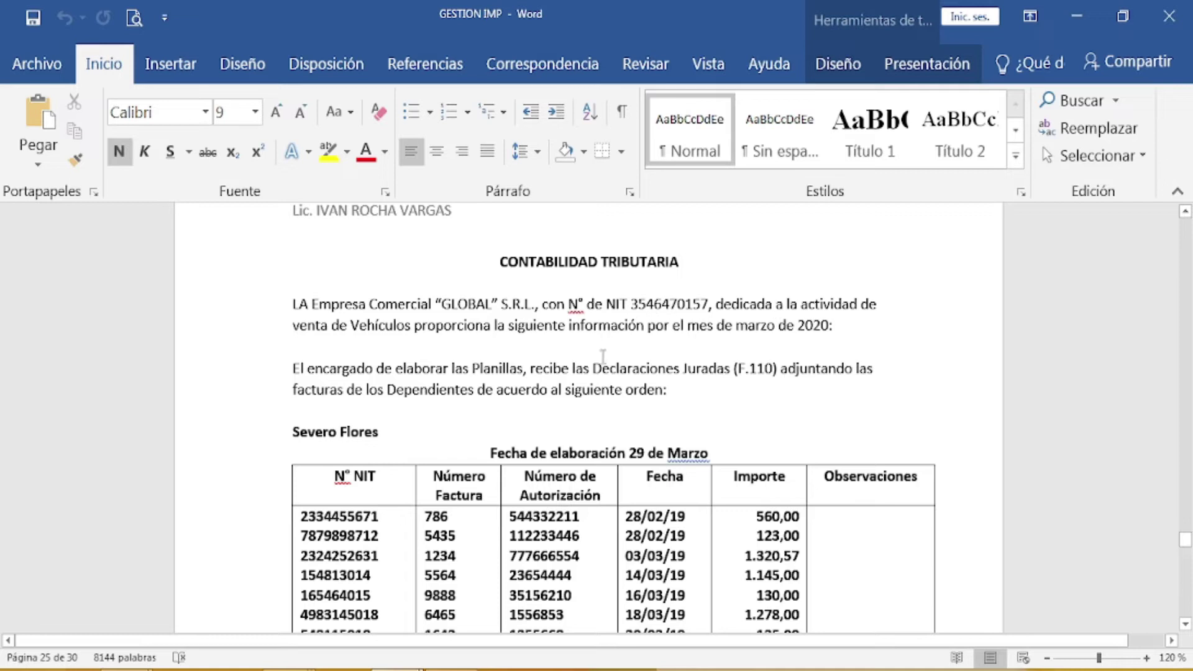
# Step: Bring the Meet window forward, then switch Chrome to the still-loading WhatsApp Web tab
pyautogui.scroll(1, 602, 356)
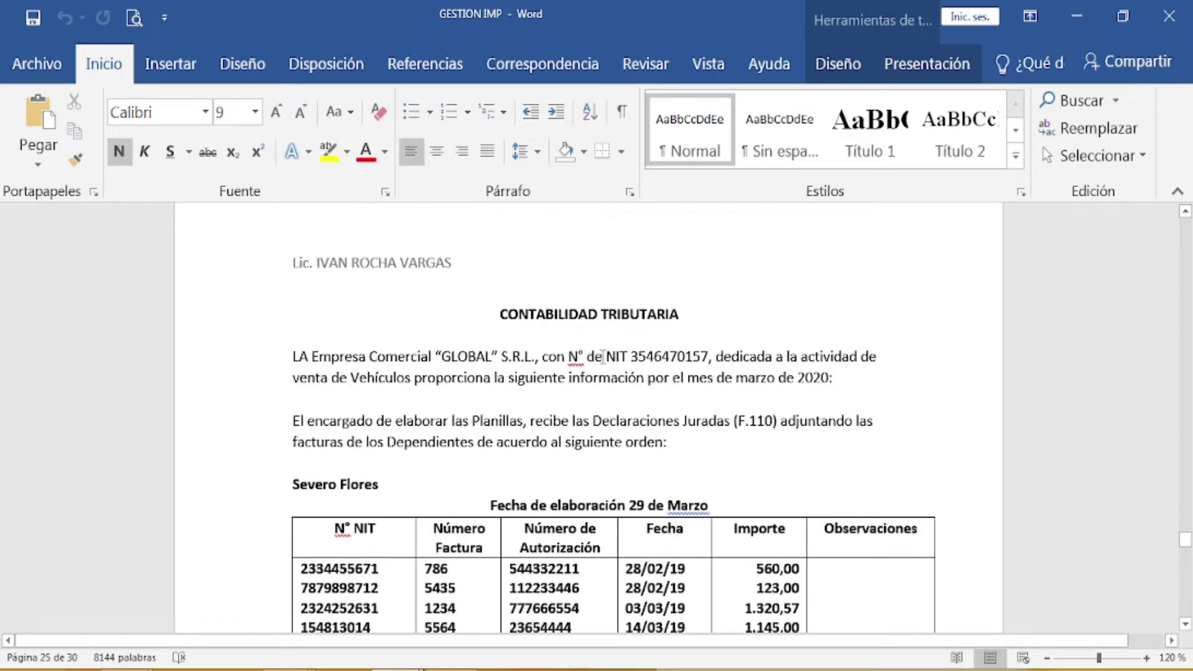
pyautogui.scroll(-1, 602, 356)
pyautogui.scroll(-2, 601, 356)
pyautogui.scroll(2, 602, 356)
pyautogui.scroll(3, 602, 356)
pyautogui.scroll(-3, 602, 356)
pyautogui.scroll(-6, 602, 356)
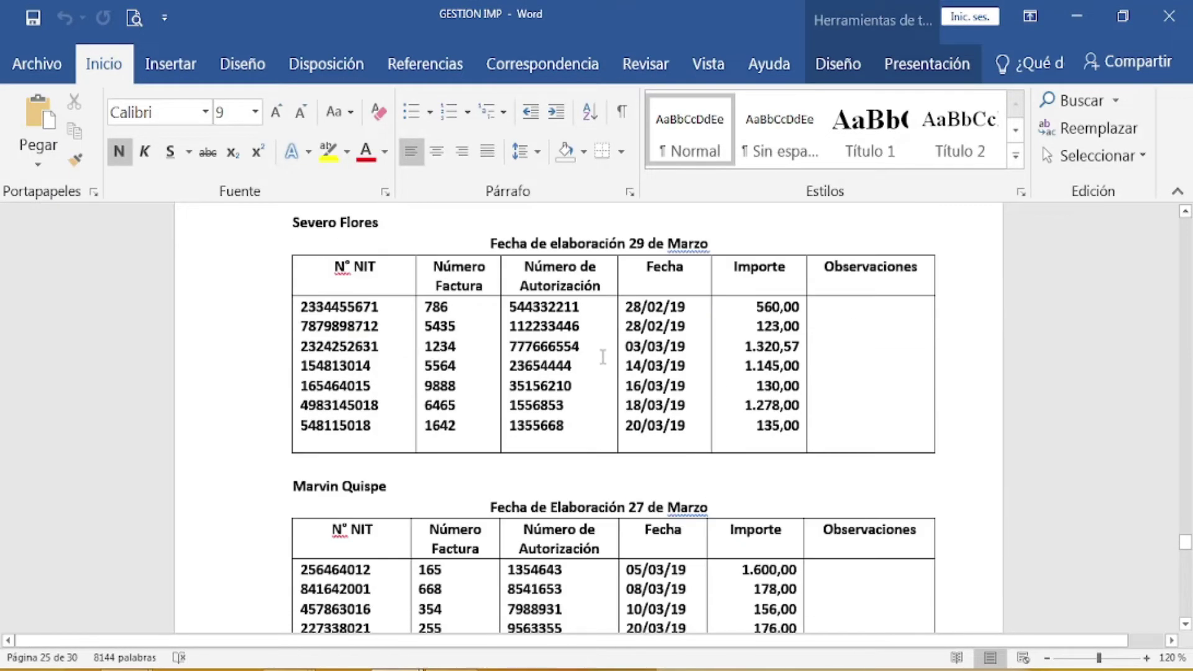
pyautogui.scroll(-15, 602, 356)
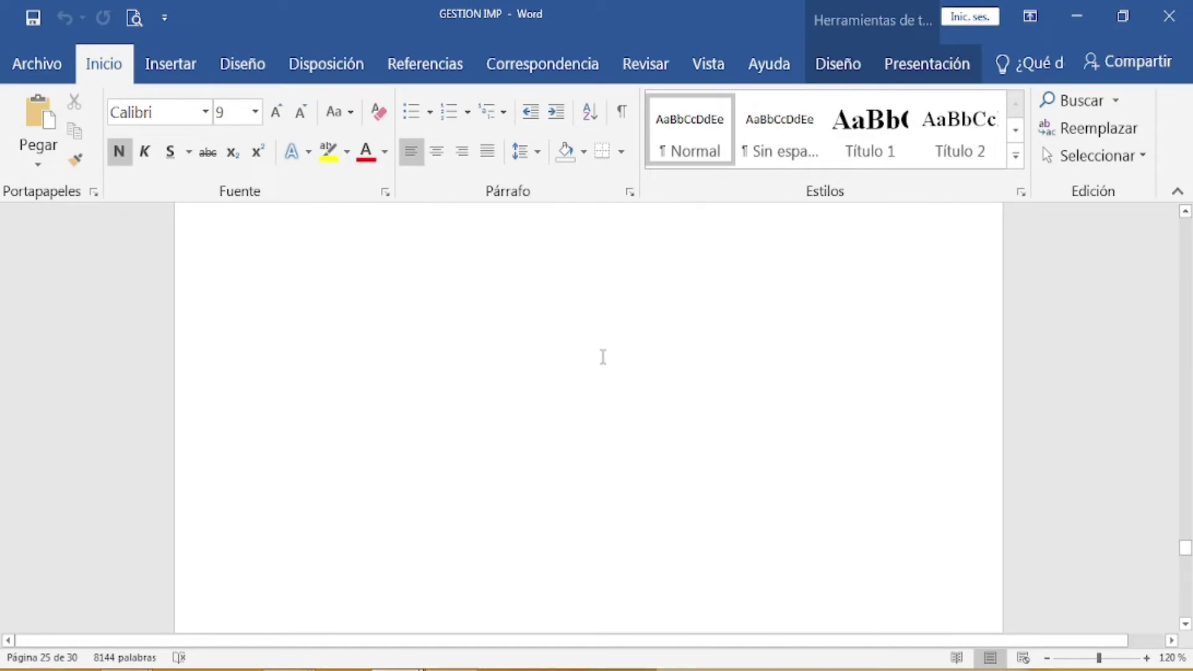
pyautogui.scroll(-3, 602, 356)
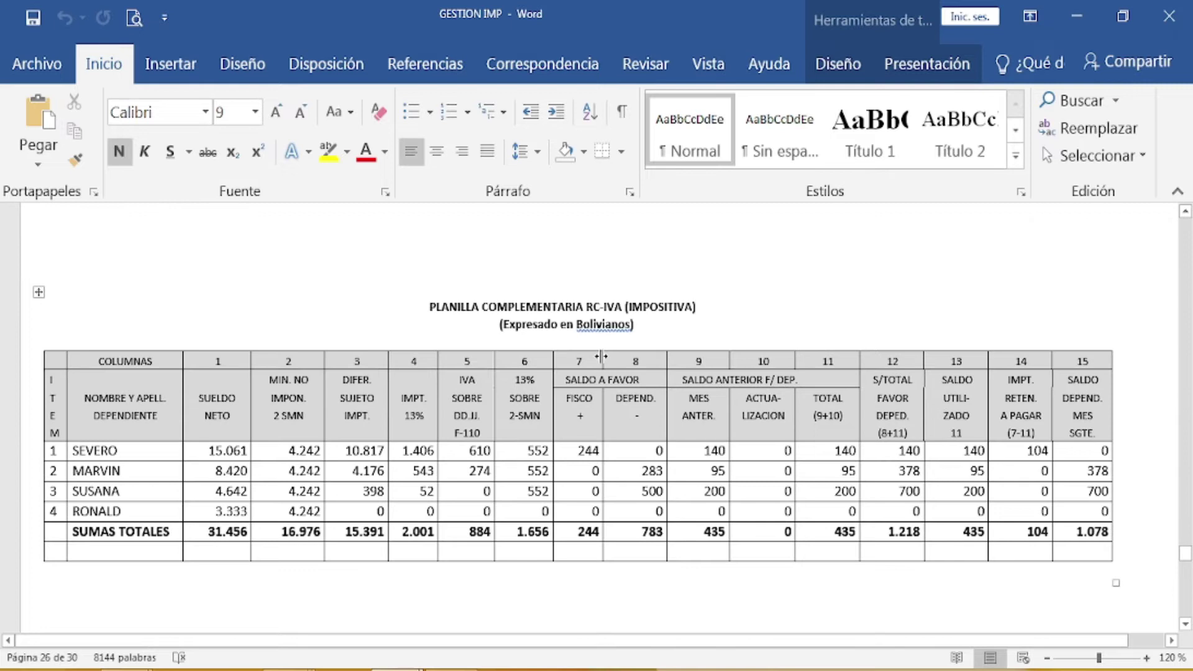
pyautogui.scroll(2, 602, 356)
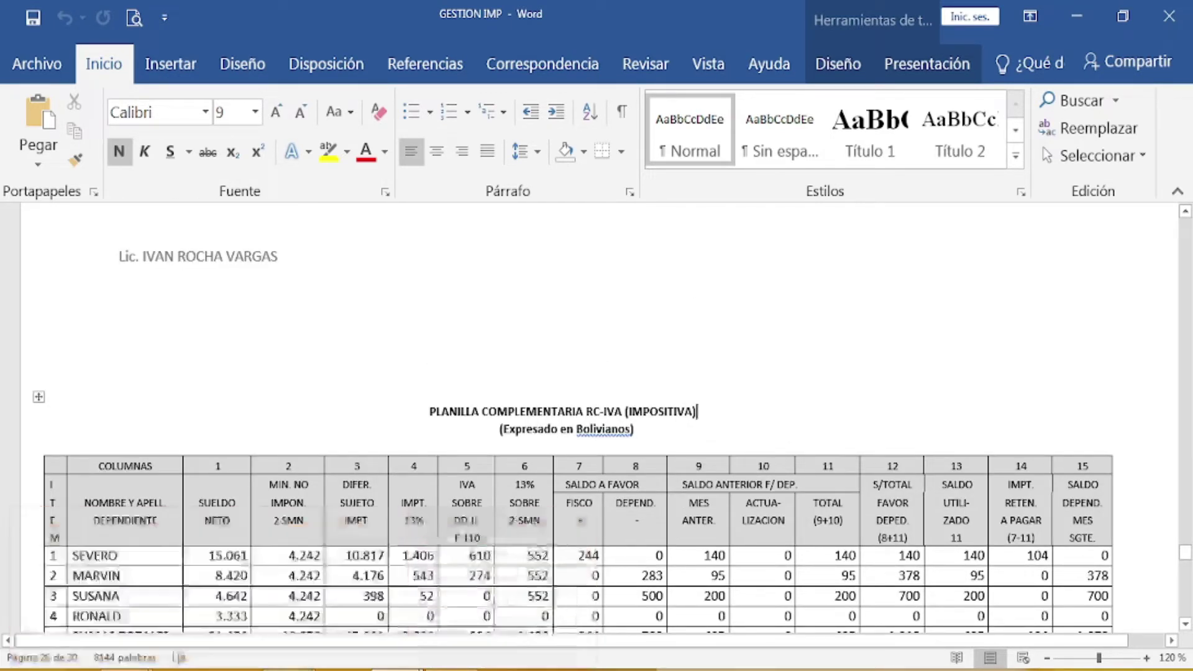
pyautogui.moveTo(209, 668)
pyautogui.moveTo(154, 618)
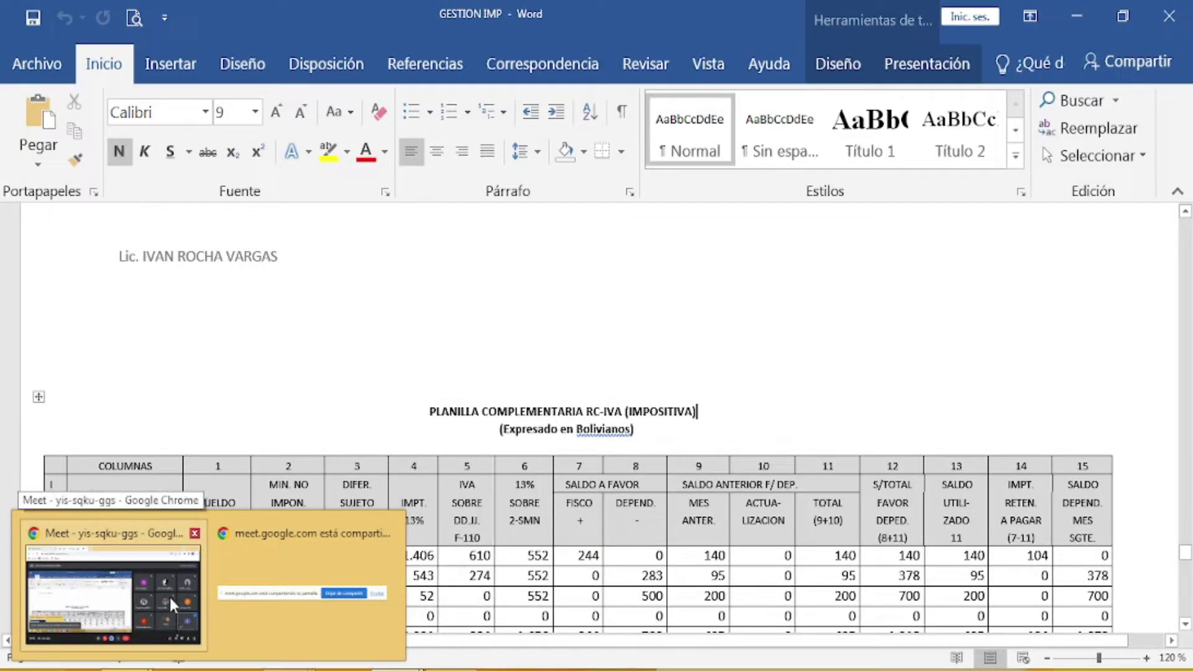
pyautogui.click(169, 594)
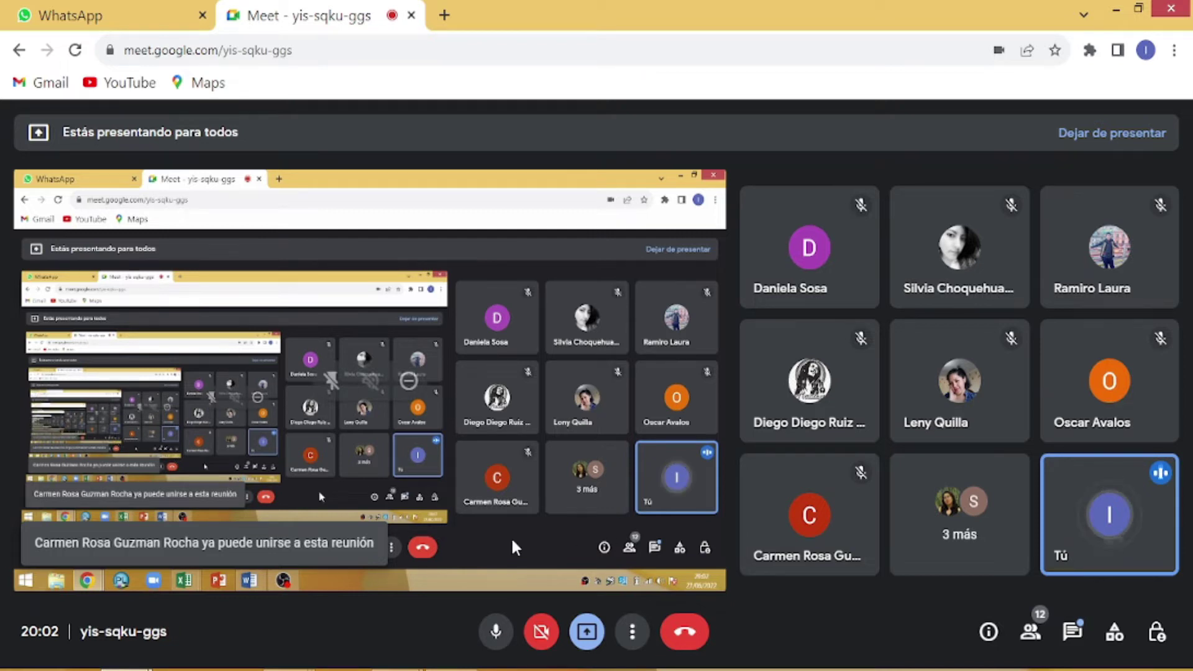
pyautogui.click(162, 9)
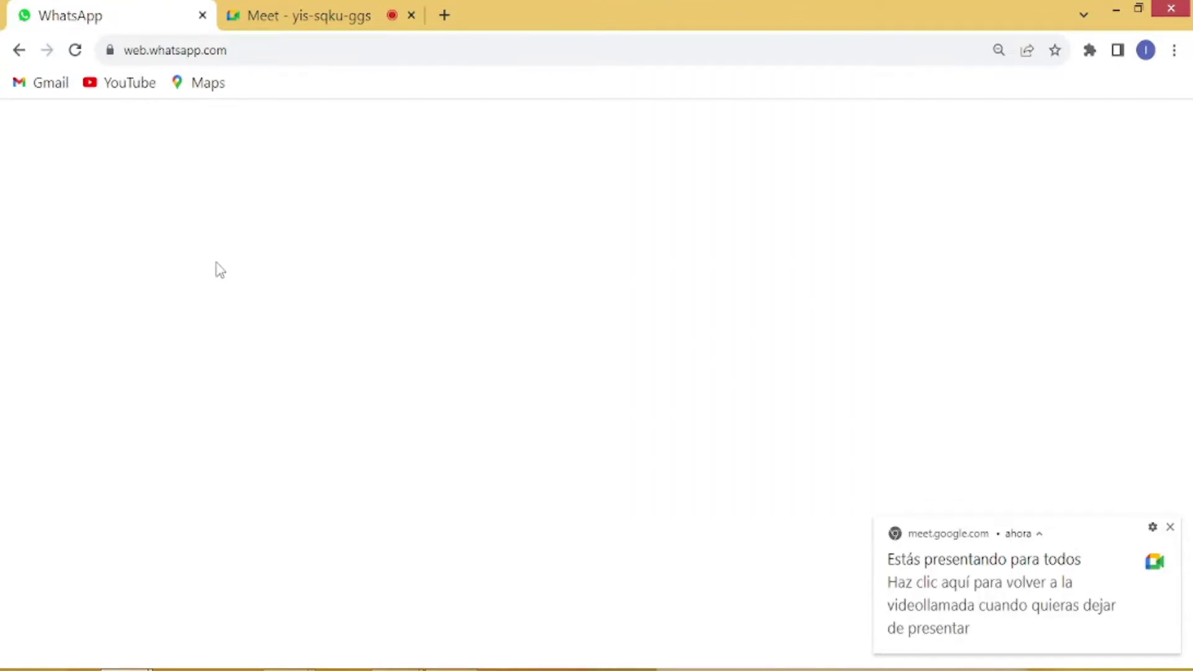
# Step: Switch to Meet and back to WhatsApp Web, then dismiss the presenting notification
pyautogui.click(329, 22)
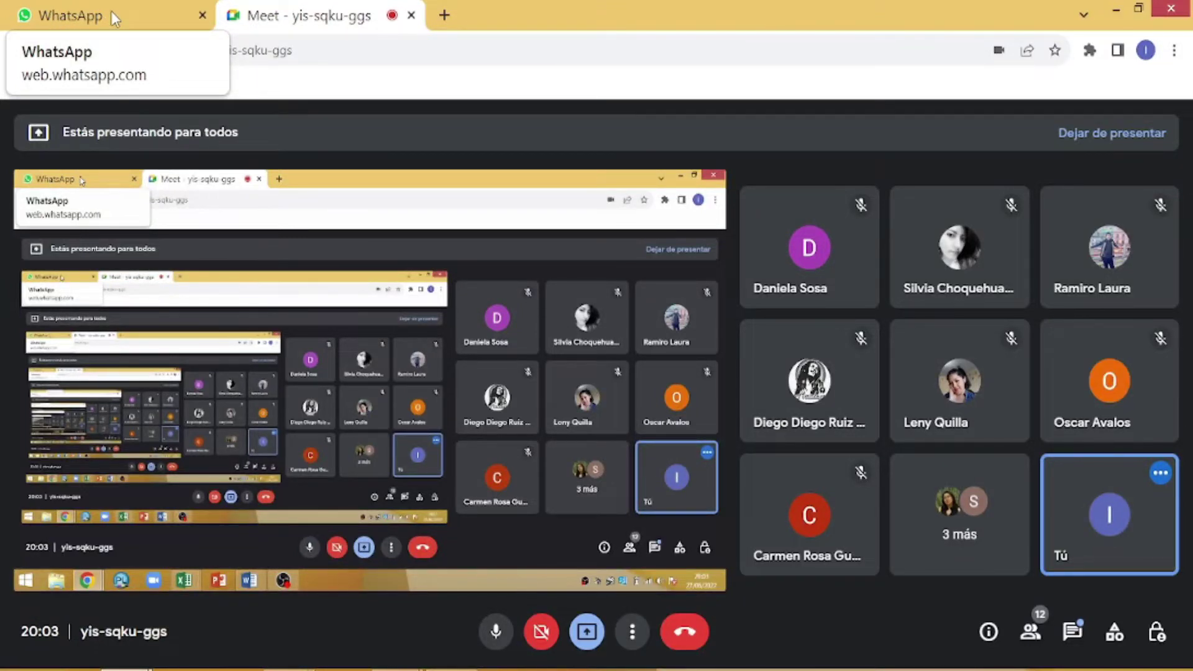
pyautogui.click(111, 10)
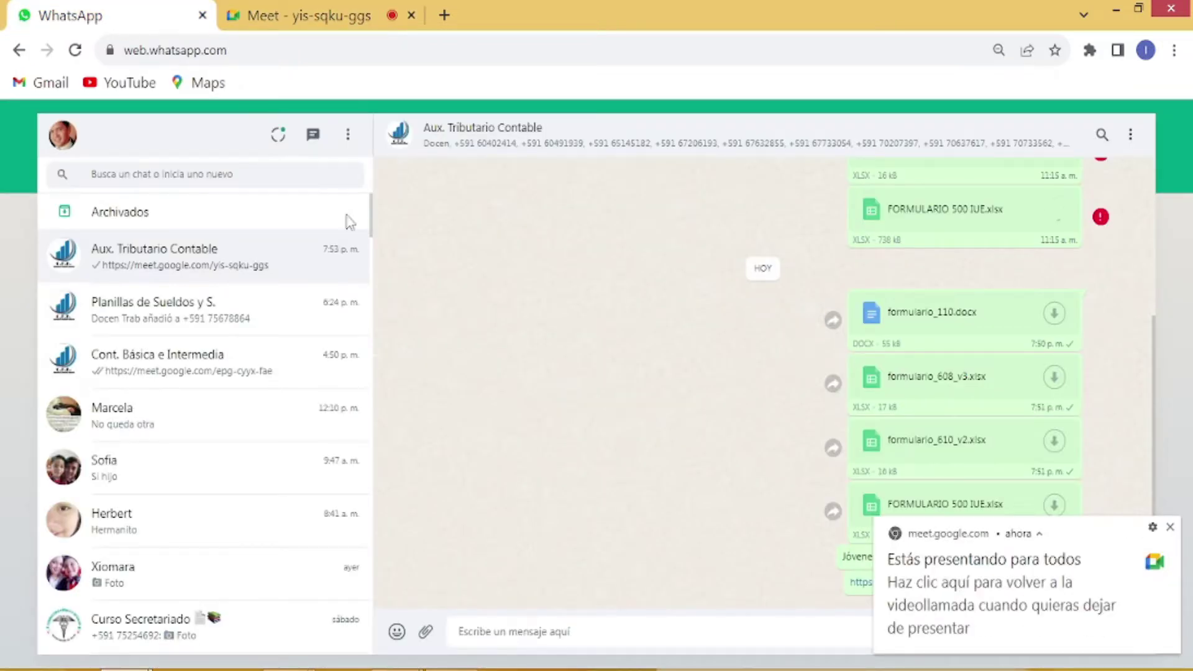
pyautogui.scroll(3, 640, 420)
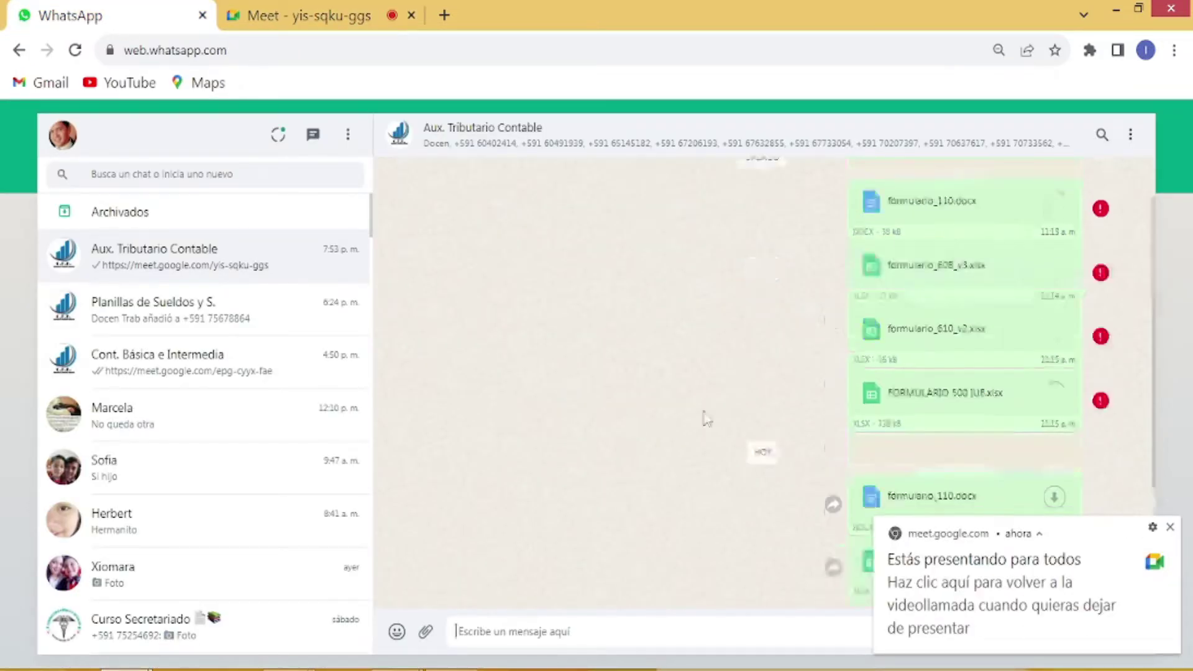
pyautogui.click(1171, 528)
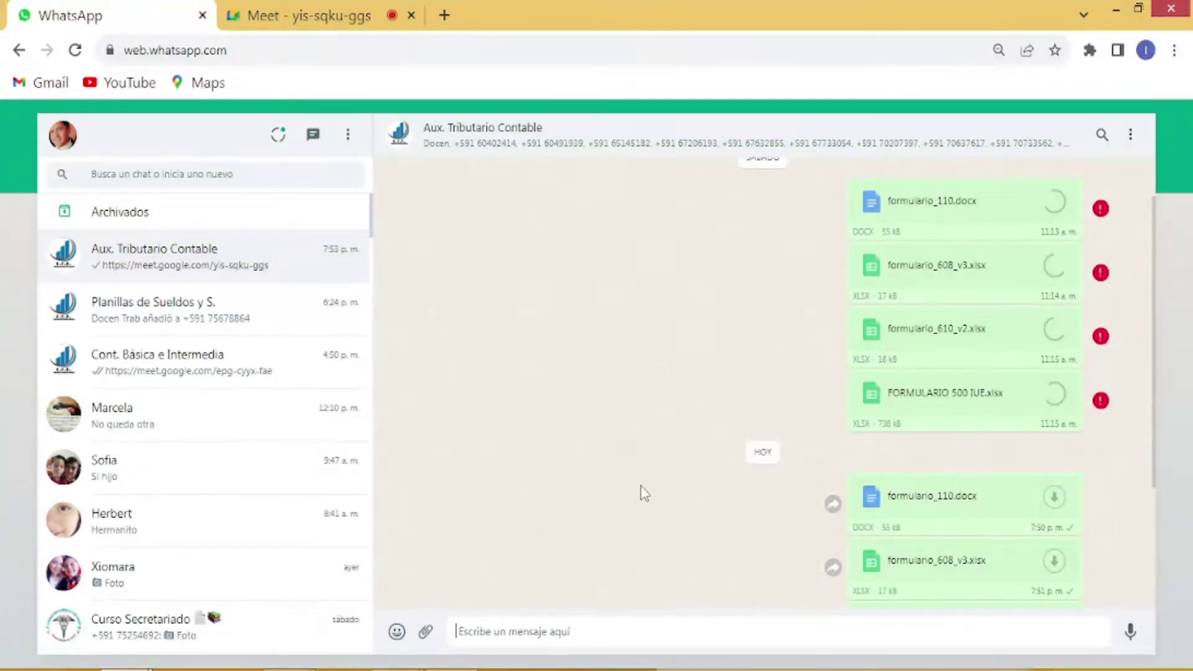
# Step: Scroll the Aux. Tributario Contable chat to the shared formulario_110.docx and formulario_608_v3.xlsx files
pyautogui.scroll(5, 714, 503)
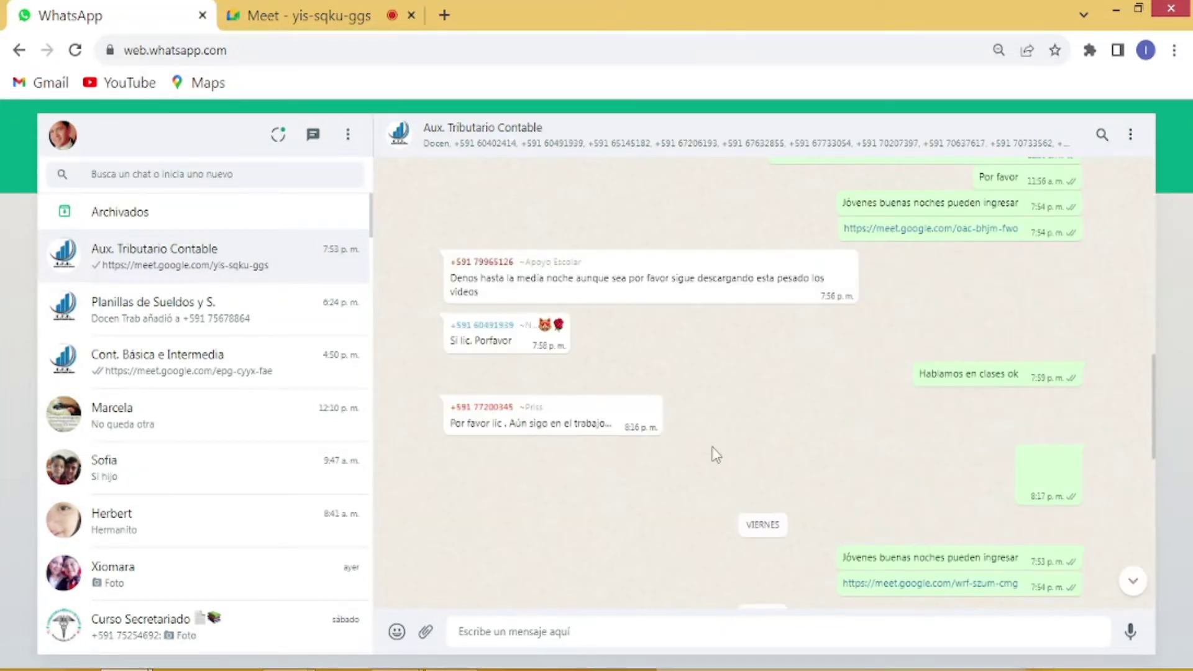
pyautogui.scroll(-8, 714, 454)
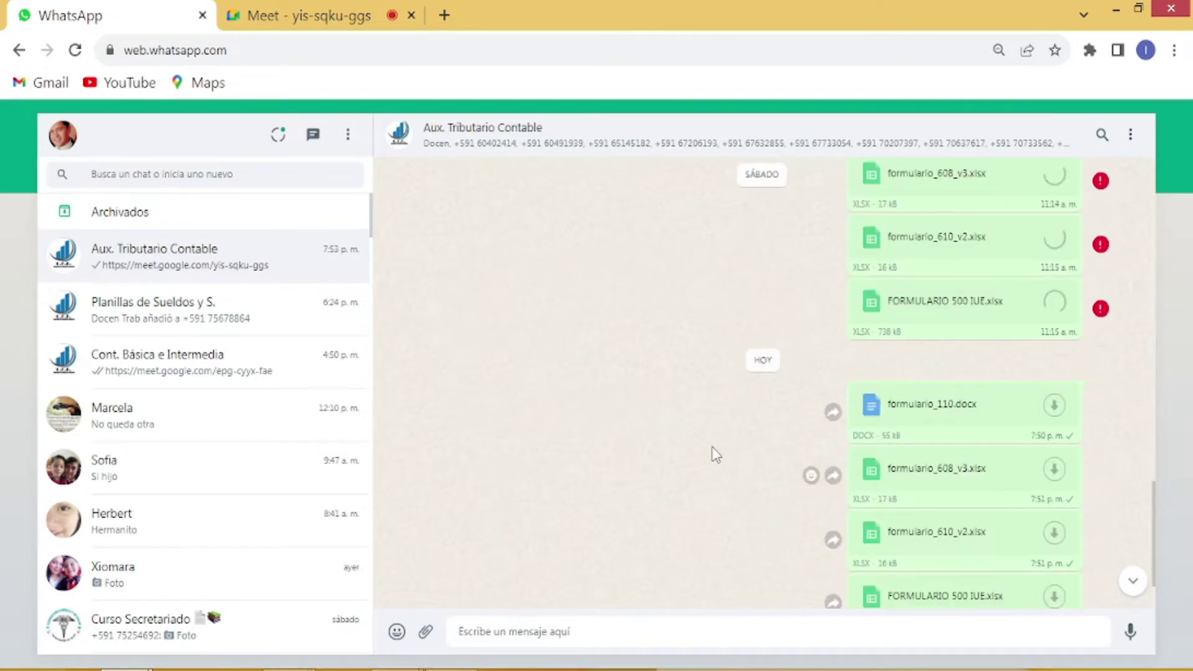
pyautogui.scroll(3, 714, 453)
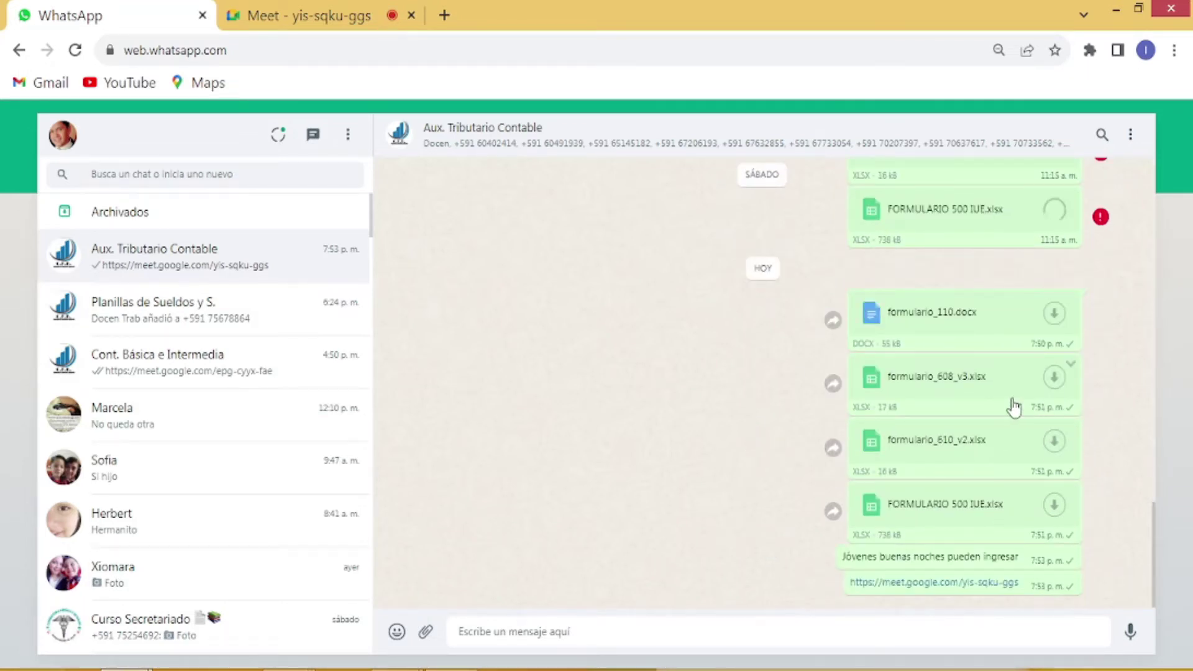
pyautogui.scroll(3, 754, 475)
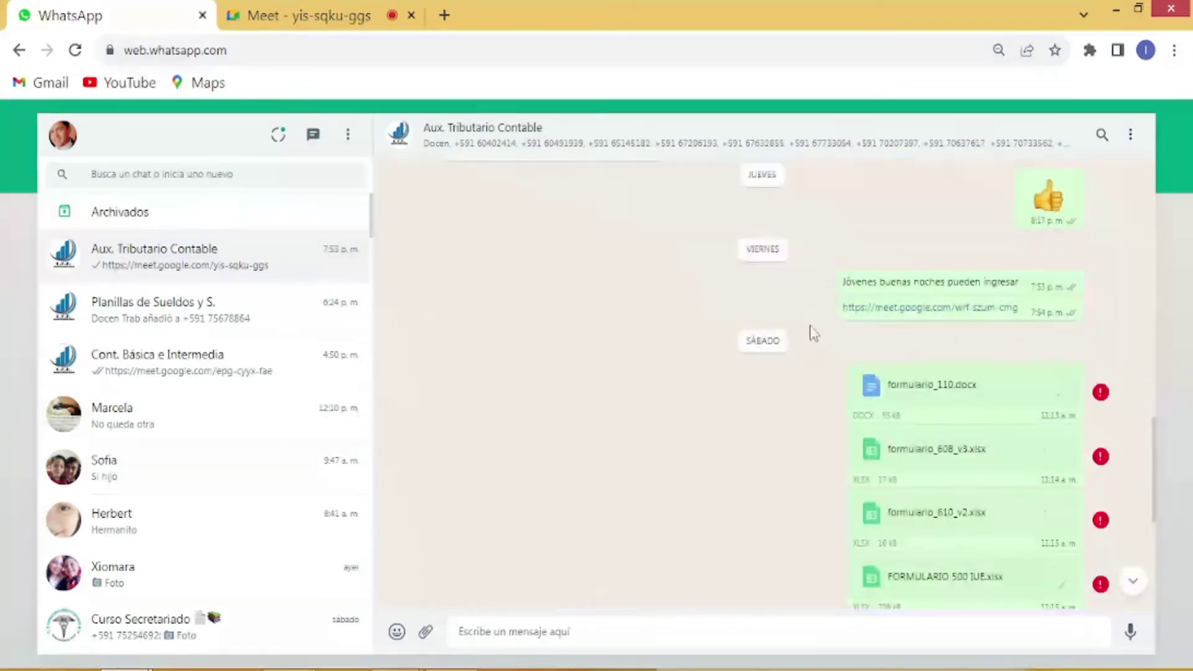
pyautogui.scroll(-2, 819, 401)
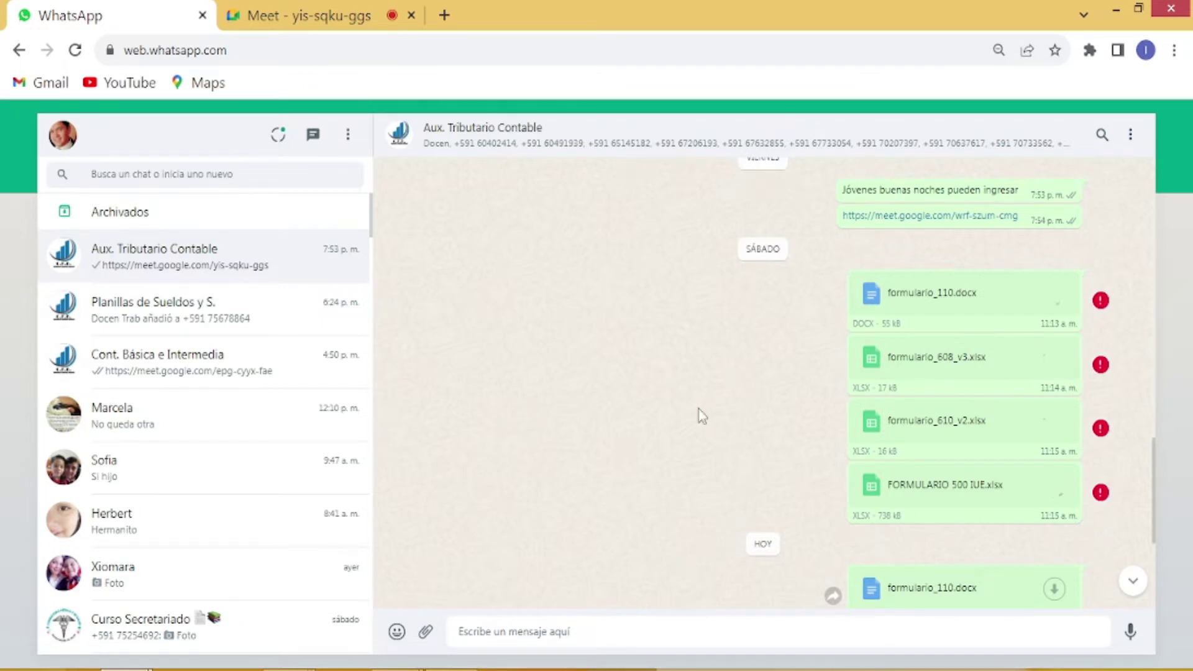
# Step: Bring the GESTION IMP Word document with its invoice table in front of the Meet call
pyautogui.click(293, 16)
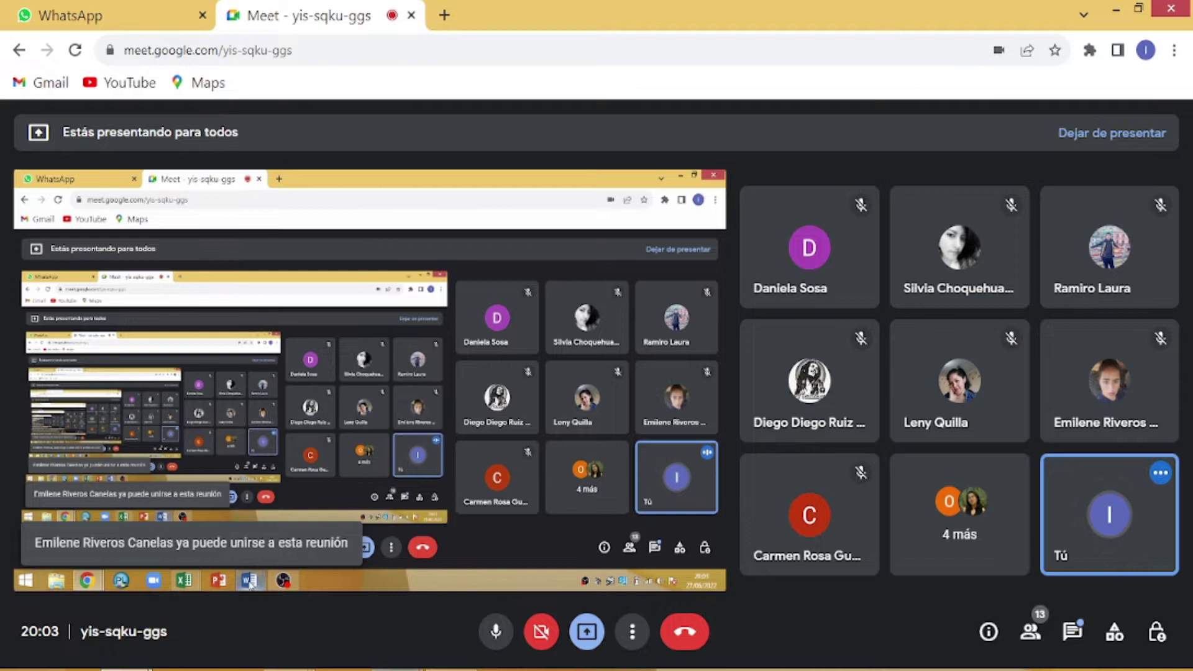
pyautogui.moveTo(400, 668)
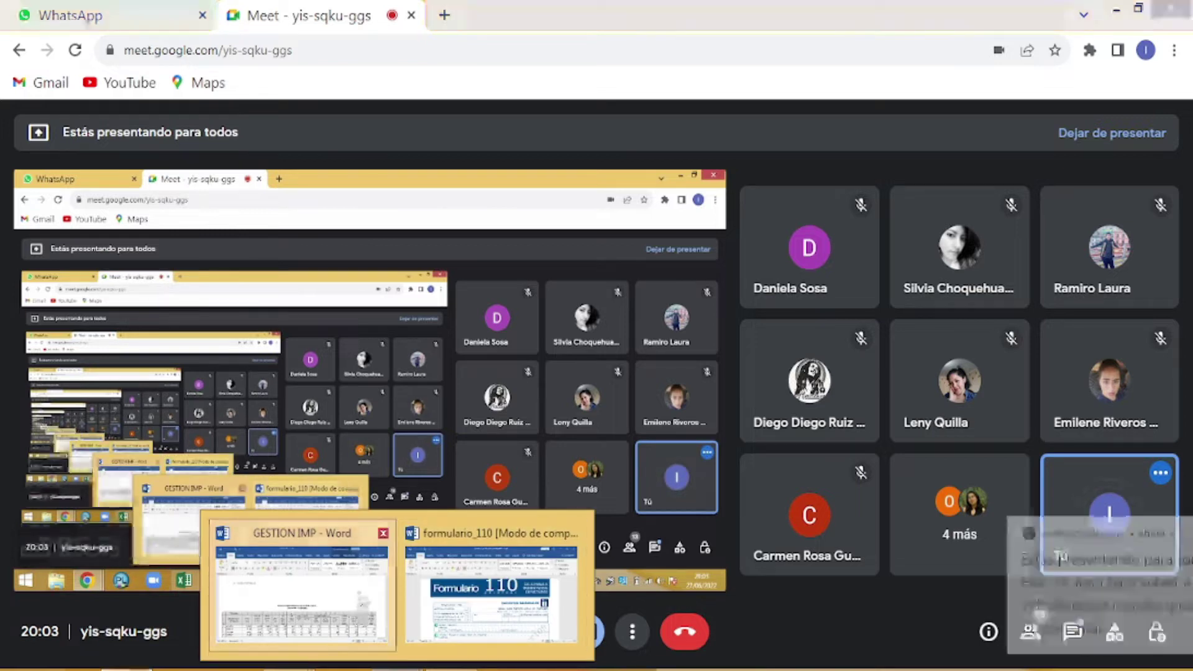
pyautogui.click(302, 587)
pyautogui.scroll(15, 696, 434)
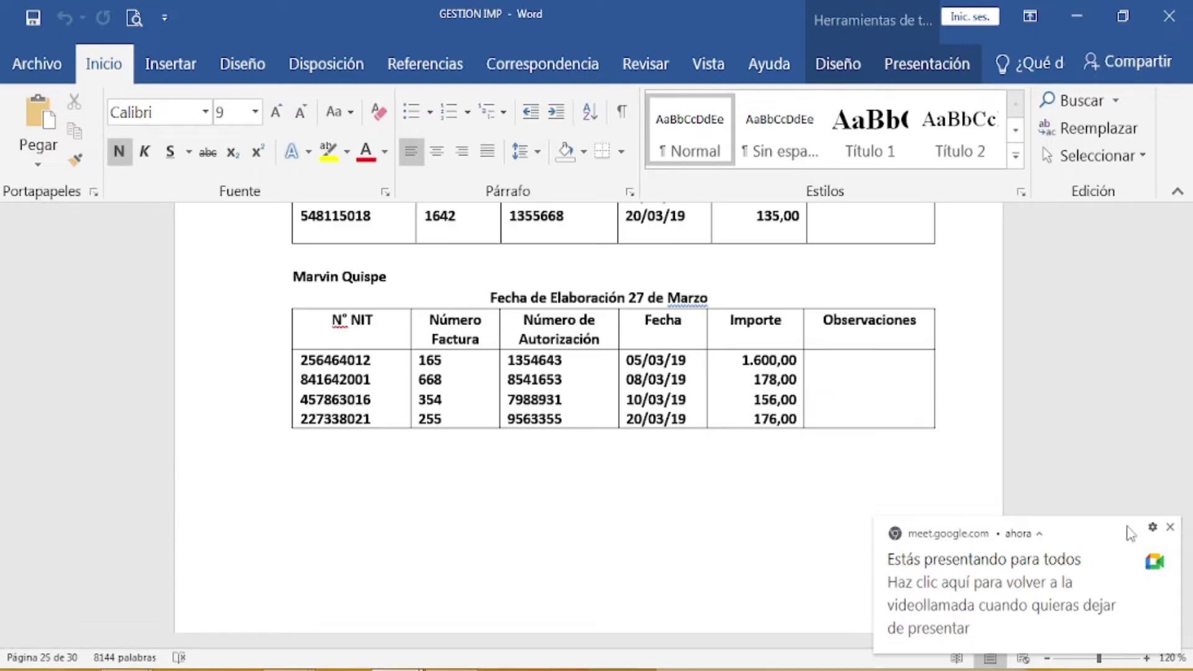
# Step: Dismiss the presenting notice, review the GESTION IMP invoice, then switch to the formulario_110 document
pyautogui.click(1170, 527)
pyautogui.scroll(10, 810, 527)
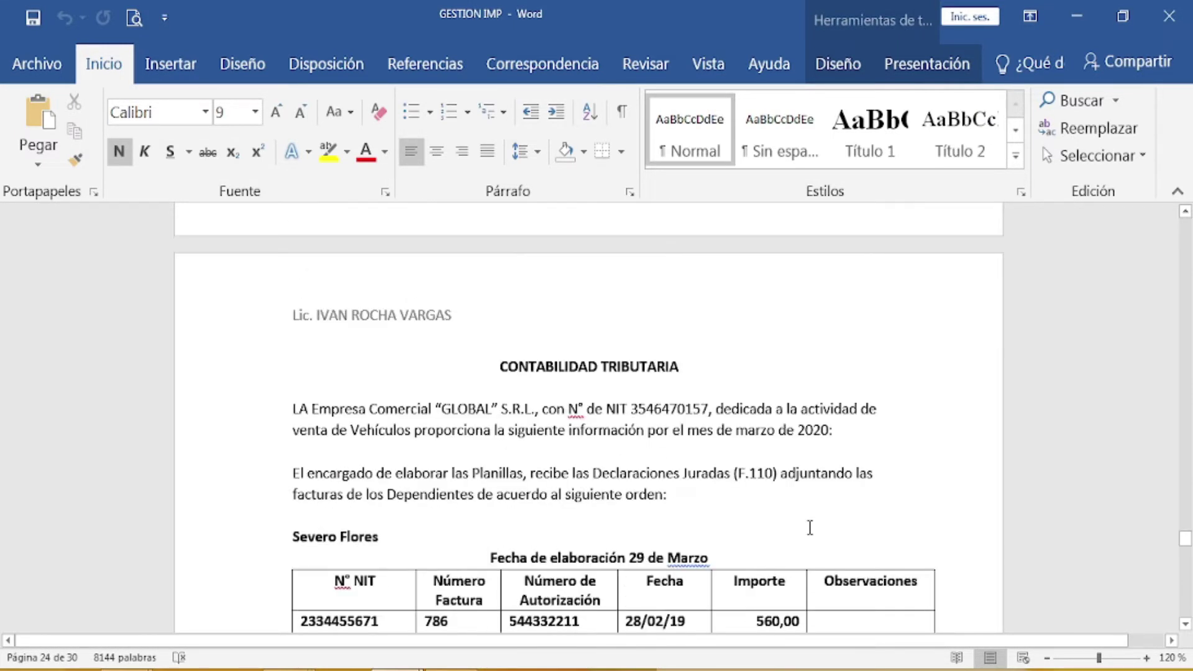
pyautogui.scroll(-3, 672, 513)
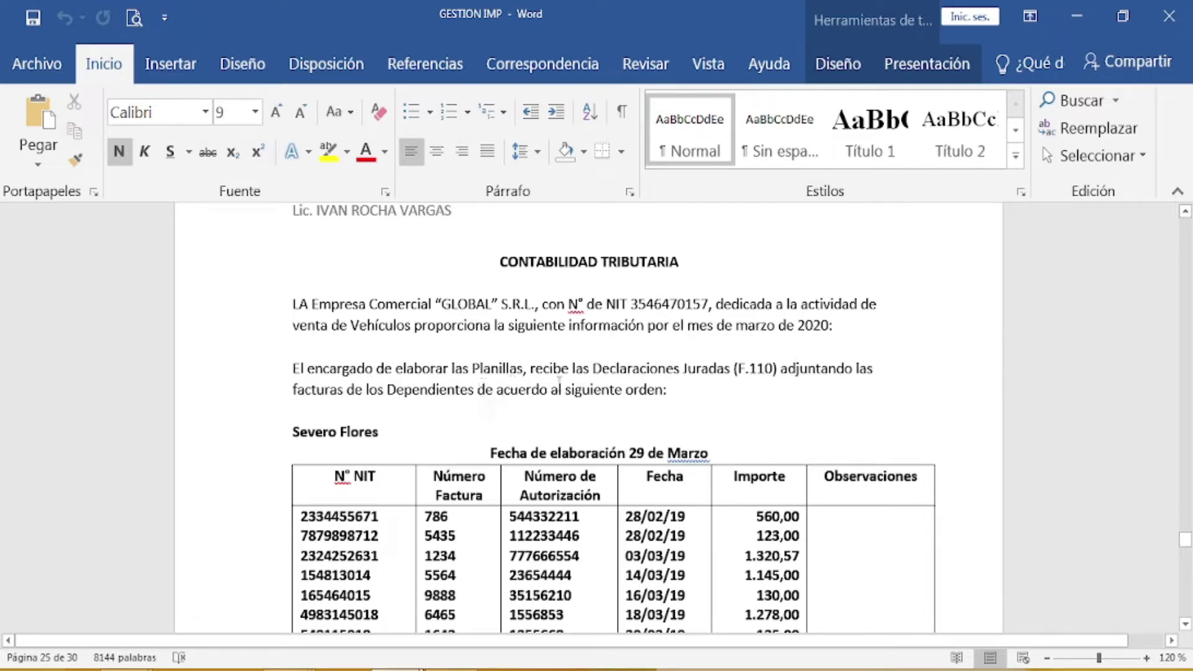
pyautogui.scroll(-2, 709, 392)
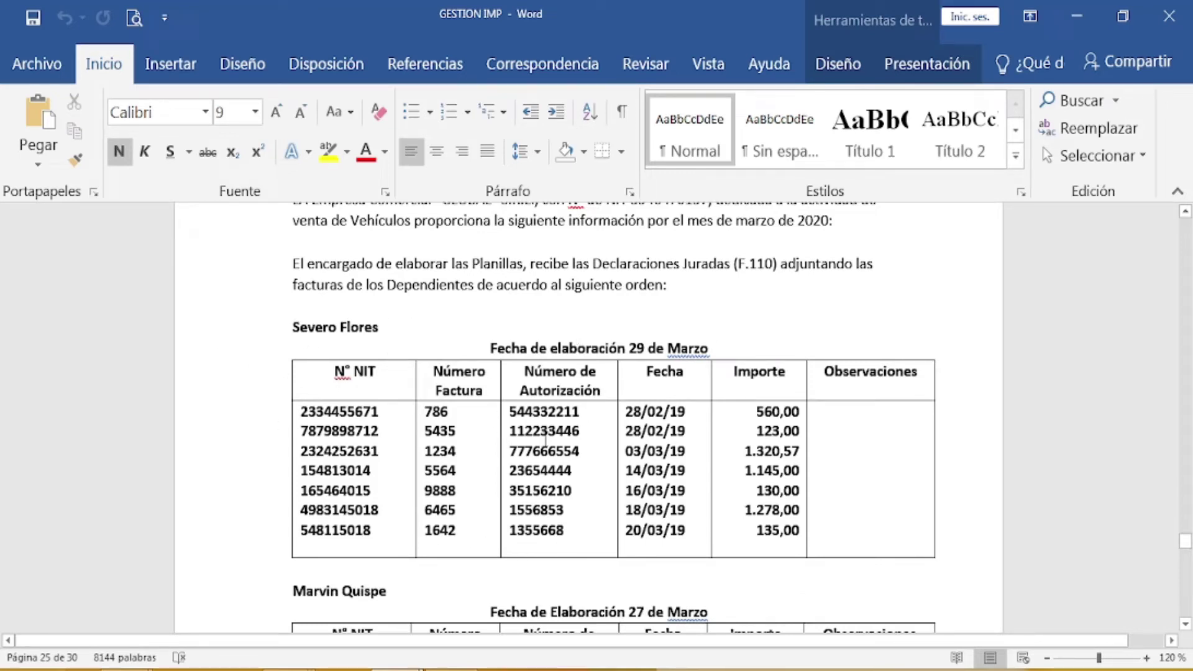
pyautogui.scroll(-10, 545, 439)
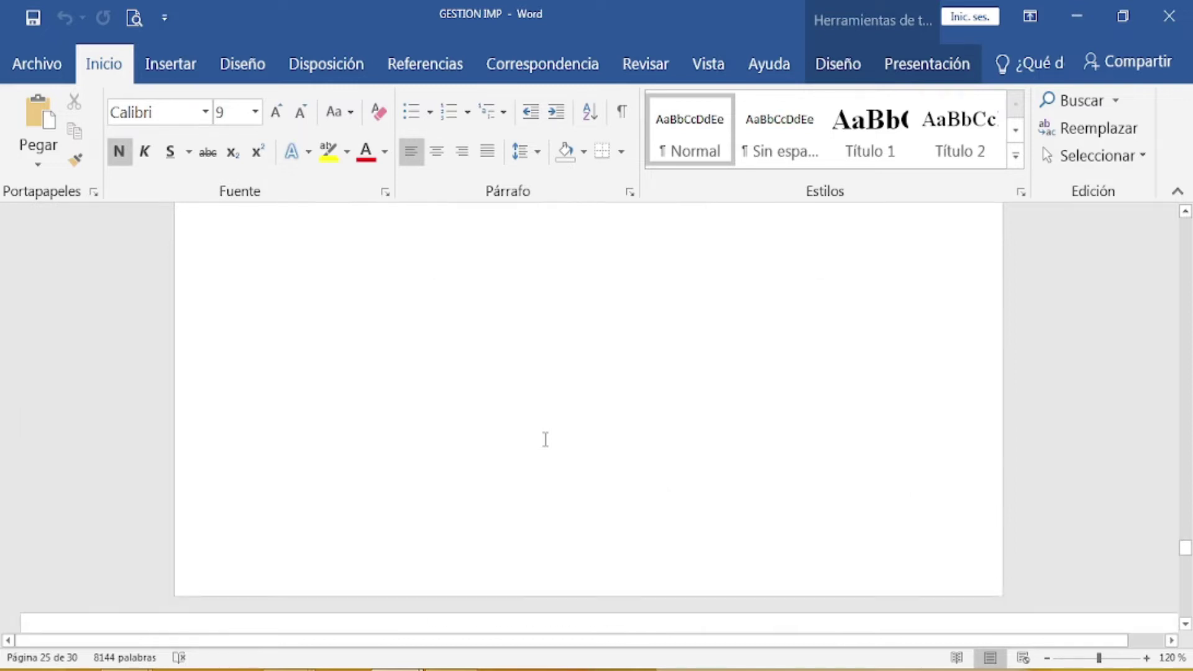
pyautogui.scroll(-3, 543, 439)
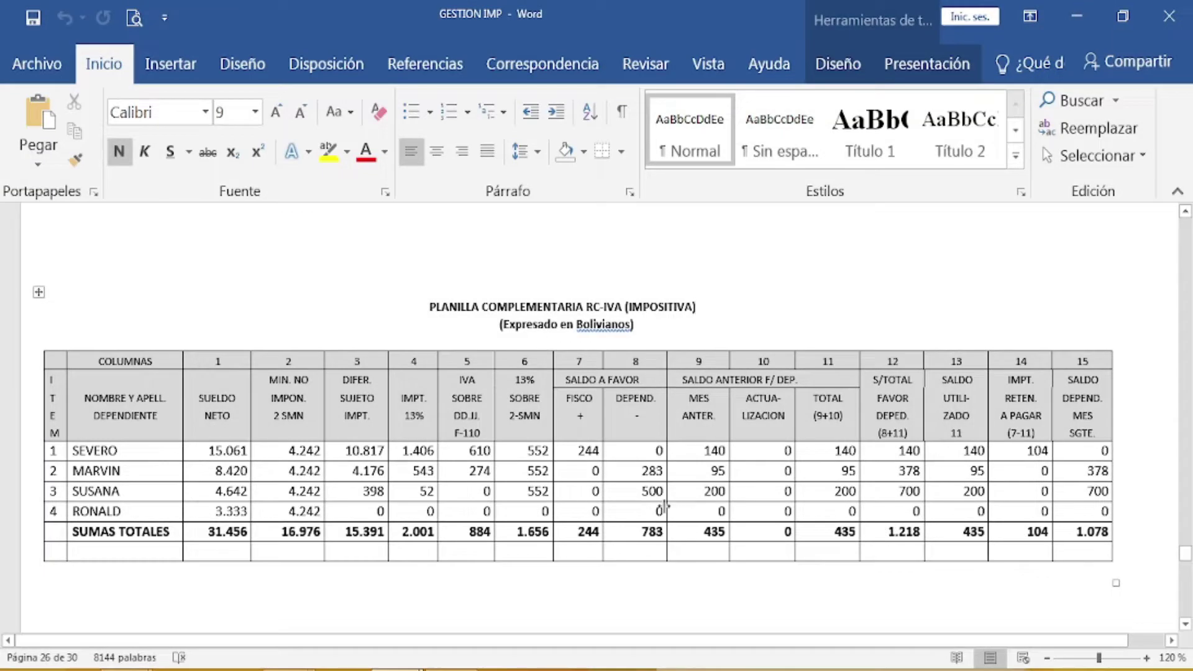
pyautogui.scroll(10, 664, 507)
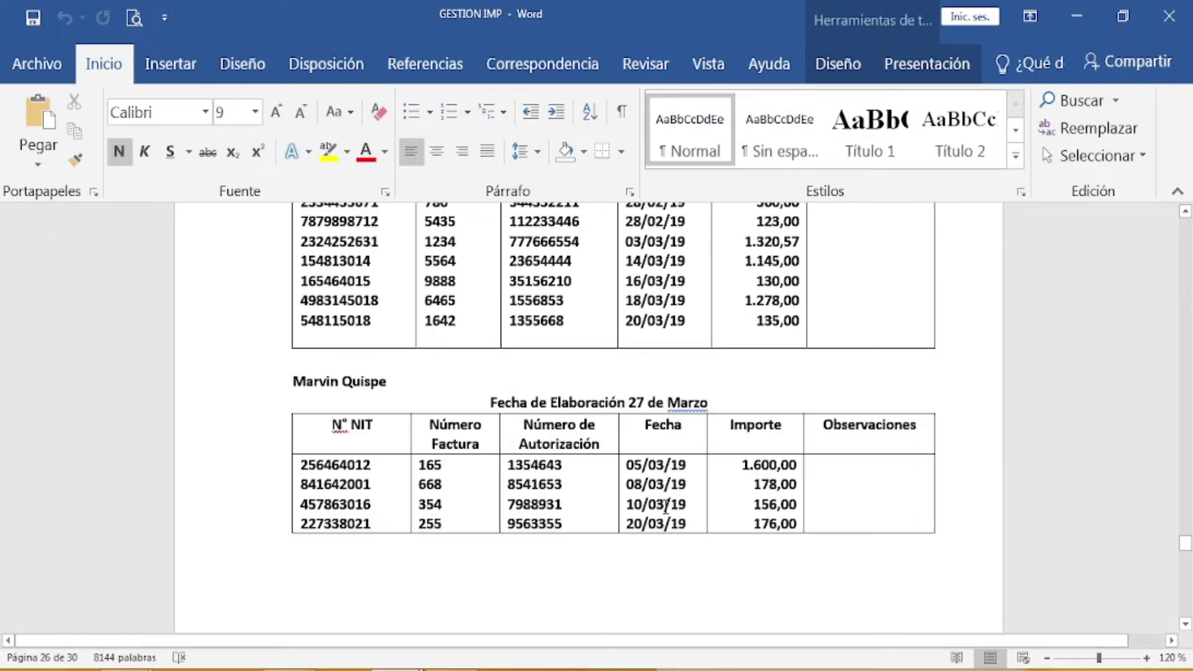
pyautogui.scroll(4, 665, 506)
pyautogui.scroll(-1, 664, 507)
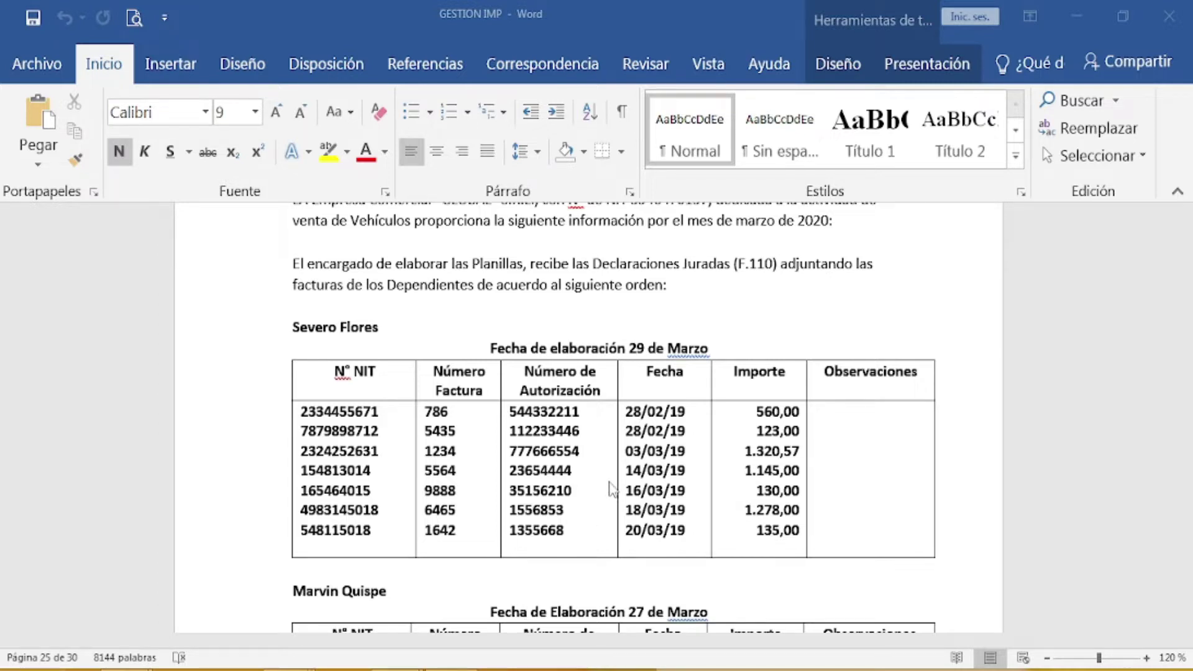
pyautogui.click(395, 669)
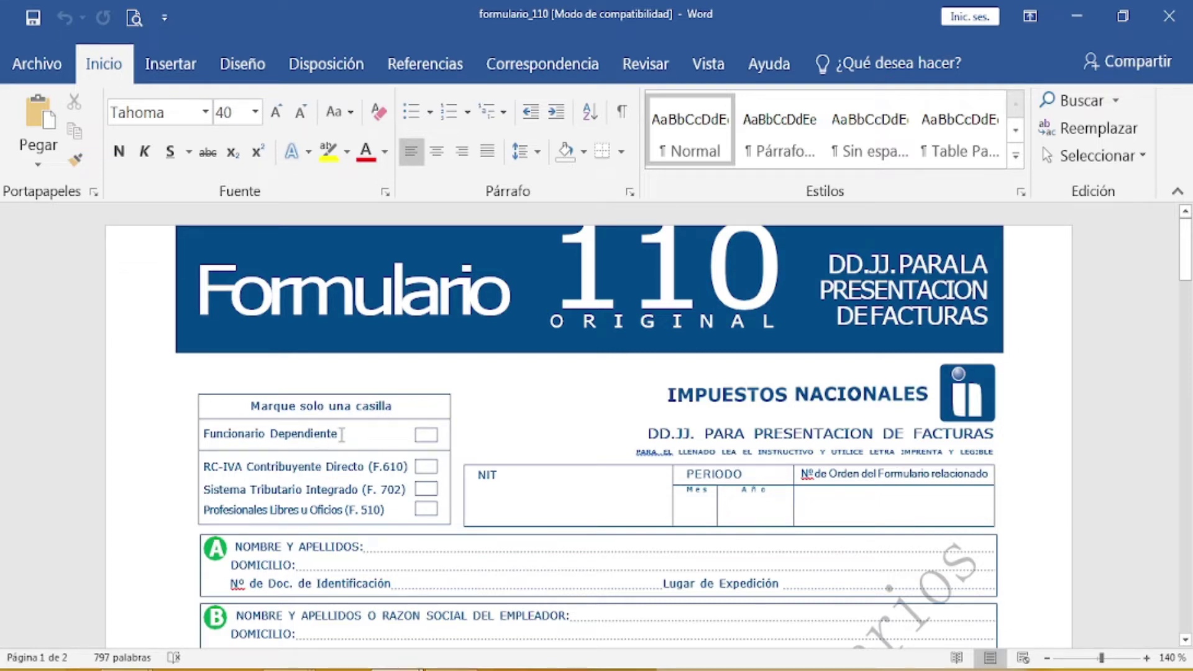
# Step: Mark the Funcionario Dependiente checkbox on Formulario 110 with an X
pyautogui.click(341, 433)
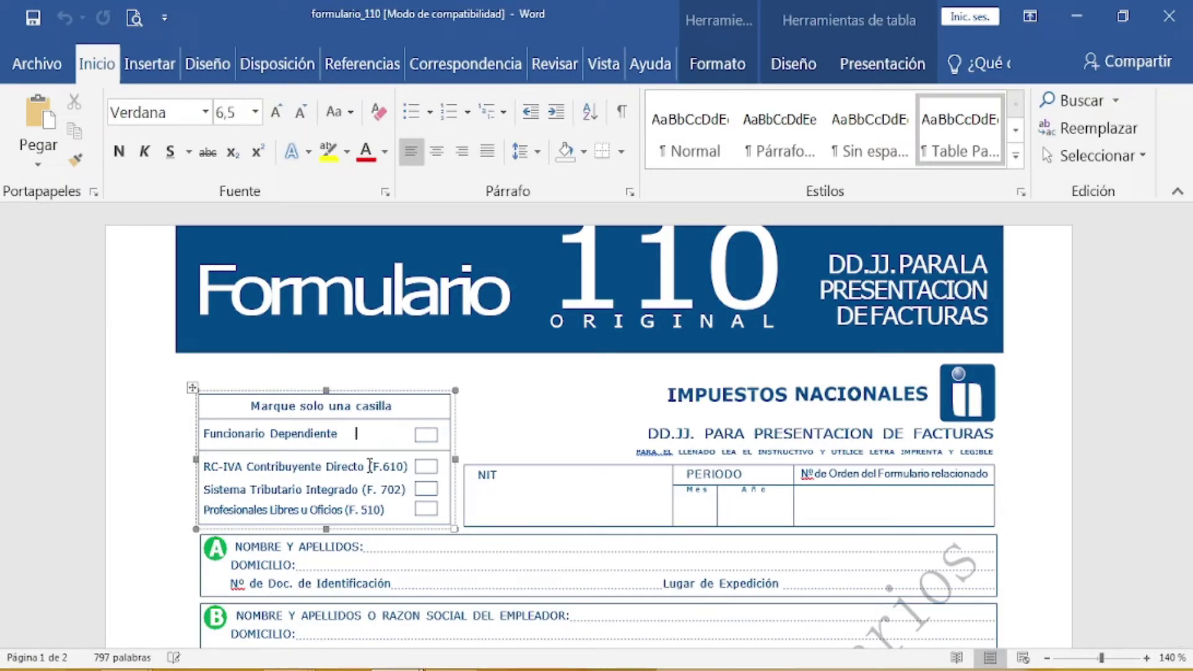
pyautogui.click(356, 433)
pyautogui.write('X')
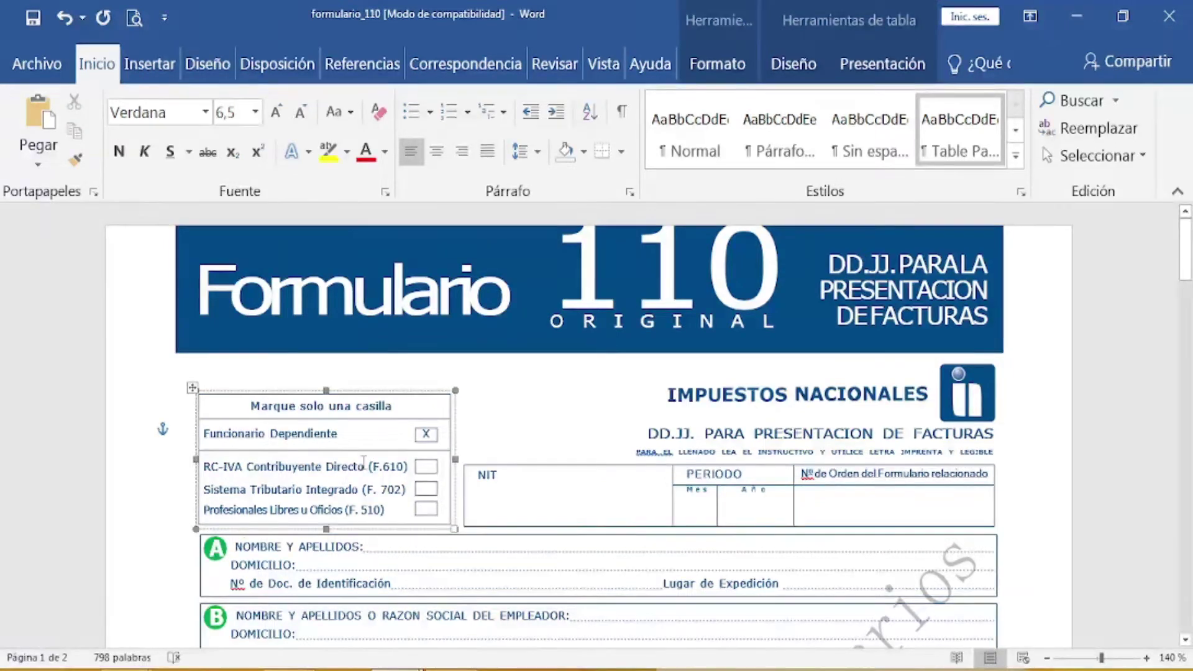
pyautogui.click(489, 498)
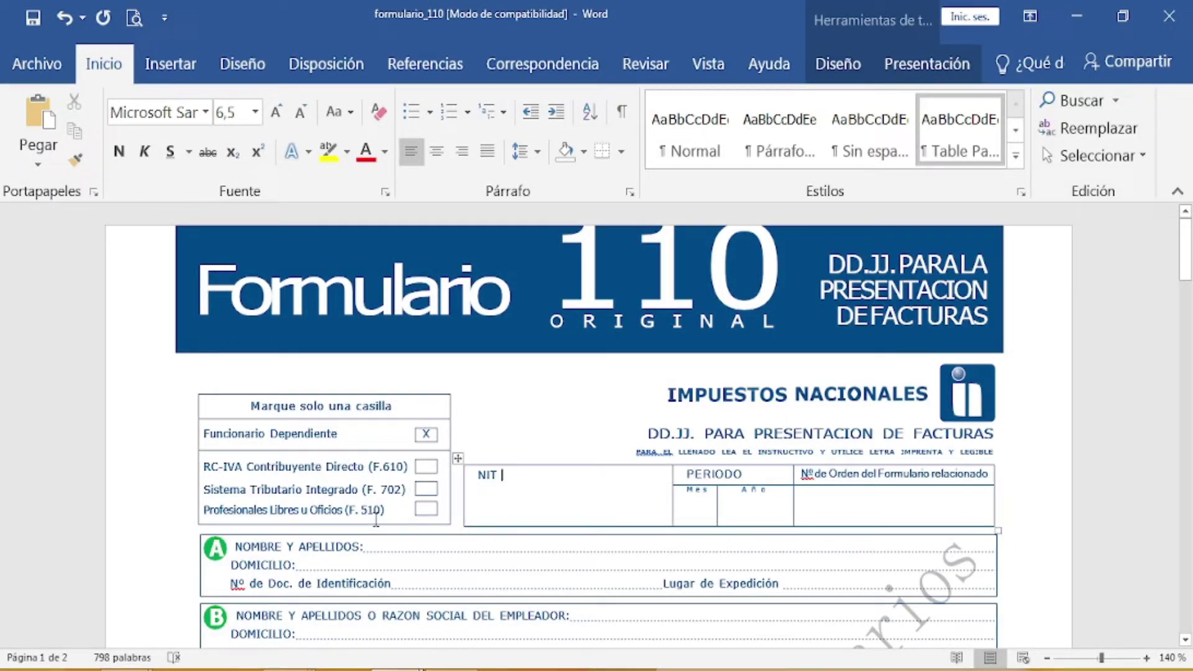
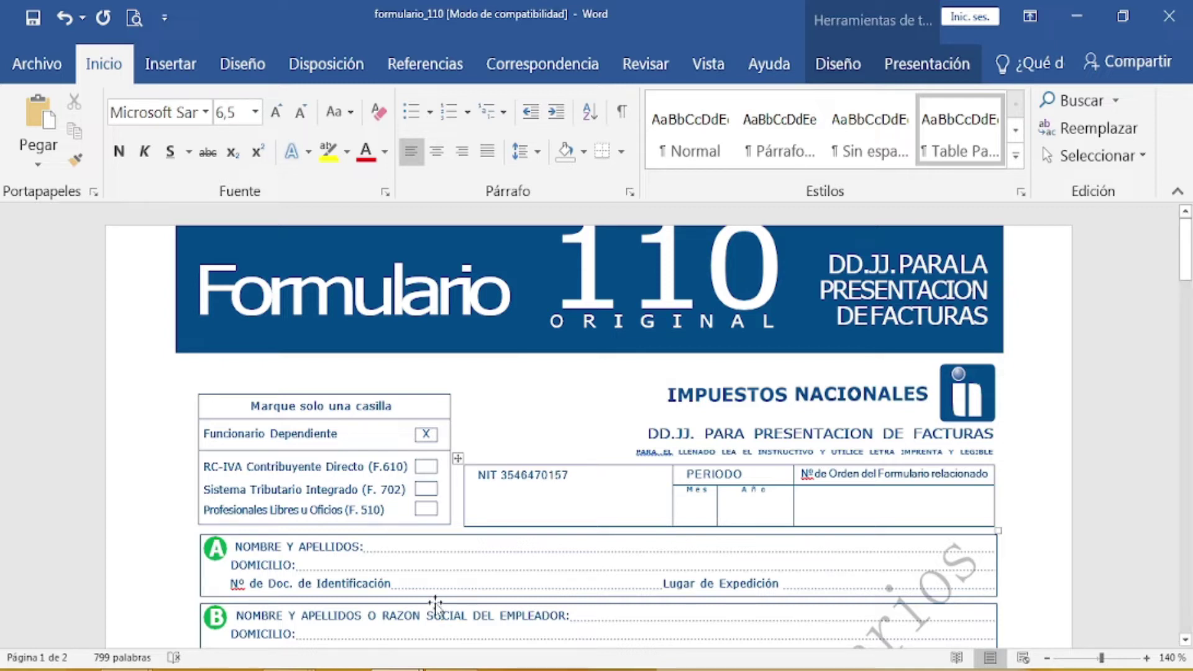
# Step: Enter the taxpayer's NIT and the period month 03, year 2019, then bring the Meet call forward
pyautogui.click(694, 506)
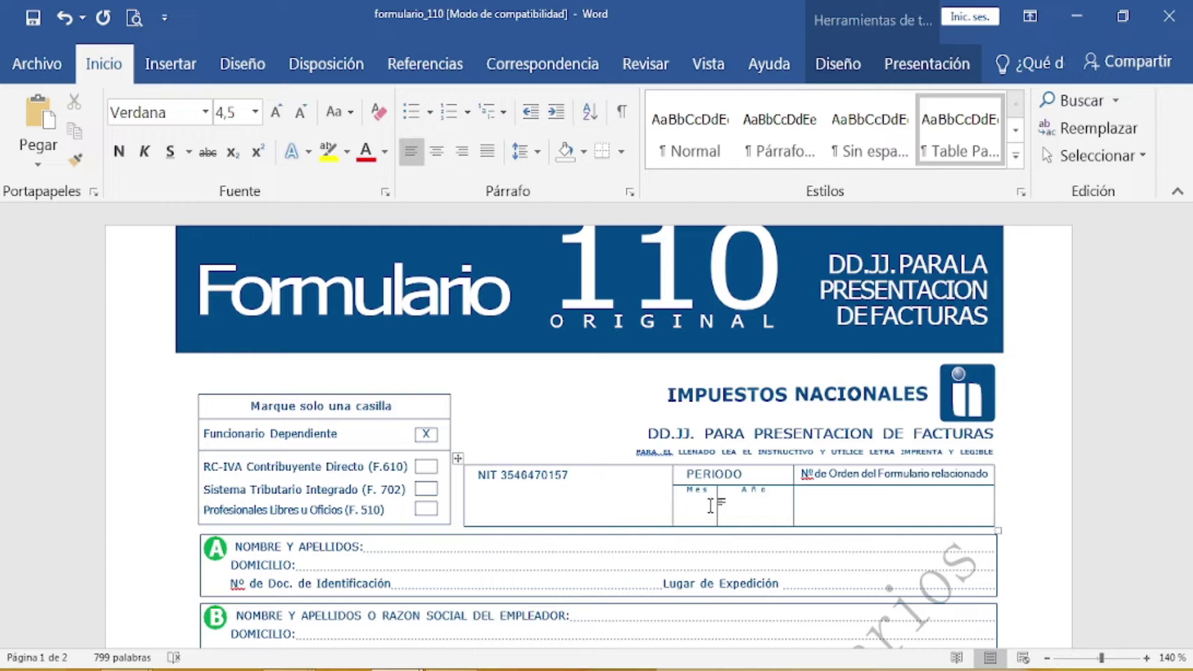
pyautogui.write('03')
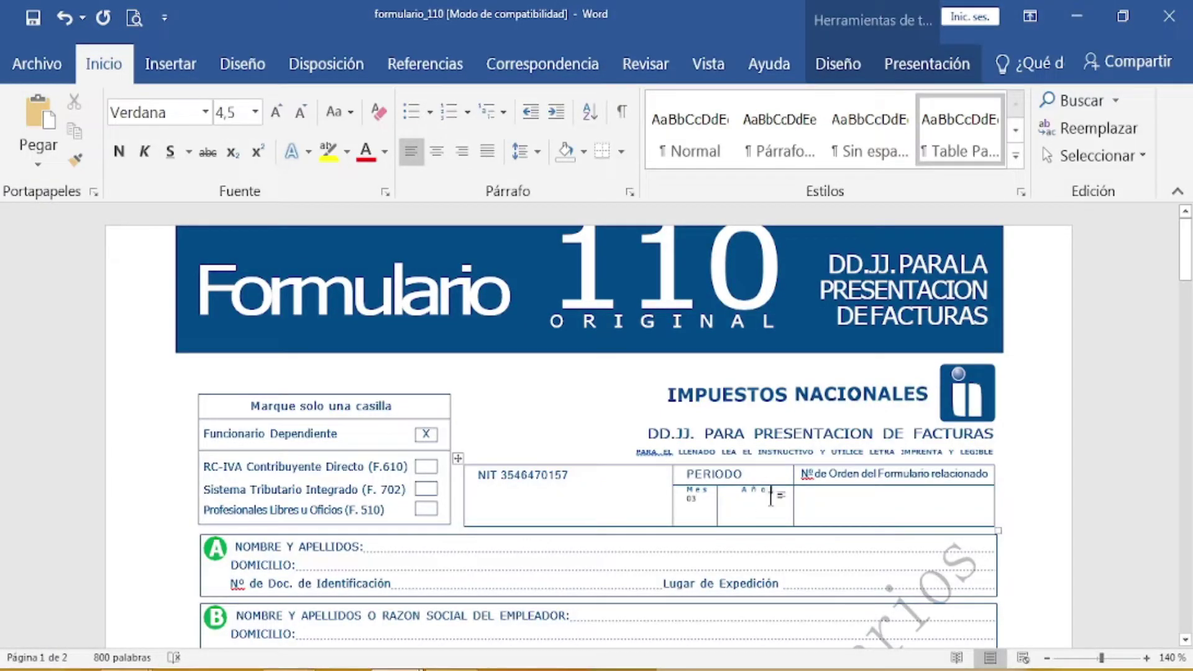
pyautogui.press('Return')
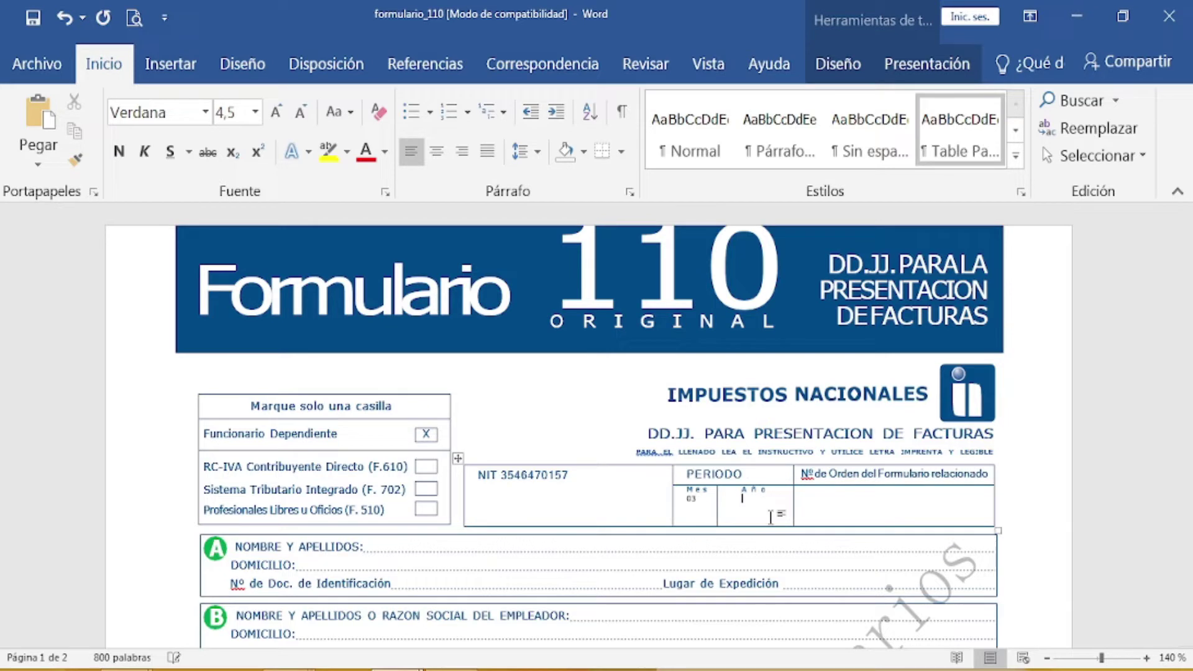
pyautogui.write('2019')
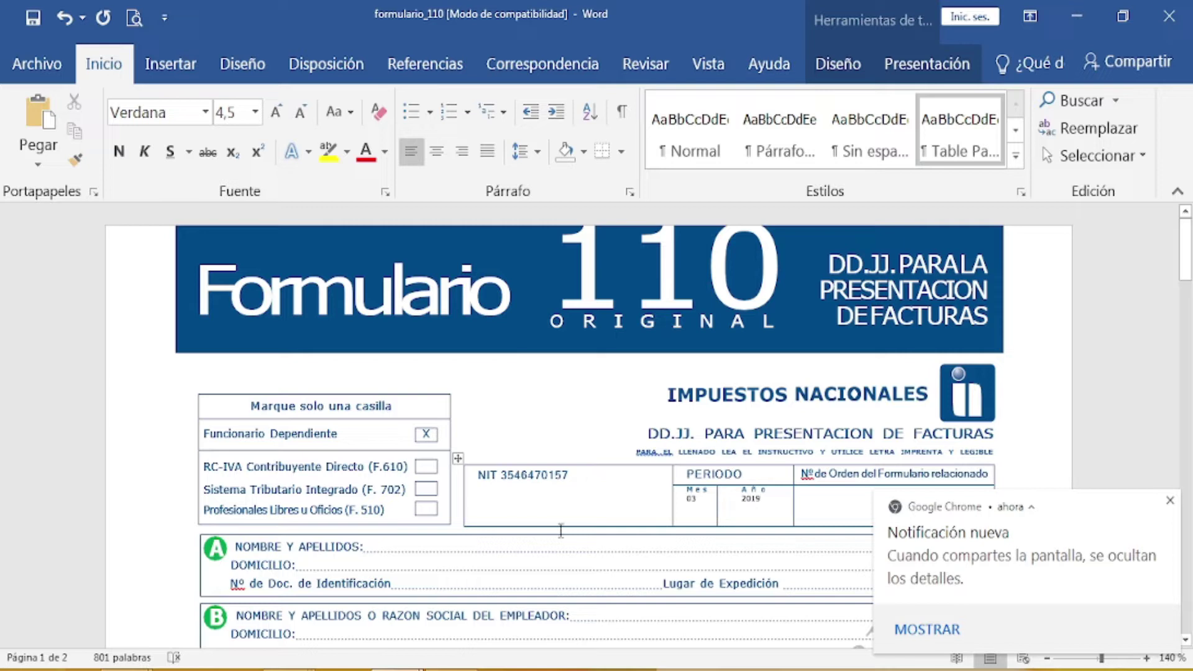
pyautogui.moveTo(209, 668)
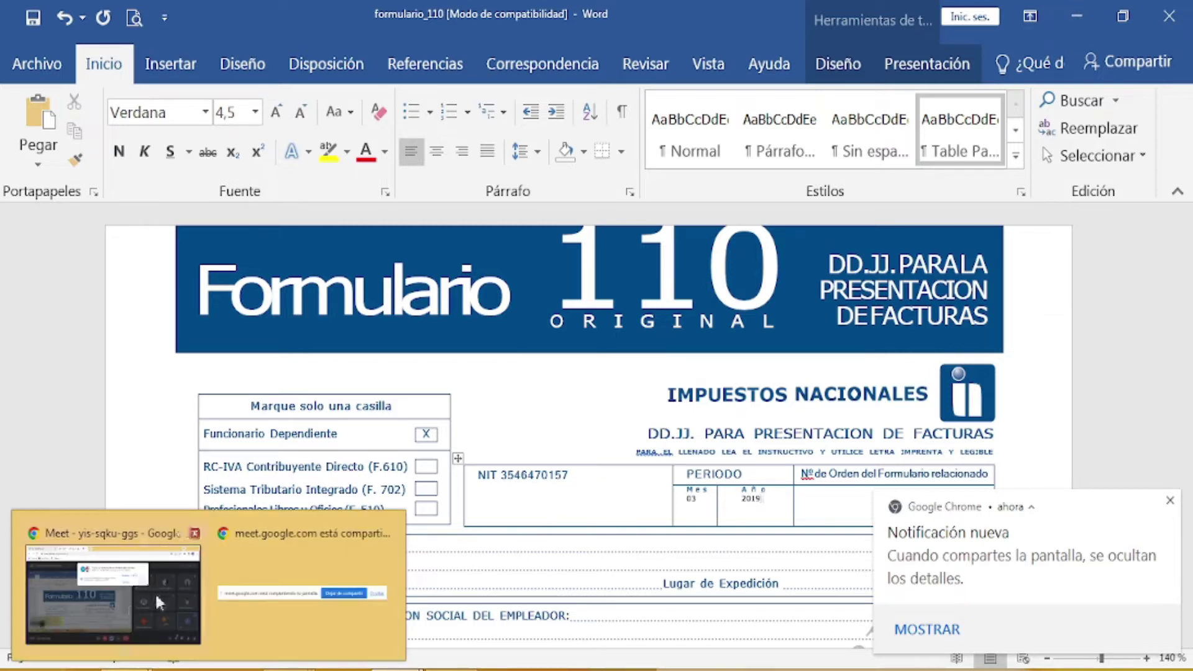
pyautogui.click(155, 591)
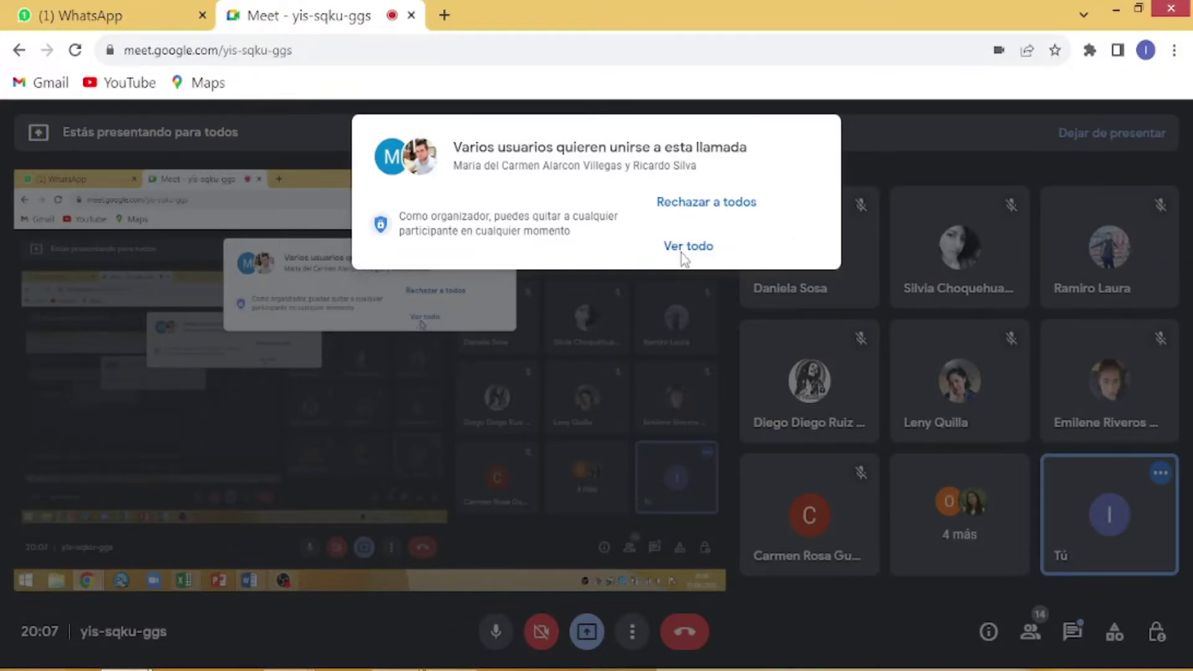
# Step: Admit the pending join requests via 'Ver todo' and return to the formulario_110 document
pyautogui.click(683, 249)
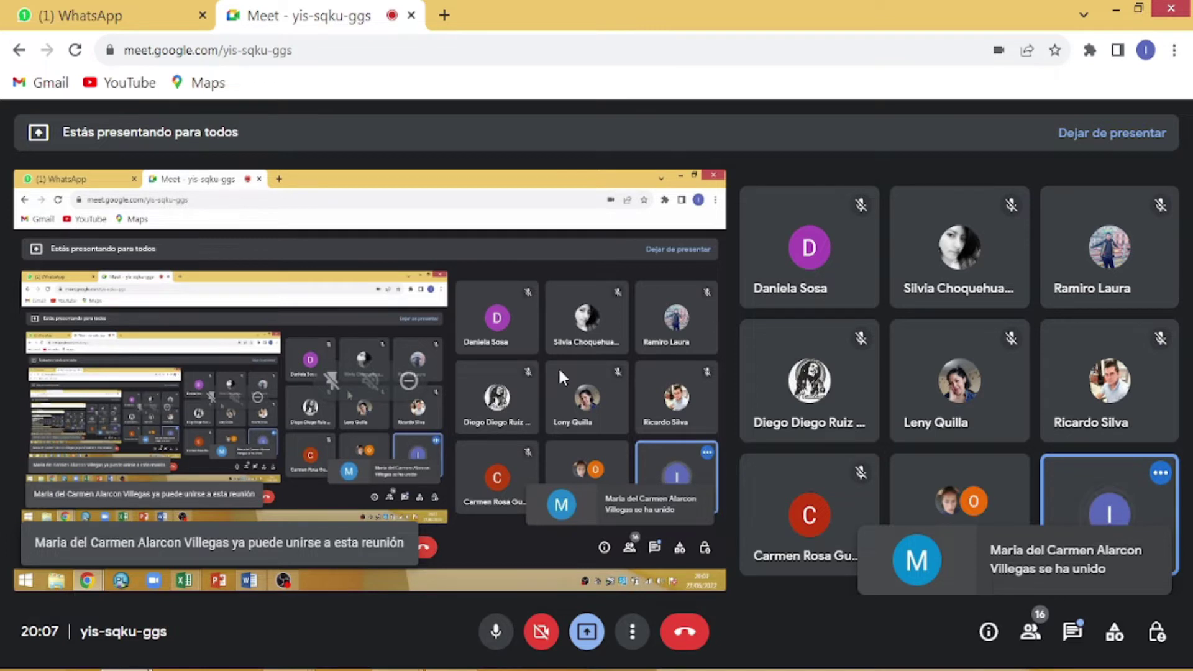
pyautogui.moveTo(250, 576)
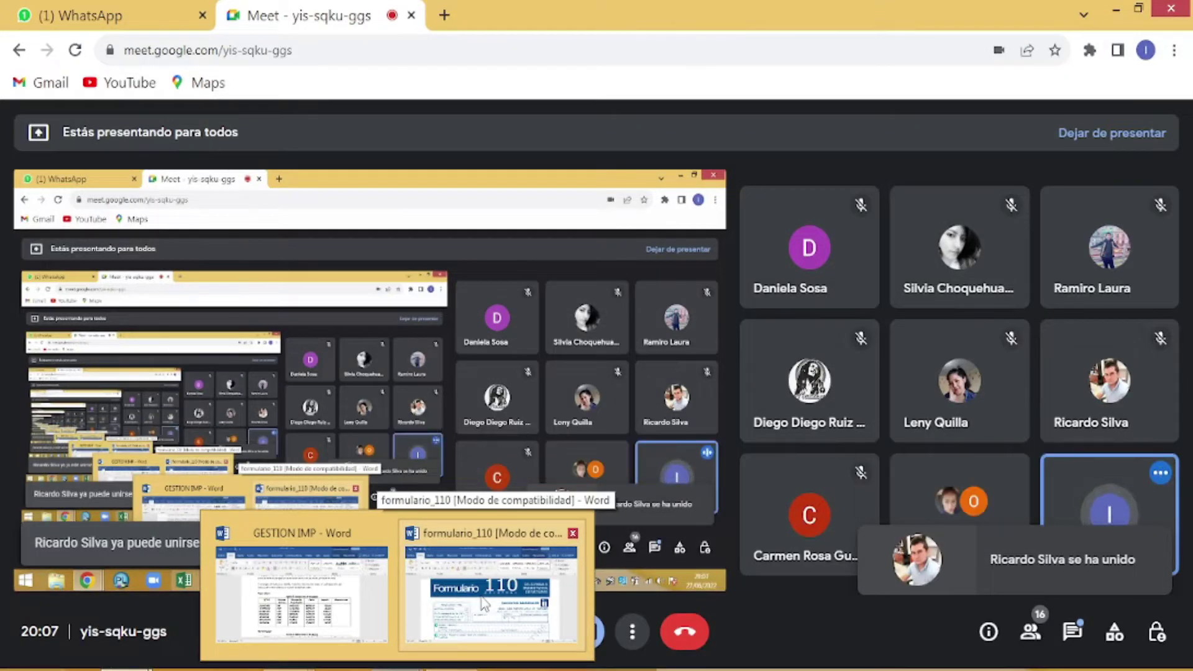
pyautogui.click(484, 602)
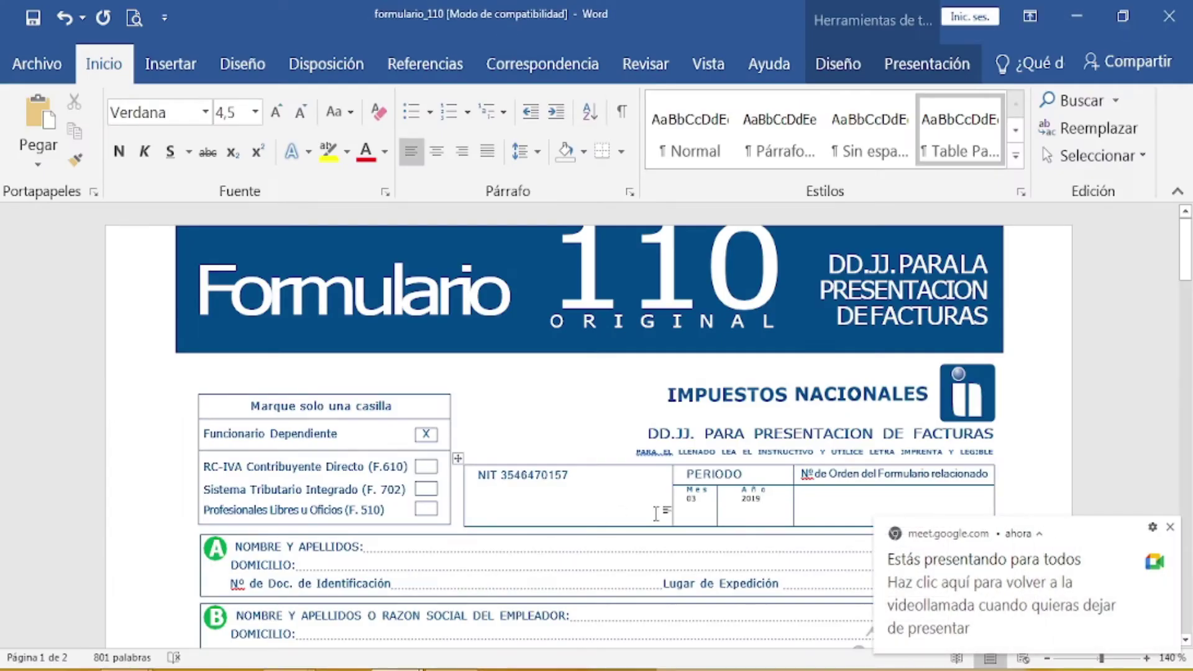
# Step: Dismiss the sharing notice, scroll to sections A–C, and place the cursor in section A's name line
pyautogui.click(1171, 528)
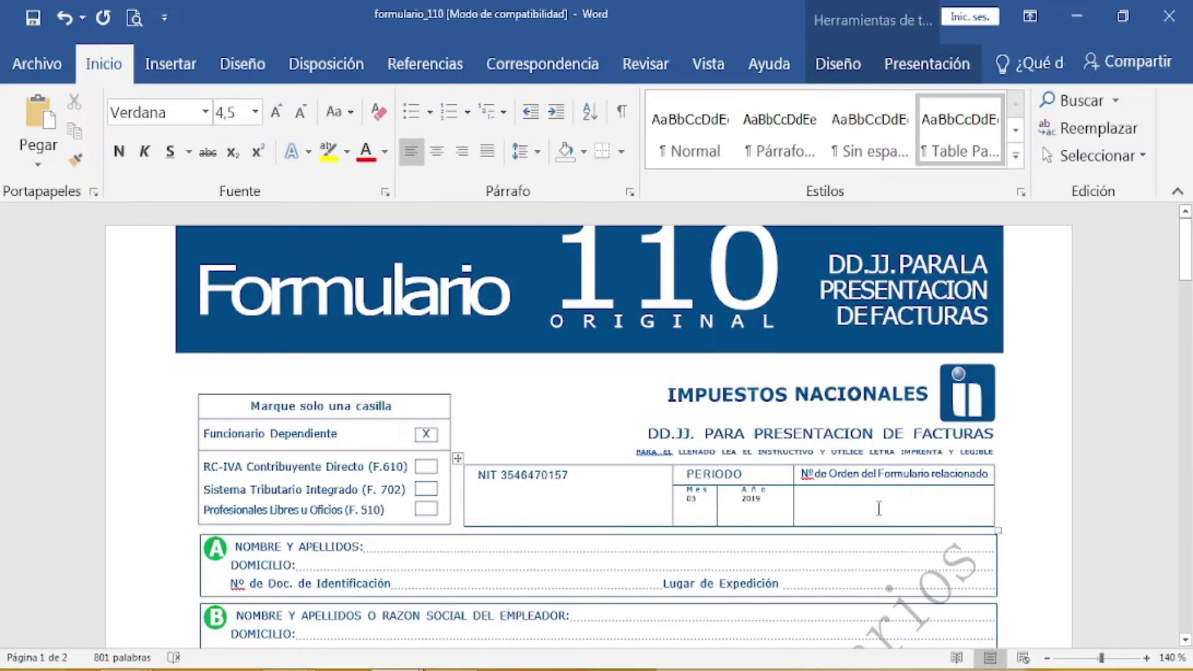
pyautogui.scroll(-1, 683, 570)
pyautogui.scroll(-1, 683, 571)
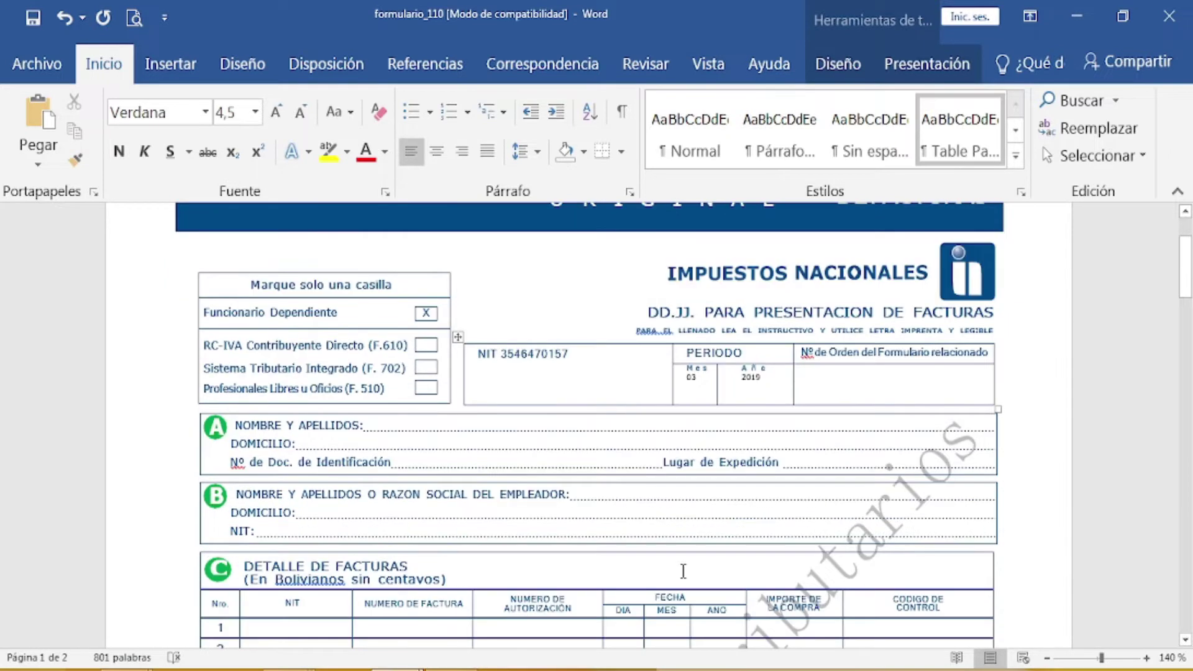
pyautogui.scroll(-1, 683, 571)
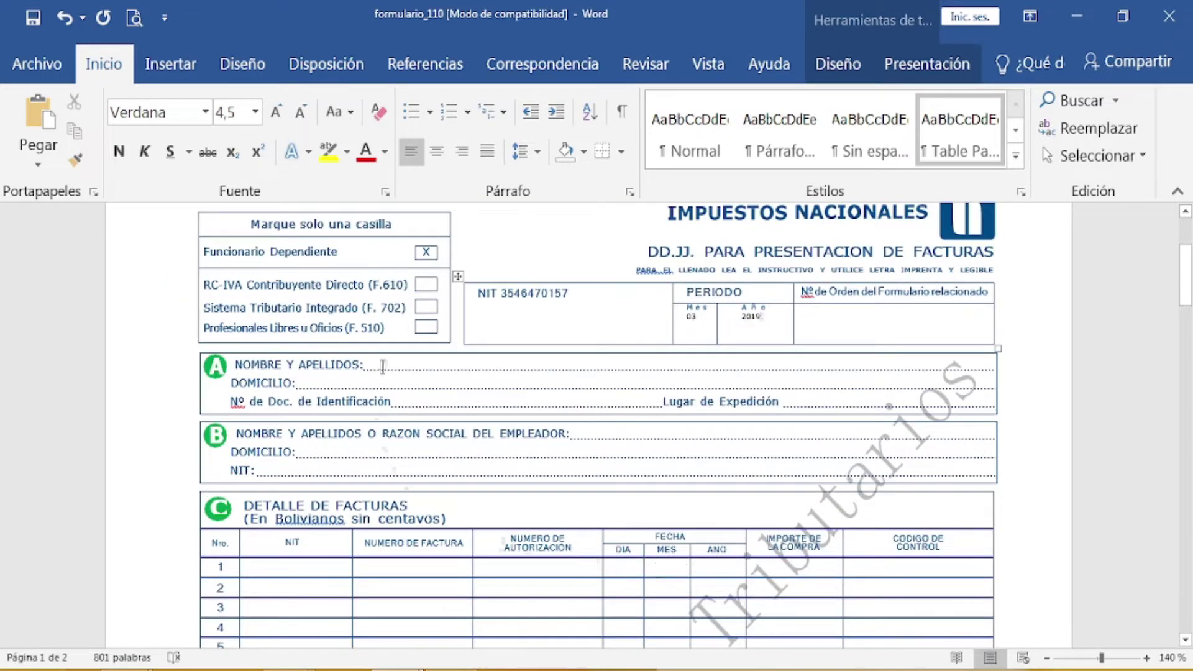
pyautogui.click(385, 364)
pyautogui.click(382, 367)
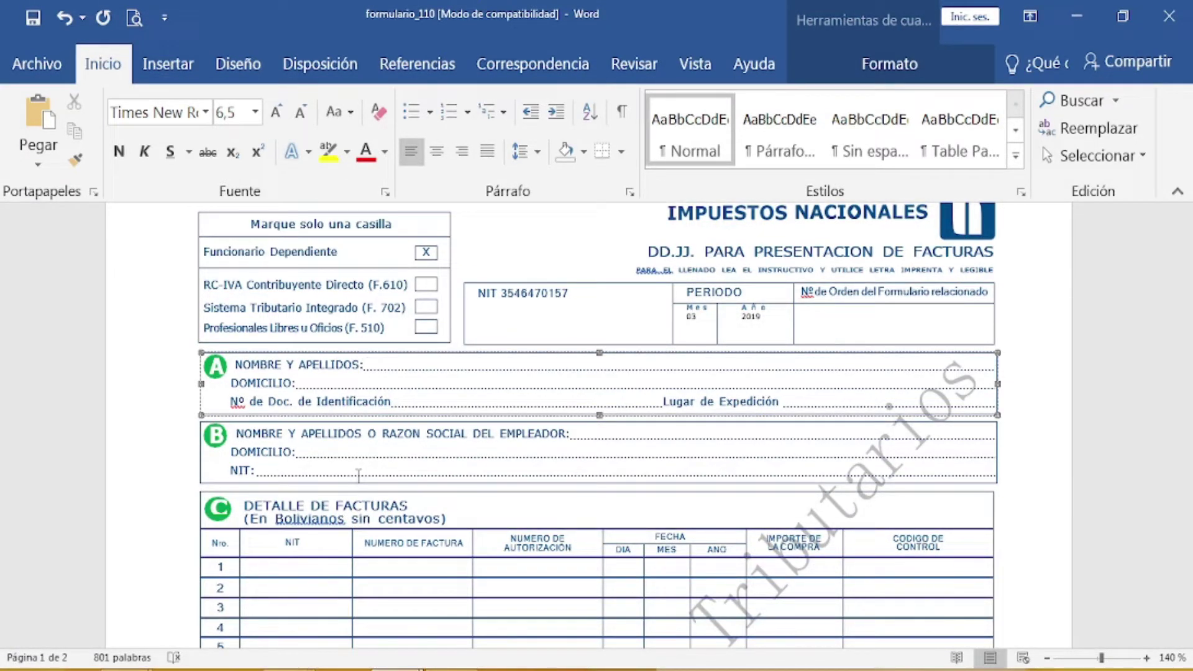
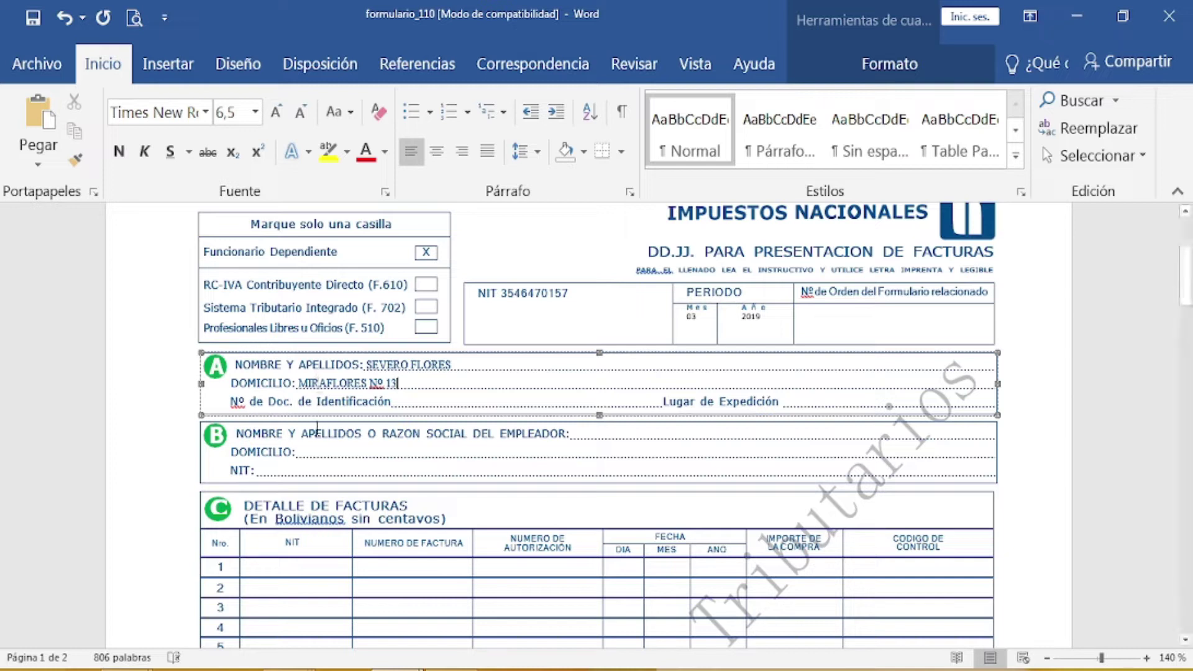
# Step: Fill NOMBRE Y APELLIDOS with the taxpayer's full name and DOMICILIO with their home address
pyautogui.click(427, 404)
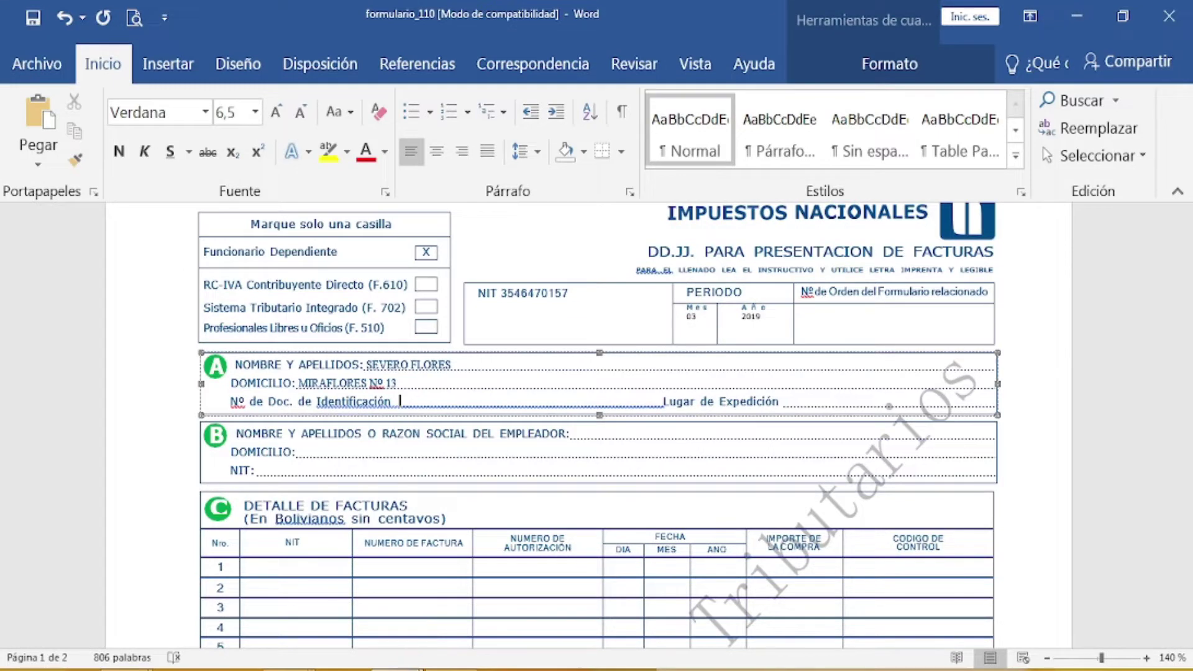
# Step: Enter the taxpayer's identity document number and LA PAZ as the place of issue in section A
pyautogui.moveTo(397, 668)
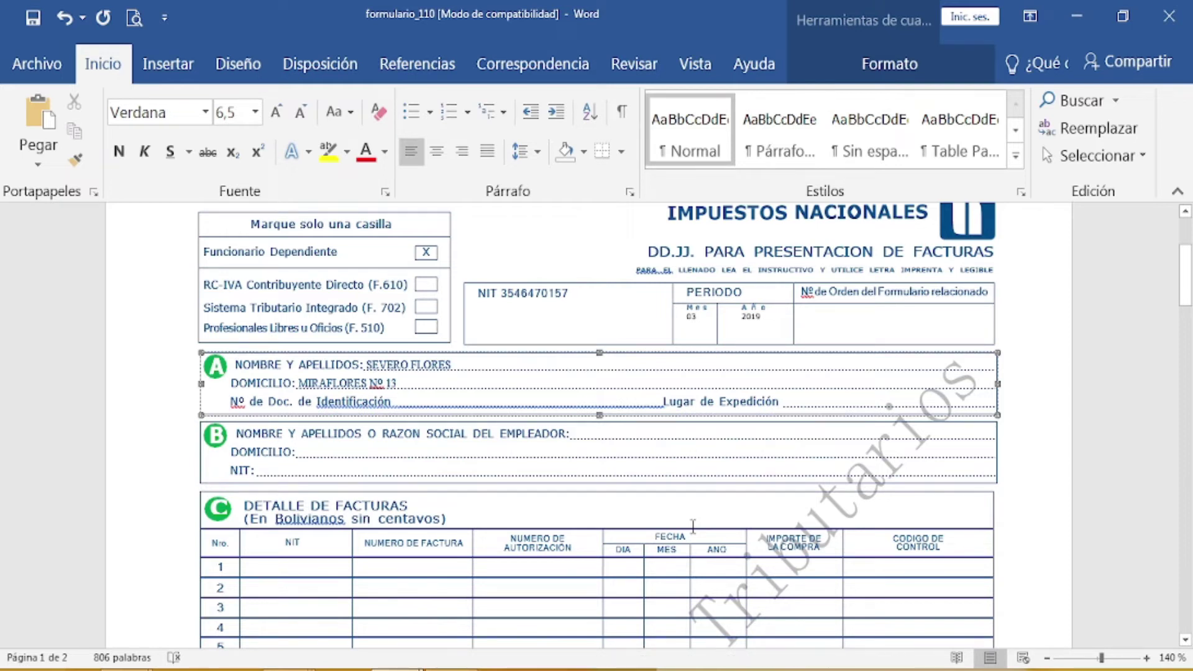
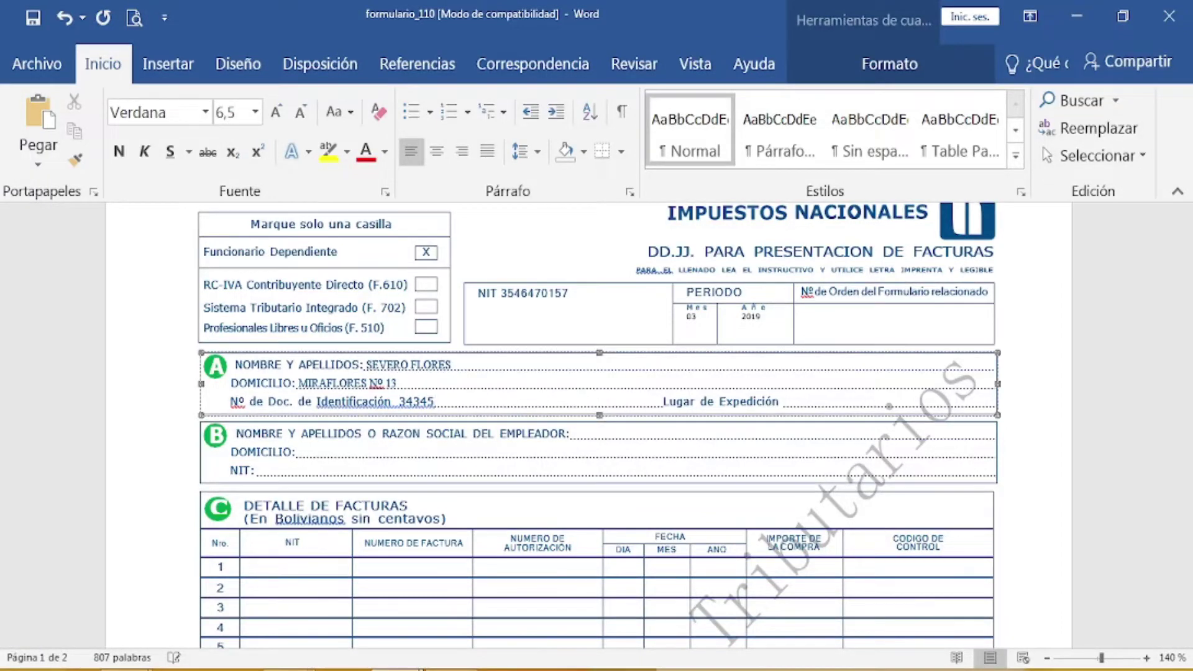
pyautogui.click(816, 408)
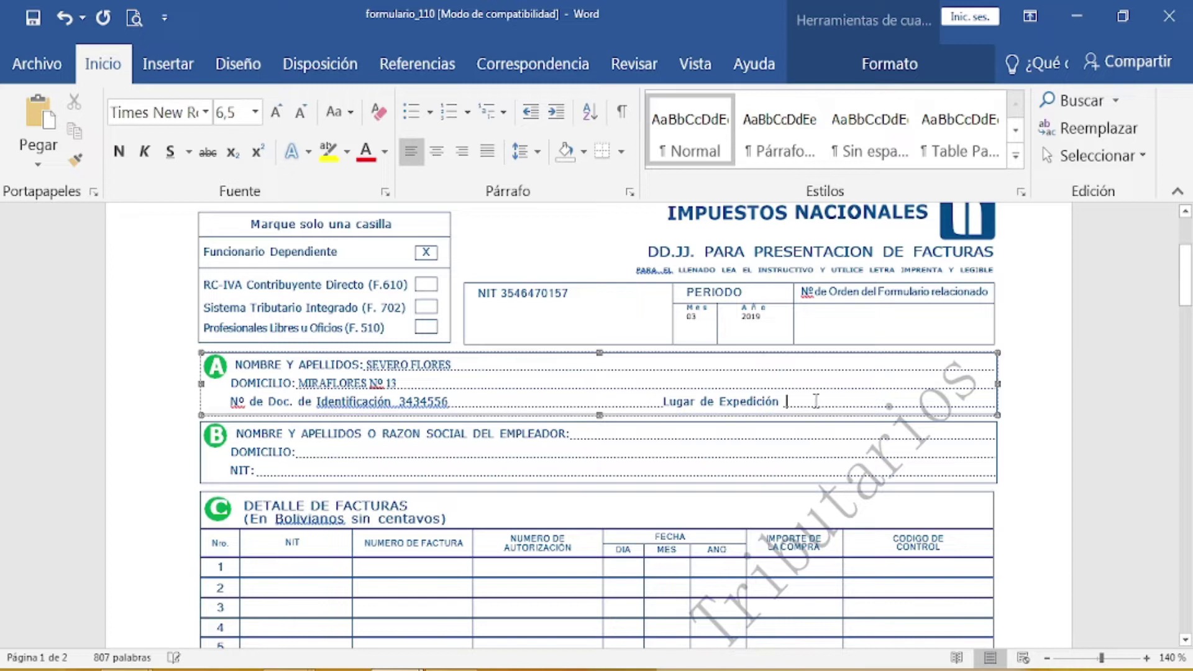
pyautogui.write('LA PA')
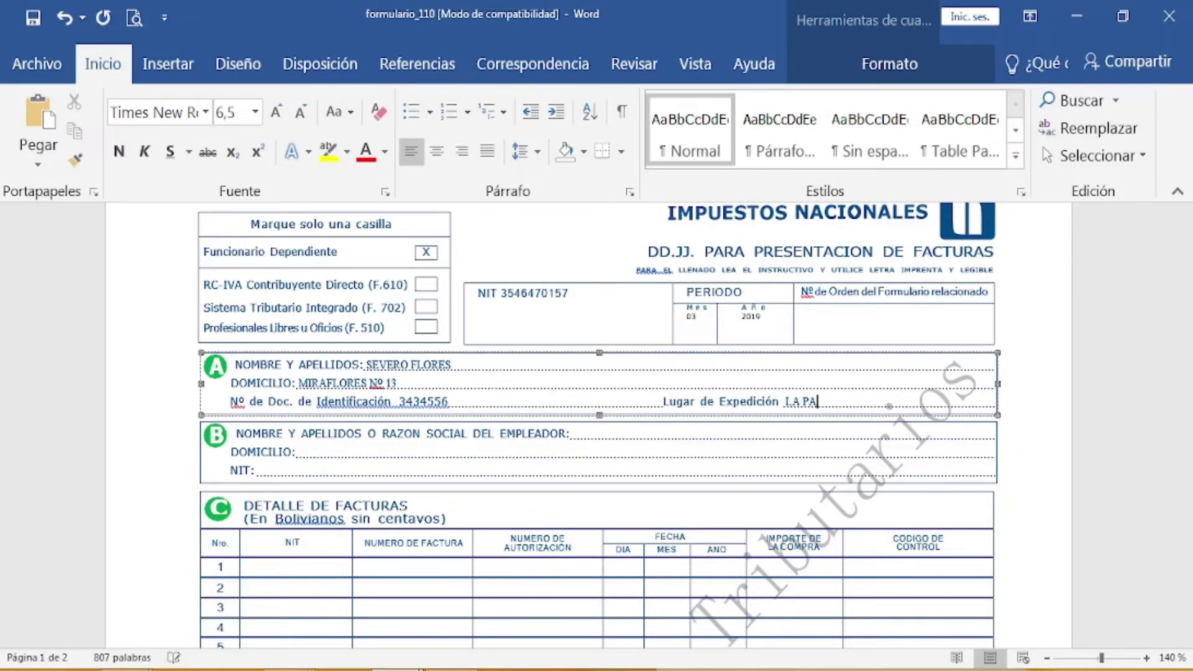
pyautogui.write('Z')
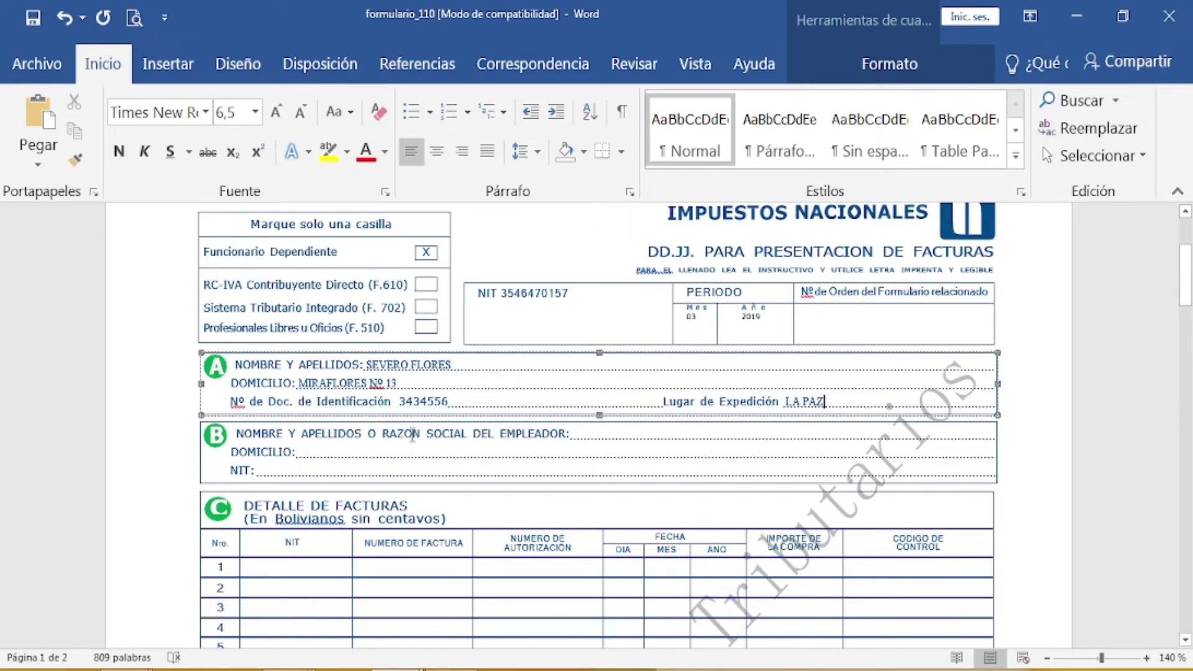
pyautogui.click(588, 435)
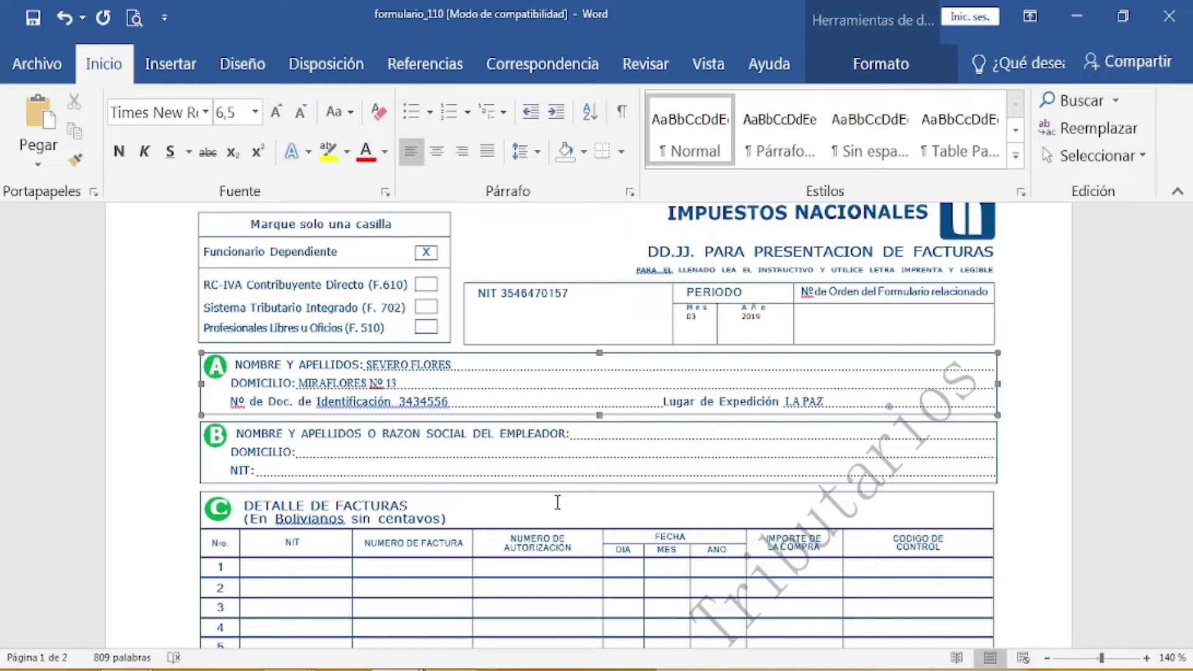
# Step: Enter EMPRESA COMERCIAL GLOBAL S.R.L. as the employer's business name in section B
pyautogui.click(572, 433)
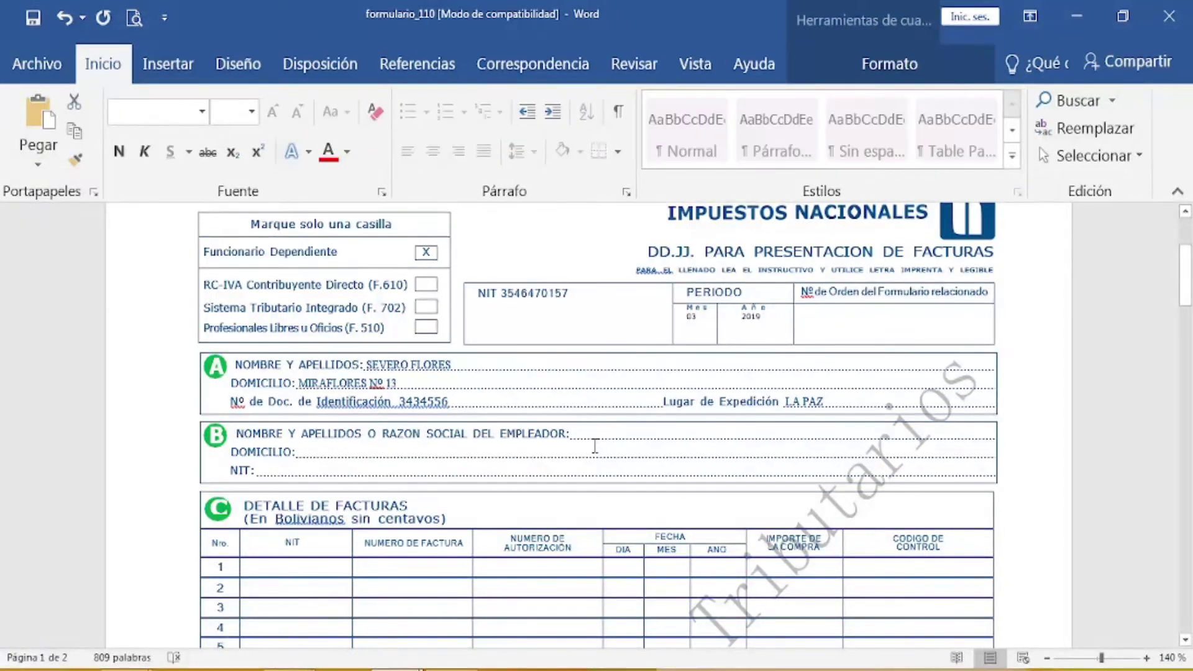
pyautogui.click(584, 428)
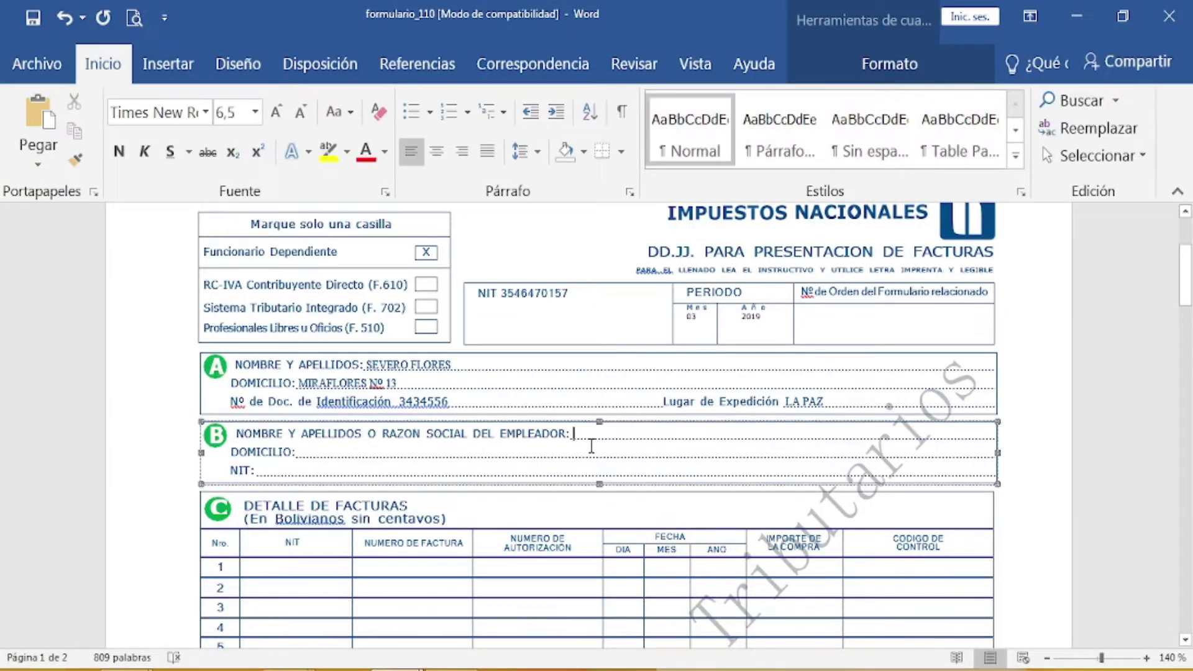
pyautogui.write('EM')
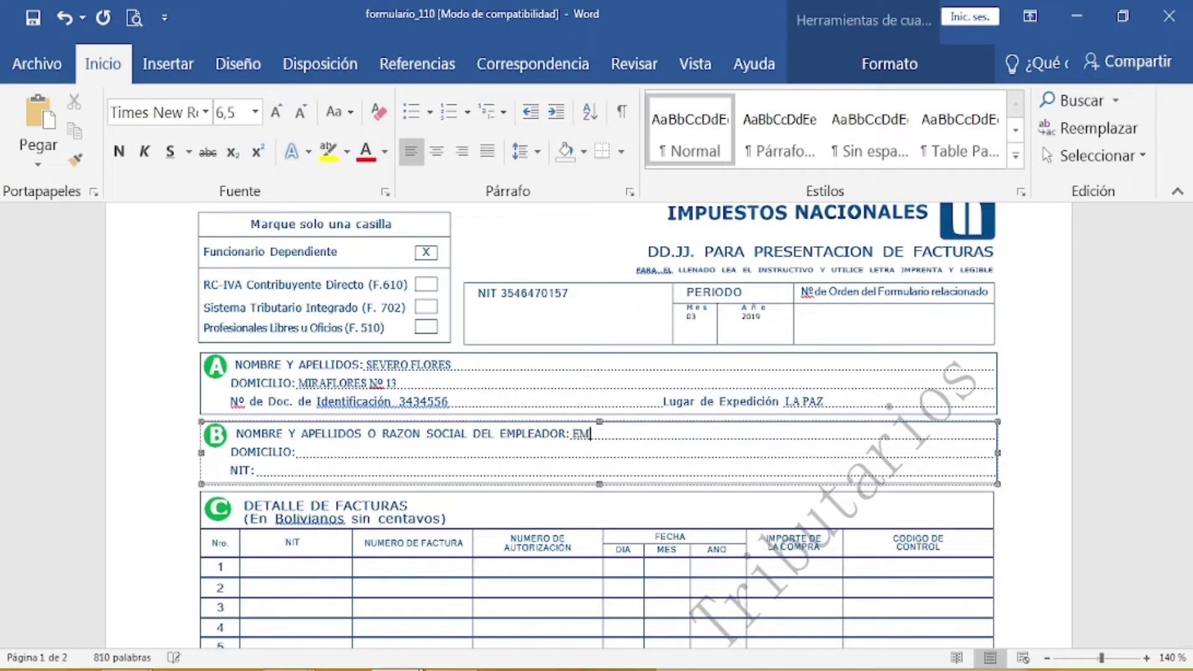
pyautogui.write('PRESA COMERCIAL G')
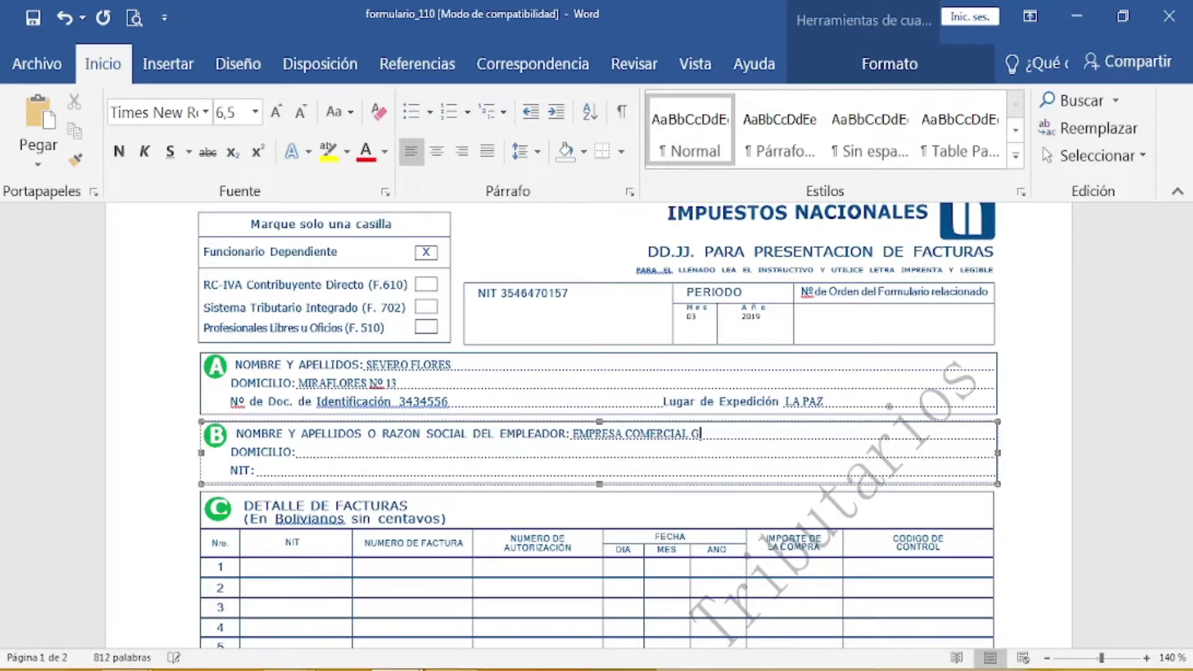
pyautogui.write('LOBAL S.R.L.')
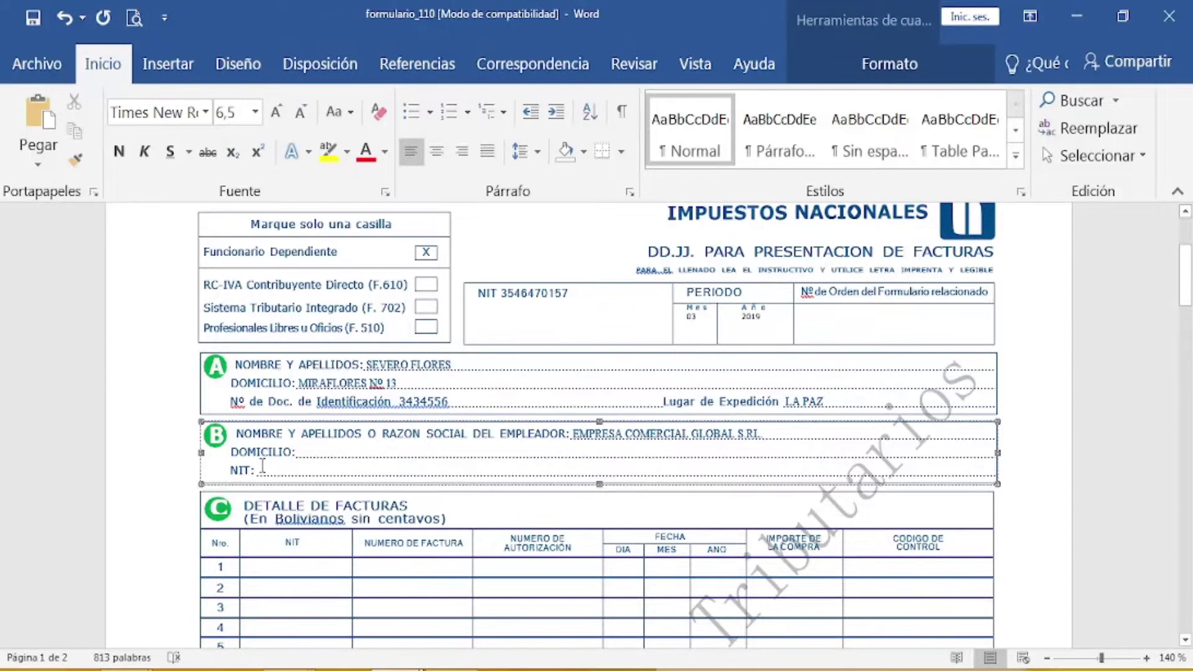
# Step: Fill in the employer's address and the employer's NIT in section B
pyautogui.click(308, 452)
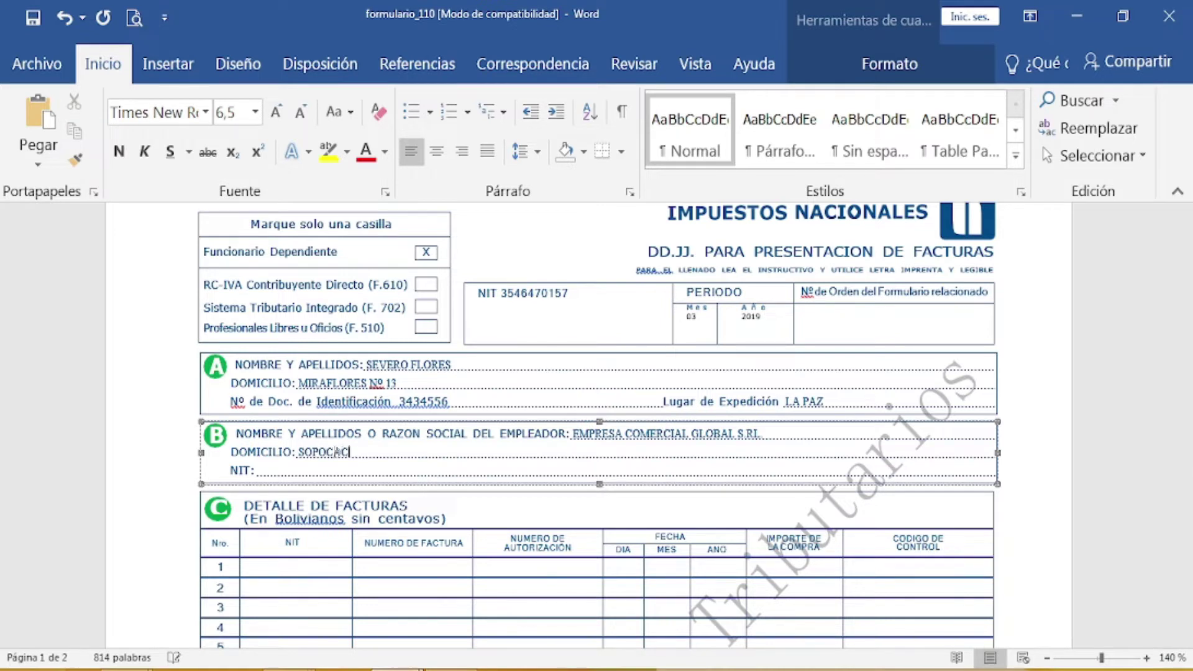
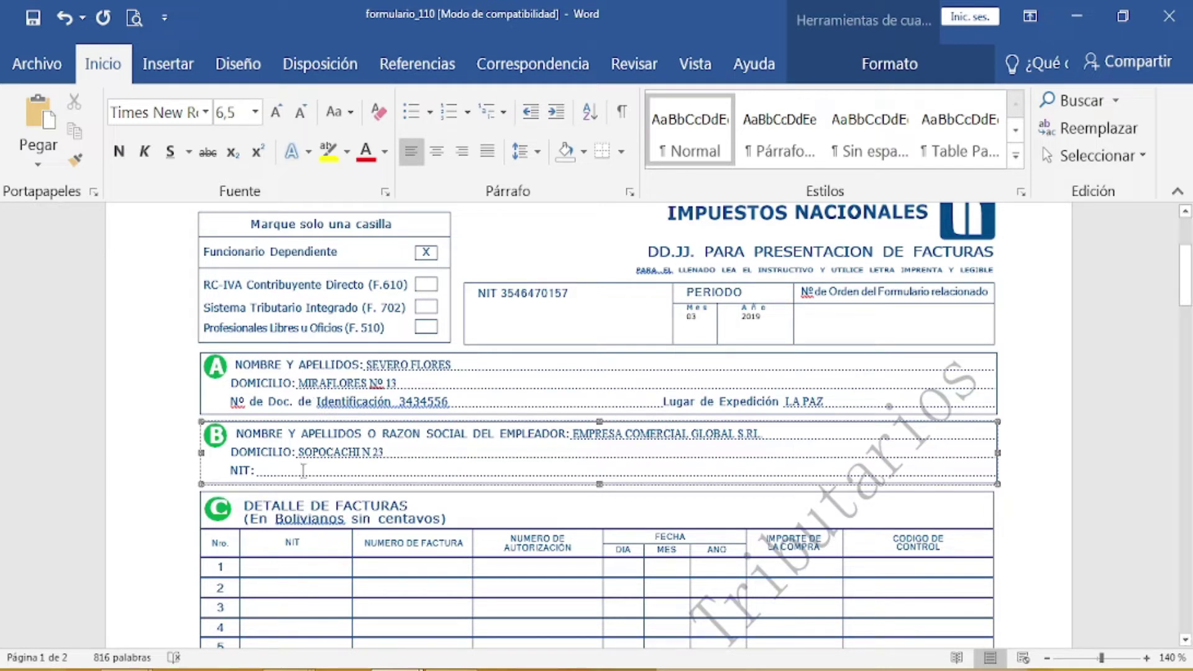
pyautogui.click(272, 473)
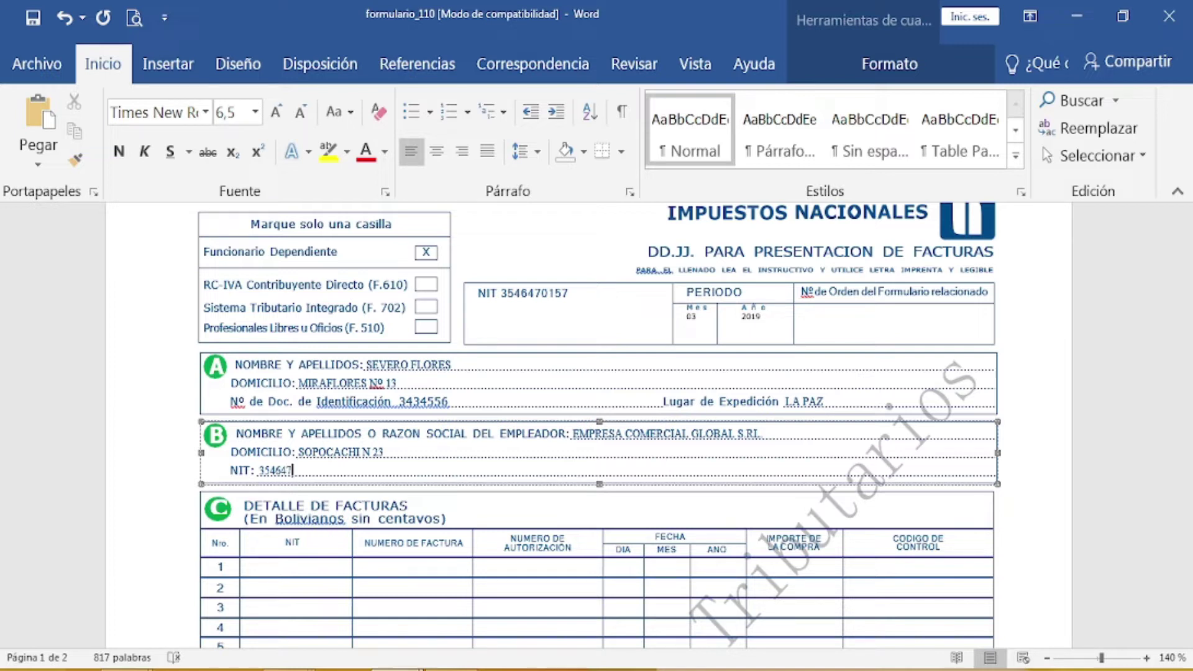
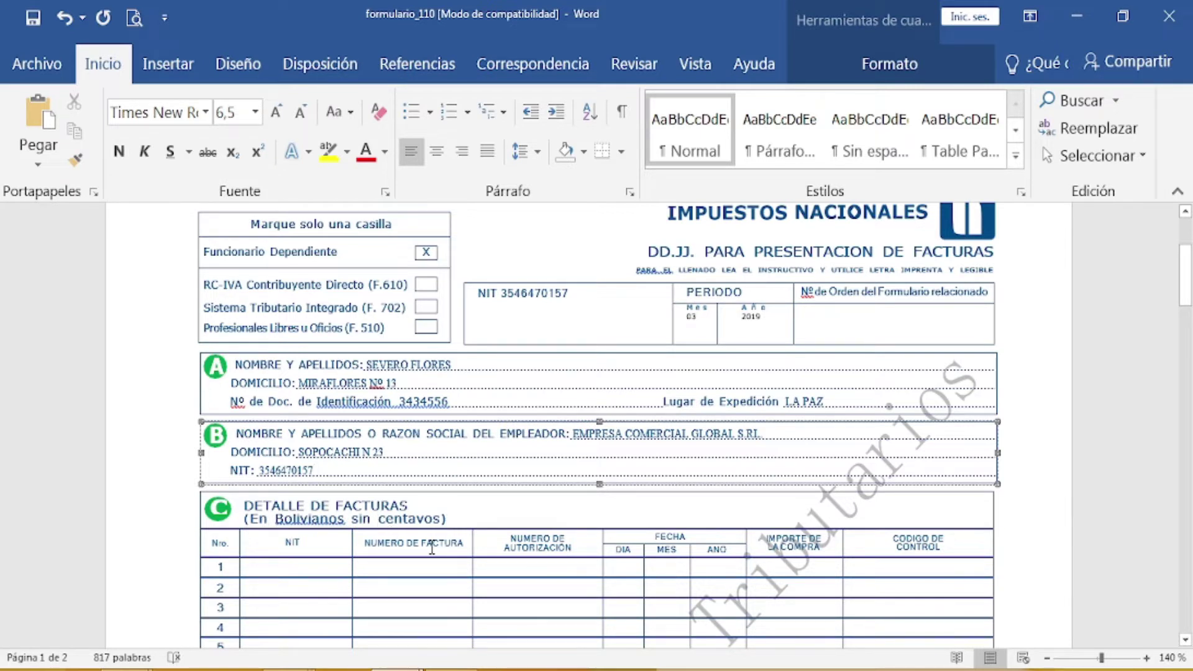
pyautogui.scroll(-2, 432, 547)
# Step: Enter the supplier's NIT, the invoice number and the authorization number in row 1 of the invoice table
pyautogui.click(307, 446)
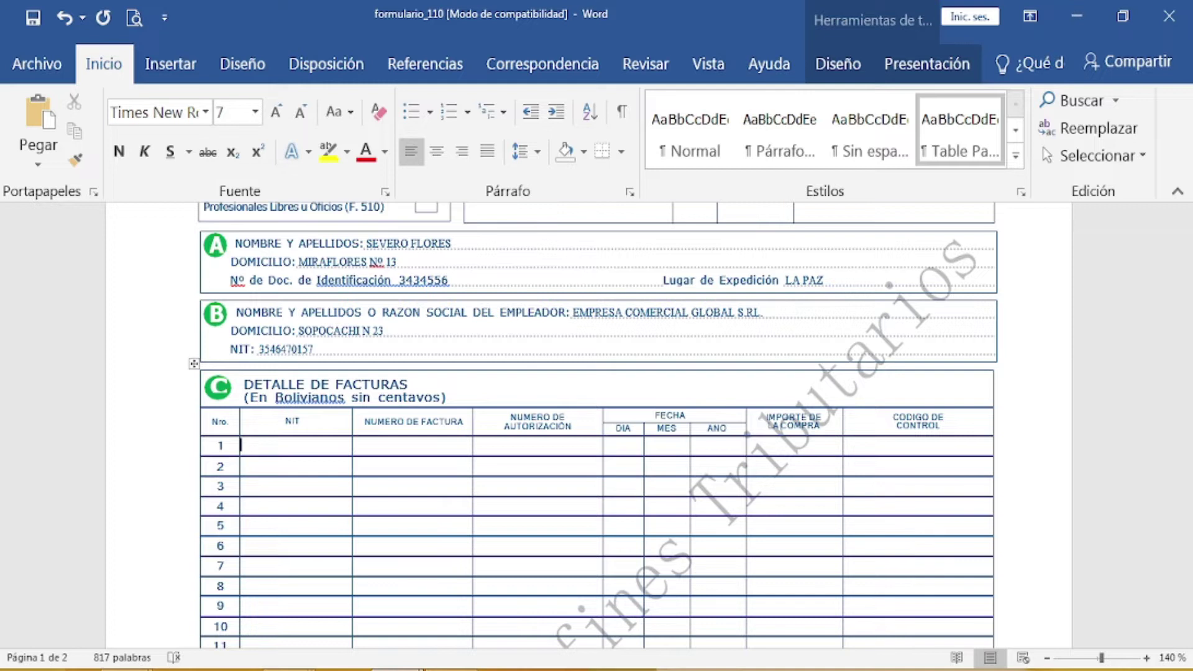
pyautogui.moveTo(397, 670)
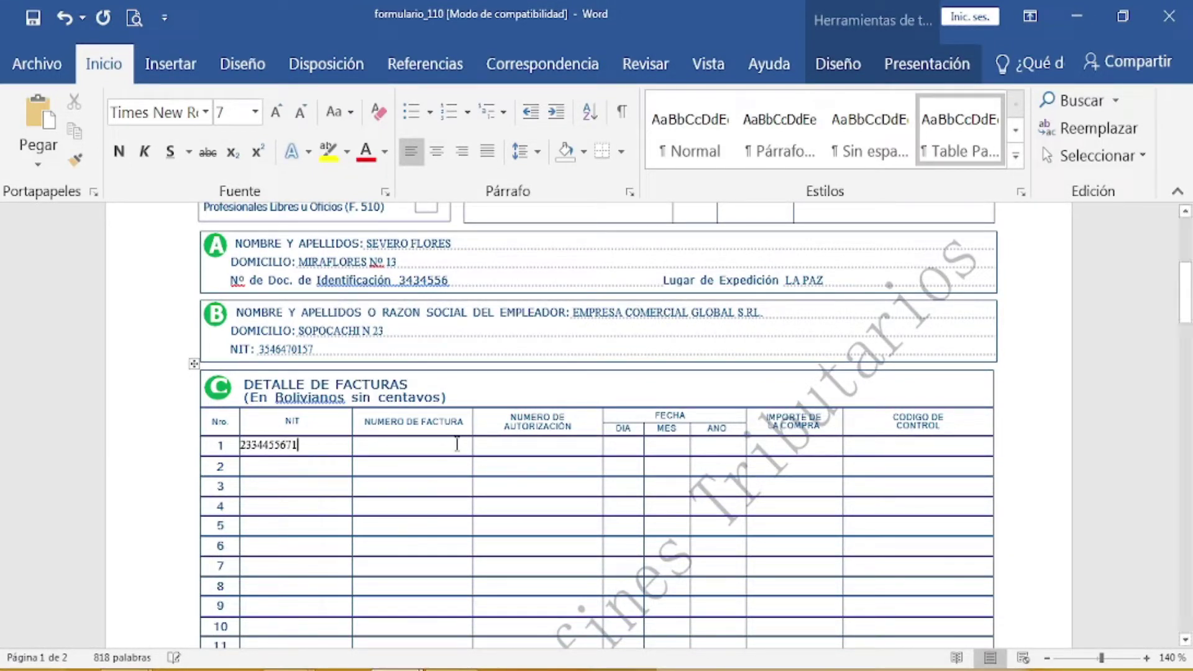
pyautogui.click(457, 444)
pyautogui.write('786')
pyautogui.click(520, 441)
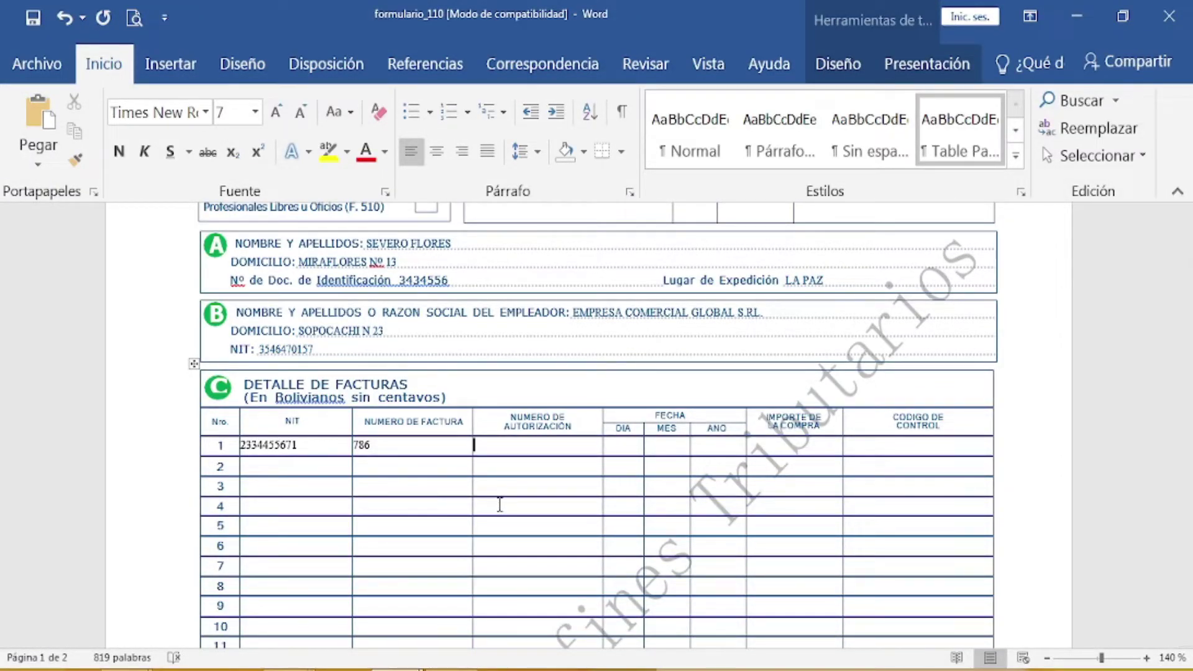
# Step: Enter the purchase date 28/02/2019 in row 1's day, month and year cells
pyautogui.write('28')
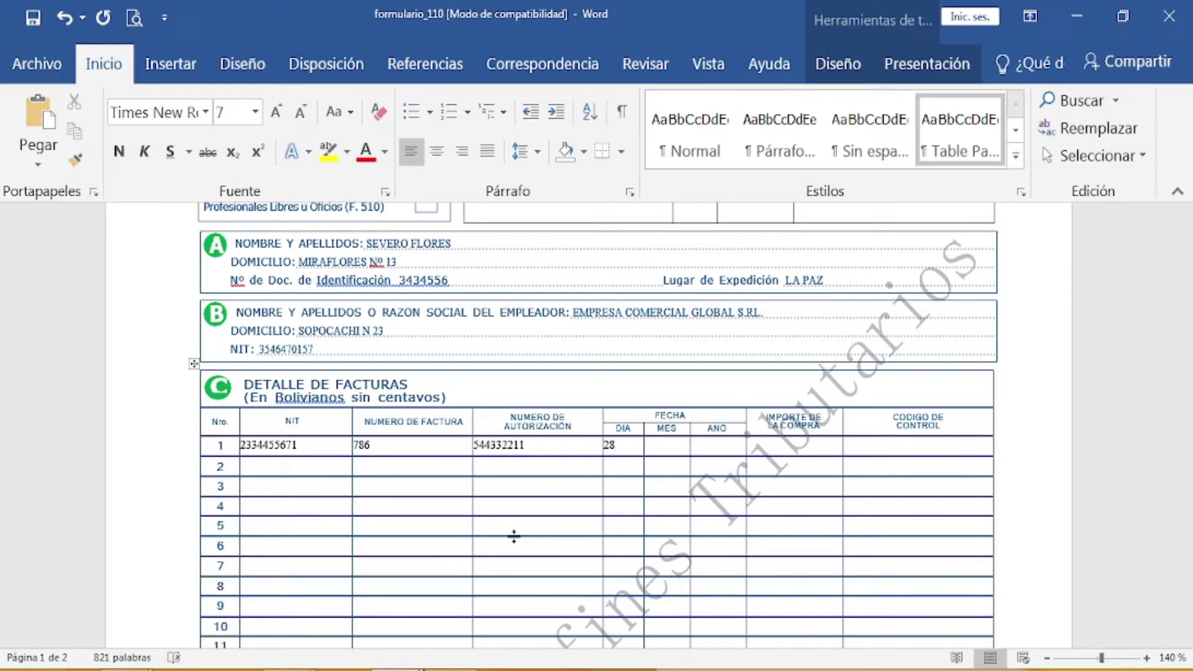
pyautogui.press('Tab')
pyautogui.write('02')
pyautogui.write('2')
pyautogui.write('019')
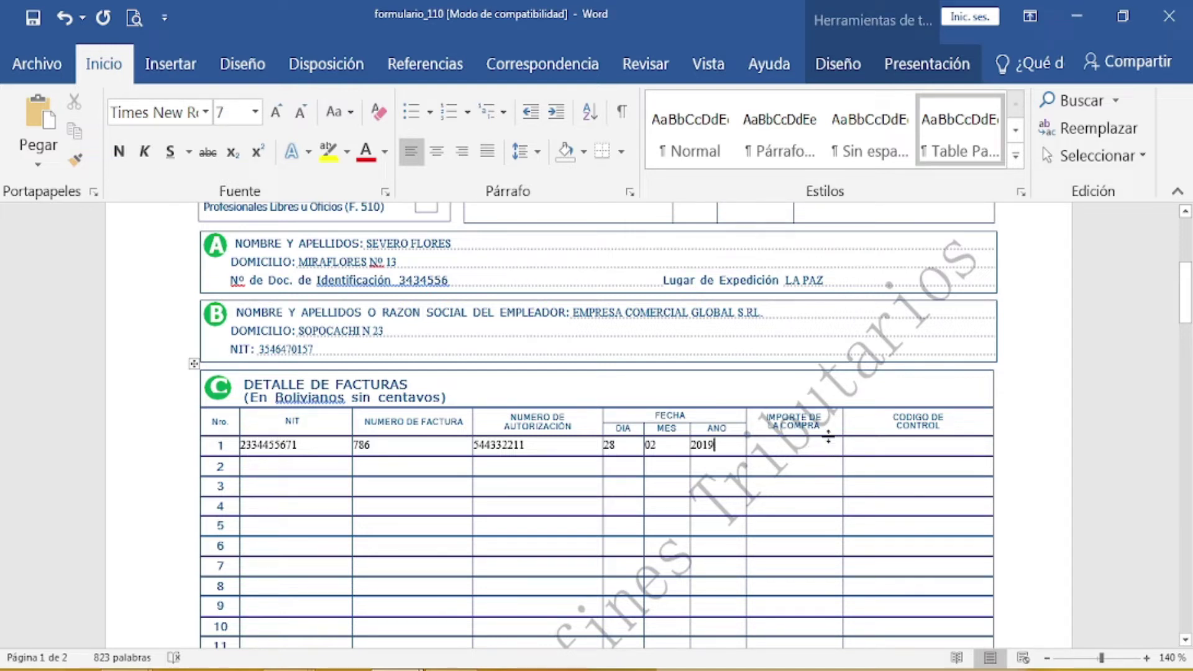
pyautogui.press('Tab')
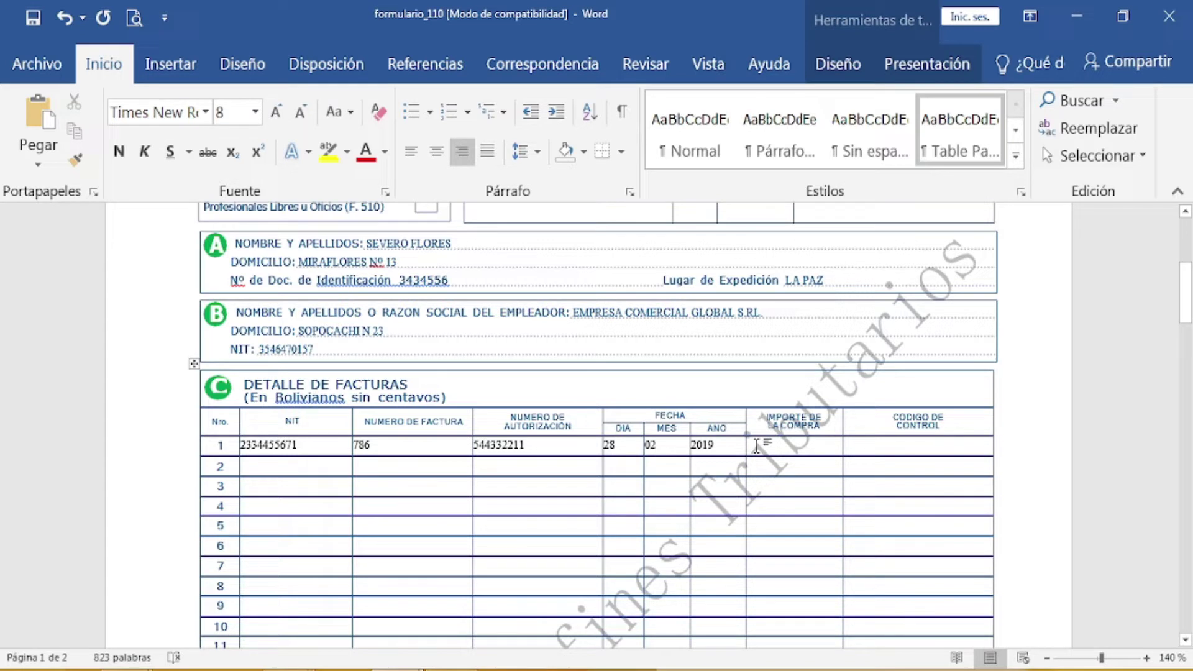
# Step: Enter 560 as row 1's IMPORTE DE LA COMPRA in the invoice table
pyautogui.click(649, 445)
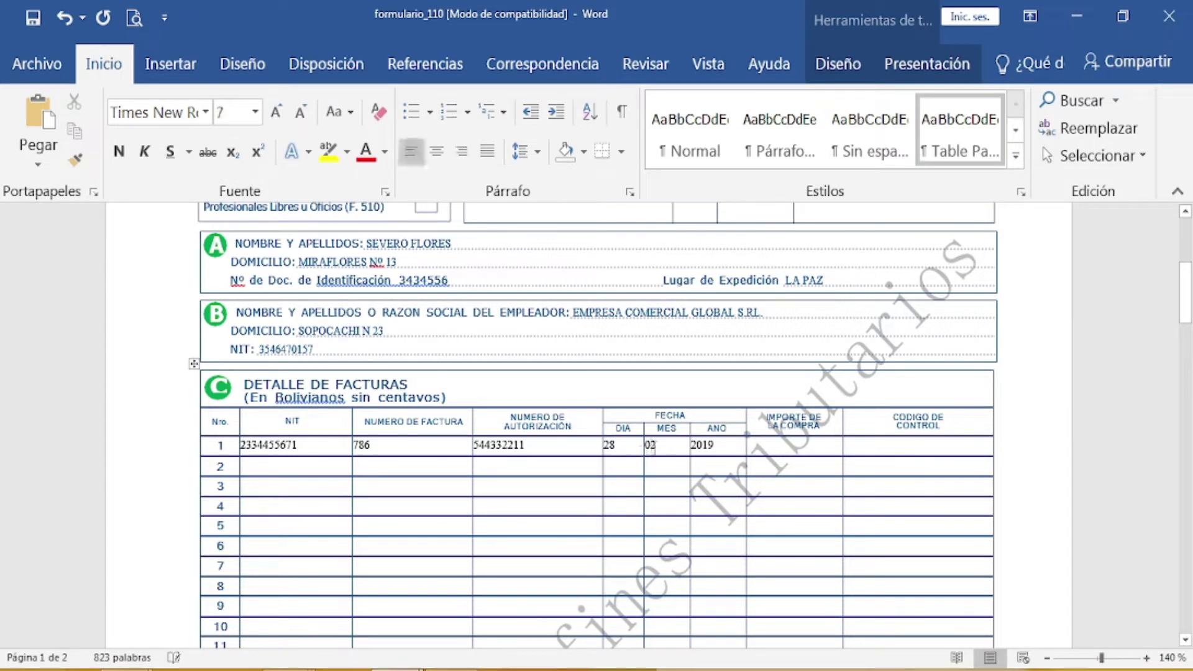
pyautogui.click(744, 445)
pyautogui.click(762, 449)
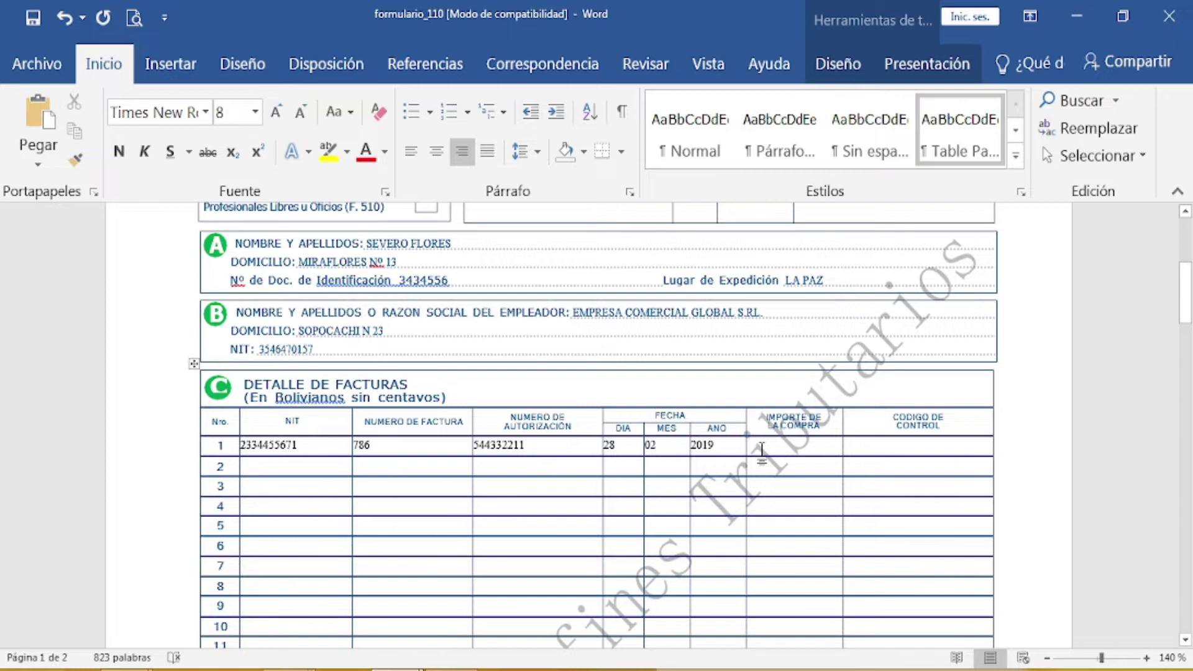
pyautogui.write('560')
pyautogui.scroll(-2, 469, 441)
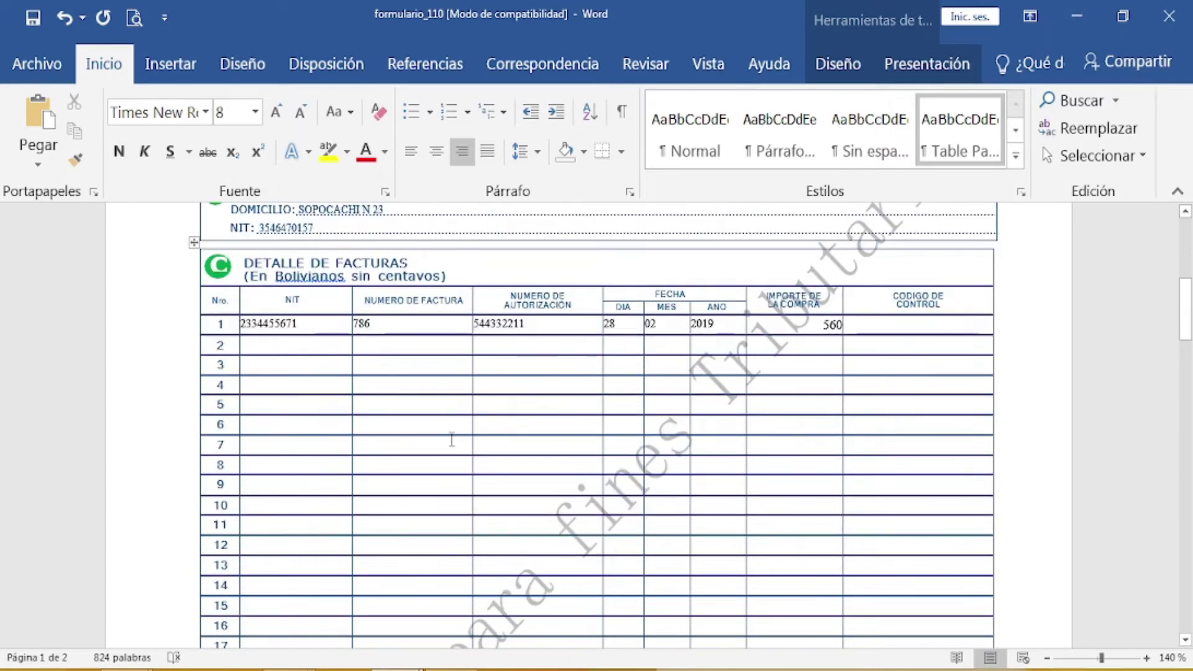
pyautogui.scroll(-3, 319, 399)
pyautogui.scroll(-6, 317, 400)
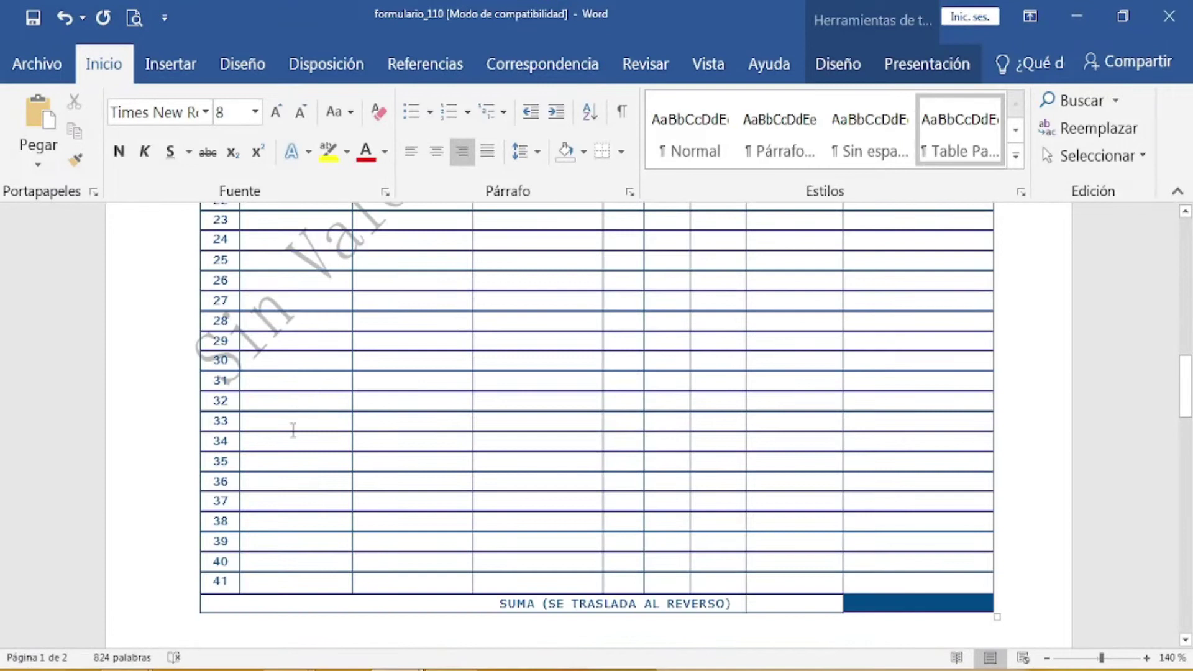
# Step: Fill the SUMA (SE TRASLADA AL REVERSO) total at the foot of page 1 with 560
pyautogui.scroll(15, 671, 350)
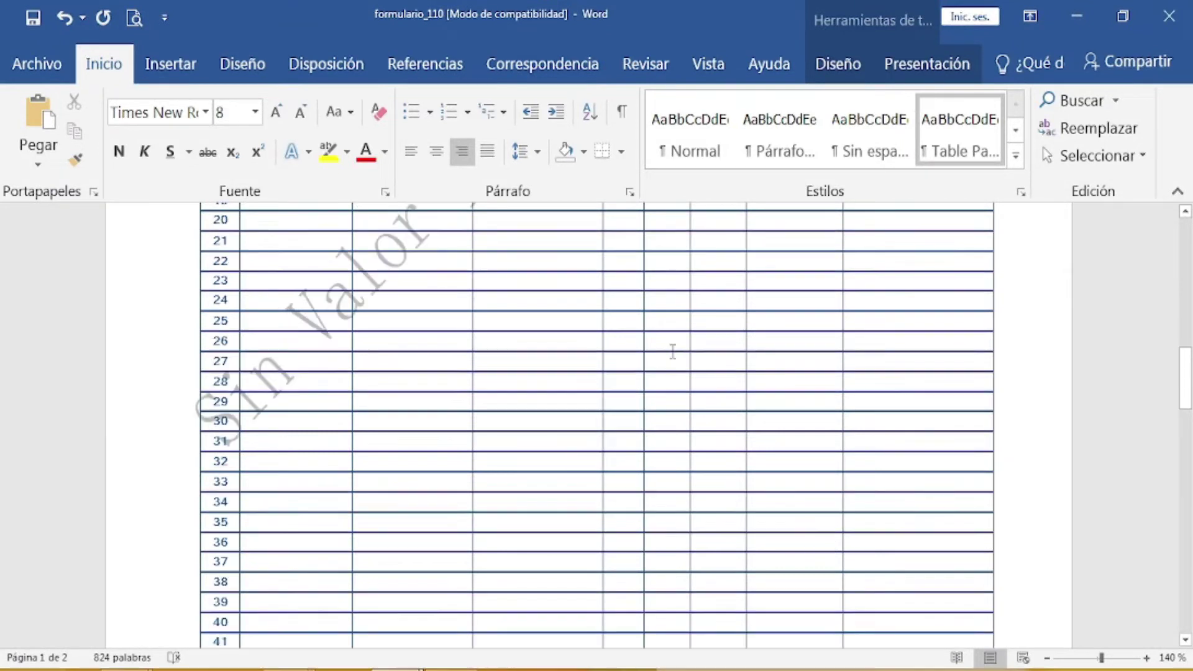
pyautogui.scroll(-15, 671, 351)
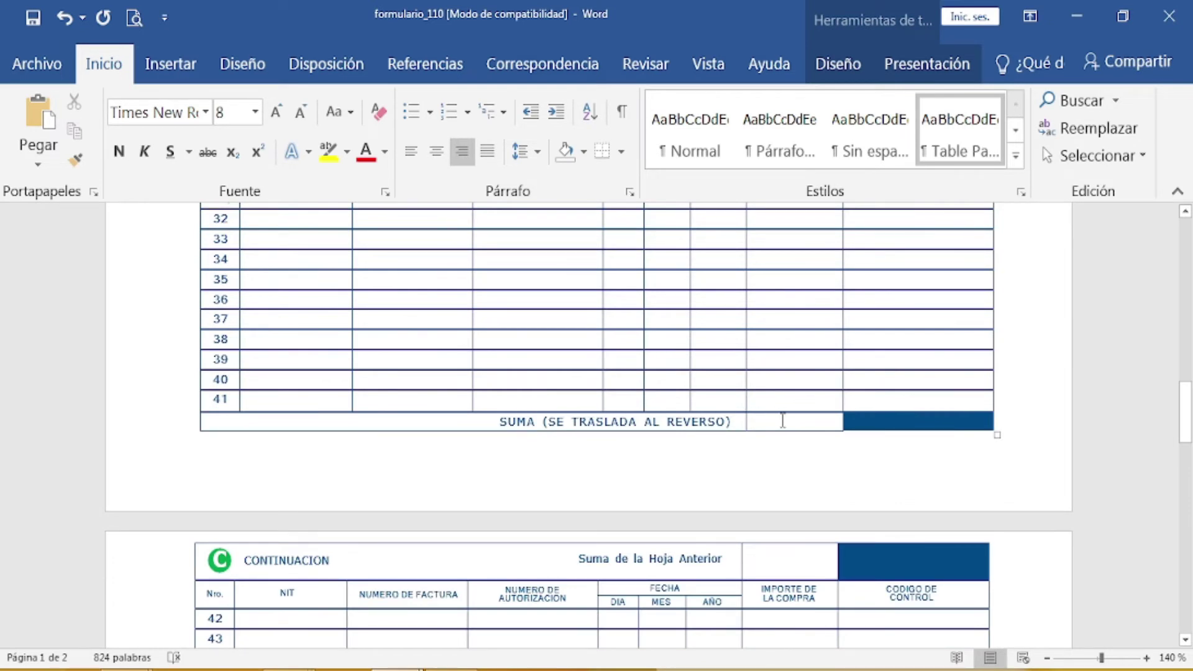
pyautogui.click(782, 421)
pyautogui.write('560')
pyautogui.scroll(-3, 807, 466)
pyautogui.scroll(-3, 810, 466)
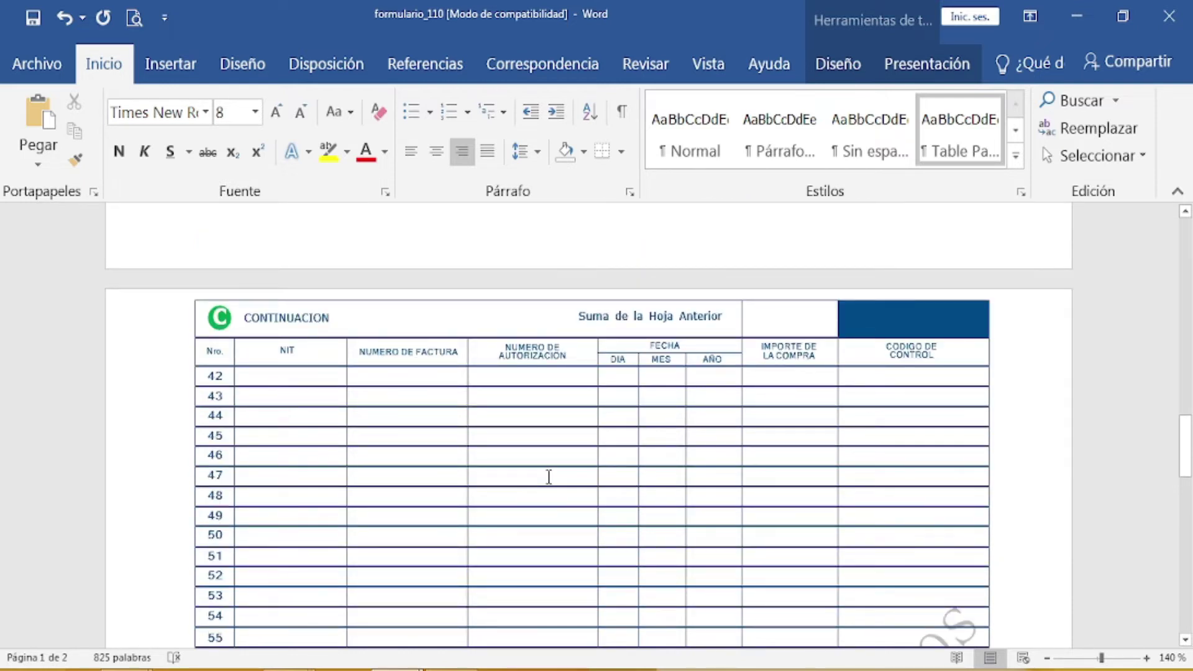
pyautogui.scroll(-6, 316, 370)
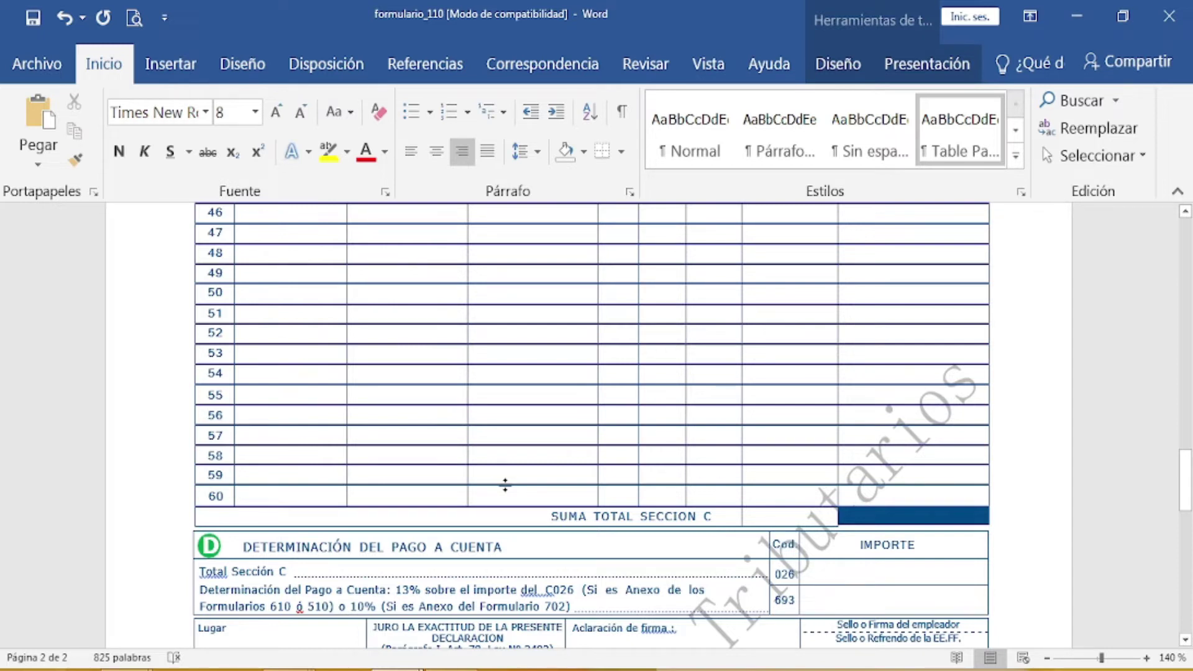
pyautogui.scroll(10, 500, 482)
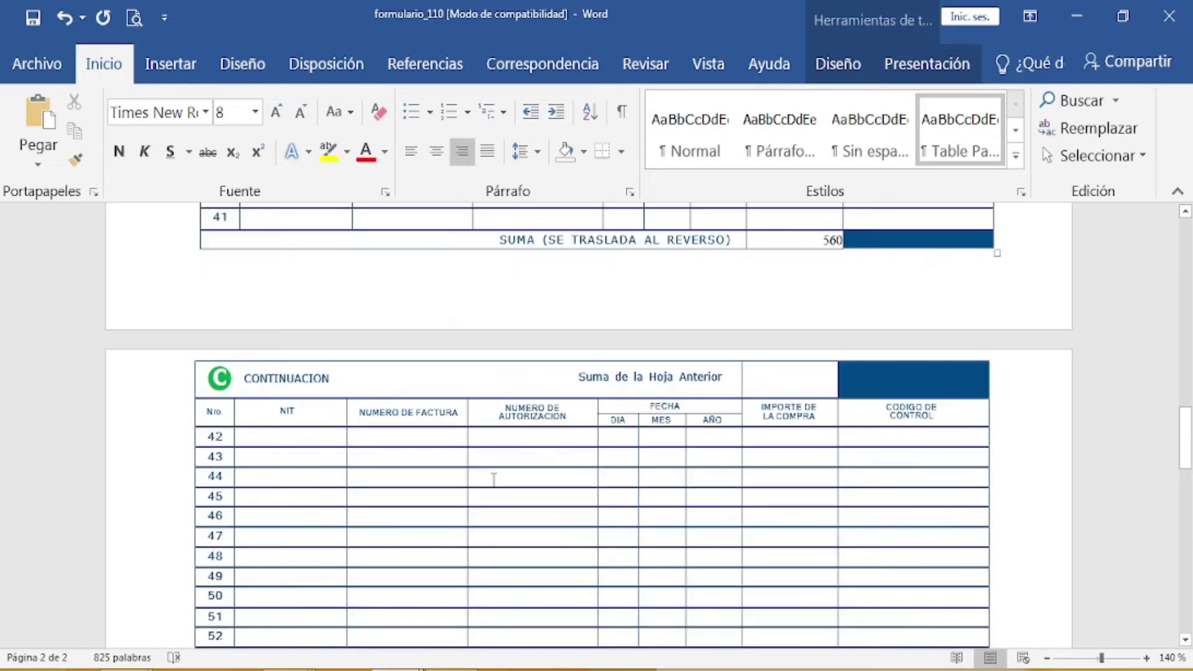
pyautogui.scroll(-3, 492, 476)
# Step: Carry page 1's total of 560 into the Suma de la Hoja Anterior box on page 2
pyautogui.click(781, 383)
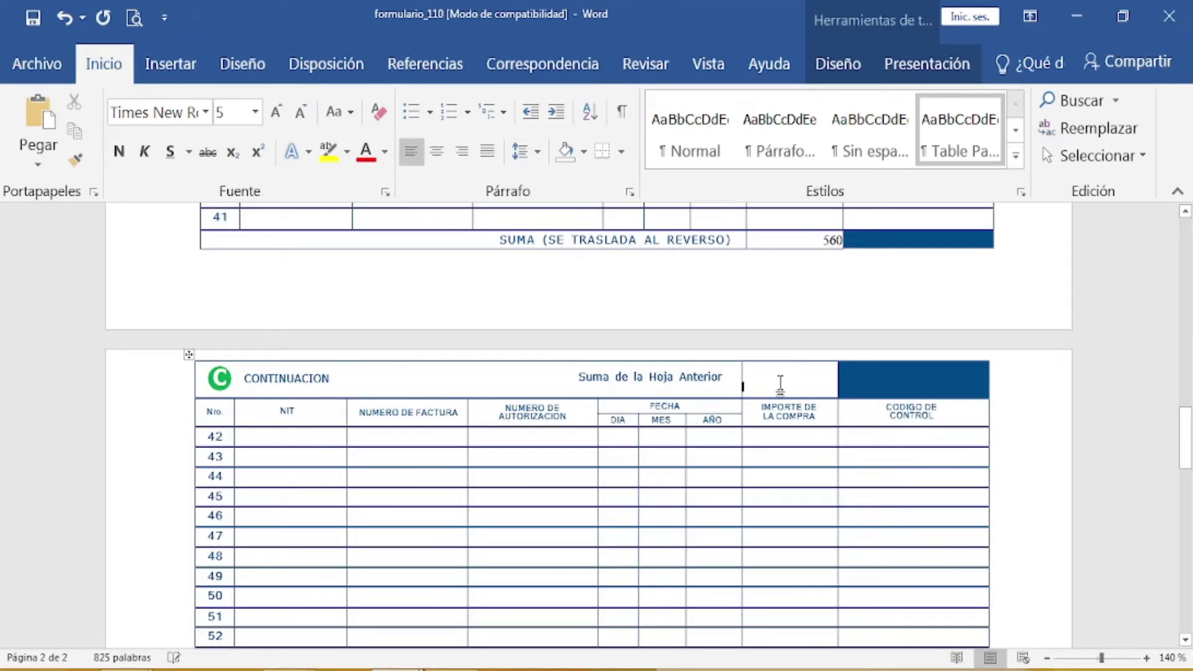
pyautogui.write('56')
pyautogui.scroll(-5, 767, 469)
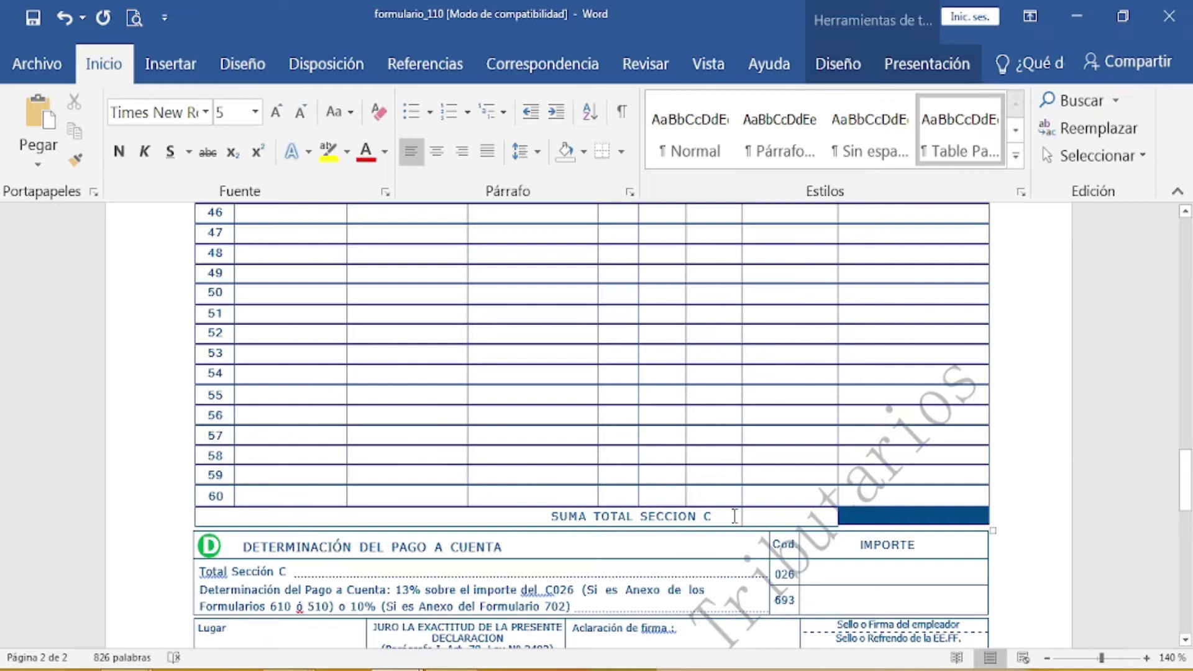
pyautogui.scroll(4, 647, 479)
pyautogui.scroll(-1, 647, 480)
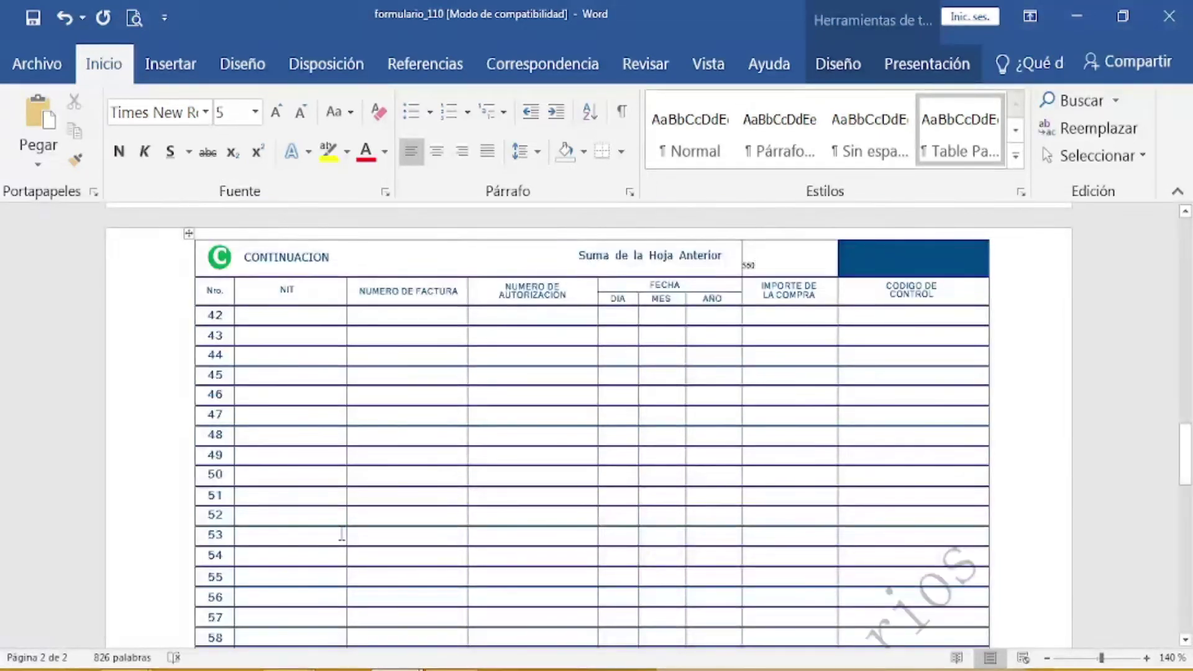
pyautogui.scroll(-4, 552, 463)
# Step: Enter 560 as SUMA TOTAL SECCION C, then 560 for code 026 and 73 for code 693
pyautogui.click(781, 480)
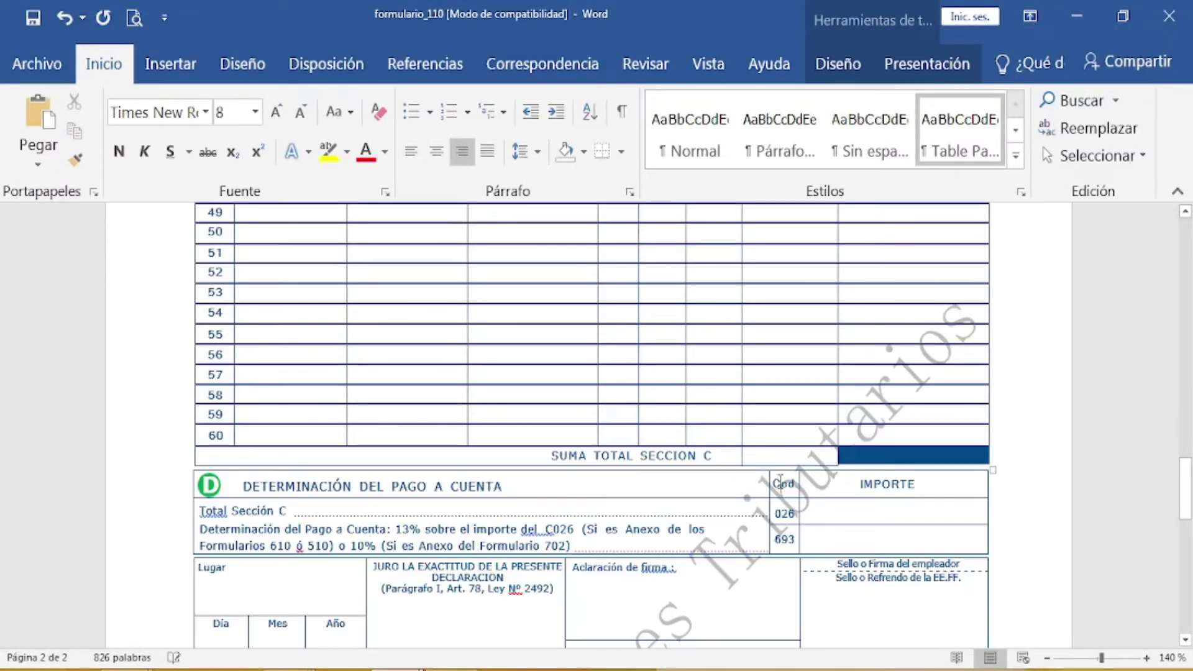
pyautogui.write('56')
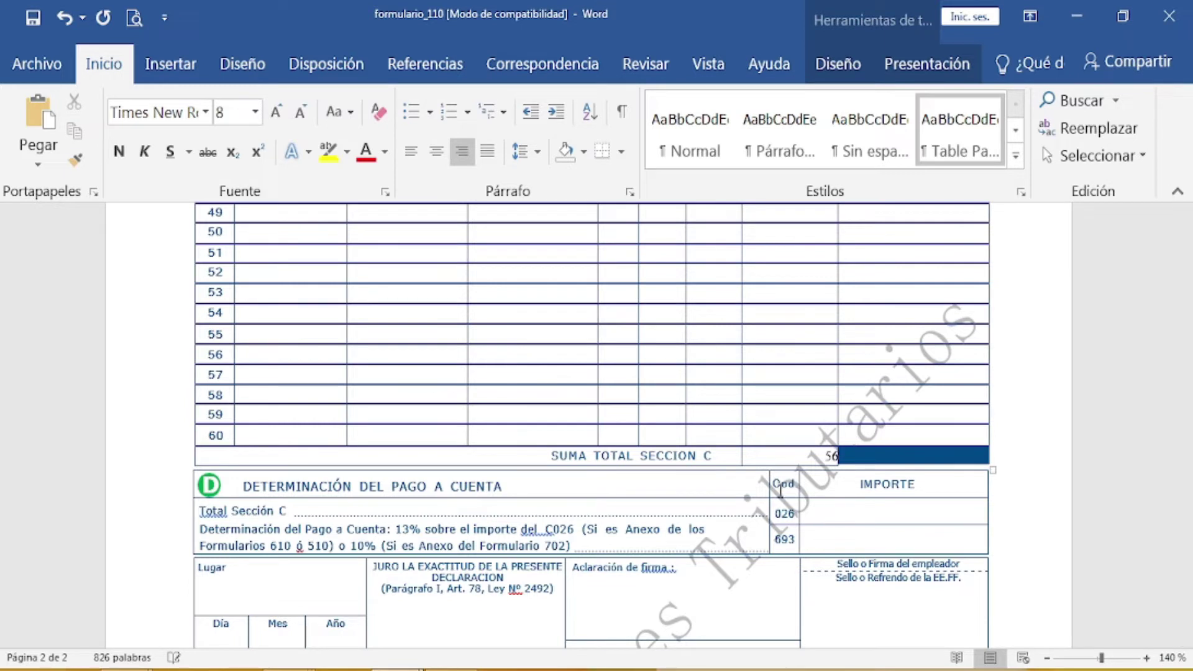
pyautogui.write('0')
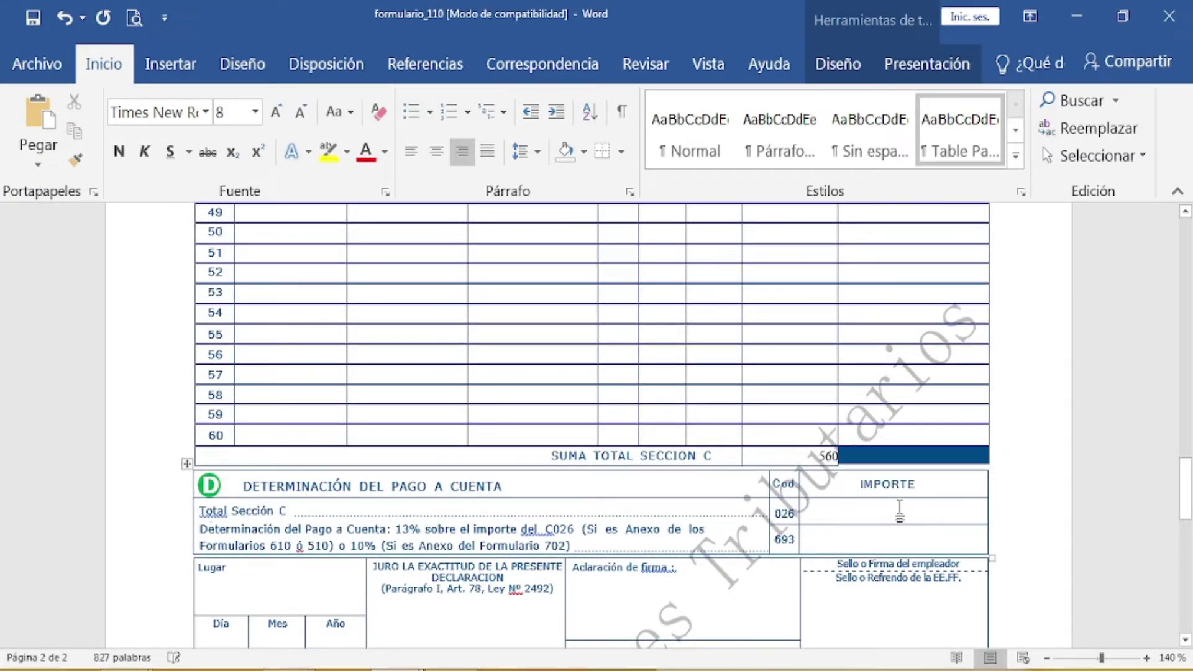
pyautogui.write('560')
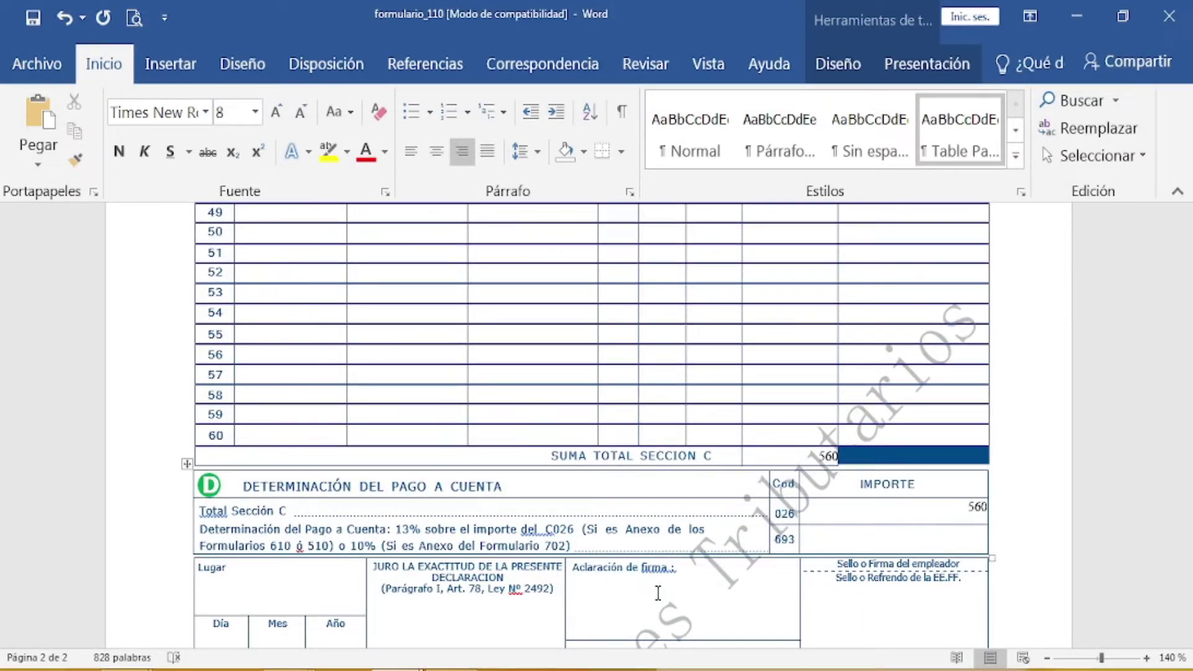
pyautogui.write('73')
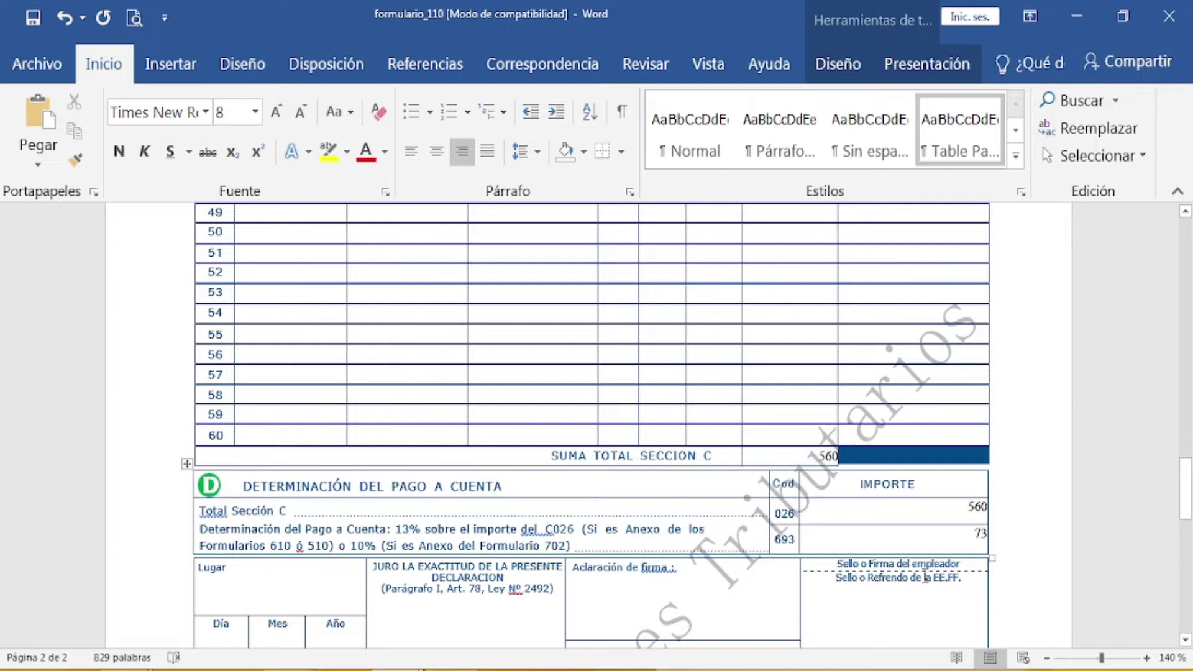
pyautogui.scroll(-3, 926, 577)
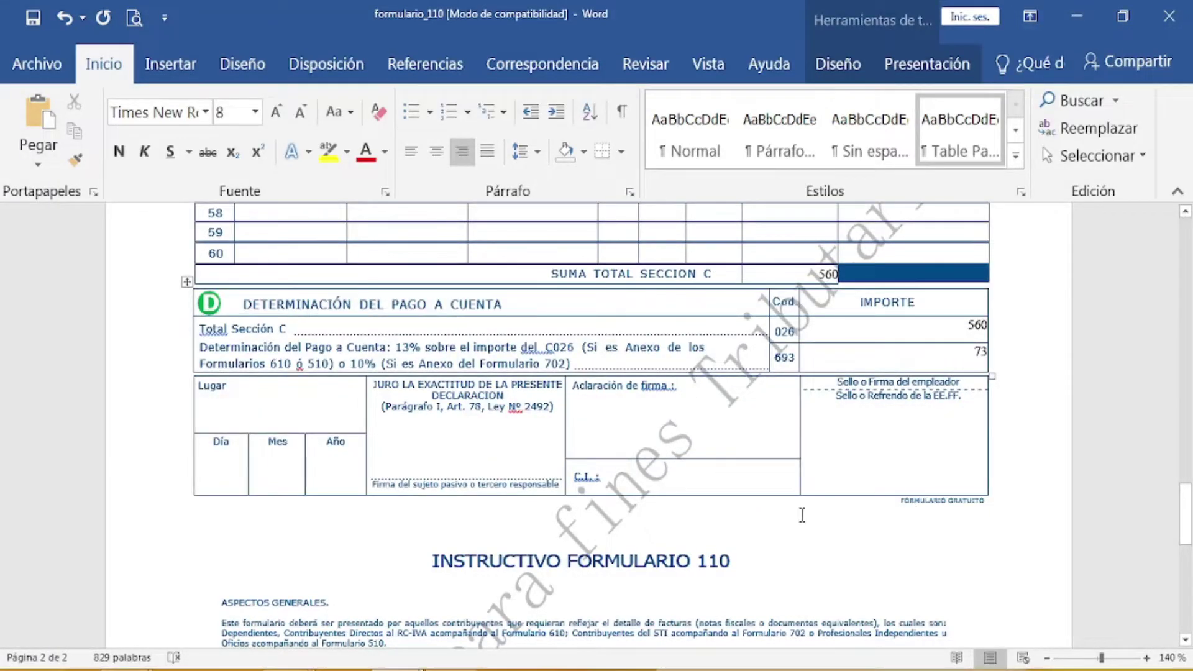
pyautogui.scroll(-2, 789, 516)
pyautogui.scroll(13, 789, 516)
pyautogui.scroll(15, 788, 517)
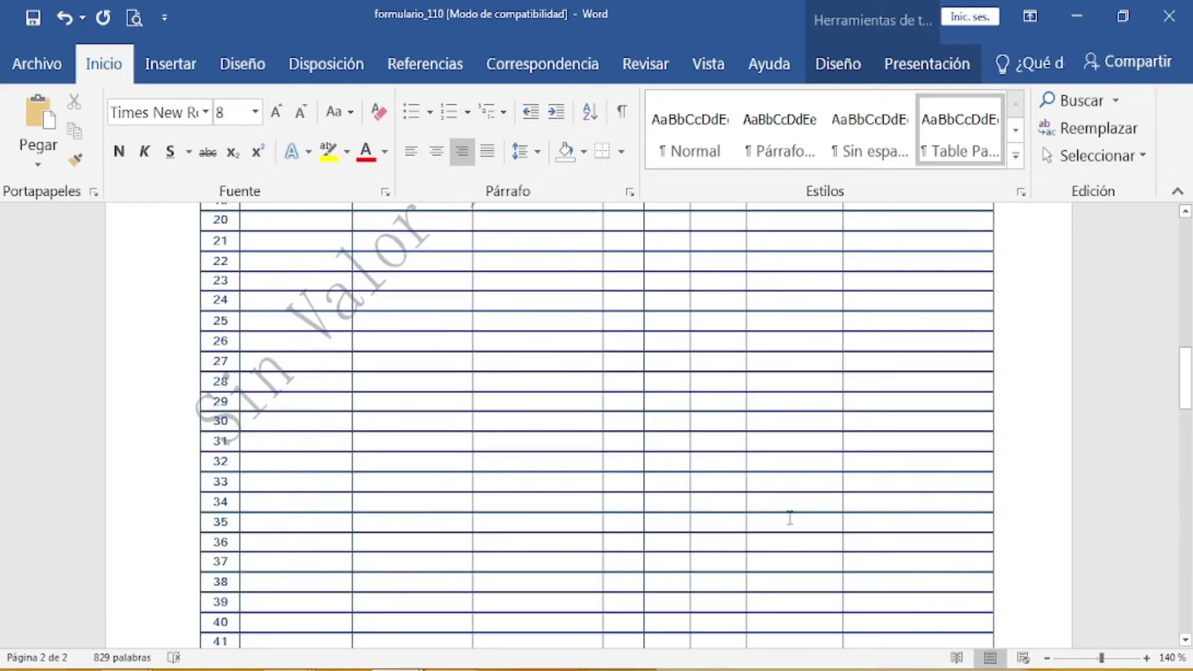
pyautogui.scroll(-6, 789, 516)
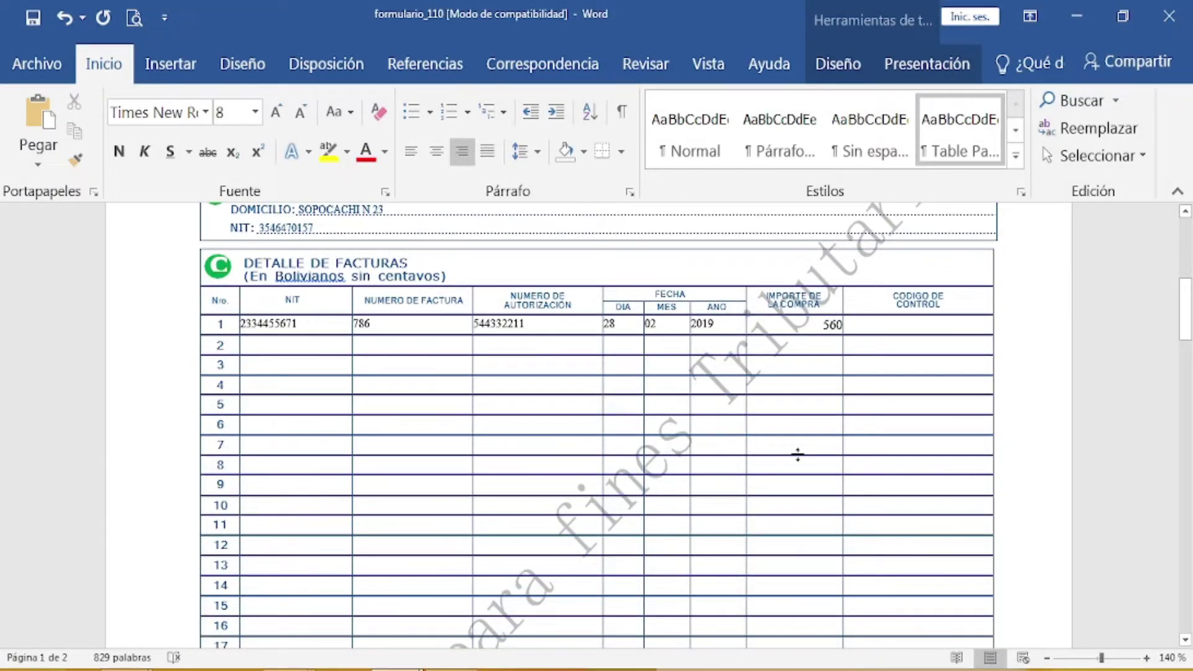
pyautogui.scroll(2, 797, 455)
pyautogui.scroll(1, 797, 455)
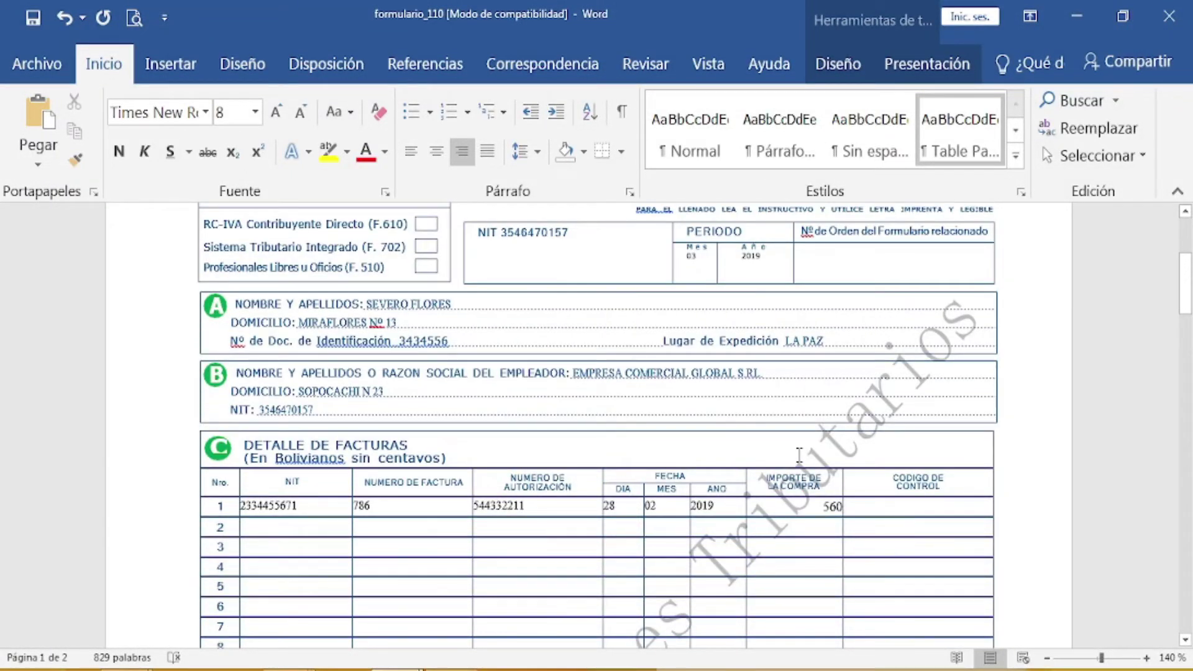
pyautogui.scroll(2, 800, 455)
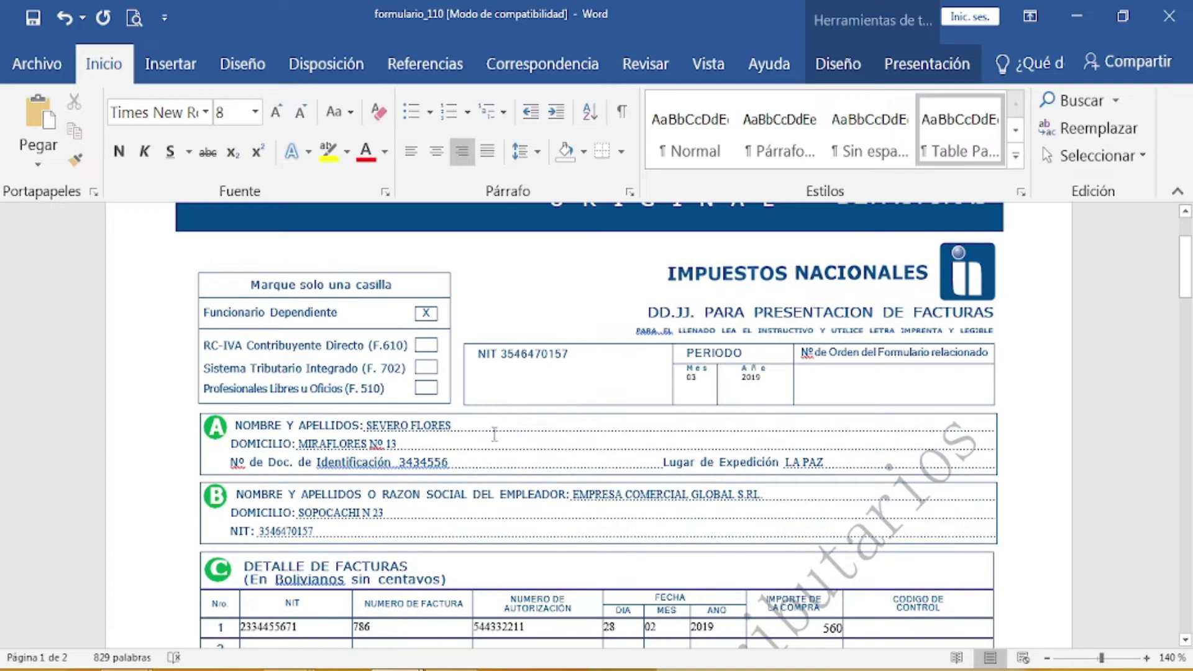
pyautogui.scroll(-2, 747, 422)
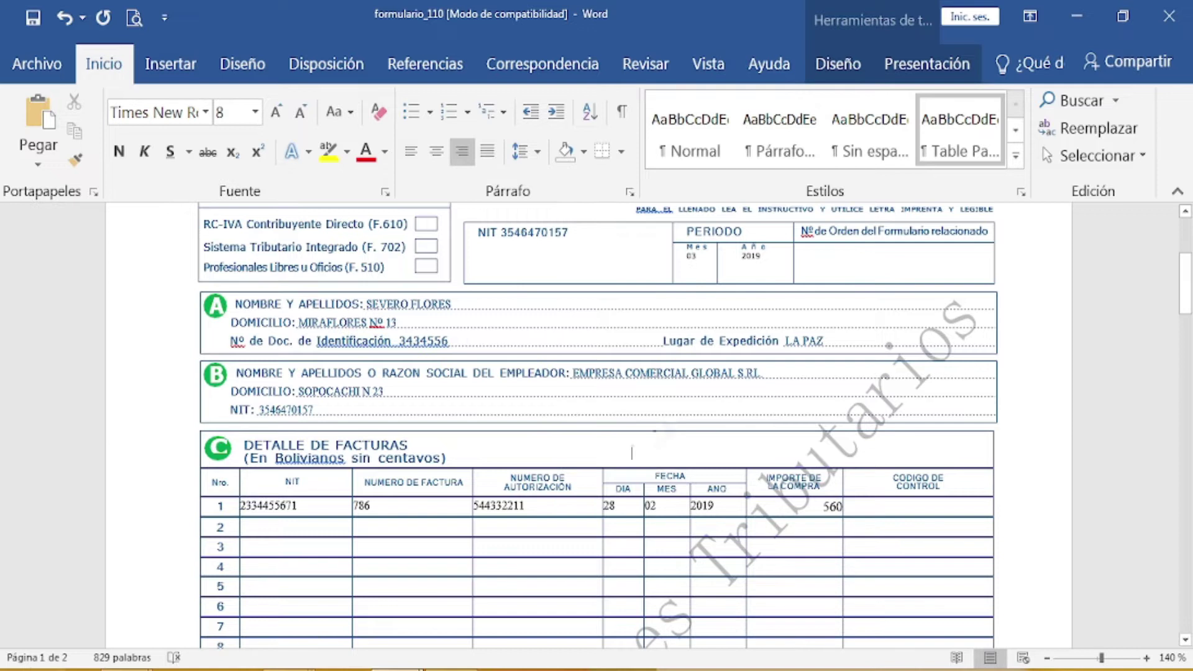
pyautogui.scroll(-1, 581, 467)
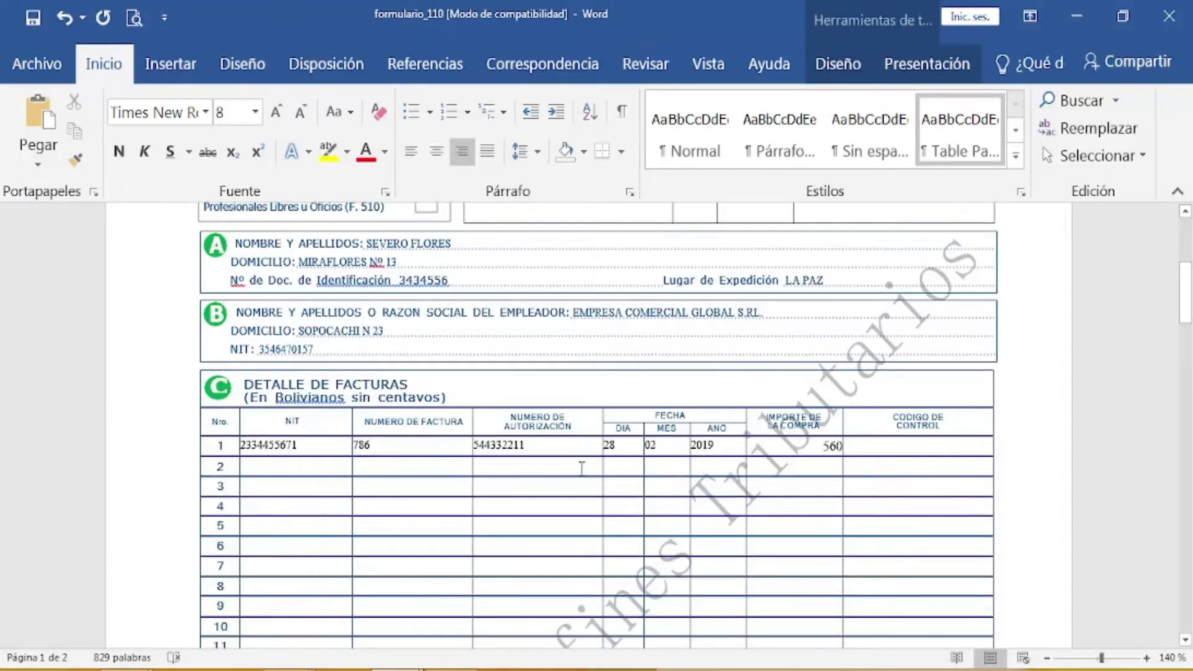
pyautogui.scroll(-1, 581, 468)
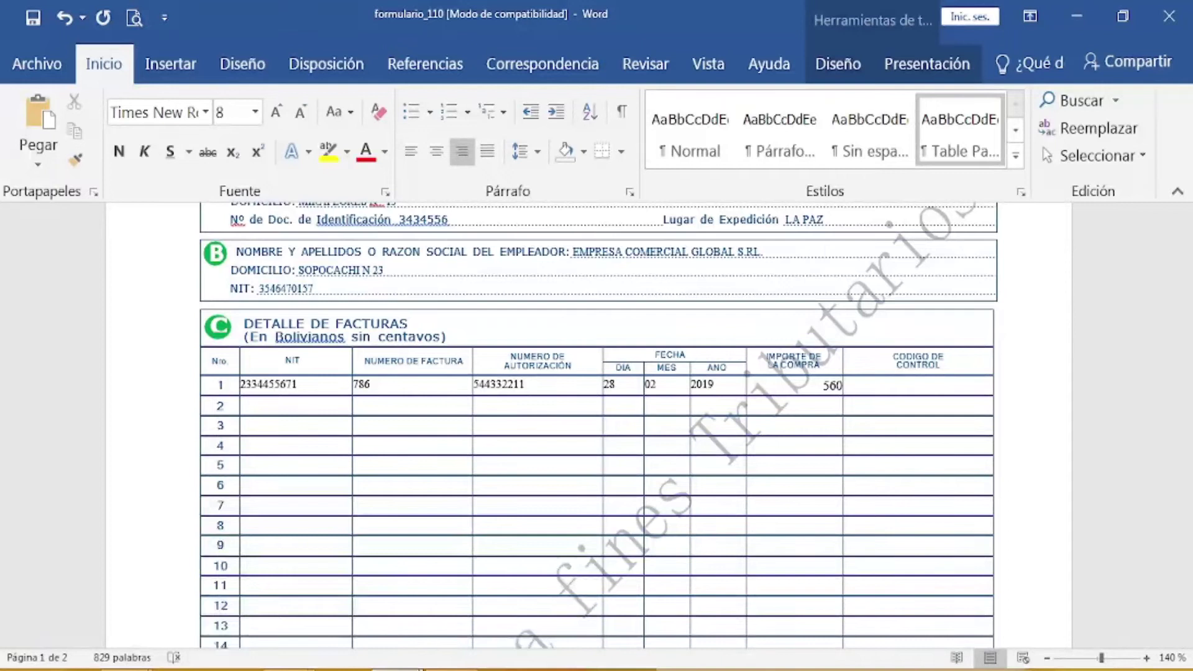
# Step: Bring GESTION IMP to the front and look through its invoice tables and RC-IVA sheet
pyautogui.moveTo(396, 669)
pyautogui.click(377, 624)
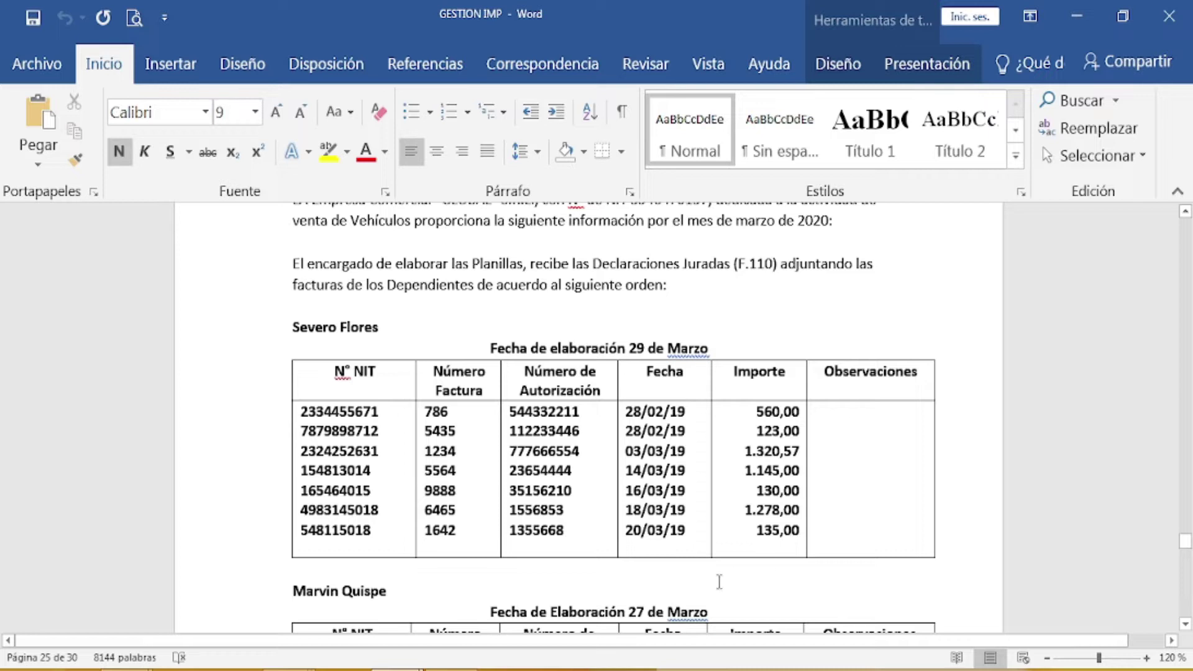
pyautogui.scroll(-2, 832, 572)
pyautogui.scroll(-4, 832, 565)
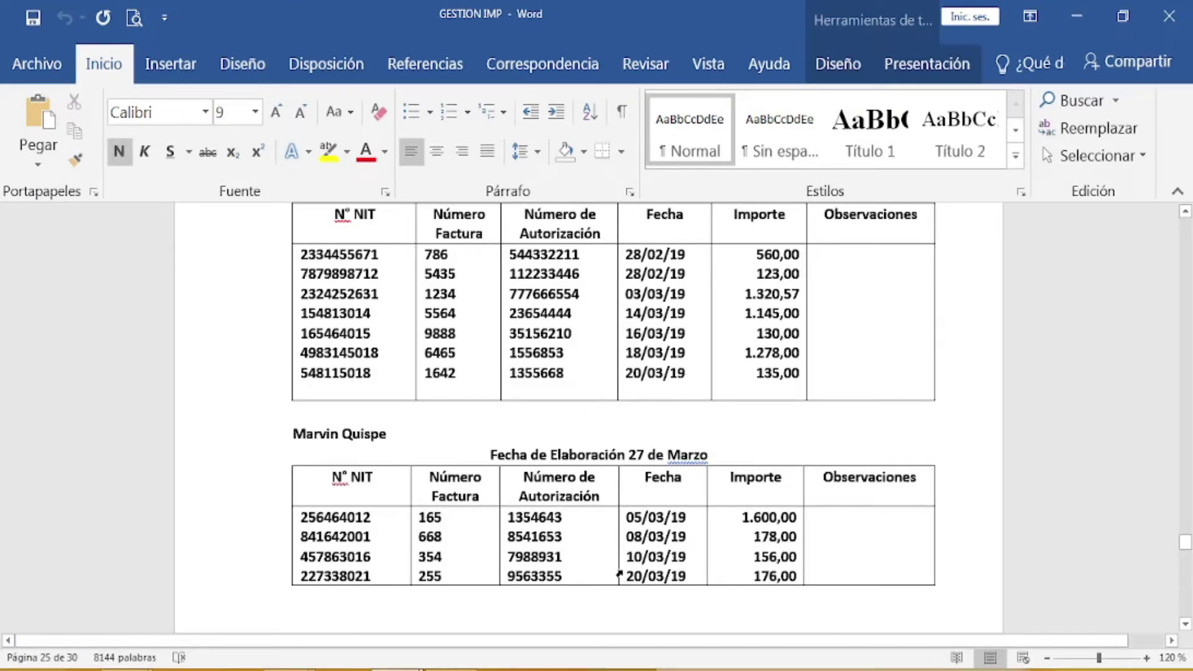
pyautogui.scroll(-8, 621, 574)
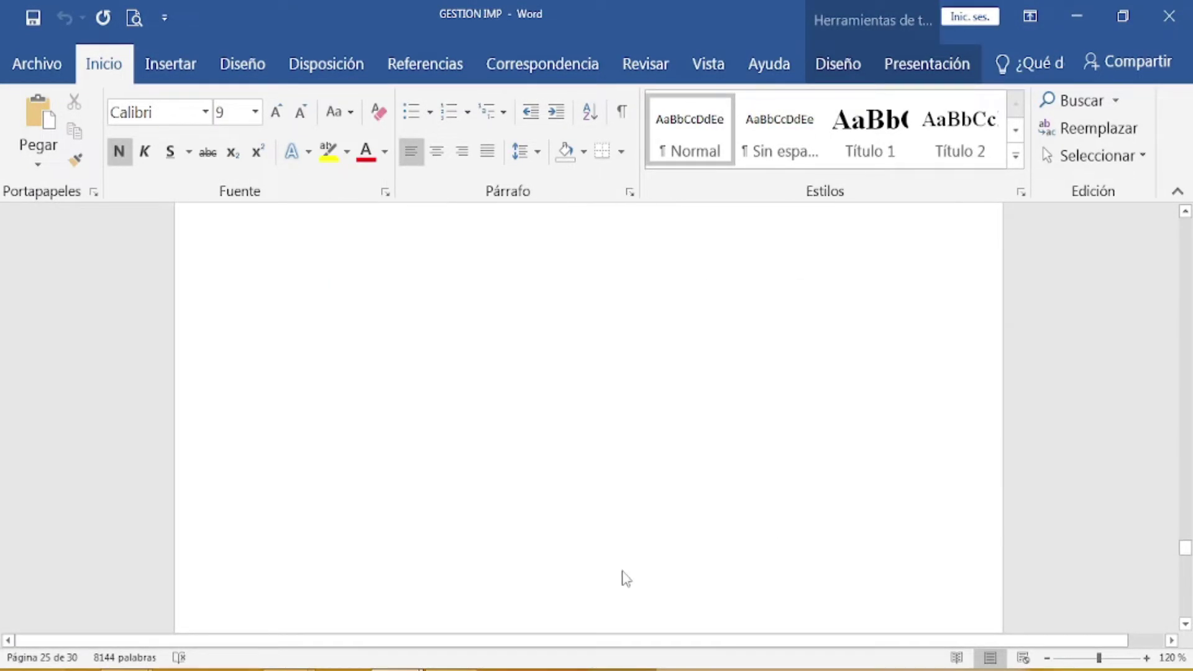
pyautogui.scroll(-10, 624, 575)
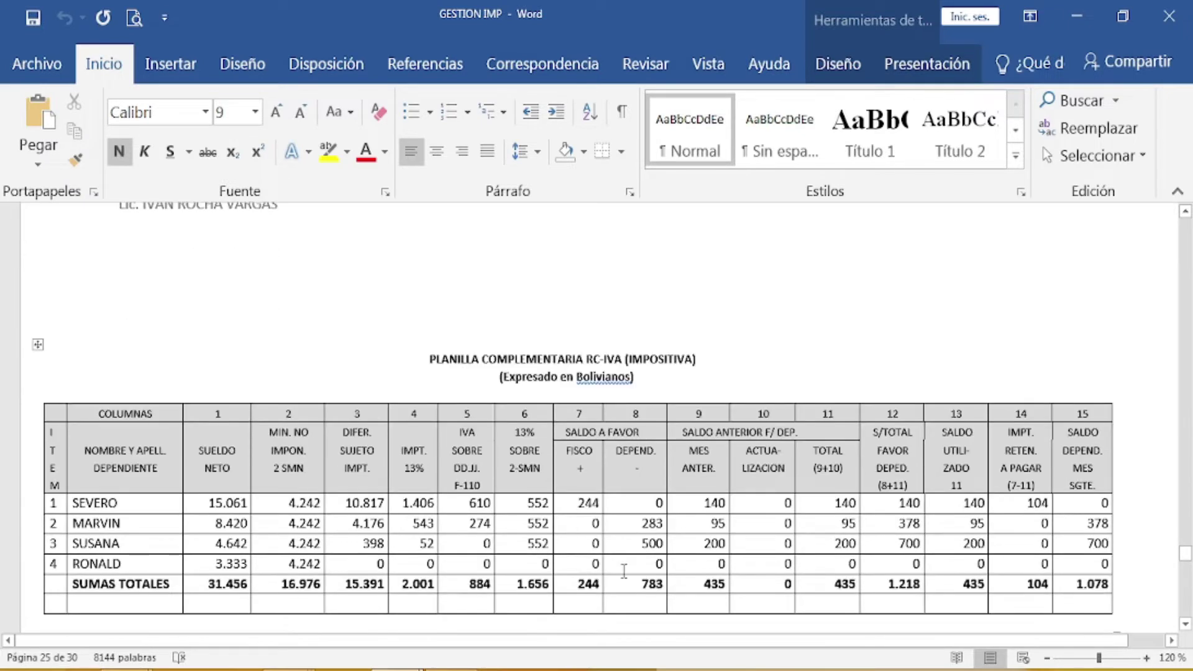
pyautogui.scroll(-1, 623, 571)
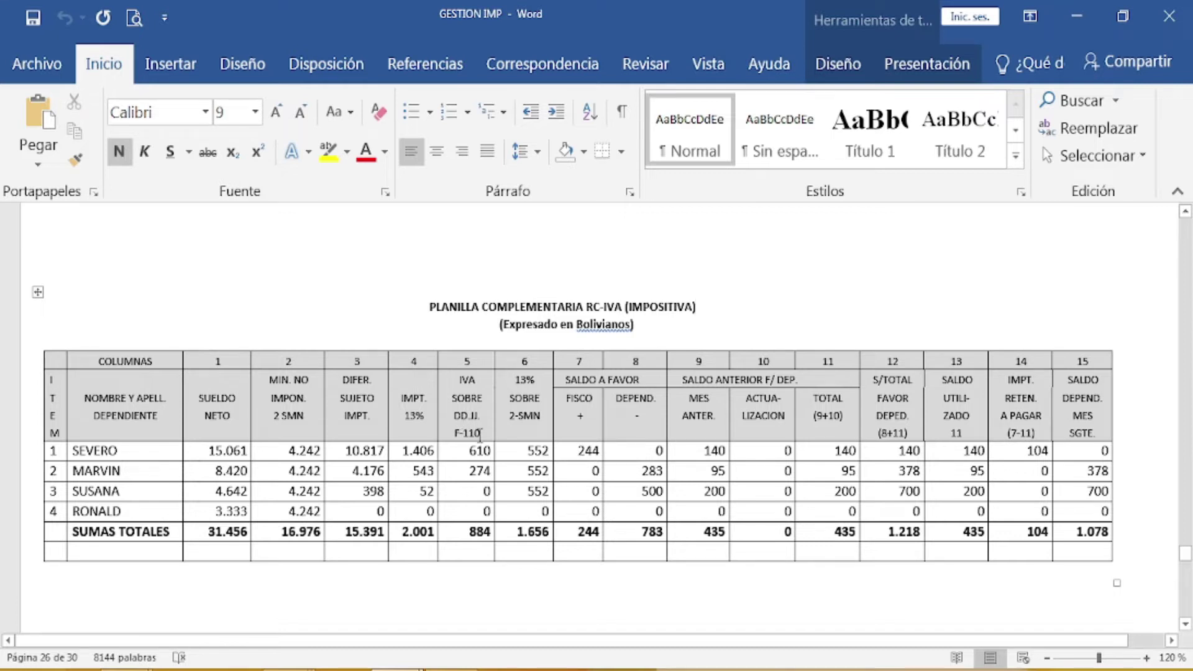
pyautogui.scroll(10, 762, 422)
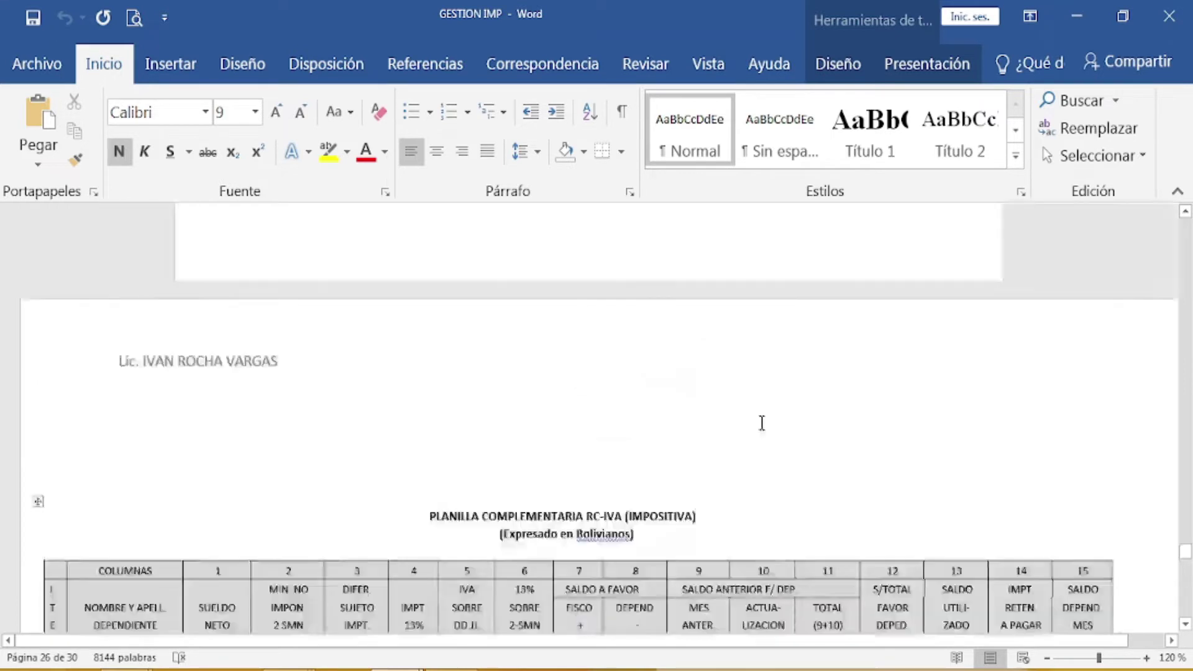
pyautogui.scroll(3, 762, 422)
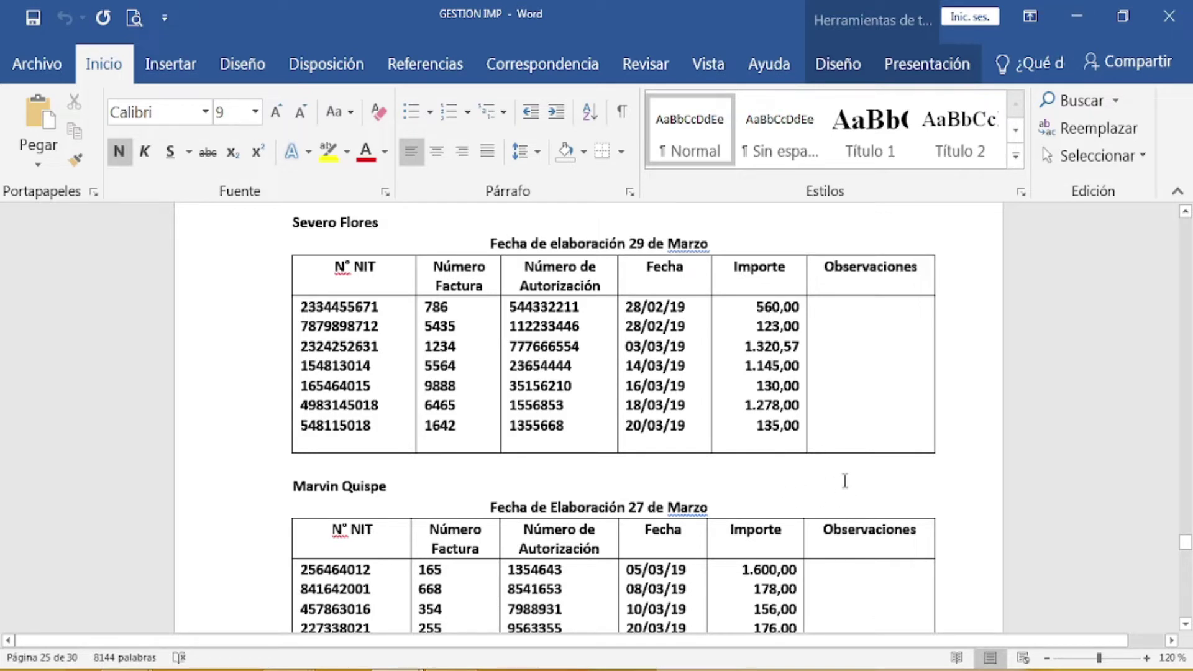
# Step: Scroll to the PLANILLA COMPLEMENTARIA RC-IVA table and its SUMAS TOTALES row on page 26
pyautogui.scroll(-15, 829, 481)
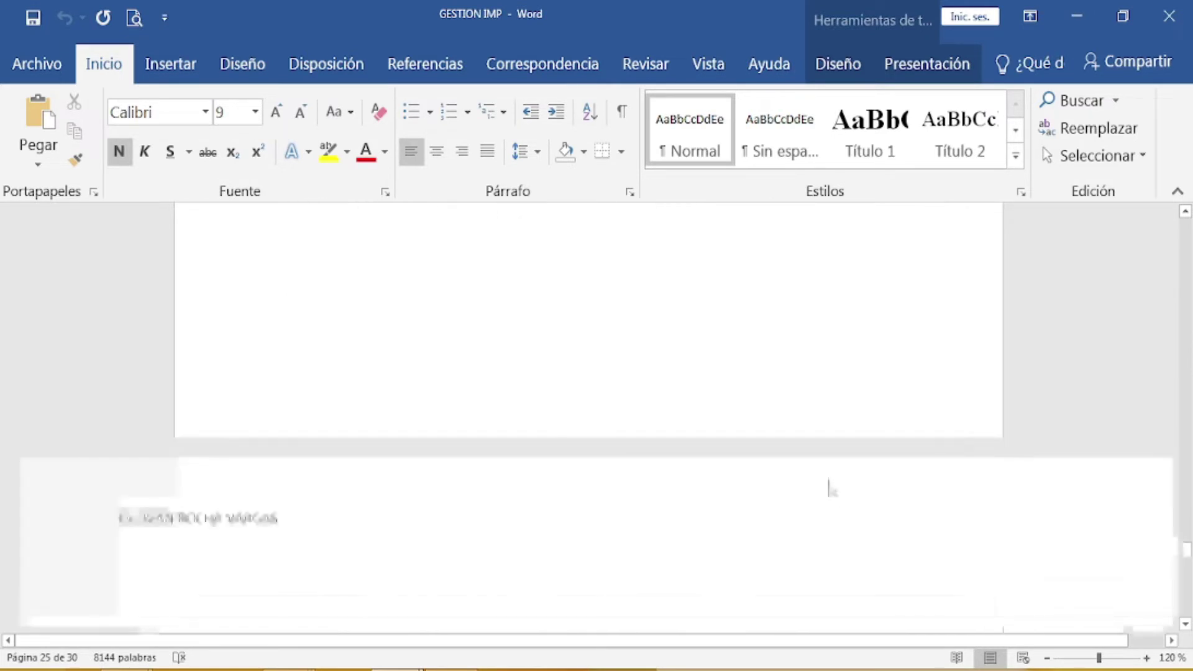
pyautogui.scroll(-5, 829, 481)
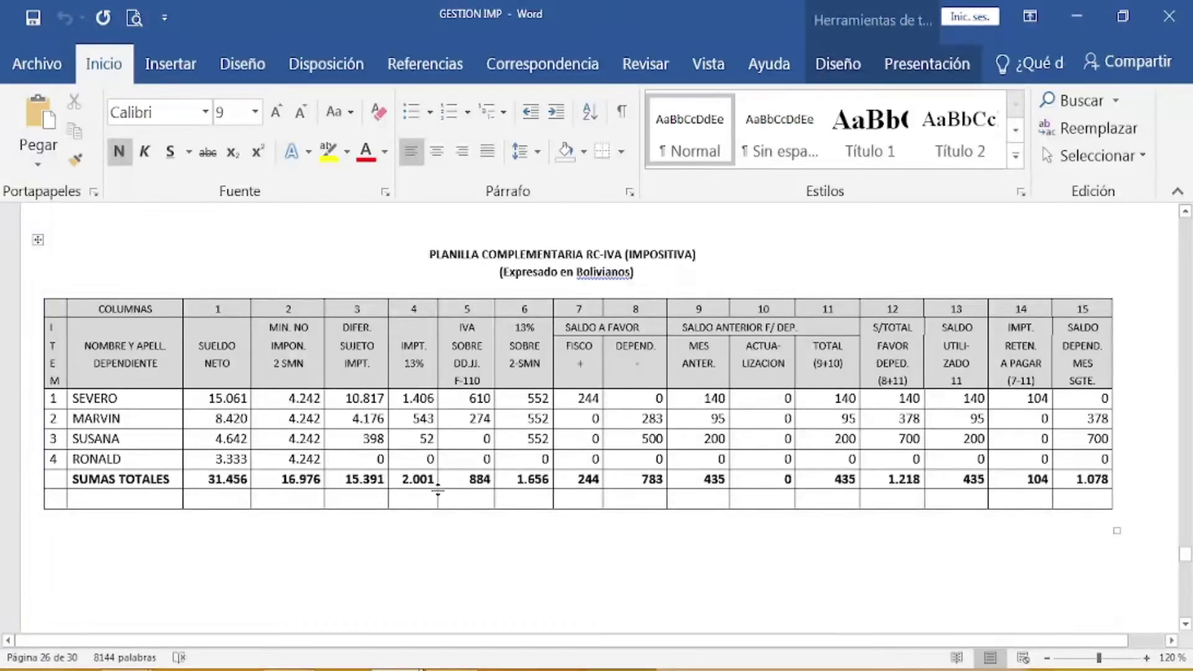
pyautogui.moveTo(291, 669)
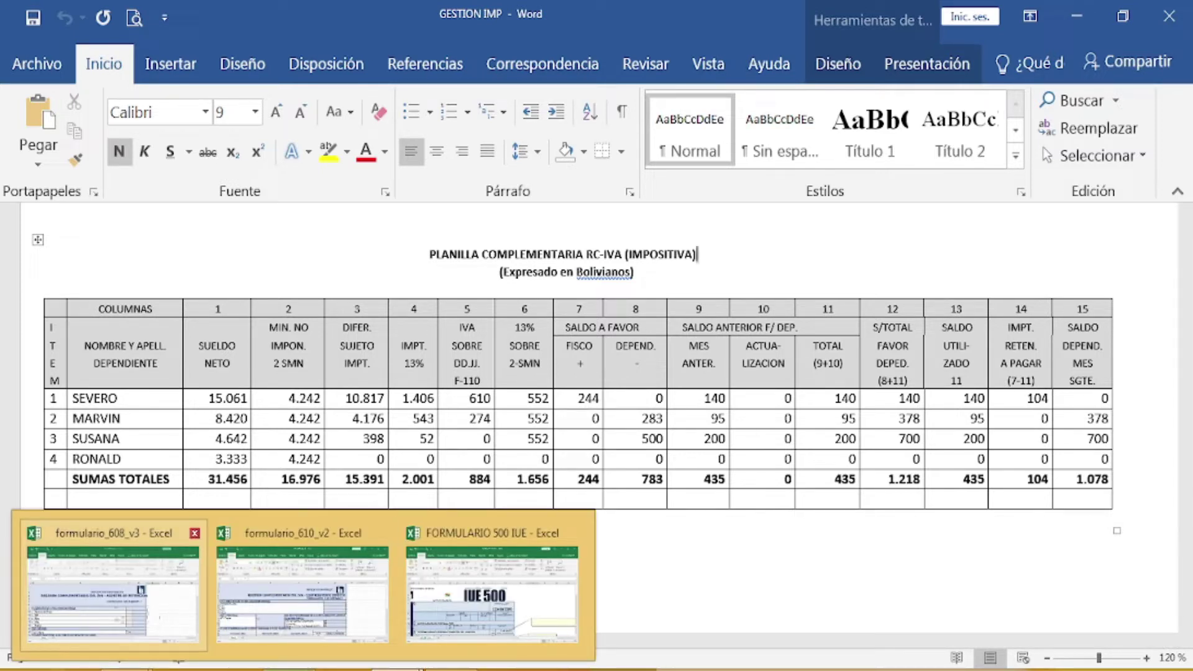
# Step: Switch to the formulario_608_v3 workbook and check the Numero de Orden entry, leaving it unchanged
pyautogui.click(175, 620)
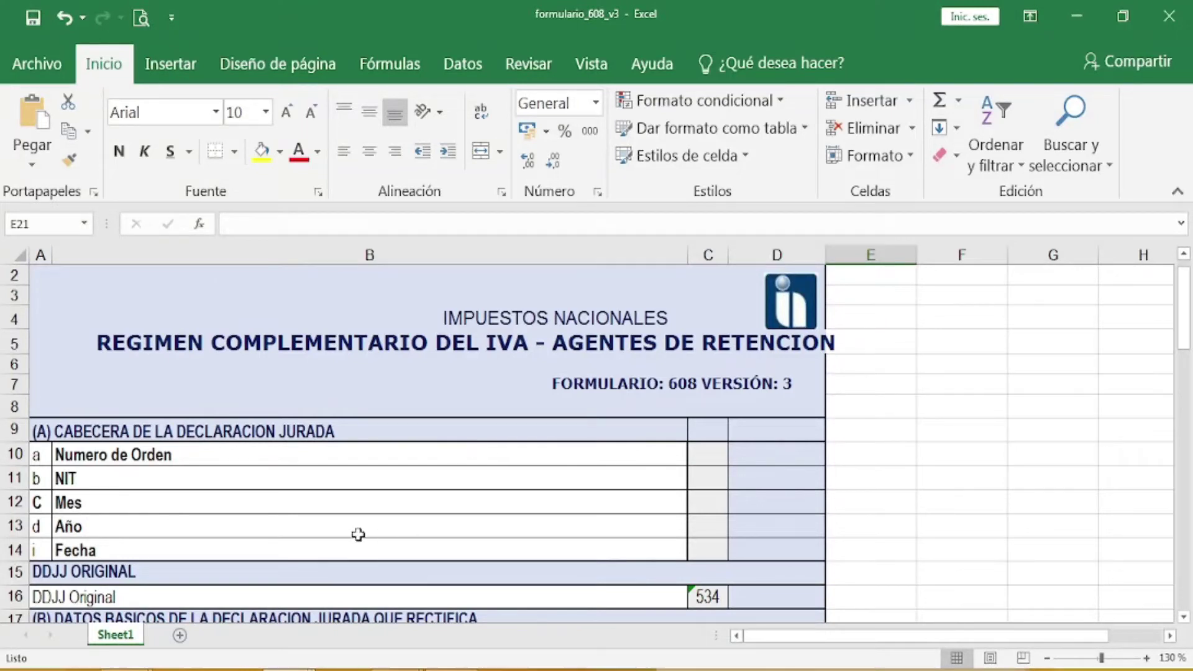
pyautogui.click(180, 454)
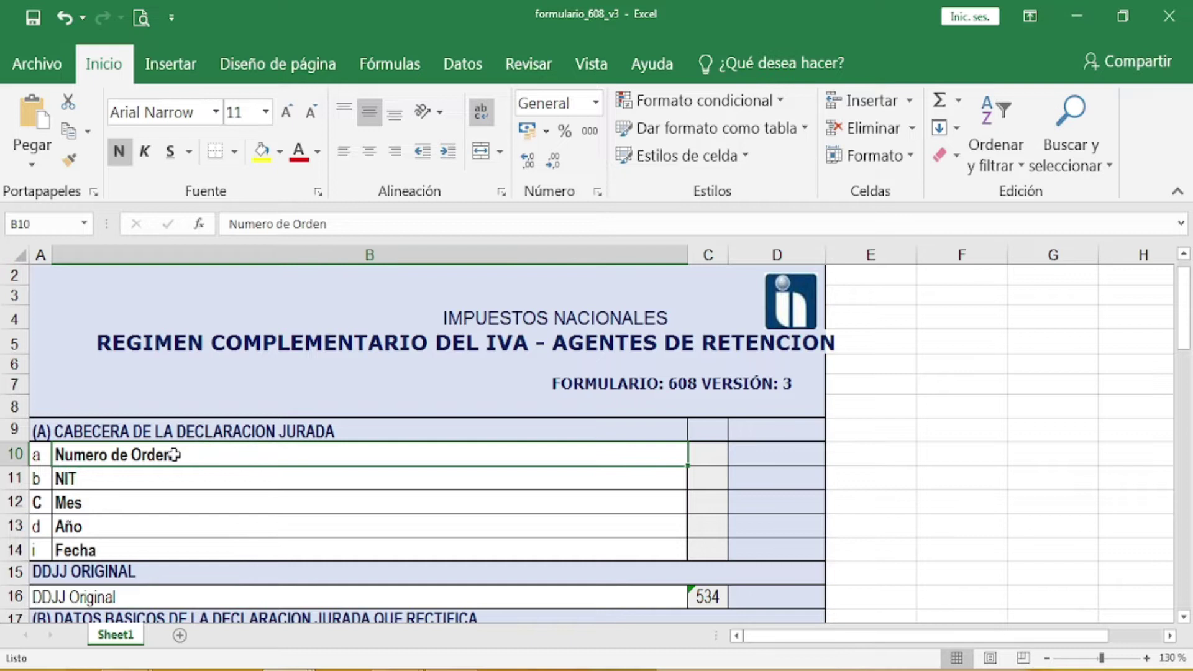
pyautogui.doubleClick(176, 455)
pyautogui.doubleClick(167, 465)
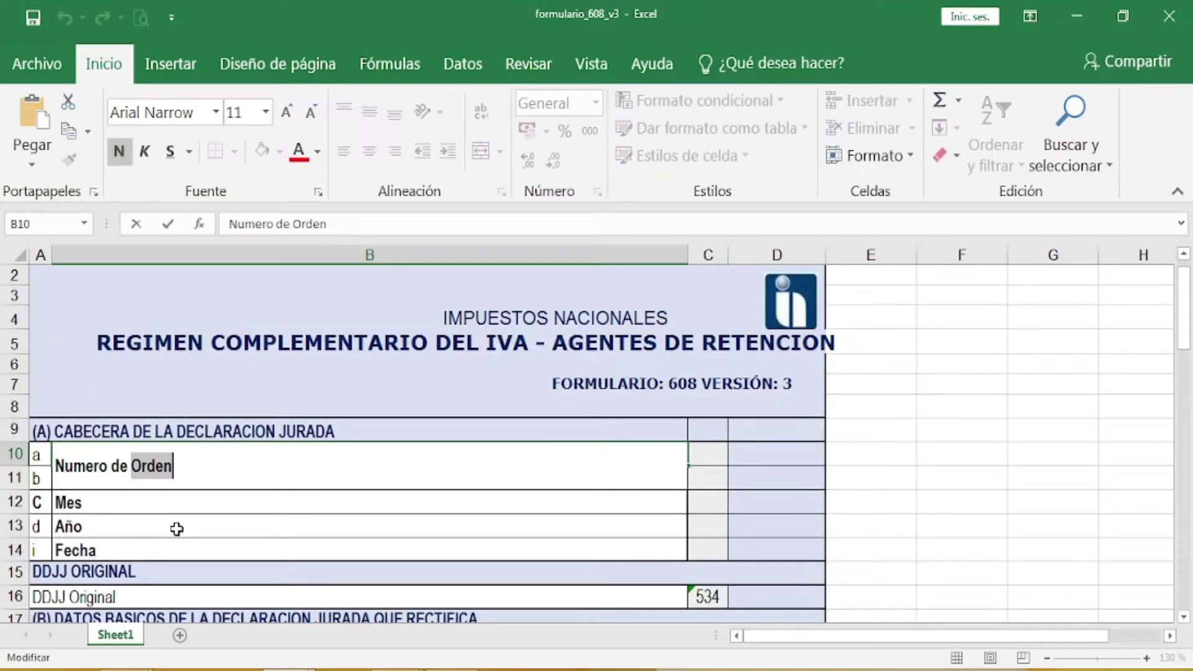
pyautogui.click(177, 529)
pyautogui.click(182, 455)
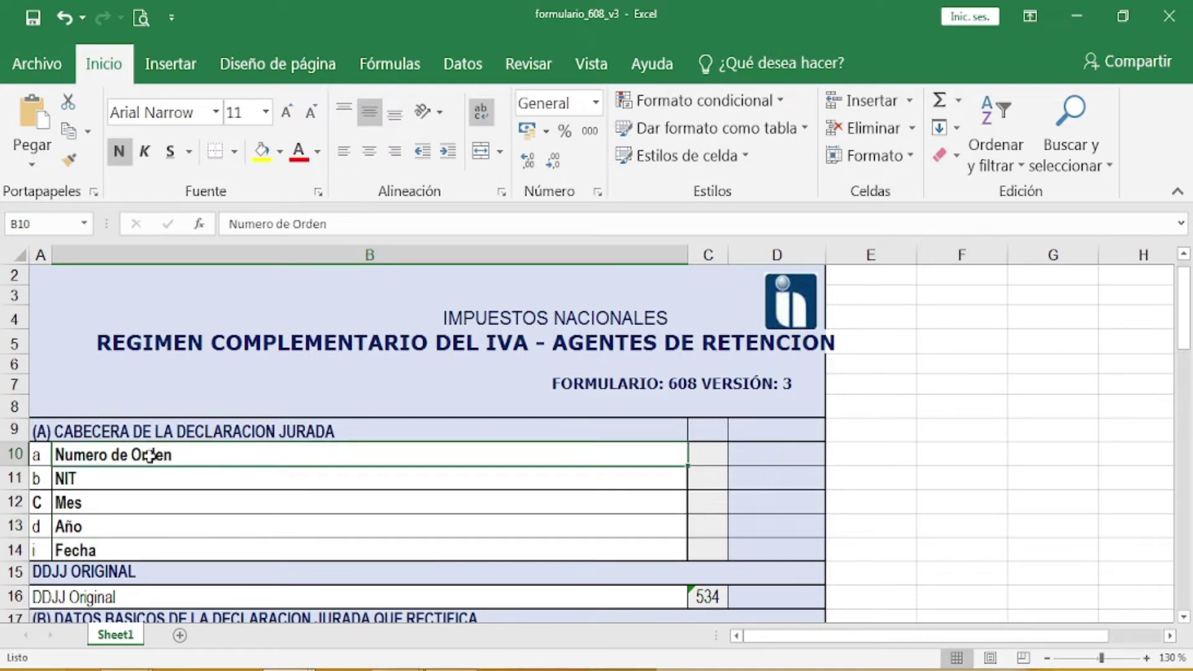
pyautogui.doubleClick(167, 456)
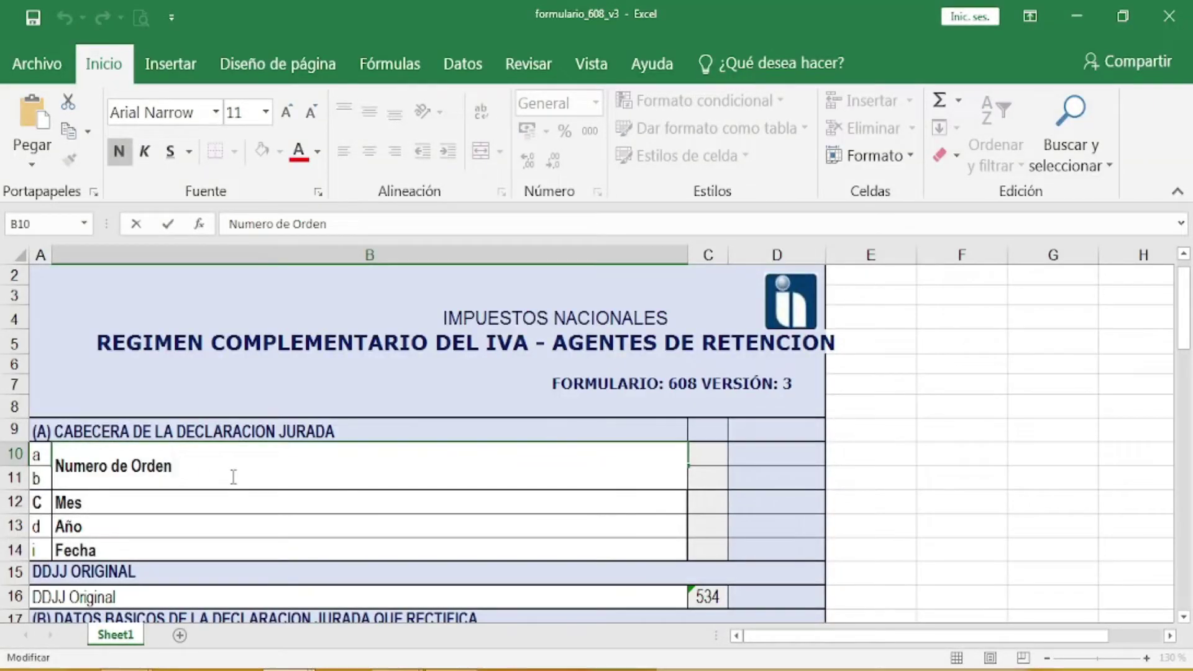
pyautogui.click(208, 507)
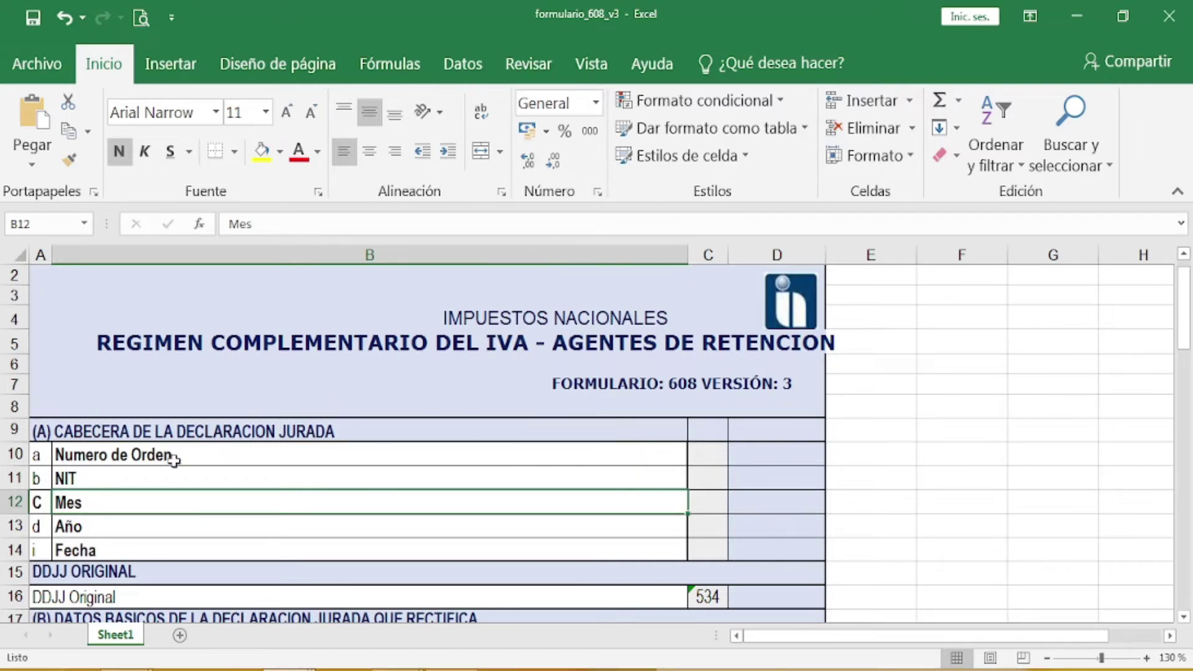
# Step: Add the employer's NIT number to the NIT line in B11
pyautogui.click(178, 480)
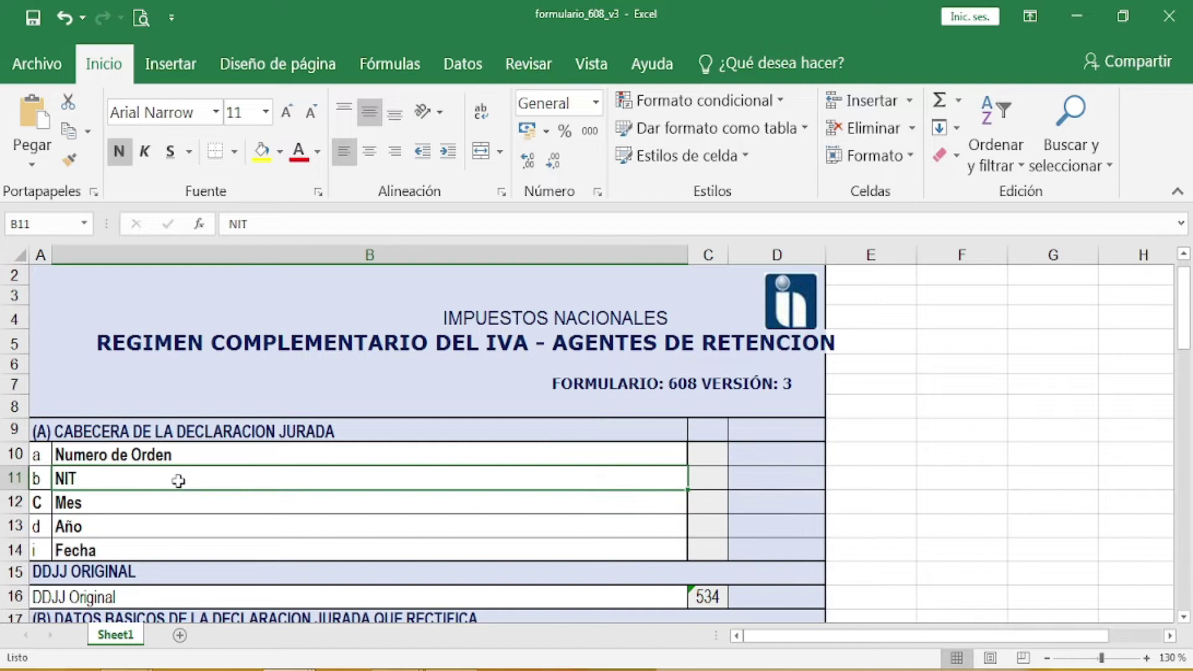
pyautogui.doubleClick(87, 477)
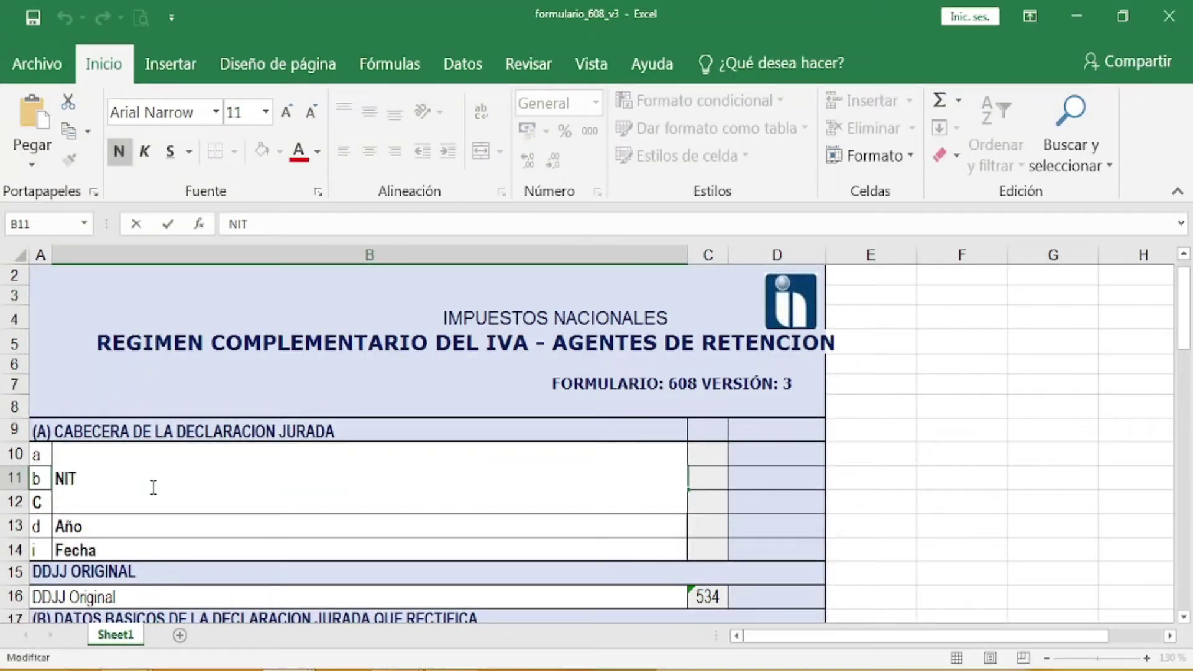
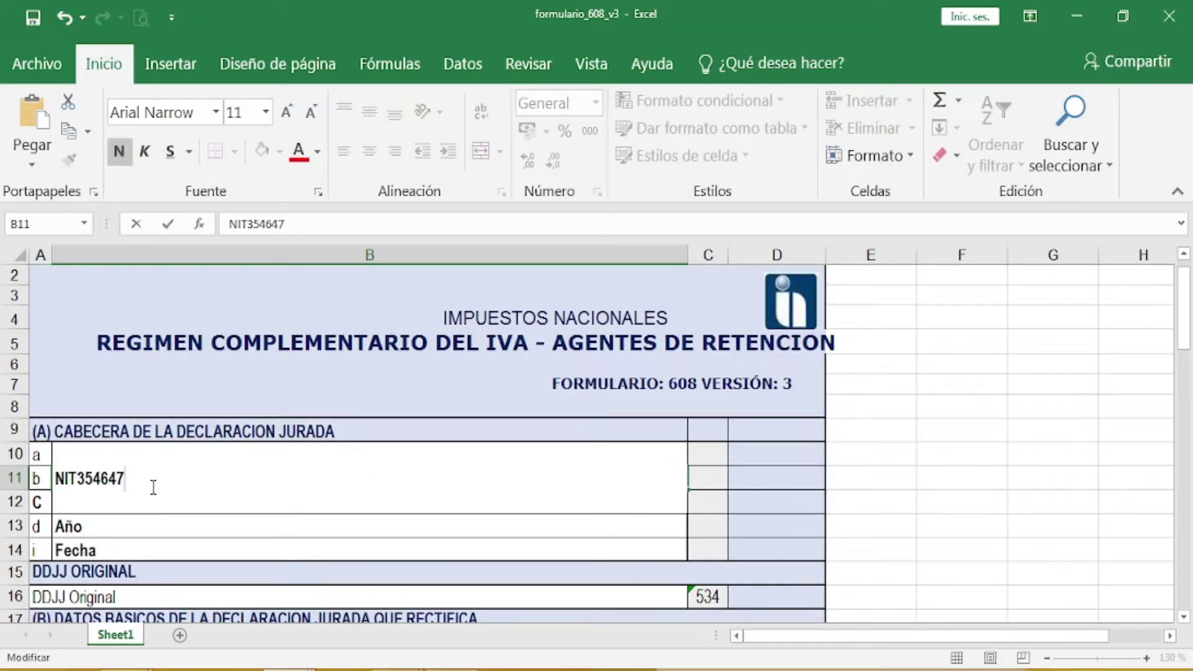
pyautogui.click(196, 525)
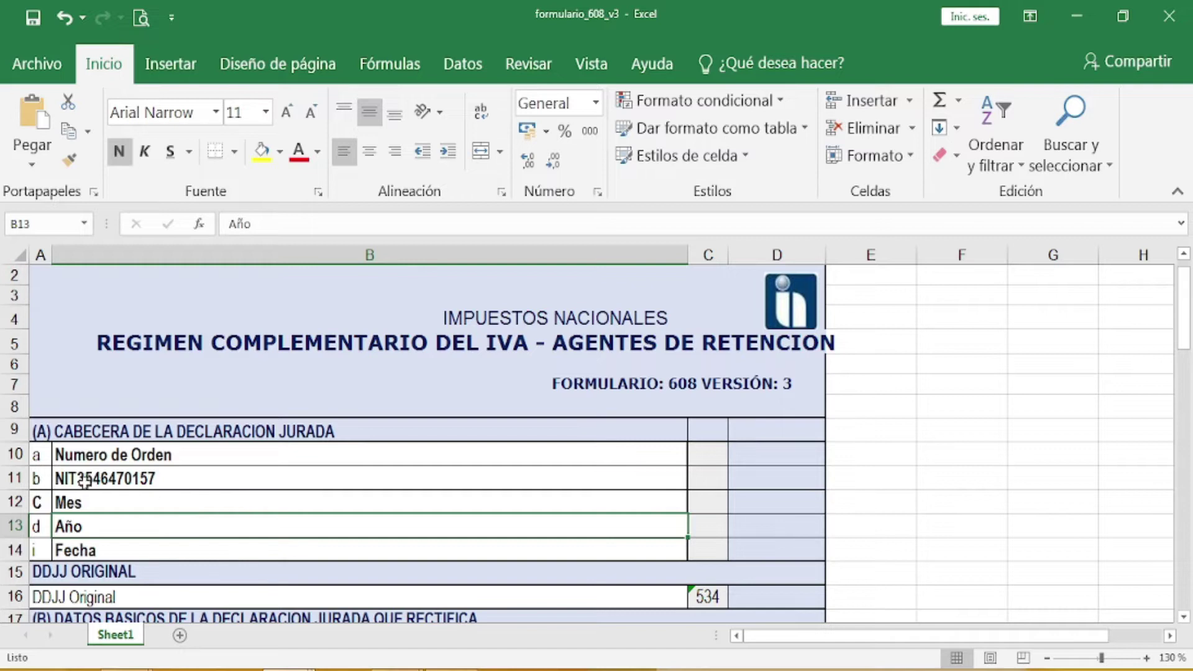
# Step: Set the header's Mes to MARZO and Año to 2019
pyautogui.doubleClick(89, 502)
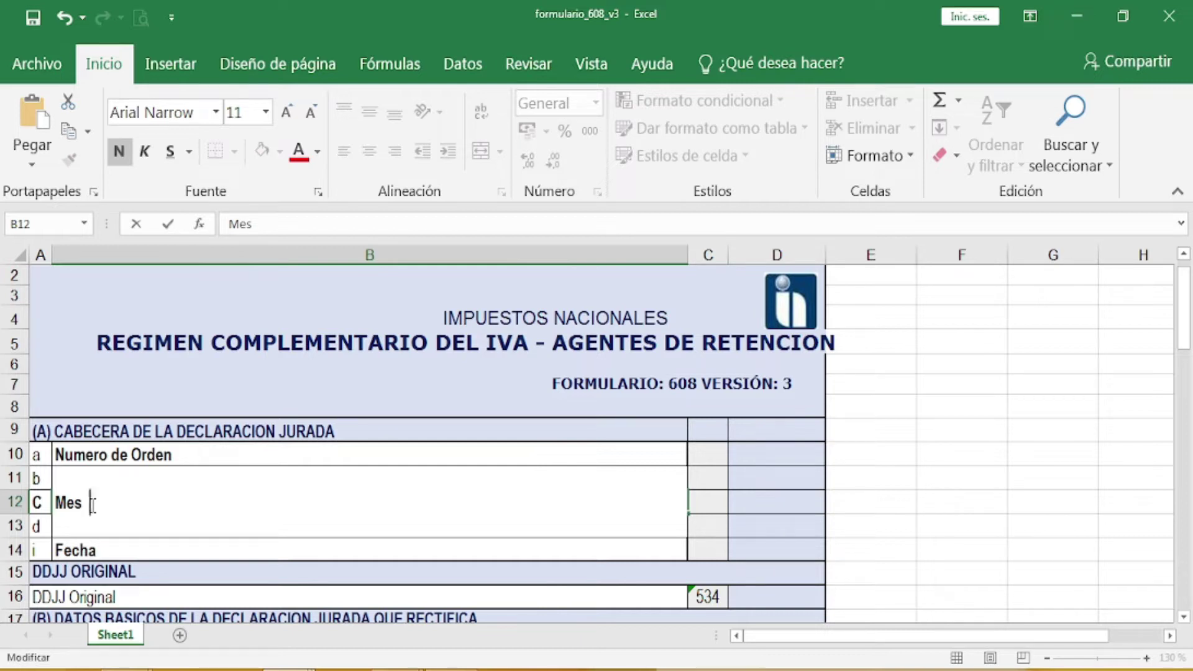
pyautogui.write('MARZO')
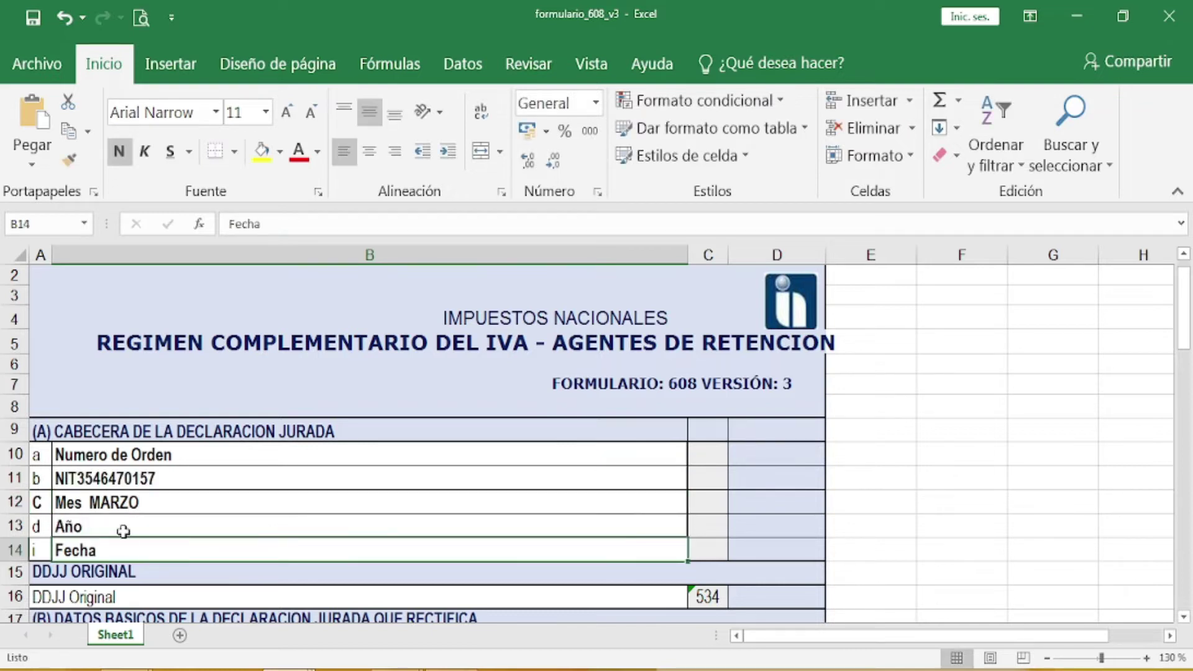
pyautogui.click(128, 519)
pyautogui.doubleClick(112, 532)
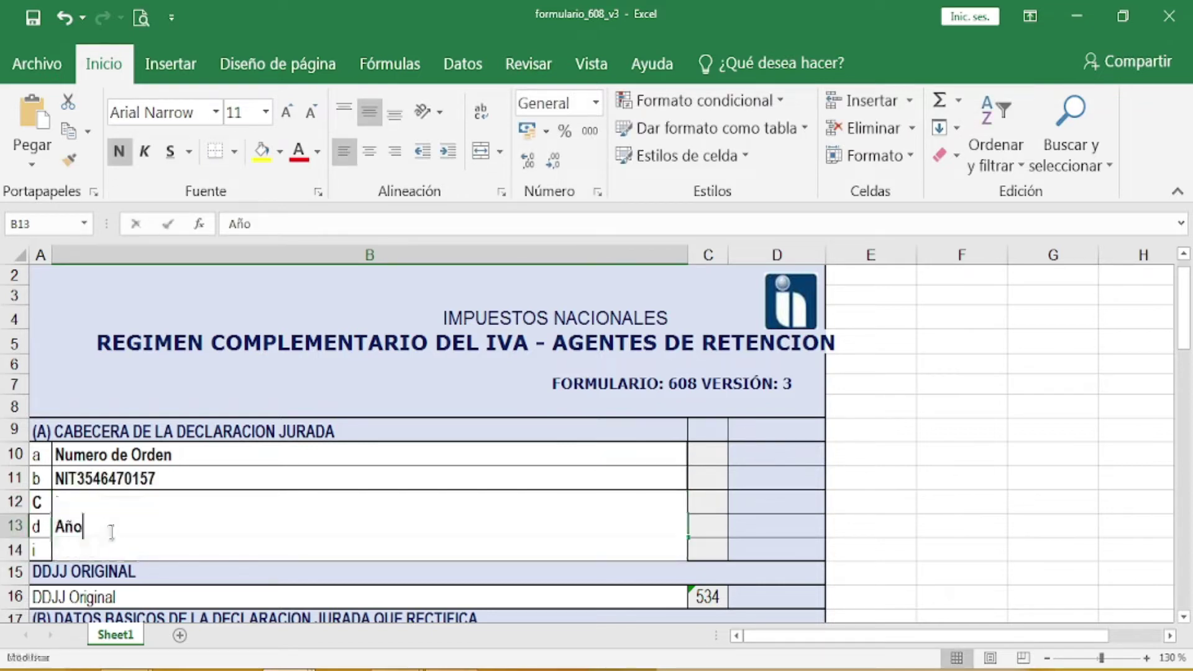
pyautogui.write('2019')
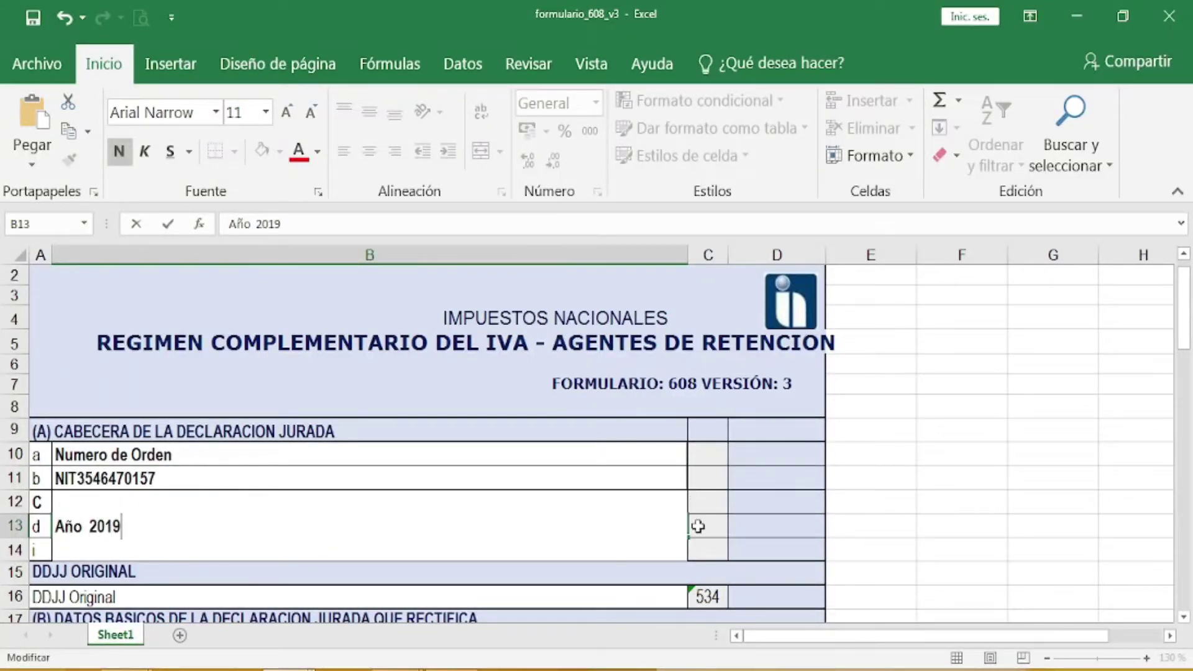
pyautogui.click(698, 526)
# Step: Enter the Fecha as 20 DE ABRIL 2019 and insert a space after NIT in B11
pyautogui.doubleClick(124, 553)
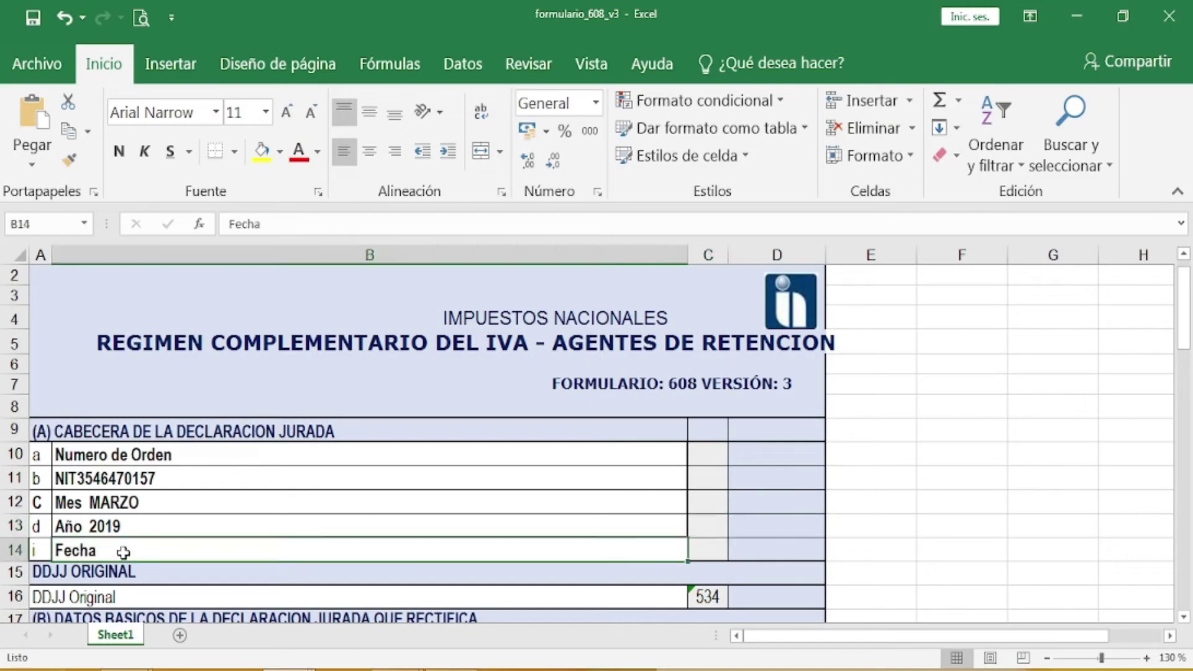
pyautogui.press('BackSpace')
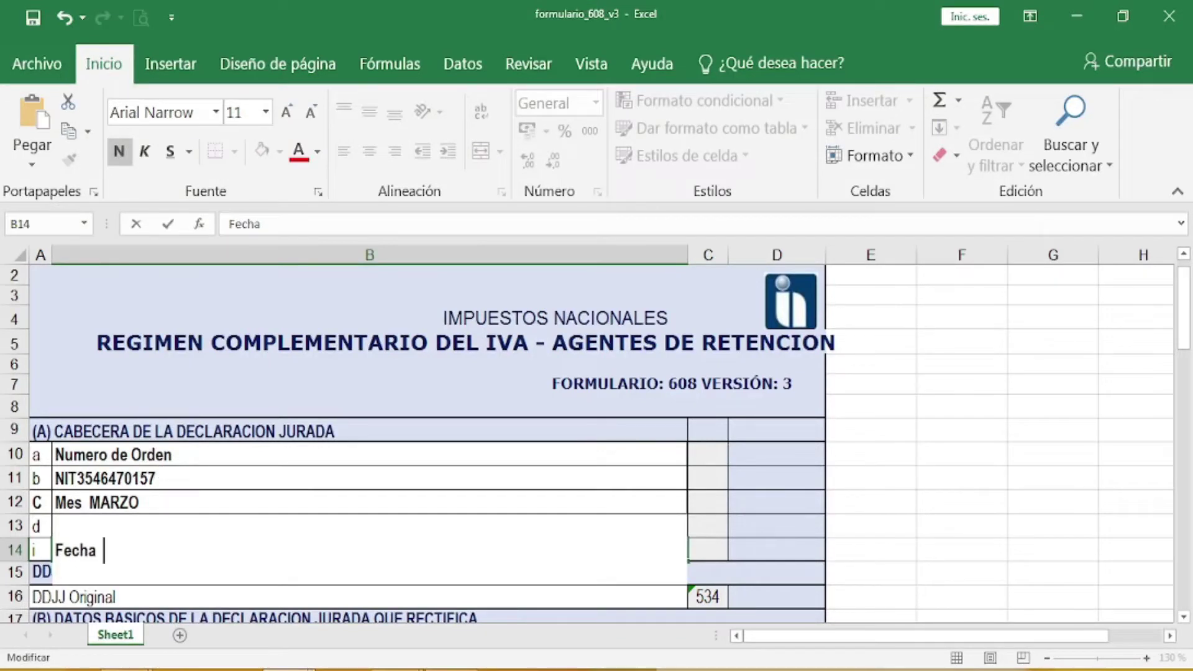
pyautogui.moveTo(135, 665)
pyautogui.write('20 DE')
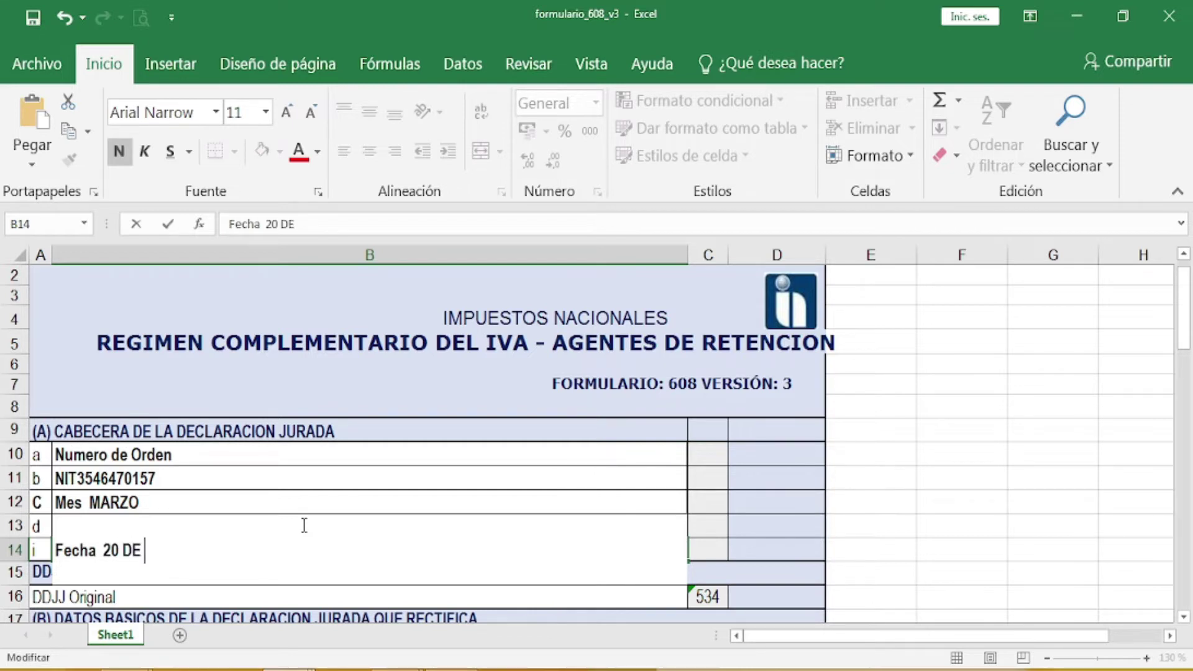
pyautogui.write(' ABRIL')
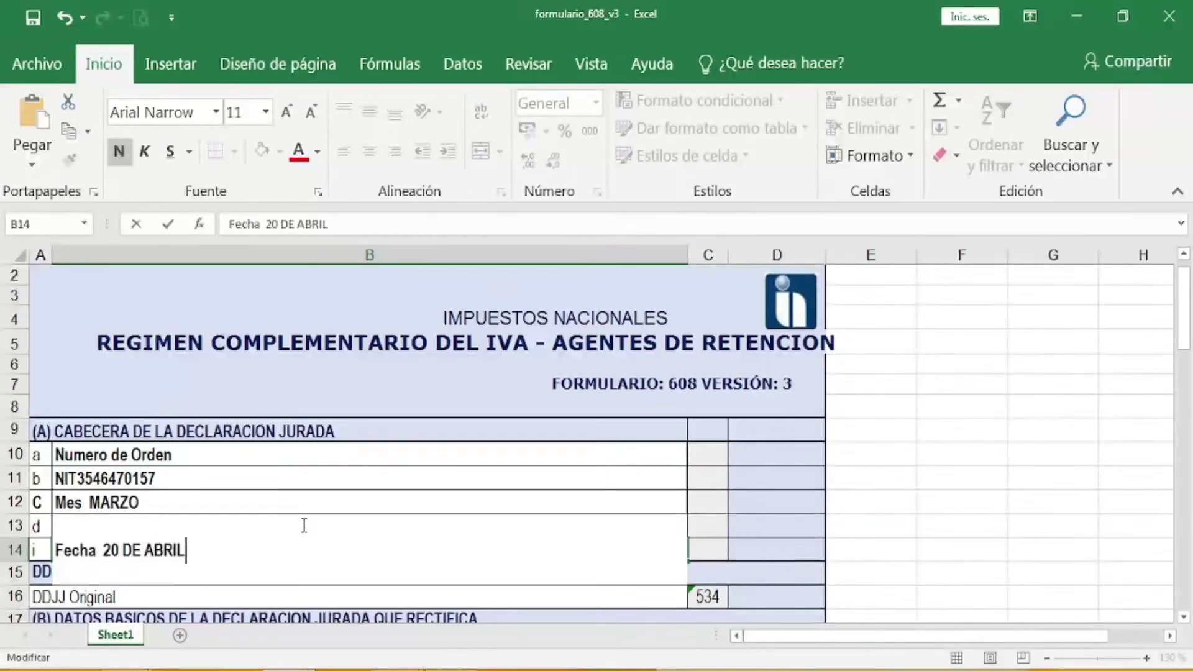
pyautogui.write(' 2019')
pyautogui.click(789, 547)
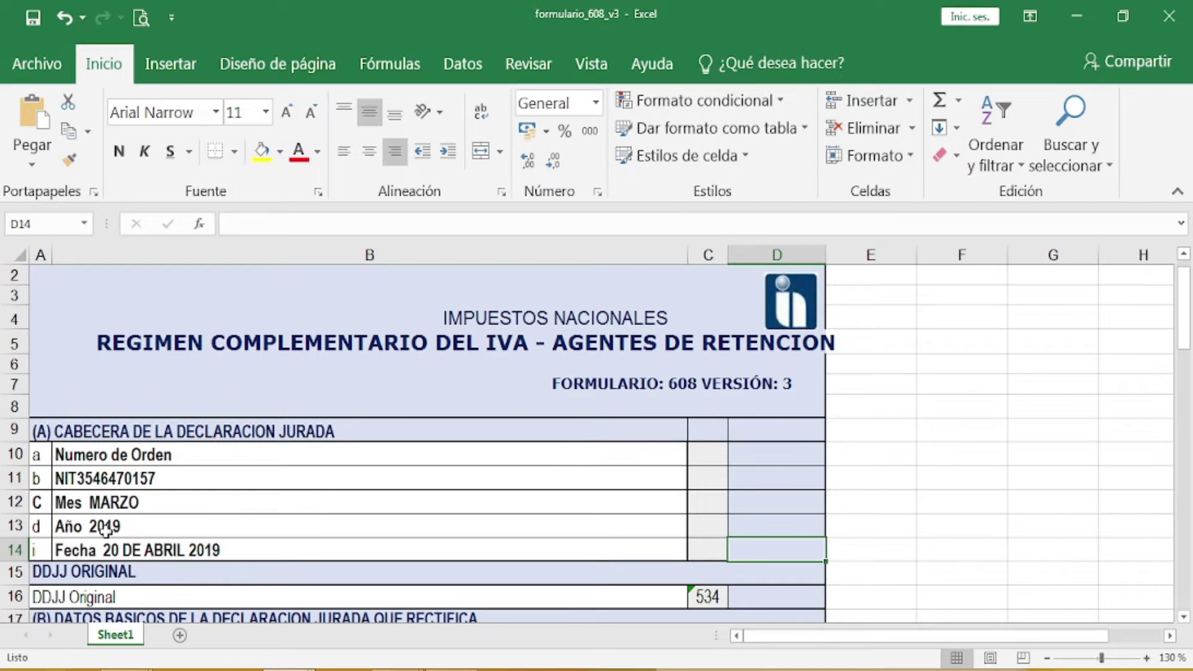
pyautogui.doubleClick(81, 484)
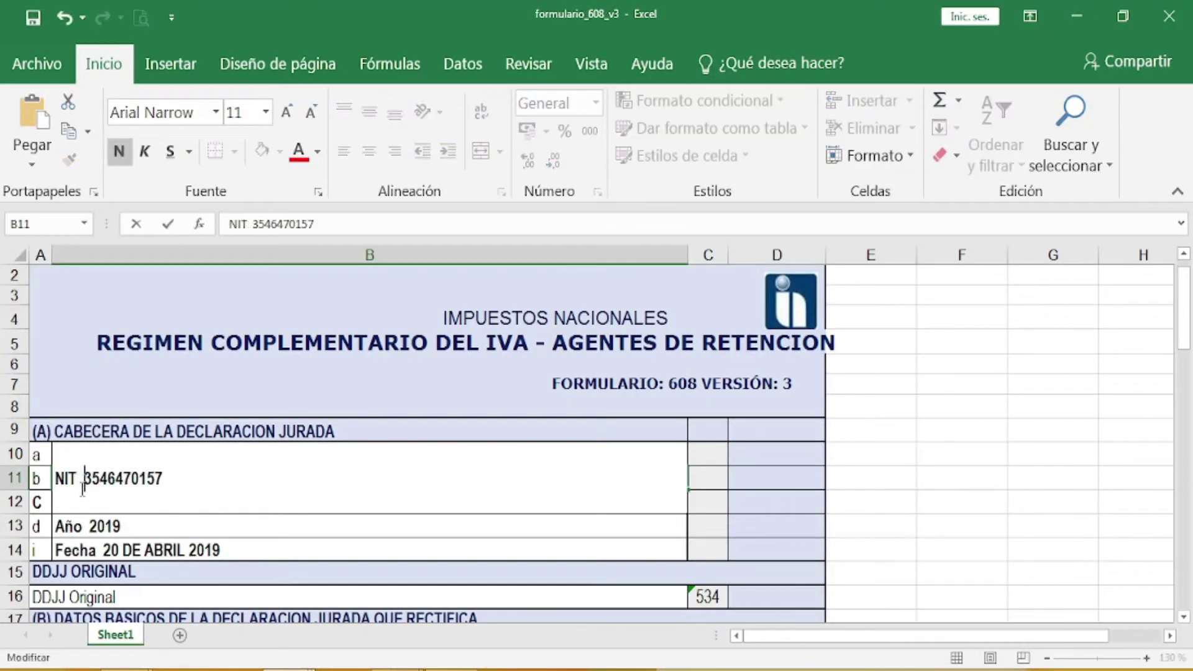
pyautogui.click(299, 552)
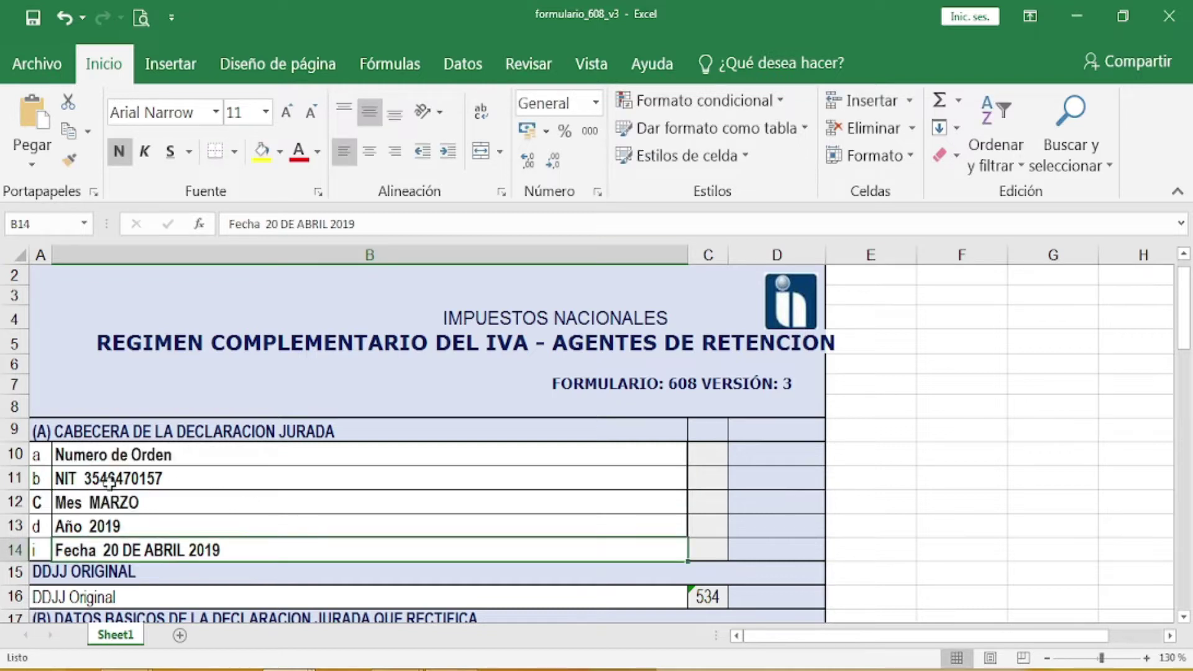
# Step: Put an X in cell D16 next to DDJJ Original, then bring section C into view
pyautogui.scroll(-2, 356, 541)
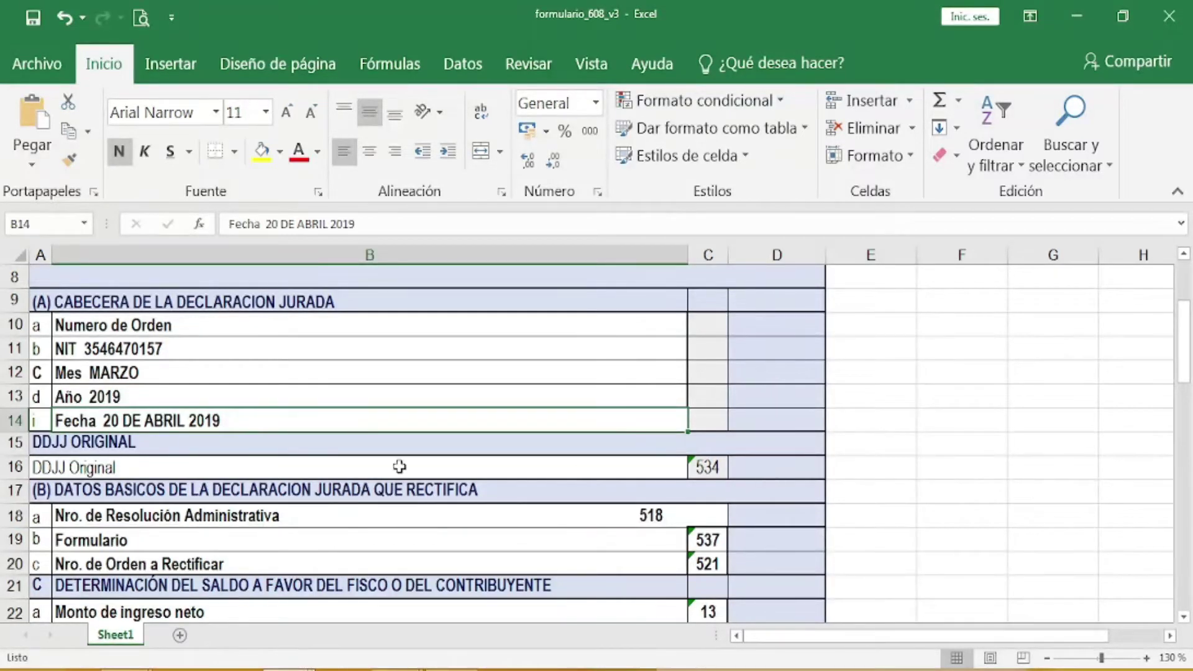
pyautogui.click(743, 469)
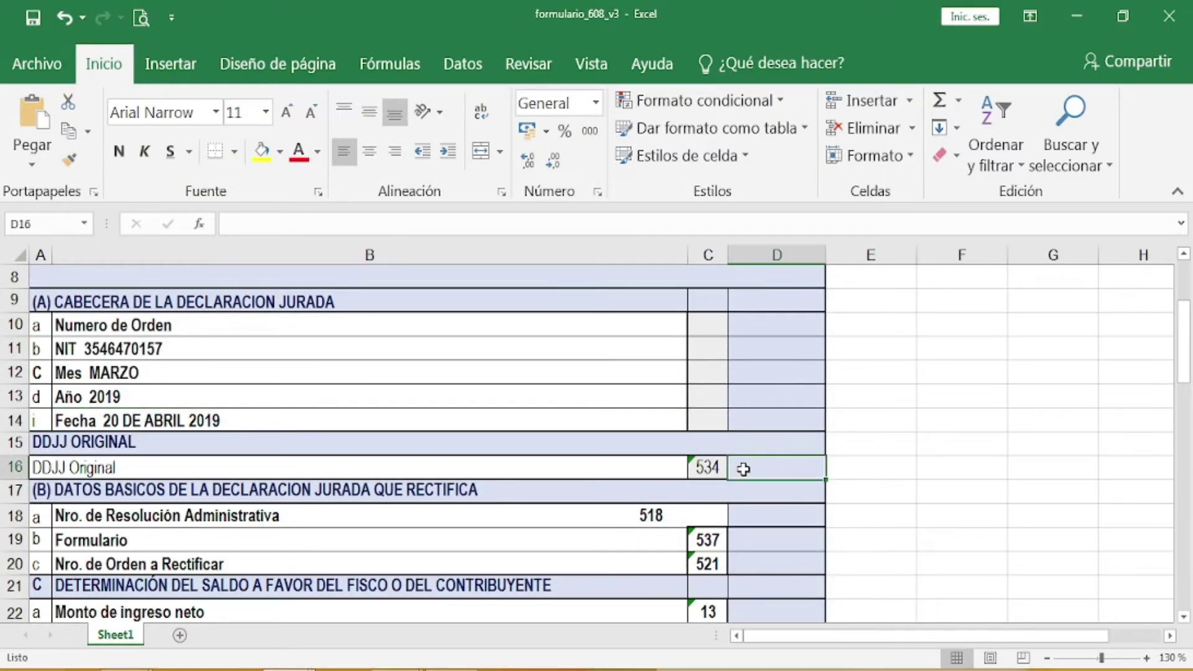
pyautogui.write('X')
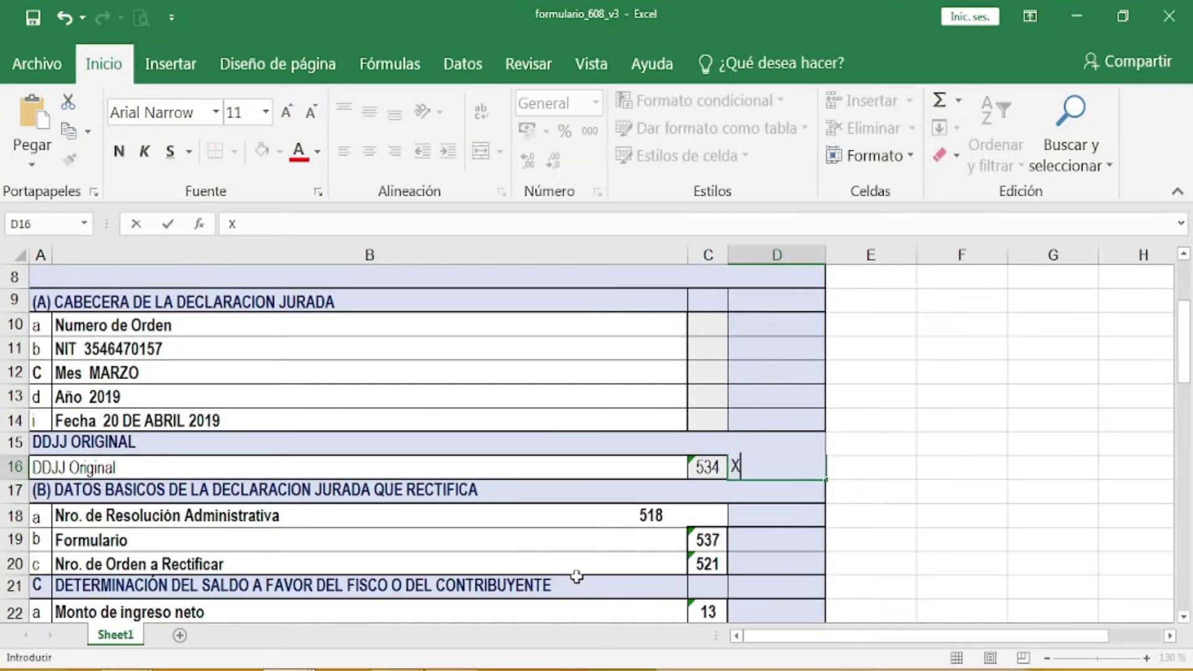
pyautogui.scroll(2, 626, 565)
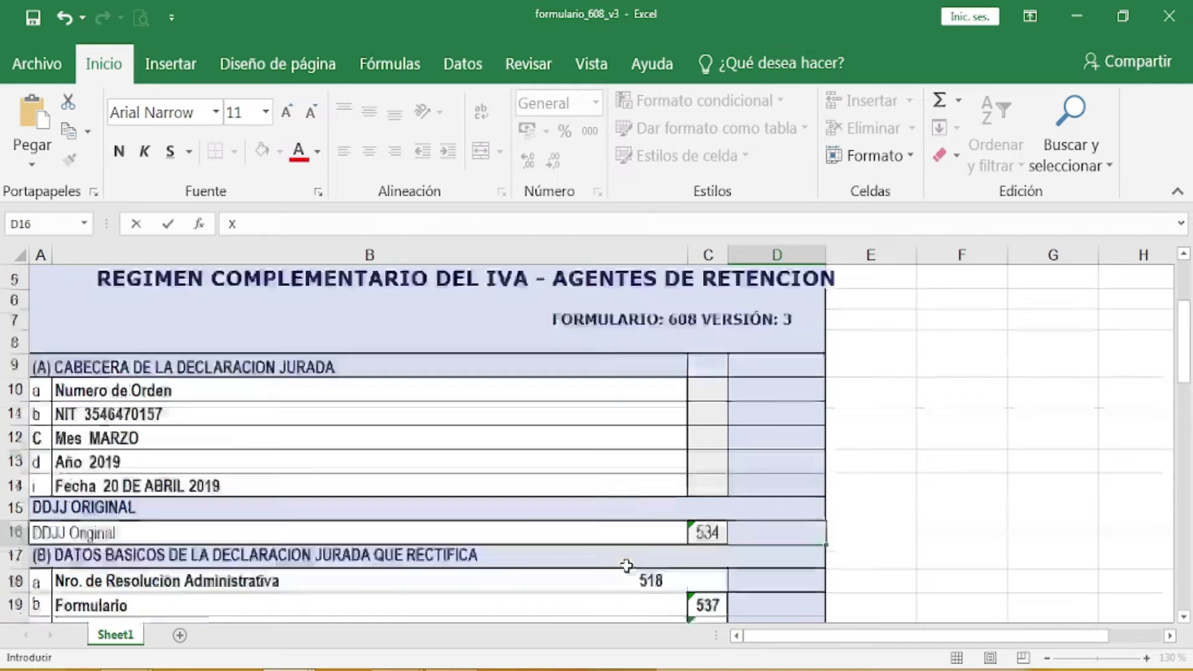
pyautogui.scroll(-3, 626, 565)
pyautogui.scroll(-2, 626, 566)
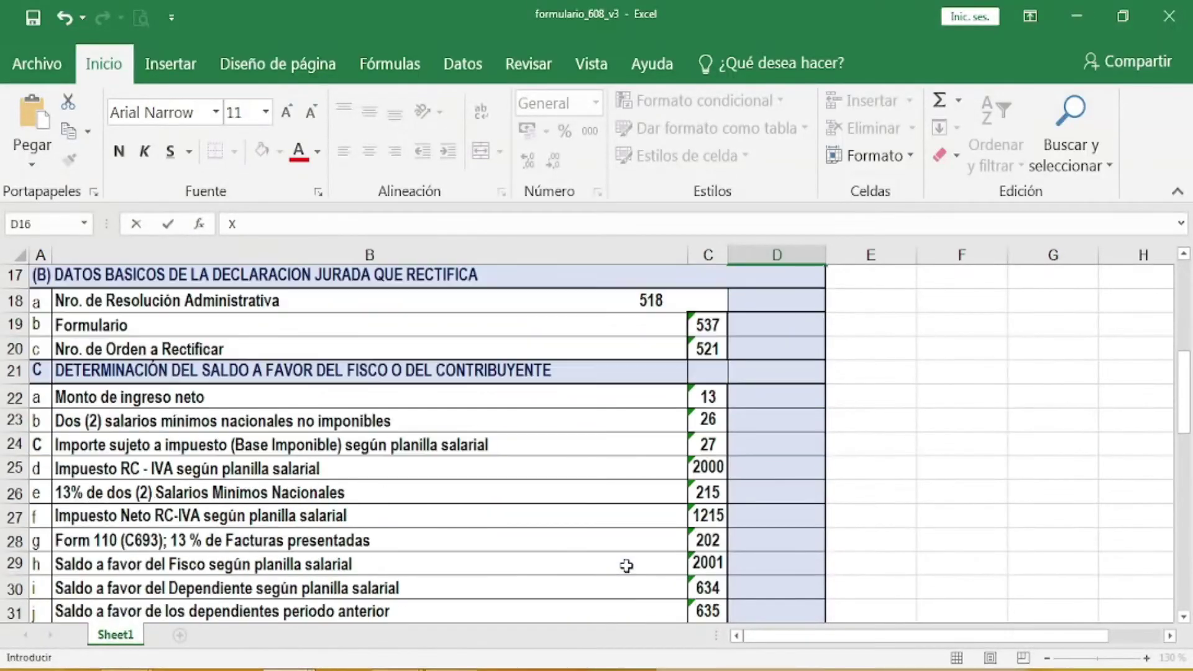
pyautogui.scroll(-1, 626, 565)
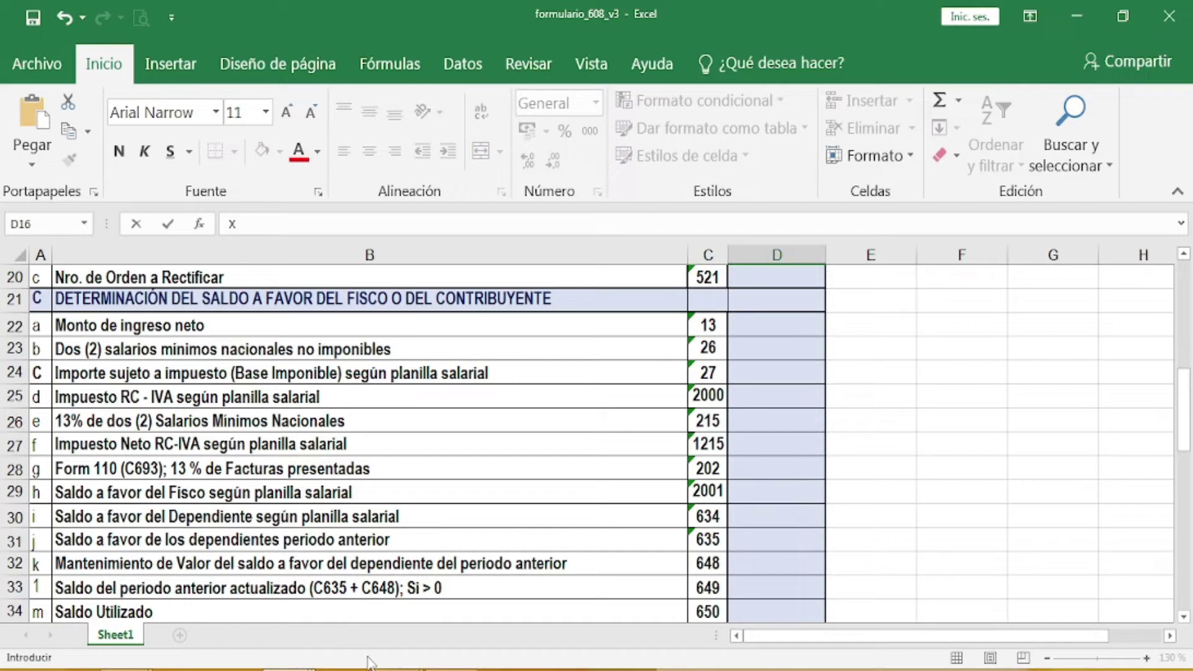
pyautogui.moveTo(384, 660)
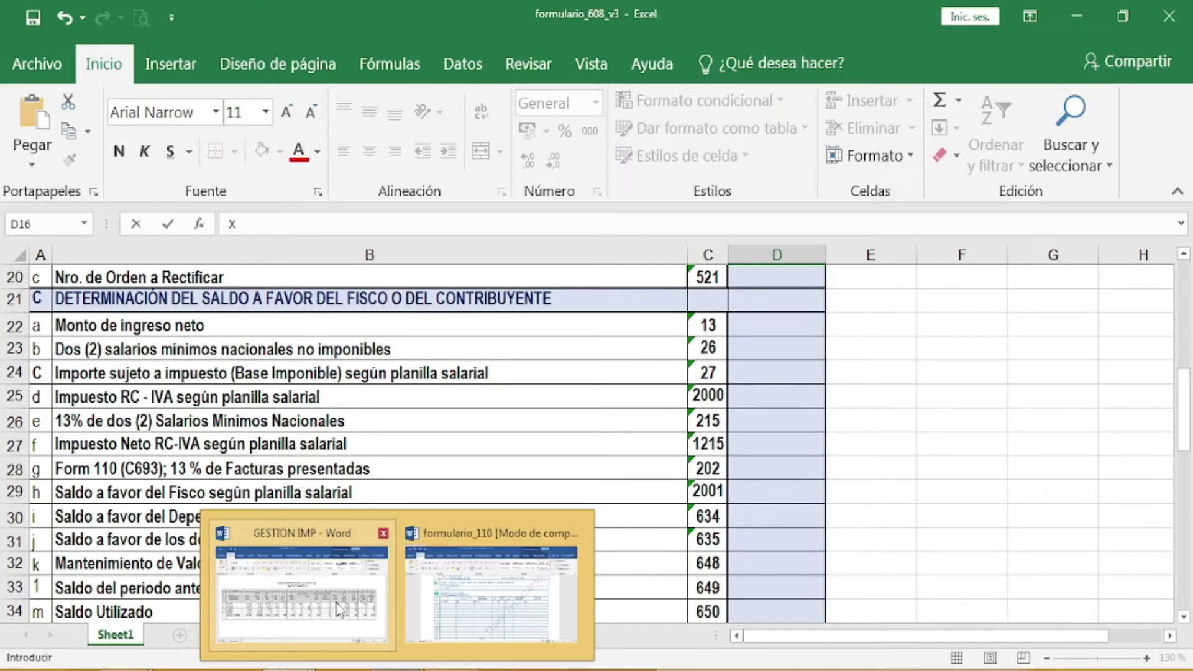
pyautogui.click(338, 609)
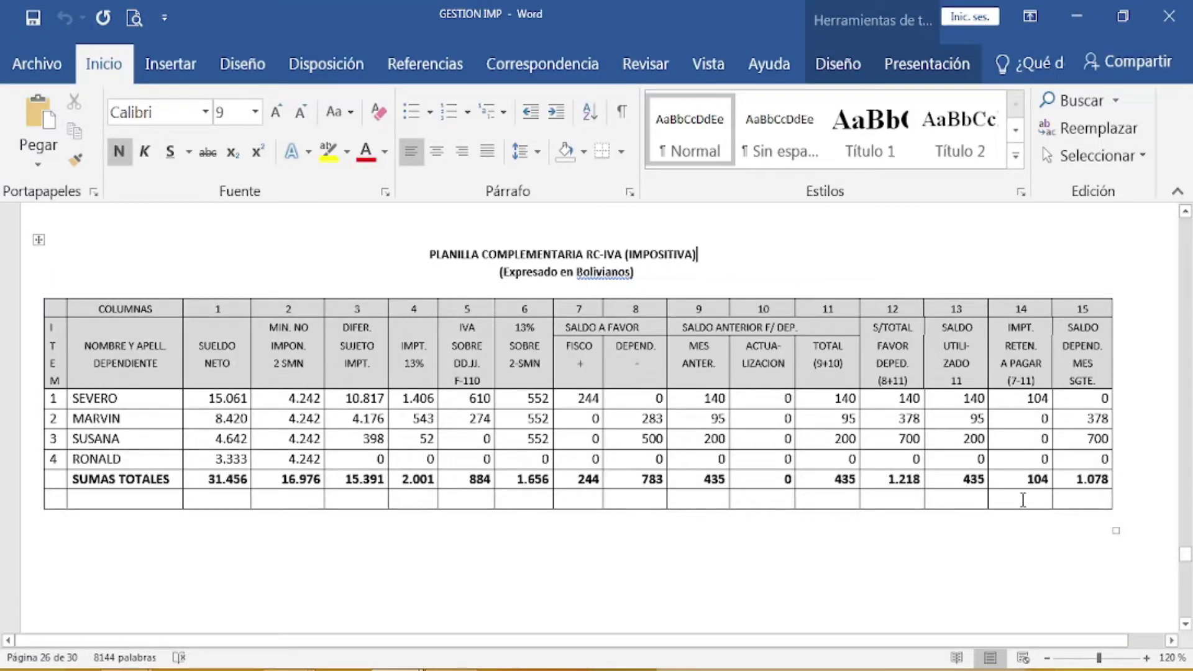
pyautogui.moveTo(256, 664)
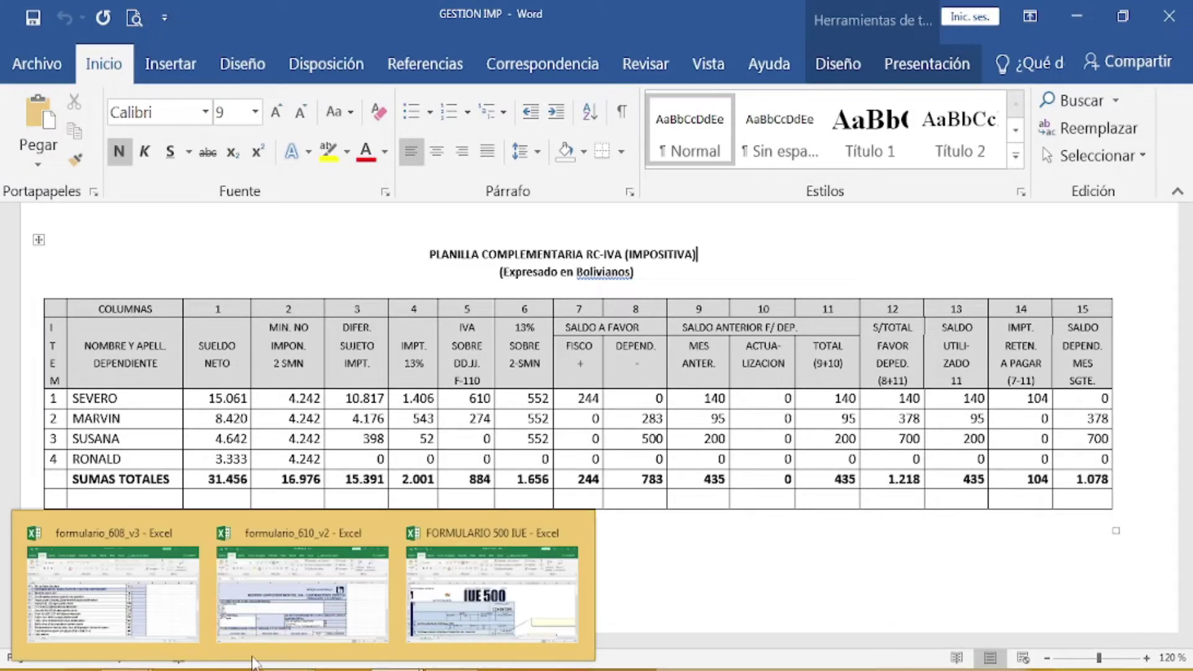
pyautogui.click(152, 625)
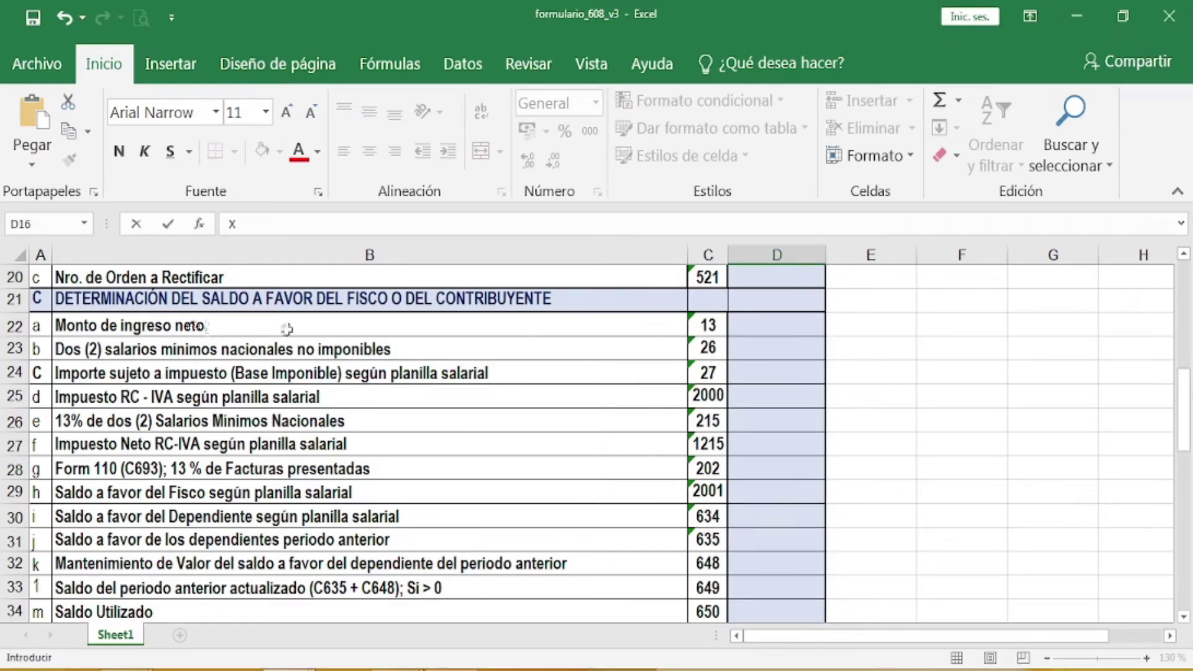
# Step: Enter 31.456 in D22, 16.976 in D23 and 15.391 in D24 for codes 13, 26 and 27
pyautogui.click(753, 325)
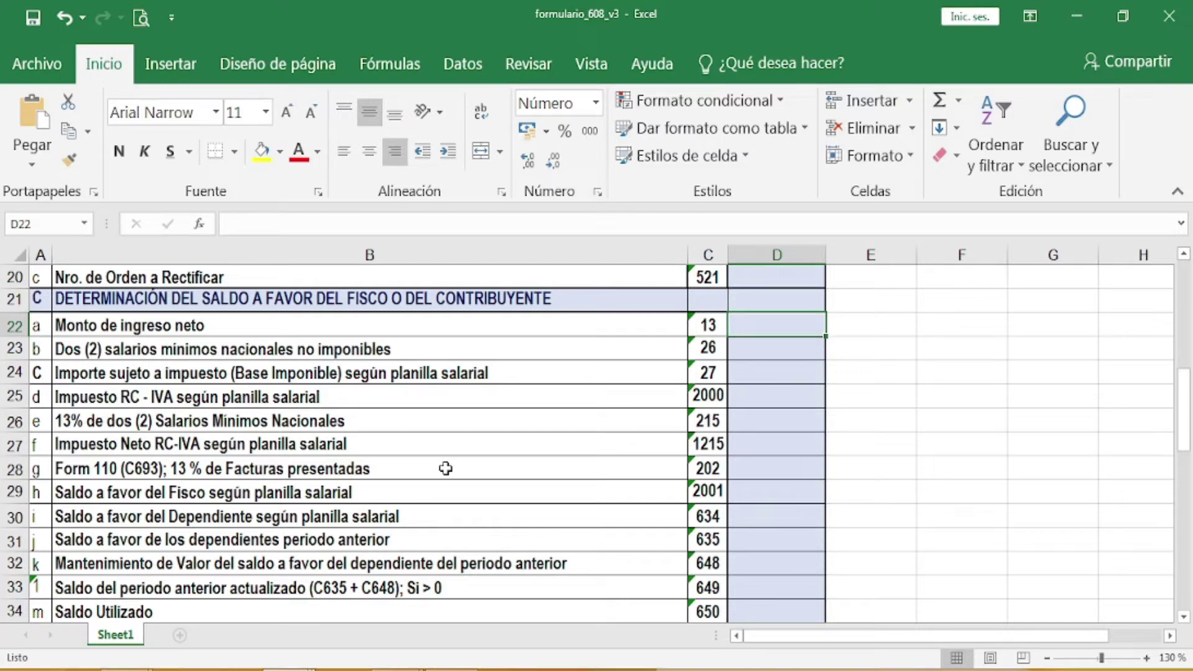
pyautogui.write('31')
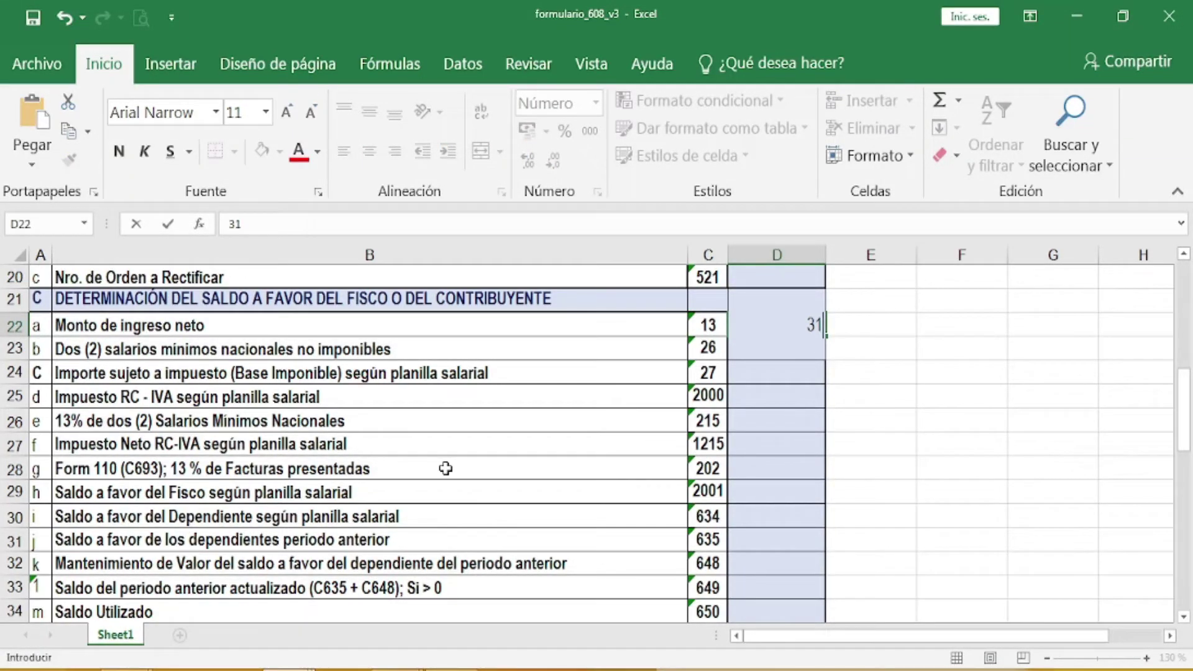
pyautogui.write('456')
pyautogui.press('Return')
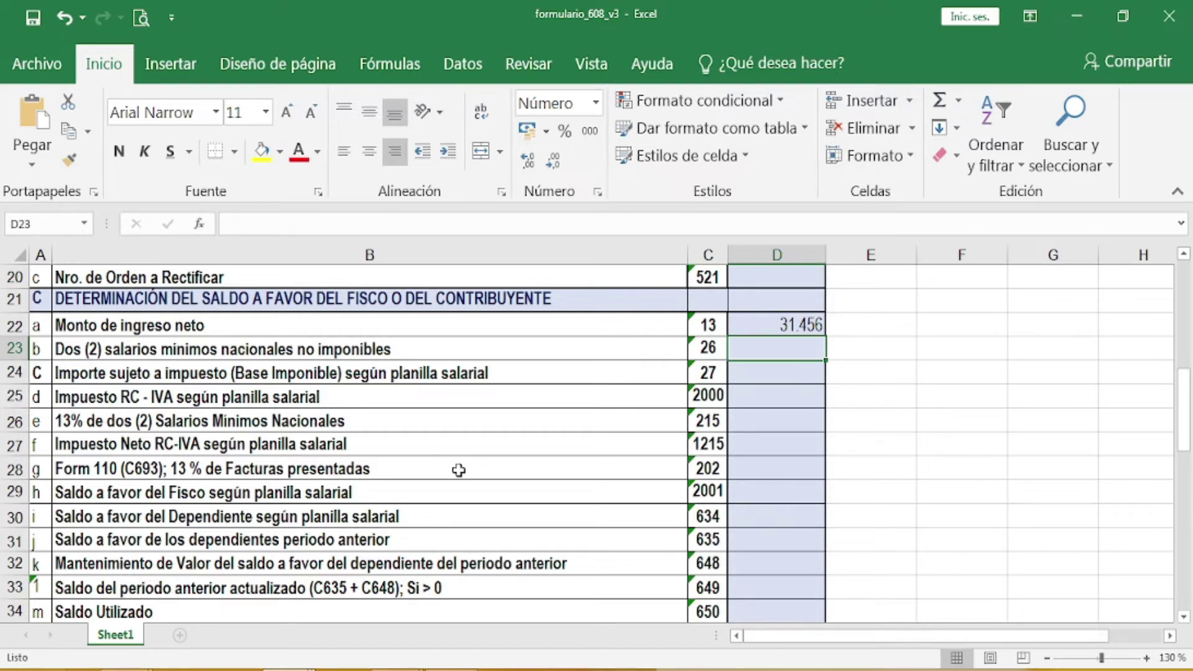
pyautogui.write('16')
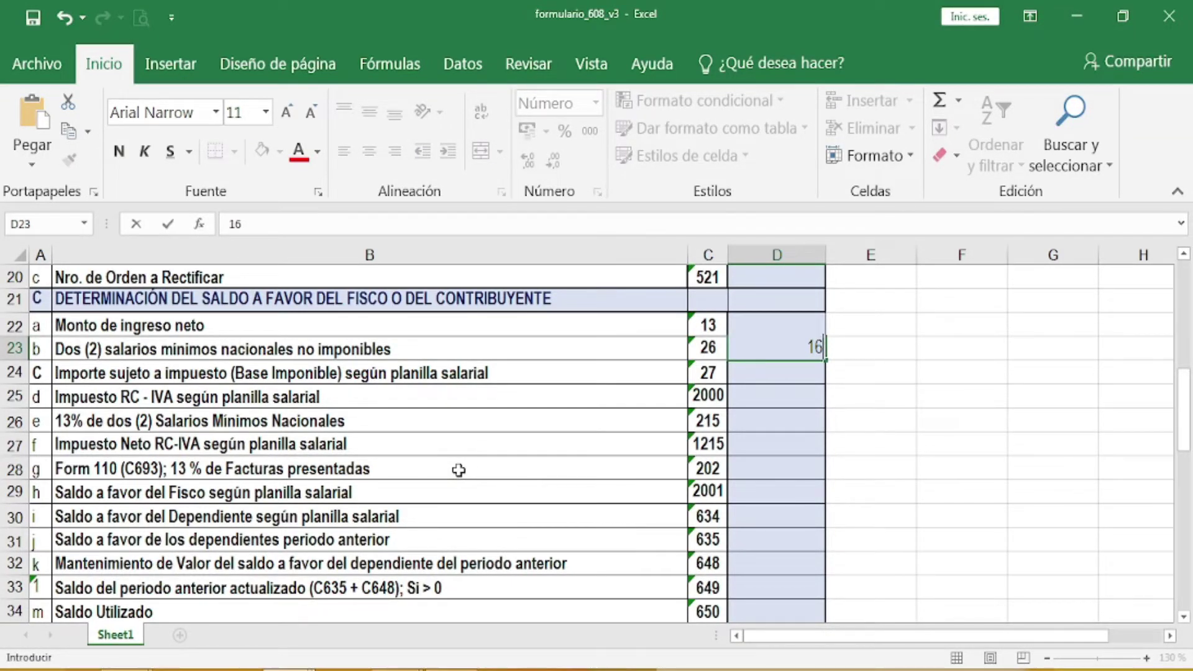
pyautogui.write('.976')
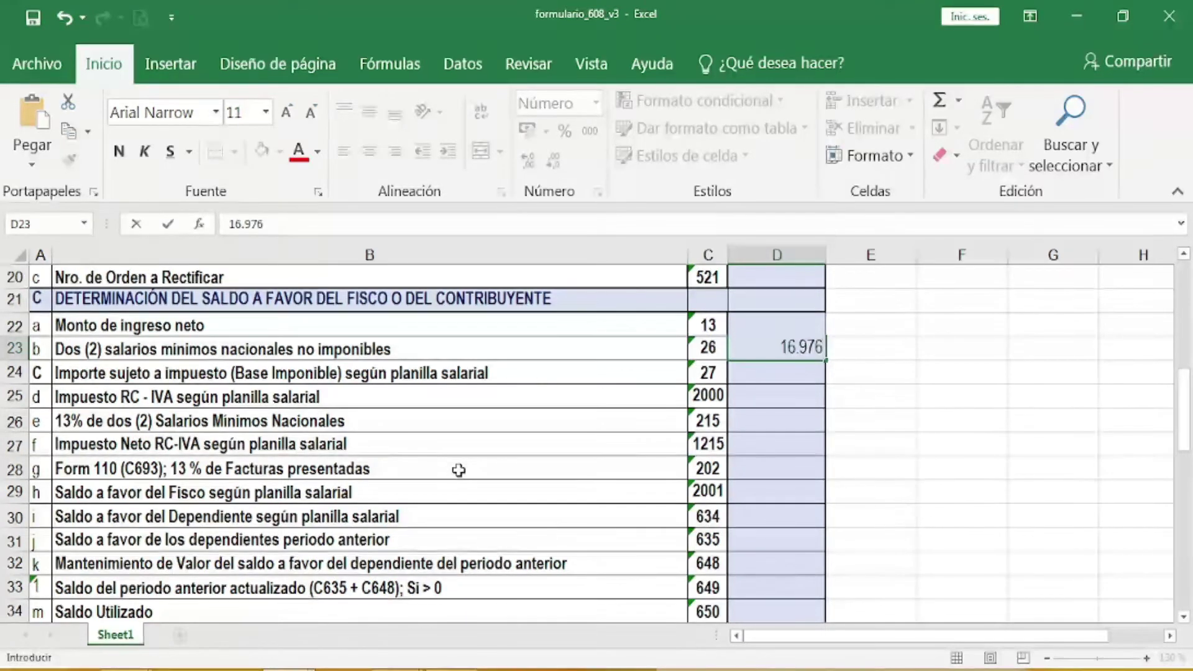
pyautogui.press('Return')
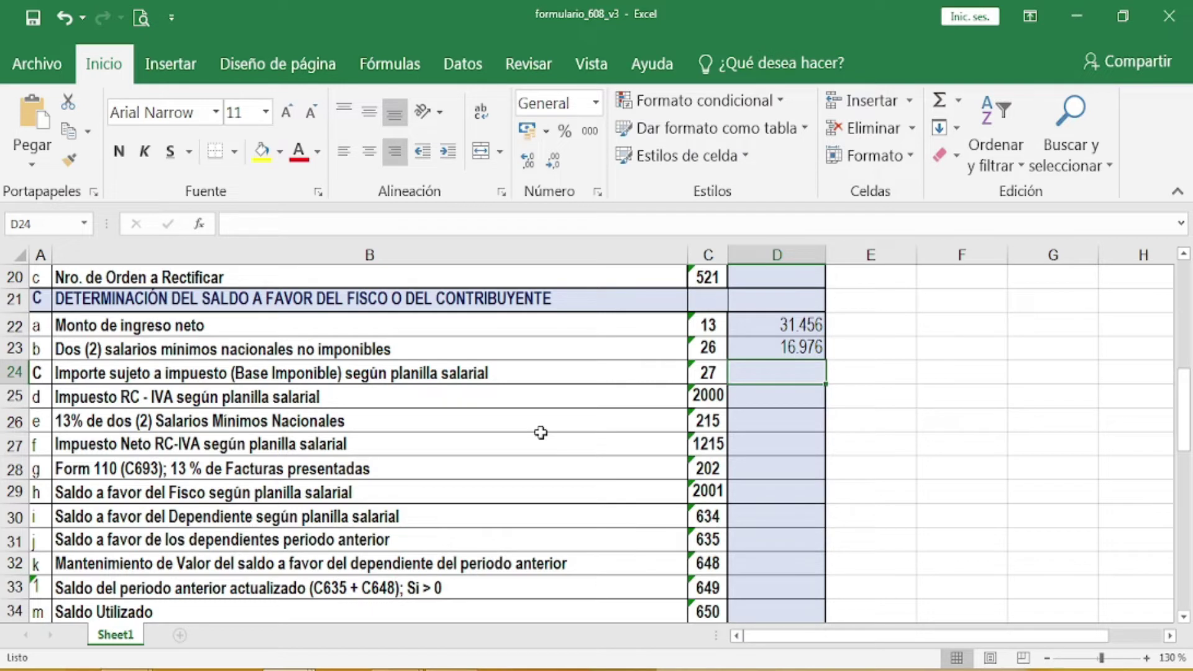
pyautogui.write('1')
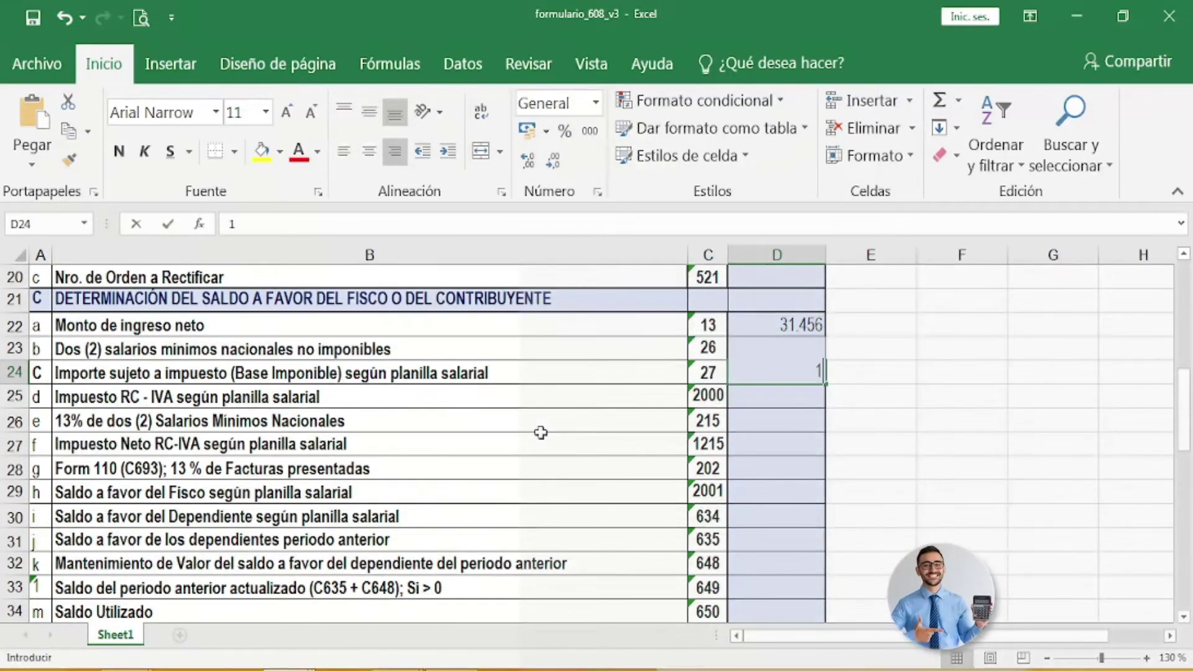
pyautogui.write('5')
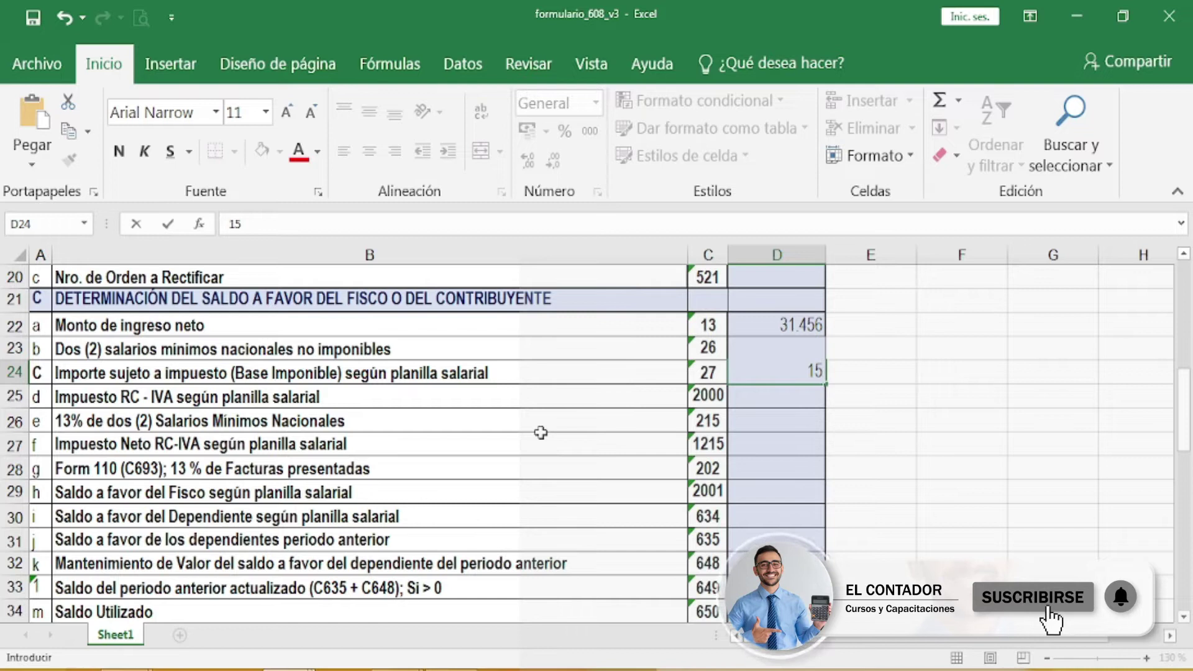
pyautogui.write('.37')
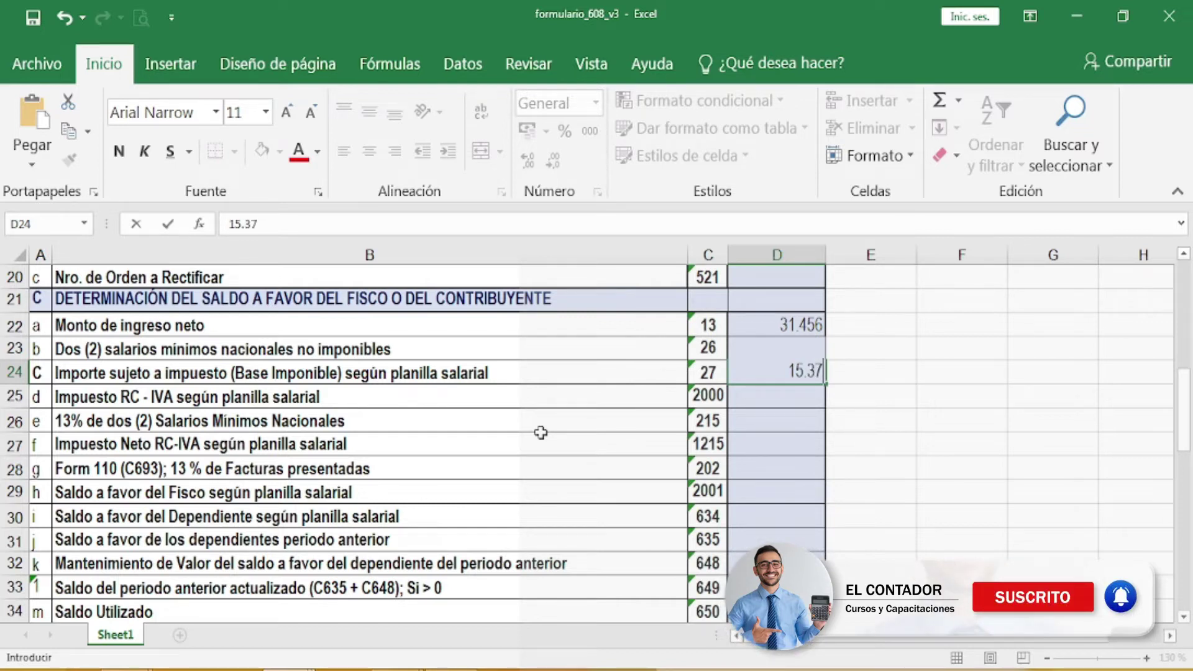
pyautogui.press('BackSpace')
pyautogui.write('91')
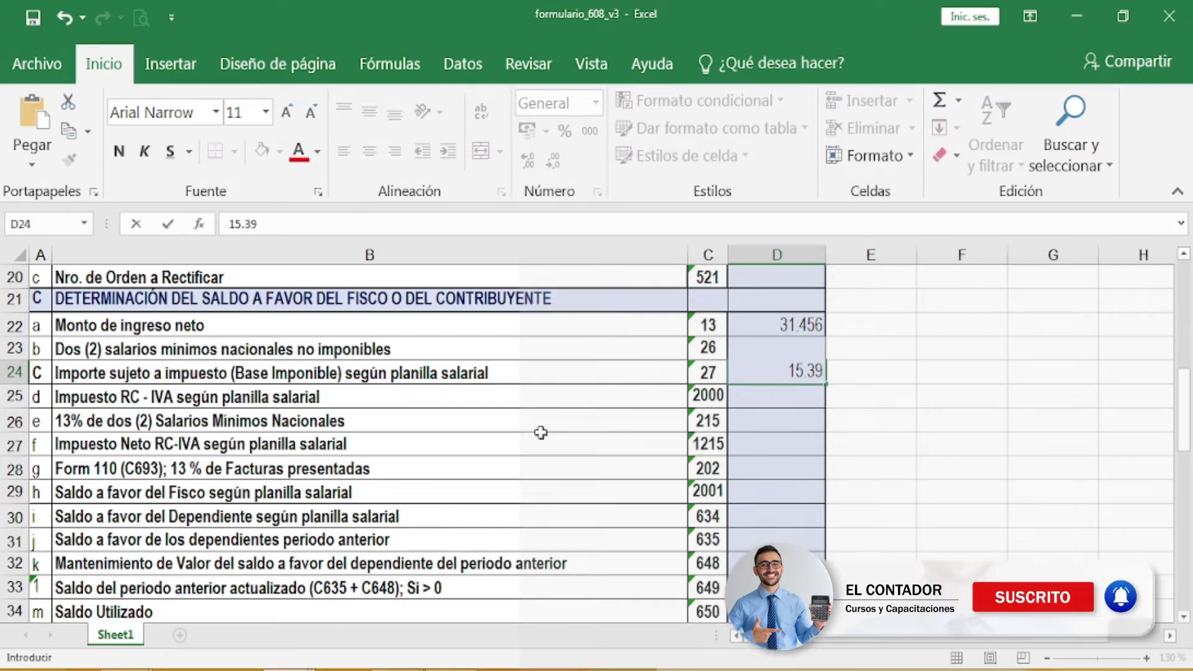
pyautogui.press('Return')
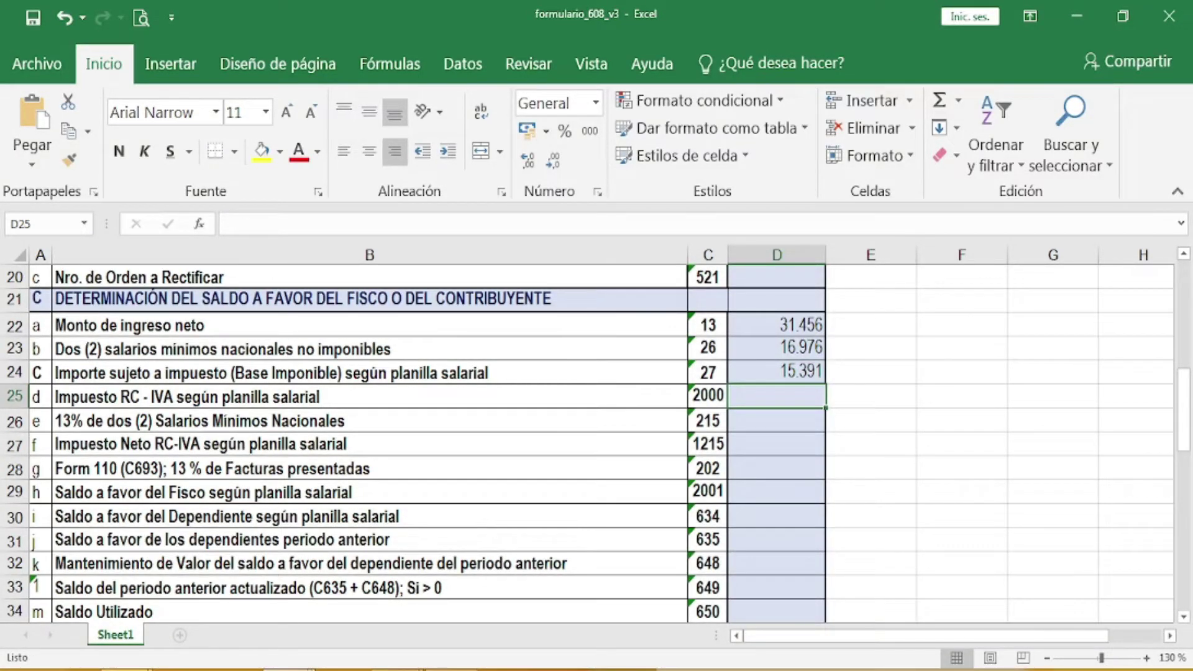
# Step: Enter 2.001 for code 2000, 1.656 for code 215, 2.001 for code 1215 and 884 for code 202
pyautogui.moveTo(209, 669)
pyautogui.write('2')
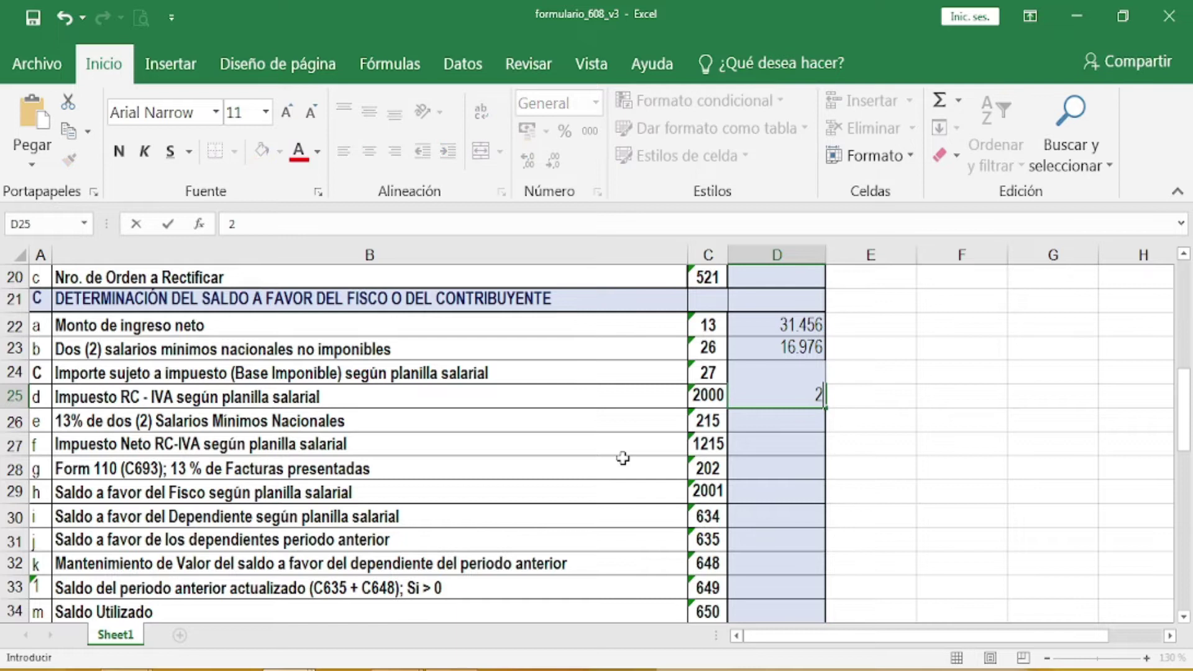
pyautogui.write('.001')
pyautogui.click(772, 426)
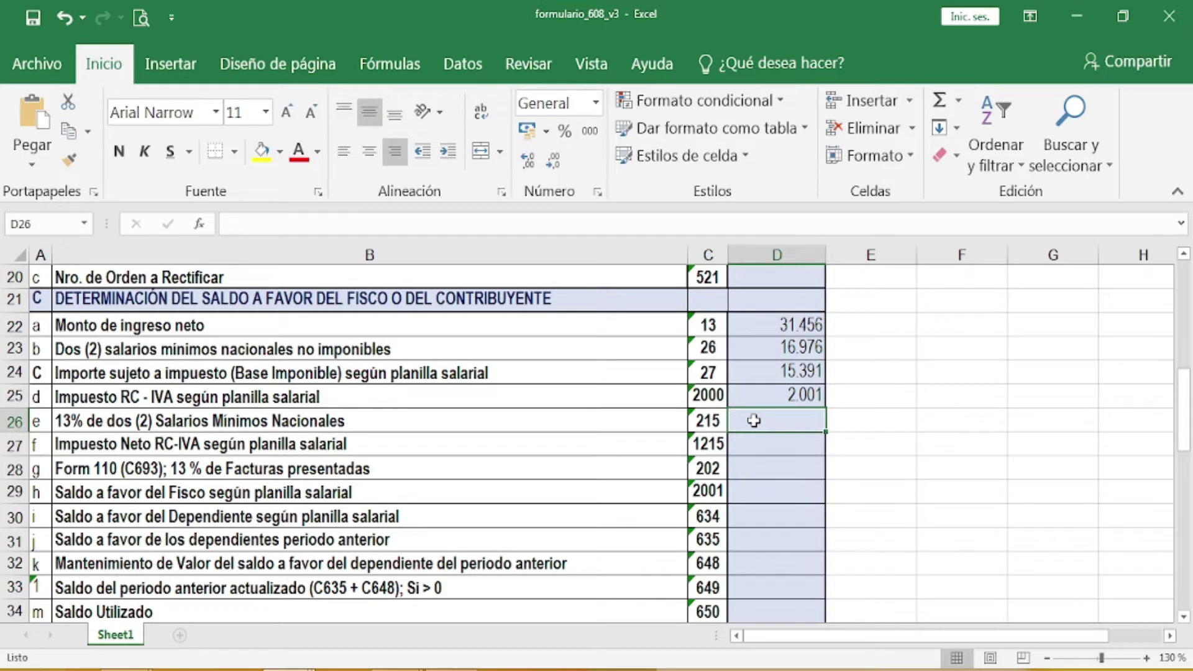
pyautogui.write('1')
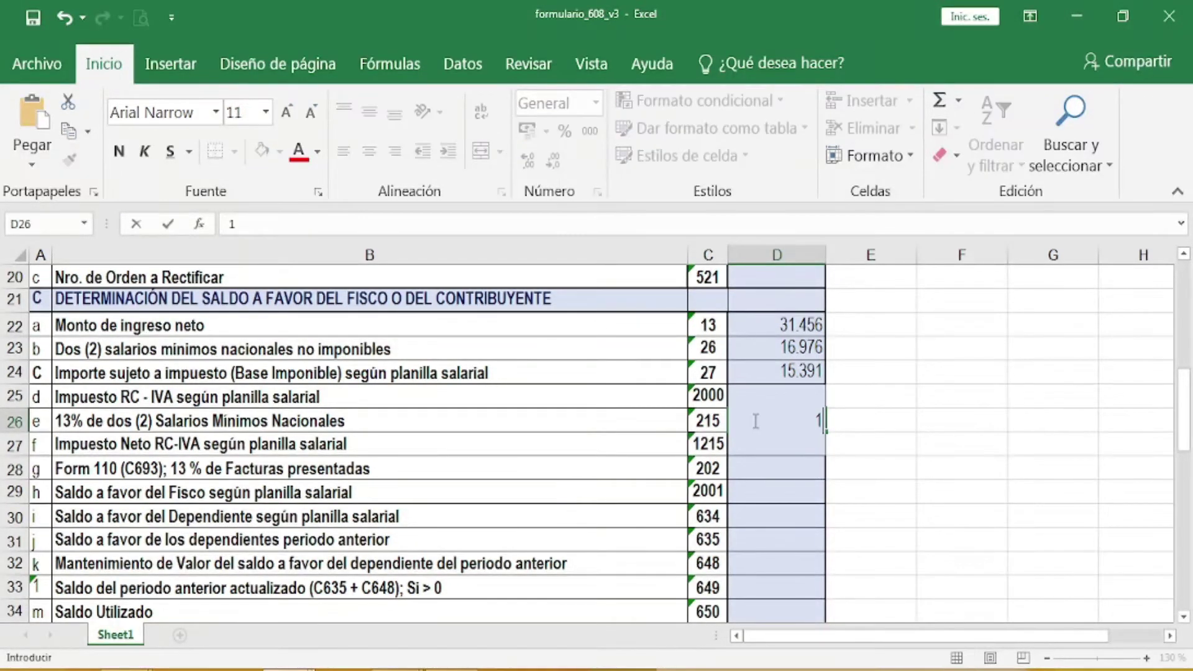
pyautogui.write('.656')
pyautogui.press('Return')
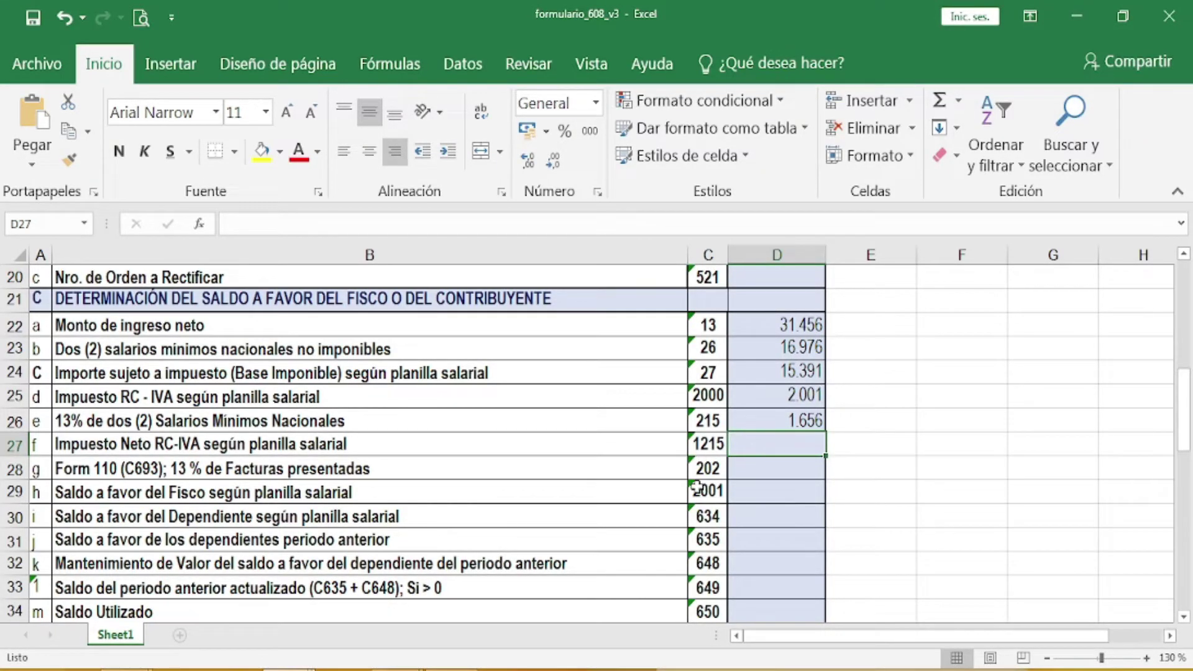
pyautogui.write('2.00')
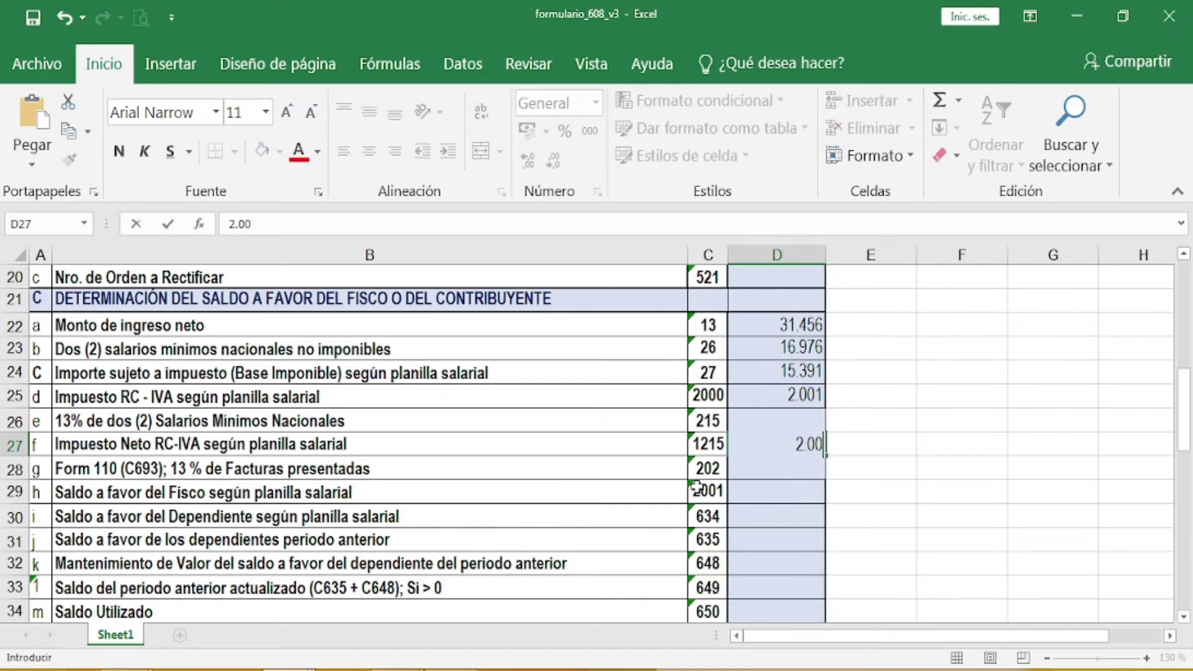
pyautogui.write('1')
pyautogui.click(759, 499)
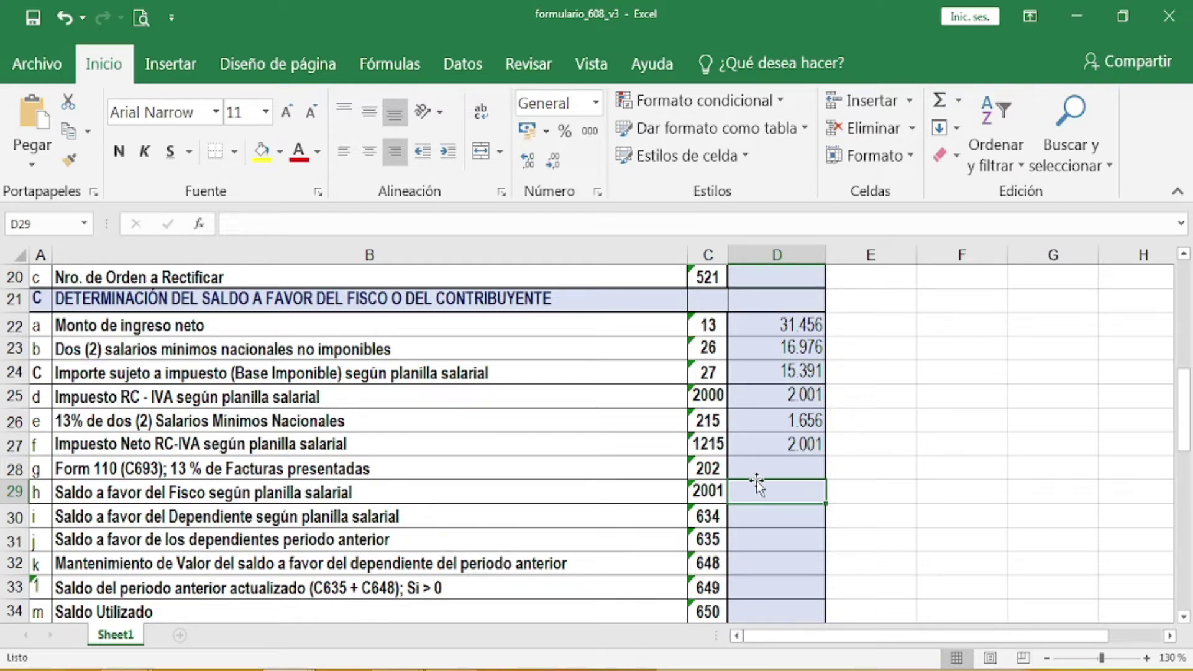
pyautogui.click(784, 470)
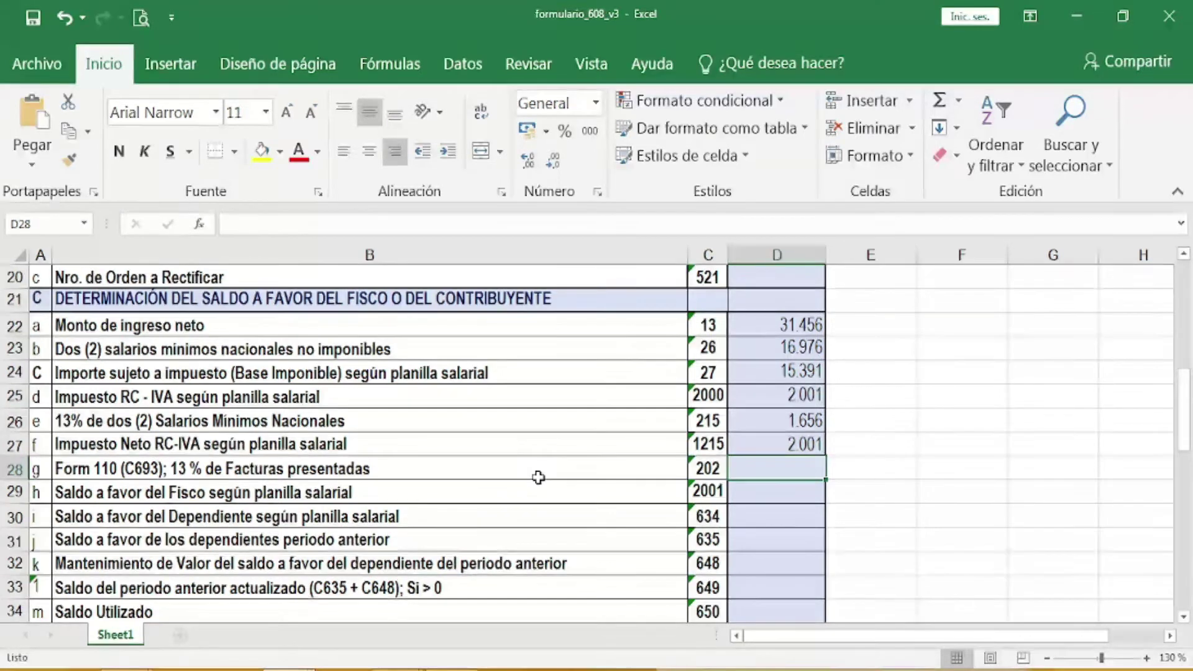
pyautogui.write('884')
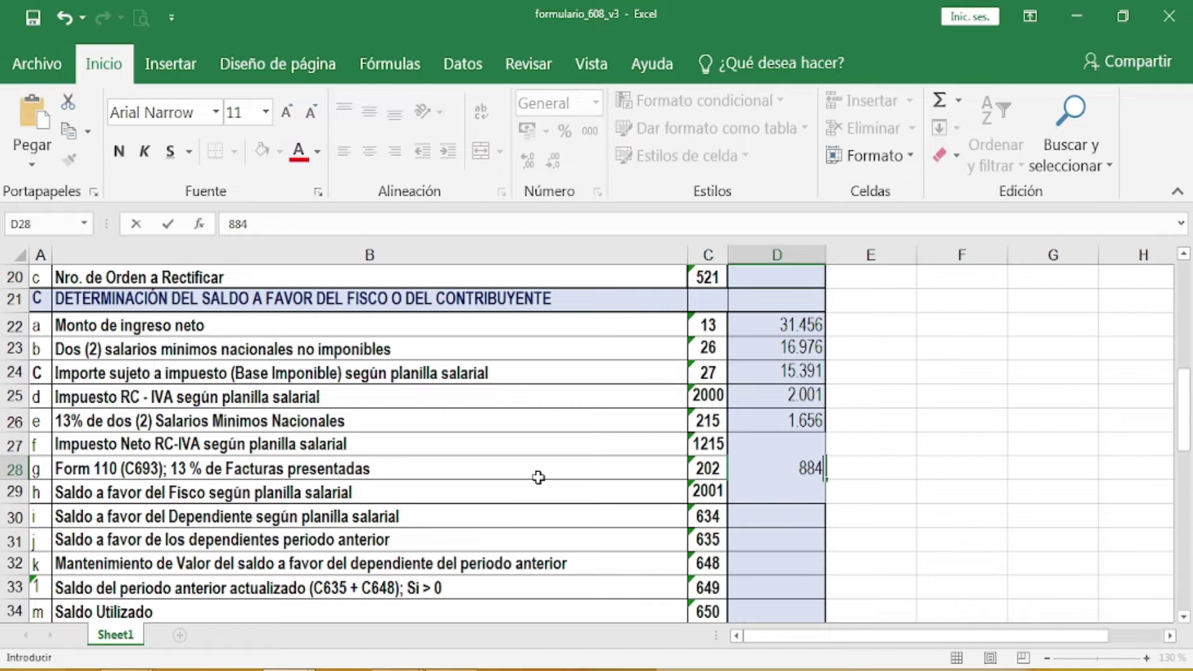
pyautogui.press('Return')
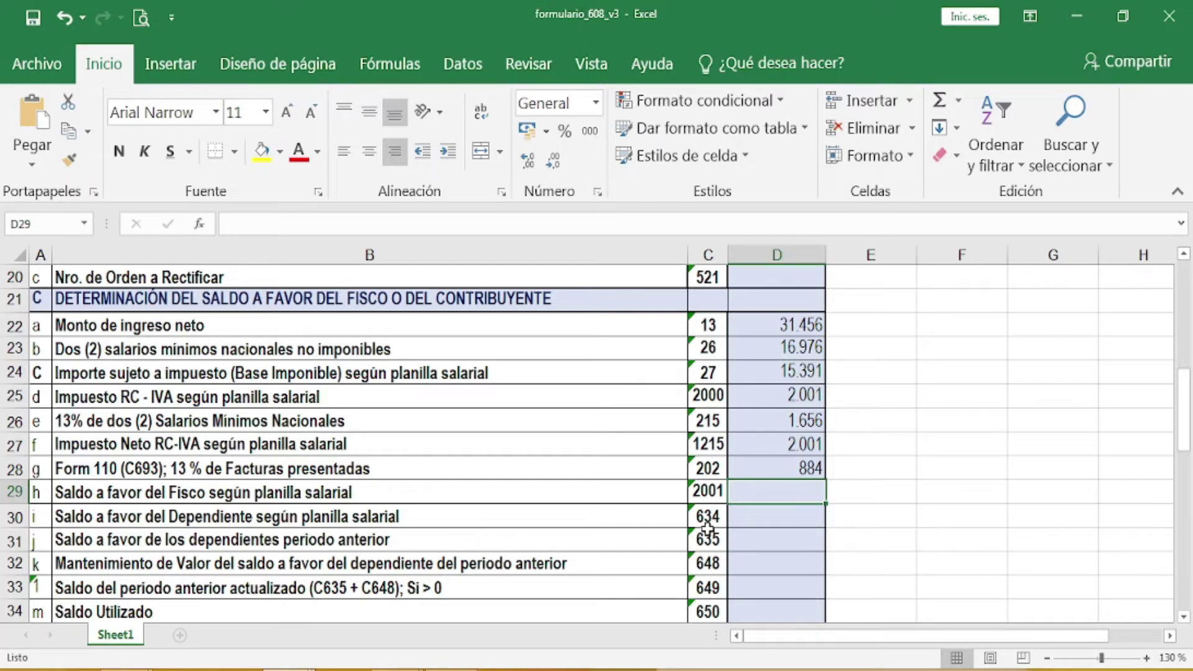
# Step: Enter 244, 783, 435 and 0 for codes 2001, 634, 635 and 648, and begin typing 435 for code 649
pyautogui.write('244')
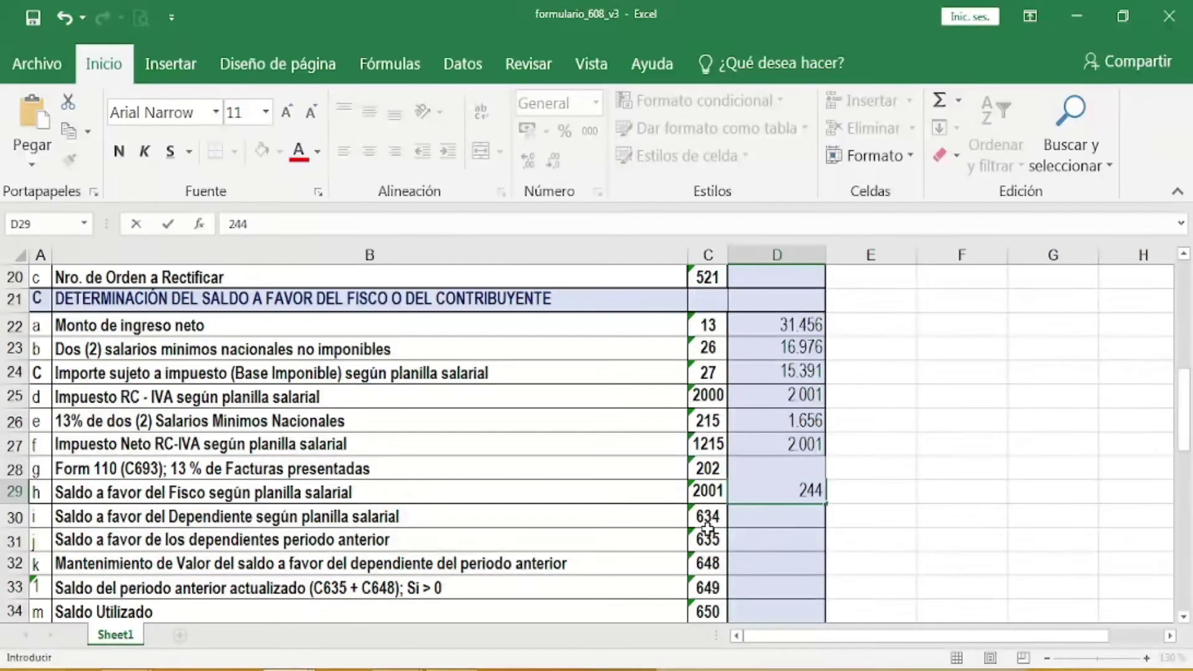
pyautogui.press('Return')
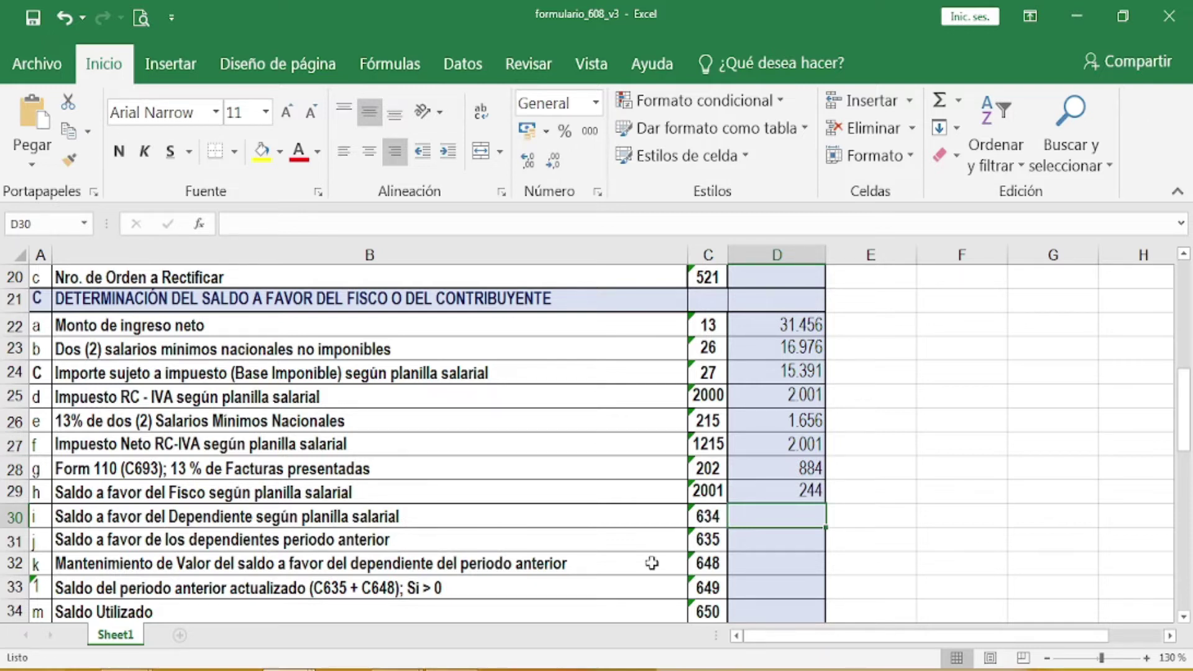
pyautogui.write('783')
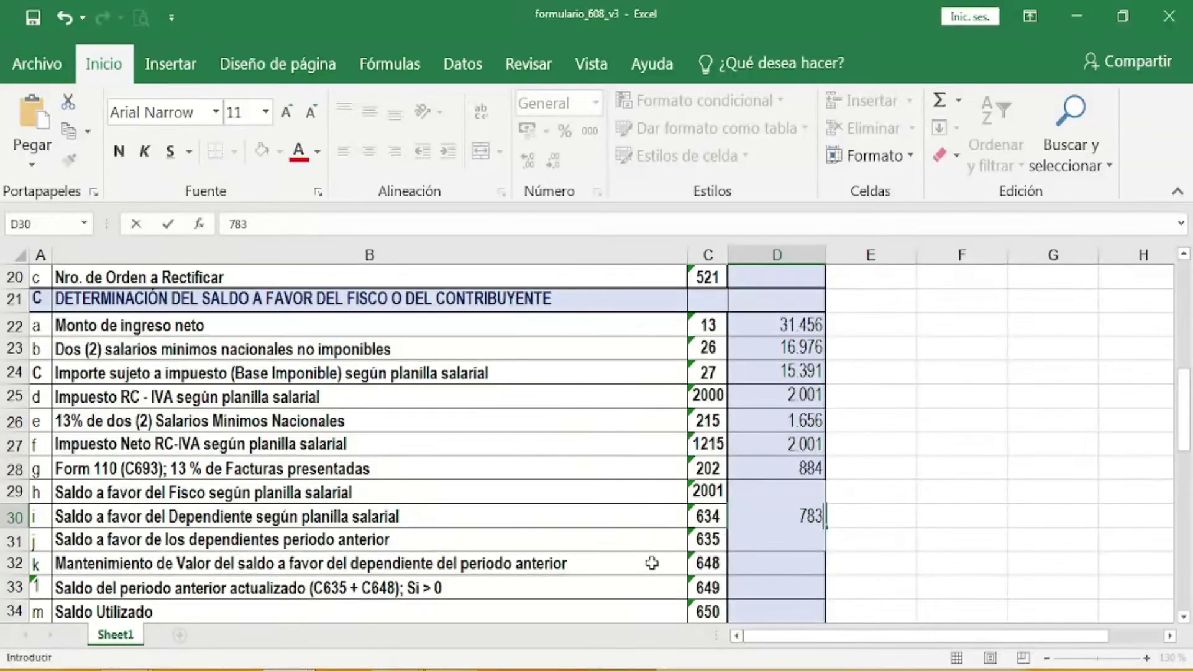
pyautogui.press('Return')
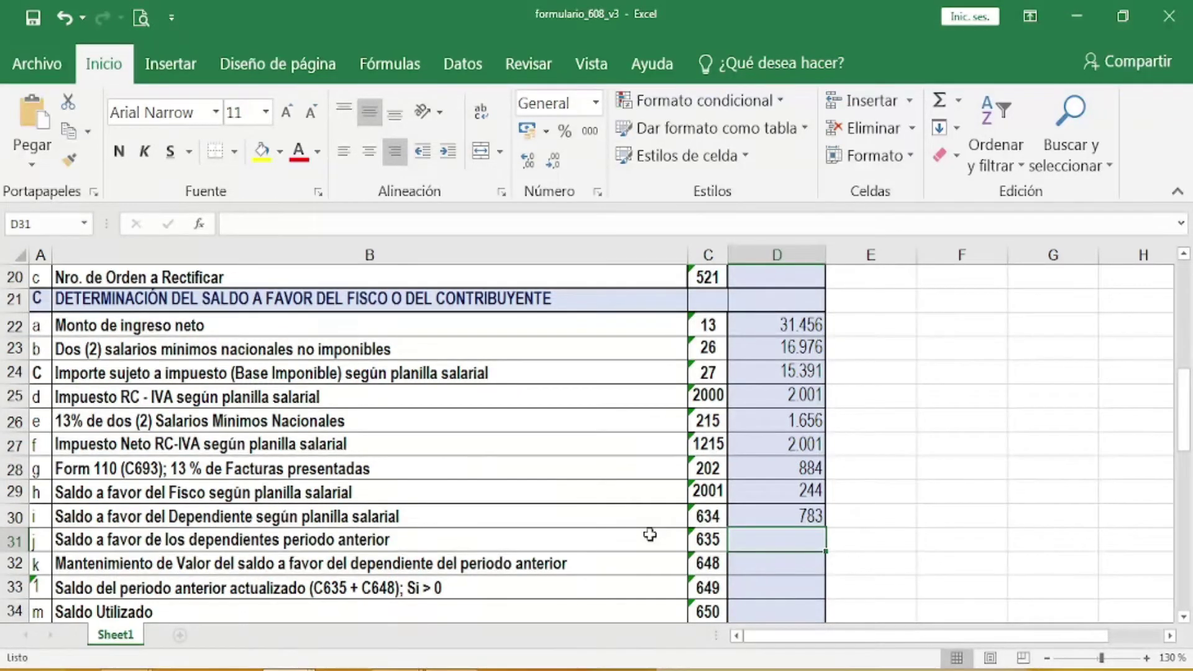
pyautogui.write('435')
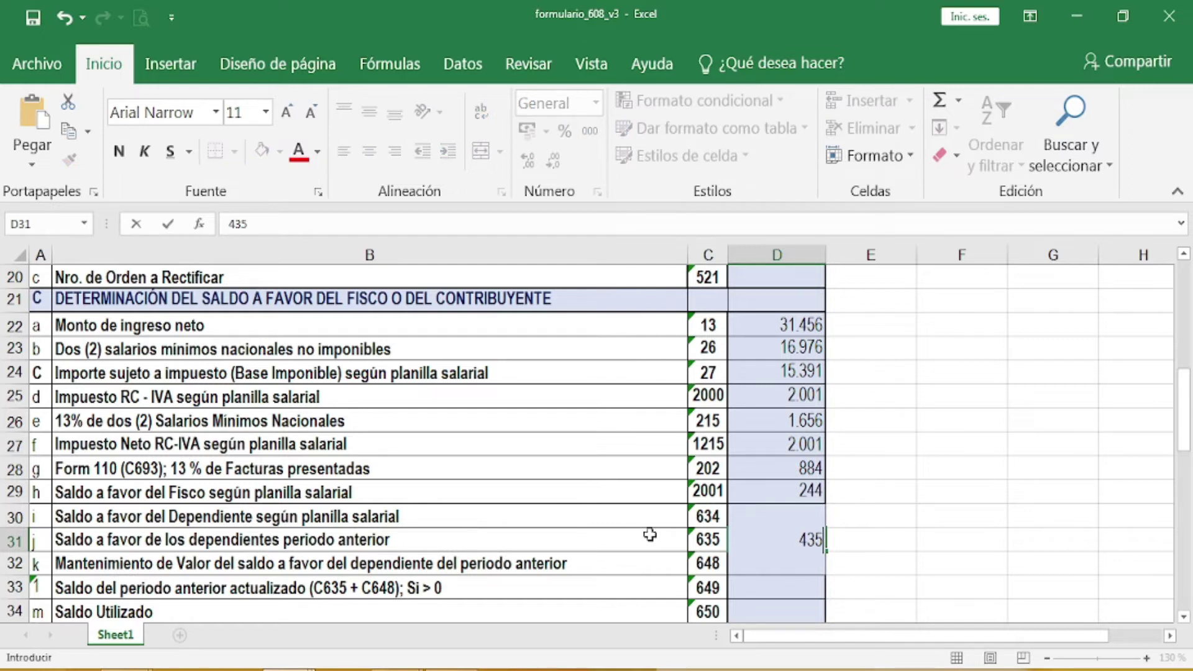
pyautogui.press('Return')
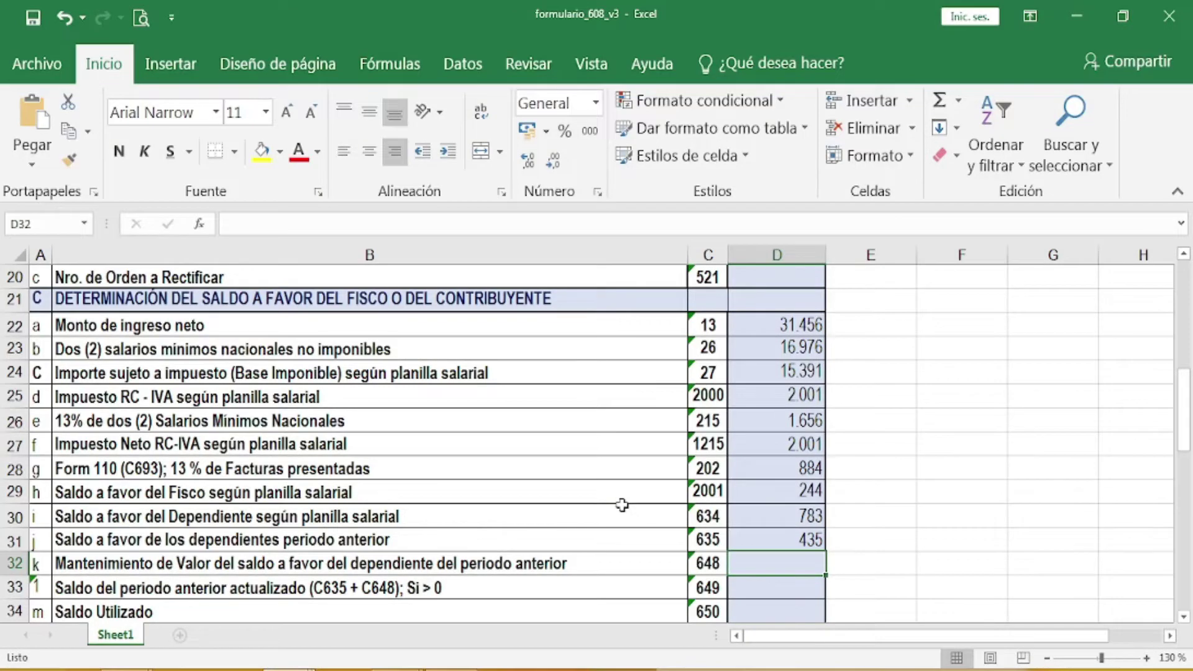
pyautogui.write('0')
pyautogui.press('Return')
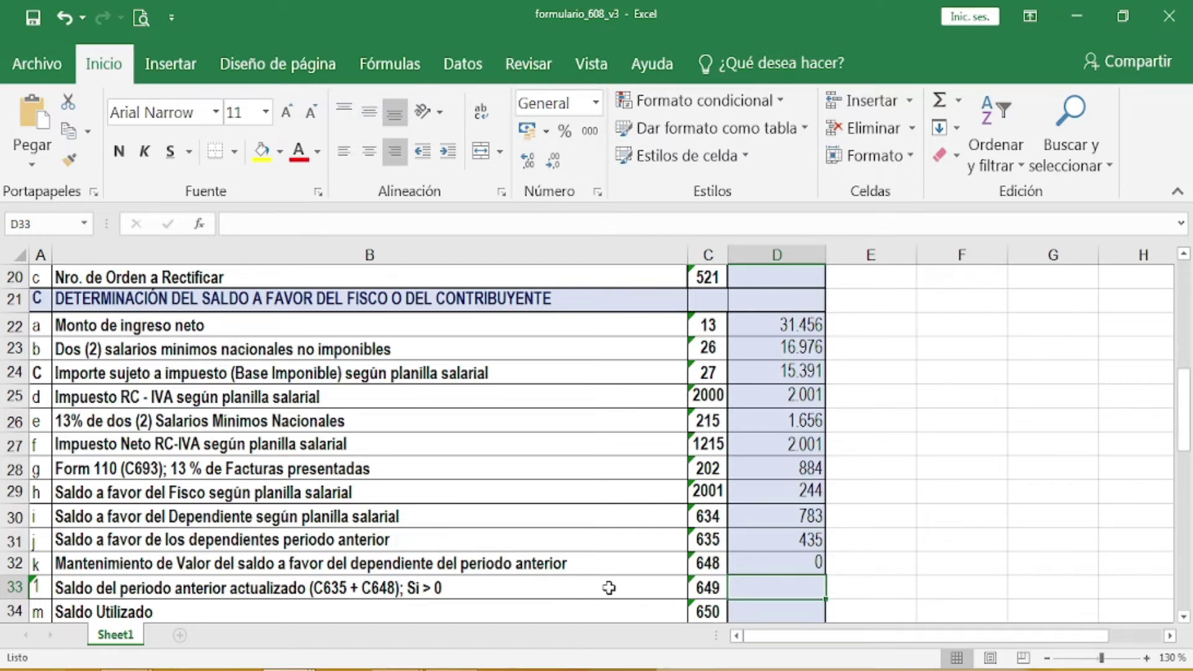
pyautogui.write('45')
pyautogui.press('BackSpace')
pyautogui.write('35')
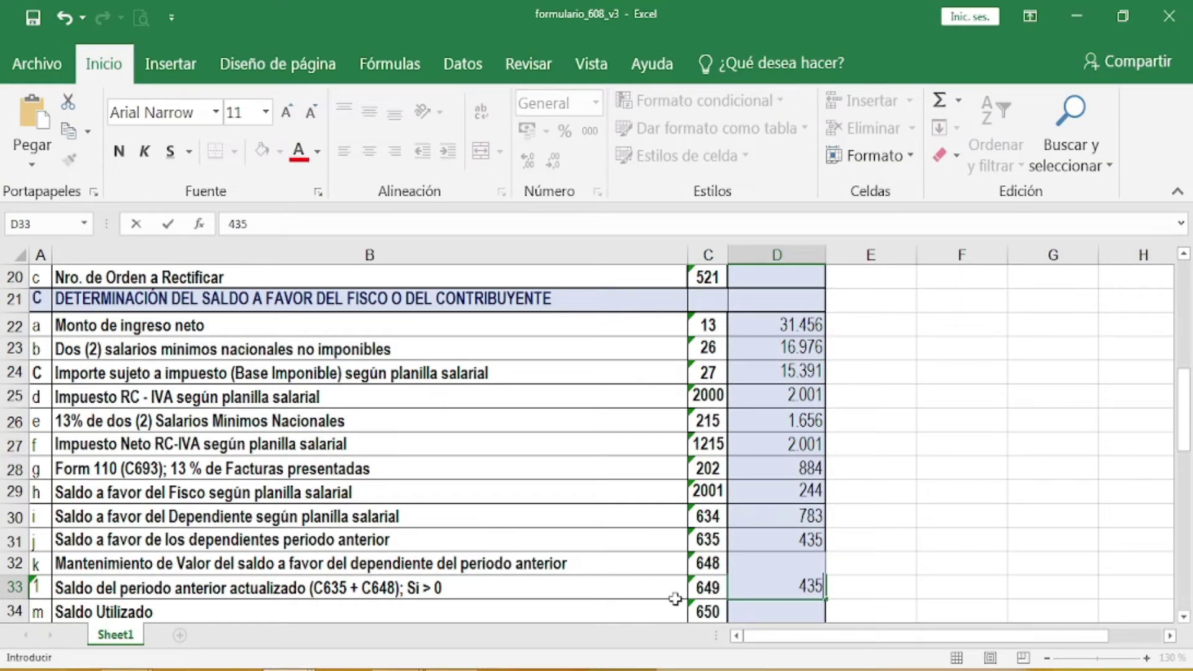
# Step: Commit 435 for code 649 and enter 435 for Saldo Utilizado, code 650
pyautogui.scroll(-2, 674, 596)
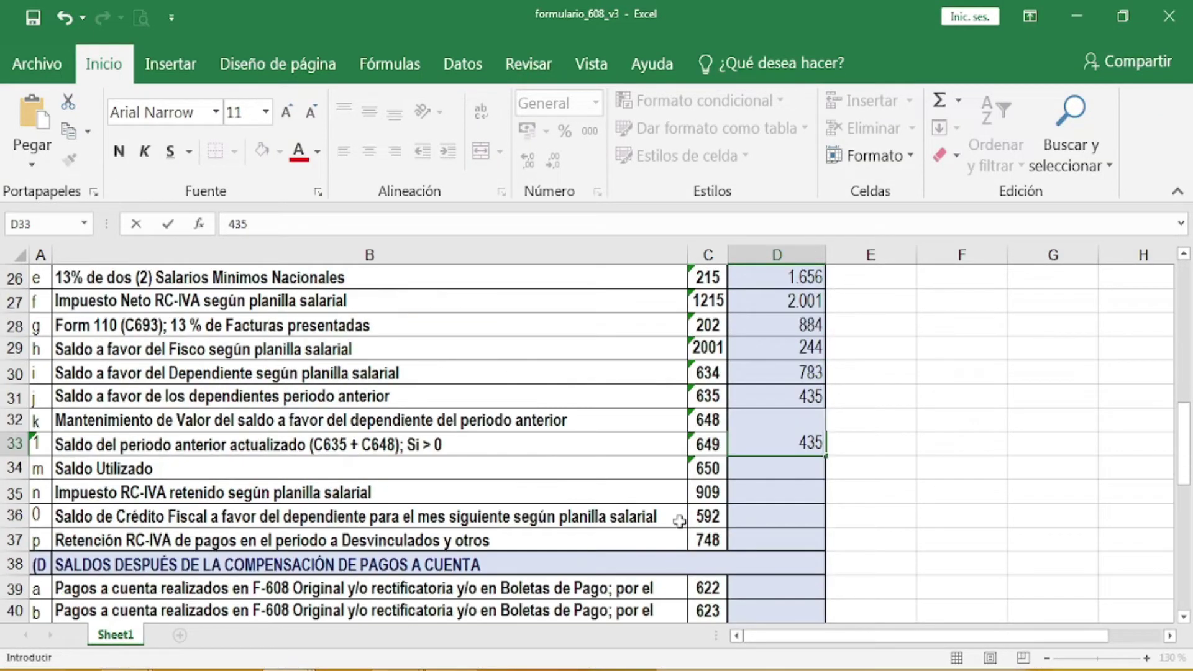
pyautogui.click(764, 472)
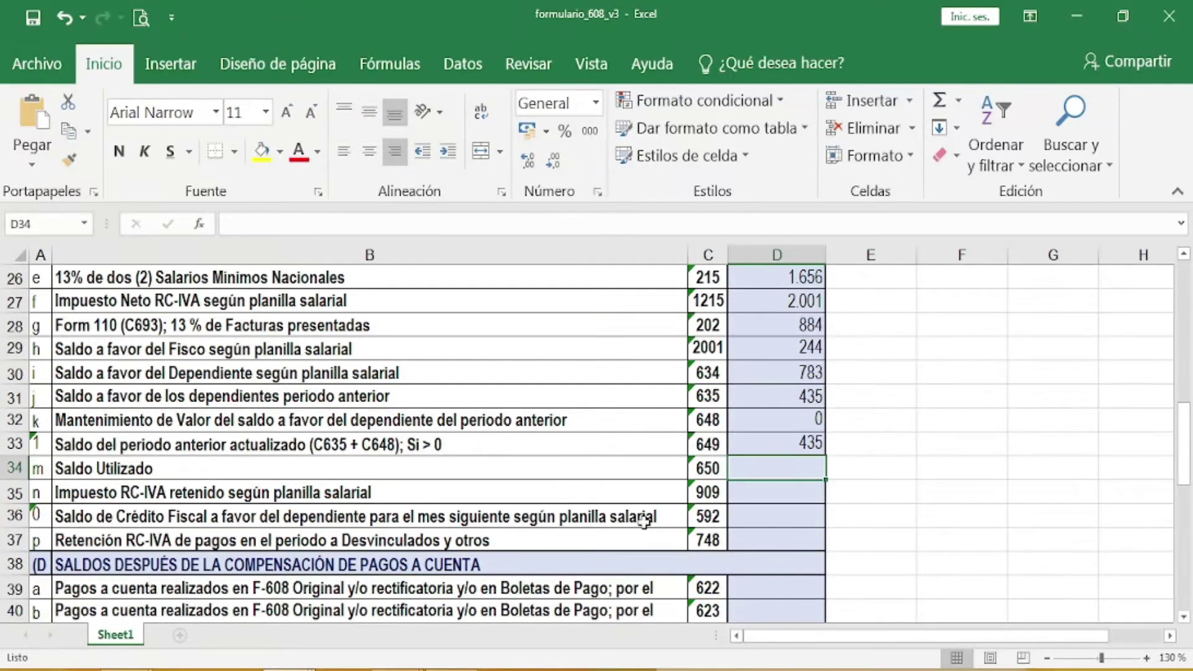
pyautogui.write('435')
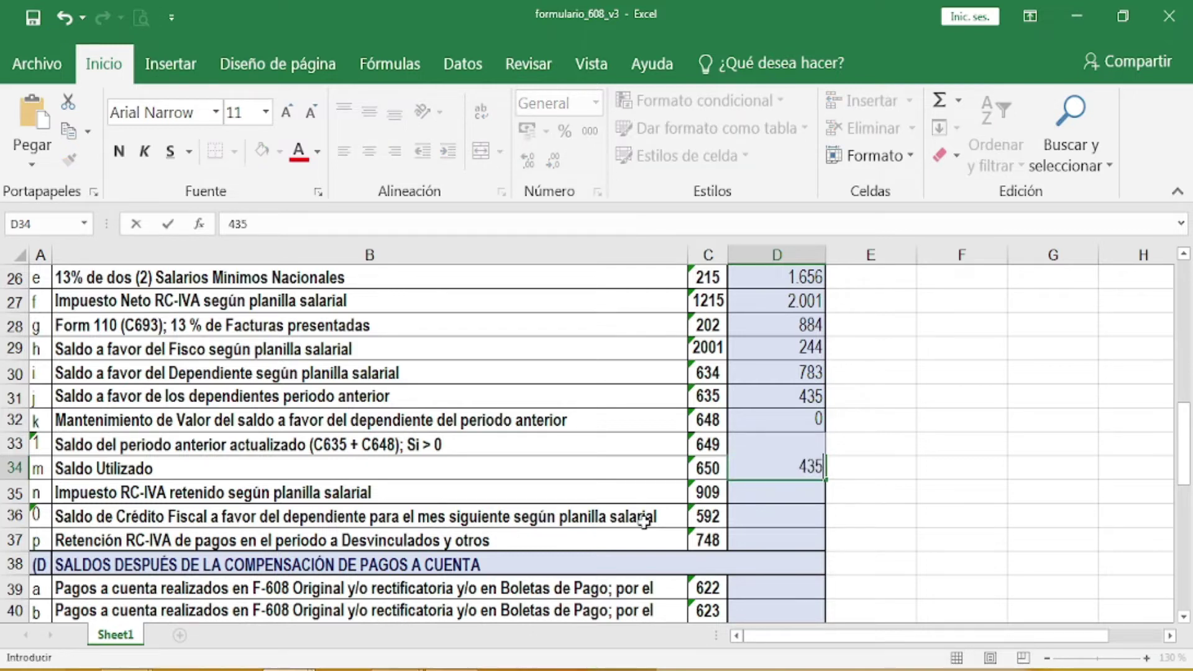
pyautogui.click(769, 491)
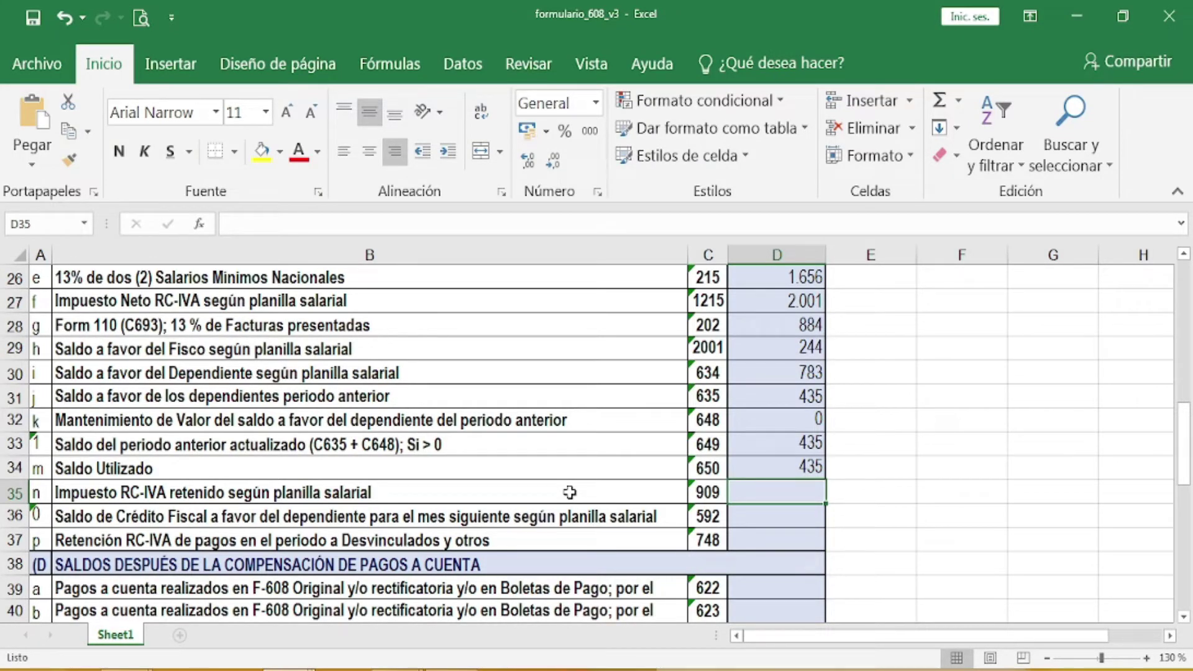
# Step: Enter 104 for code 909, 1.078 for code 592 and 0 for code 748
pyautogui.write('104')
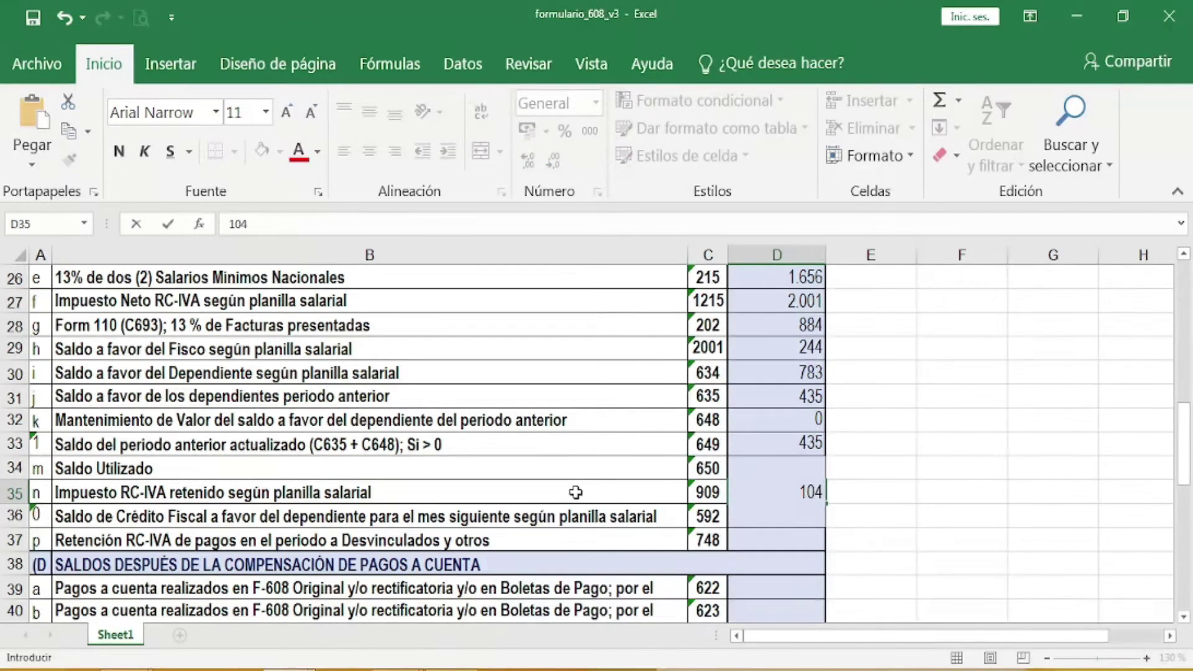
pyautogui.click(773, 537)
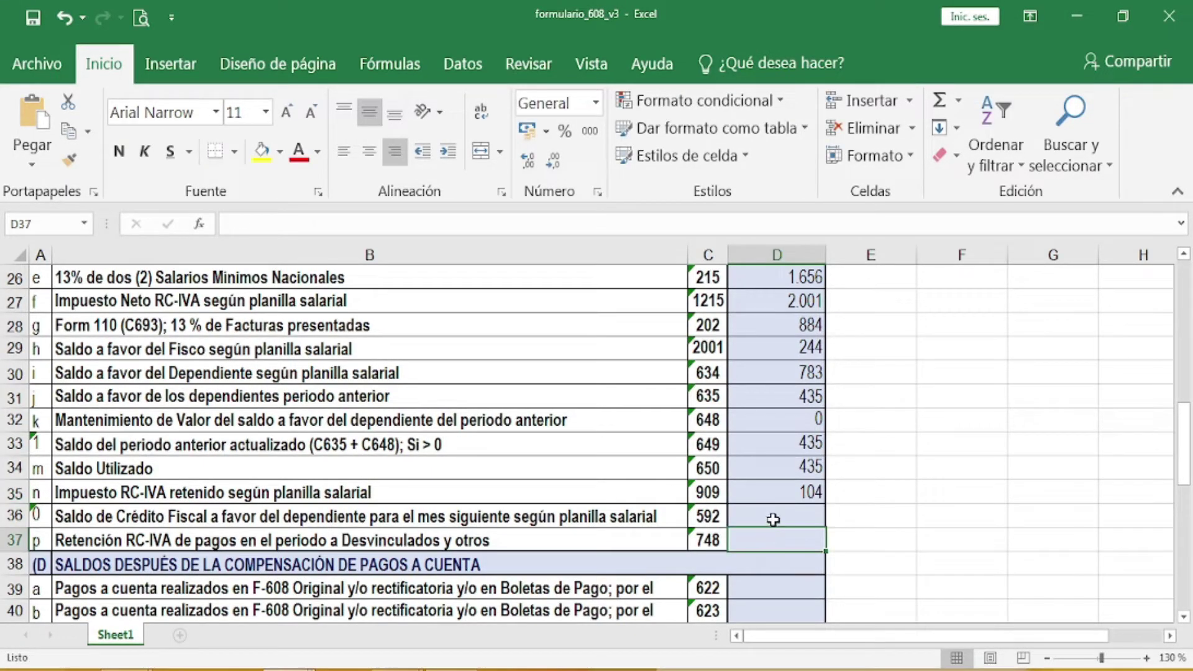
pyautogui.click(773, 519)
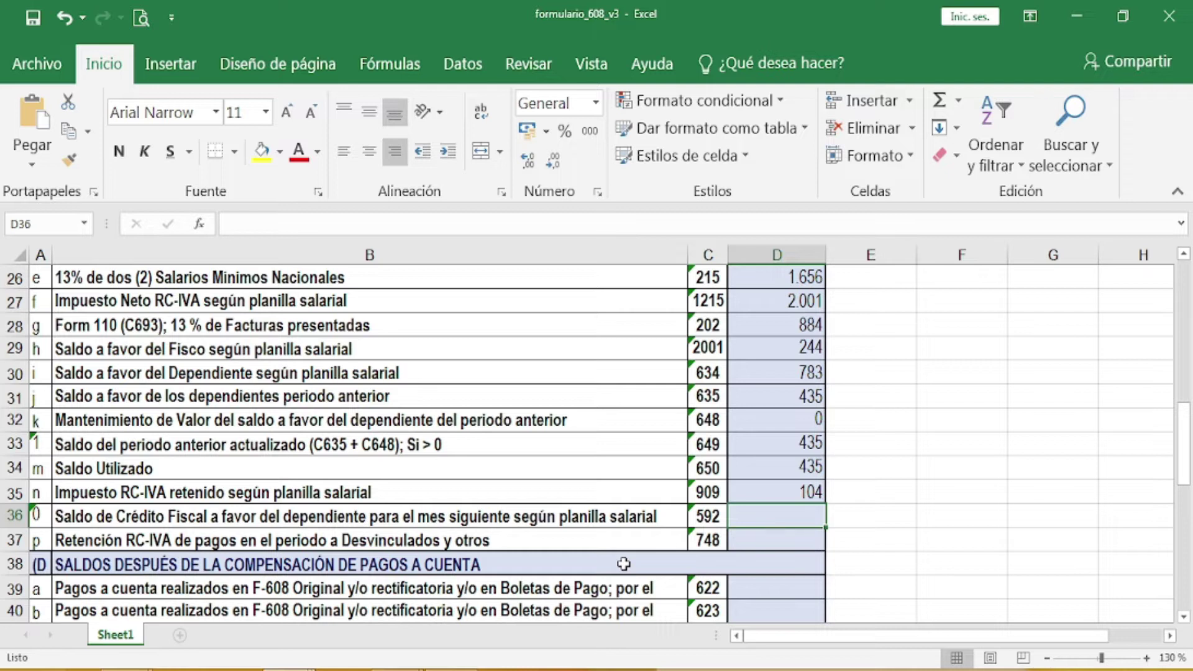
pyautogui.write('1')
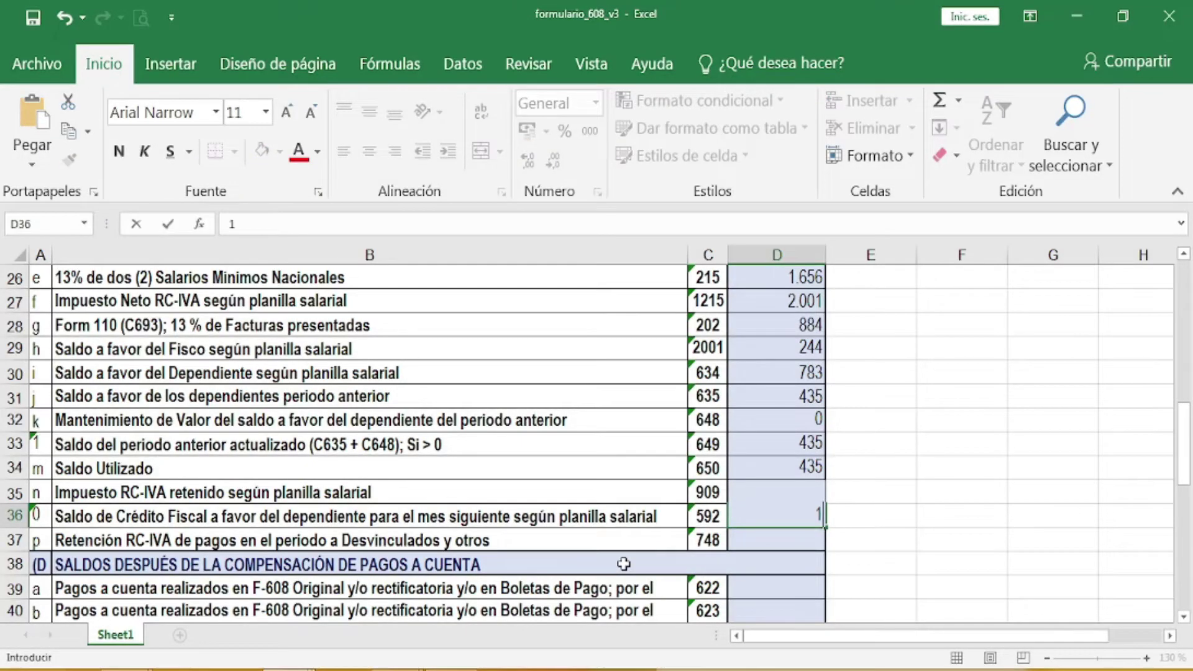
pyautogui.write('.078')
pyautogui.click(663, 541)
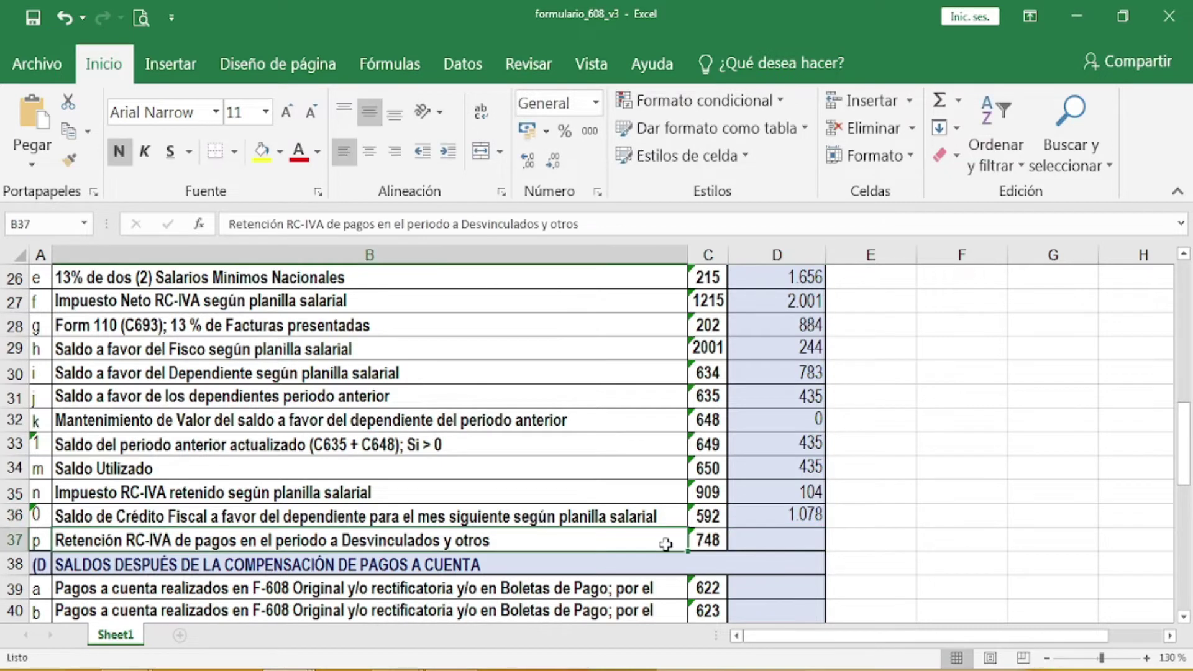
pyautogui.click(778, 538)
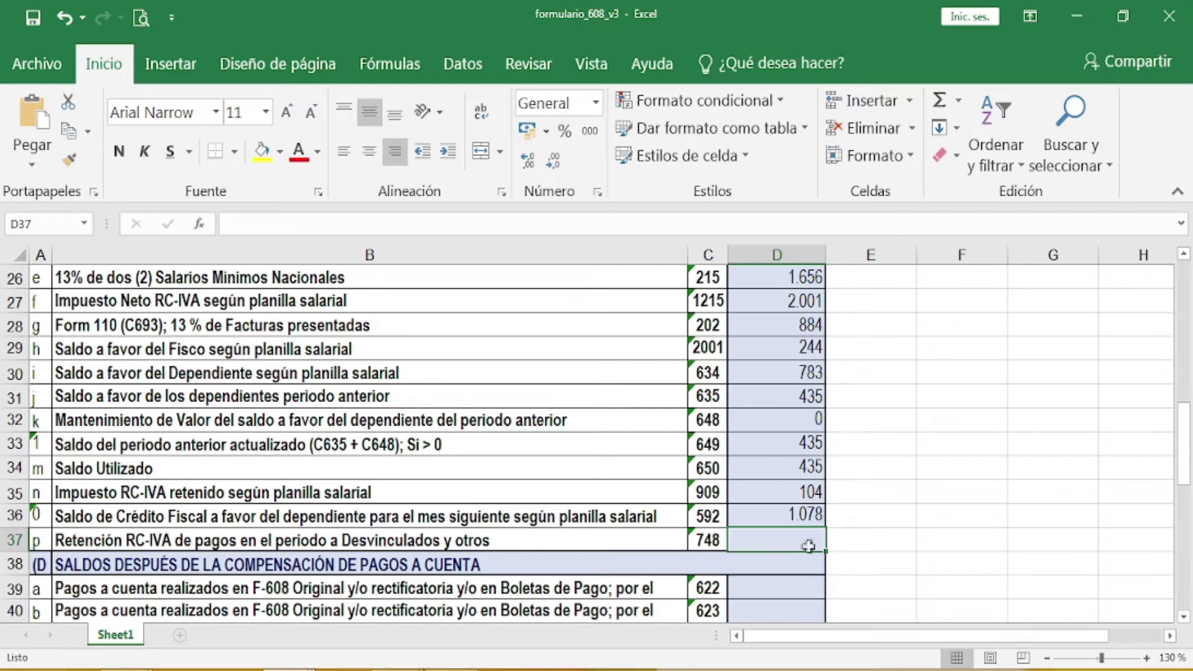
pyautogui.write('0')
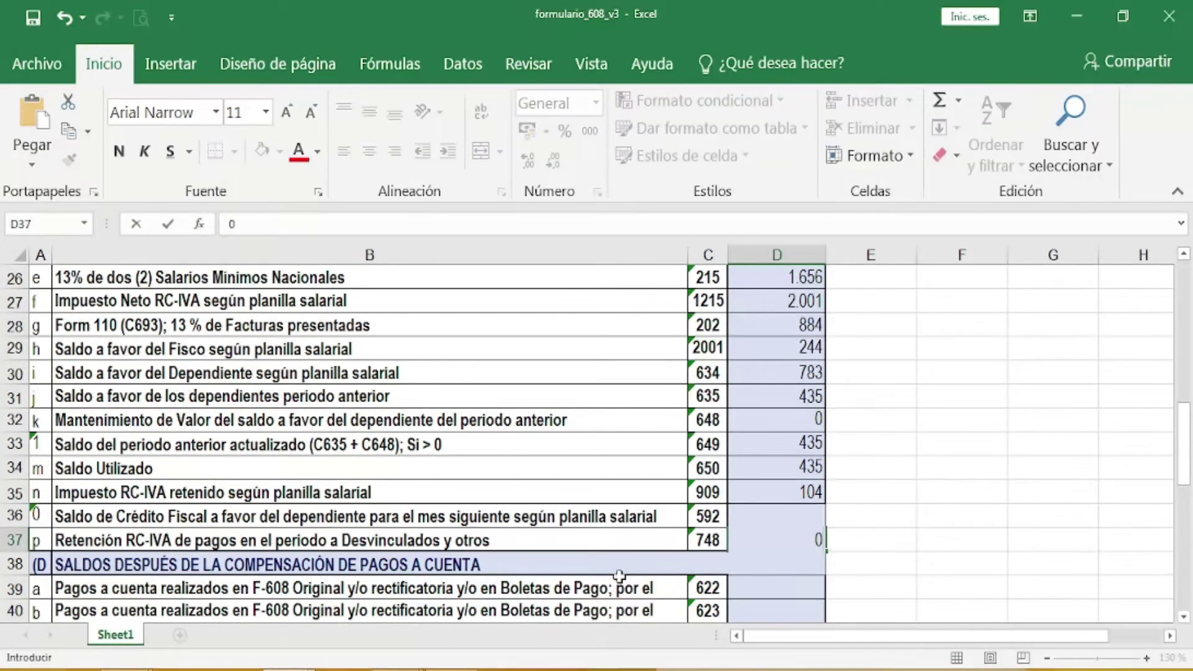
pyautogui.press('Return')
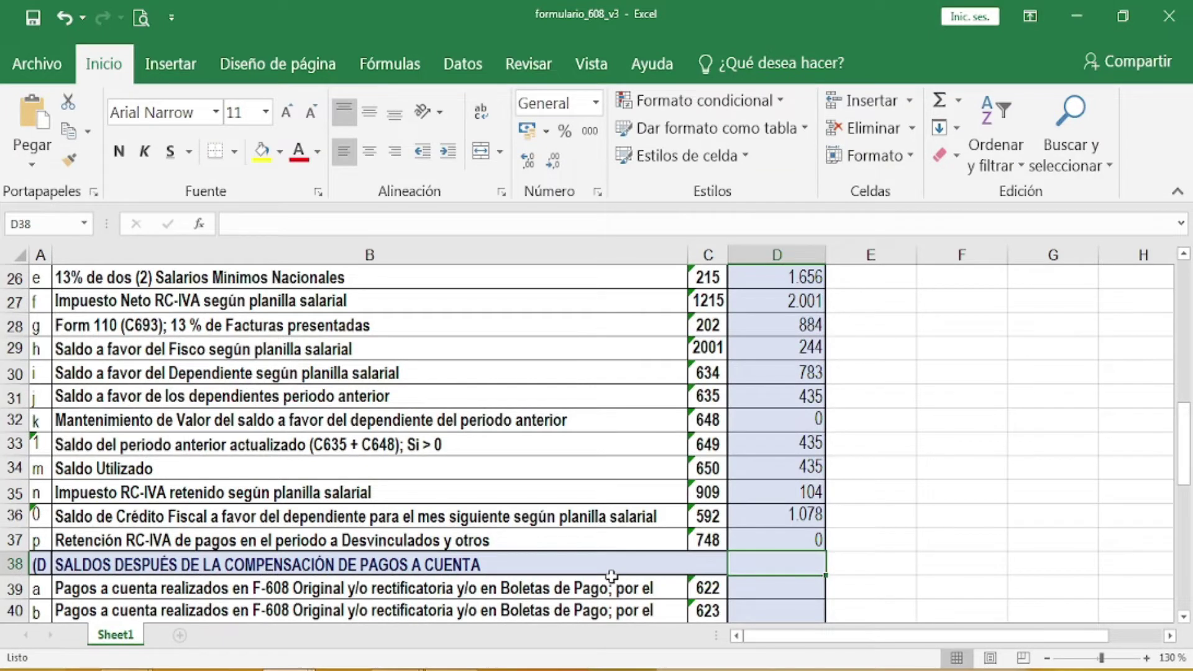
pyautogui.scroll(1, 611, 576)
pyautogui.scroll(2, 608, 576)
pyautogui.scroll(-2, 609, 579)
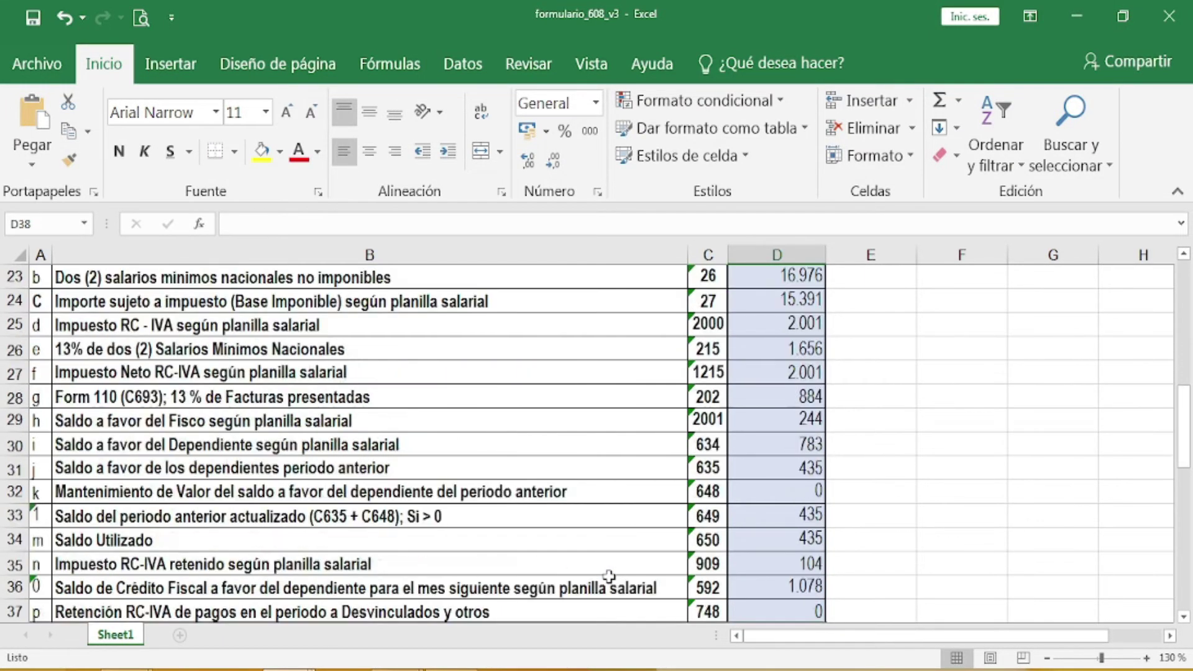
pyautogui.scroll(1, 621, 559)
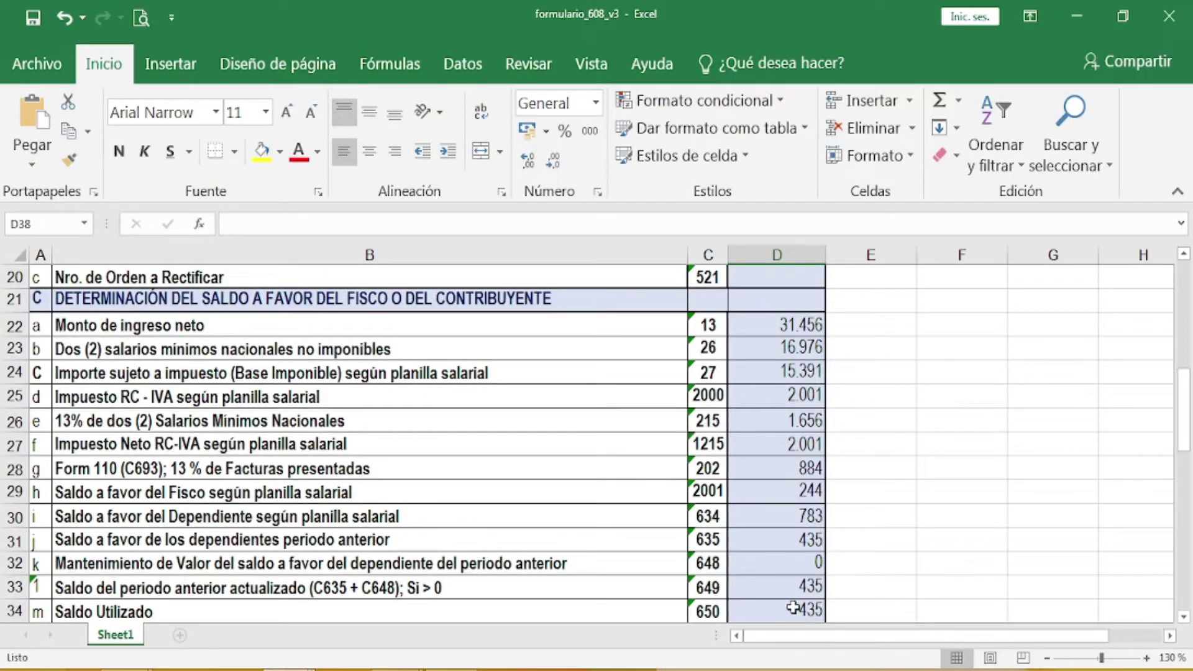
pyautogui.scroll(-2, 794, 605)
pyautogui.scroll(-2, 795, 603)
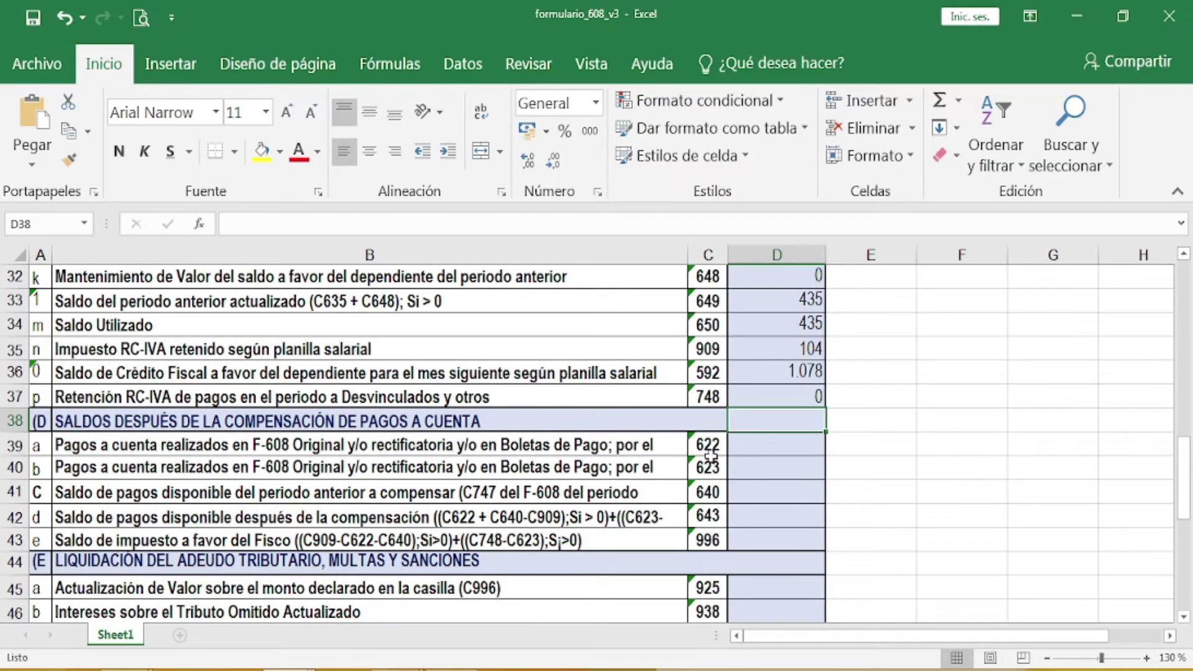
# Step: Fill cells D39 to D42 with 0 for codes 622, 623, 640 and 643
pyautogui.click(762, 447)
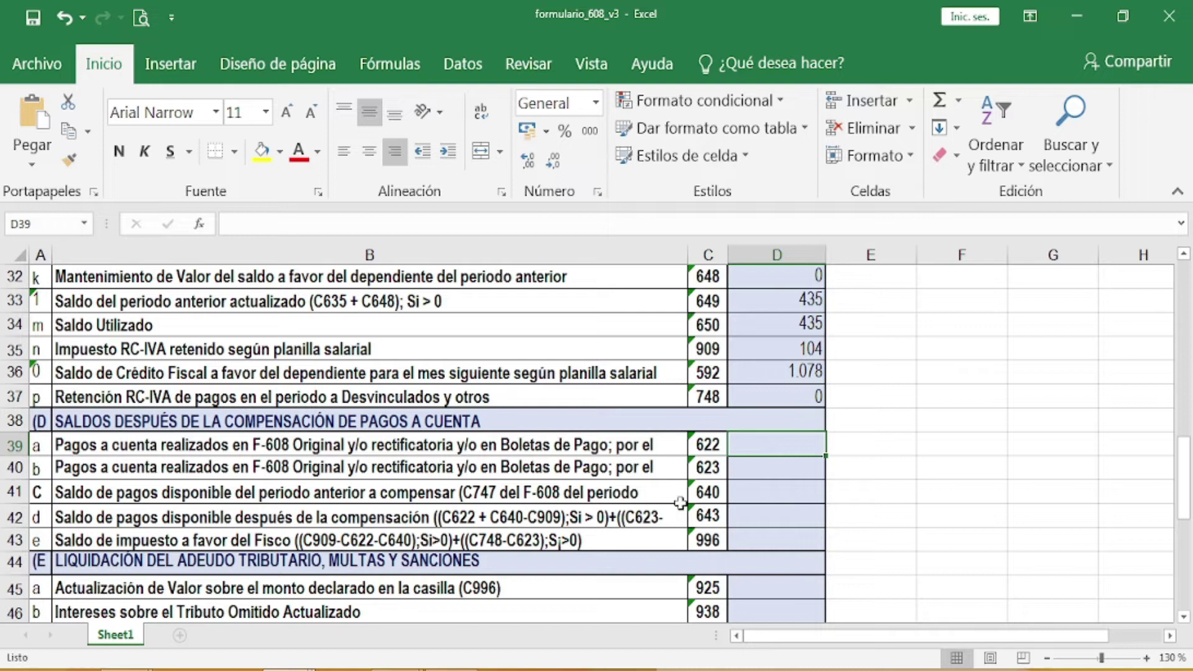
pyautogui.write('0')
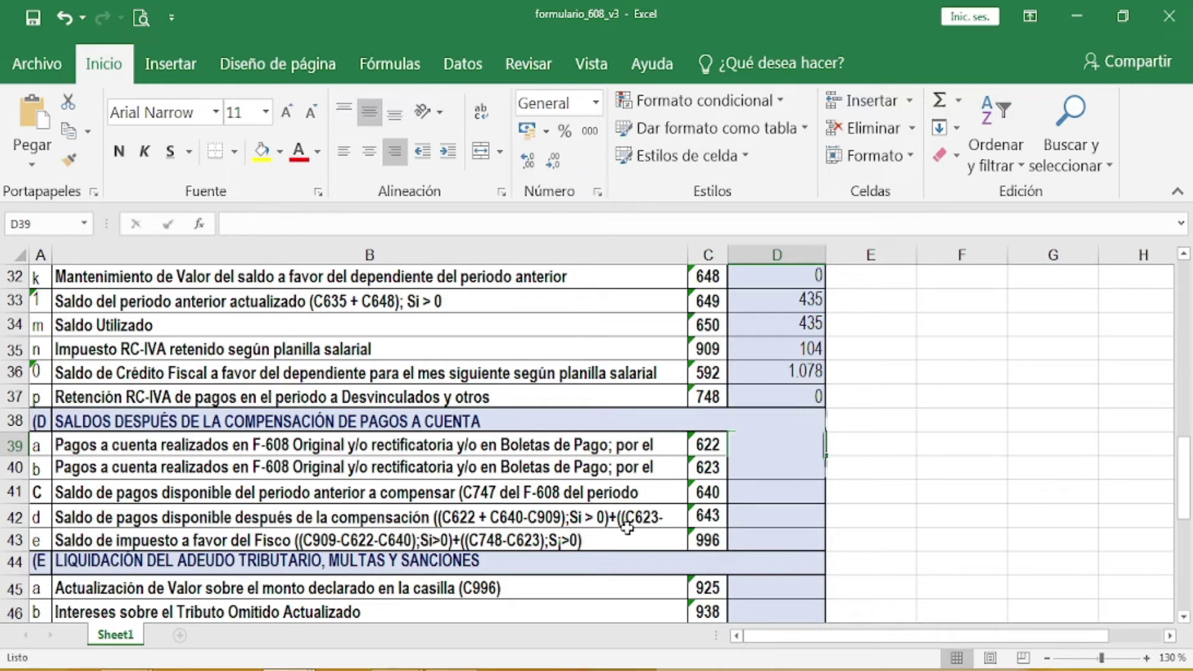
pyautogui.press('Return')
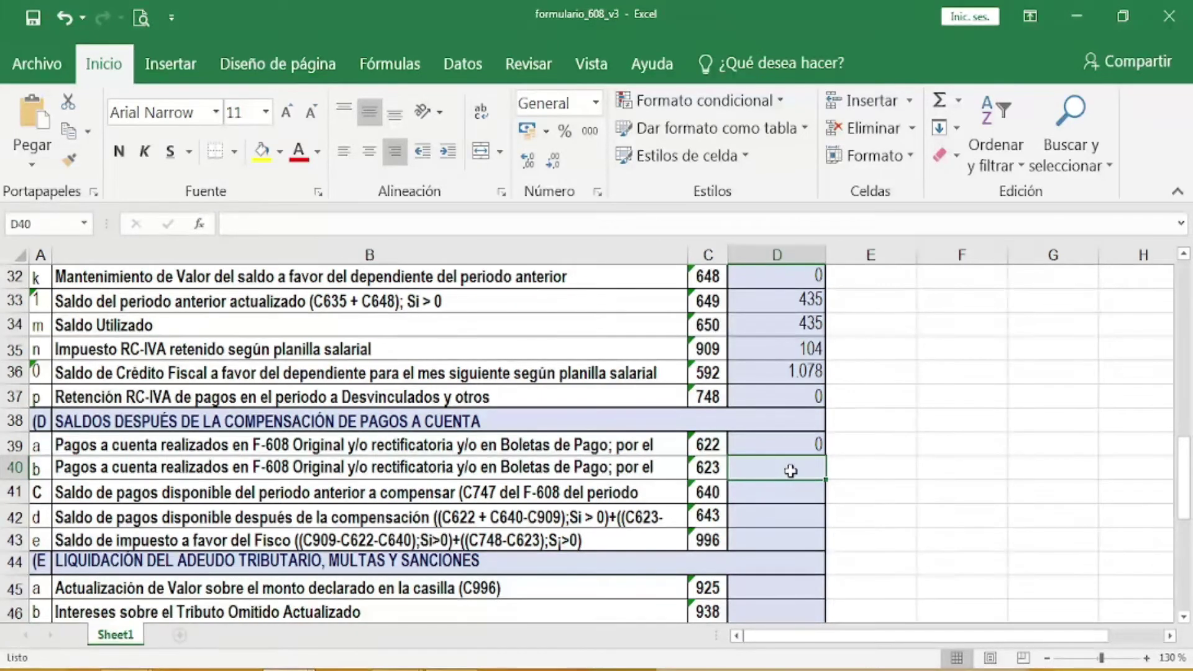
pyautogui.write('0')
pyautogui.press('Return')
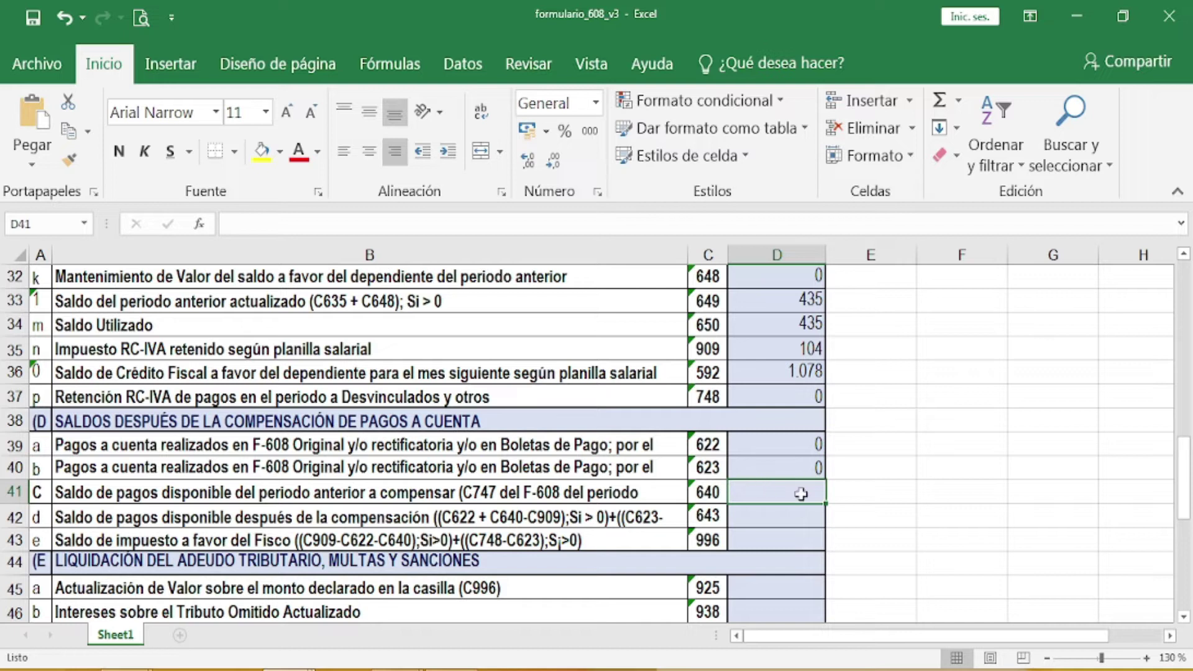
pyautogui.write('0')
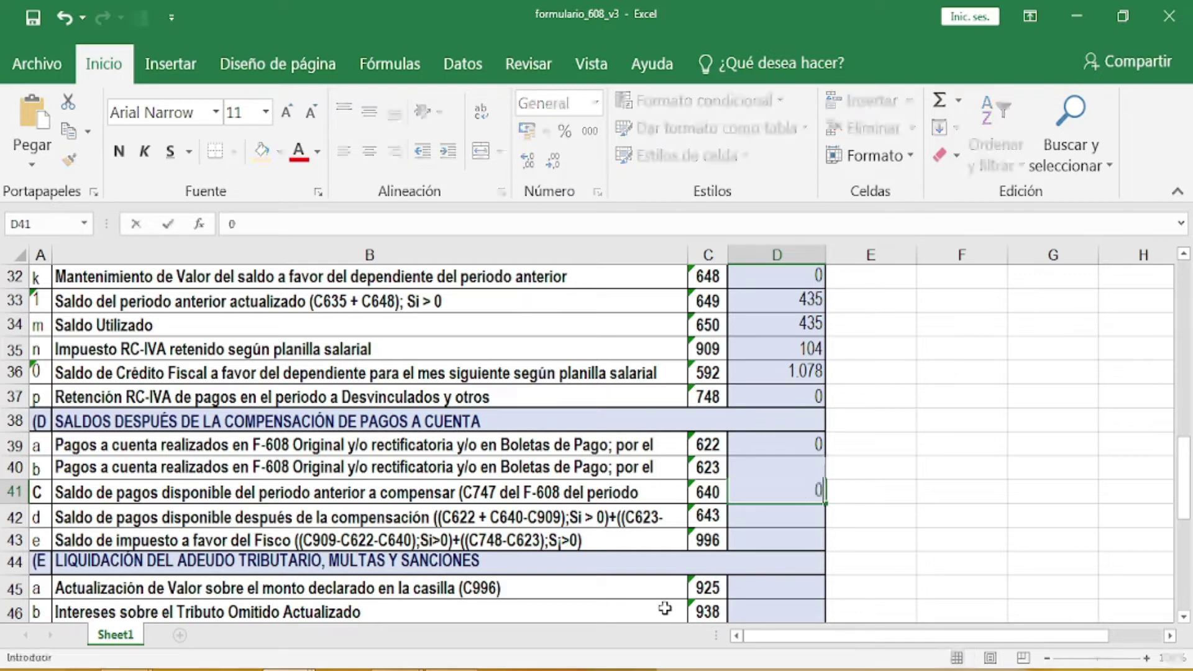
pyautogui.press('Return')
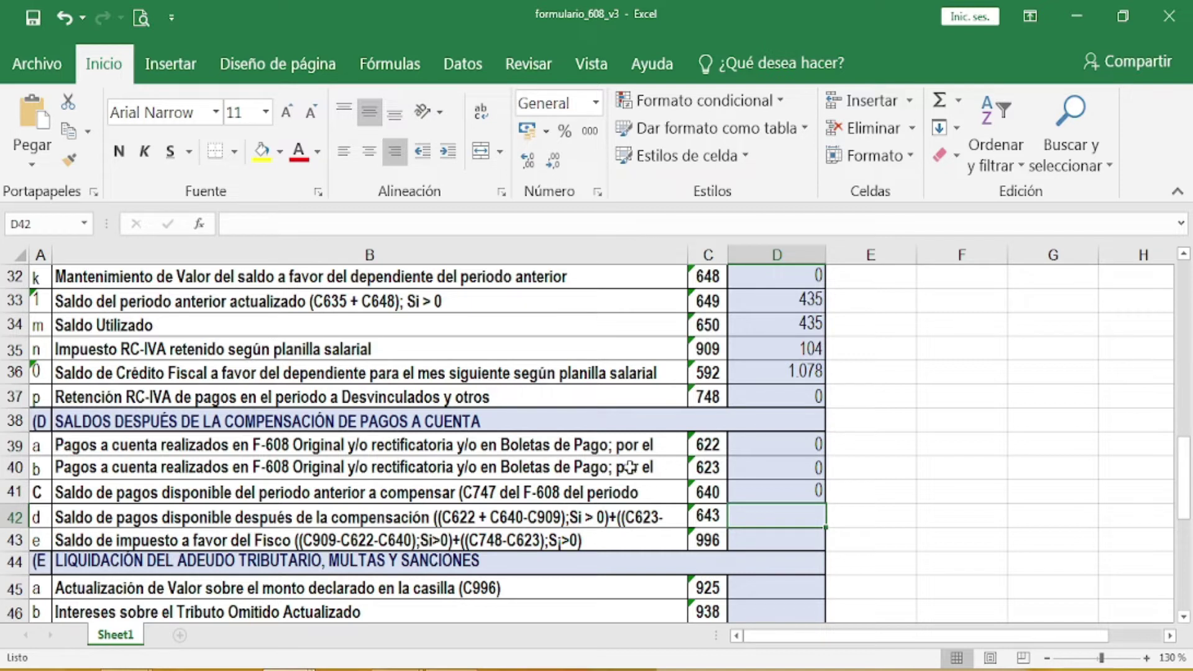
pyautogui.write('0')
pyautogui.click(793, 538)
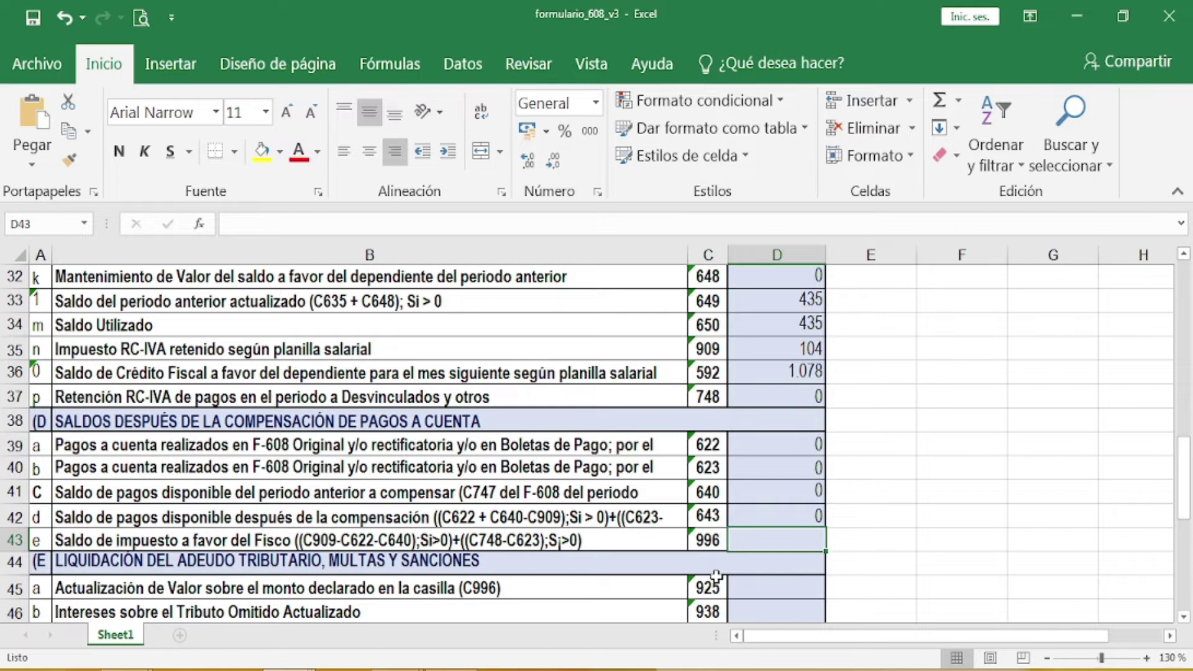
# Step: Enter 104 in cell D43 as box 996, the tax balance in favour of the Fisco
pyautogui.write('104')
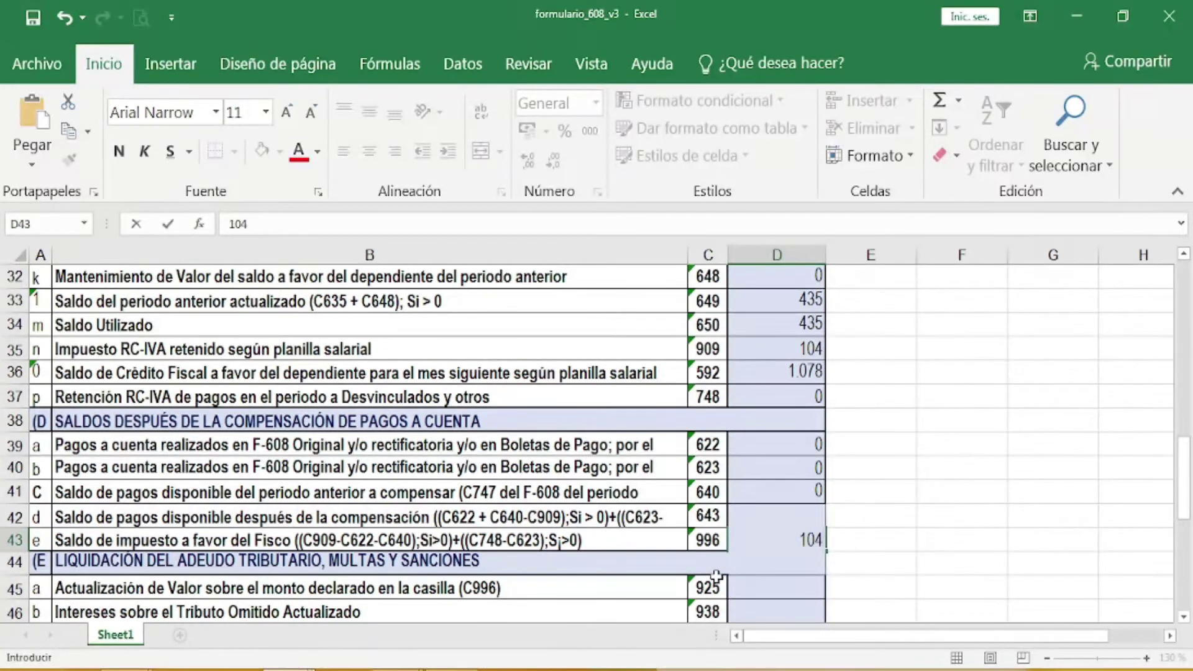
pyautogui.press('Return')
pyautogui.scroll(-2, 658, 593)
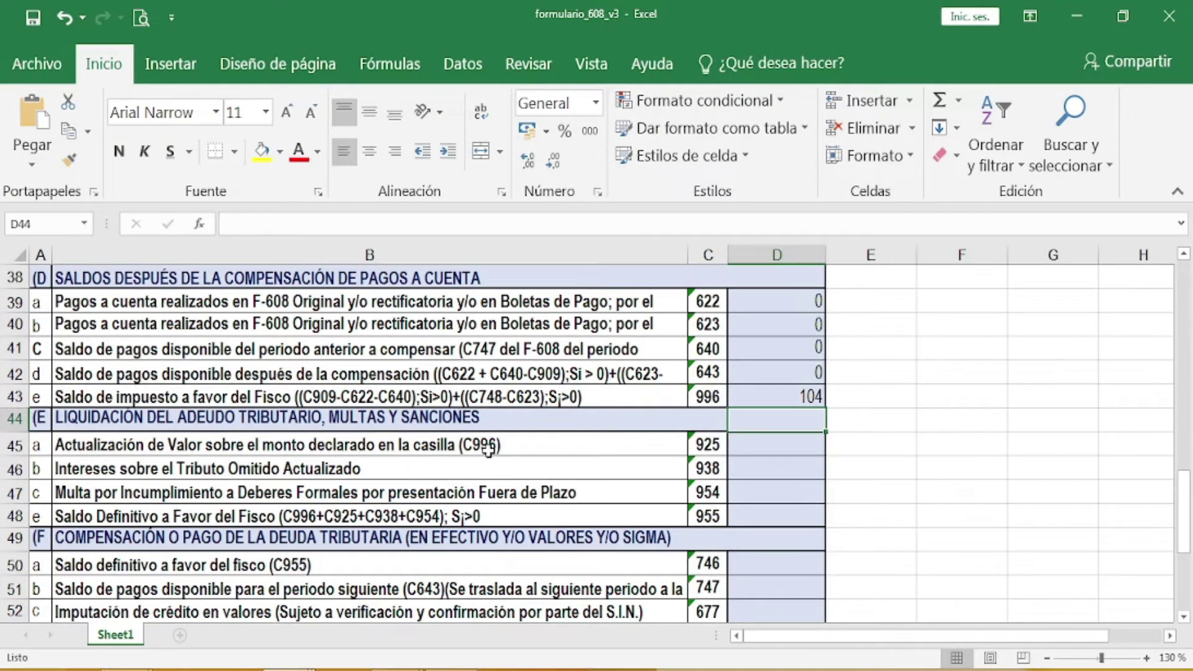
# Step: Enter 0 in cells D45, D46 and D47 for boxes 925, 938 and 954
pyautogui.click(776, 453)
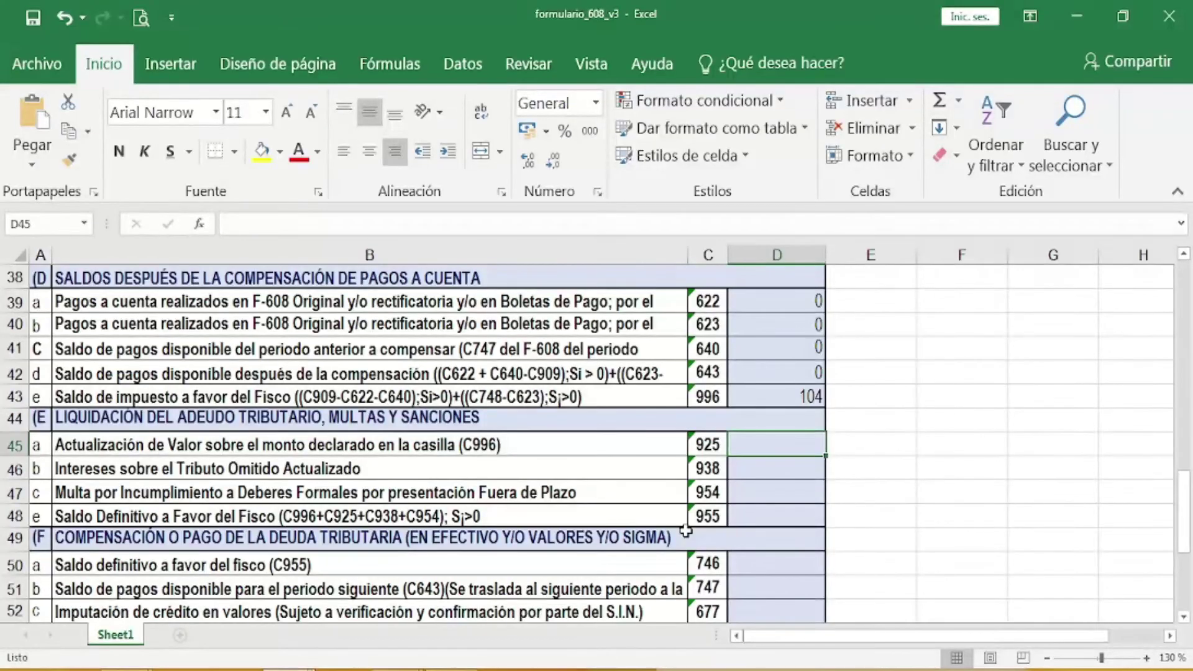
pyautogui.write('0')
pyautogui.press('Return')
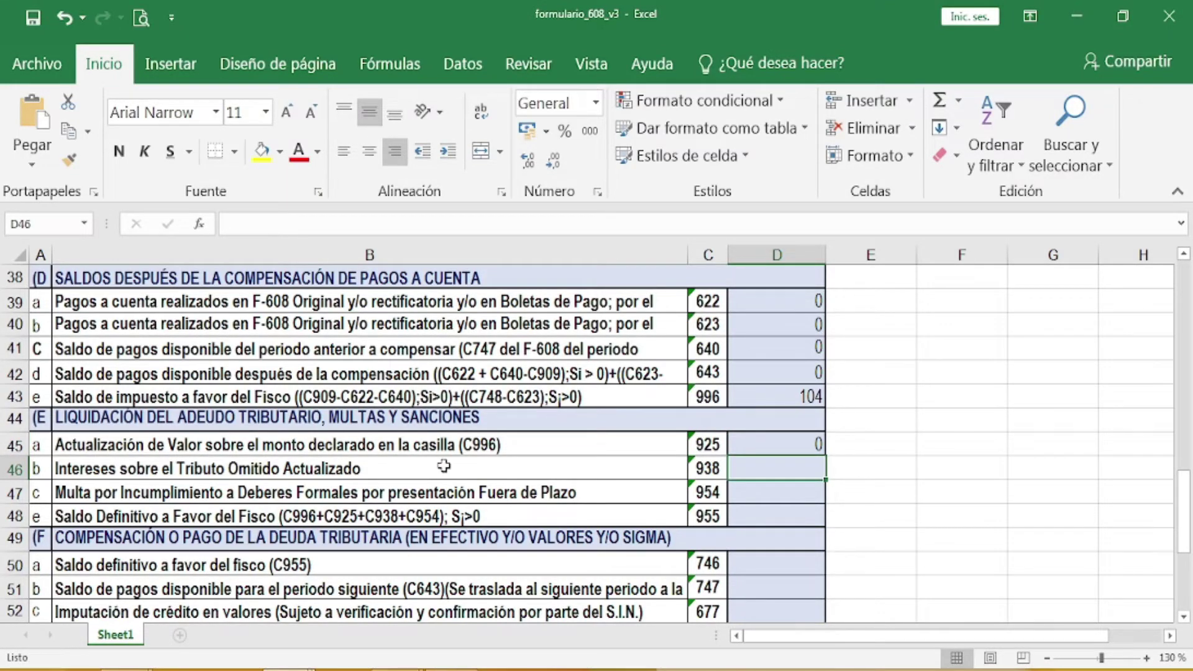
pyautogui.write('0')
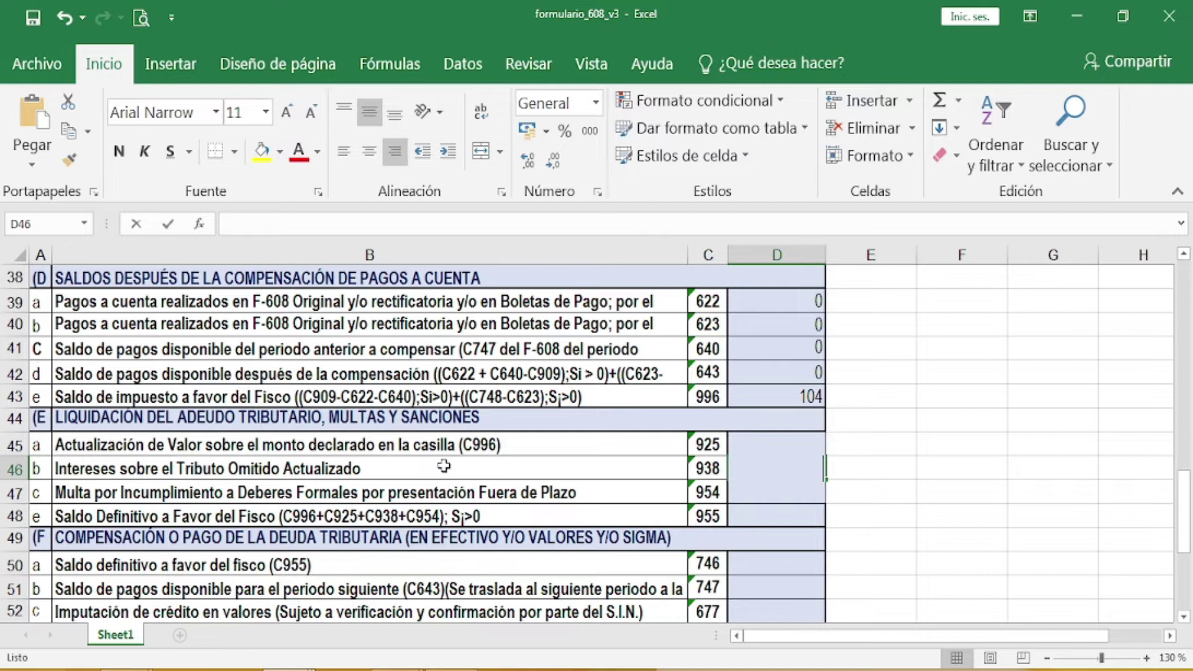
pyautogui.press('Return')
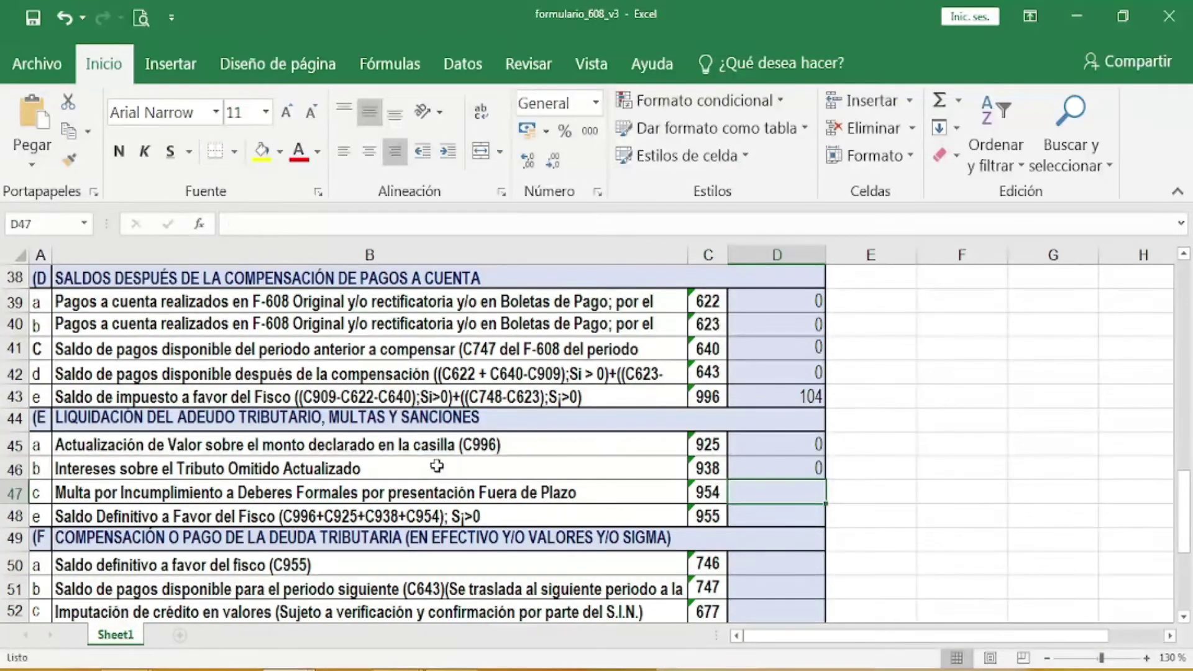
pyautogui.write('0')
pyautogui.press('Return')
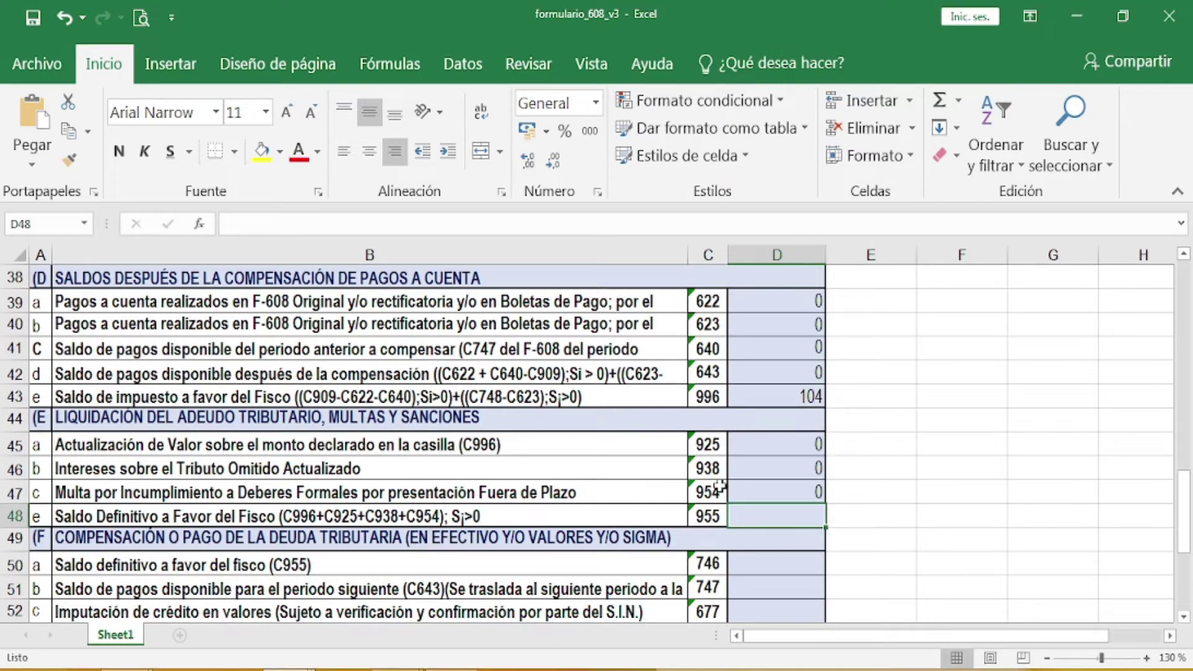
# Step: Enter 104 in cell D48 as box 955, the final balance owed to the Fisco
pyautogui.doubleClick(788, 516)
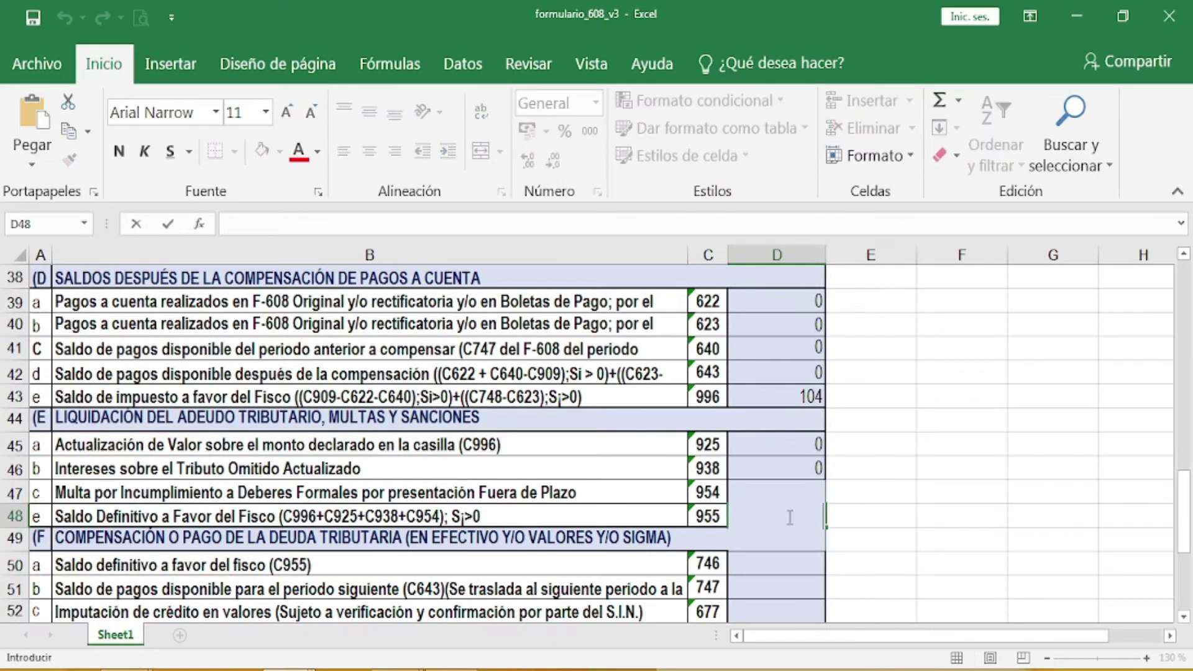
pyautogui.click(753, 477)
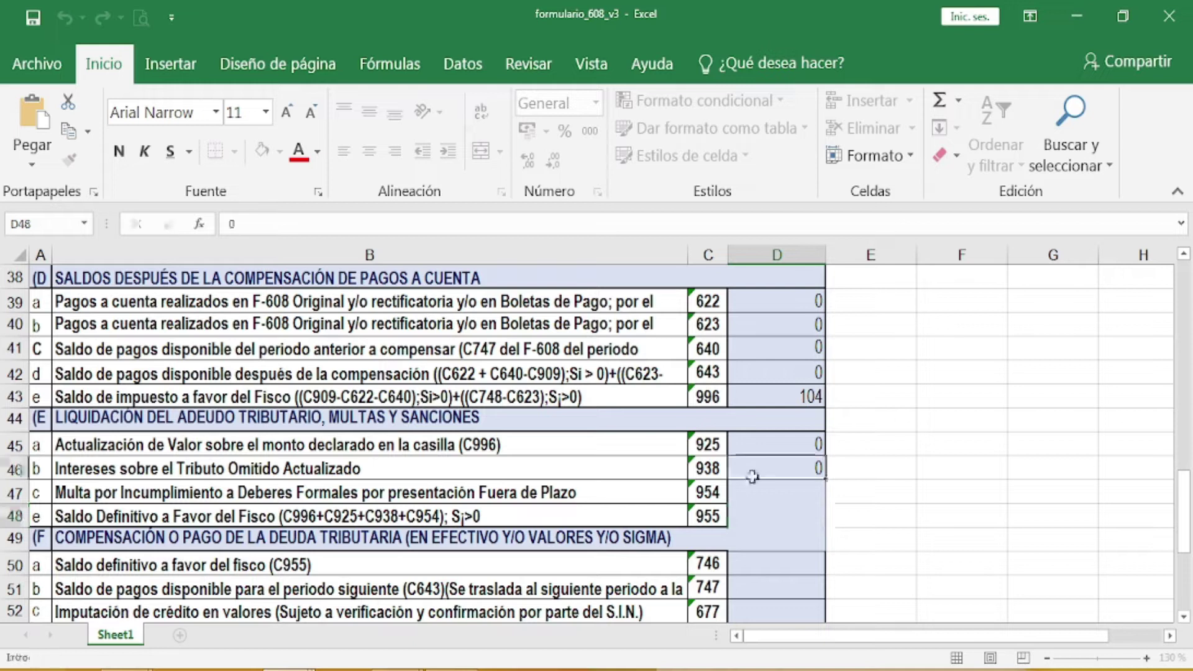
pyautogui.click(761, 514)
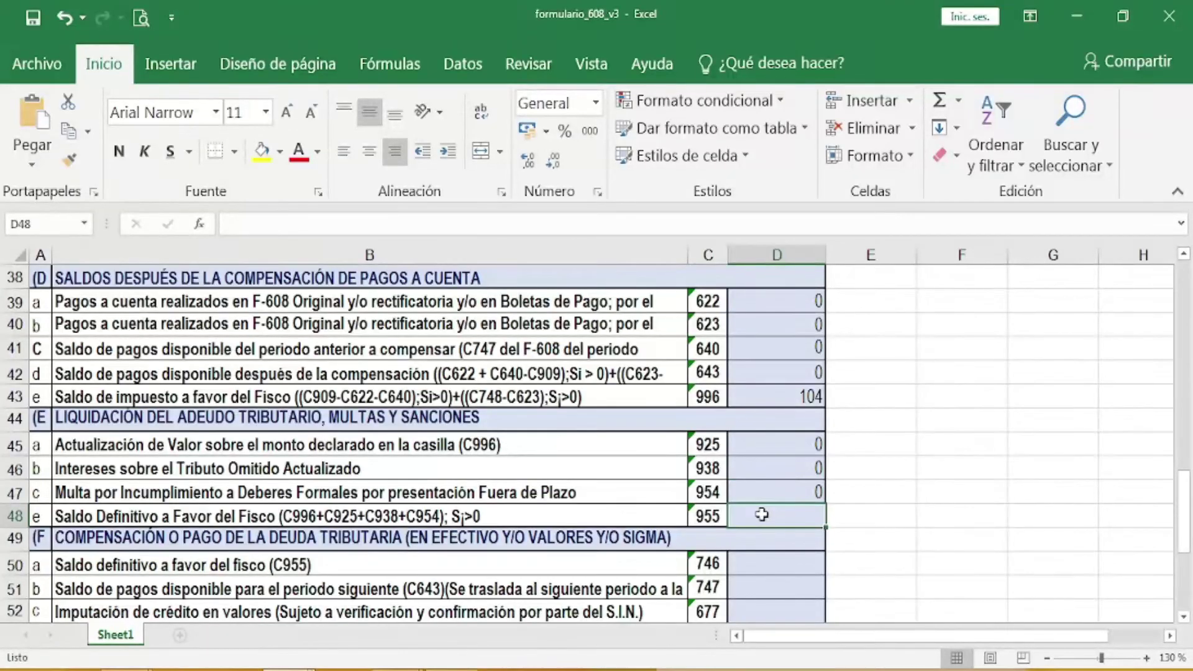
pyautogui.doubleClick(762, 514)
pyautogui.write('104')
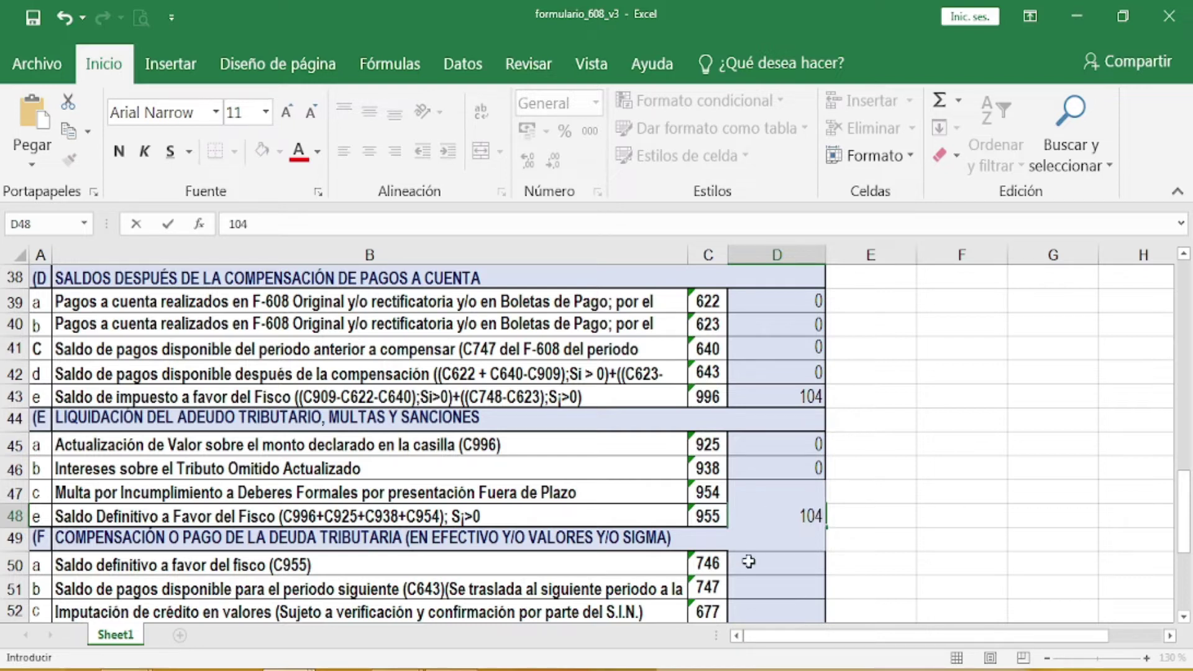
pyautogui.click(780, 563)
# Step: Enter 104 in cell D50 for box 746
pyautogui.scroll(-2, 721, 546)
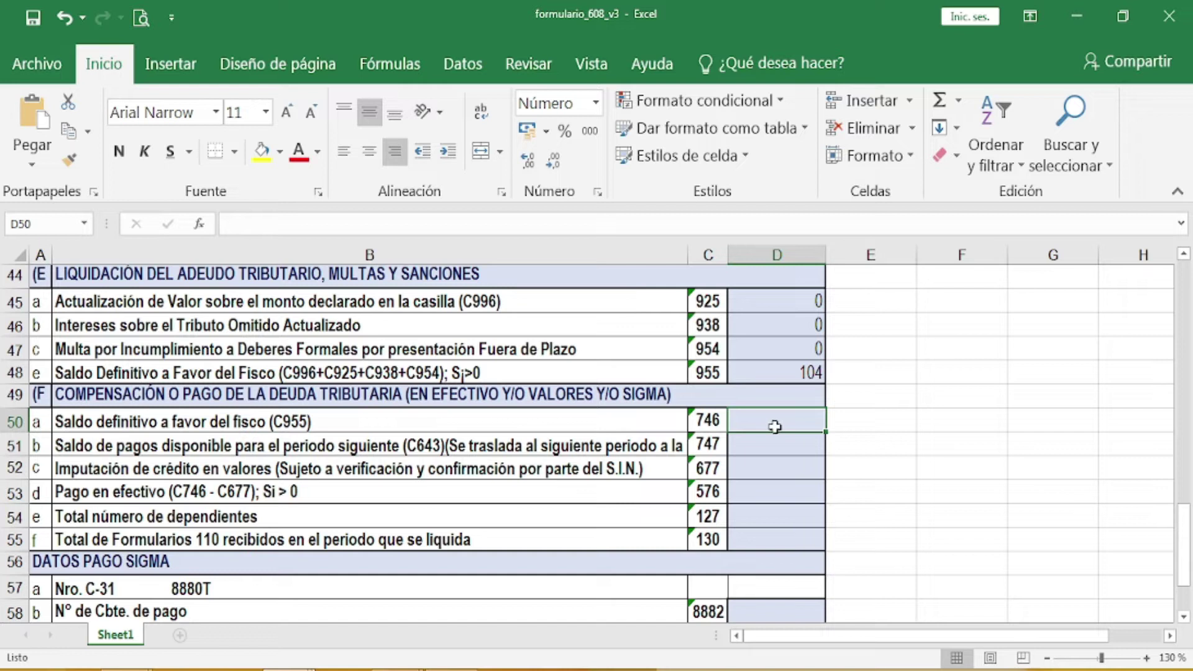
pyautogui.write('104')
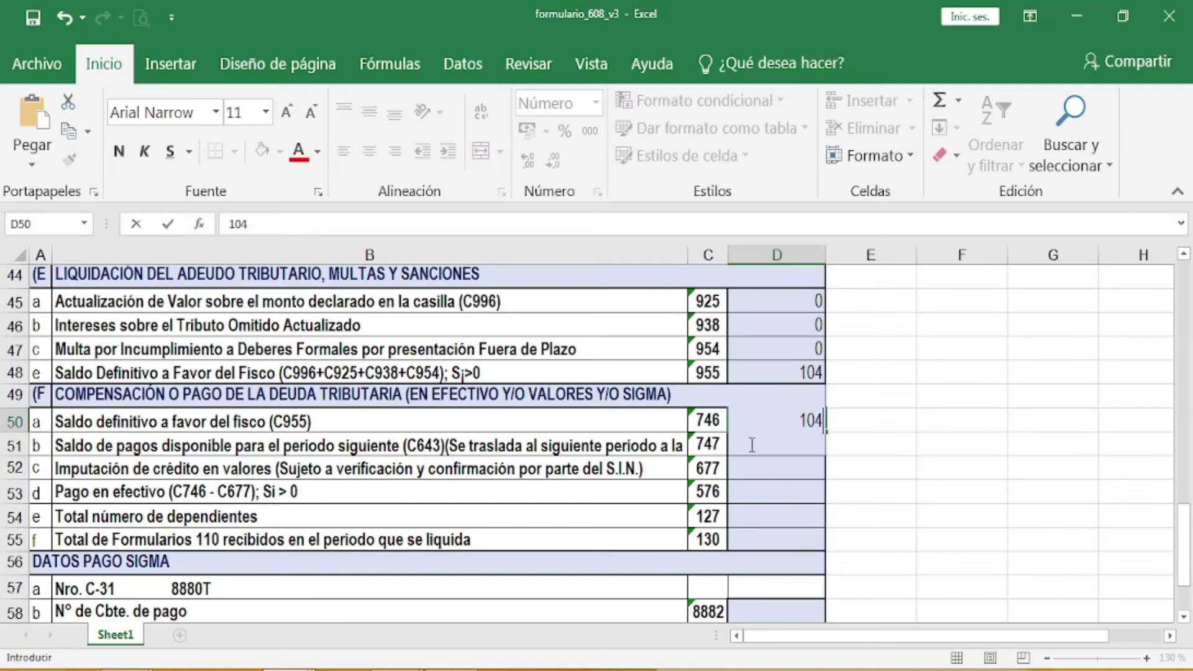
pyautogui.click(756, 471)
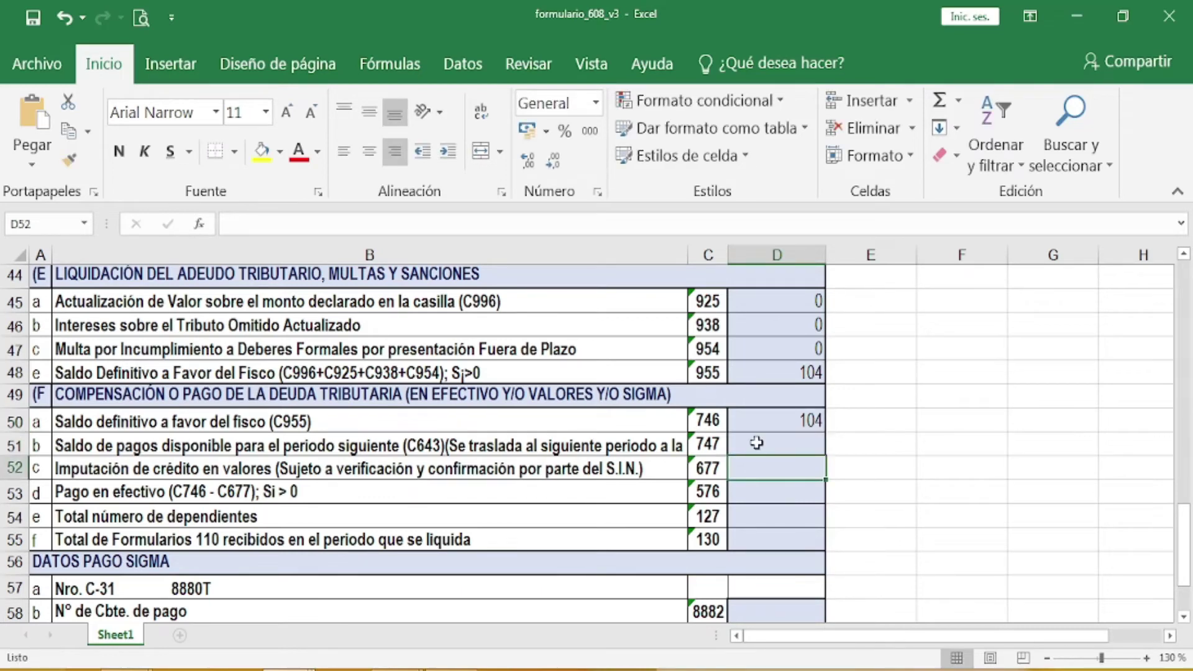
# Step: Enter 0 in cells D51 and D52 for boxes 747 and 677
pyautogui.click(756, 443)
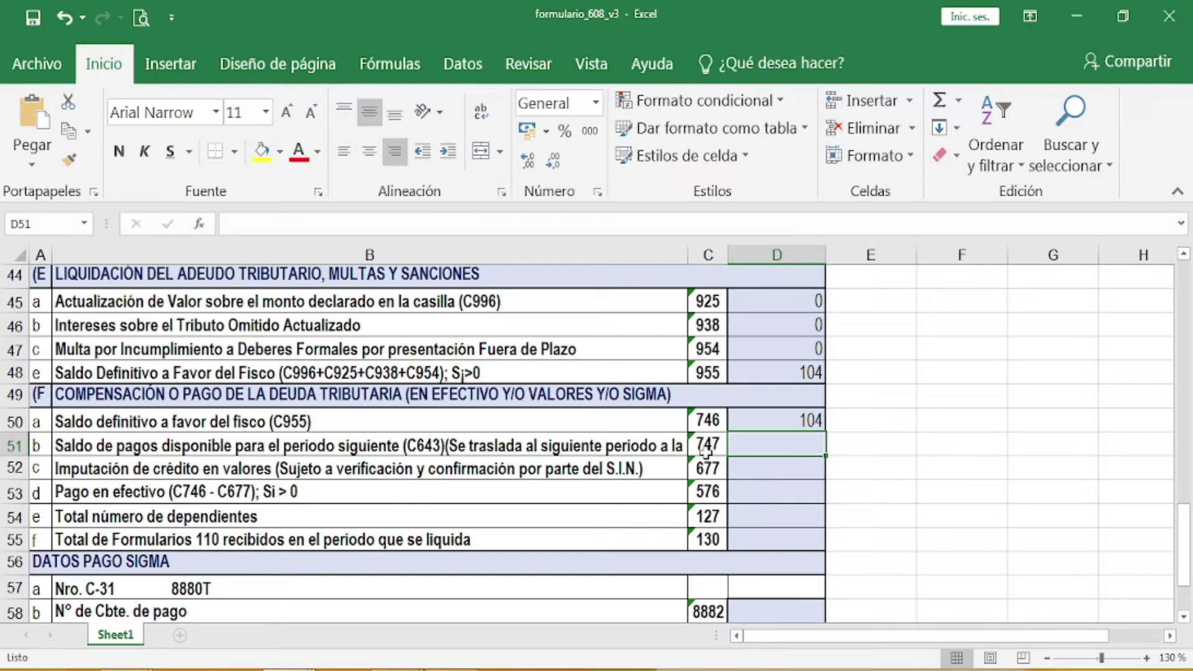
pyautogui.scroll(3, 642, 463)
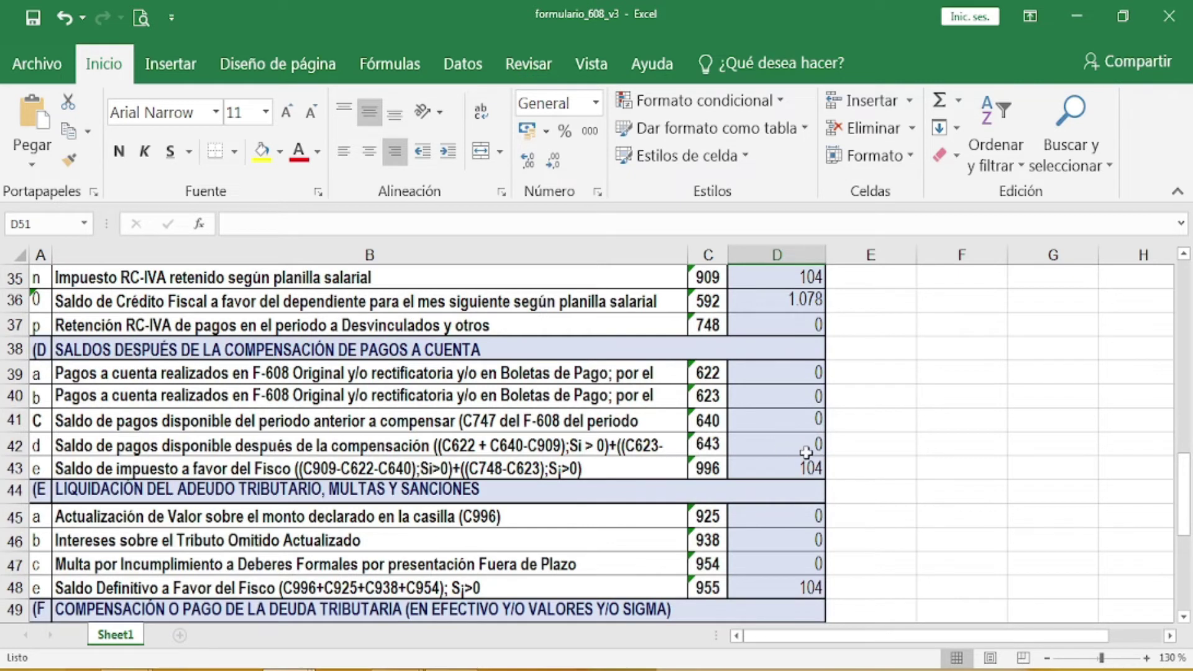
pyautogui.scroll(-3, 806, 452)
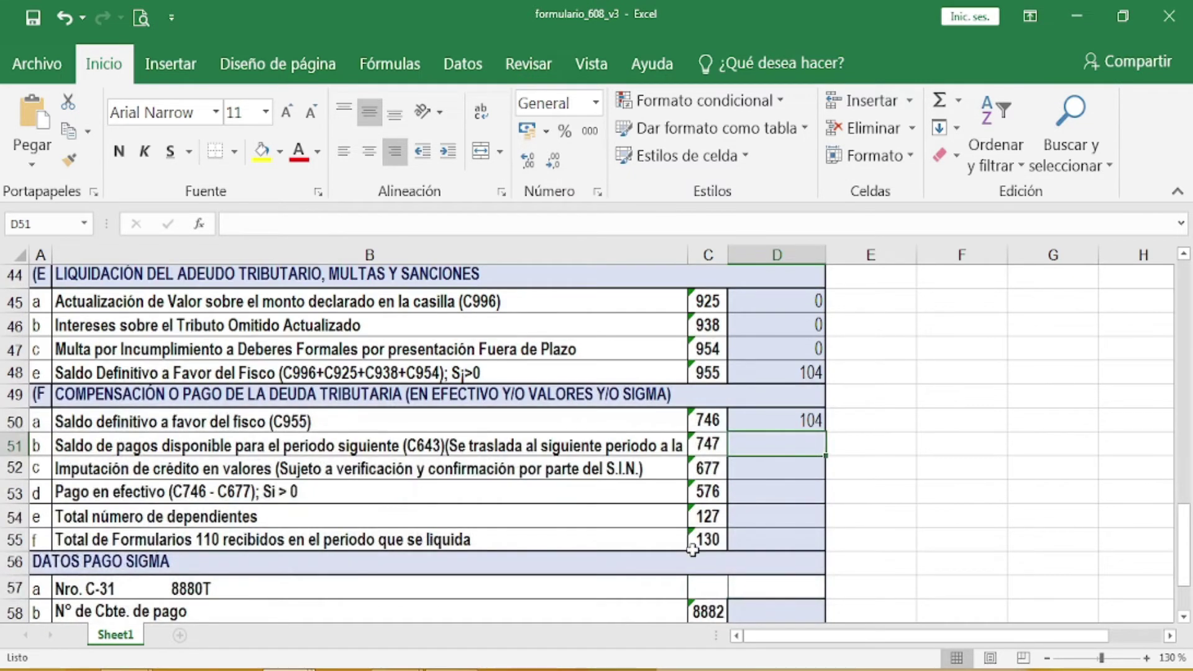
pyautogui.write('0')
pyautogui.press('Return')
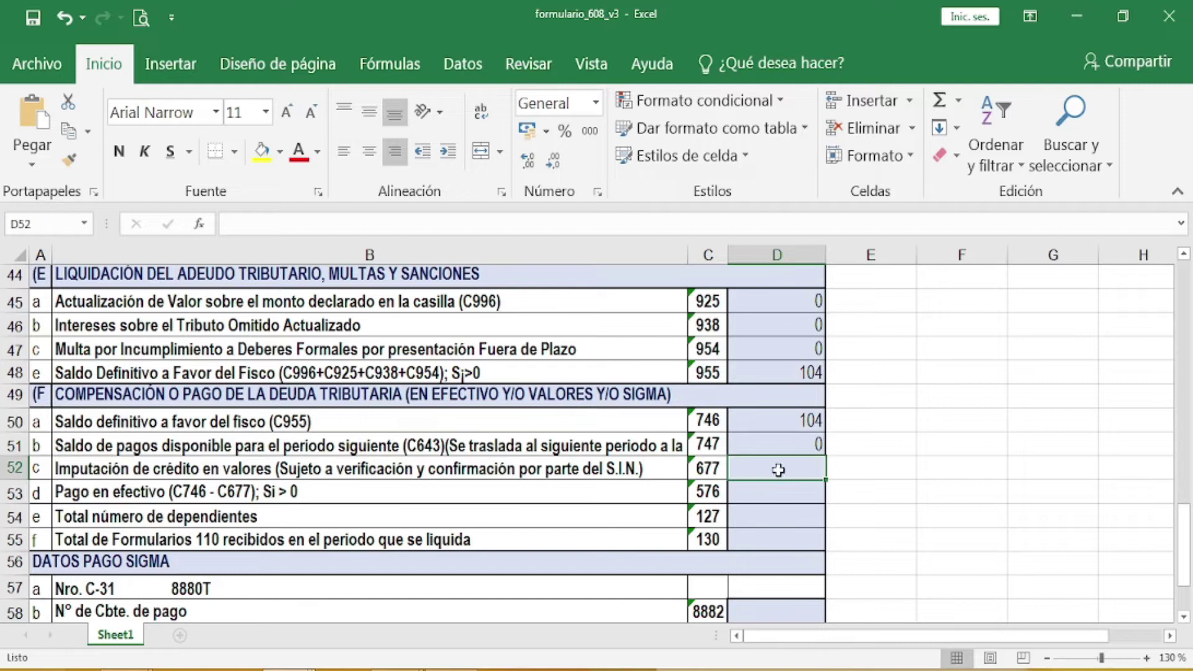
pyautogui.write('0')
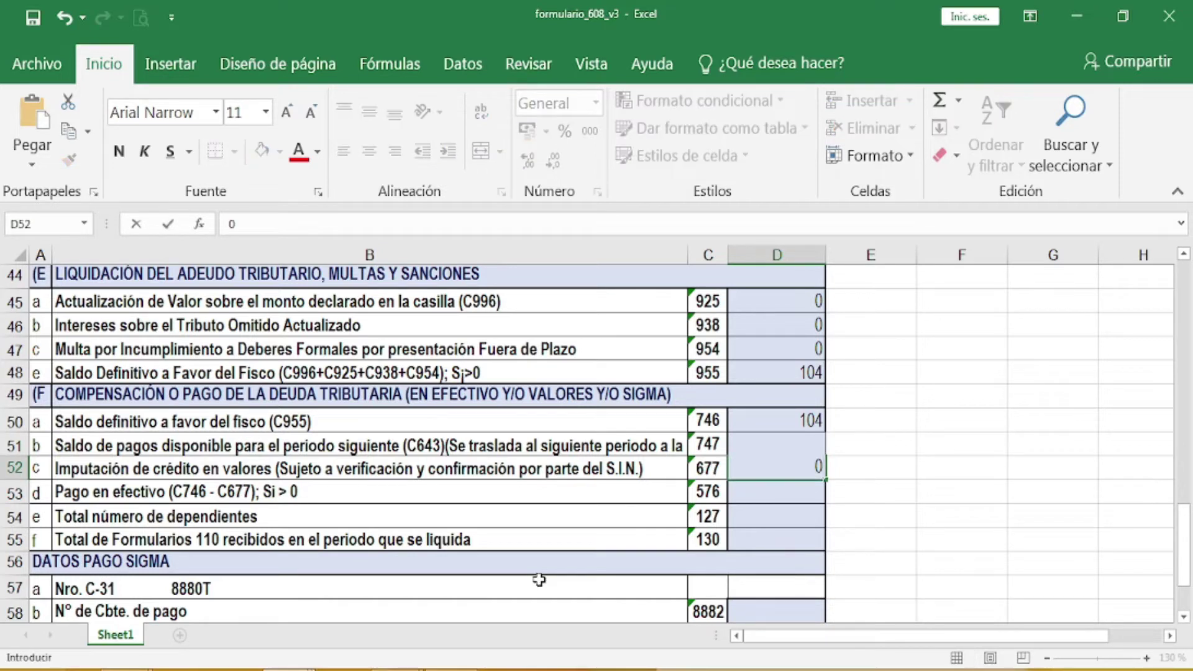
pyautogui.press('Return')
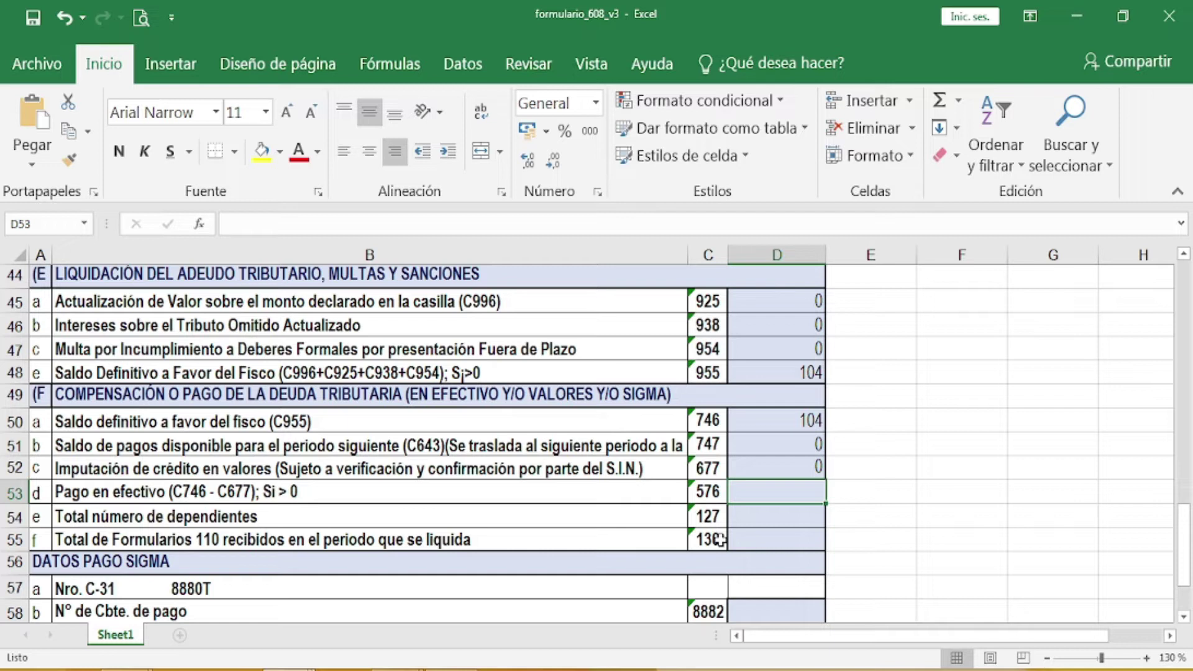
# Step: Enter 104 as the cash payment in box 576 and 4 dependents in box 127
pyautogui.write('104')
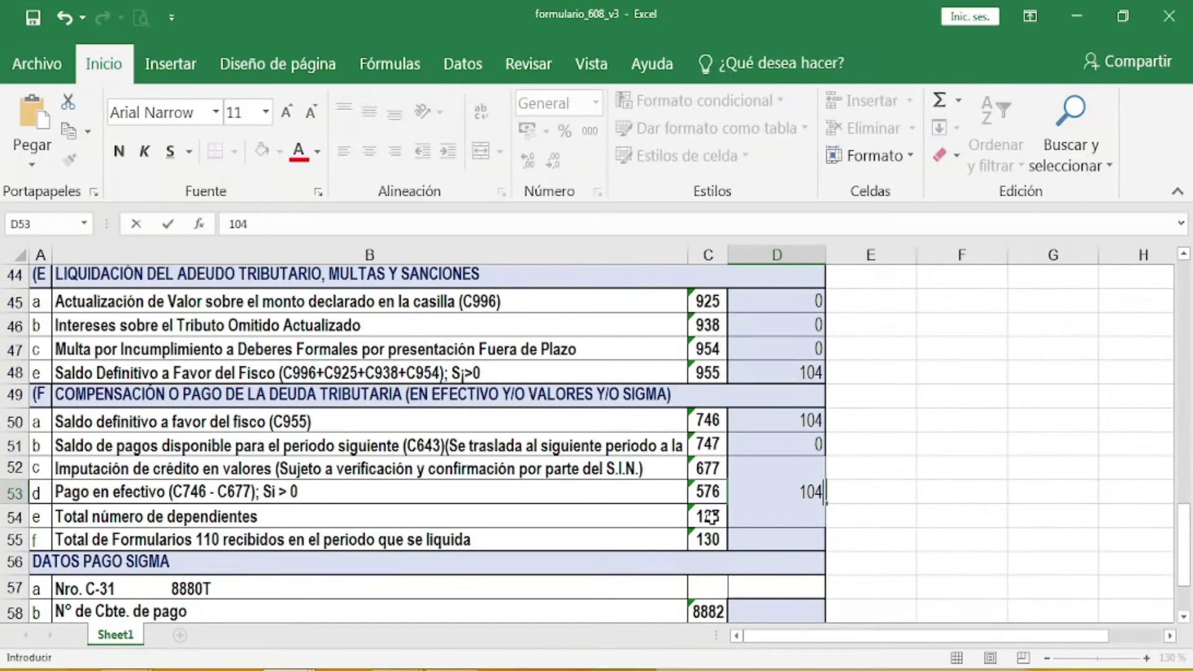
pyautogui.click(766, 545)
pyautogui.click(764, 521)
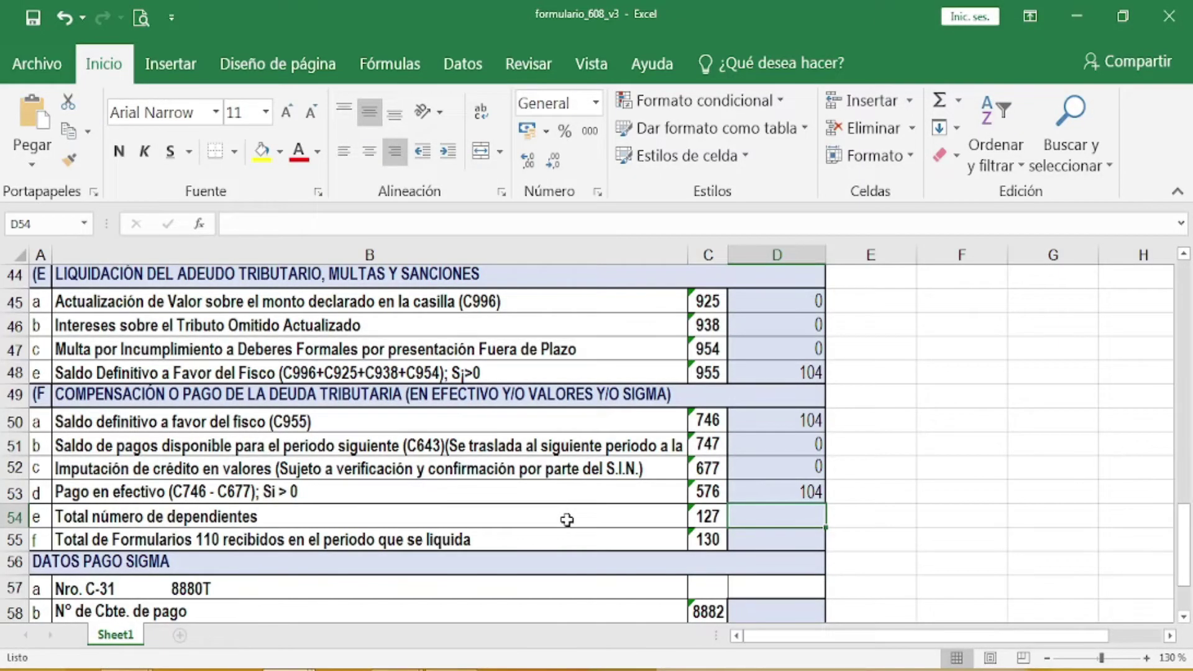
pyautogui.moveTo(364, 619)
pyautogui.write('4')
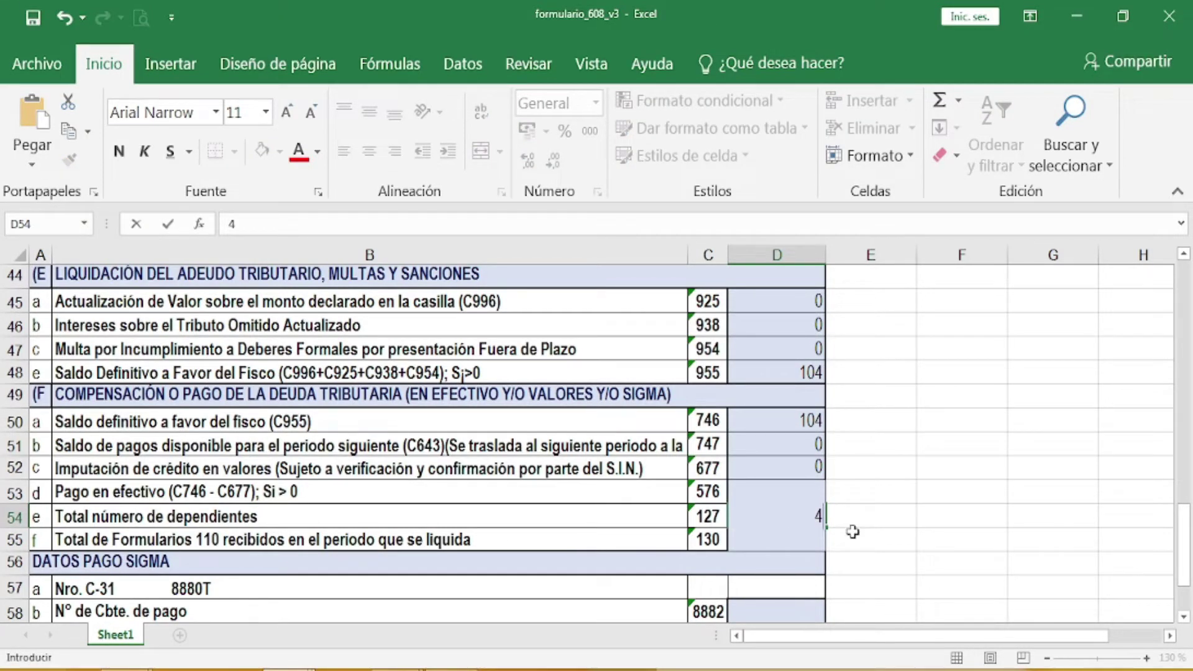
pyautogui.click(807, 517)
pyautogui.click(670, 516)
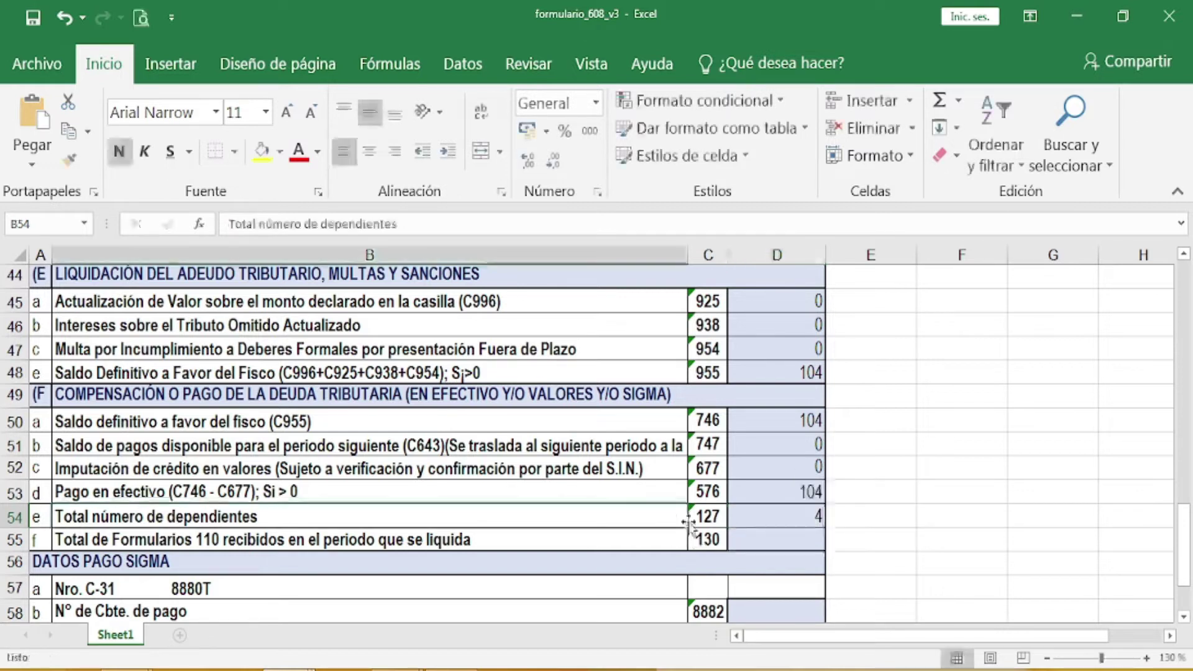
pyautogui.click(779, 539)
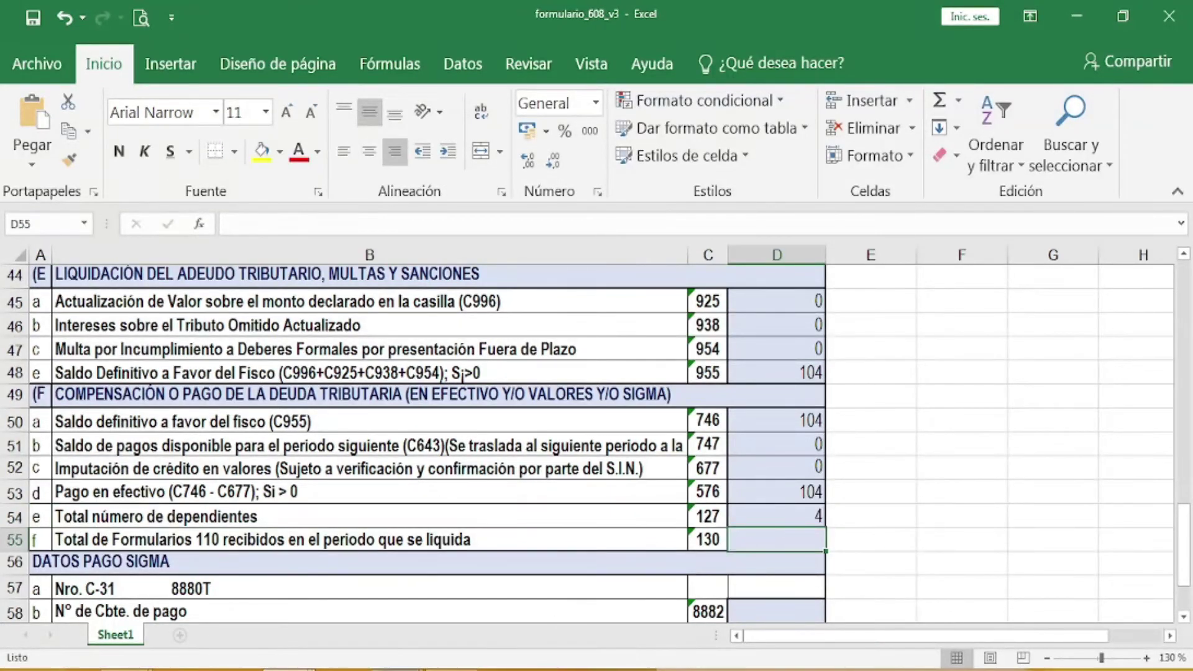
pyautogui.moveTo(398, 669)
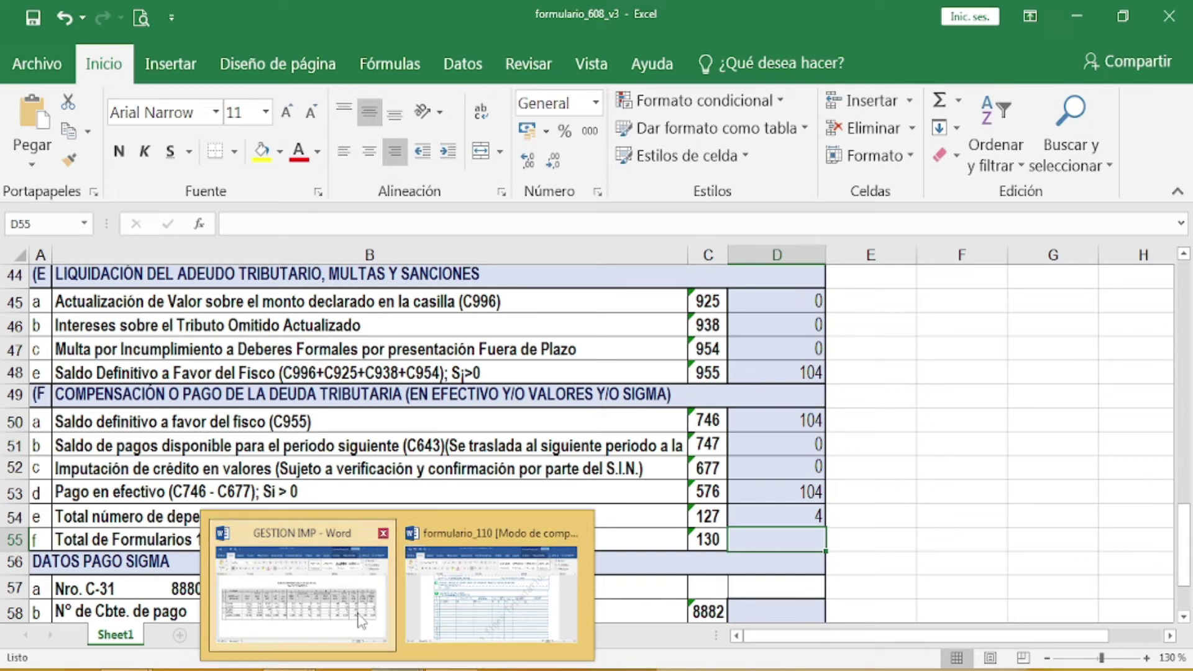
# Step: Check the GESTION IMP RC-IVA planilla total of 104, then return to formulario_608_v3
pyautogui.click(360, 622)
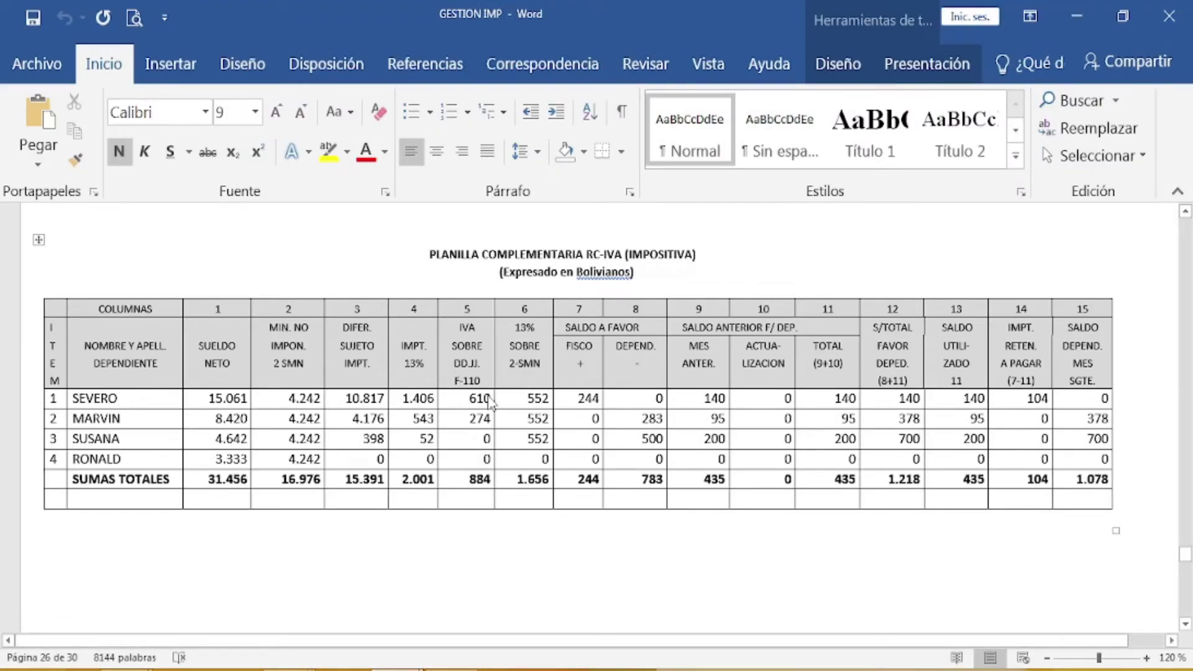
pyautogui.scroll(5, 601, 390)
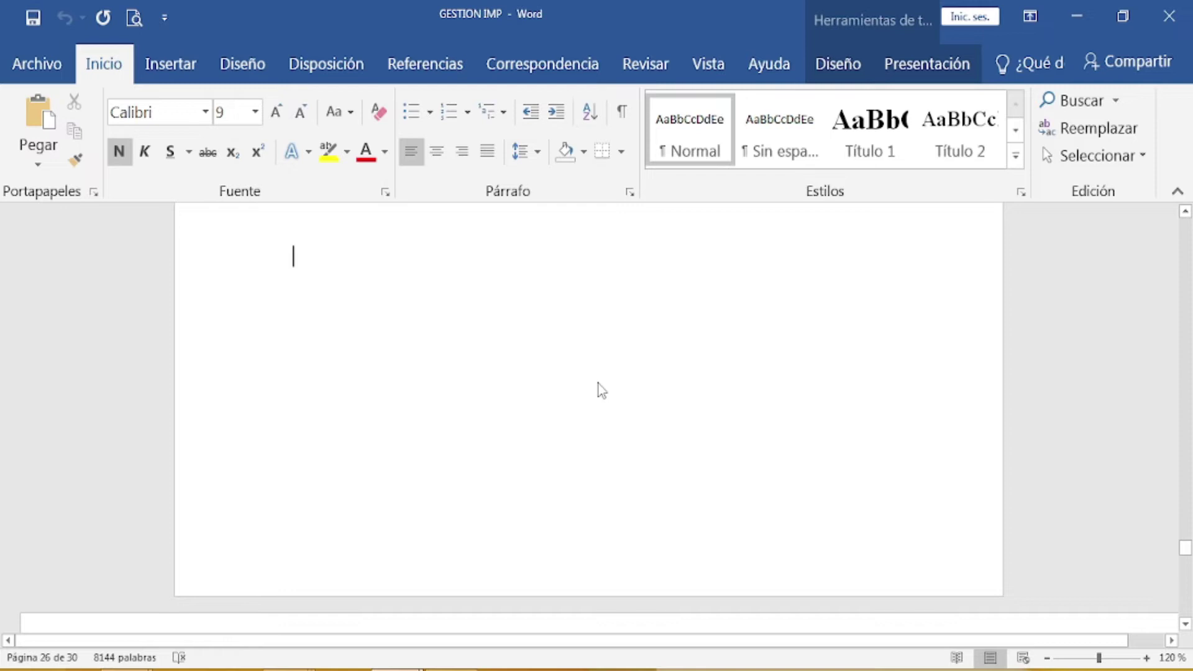
pyautogui.scroll(-5, 602, 390)
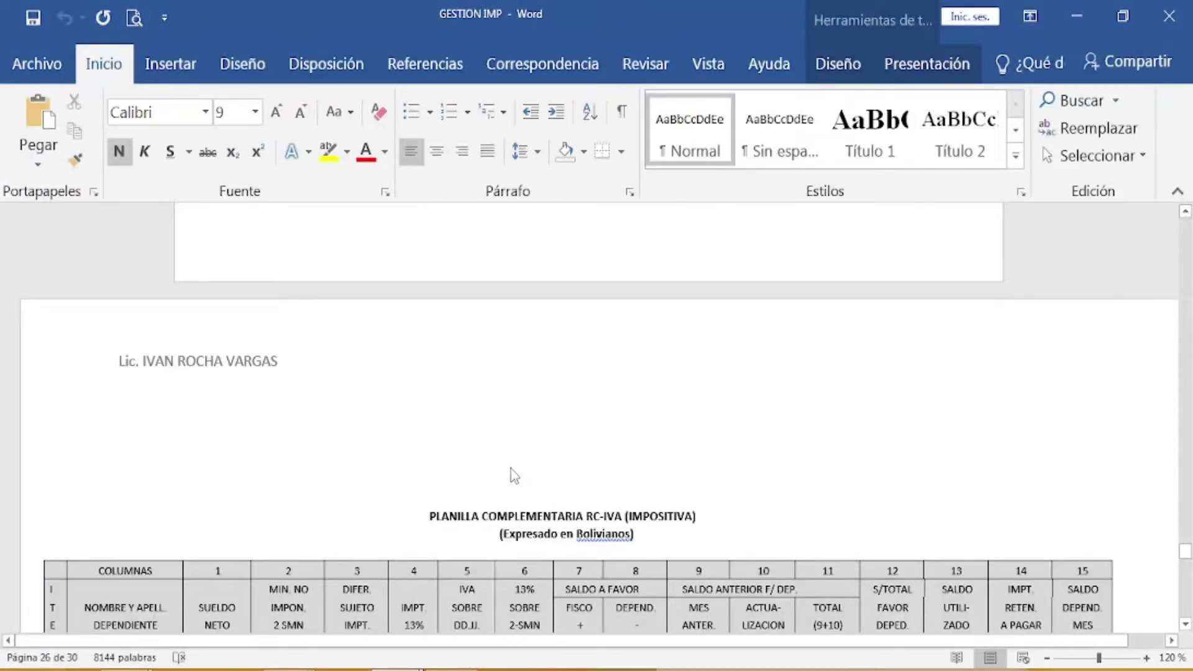
pyautogui.moveTo(289, 670)
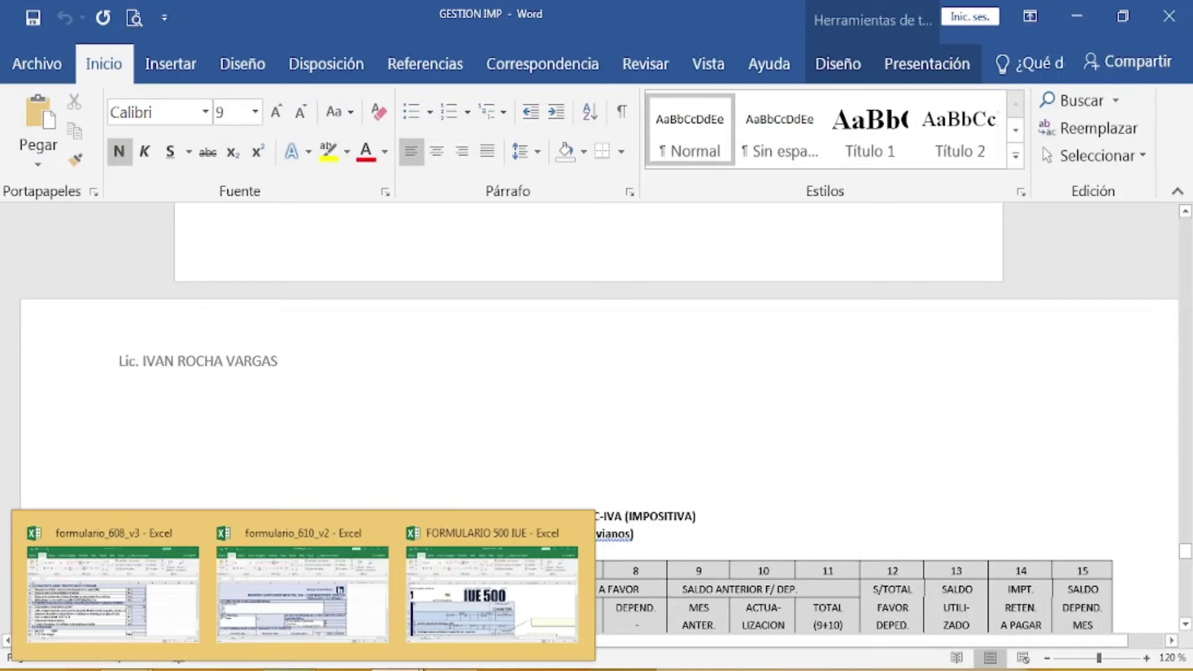
pyautogui.click(160, 627)
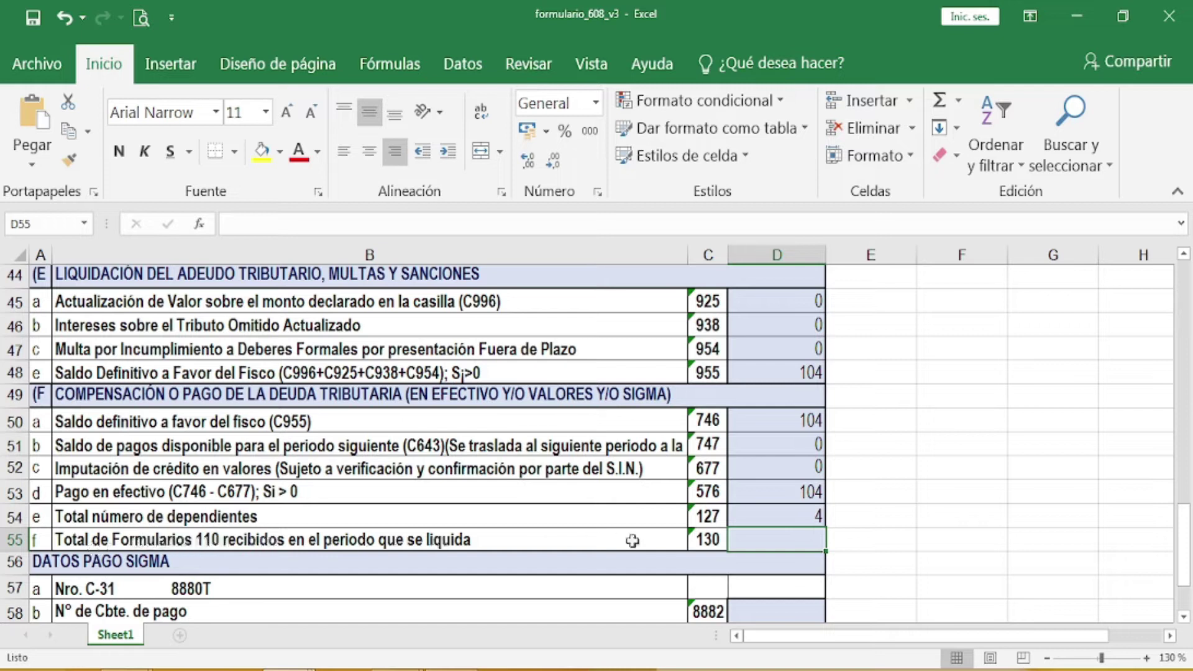
# Step: Enter 2 in D55 for code 130, Formularios 110 received, and review the completed form
pyautogui.write('2')
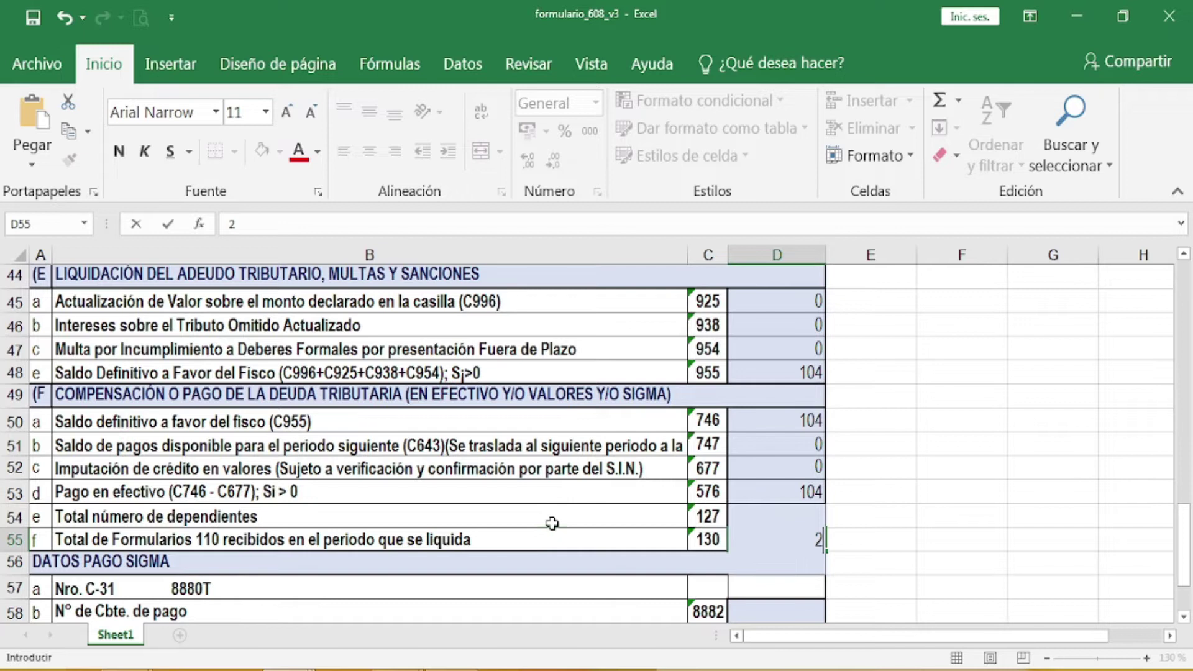
pyautogui.click(552, 523)
pyautogui.scroll(-2, 551, 523)
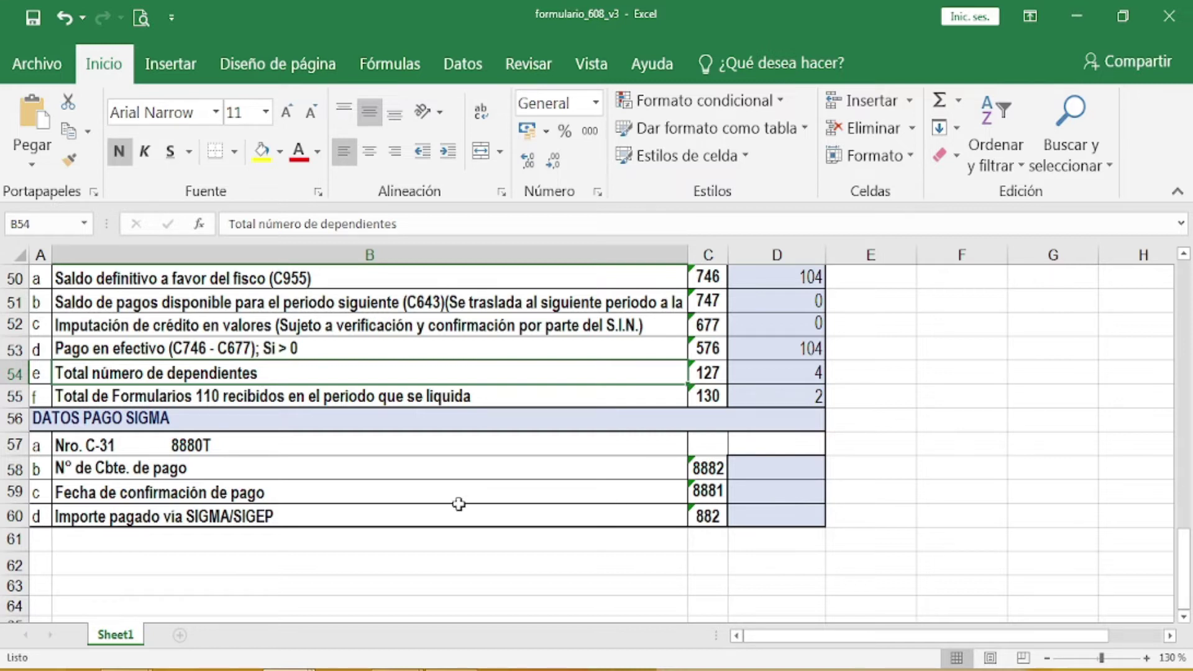
pyautogui.scroll(-1, 458, 504)
pyautogui.scroll(4, 459, 504)
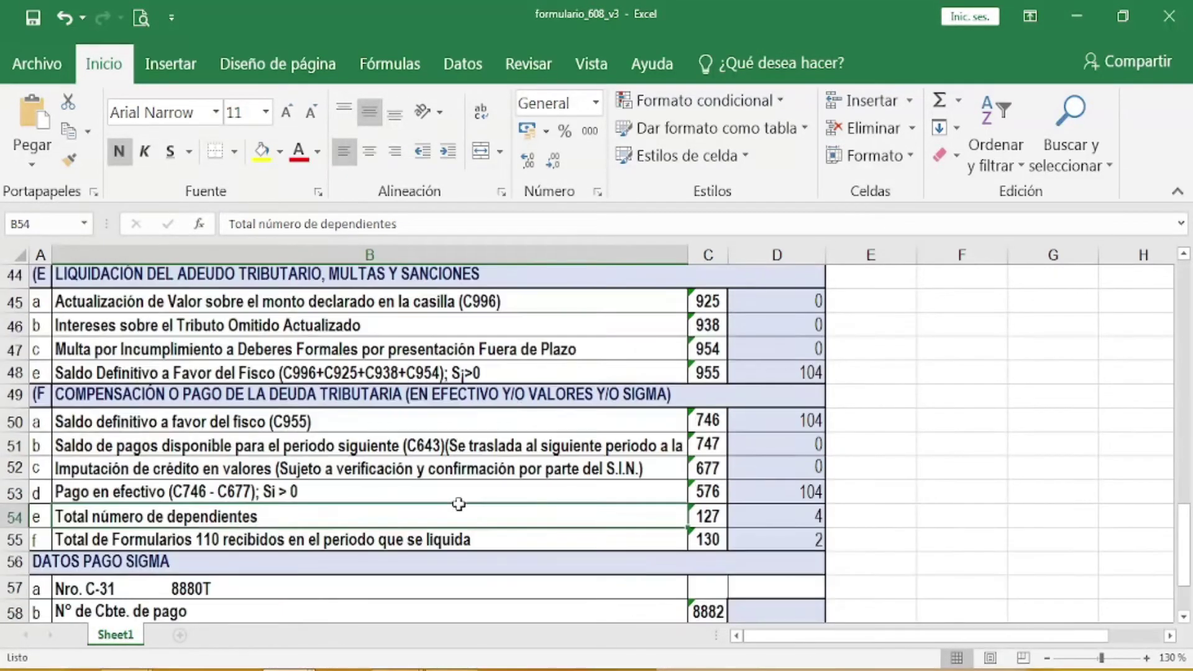
pyautogui.scroll(6, 459, 504)
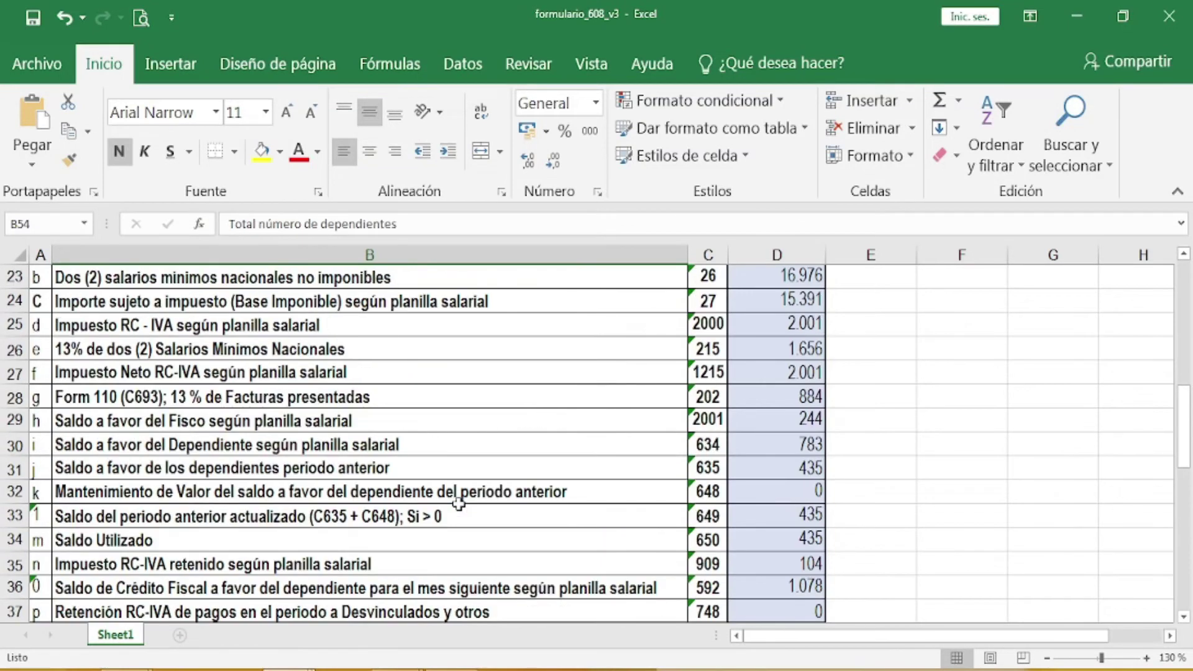
pyautogui.scroll(2, 459, 504)
pyautogui.scroll(-2, 459, 503)
pyautogui.scroll(1, 459, 504)
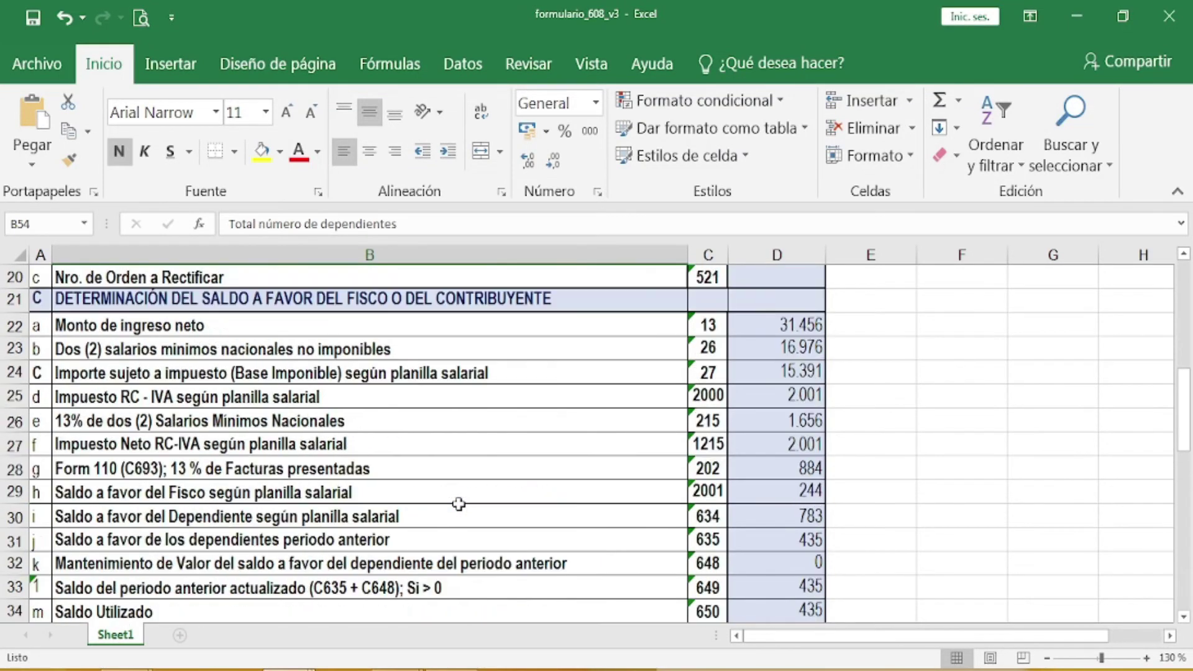
pyautogui.scroll(-2, 458, 504)
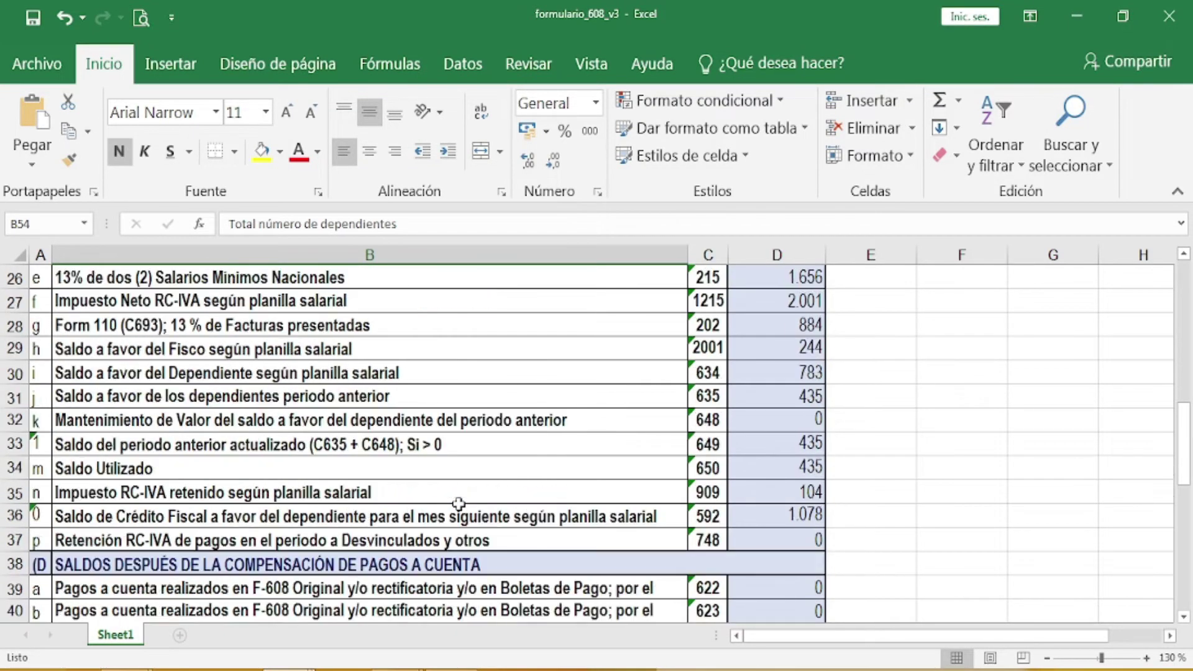
pyautogui.scroll(8, 458, 504)
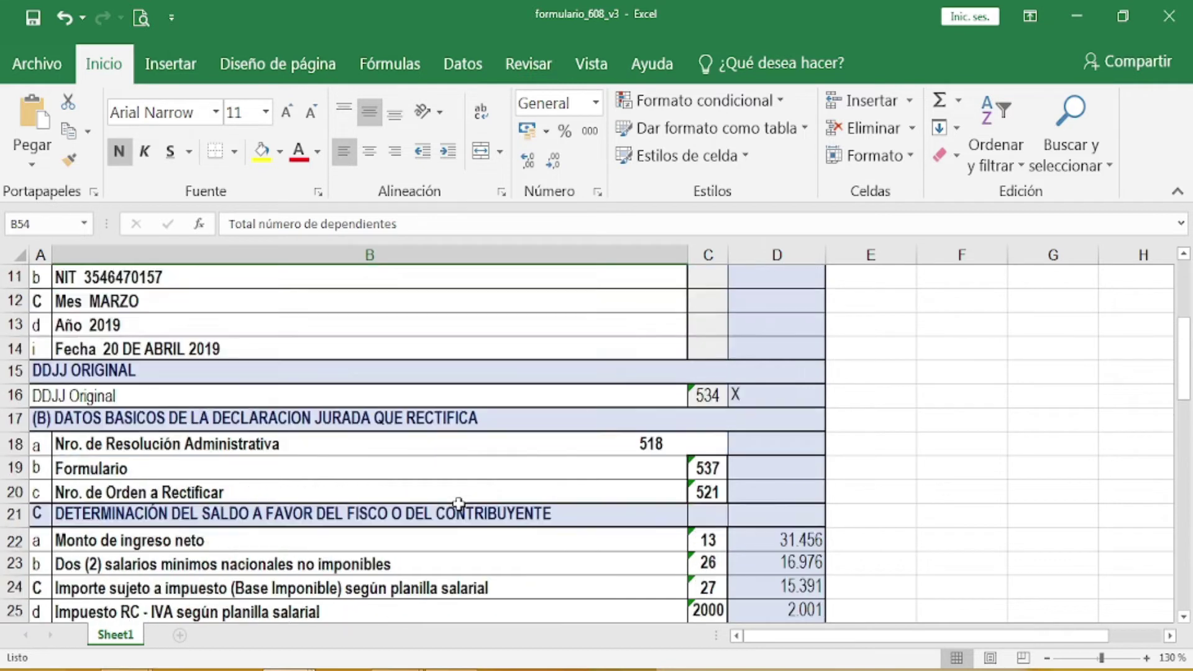
pyautogui.scroll(1, 458, 504)
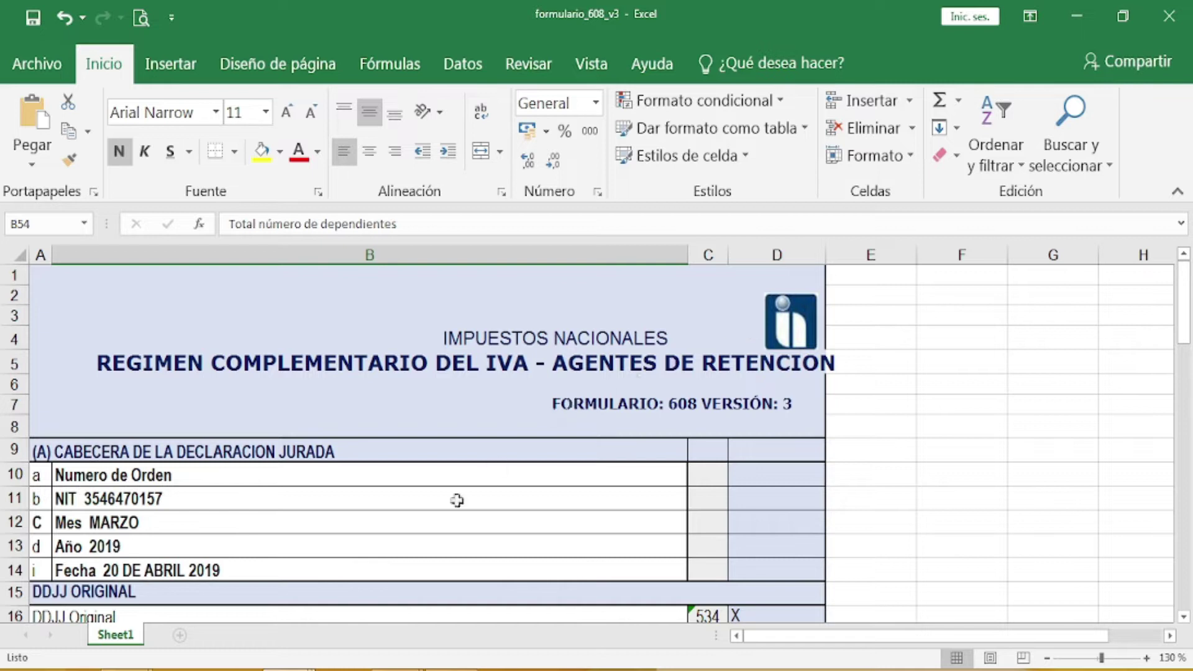
pyautogui.moveTo(397, 668)
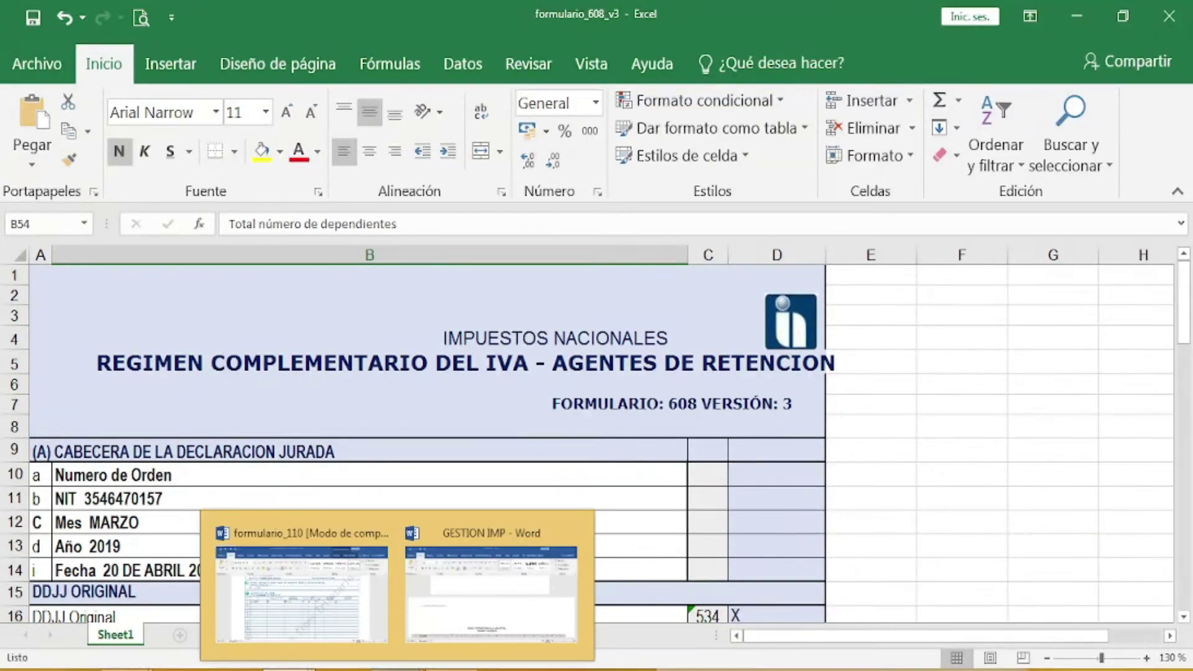
# Step: Bring up GESTION IMP and scroll to the page 27 CASO PRACTICO for Formularios 110 and 610 v3
pyautogui.click(528, 600)
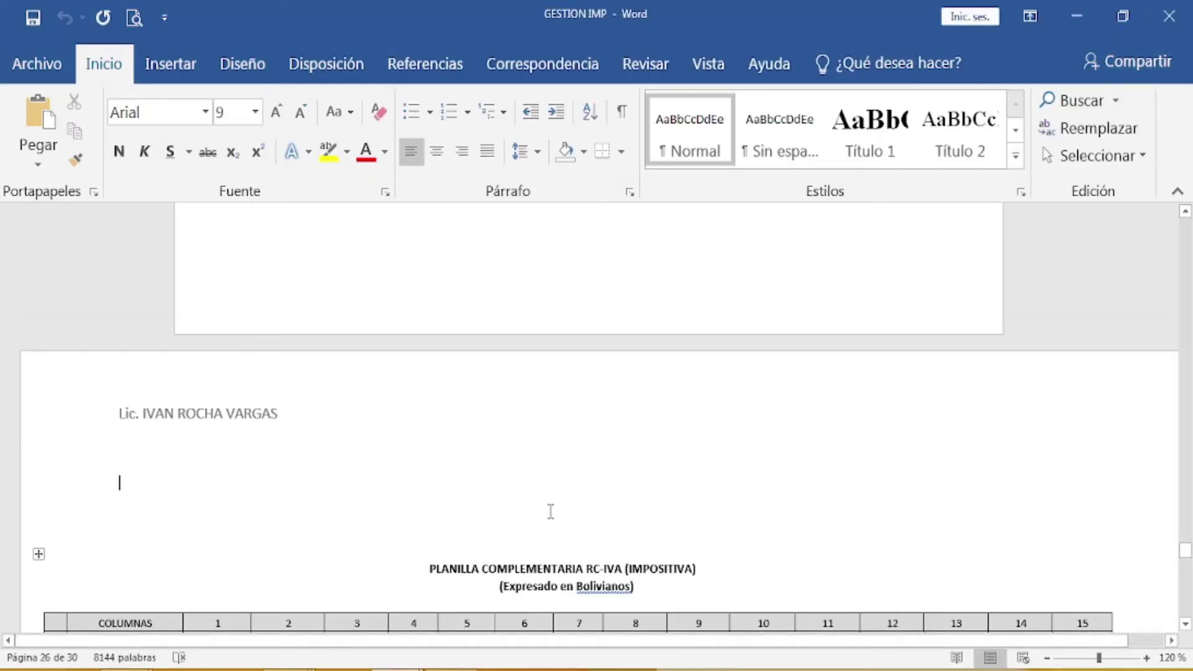
pyautogui.scroll(-1, 552, 509)
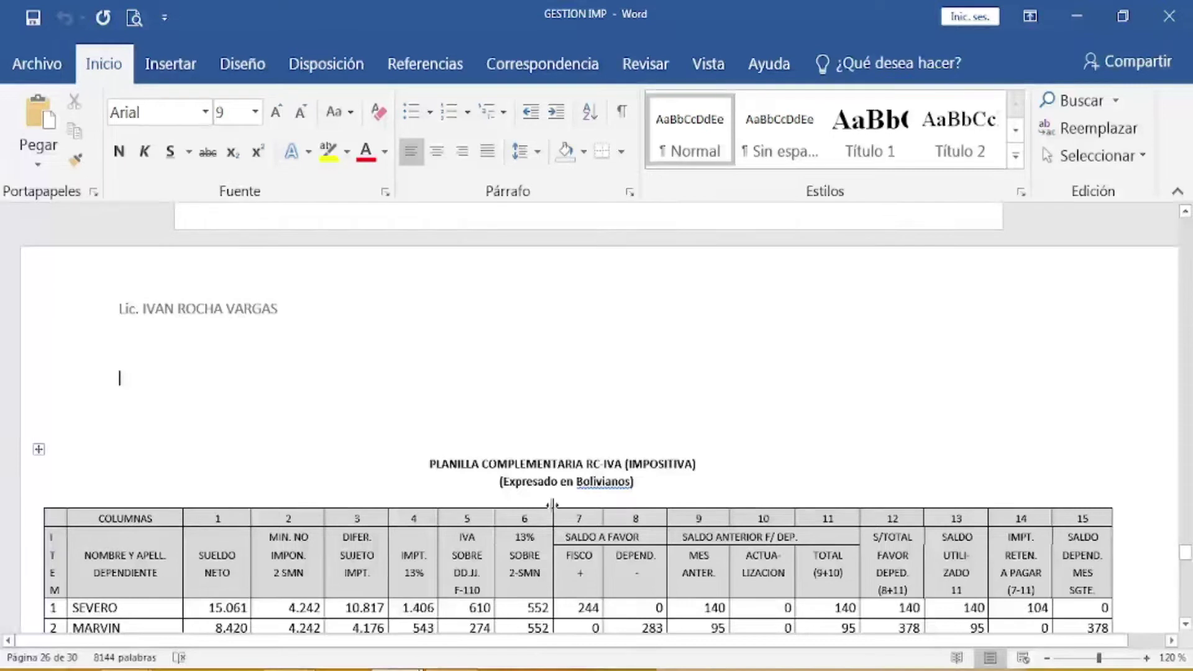
pyautogui.scroll(-1, 551, 504)
pyautogui.scroll(-1, 555, 504)
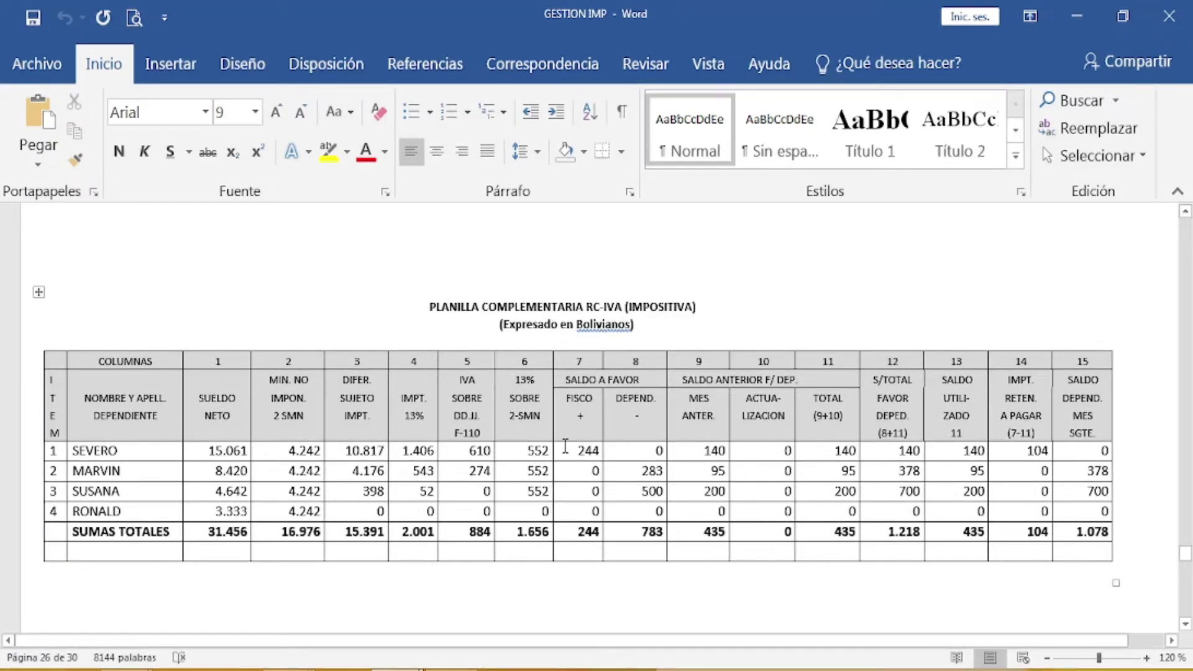
pyautogui.scroll(-3, 565, 446)
pyautogui.scroll(-20, 566, 446)
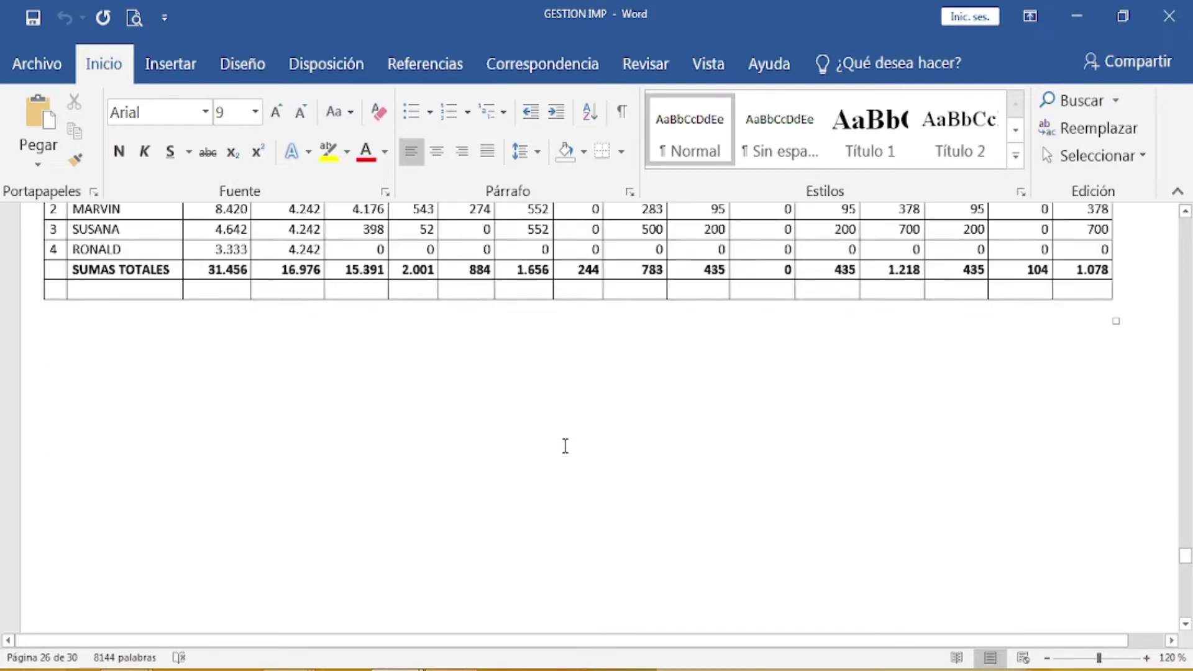
pyautogui.scroll(2, 565, 446)
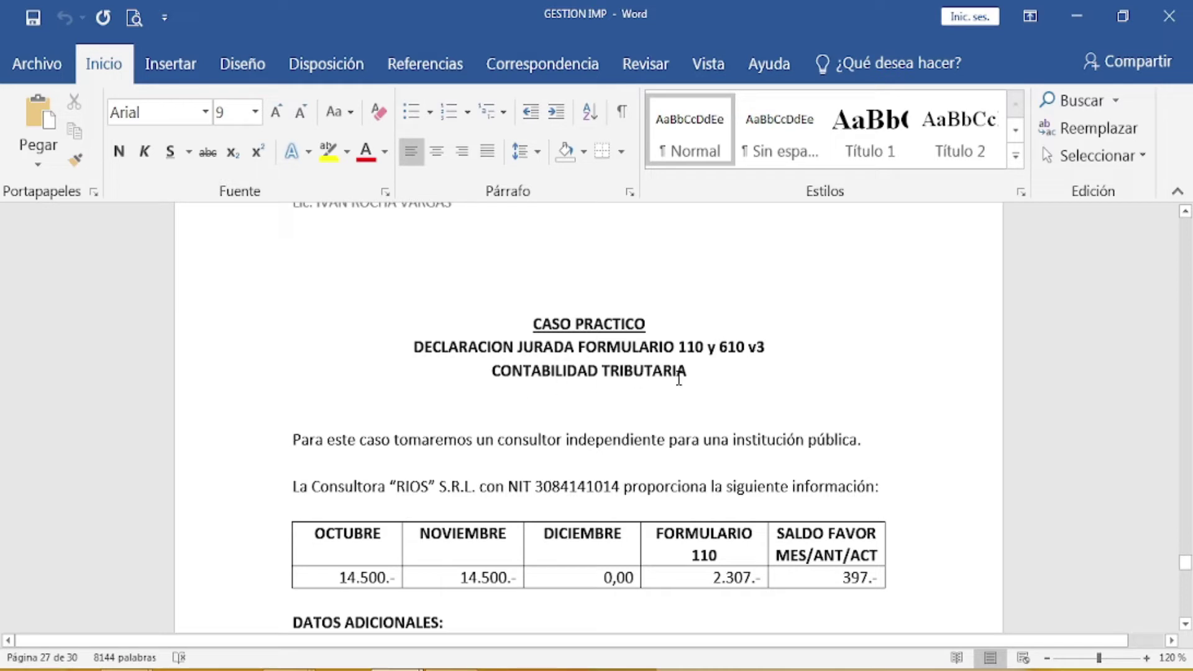
pyautogui.scroll(-3, 678, 379)
pyautogui.scroll(-1, 679, 377)
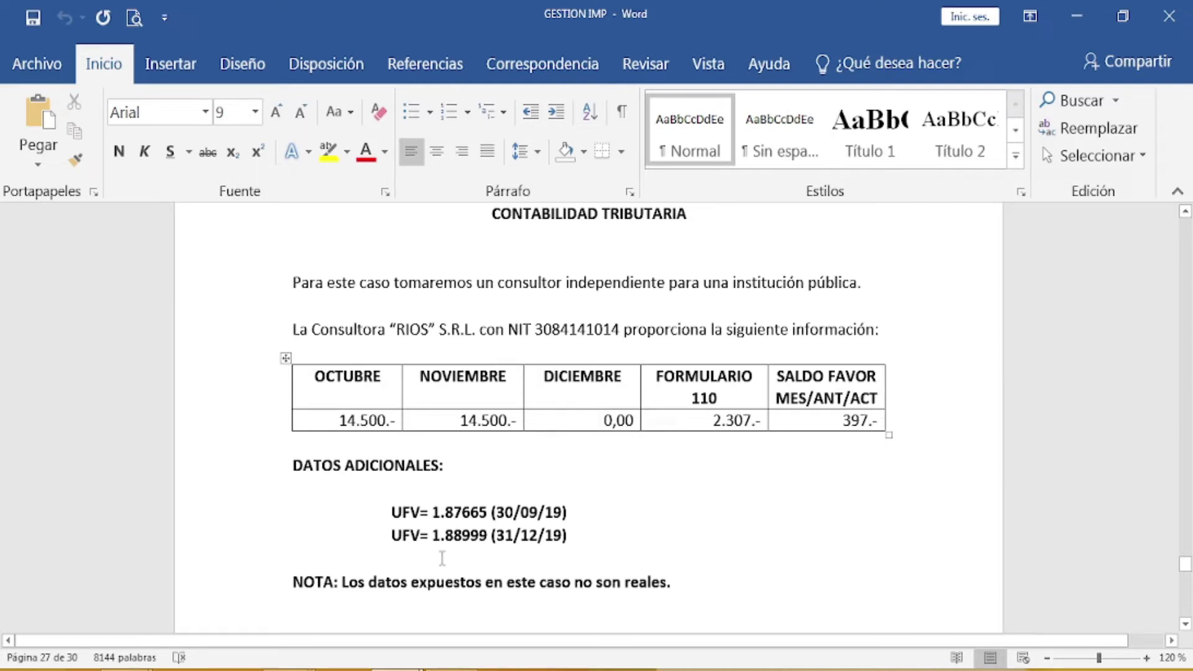
pyautogui.scroll(-2, 756, 483)
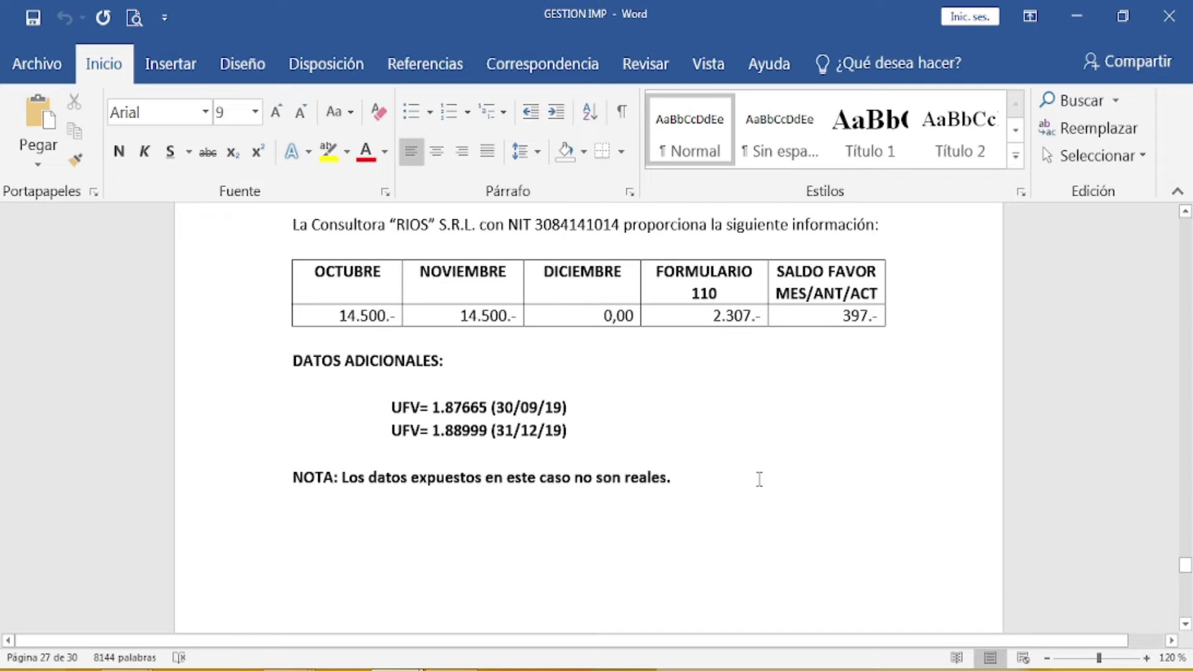
pyautogui.scroll(1, 758, 479)
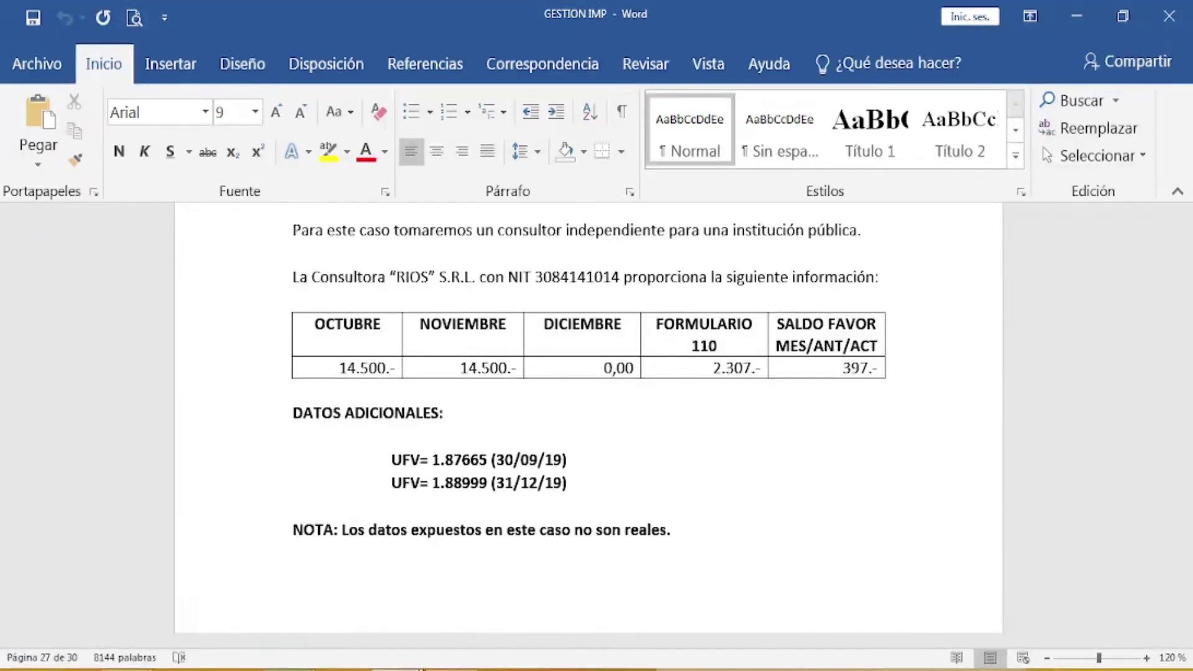
# Step: In formulario_610_v2, add the consultancy's NIT to the header, leaving the order number blank
pyautogui.moveTo(193, 668)
pyautogui.click(362, 610)
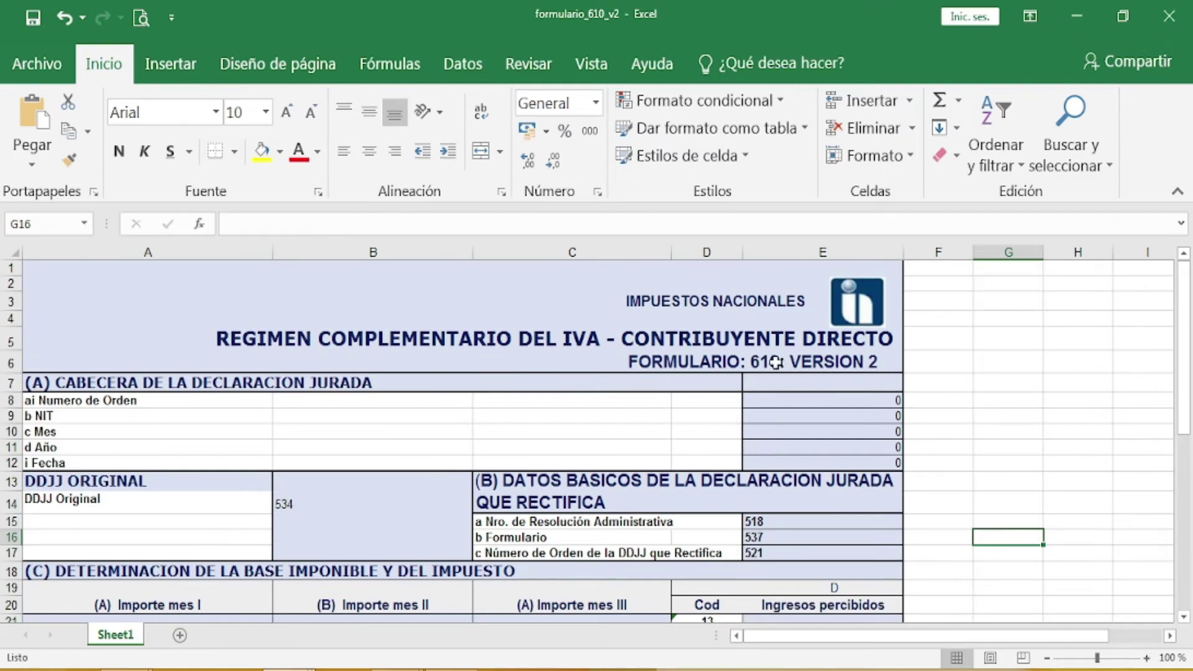
pyautogui.click(161, 400)
pyautogui.doubleClick(161, 401)
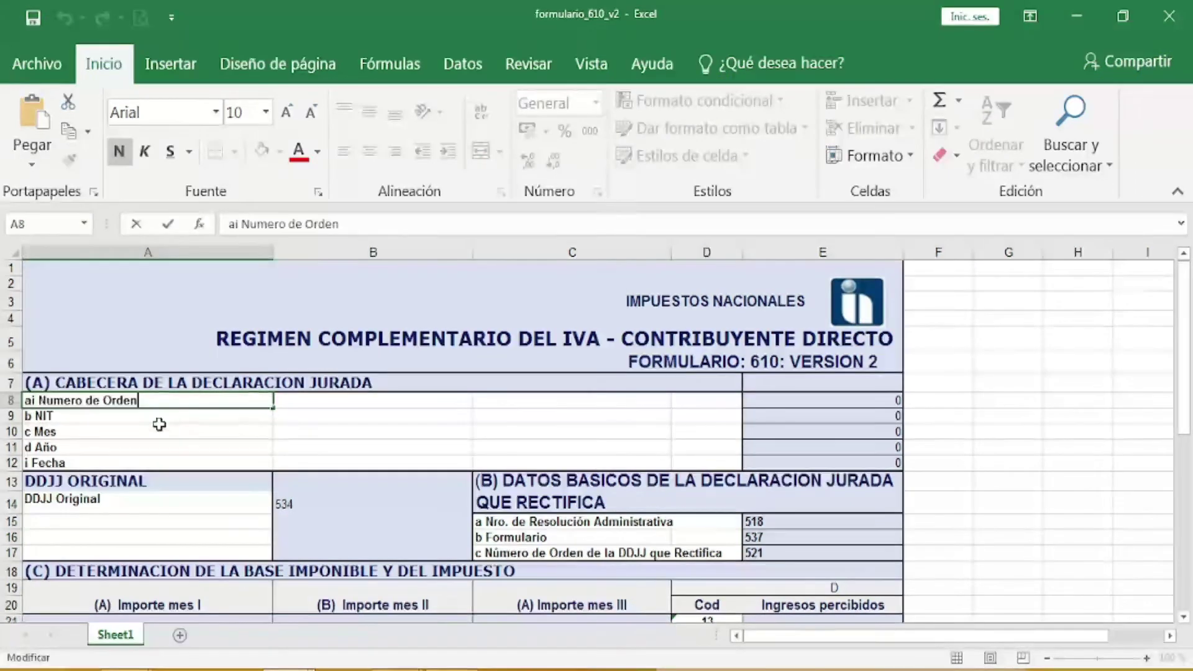
pyautogui.click(91, 418)
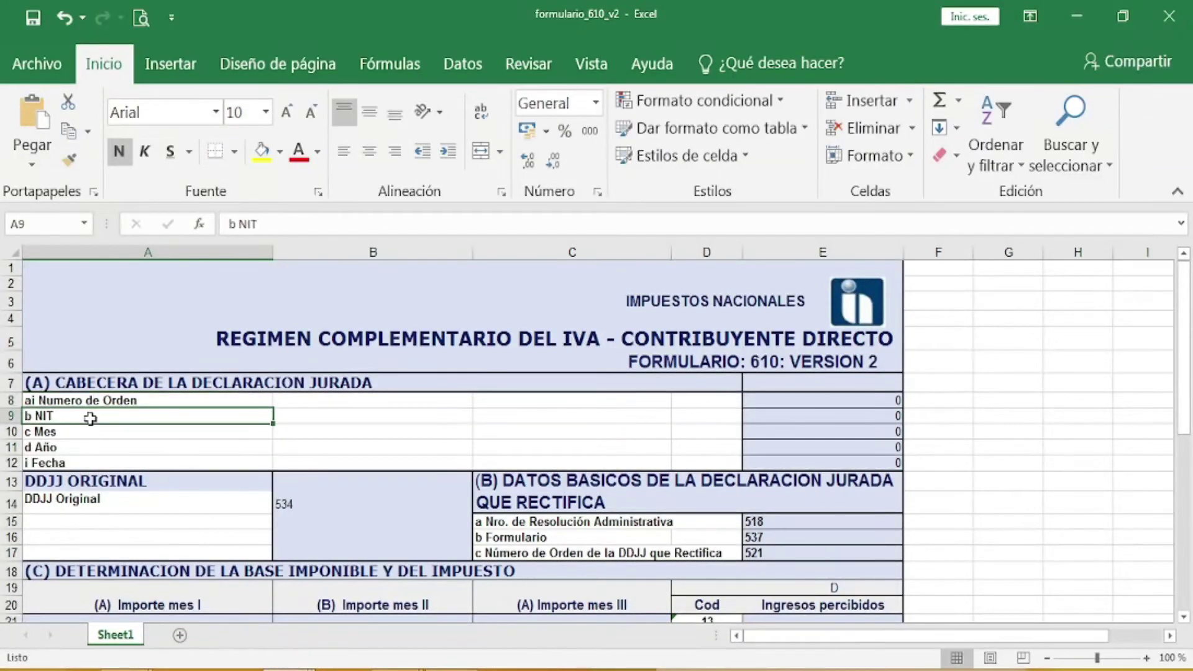
pyautogui.doubleClick(61, 421)
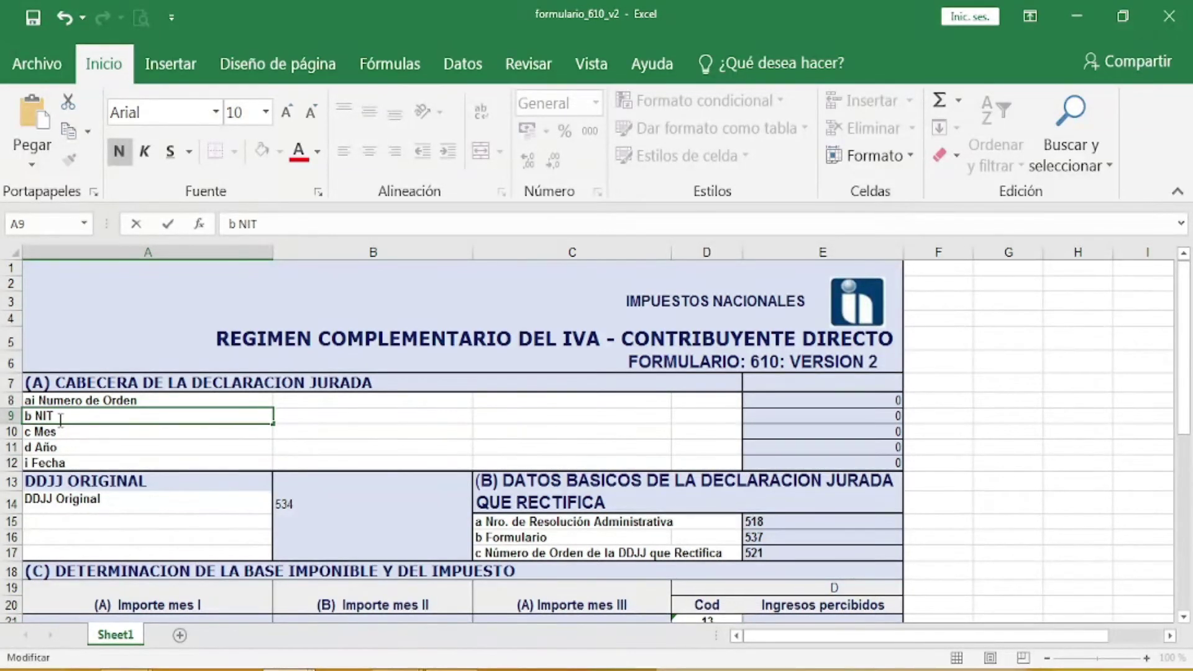
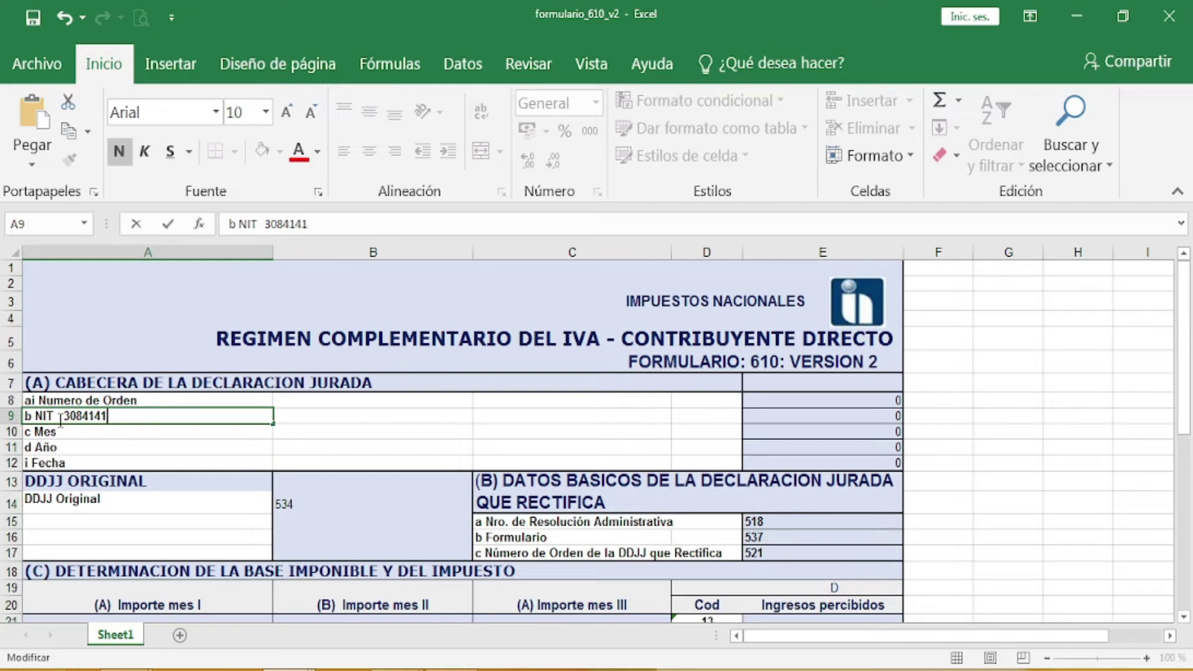
pyautogui.click(100, 429)
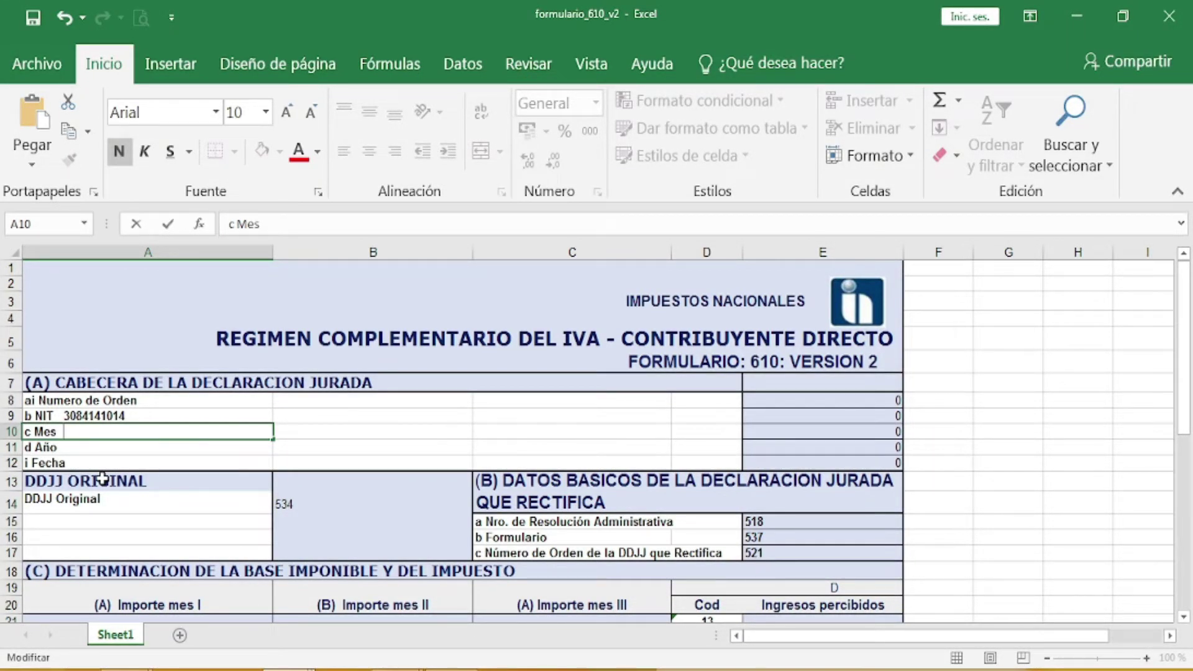
# Step: Fill in the header month DICIEMBRE and year 2019
pyautogui.write('DICIEMBRE')
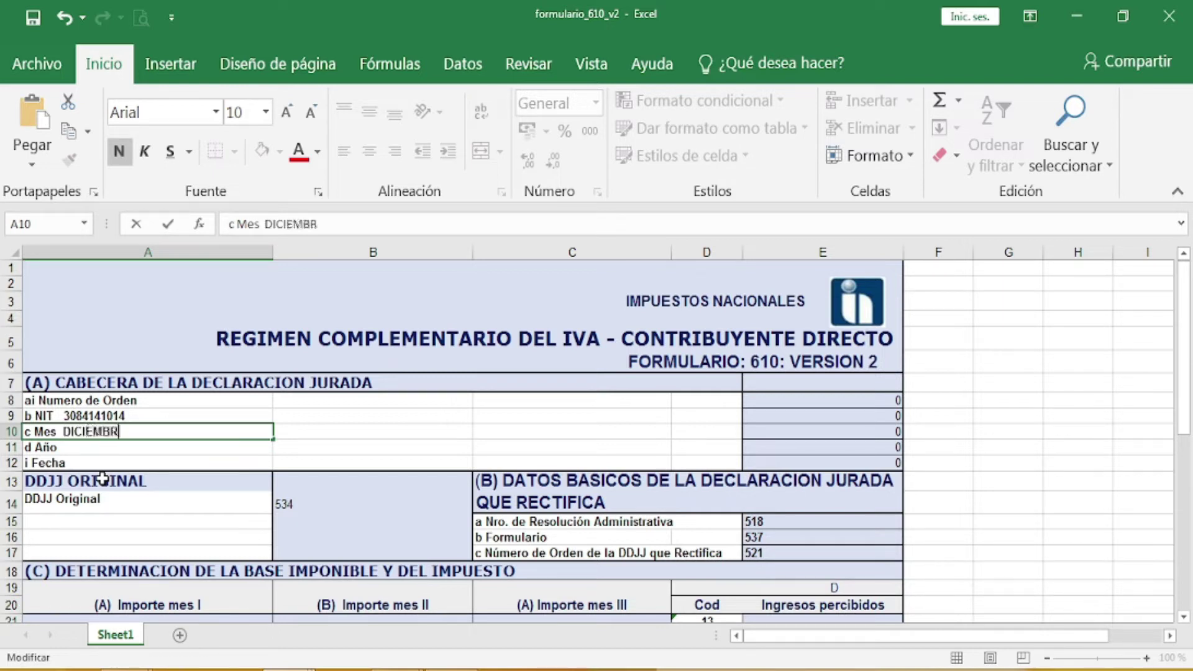
pyautogui.click(76, 443)
pyautogui.doubleClick(75, 447)
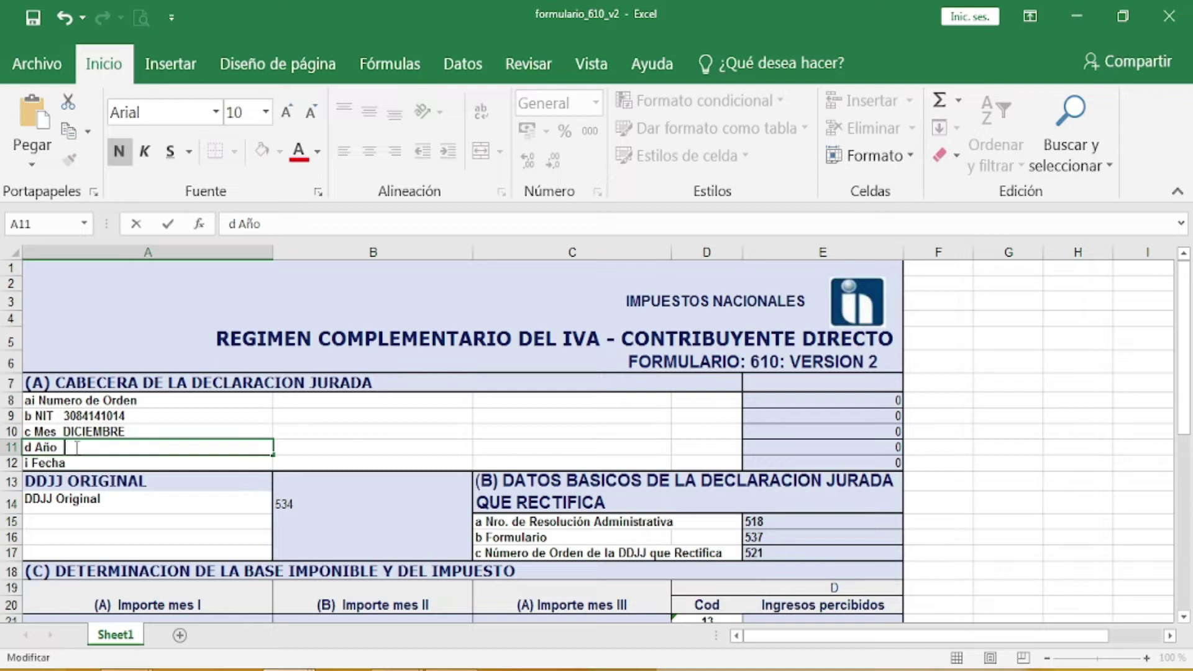
pyautogui.write('2019')
pyautogui.click(77, 463)
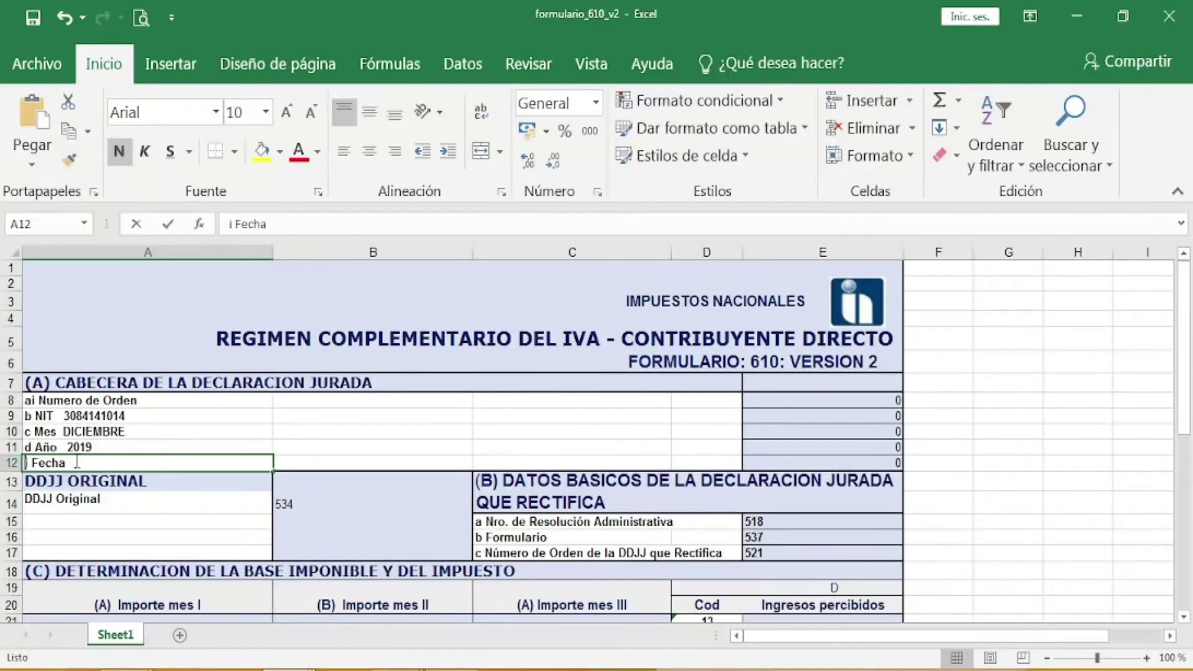
# Step: Date the declaration 20 DE ENERO DE 2020 and mark an X under DDJJ Original
pyautogui.doubleClick(77, 463)
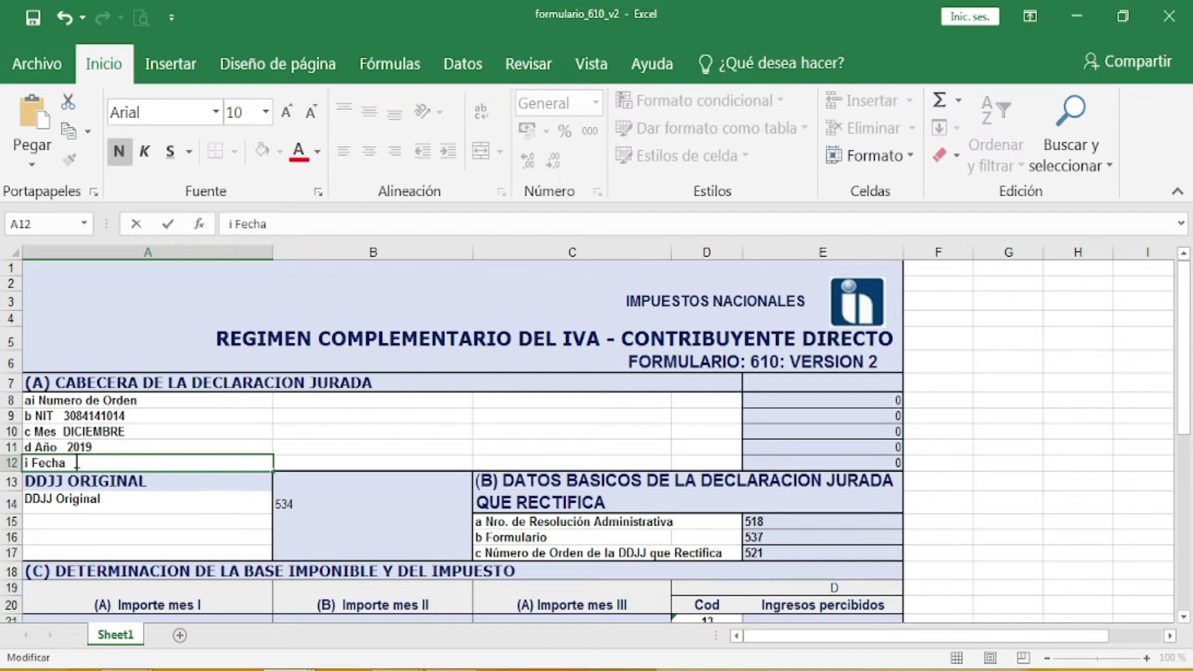
pyautogui.write('20 DE ENERO D')
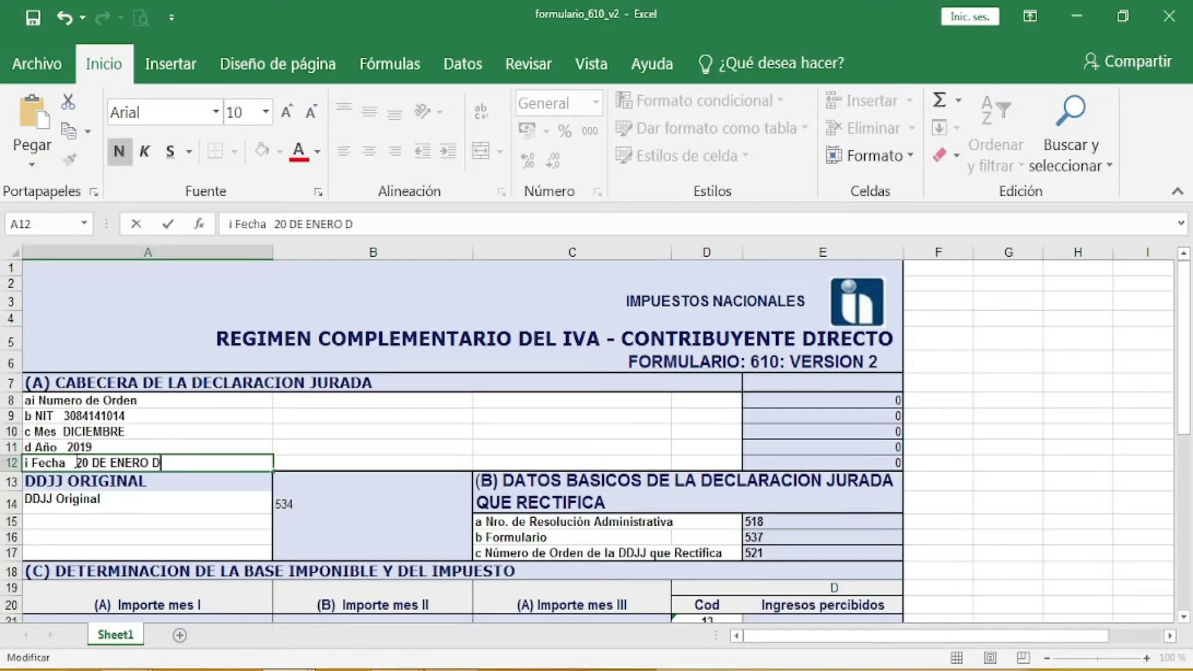
pyautogui.write('E 2020')
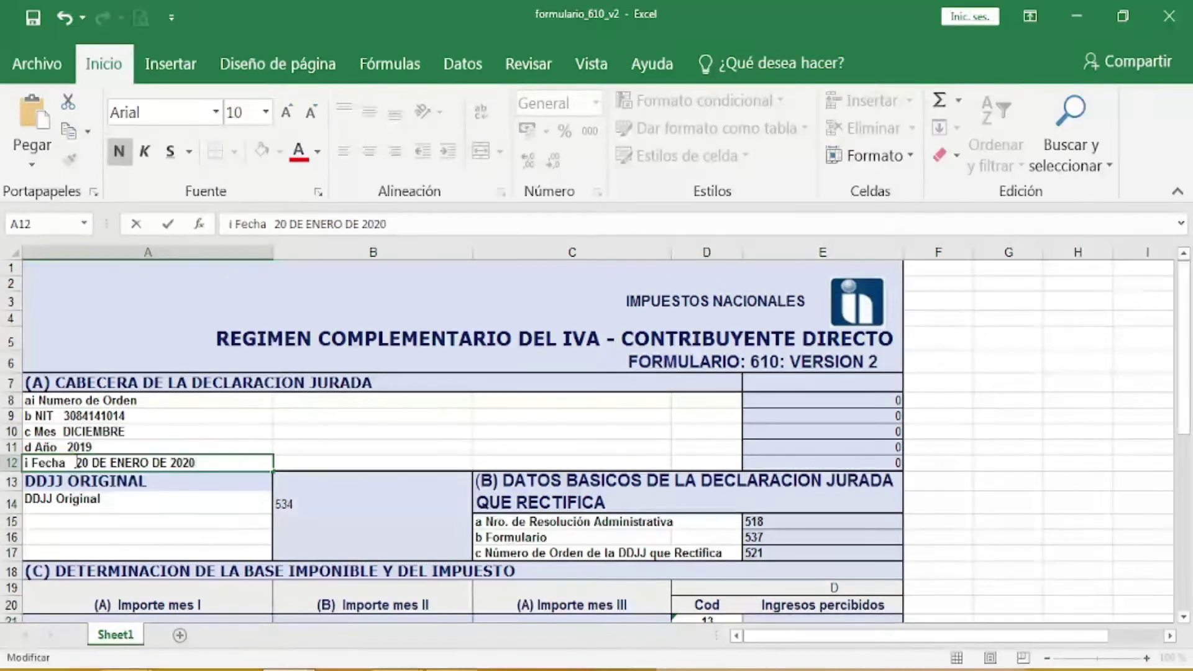
pyautogui.click(404, 435)
pyautogui.click(230, 509)
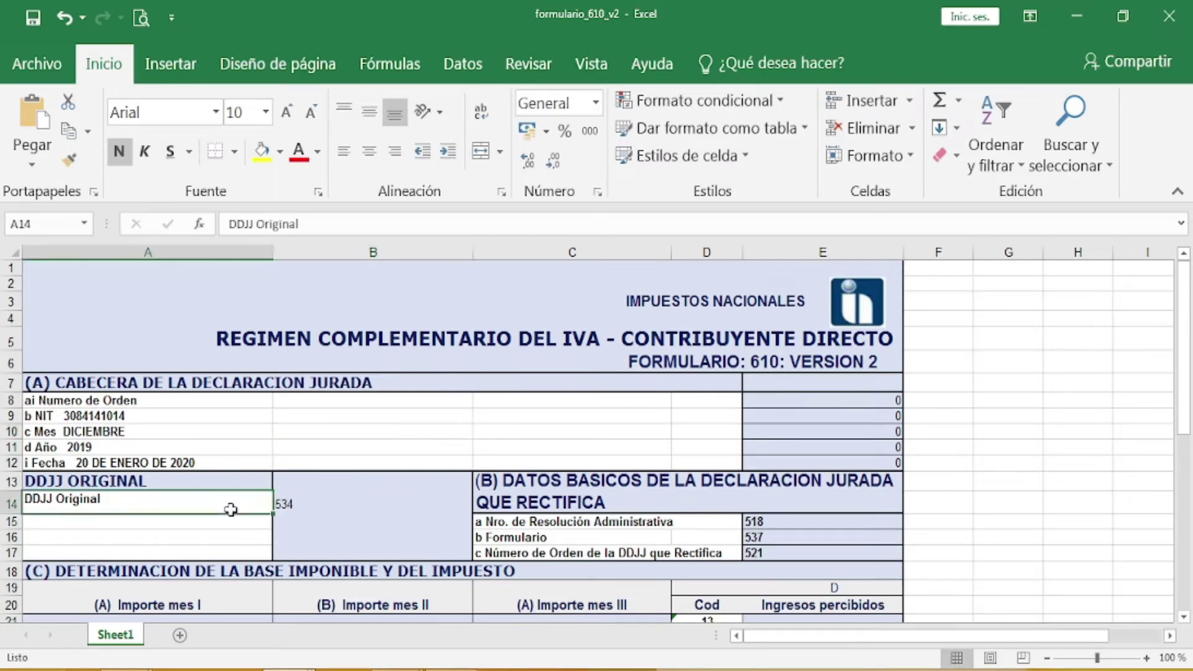
pyautogui.click(195, 533)
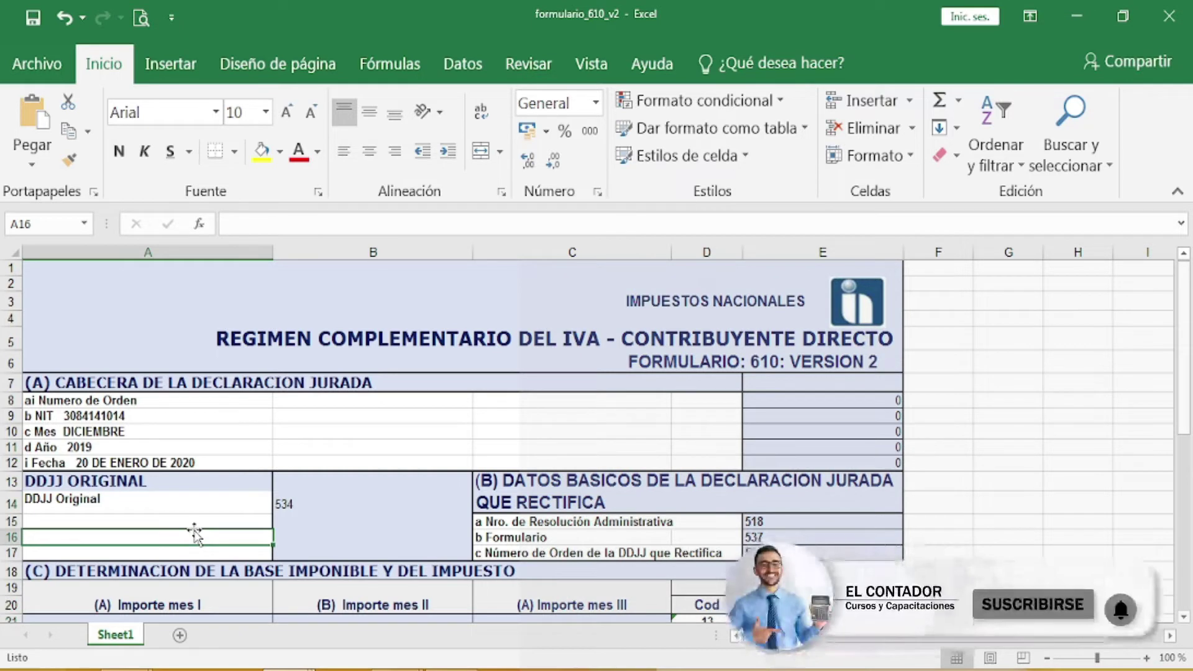
pyautogui.write('X')
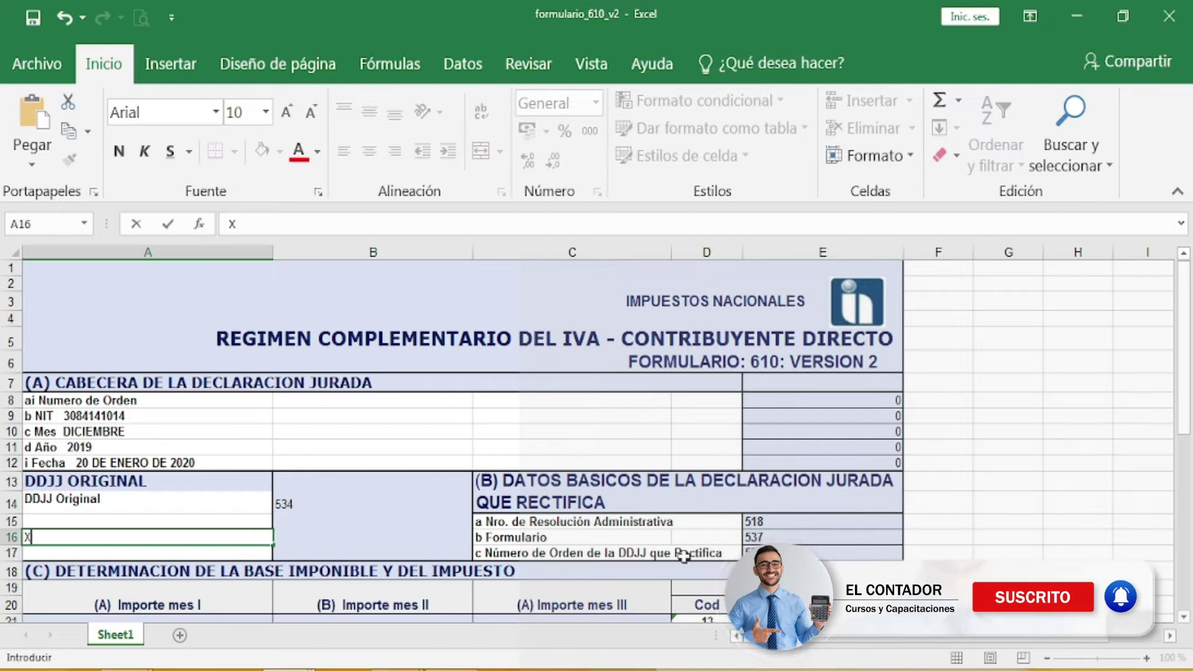
# Step: Enter code 13 amounts: 14.500 for month I, 15.500 for month II, 0 for month III
pyautogui.scroll(-3, 698, 496)
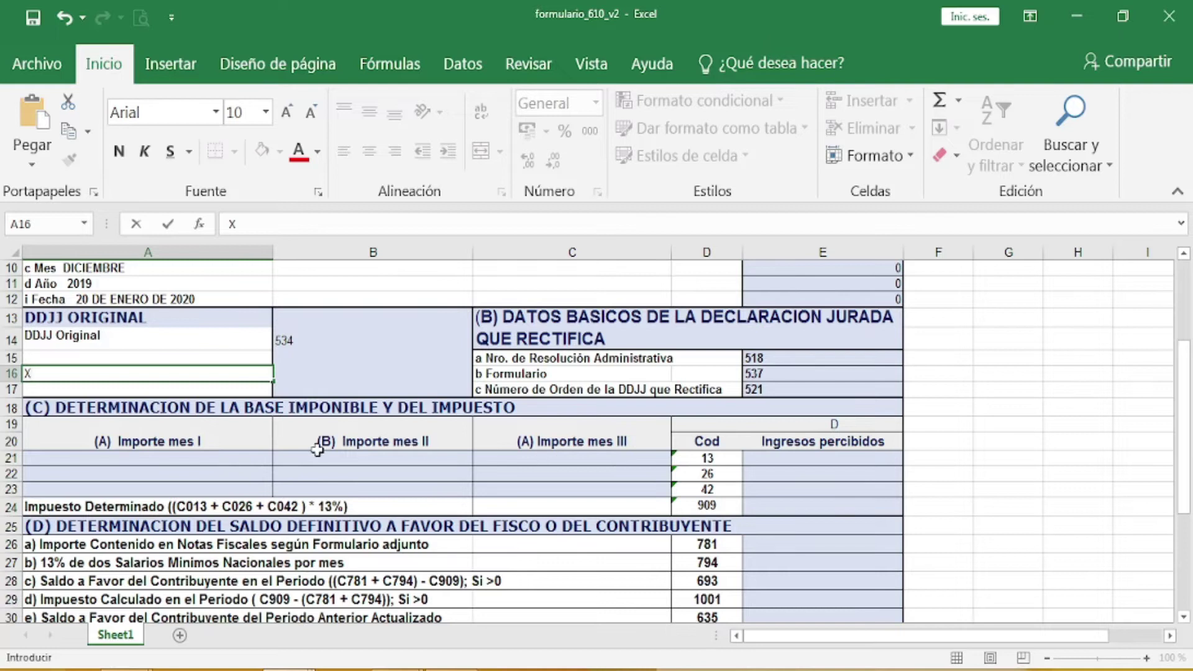
pyautogui.click(150, 463)
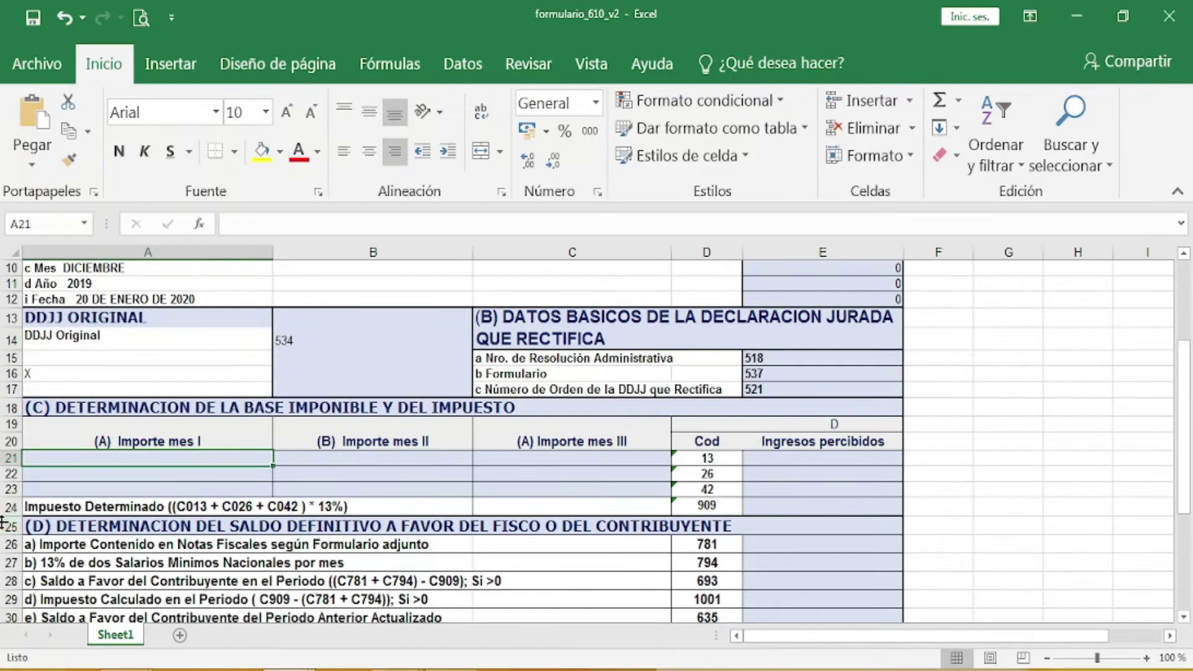
pyautogui.write('1')
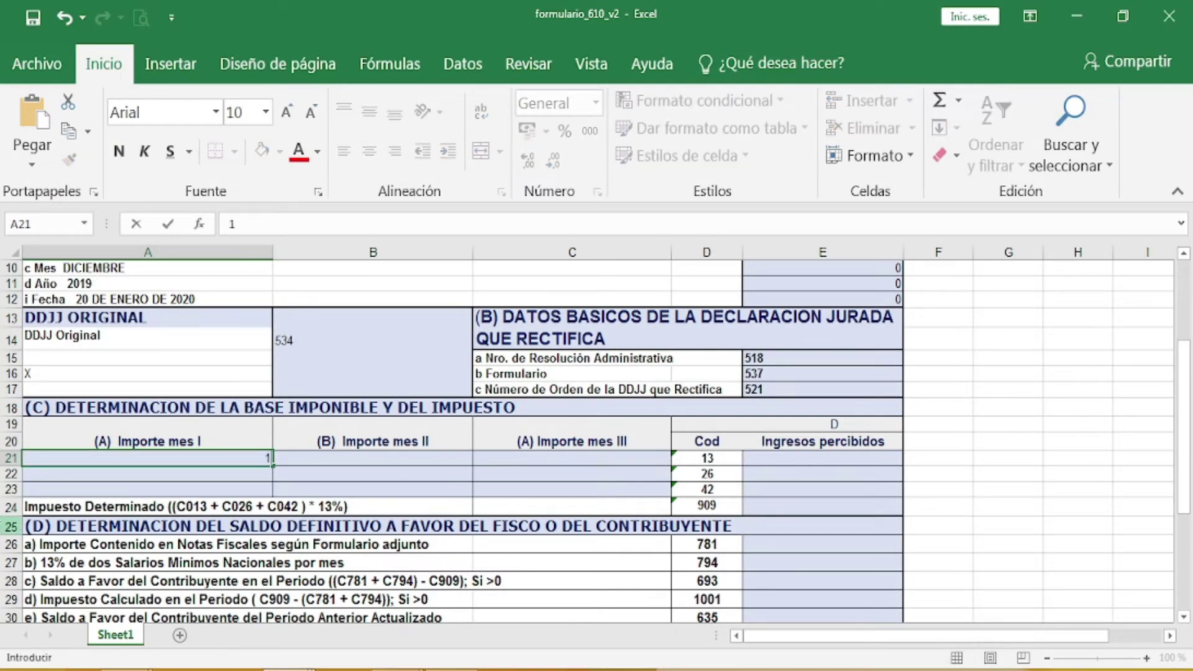
pyautogui.write('4,500')
pyautogui.click(371, 463)
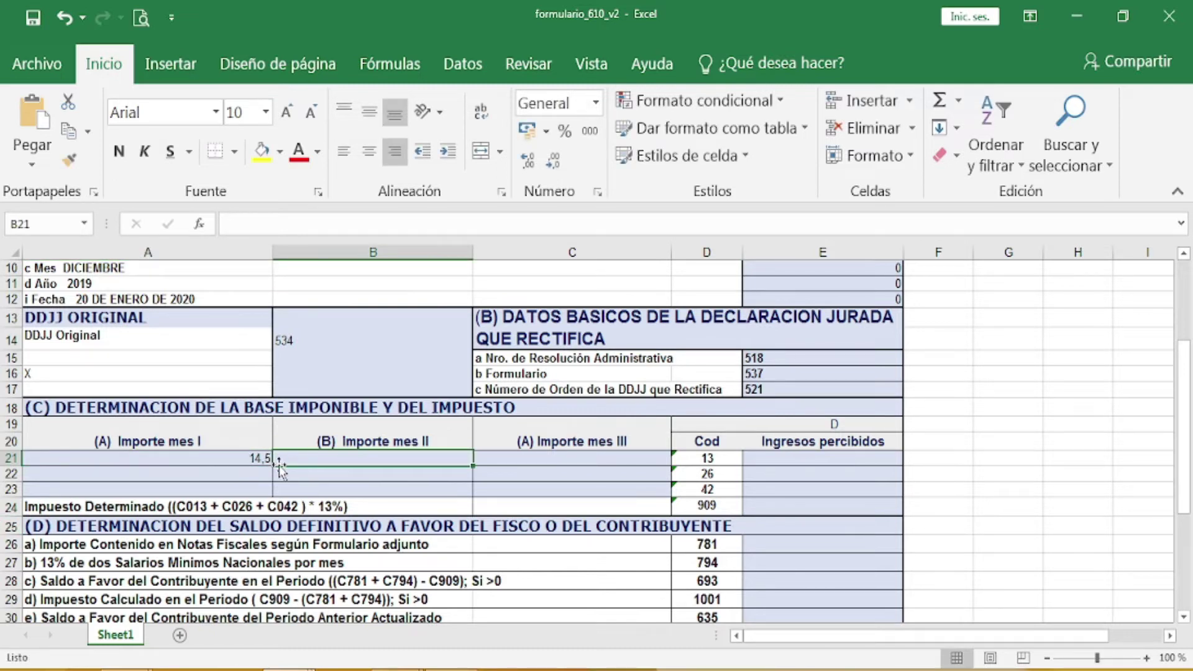
pyautogui.click(249, 457)
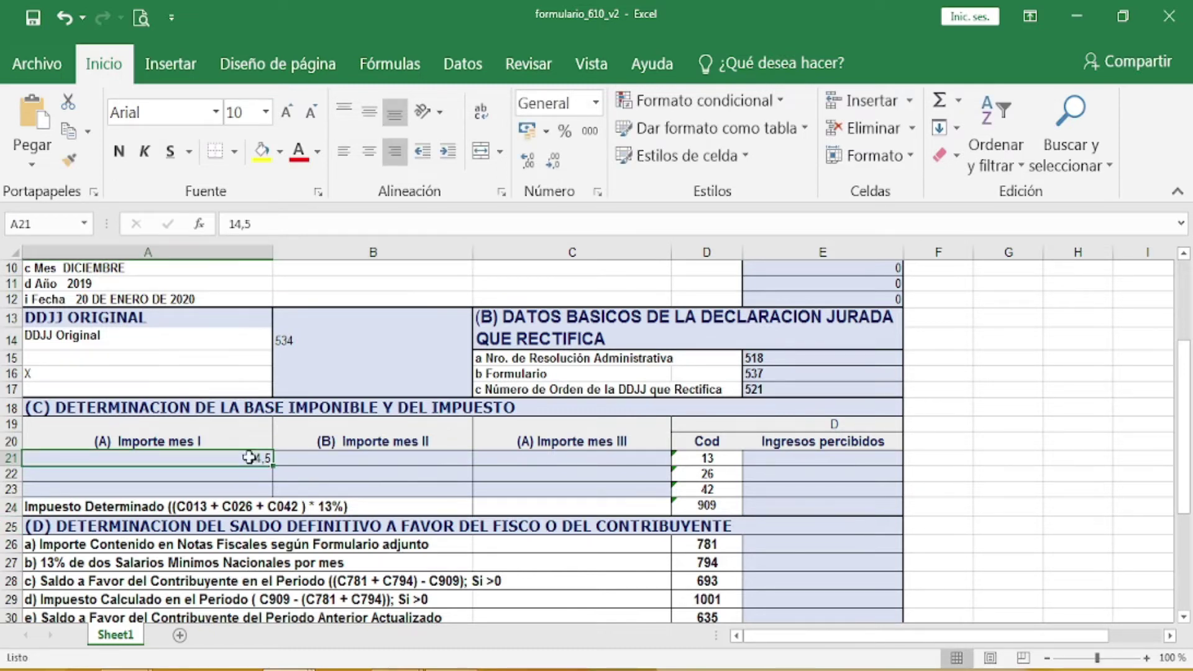
pyautogui.write('1')
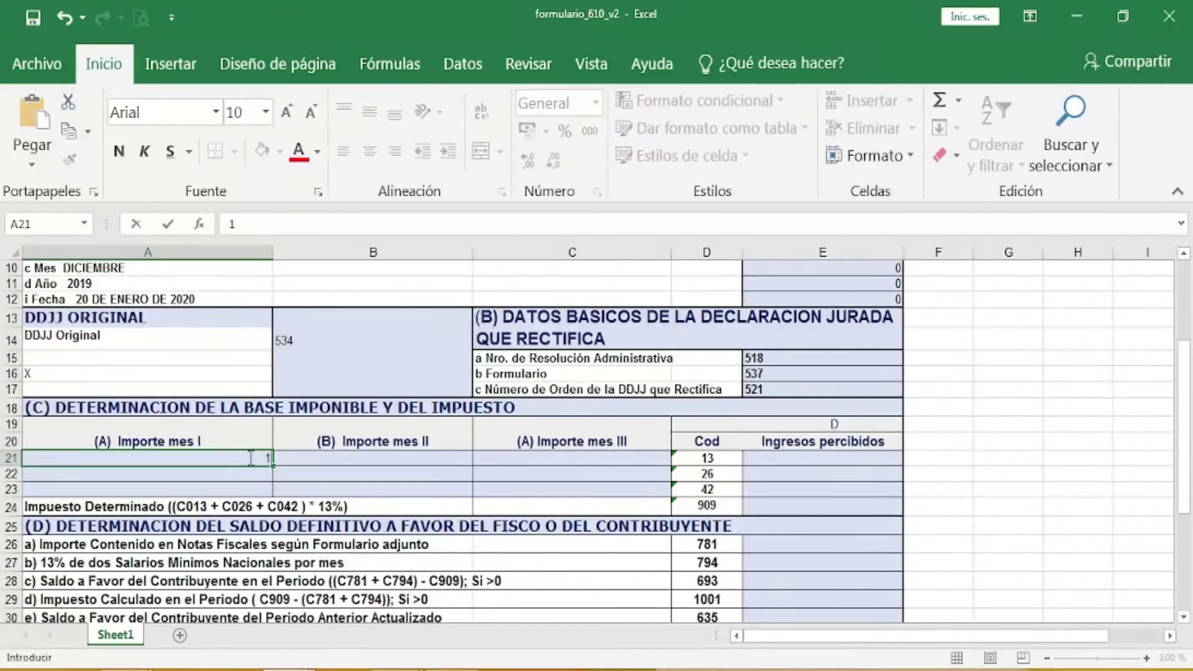
pyautogui.write('4.500')
pyautogui.press('Tab')
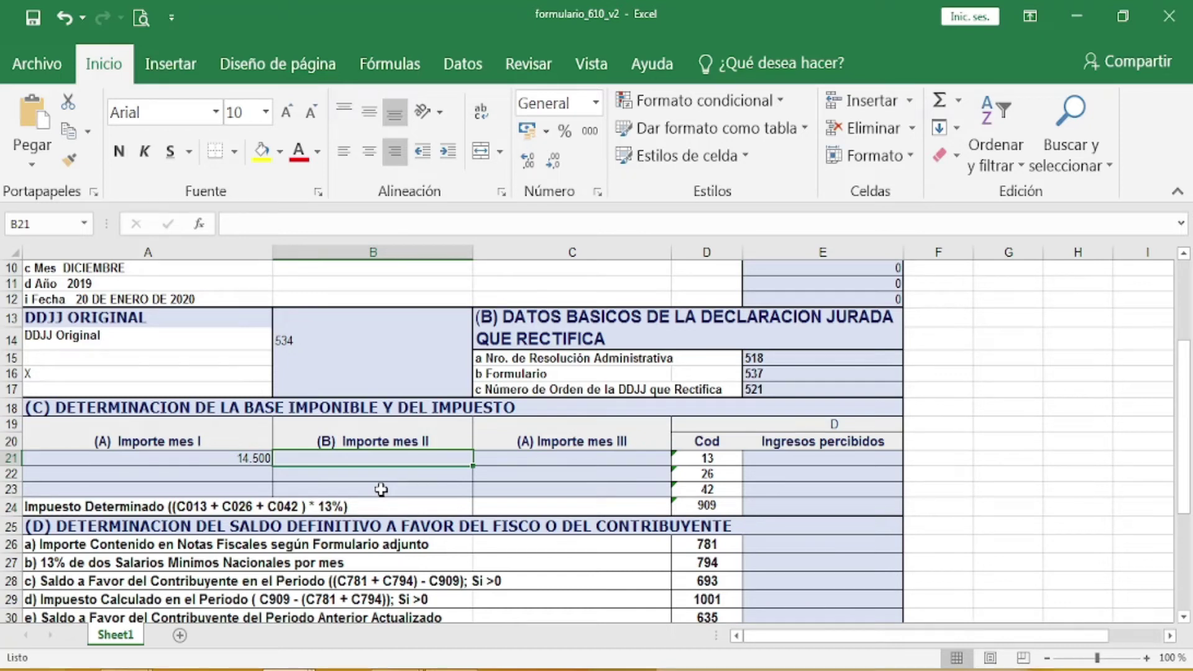
pyautogui.write('15.500')
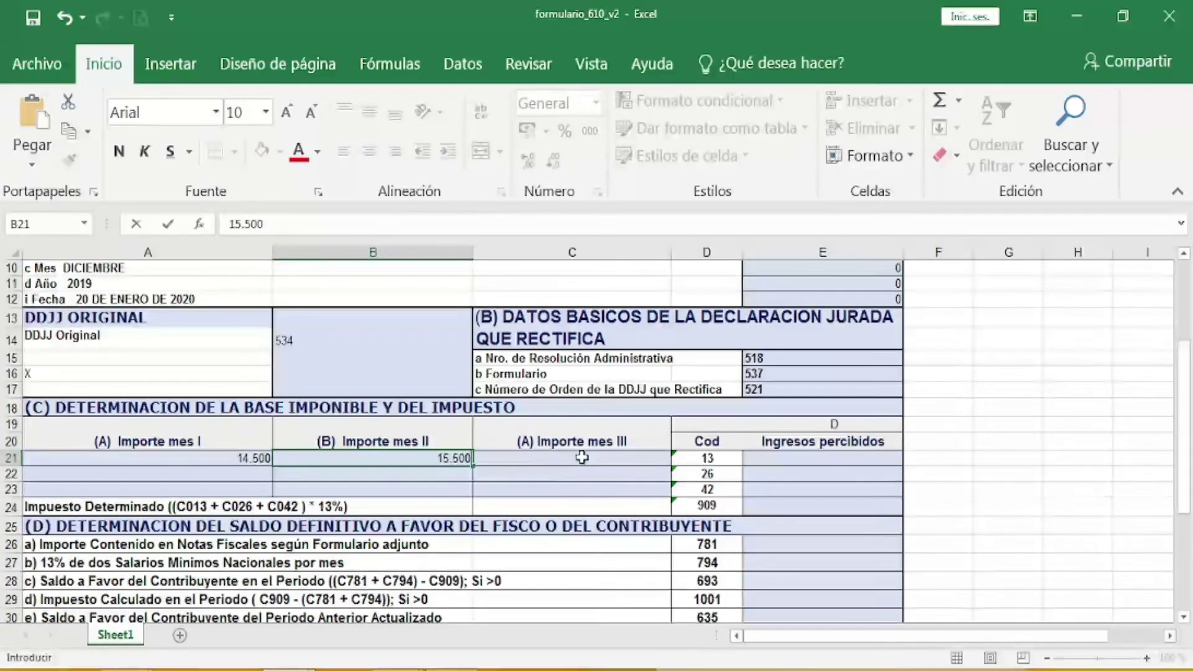
pyautogui.press('Tab')
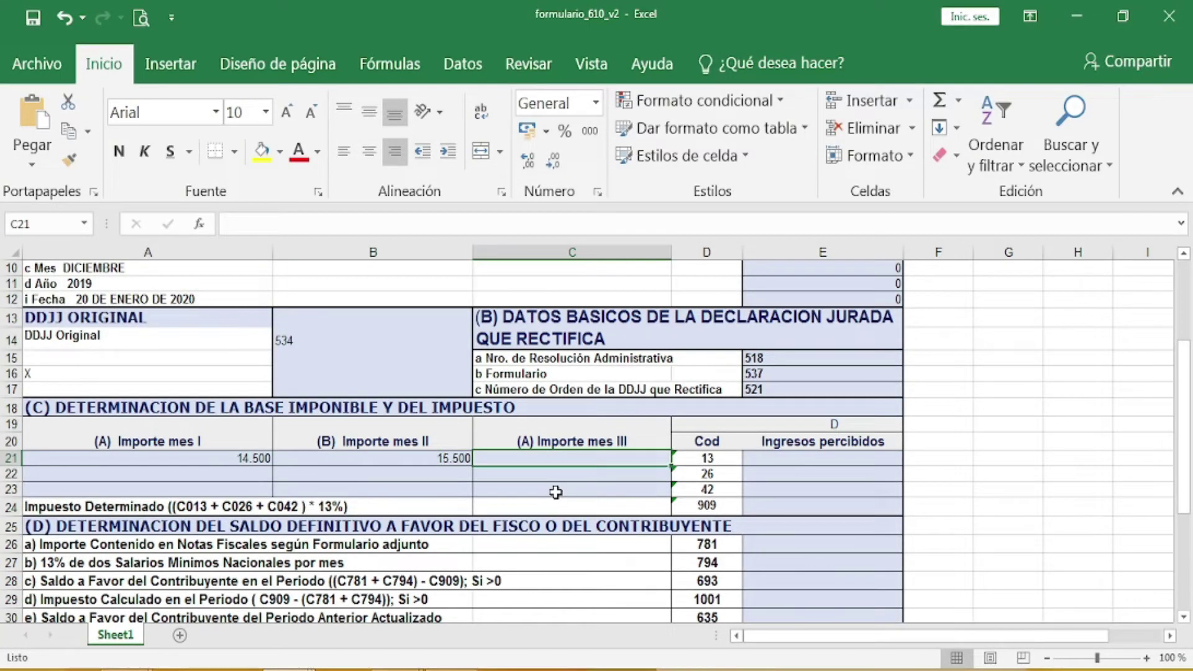
pyautogui.write('0')
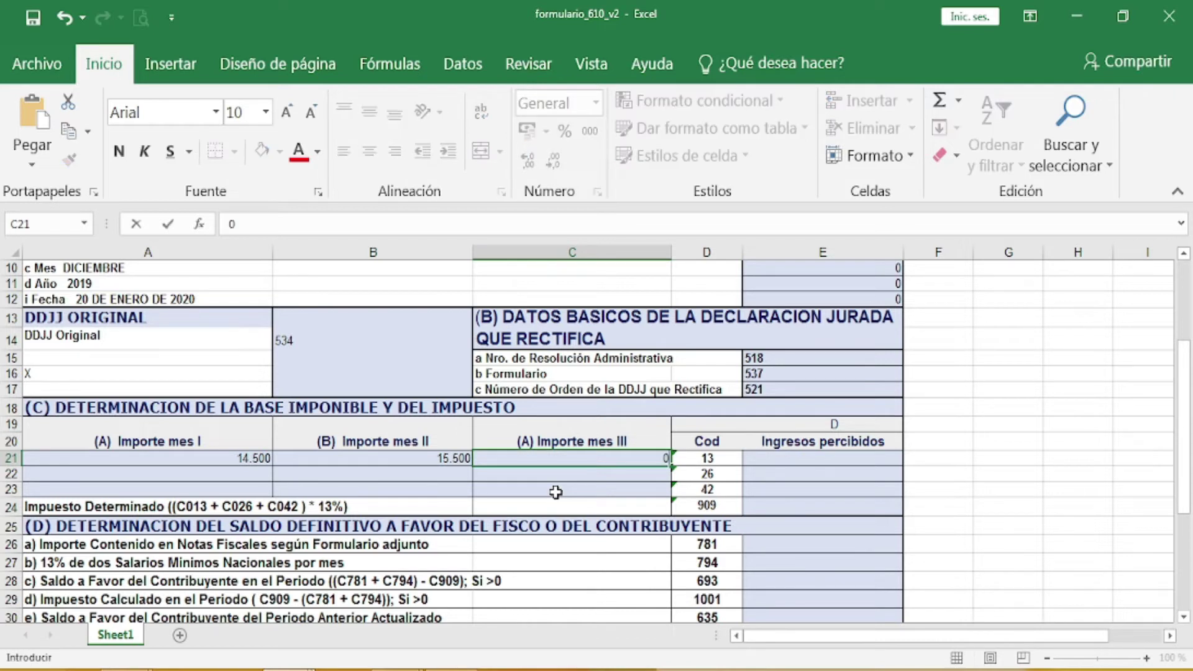
# Step: Confirm 0 and correct the month II amount in B21 from 15.500 to 14.500
pyautogui.click(782, 457)
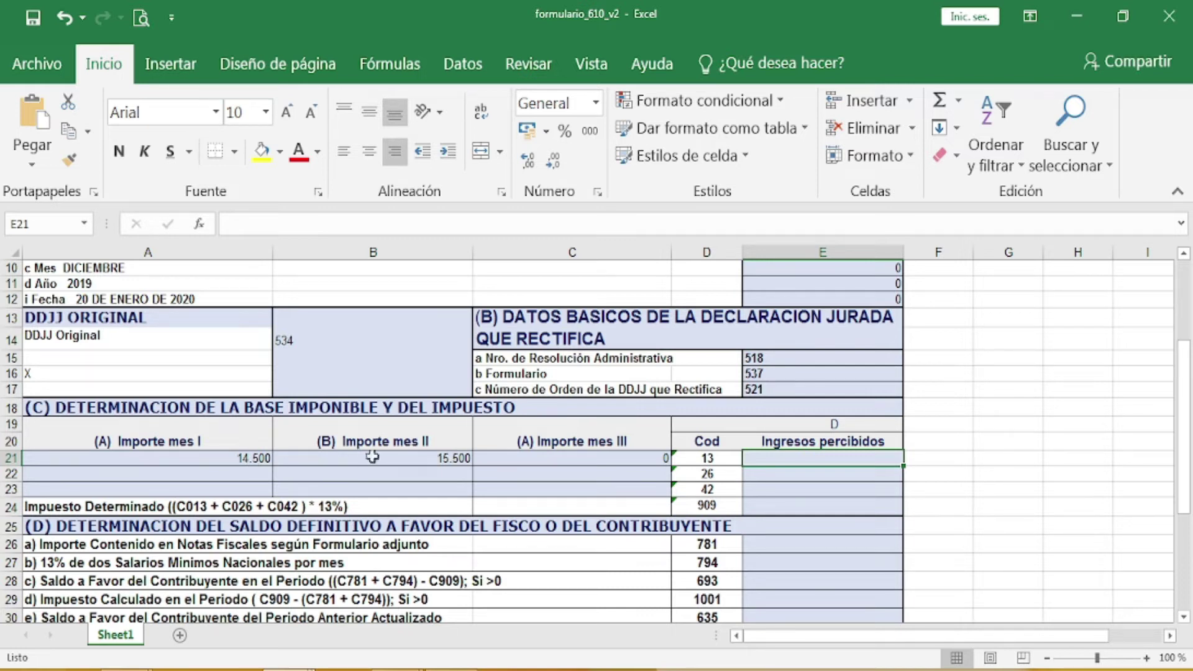
pyautogui.click(447, 459)
pyautogui.doubleClick(446, 460)
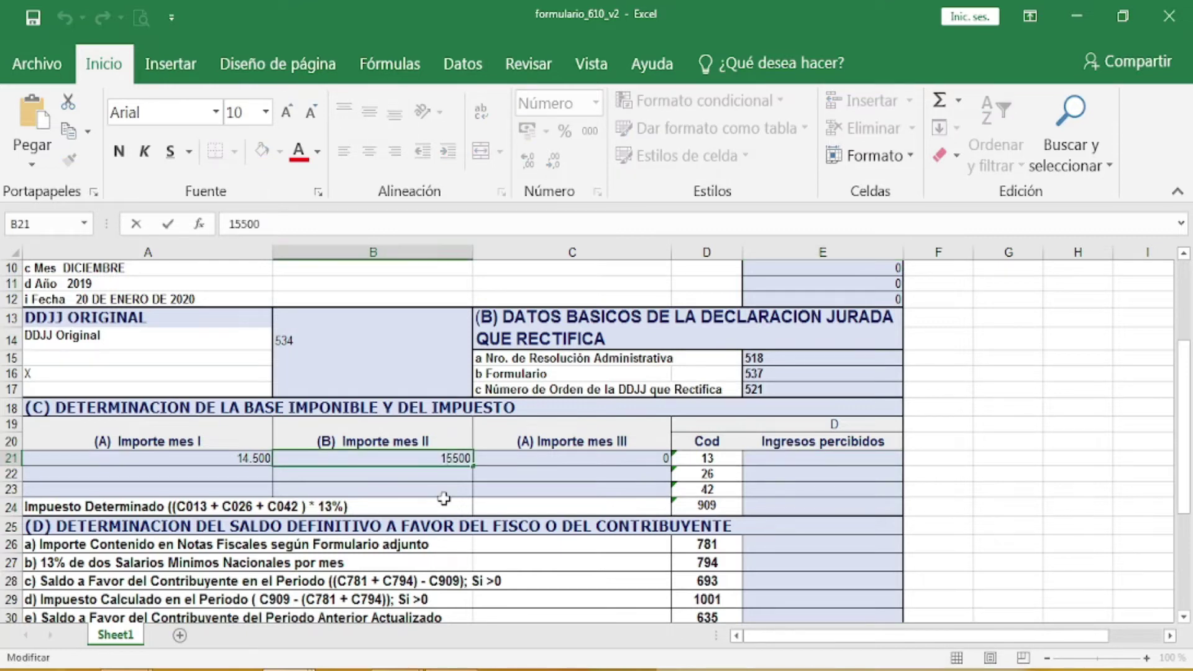
pyautogui.press('BackSpace')
pyautogui.write('4')
pyautogui.click(811, 460)
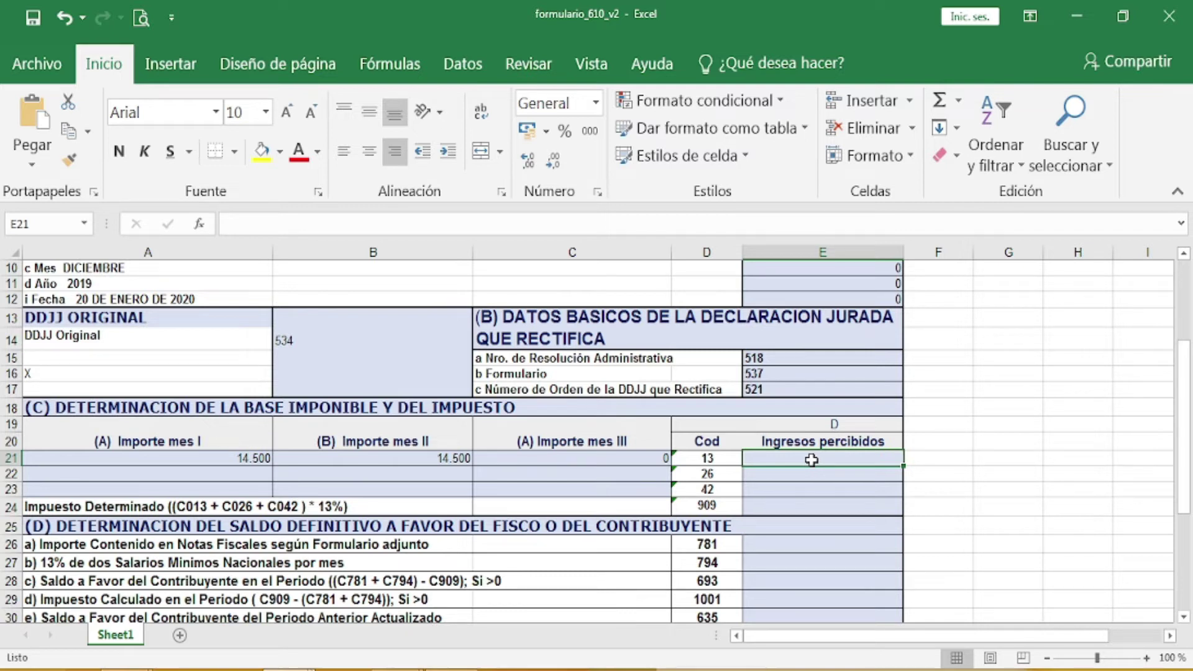
# Step: Enter 29.000 in E21 as Ingresos percibidos for code 13
pyautogui.write('29')
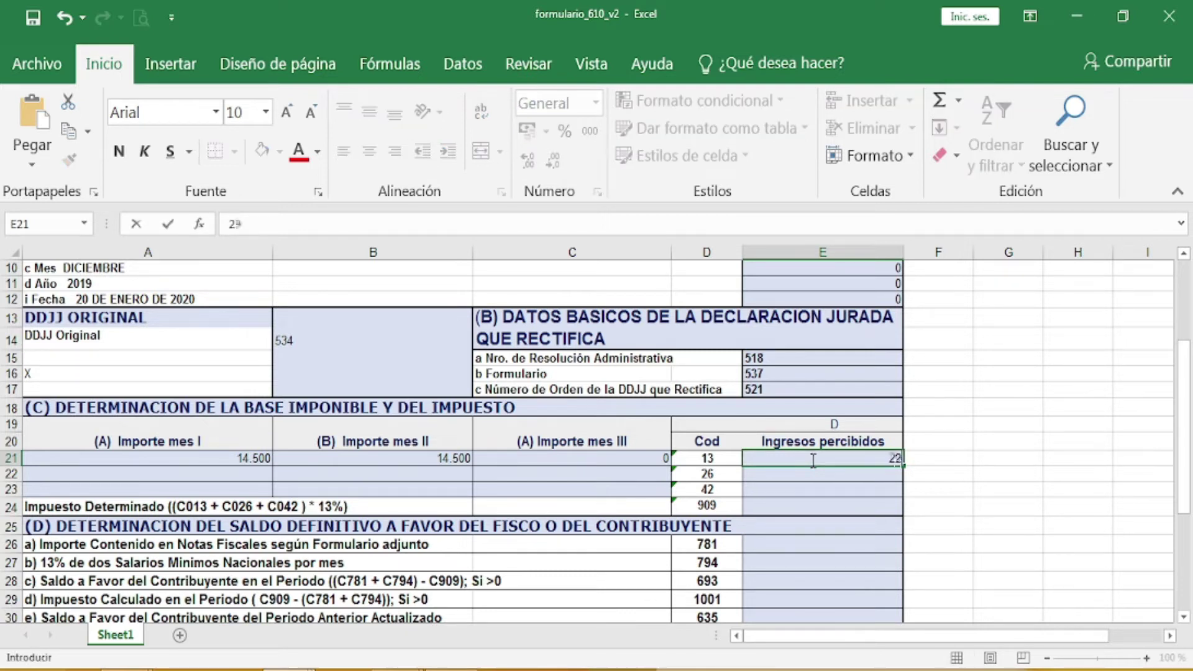
pyautogui.write('.000')
pyautogui.press('Return')
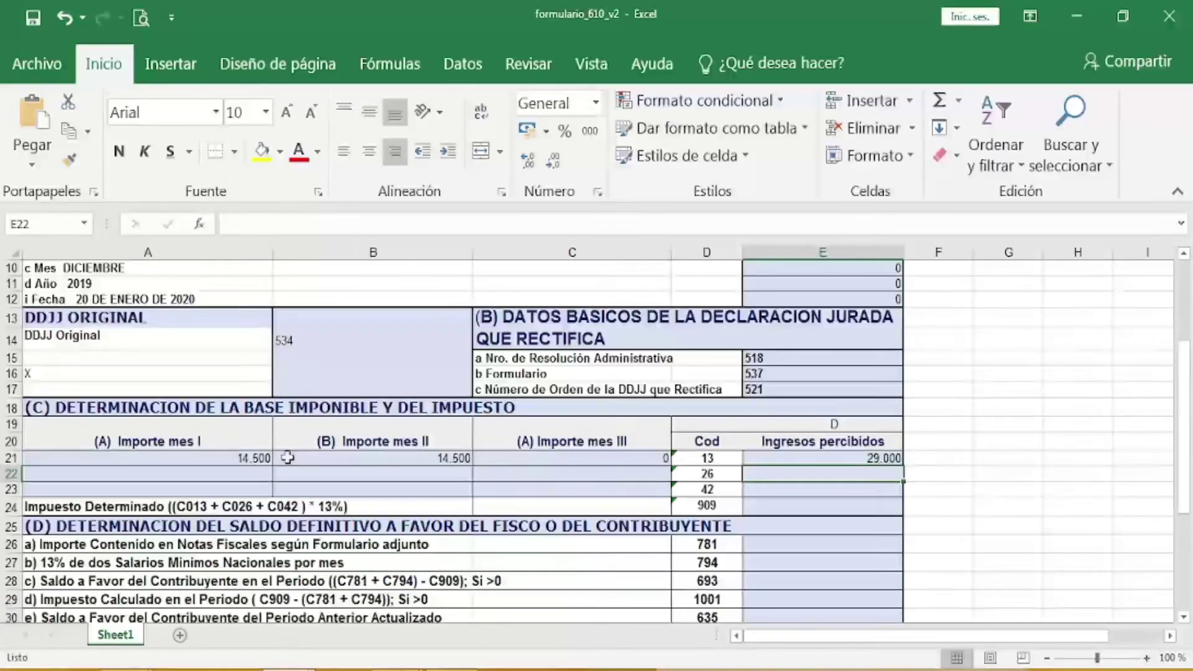
pyautogui.click(75, 490)
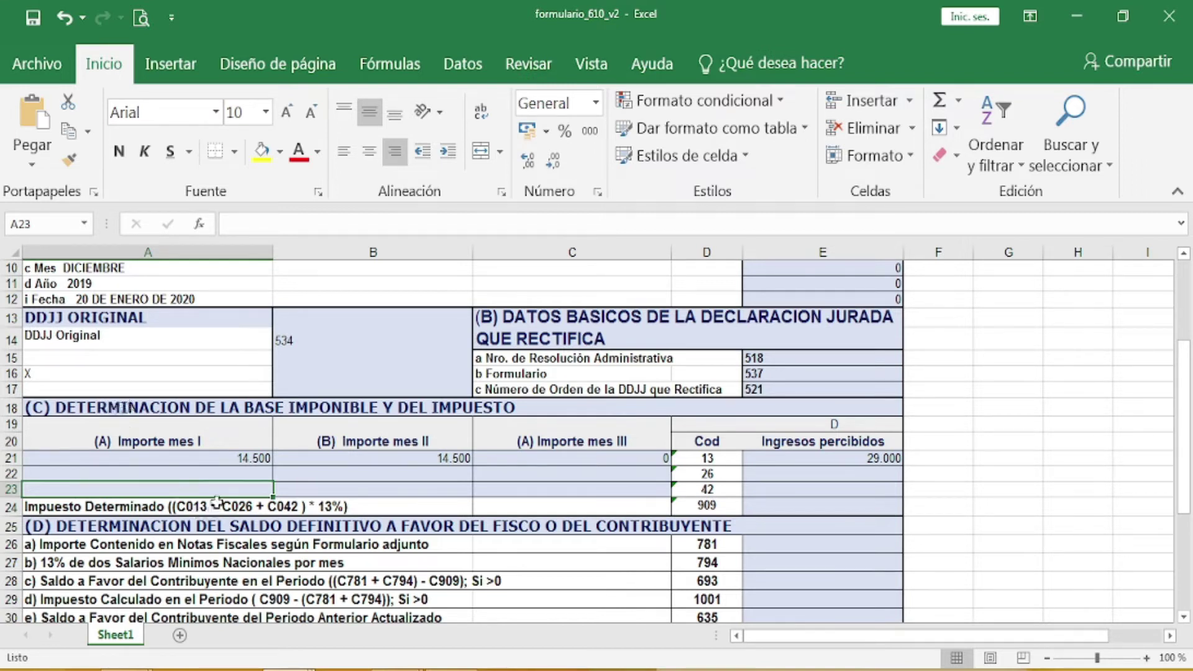
pyautogui.click(436, 489)
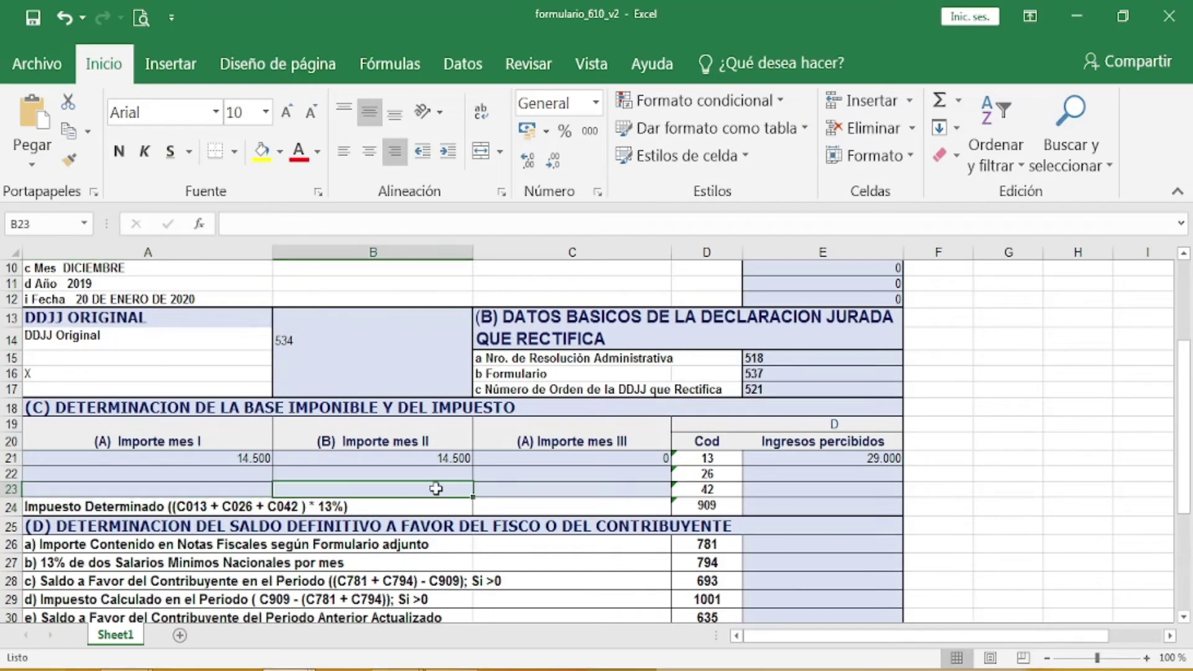
pyautogui.click(533, 488)
pyautogui.click(694, 488)
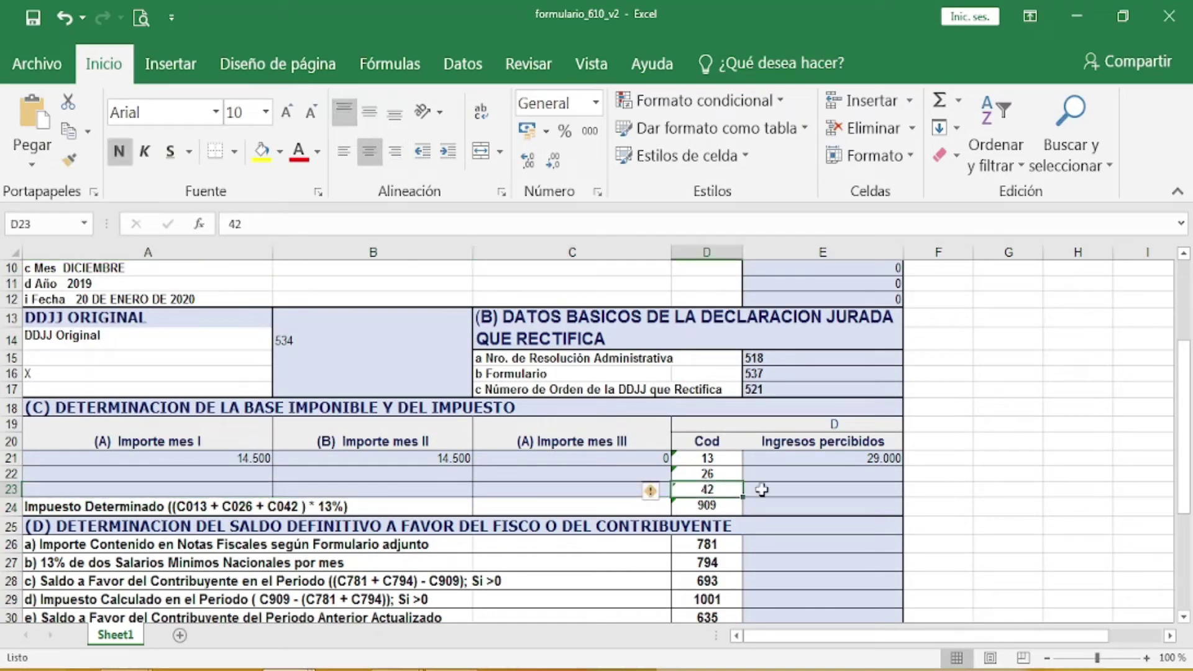
pyautogui.click(860, 490)
# Step: Fill E22 and E23 with 0 for codes 26 and 42, and E24 with 29.000
pyautogui.click(881, 474)
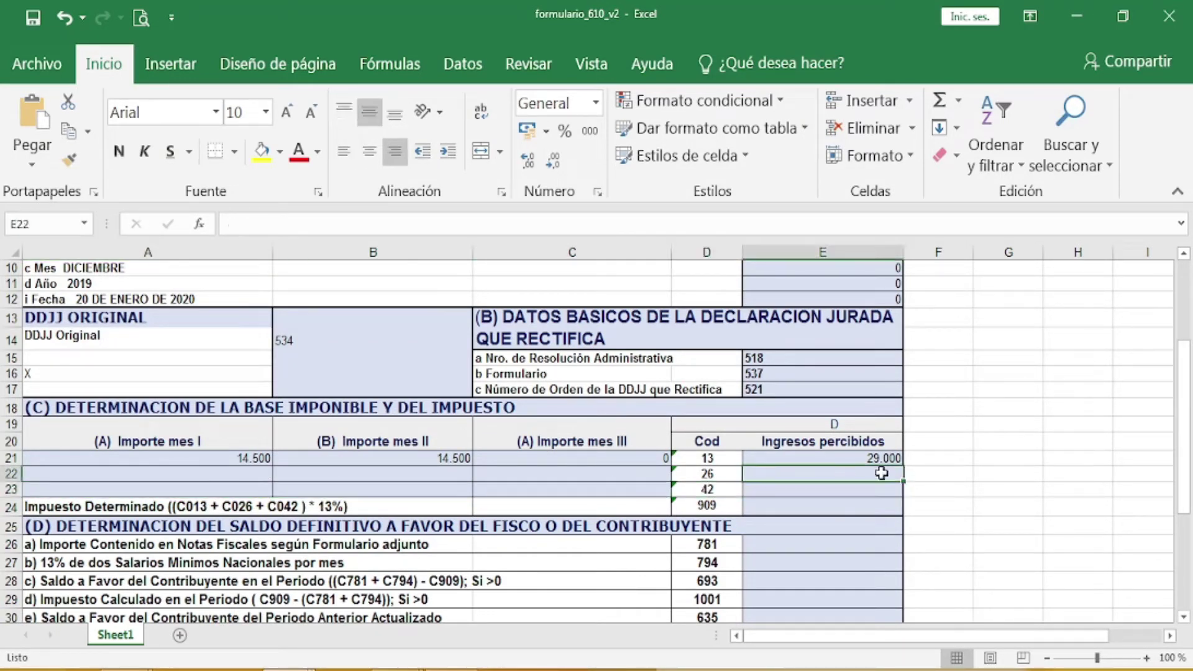
pyautogui.write('0')
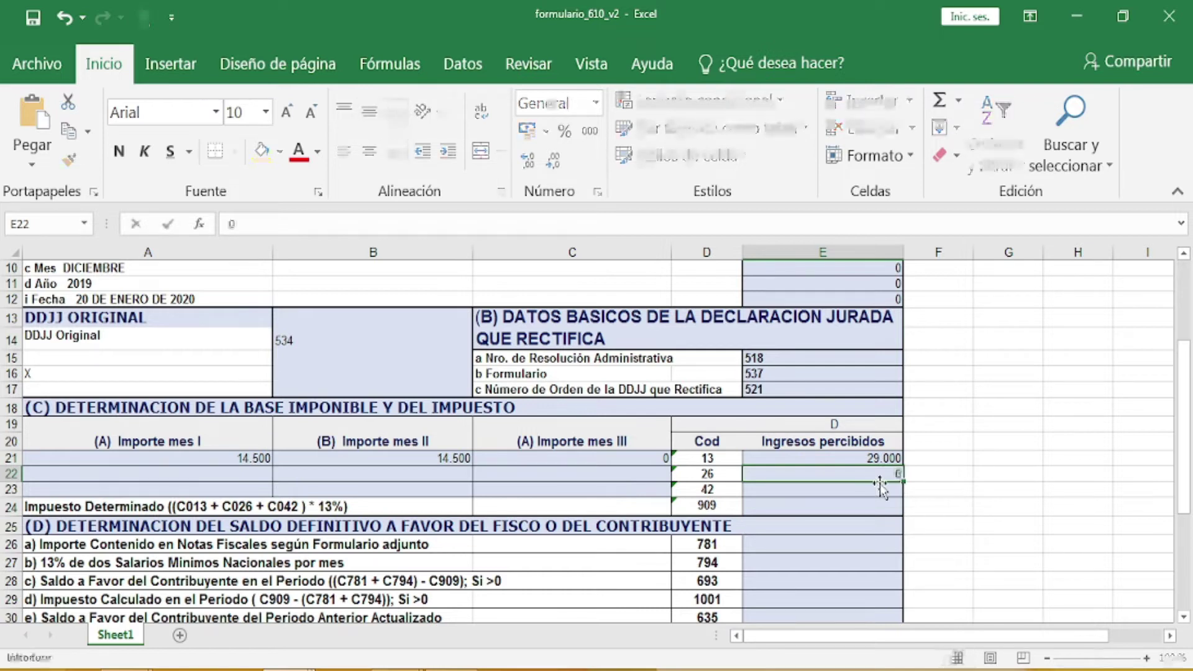
pyautogui.press('Return')
pyautogui.write('0')
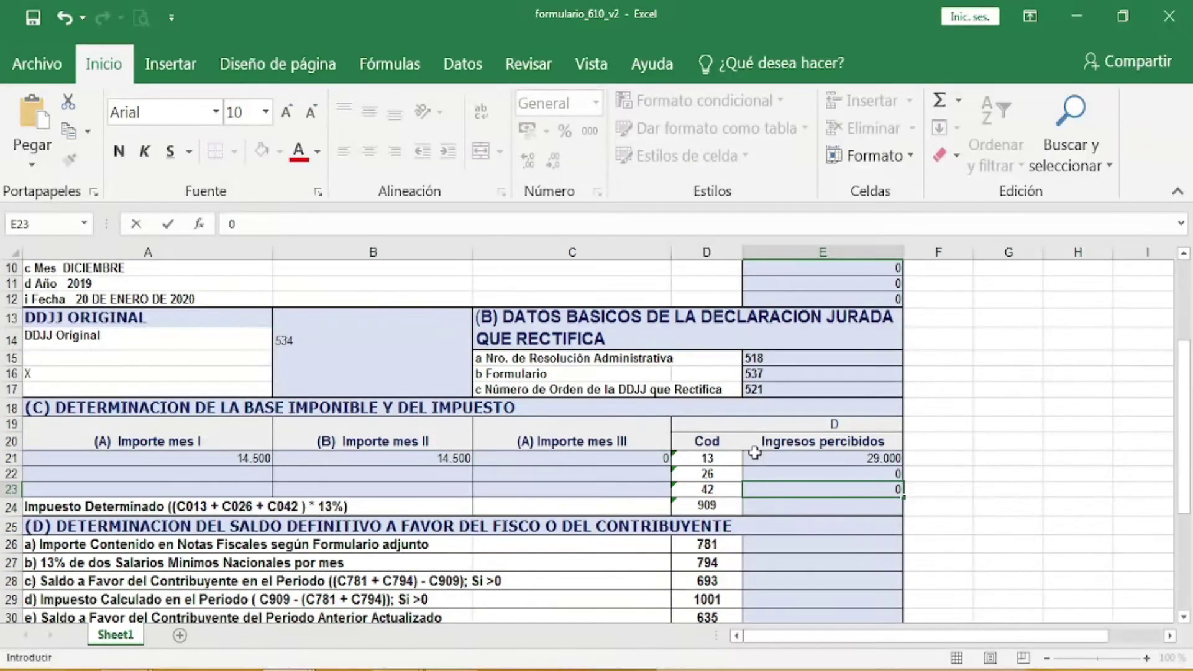
pyautogui.click(846, 505)
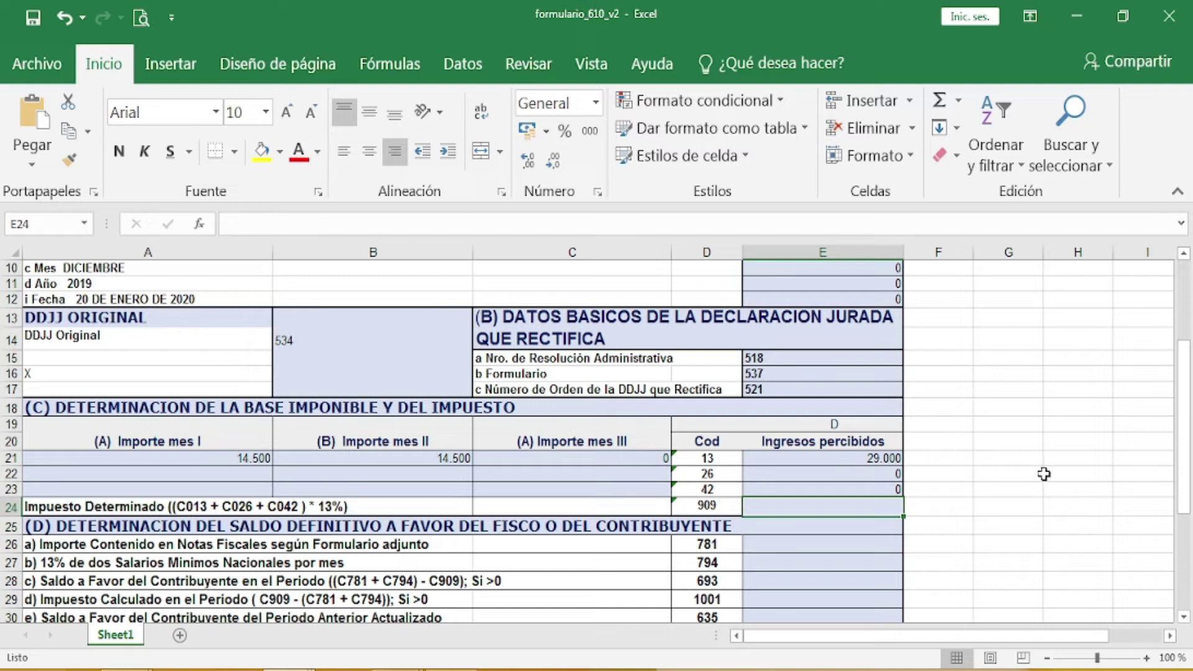
pyautogui.write('29.000')
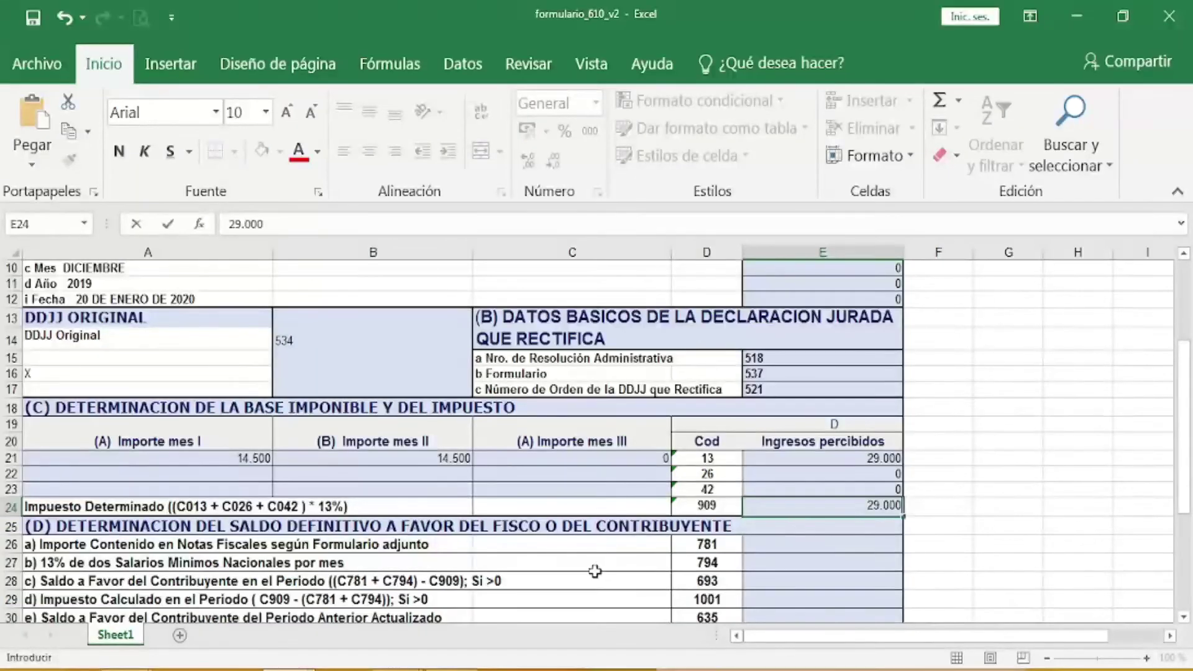
pyautogui.click(595, 570)
pyautogui.scroll(-1, 595, 570)
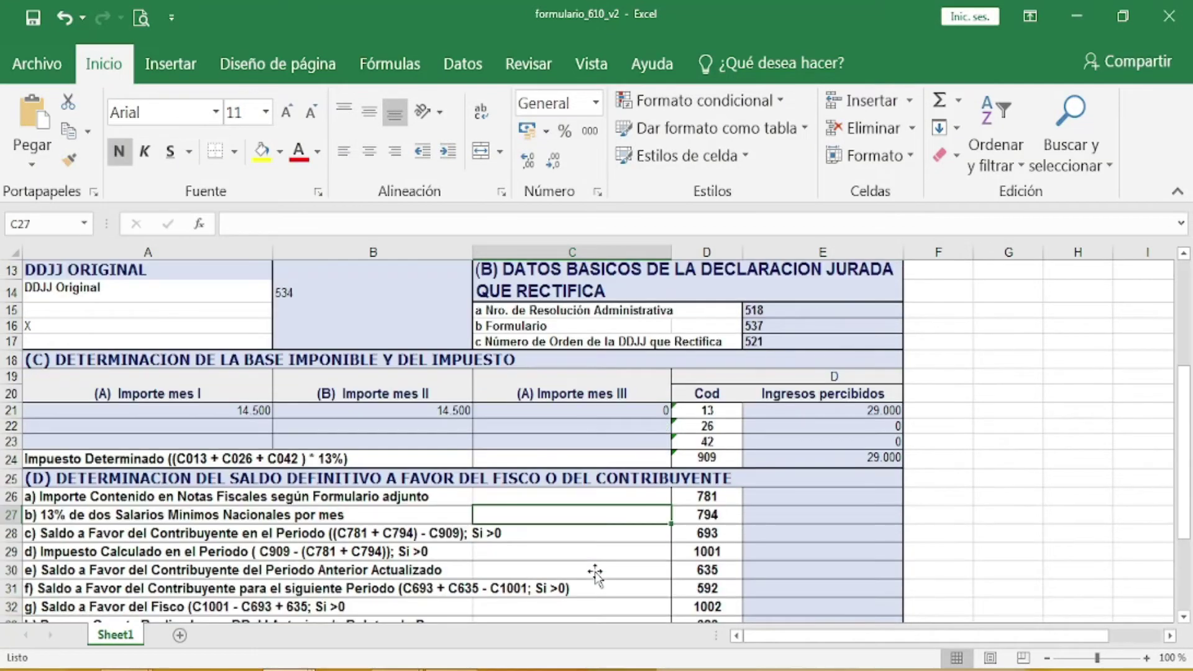
# Step: Scroll down to section D and zoom the Form 610 sheet from 100% to 110%
pyautogui.scroll(-1, 595, 570)
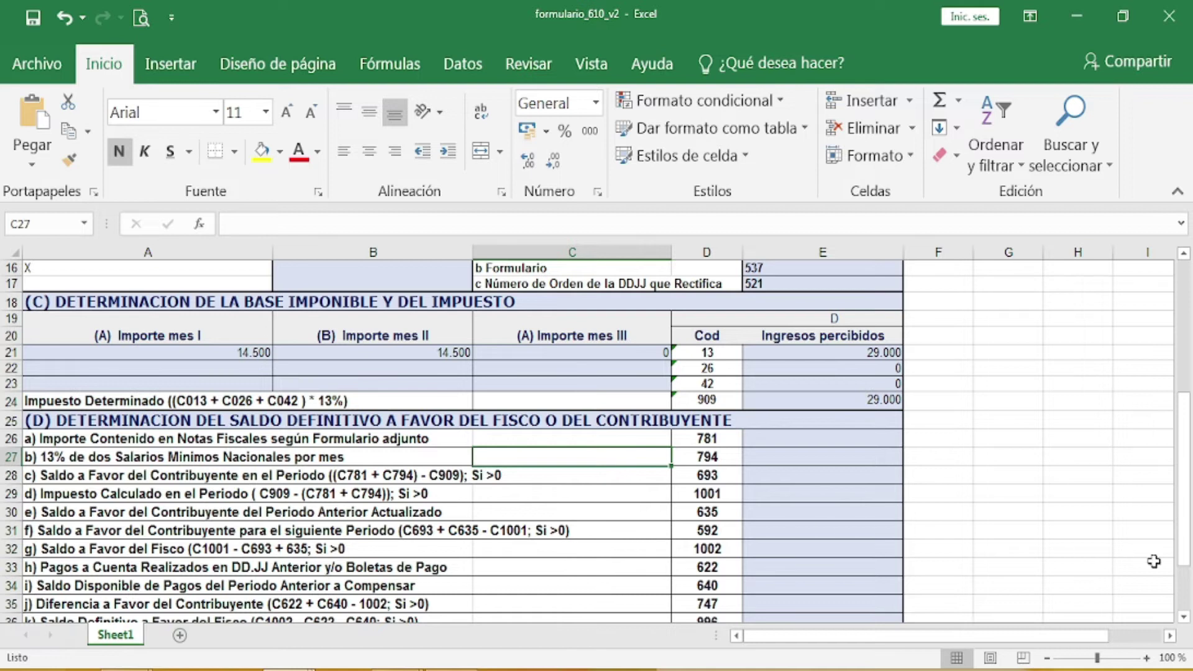
pyautogui.click(1146, 657)
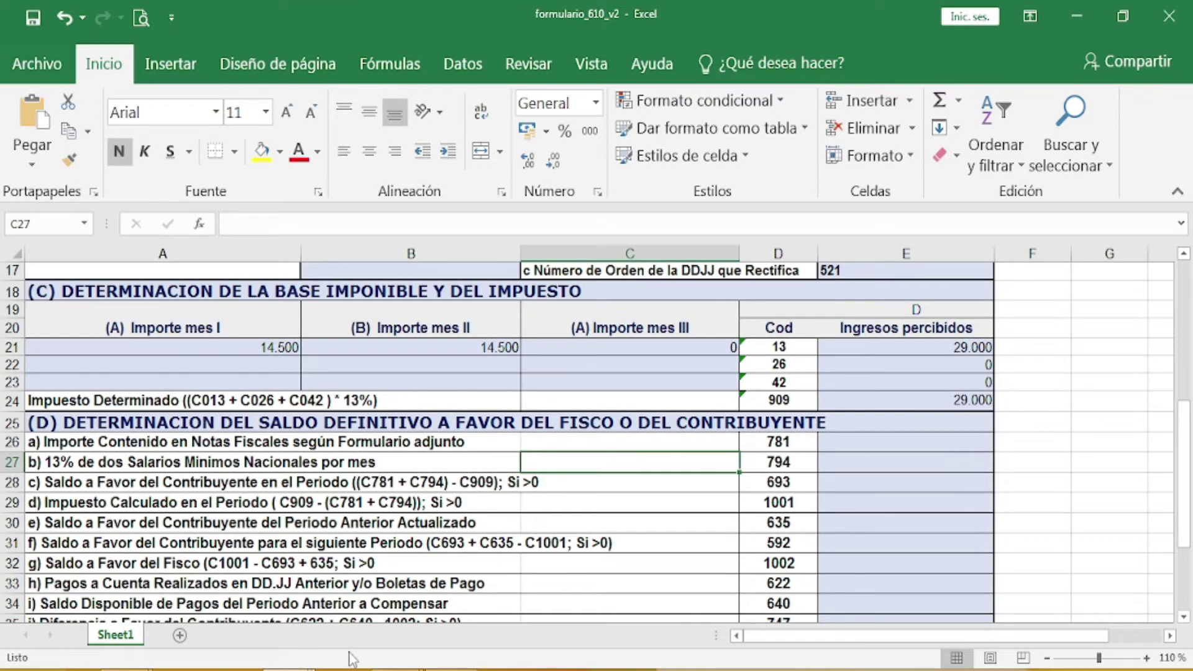
pyautogui.moveTo(396, 670)
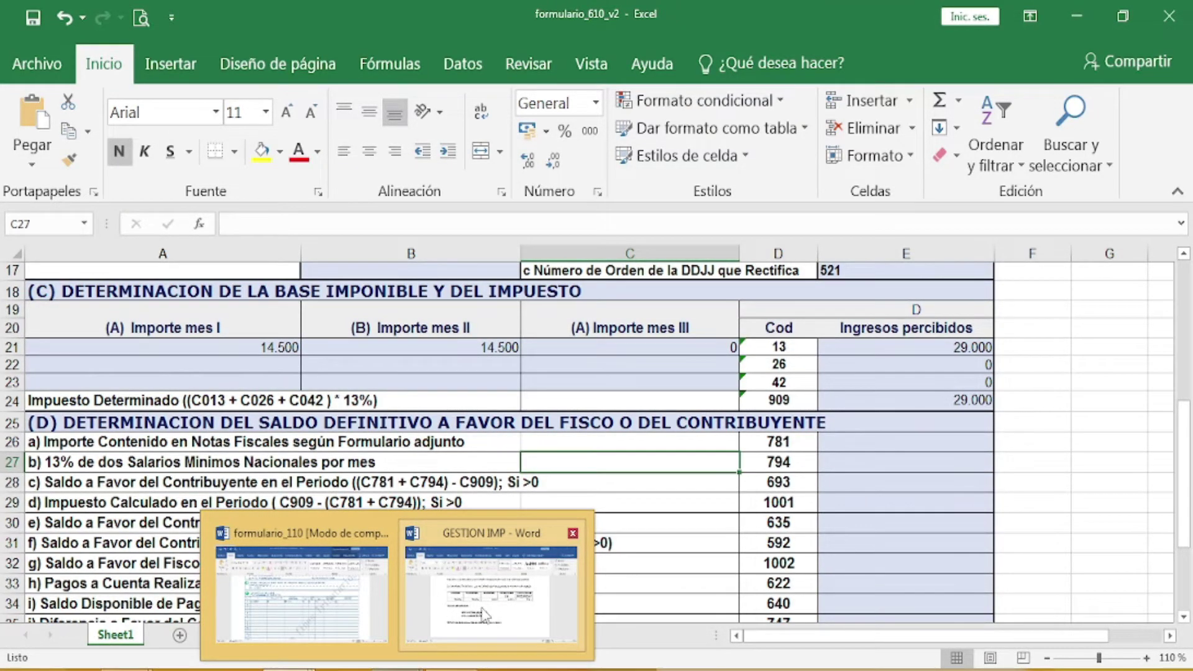
# Step: Under NOTA in GESTION IMP, write CALCULO AUXILIAR with FORM 110 = 2.307 * 13% = 299,91 (300)
pyautogui.click(510, 617)
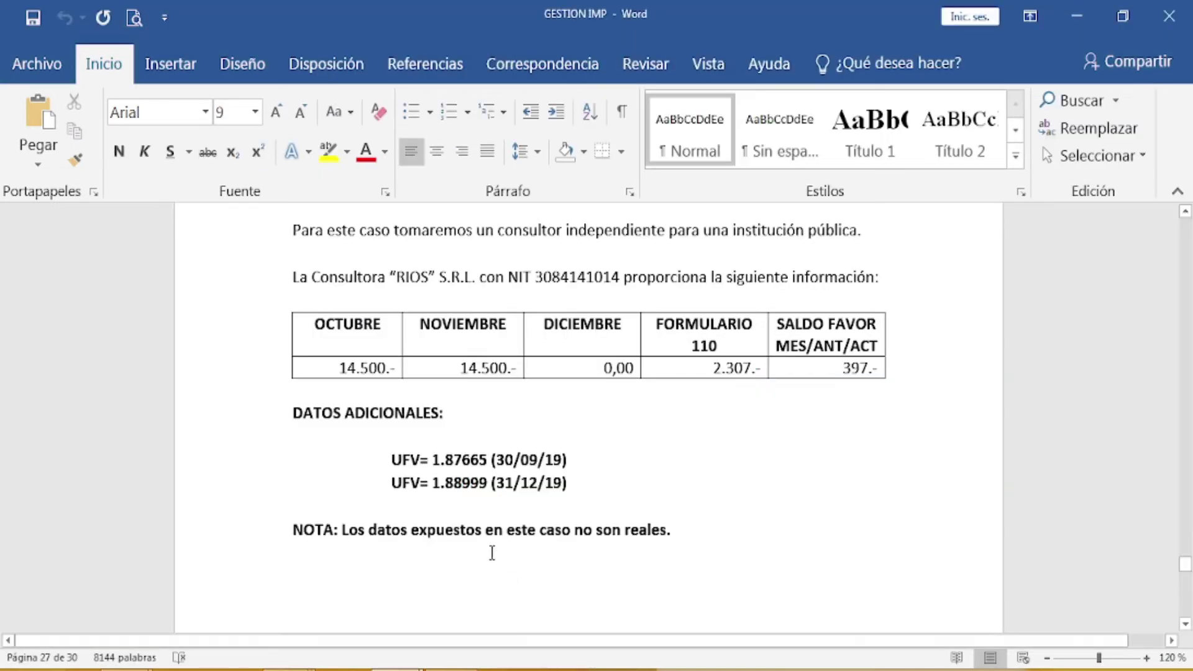
pyautogui.click(300, 570)
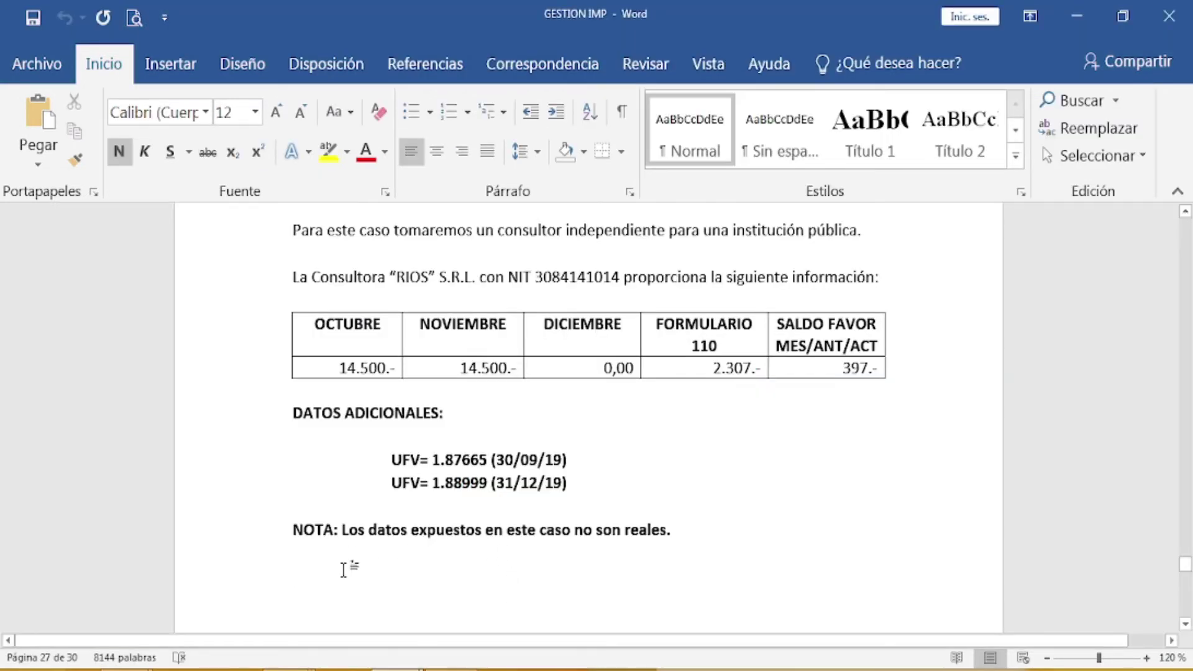
pyautogui.write('CALC')
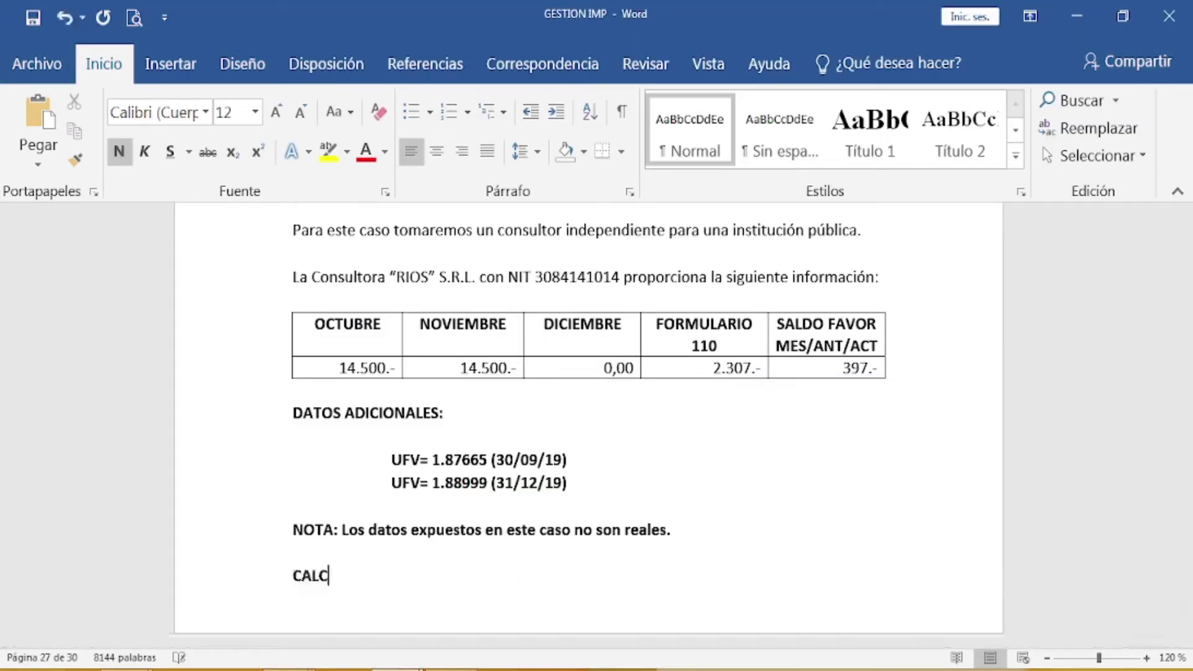
pyautogui.write('ULO AUXILIAR')
pyautogui.press('Return')
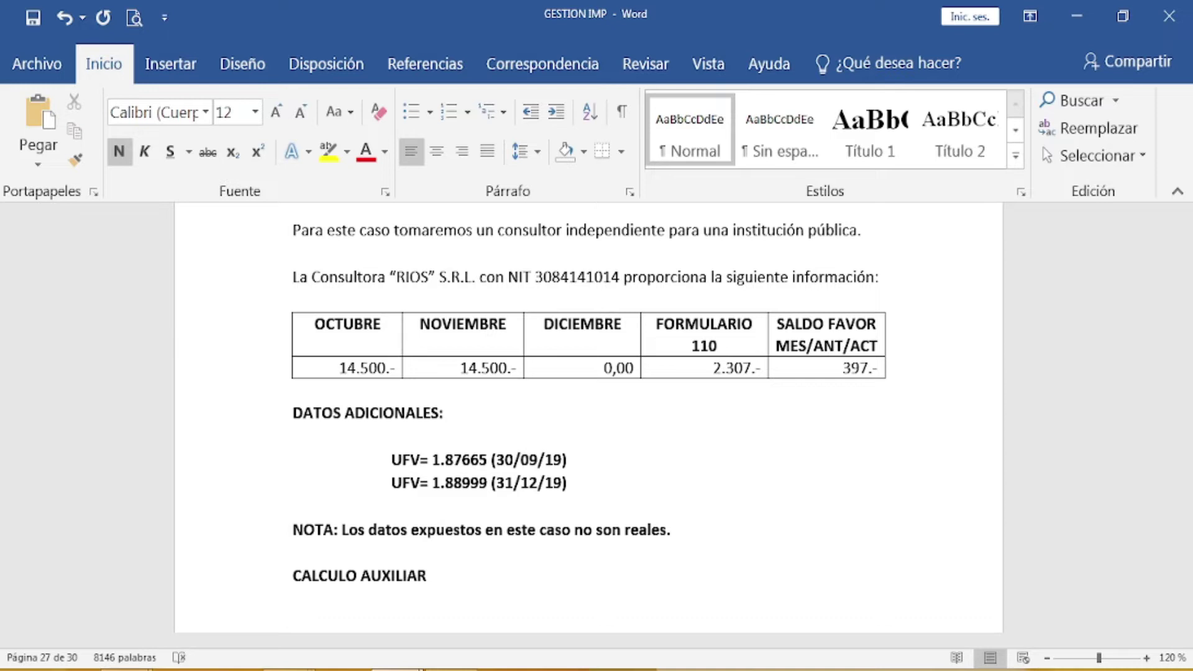
pyautogui.write('FORM 110')
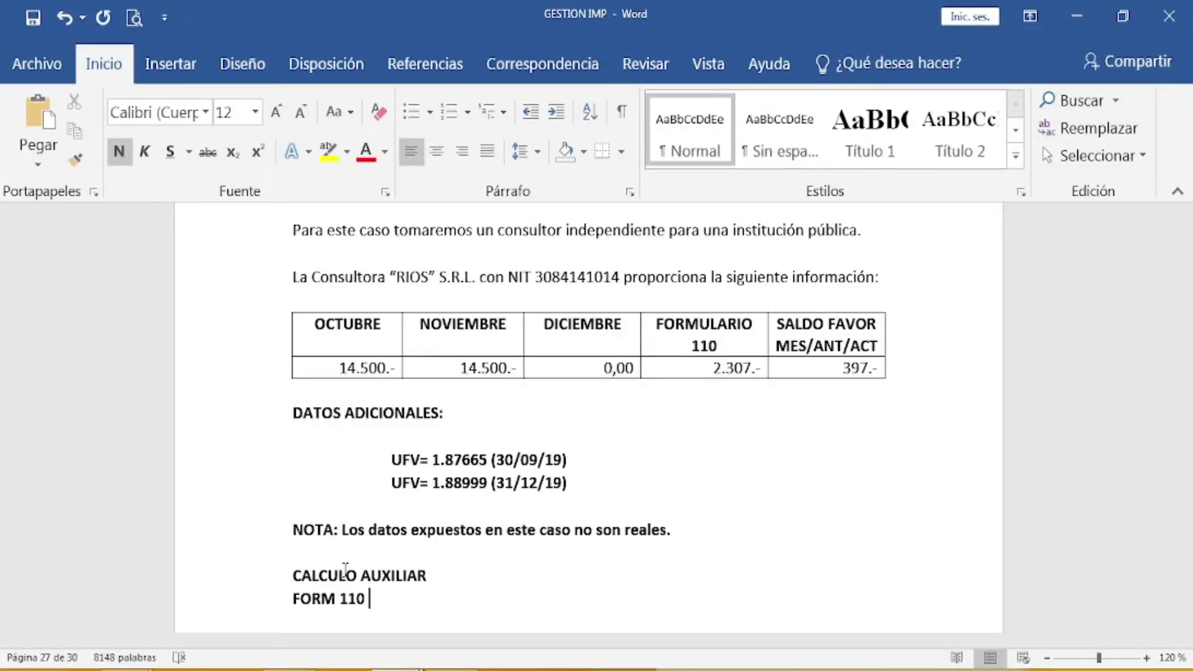
pyautogui.write(' = ')
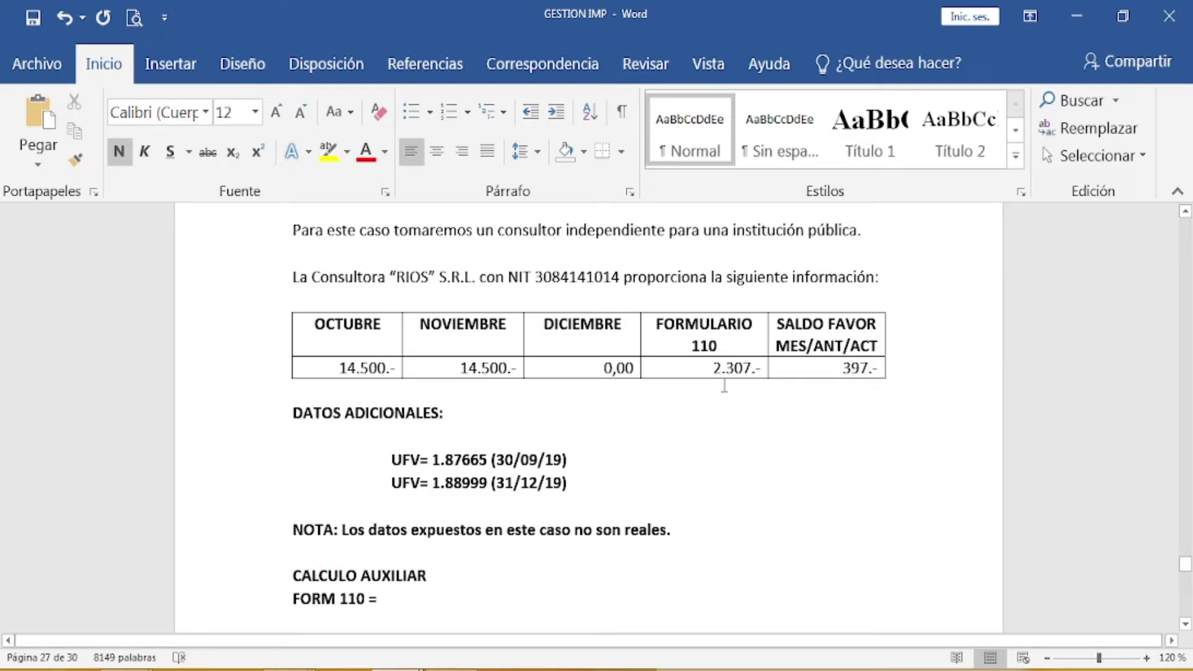
pyautogui.write('2.307')
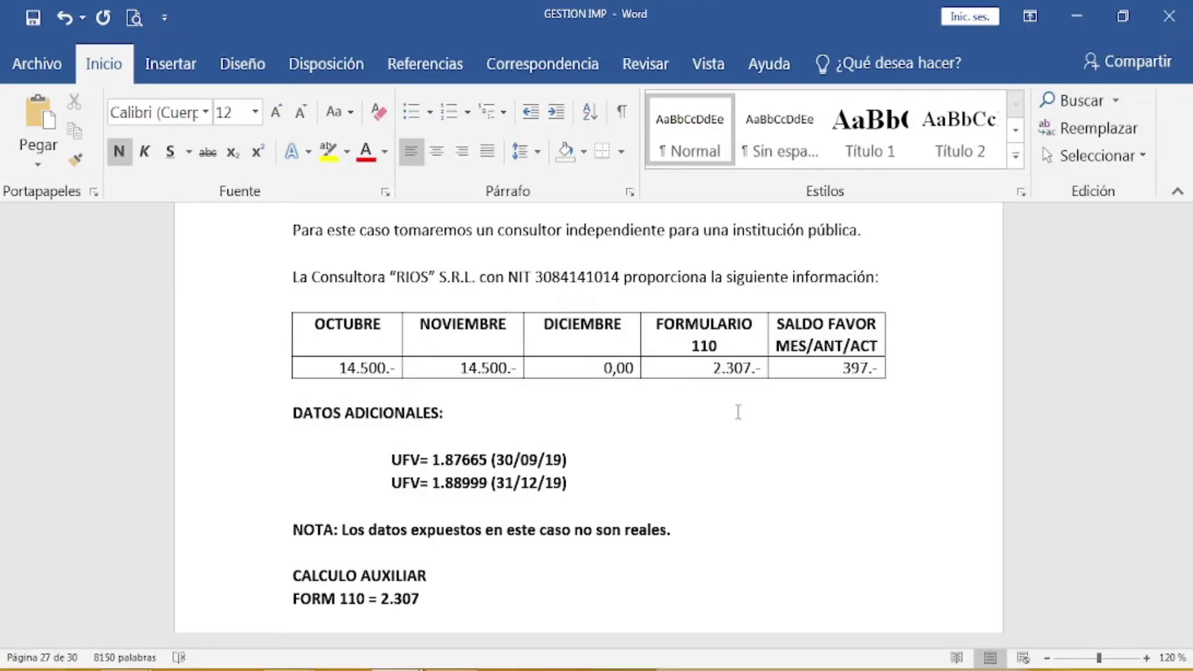
pyautogui.write(' * 13%')
pyautogui.write('299')
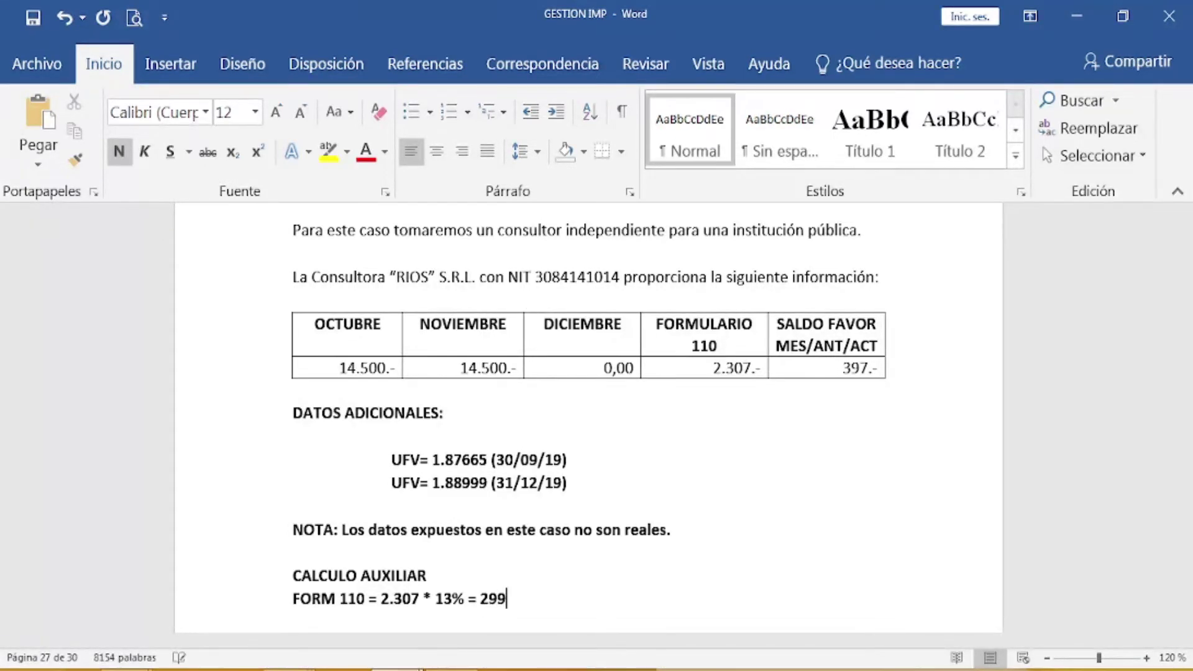
pyautogui.write(',91 (300)')
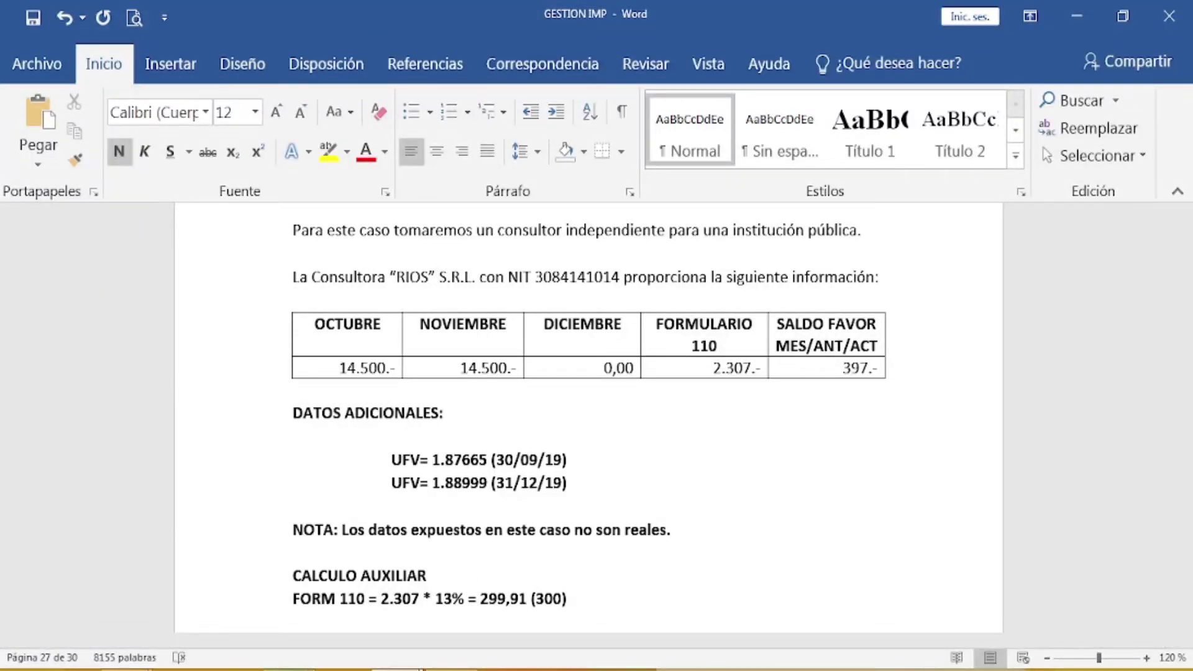
pyautogui.moveTo(290, 668)
pyautogui.click(303, 631)
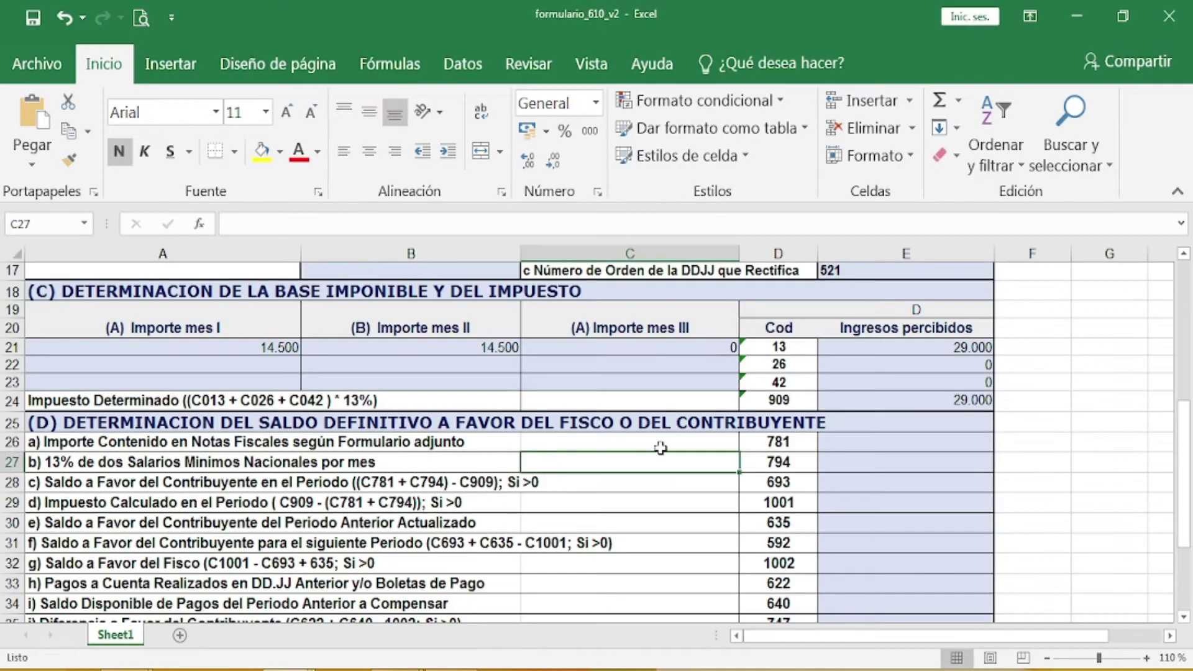
# Step: Enter 300 in cell E26 for code 781
pyautogui.click(863, 443)
pyautogui.write('300')
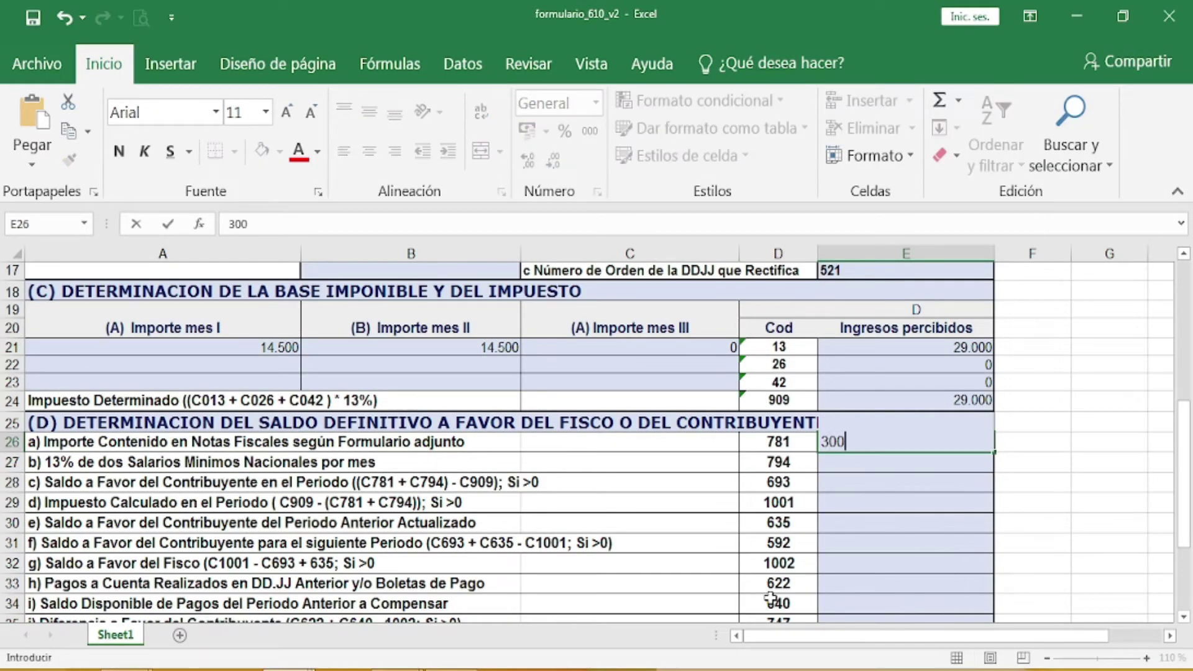
pyautogui.press('Return')
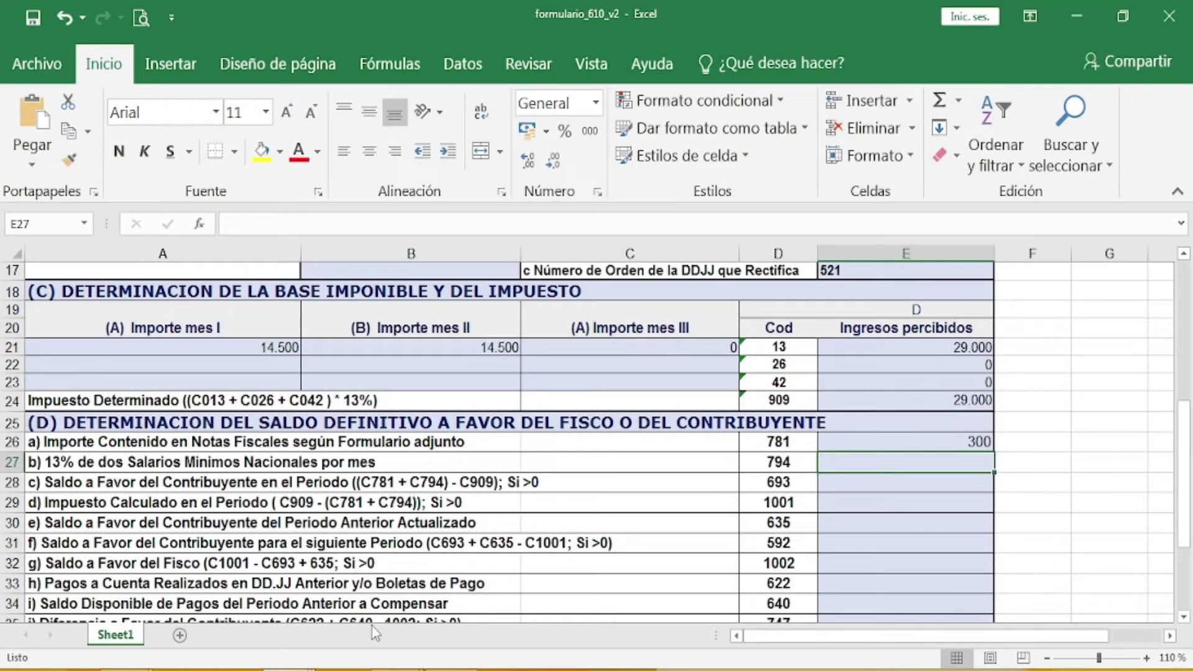
pyautogui.moveTo(398, 669)
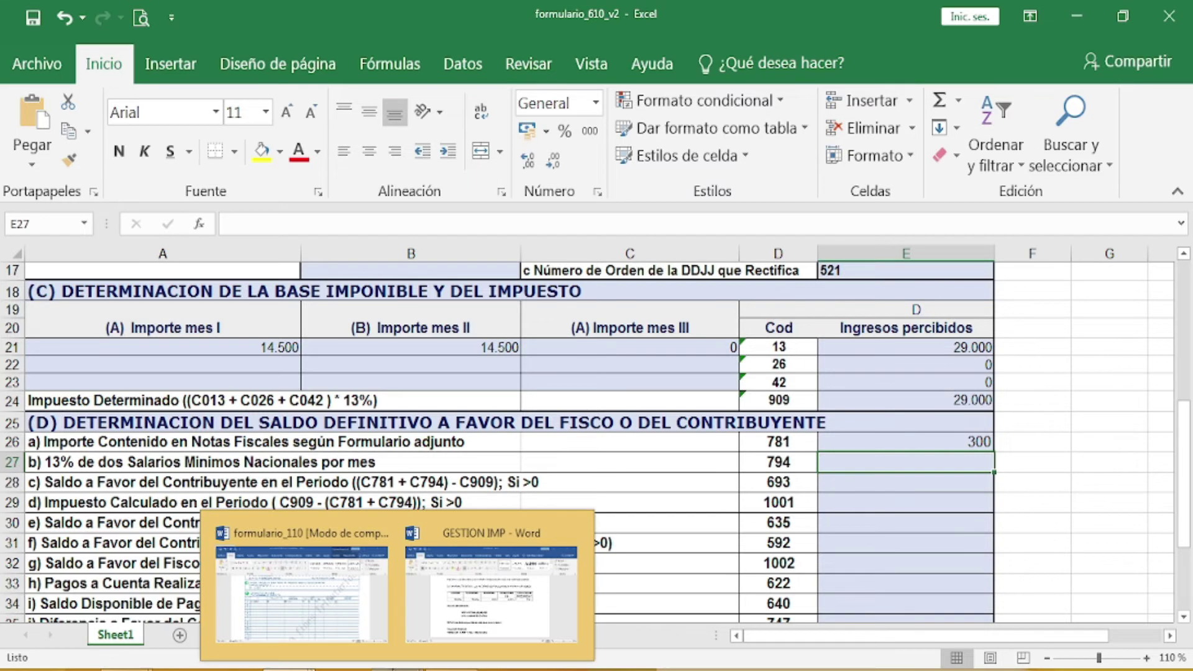
# Step: Return to GESTION IMP and add an empty line after the (300) result
pyautogui.click(519, 617)
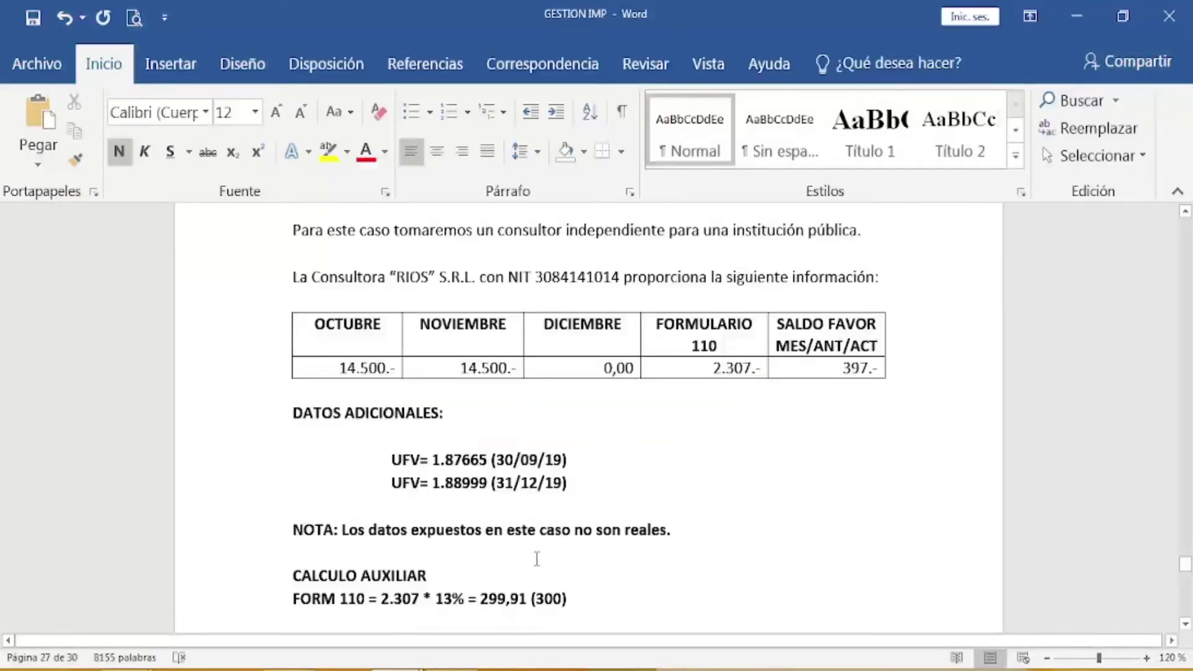
pyautogui.press('Return')
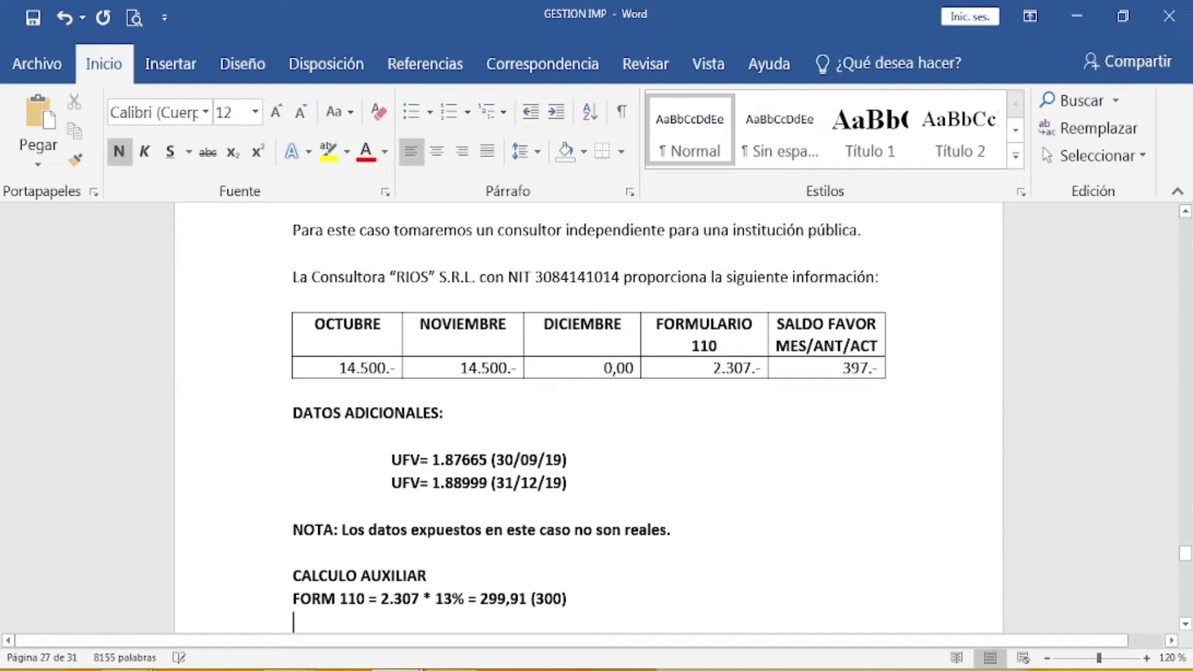
pyautogui.scroll(-2, 637, 582)
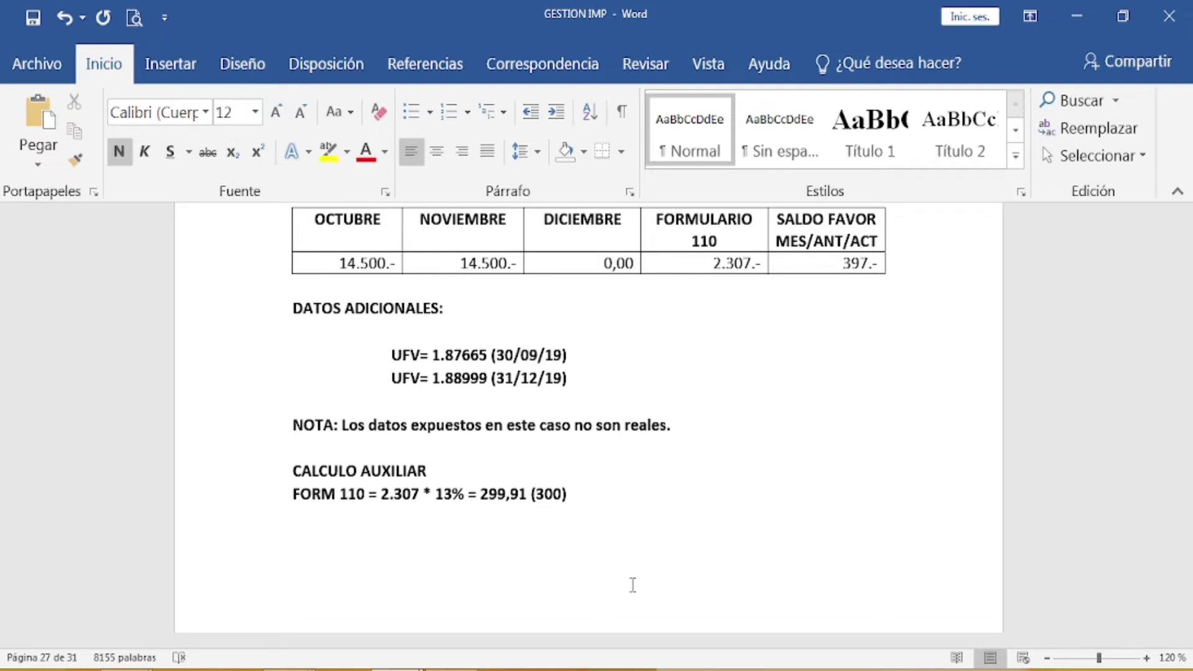
# Step: Write the minimum-wage calculation SMN 2.122 *2 = 4.244 * 13% = 551,72
pyautogui.write('SMN 2.122')
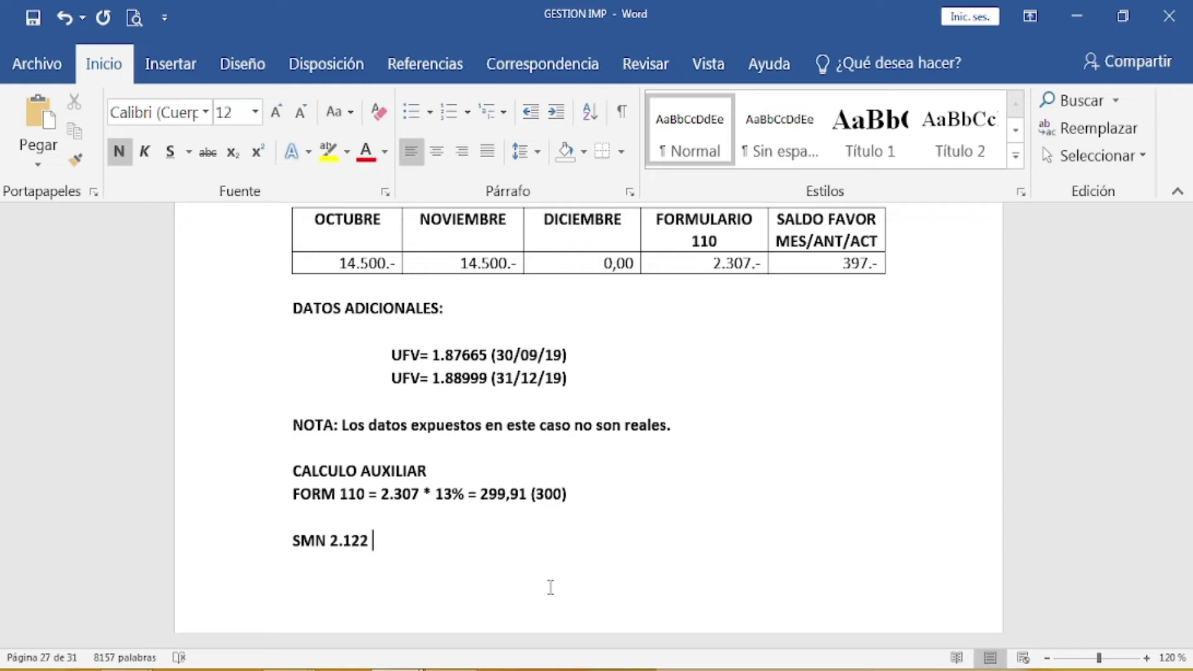
pyautogui.write('*2 =')
pyautogui.write('4.244')
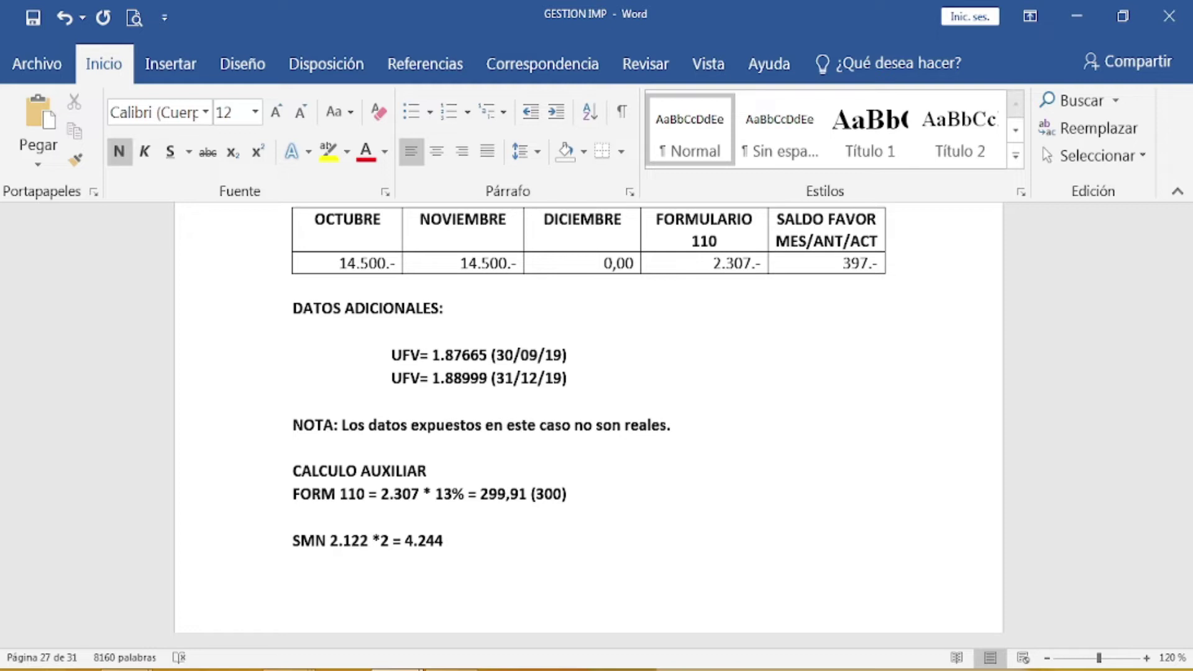
pyautogui.write('* 13% =')
pyautogui.write('551,72')
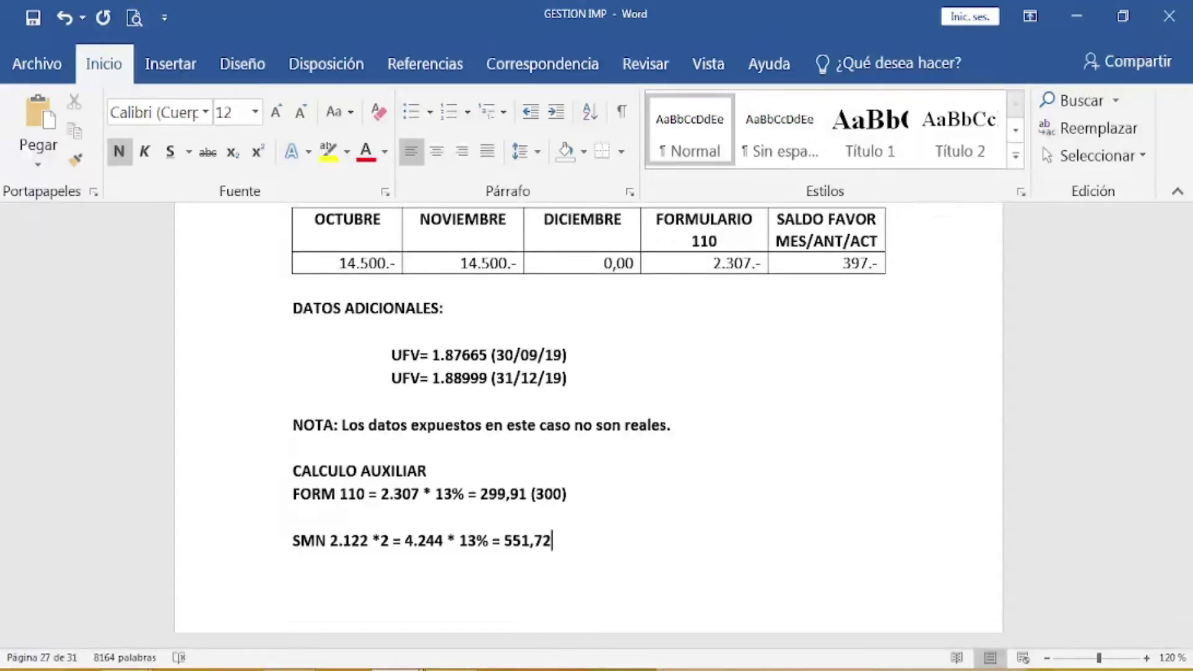
# Step: Bring formulario_610_v2 back to review 300 in box 781
pyautogui.moveTo(285, 659)
pyautogui.click(320, 601)
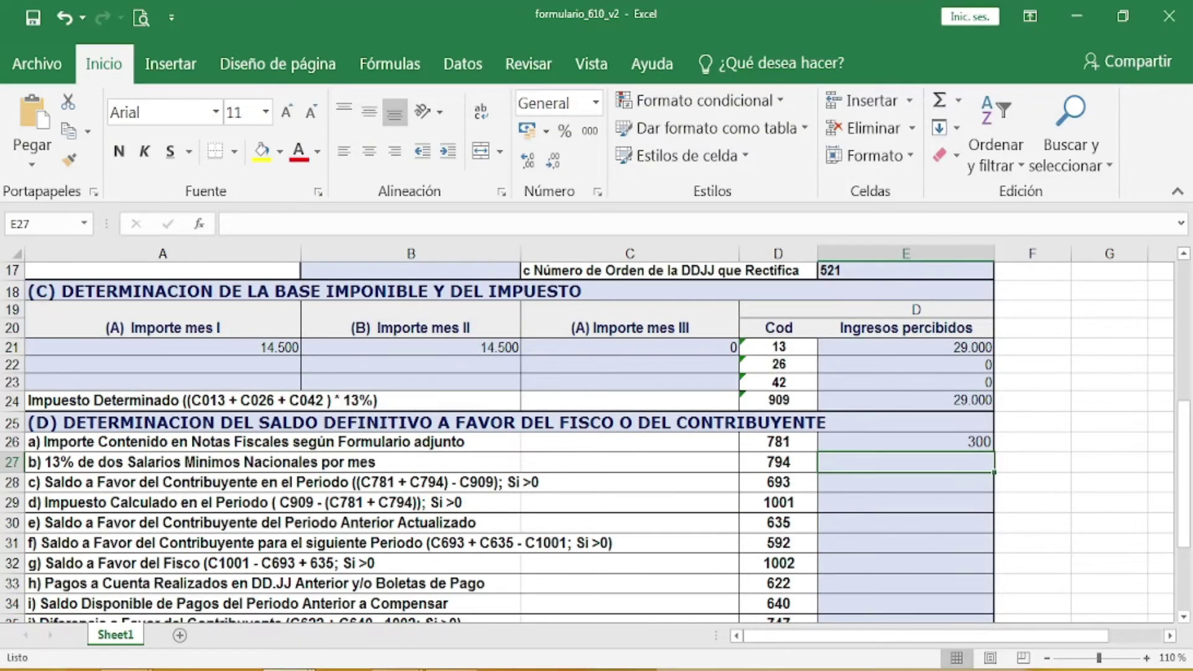
pyautogui.click(290, 669)
# Step: Extend the SMN line with * 2 = 1.103,44, fixing the missing 3
pyautogui.moveTo(398, 668)
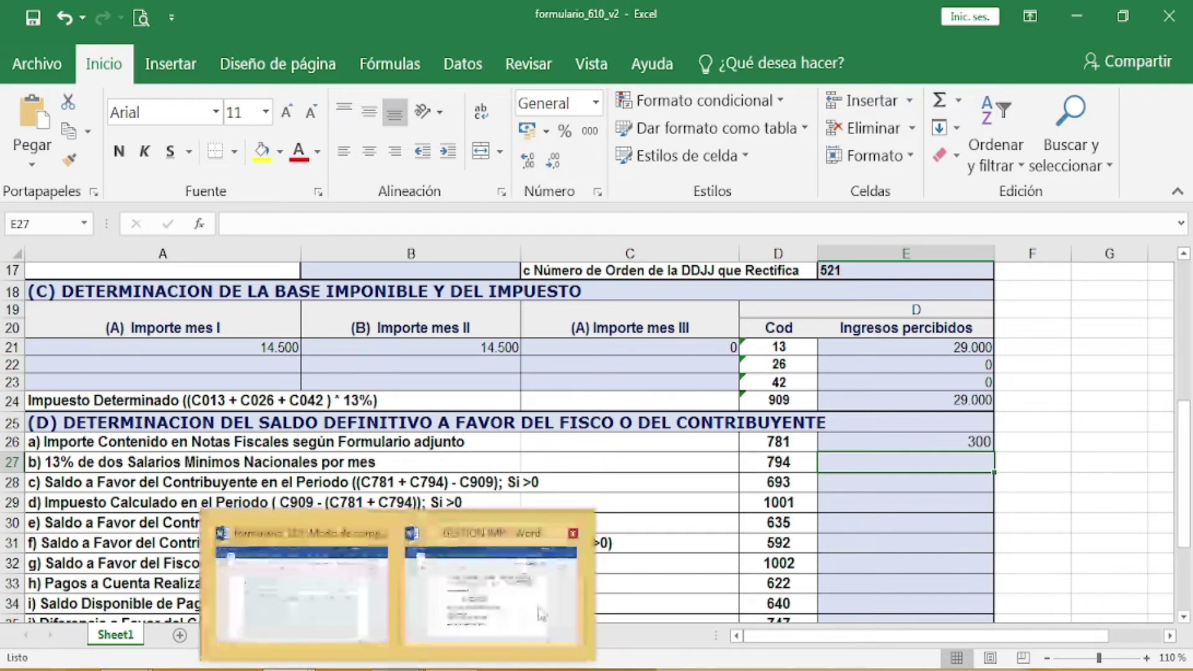
pyautogui.click(541, 606)
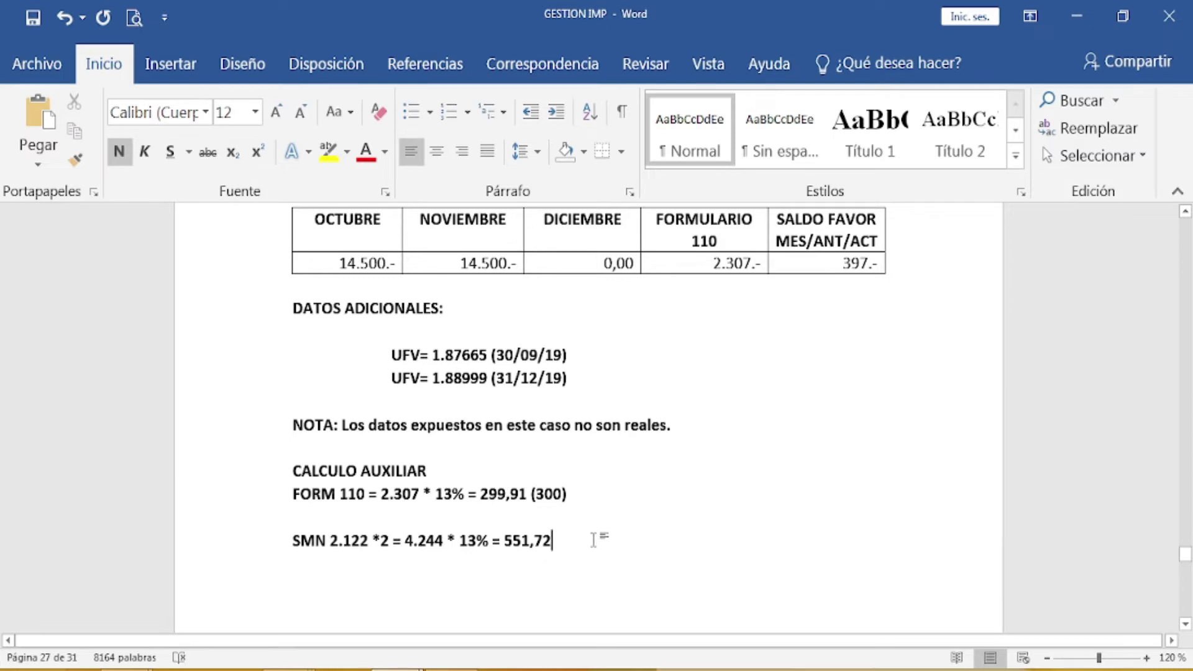
pyautogui.write('*')
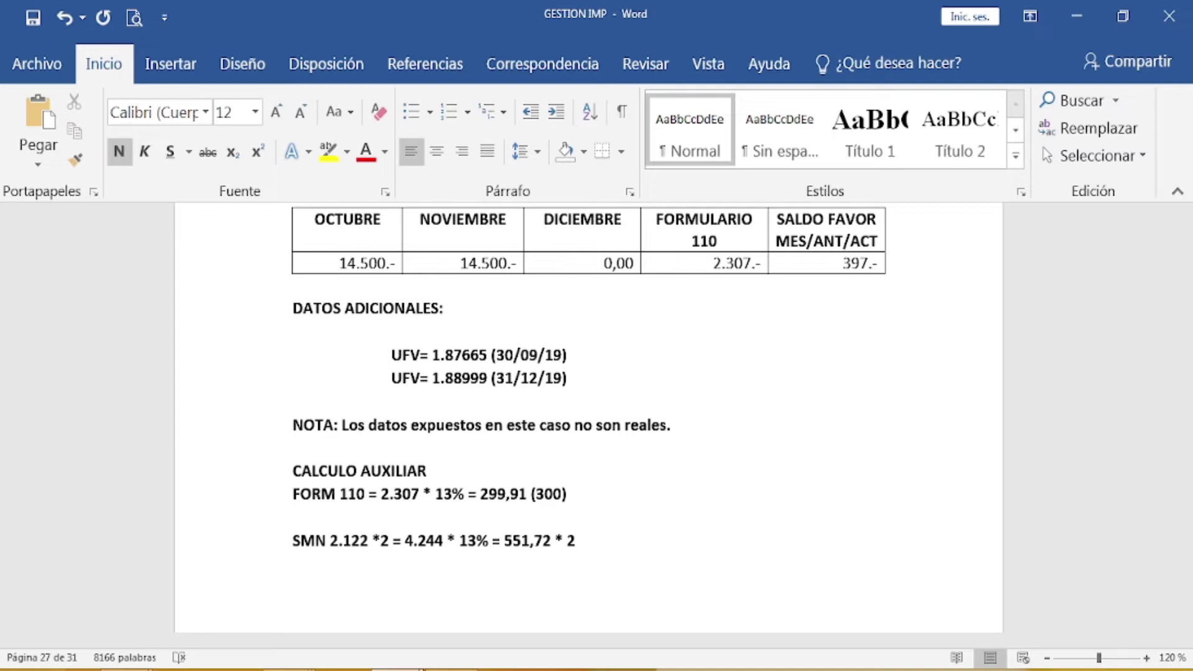
pyautogui.write('= 1.10,44')
pyautogui.press('Left')
pyautogui.press('Left')
pyautogui.press('Left')
pyautogui.write('3')
pyautogui.doubleClick(669, 548)
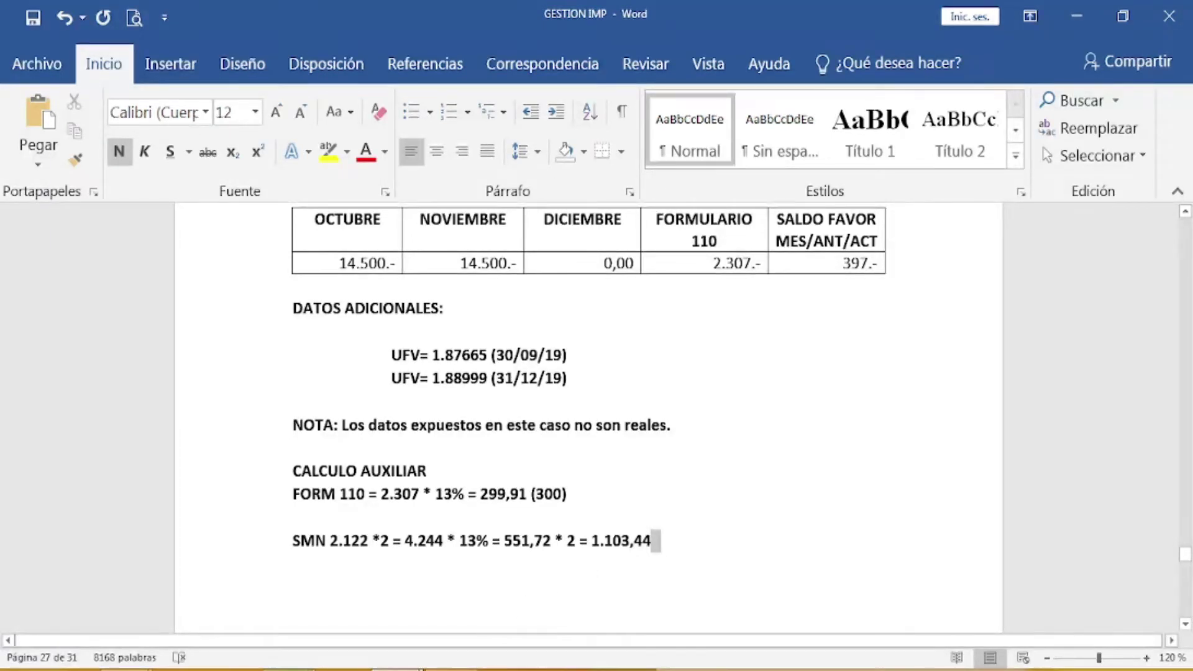
pyautogui.click(306, 618)
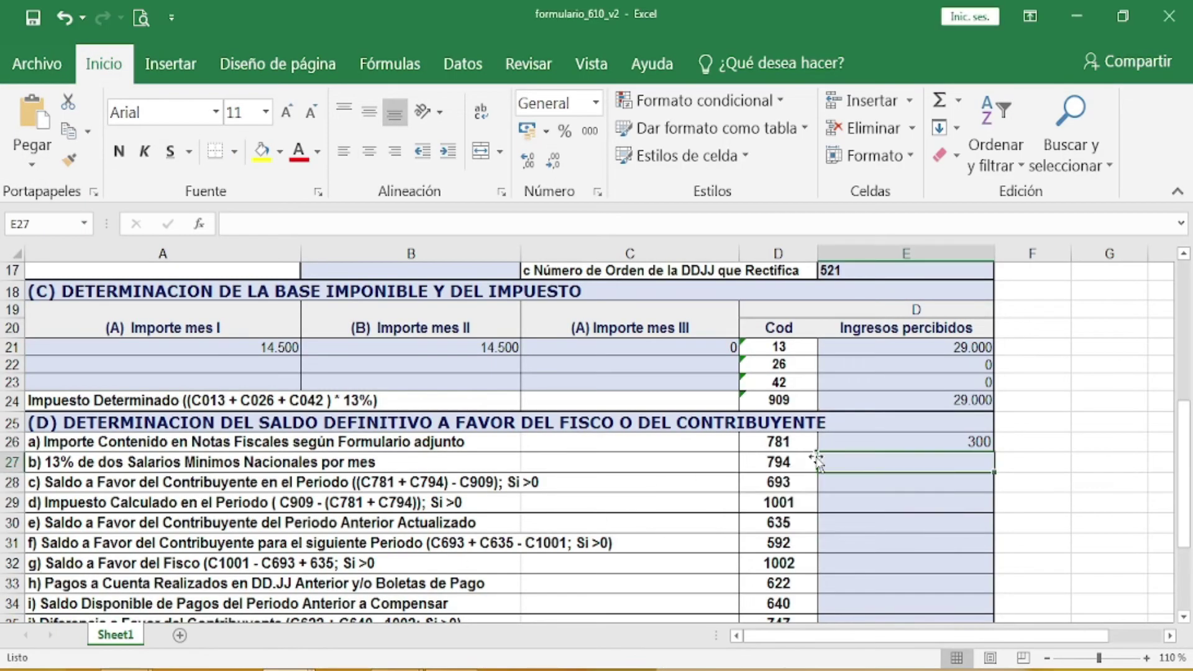
# Step: Enter 1.103 for code 794 in E27 and 0 for code 693 in E28
pyautogui.write('1.')
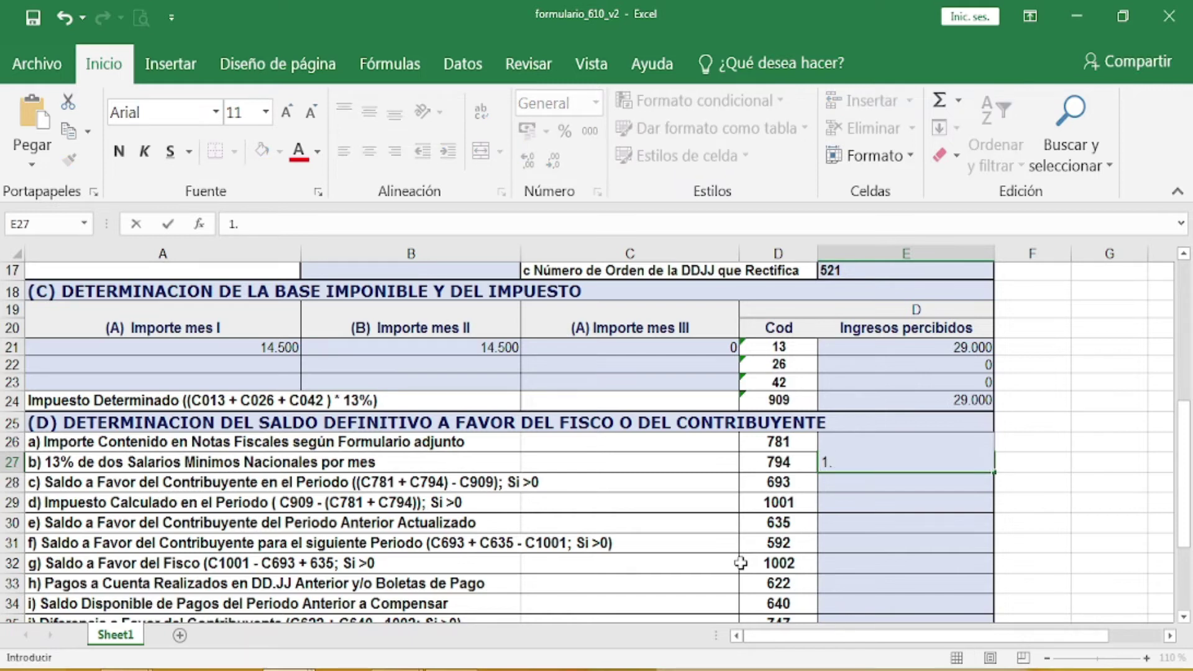
pyautogui.write('103')
pyautogui.press('Return')
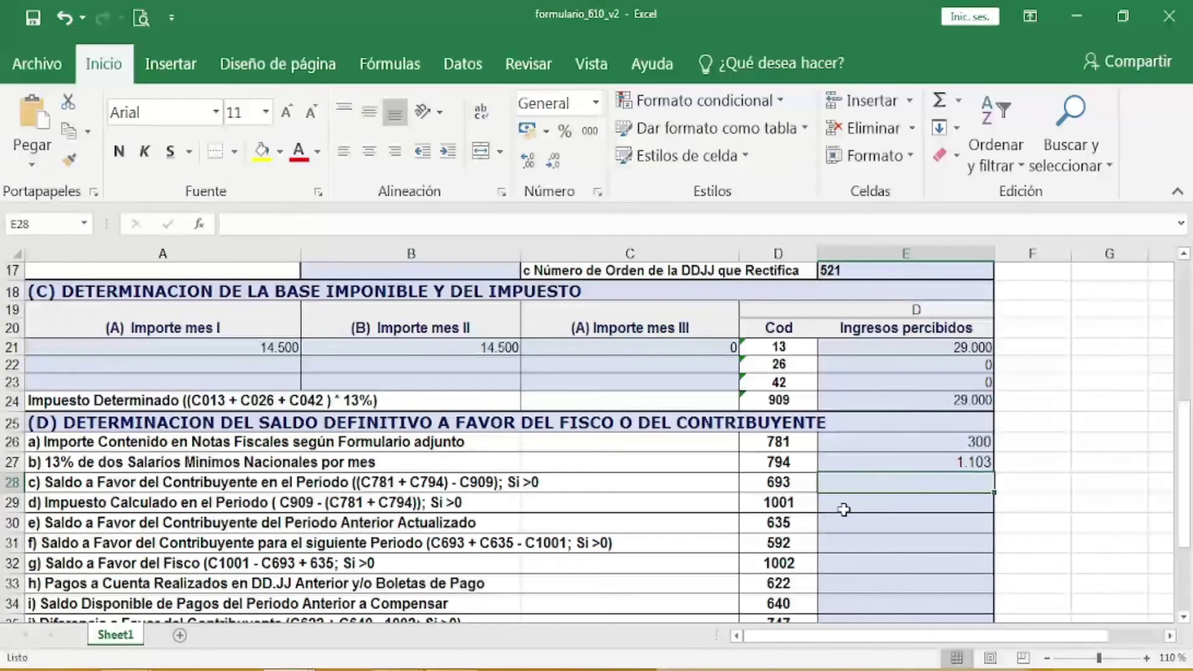
pyautogui.write('0')
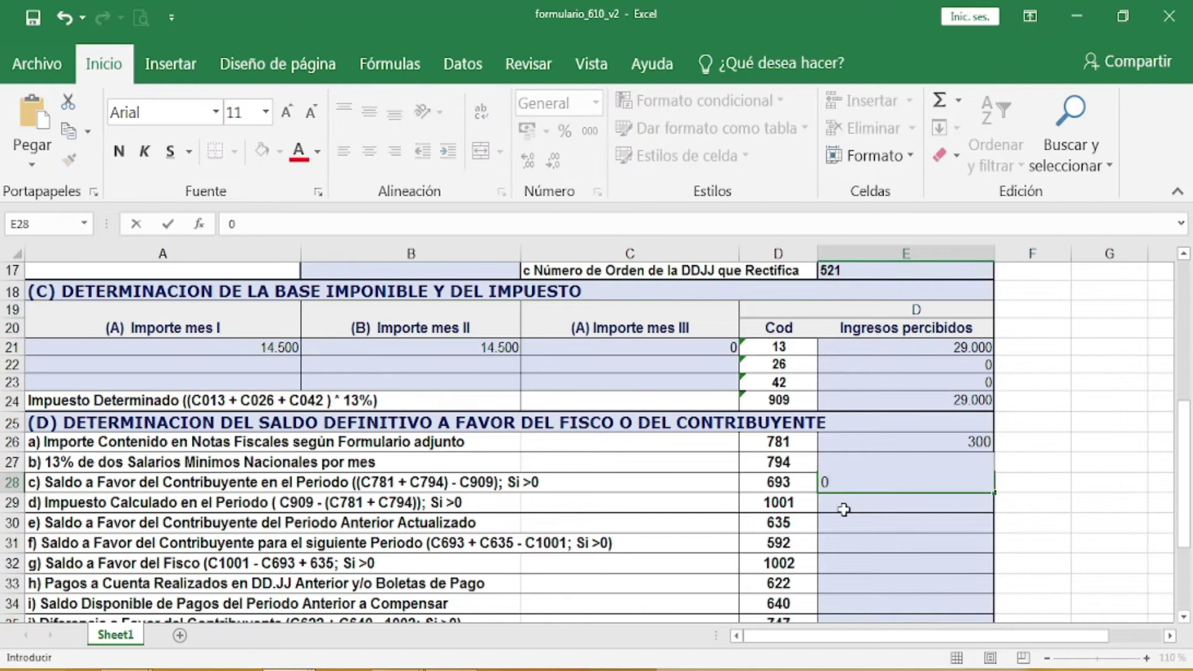
pyautogui.press('Return')
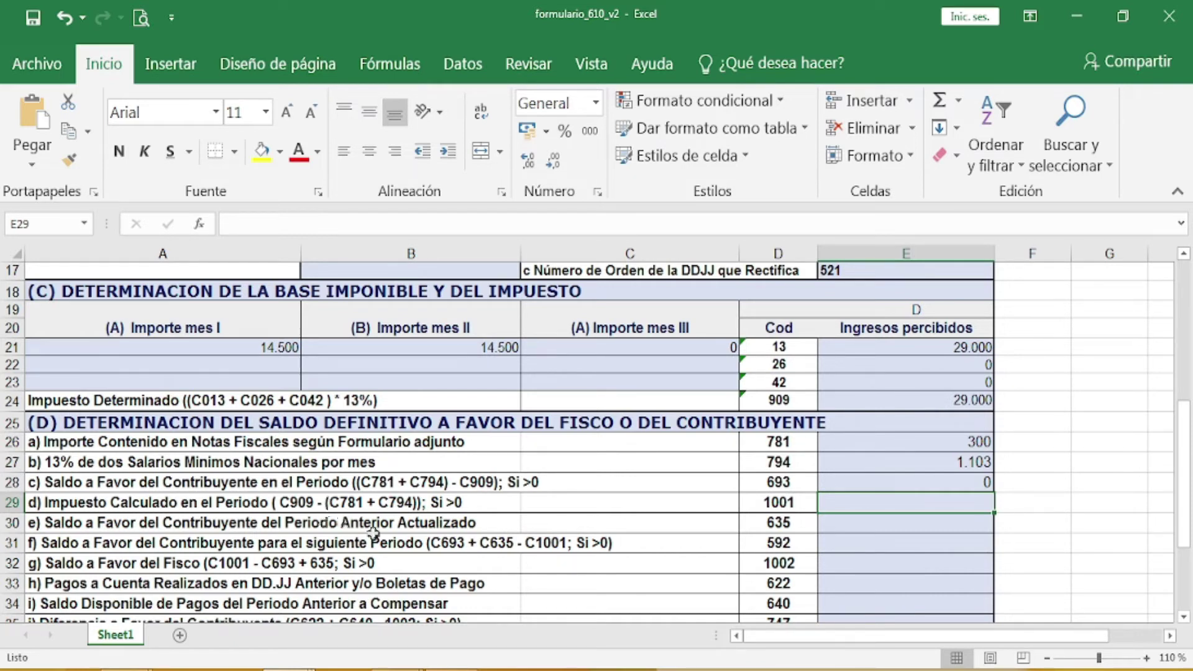
# Step: Bring GESTION IMP forward and add an empty line below the SMN calculation of 1.103,44
pyautogui.moveTo(397, 669)
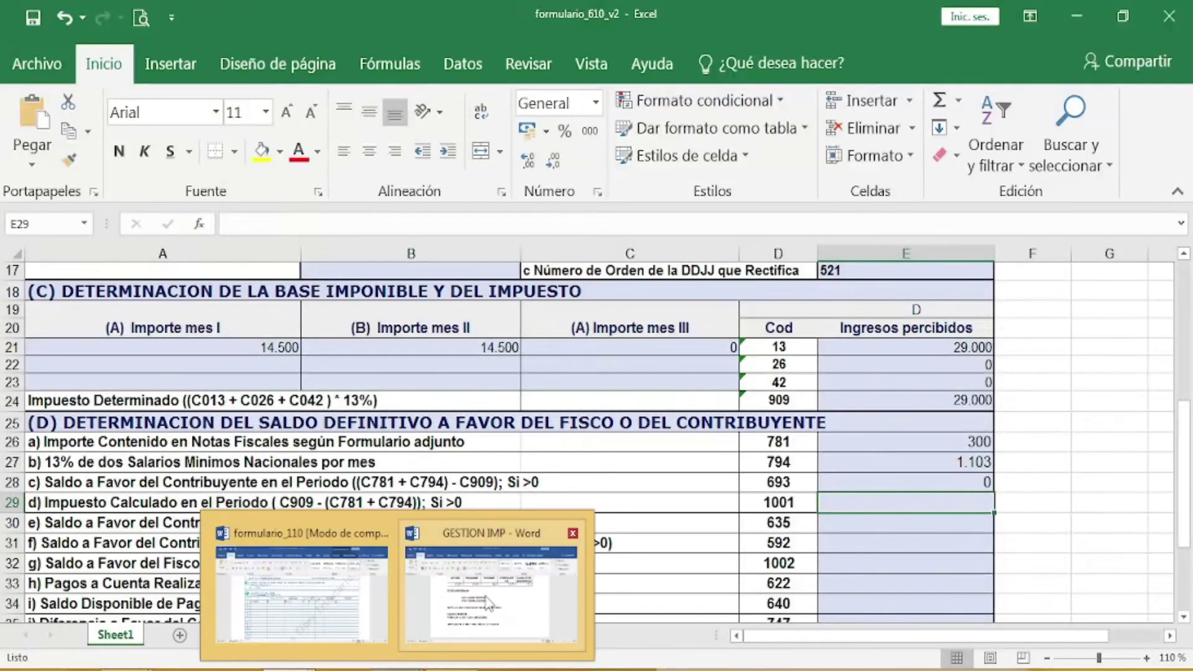
pyautogui.click(536, 601)
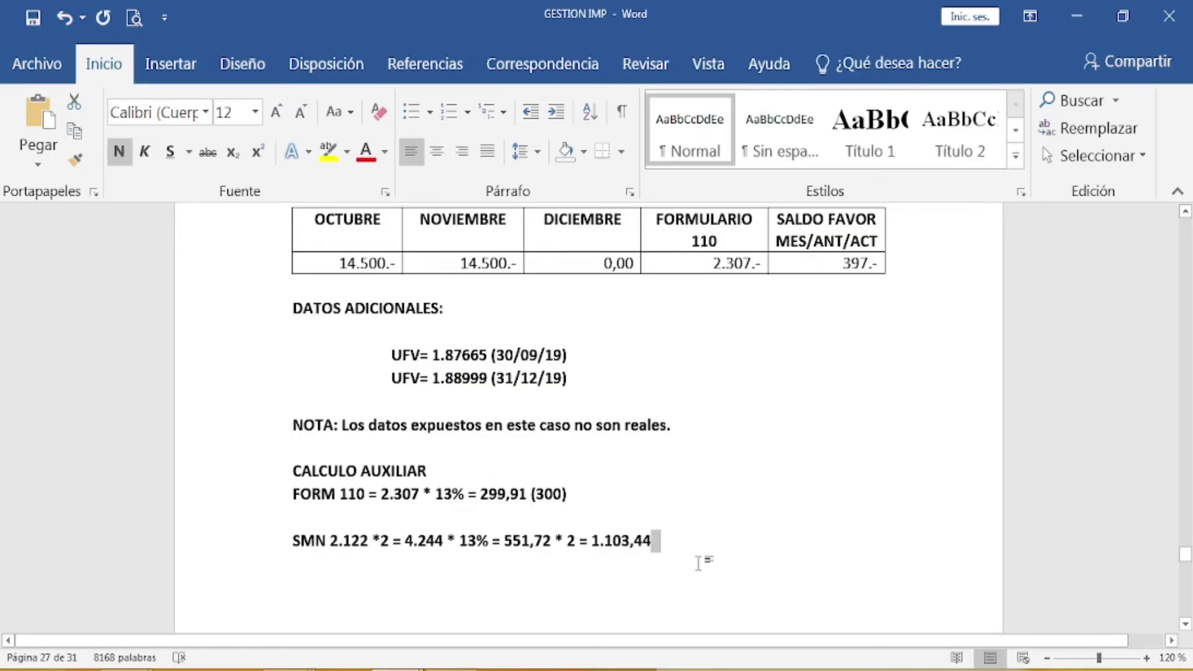
pyautogui.press('Return')
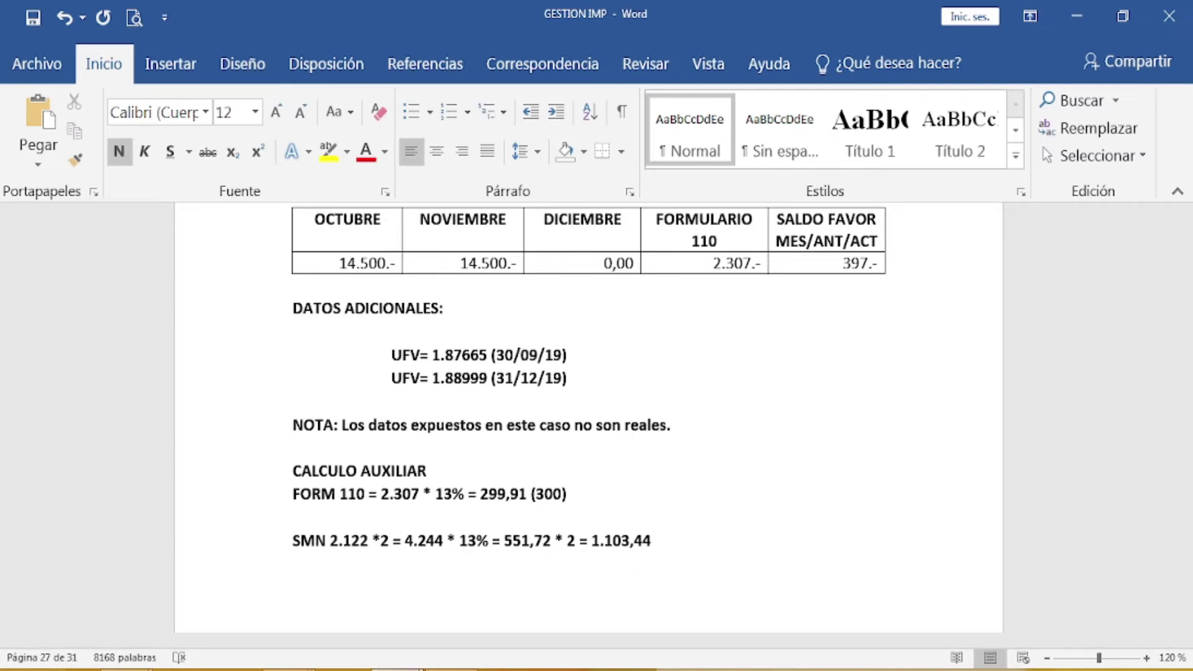
# Step: Replace 29.000 with 3.770 in cell E24, Impuesto Determinado box 909, of formulario_610_v2
pyautogui.moveTo(289, 669)
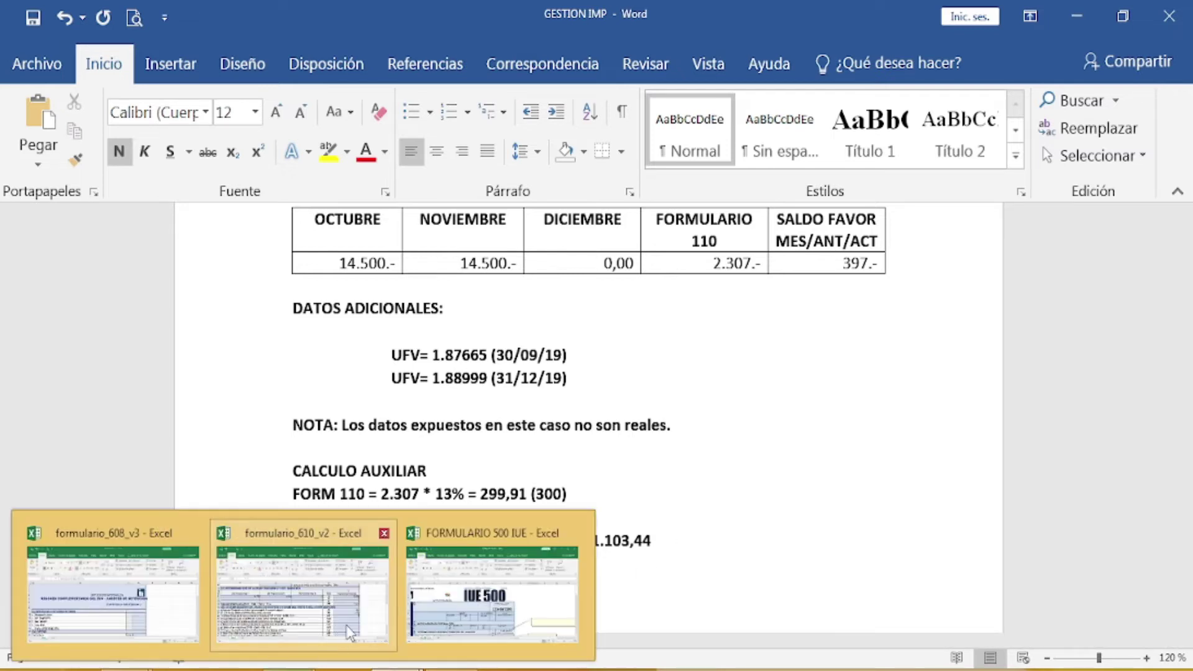
pyautogui.click(303, 591)
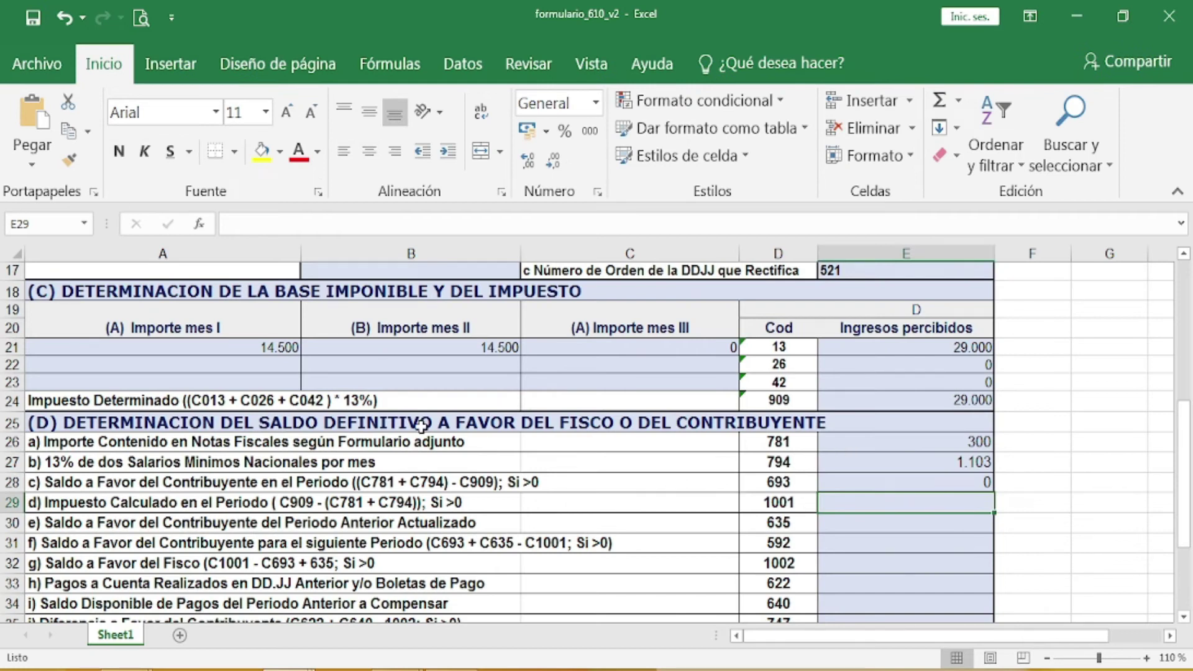
pyautogui.click(910, 400)
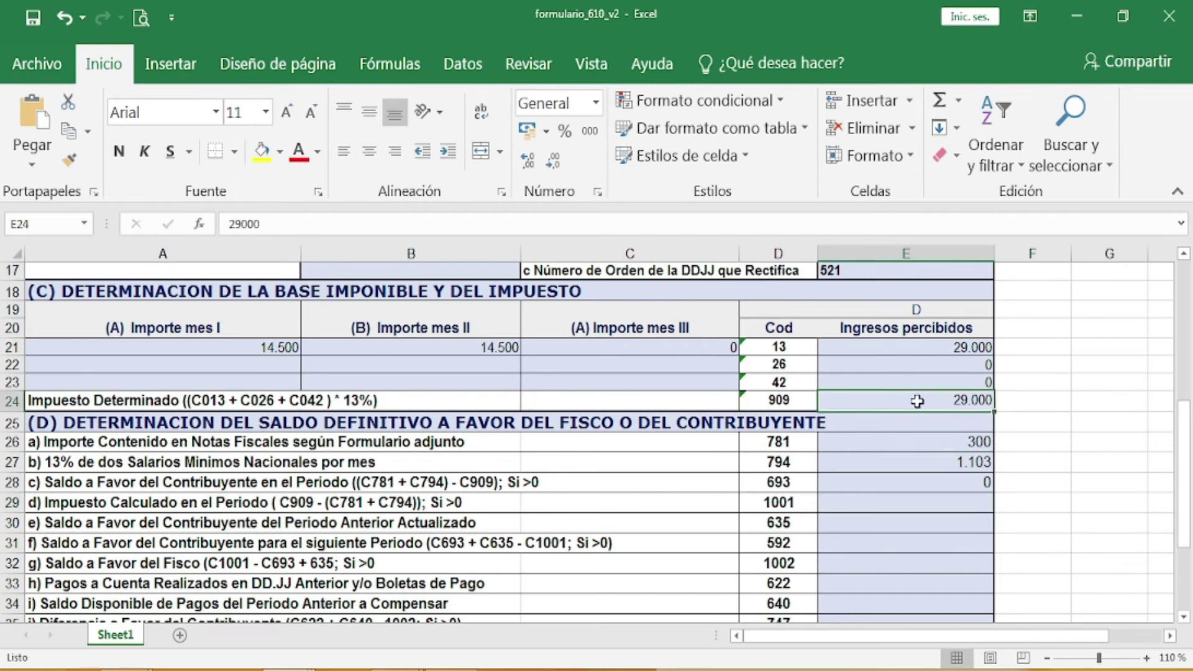
pyautogui.press('Delete')
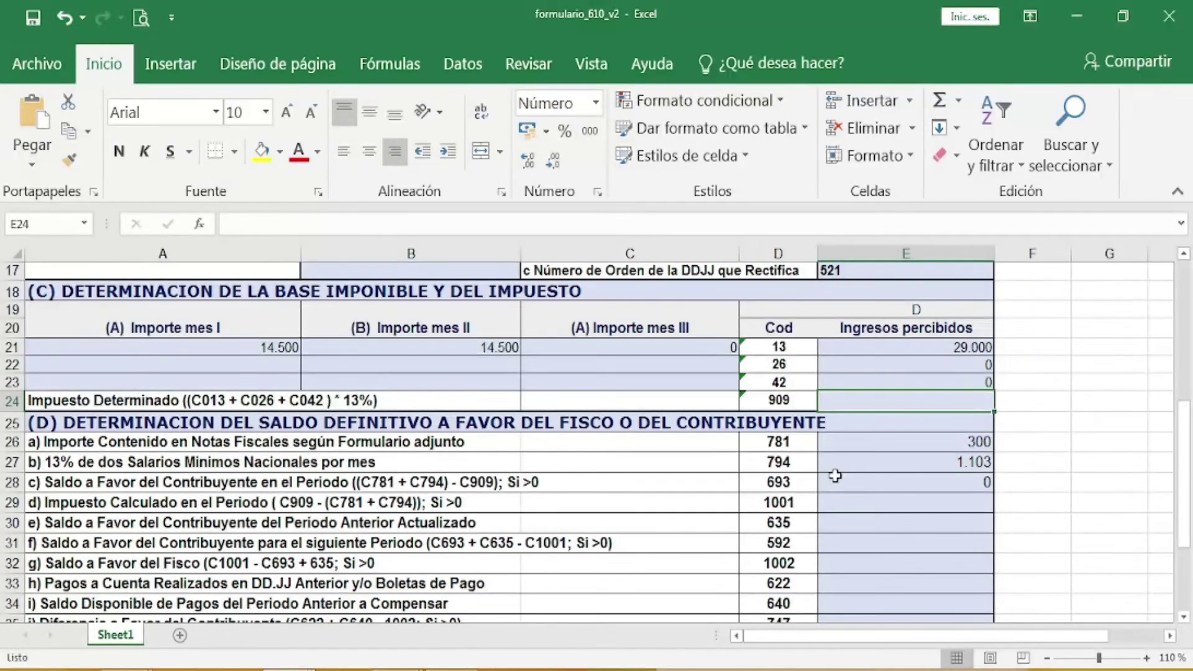
pyautogui.write('3')
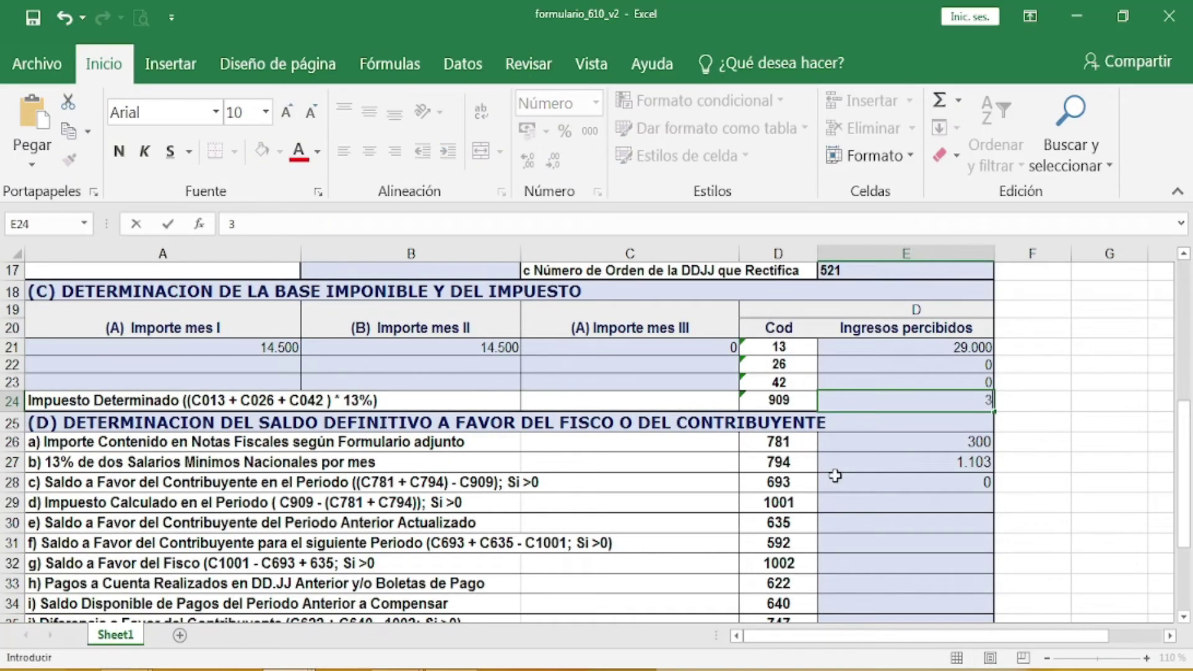
pyautogui.write('.770')
pyautogui.click(935, 510)
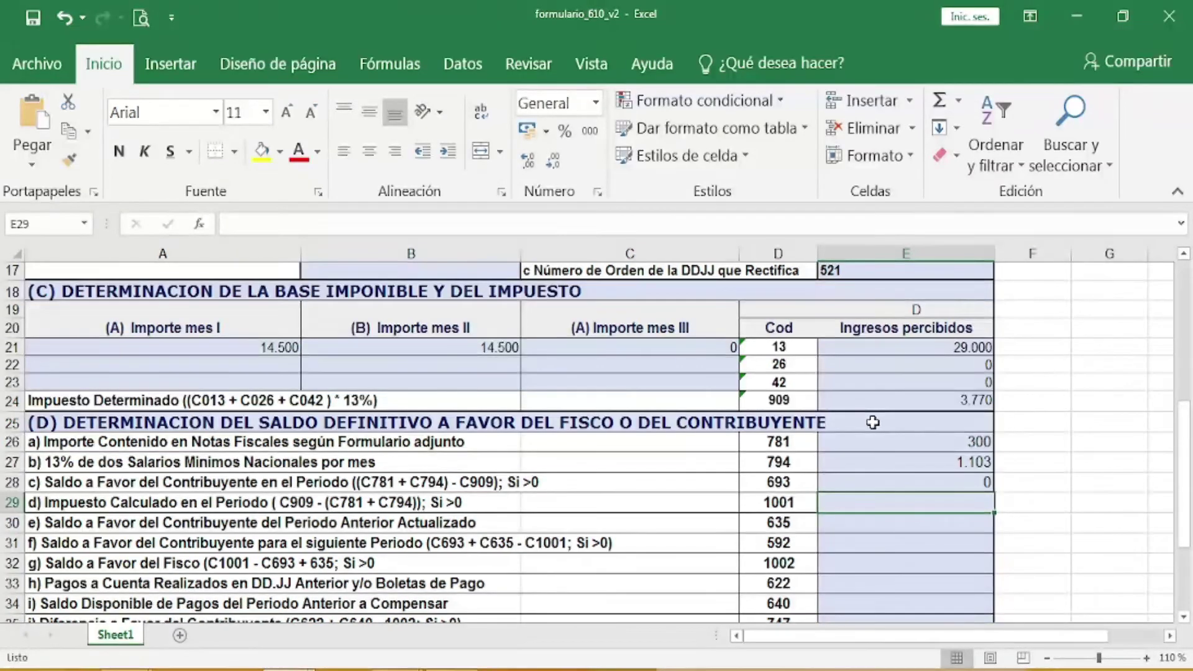
pyautogui.moveTo(397, 669)
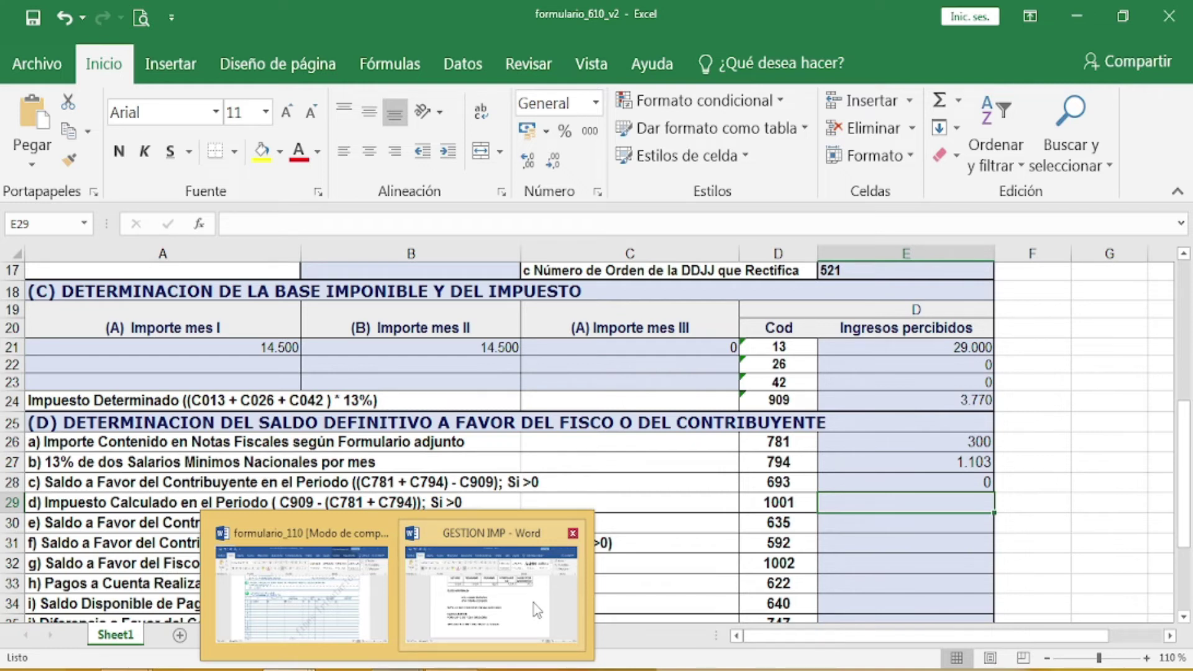
# Step: In GESTION IMP, start the new line with '3.770 – (' for the next subtraction
pyautogui.click(534, 602)
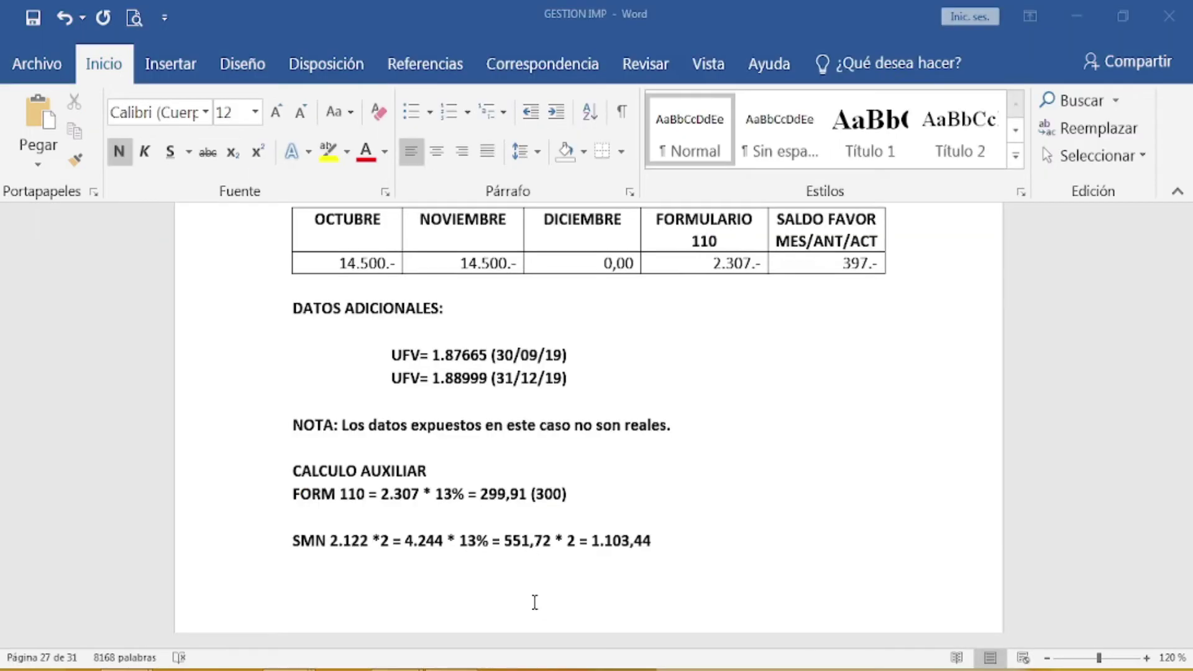
pyautogui.write('3.770')
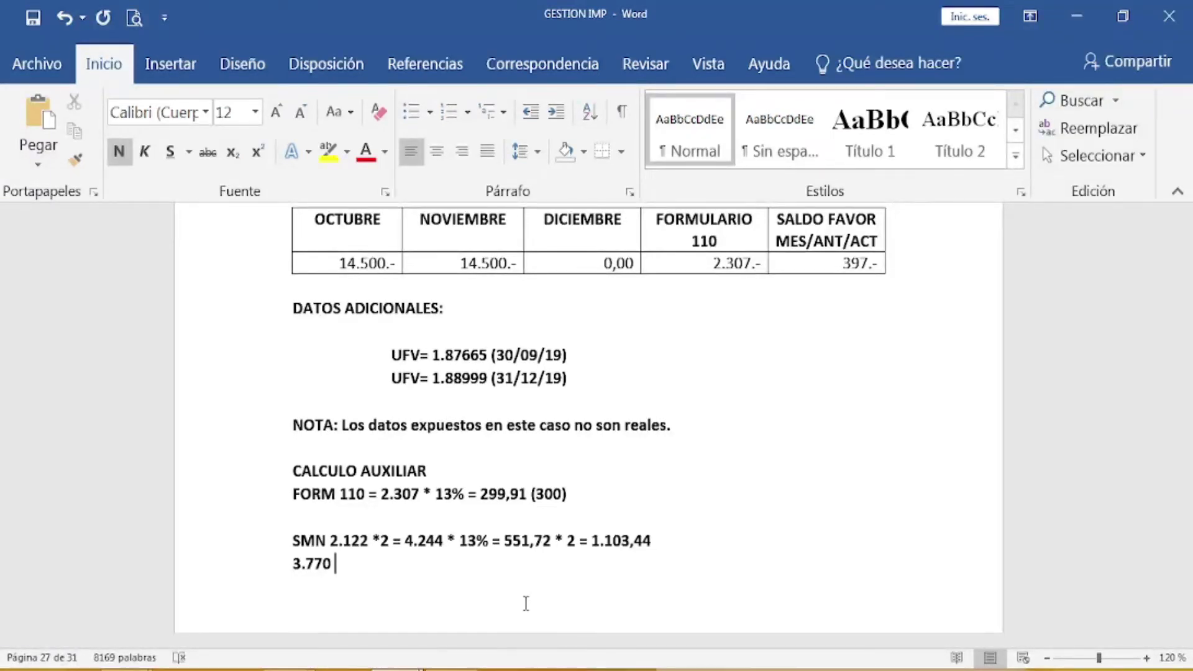
pyautogui.write('-')
pyautogui.write(' (')
pyautogui.moveTo(304, 669)
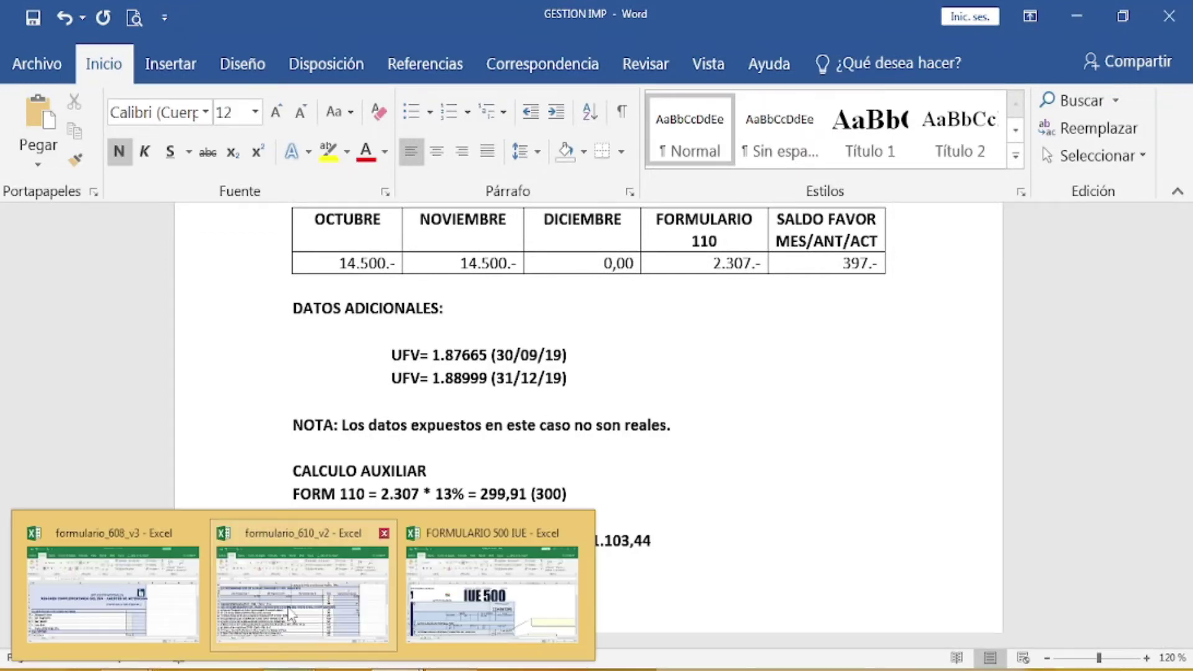
# Step: Complete the Word calculation line as 3.770 – (300 + 1.103) = 2.367
pyautogui.click(287, 613)
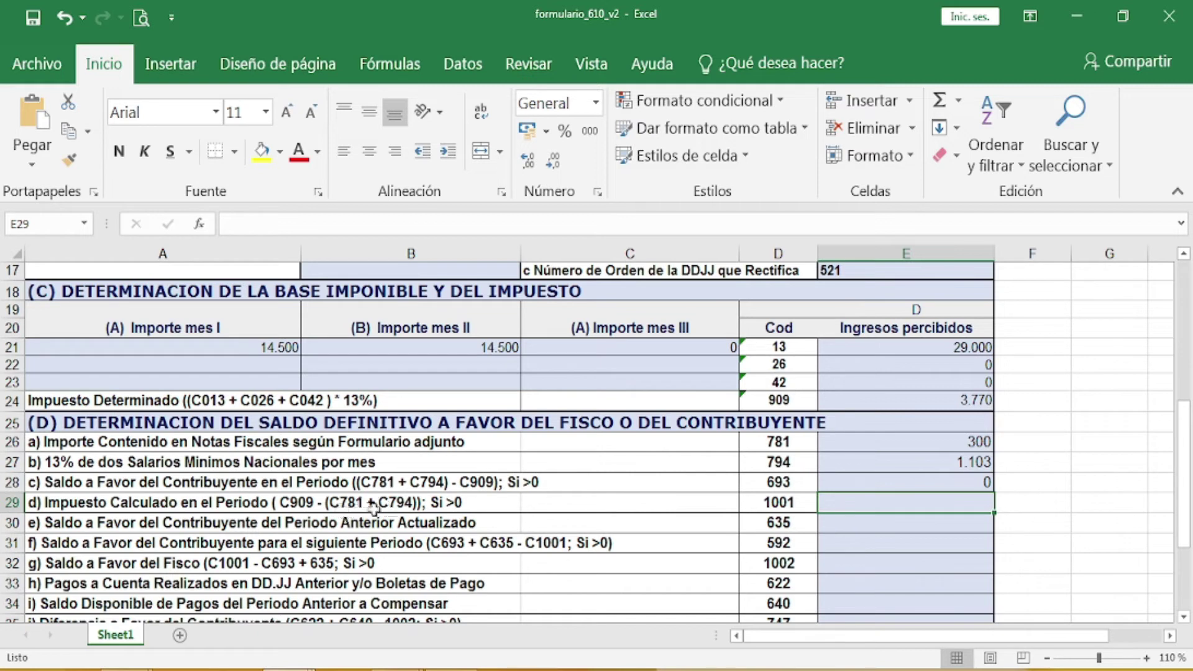
pyautogui.moveTo(354, 668)
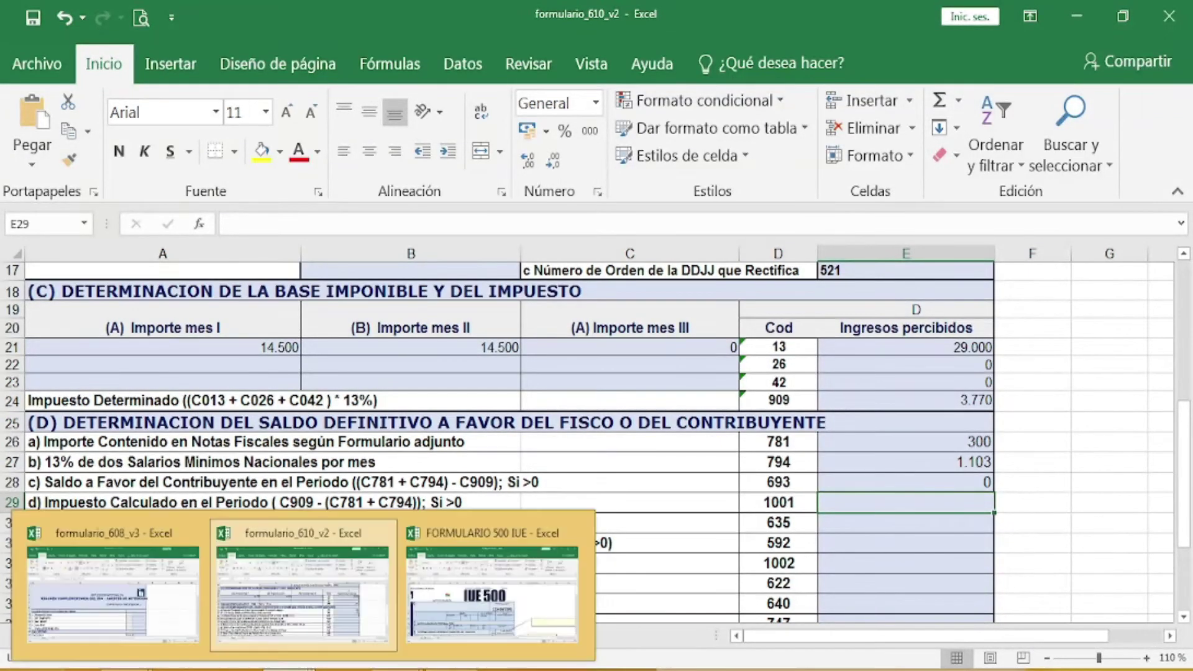
pyautogui.moveTo(289, 668)
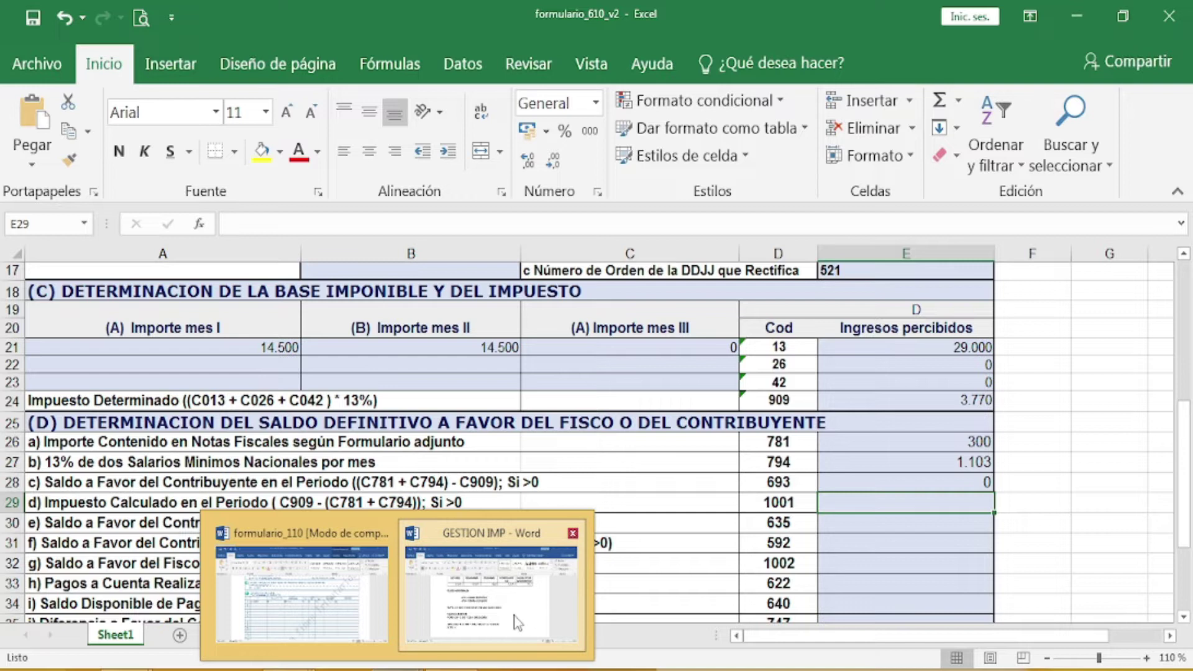
pyautogui.click(515, 618)
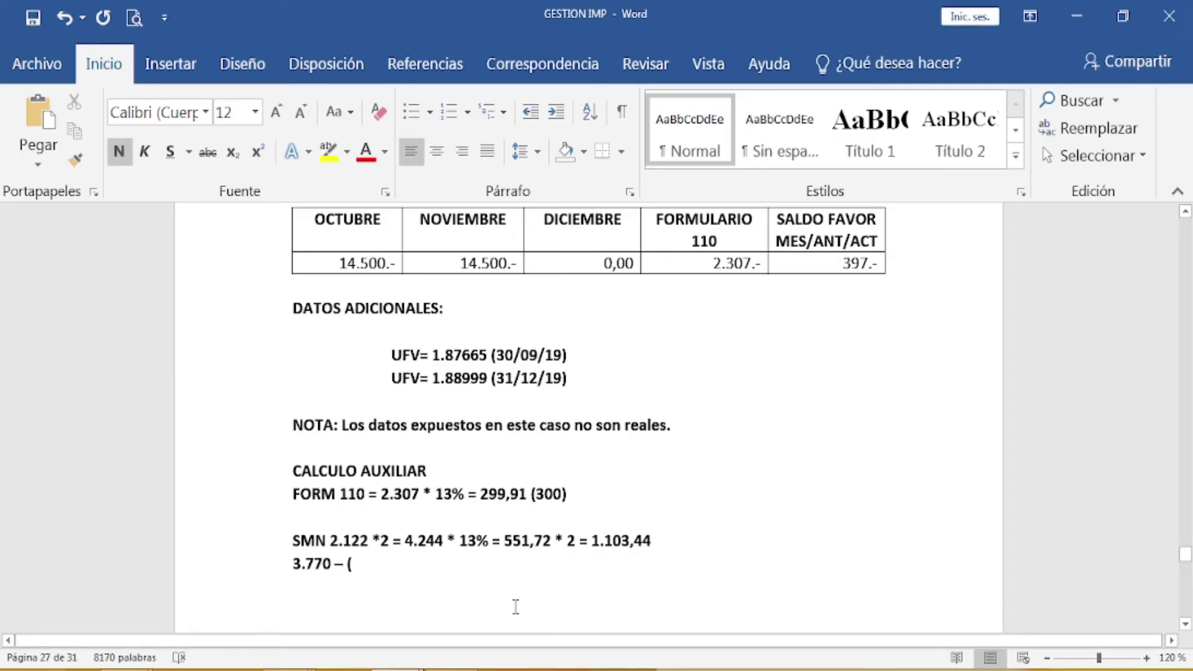
pyautogui.write('300')
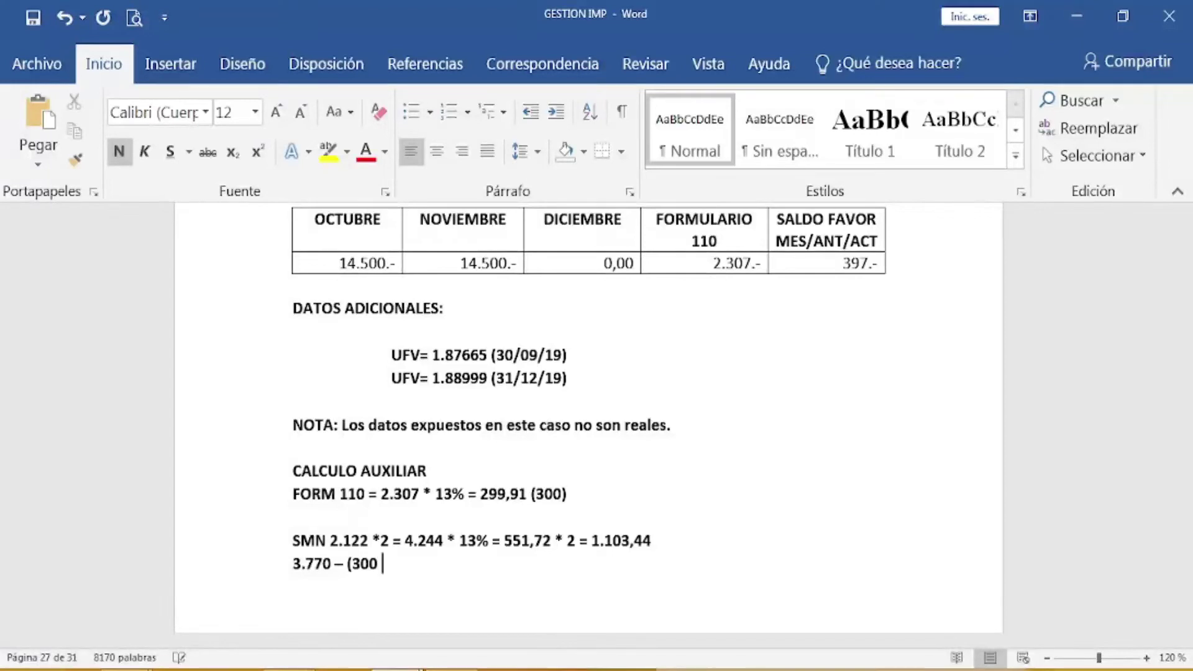
pyautogui.write(' + 1.103)')
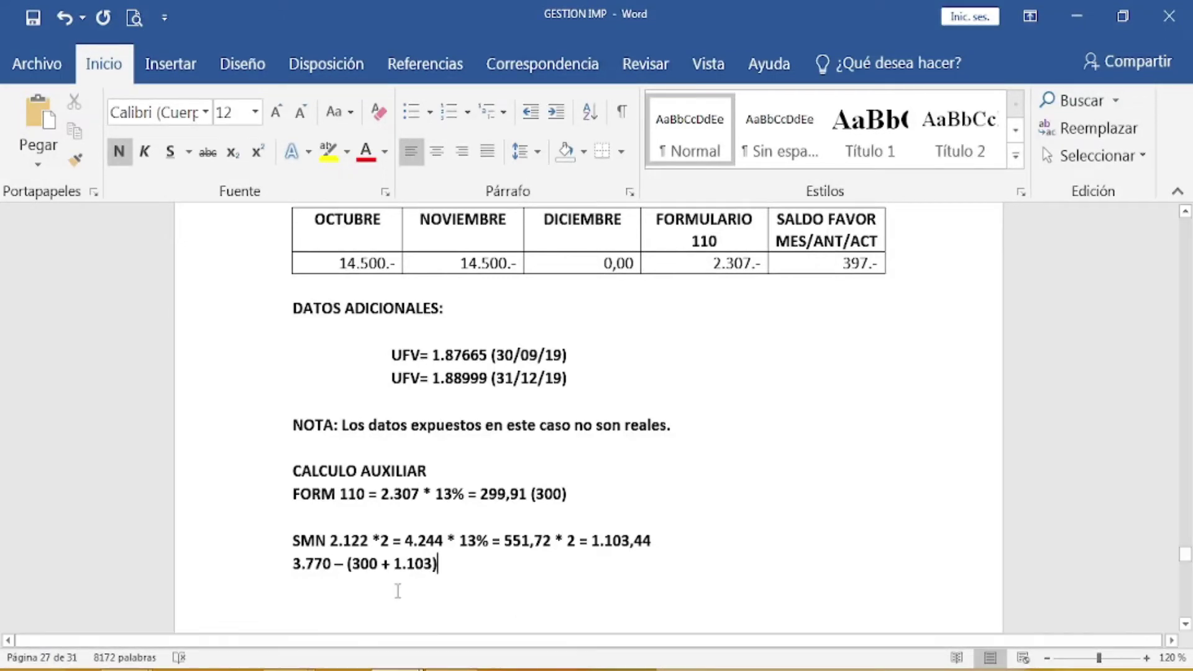
pyautogui.write(' = 2')
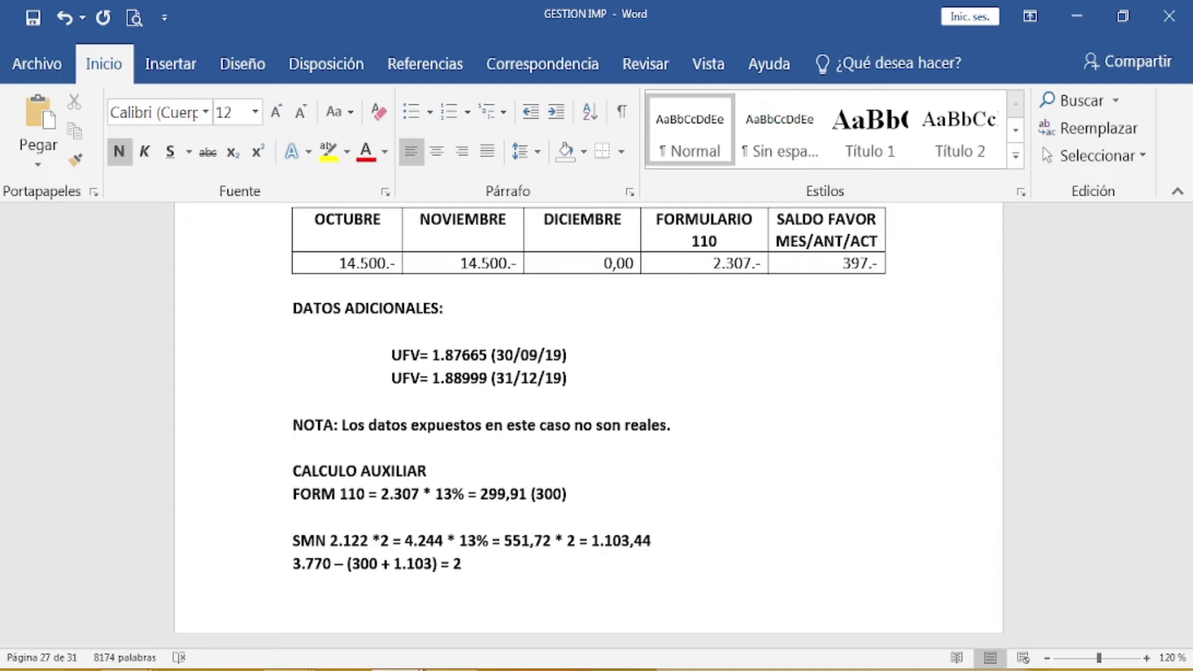
pyautogui.write('.38')
pyautogui.press('BackSpace')
pyautogui.write('67')
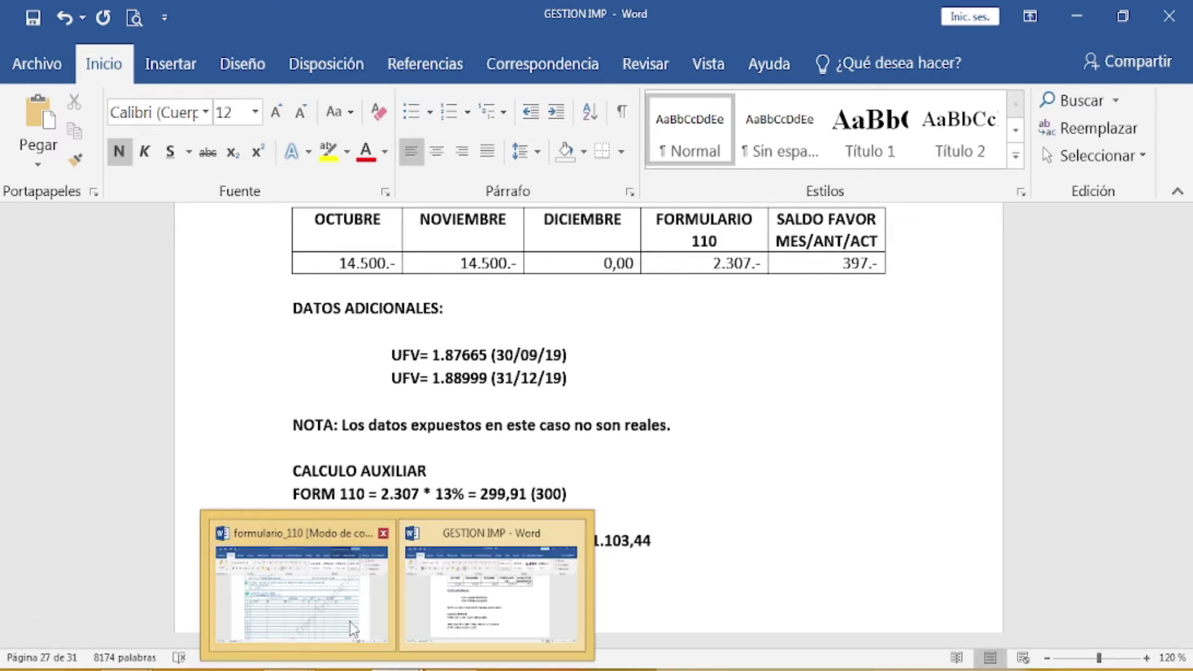
# Step: Enter 2.367 in cell E29 for box 1001, Impuesto Calculado en el Periodo
pyautogui.moveTo(289, 669)
pyautogui.click(302, 593)
pyautogui.click(918, 502)
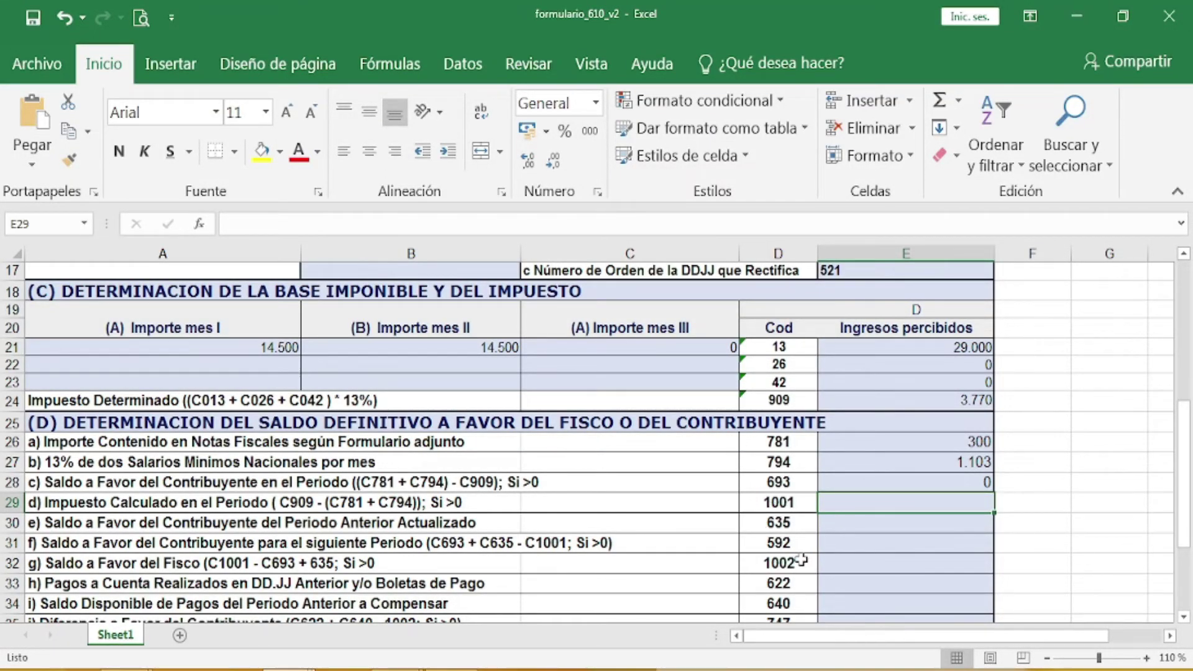
pyautogui.write('=2')
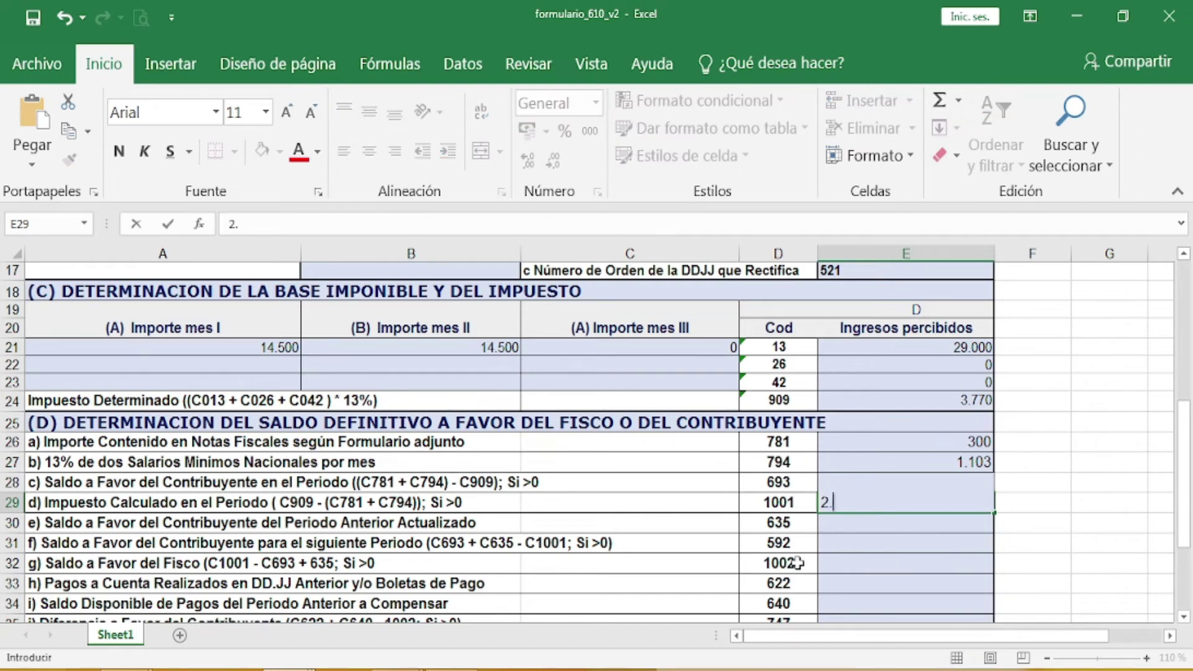
pyautogui.write('.367')
pyautogui.press('Return')
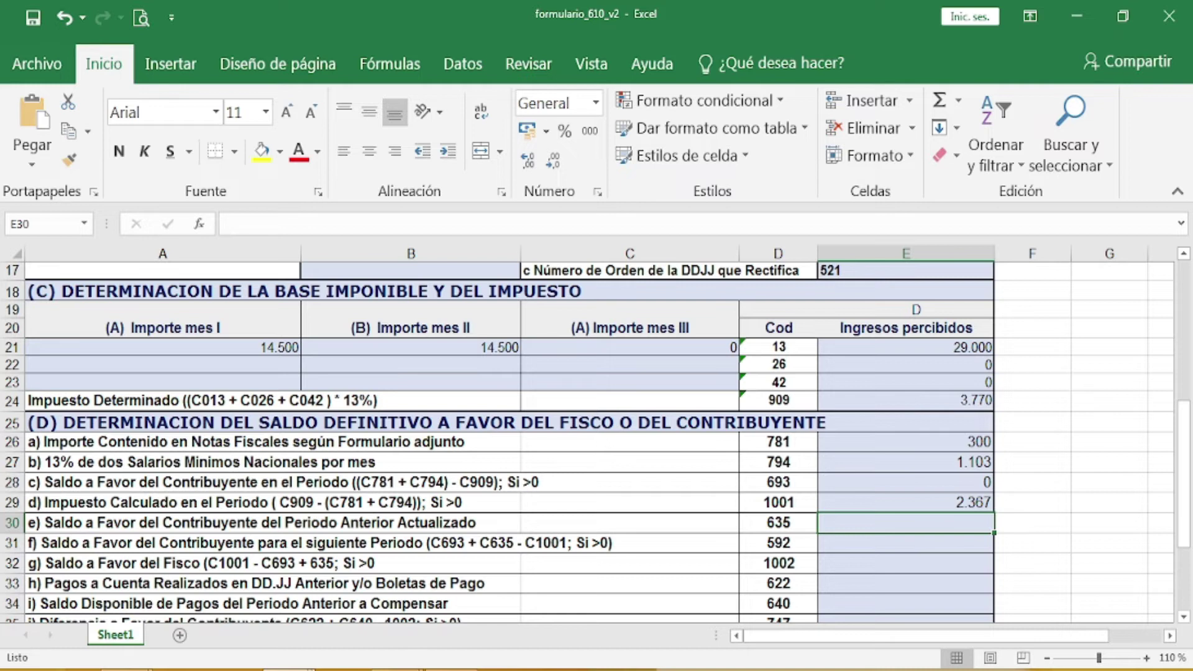
pyautogui.moveTo(395, 670)
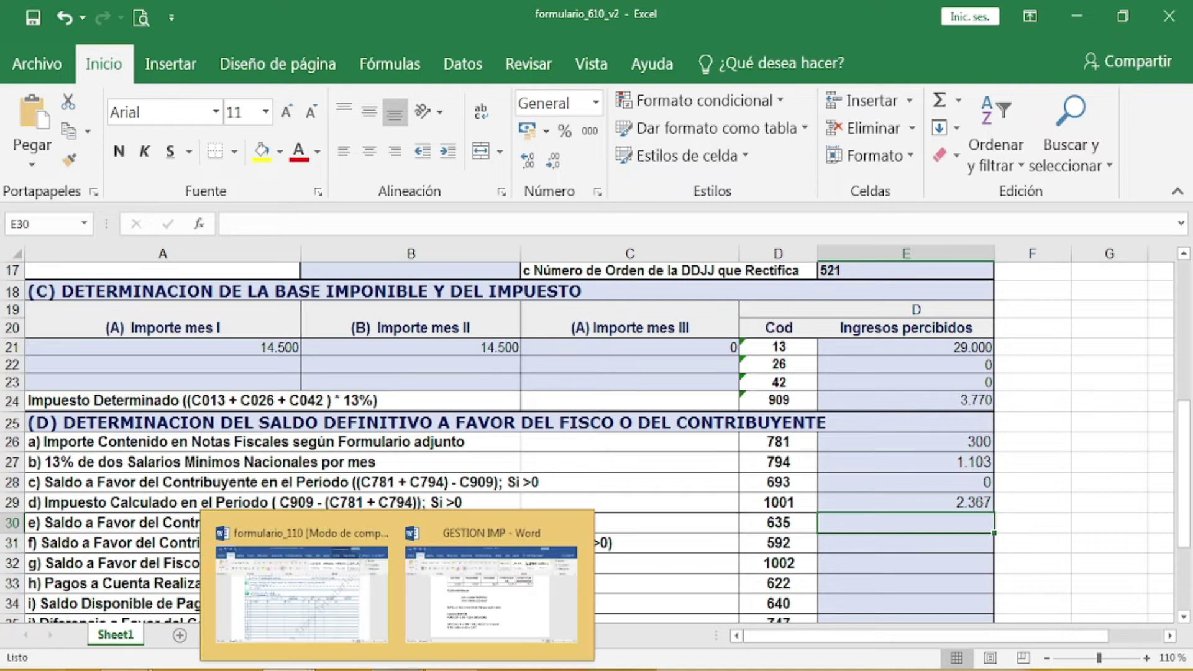
# Step: Add a blank, unnumbered line below 3.770 – (300 + 1.103) = 2.367 in GESTION IMP
pyautogui.click(522, 624)
pyautogui.scroll(-1, 575, 554)
pyautogui.scroll(1, 609, 528)
pyautogui.scroll(1, 610, 528)
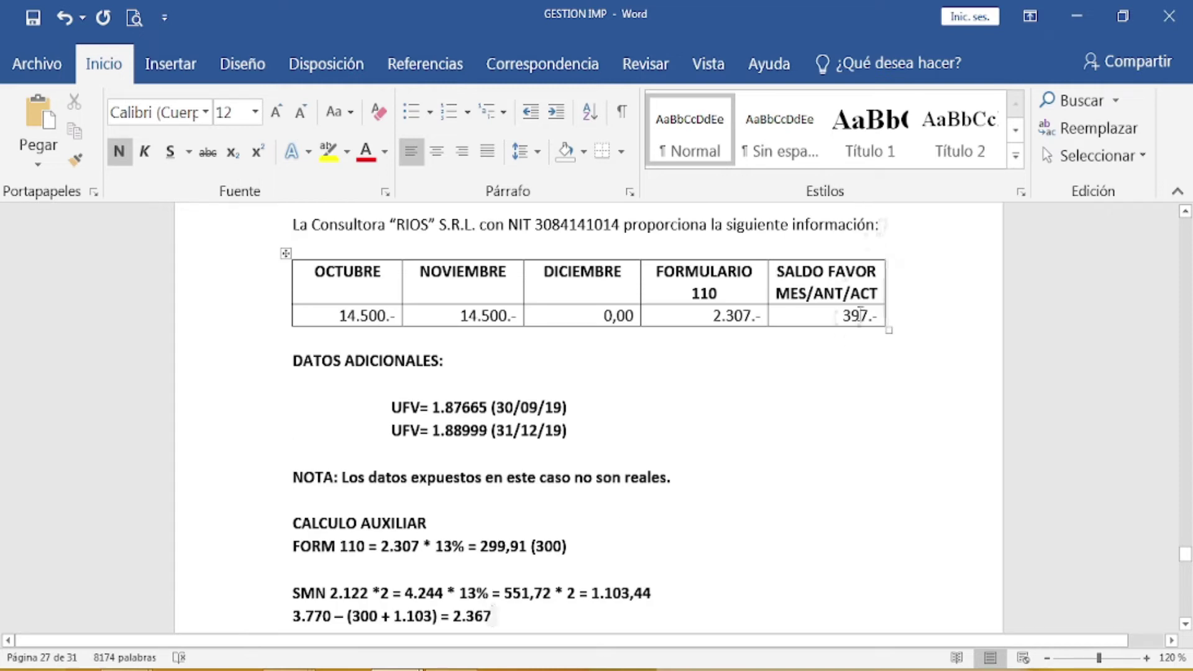
pyautogui.scroll(-2, 816, 389)
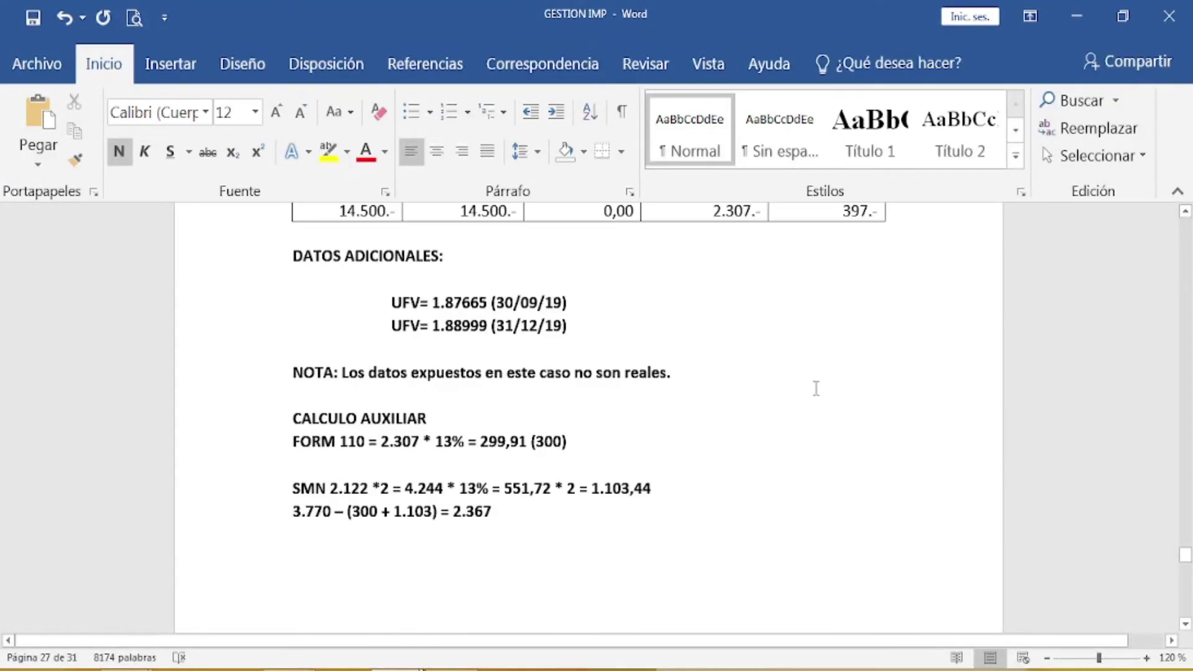
pyautogui.press('Return')
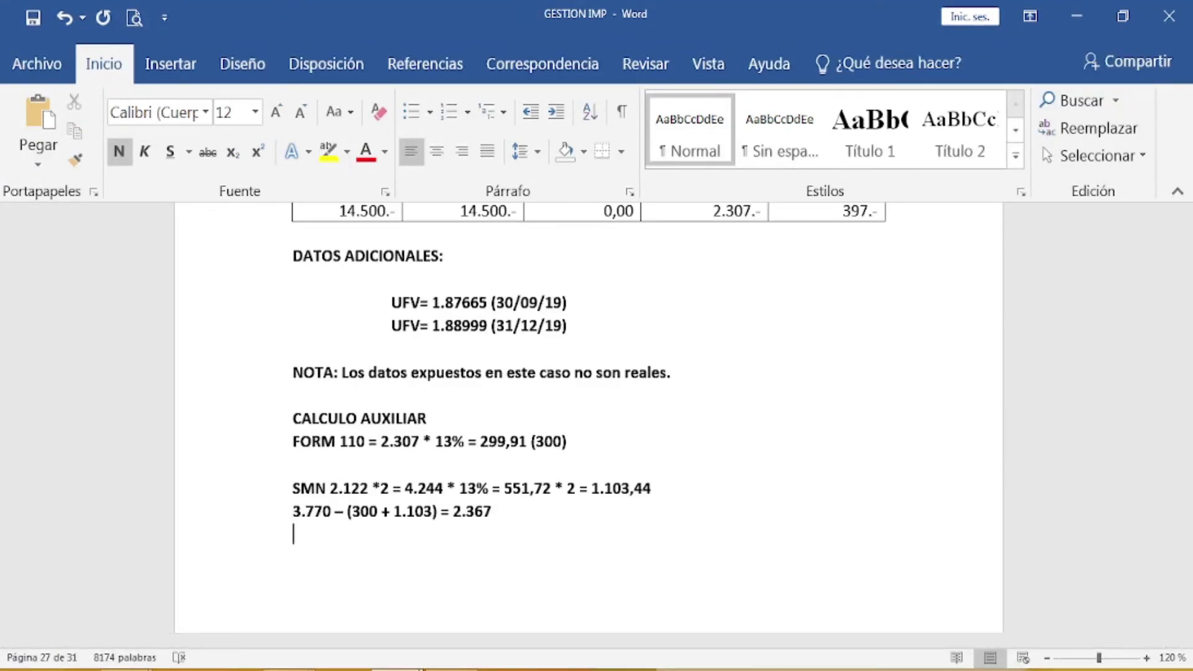
pyautogui.press('BackSpace')
pyautogui.press('BackSpace')
pyautogui.press('BackSpace')
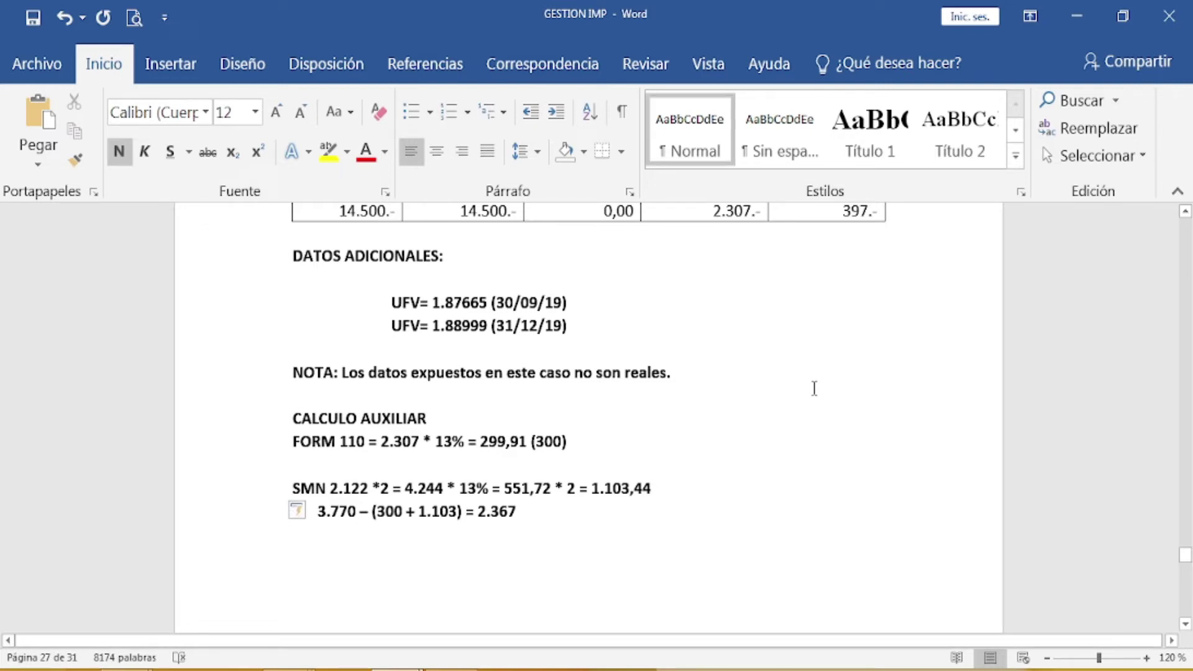
pyautogui.click(165, 66)
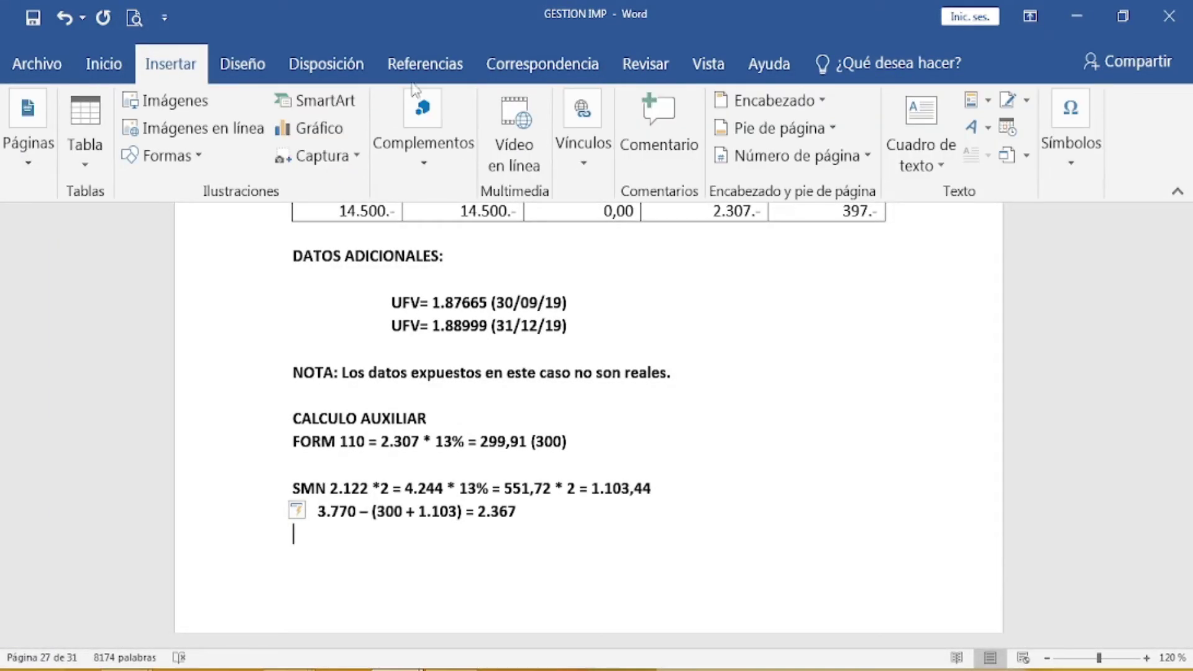
pyautogui.click(1067, 164)
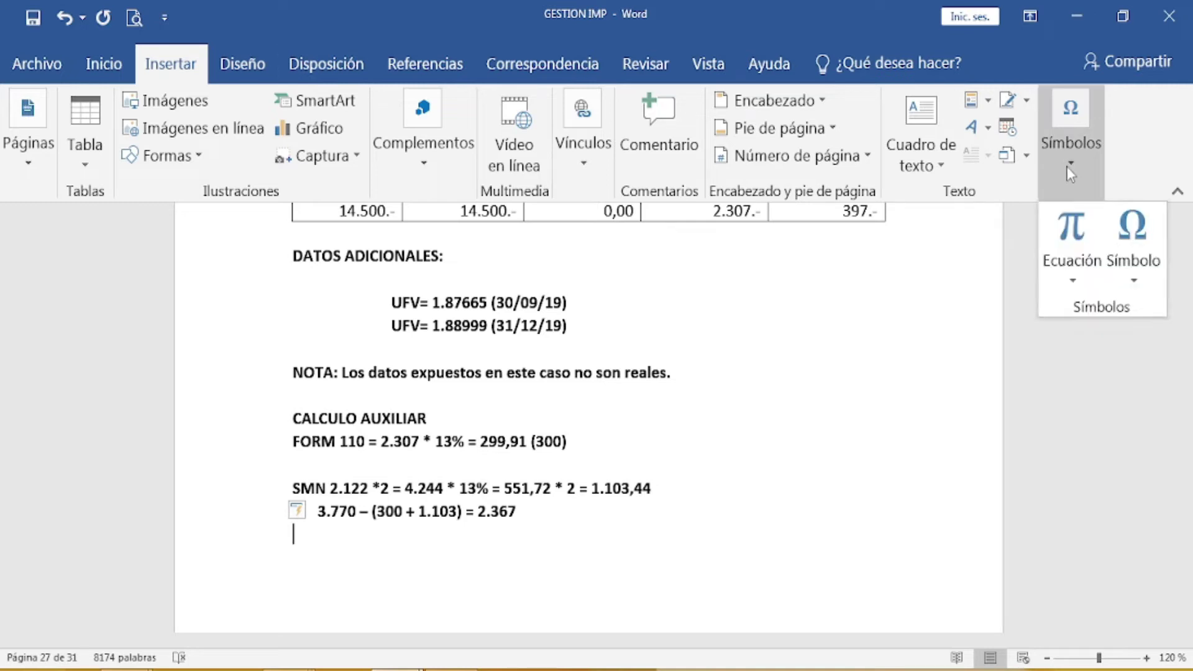
pyautogui.click(1070, 271)
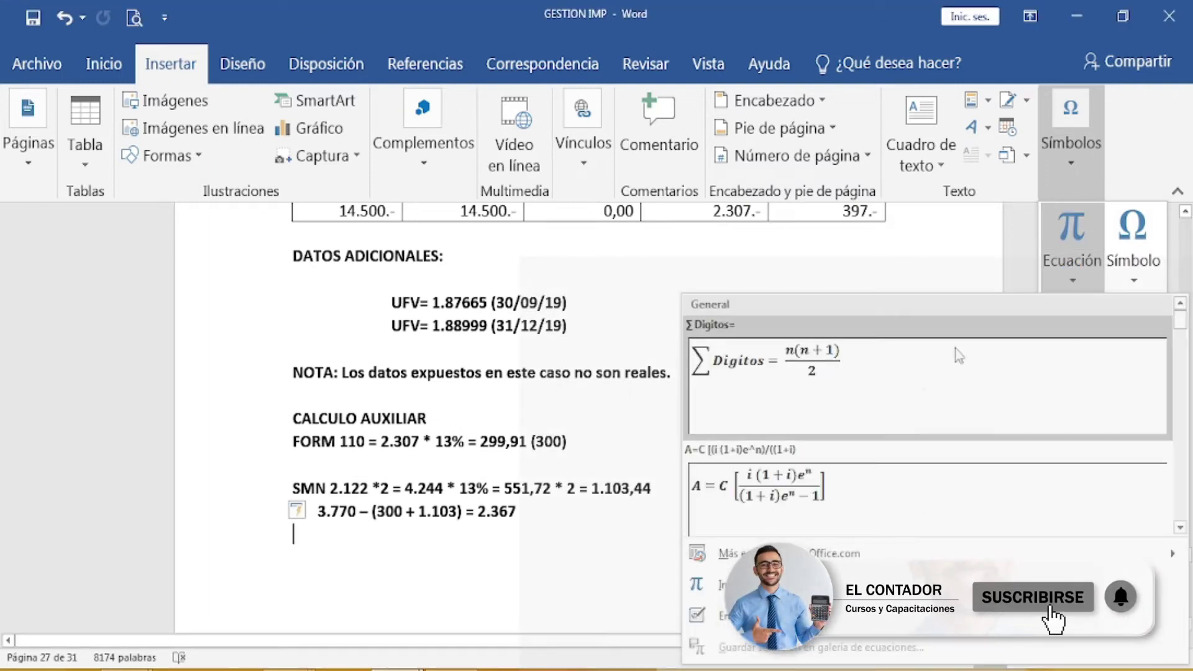
pyautogui.scroll(-1, 913, 415)
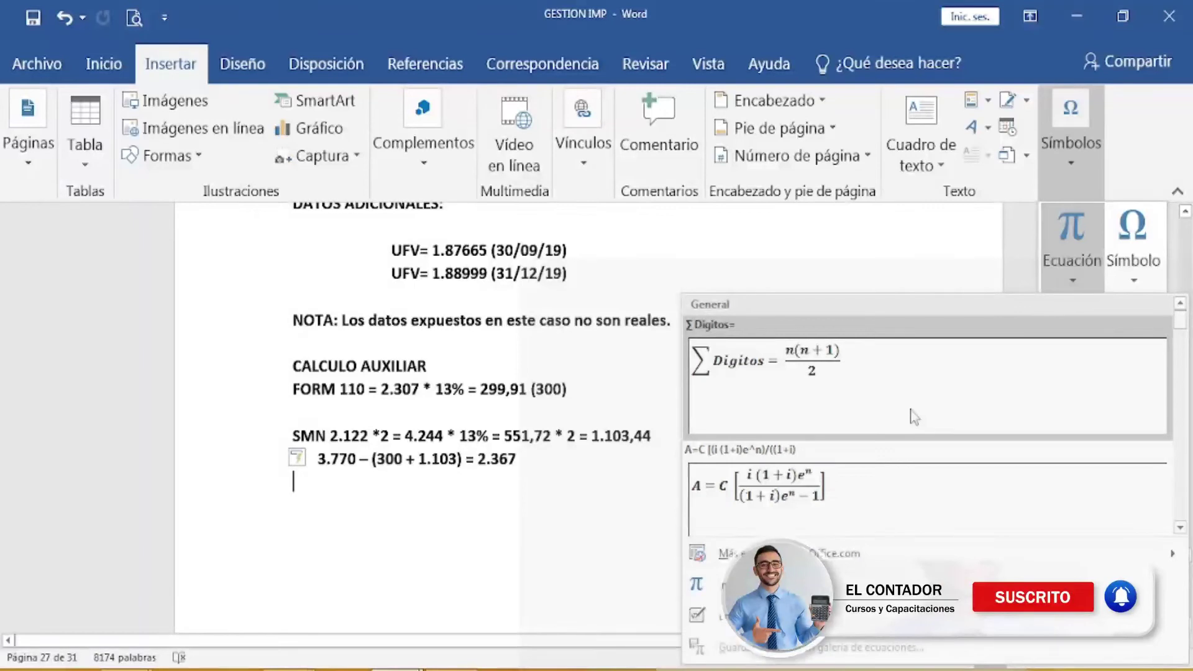
pyautogui.scroll(1, 913, 415)
pyautogui.press('Escape')
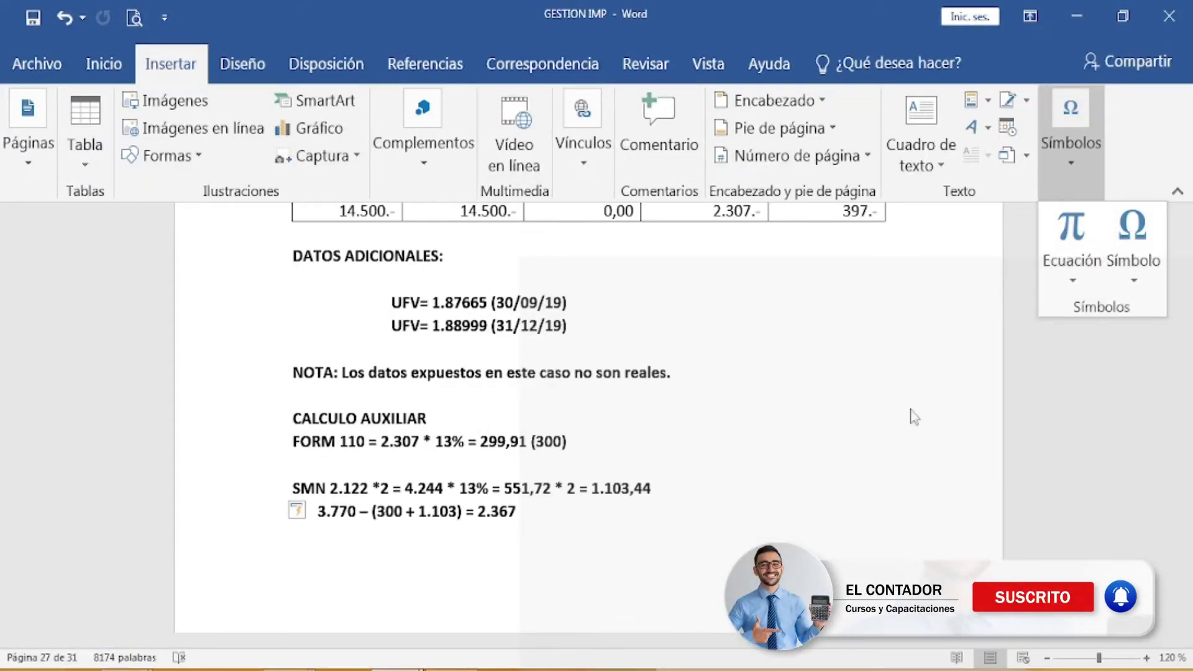
pyautogui.click(548, 548)
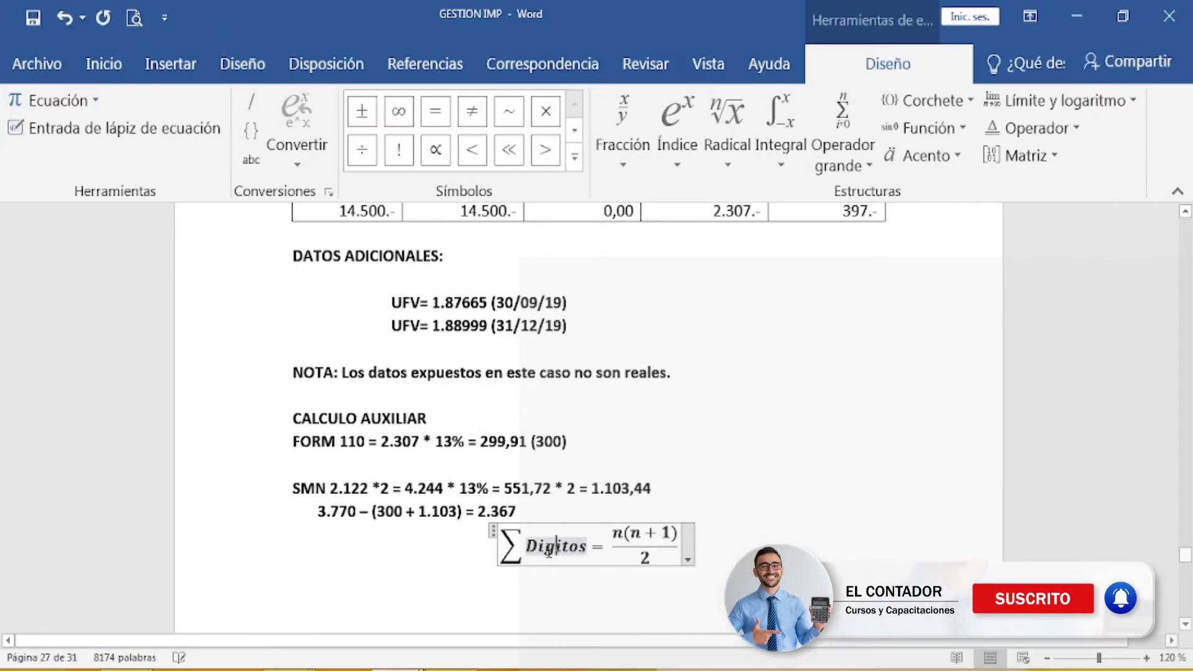
pyautogui.click(492, 531)
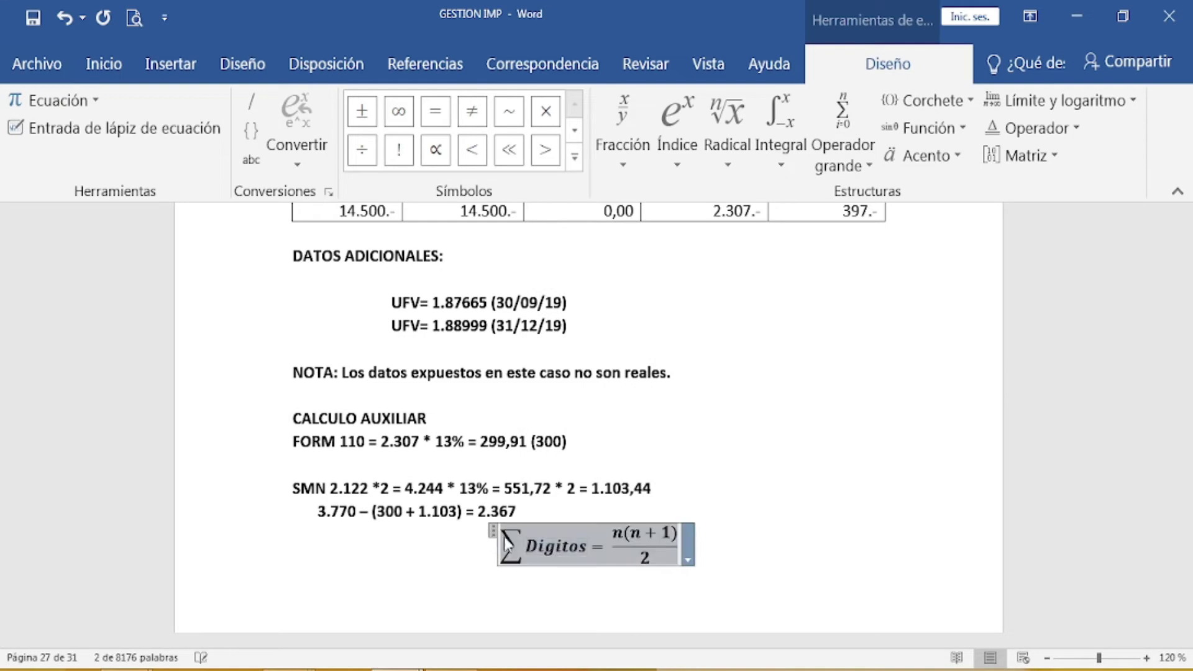
pyautogui.rightClick(514, 539)
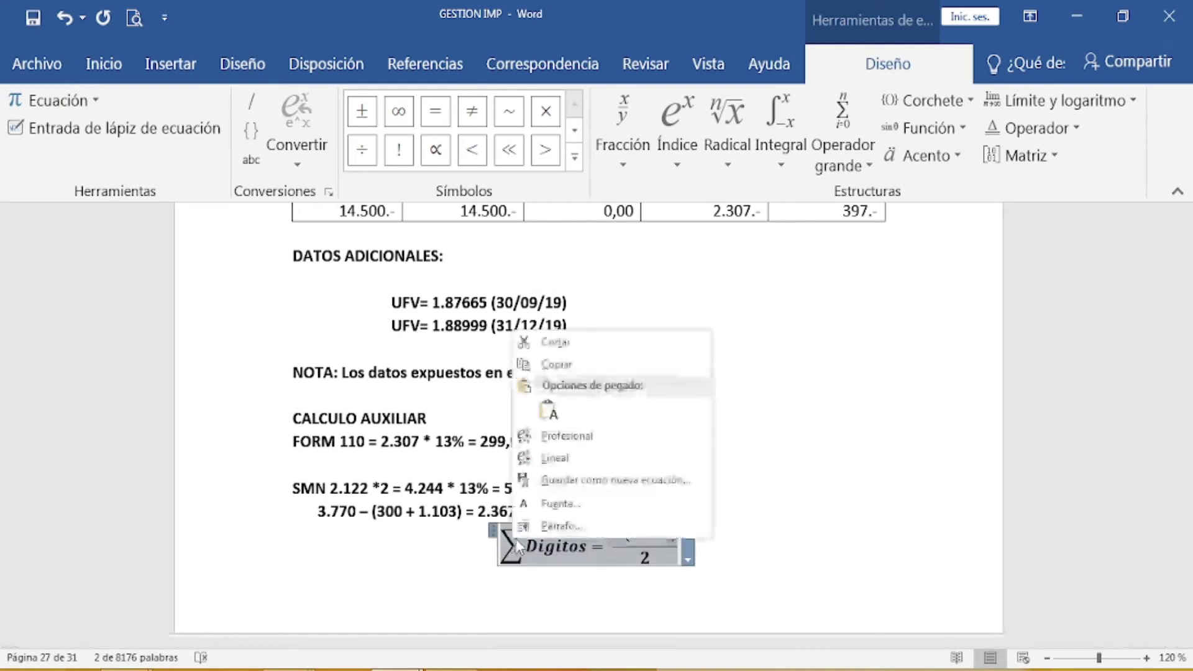
pyautogui.click(548, 343)
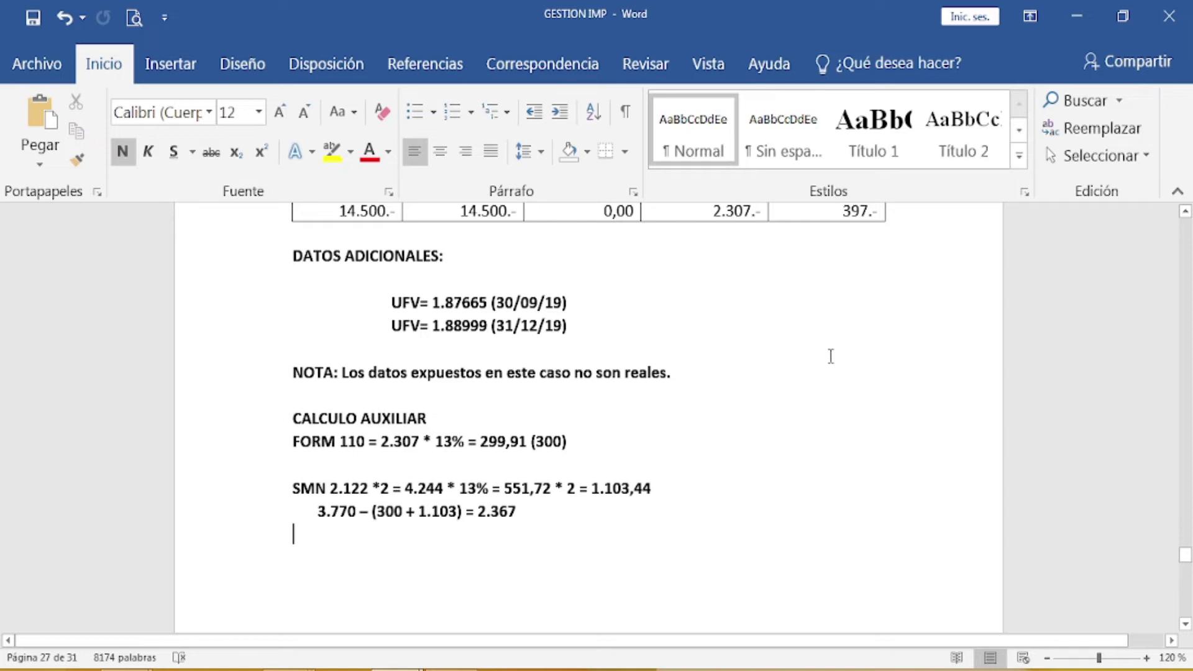
# Step: Insert the saved UFV update equation A = VL[...] from Word's equation gallery
pyautogui.click(165, 62)
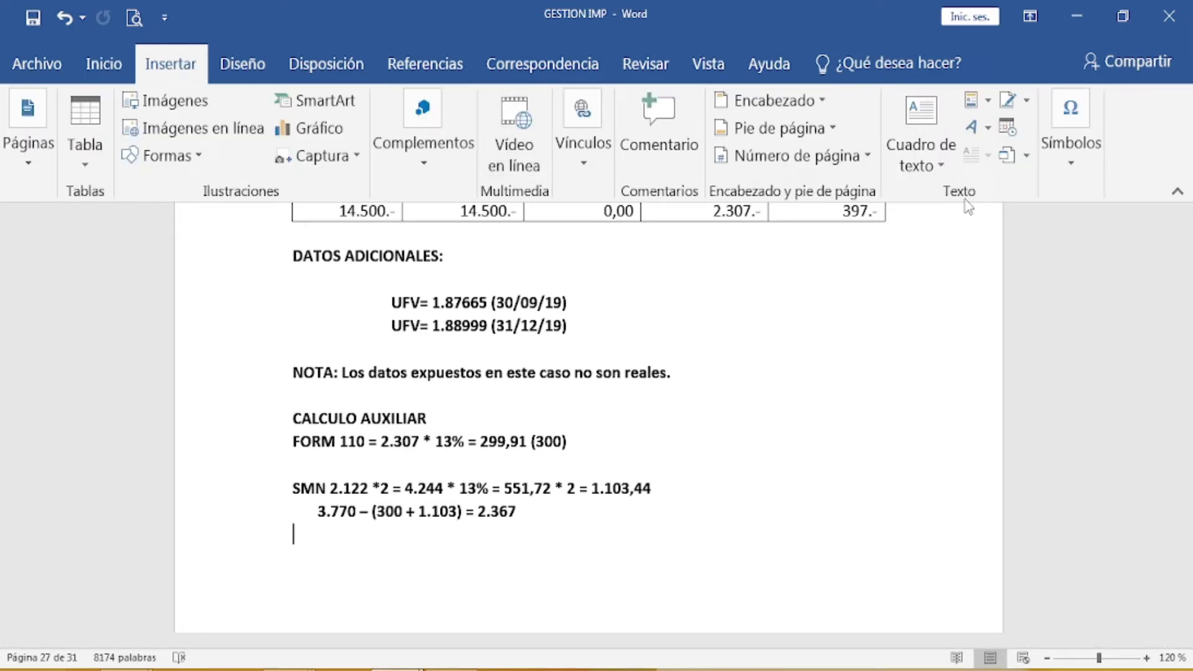
pyautogui.click(1060, 177)
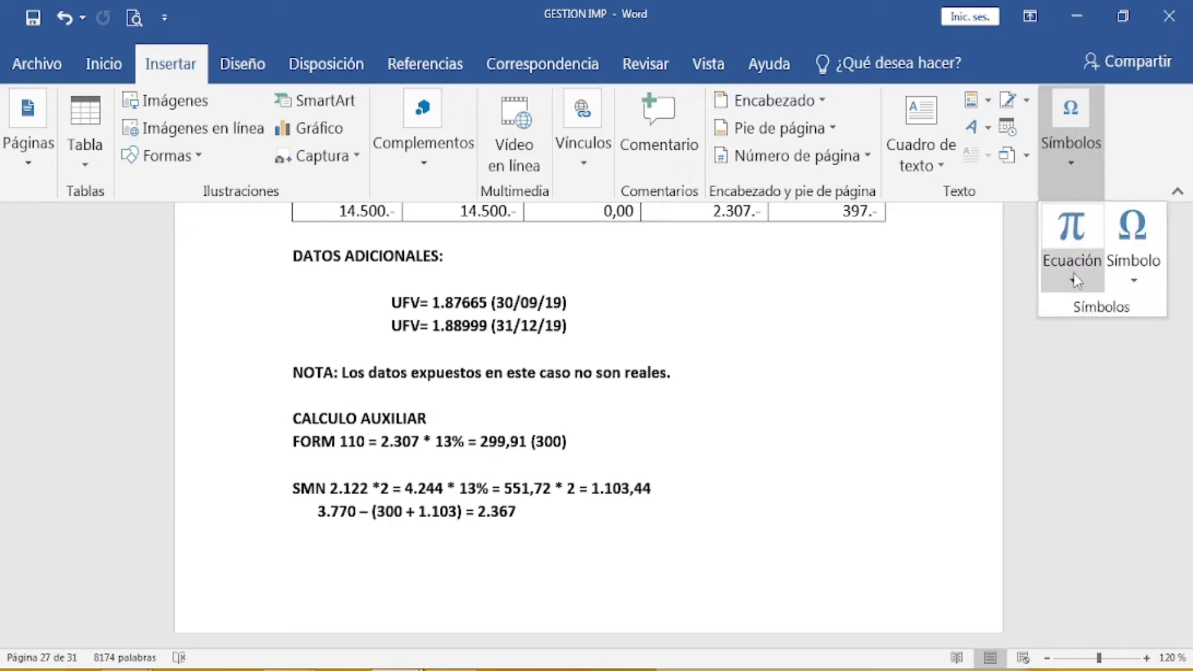
pyautogui.click(1075, 280)
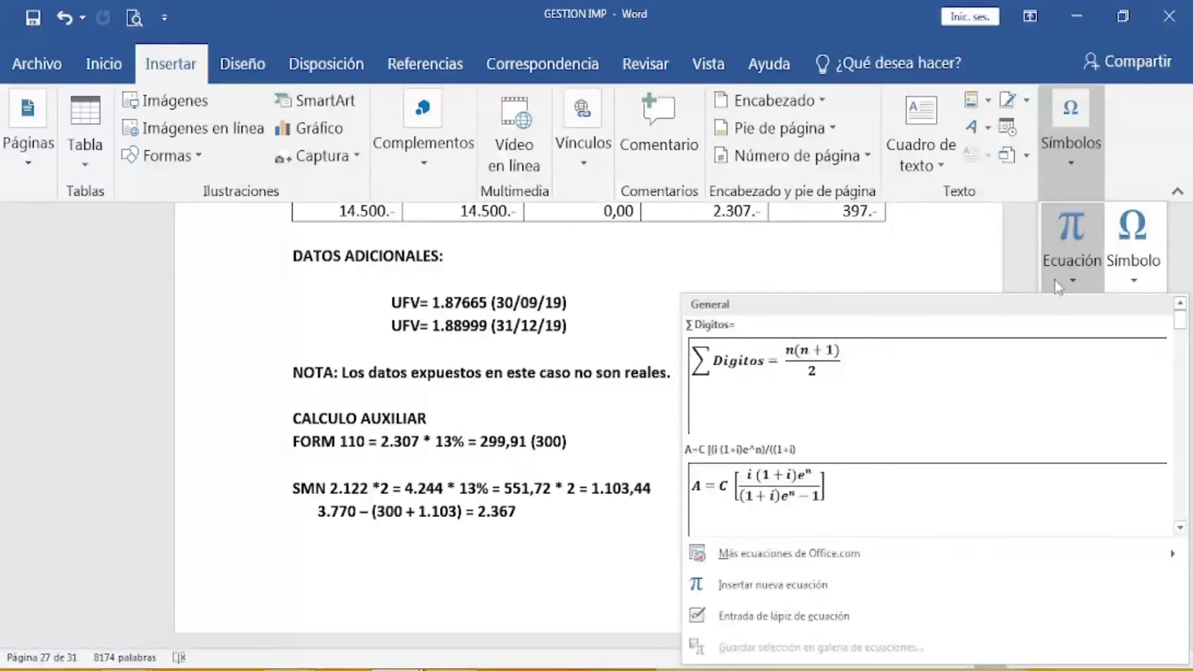
pyautogui.scroll(-3, 997, 423)
pyautogui.scroll(-2, 999, 426)
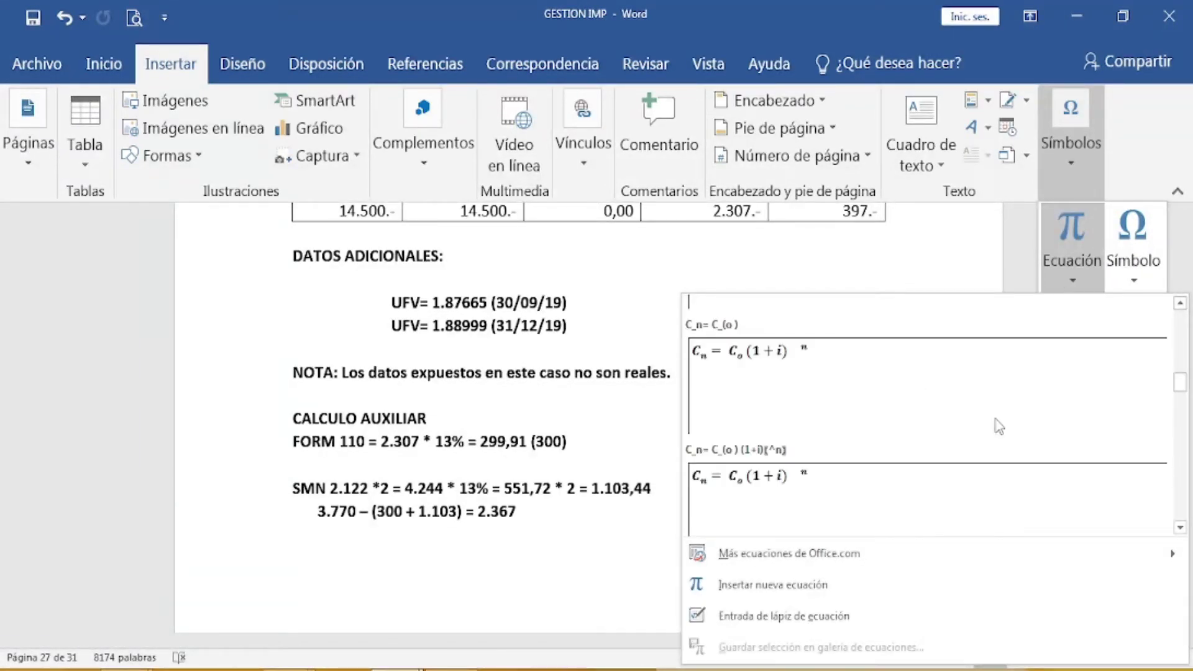
pyautogui.scroll(2, 998, 426)
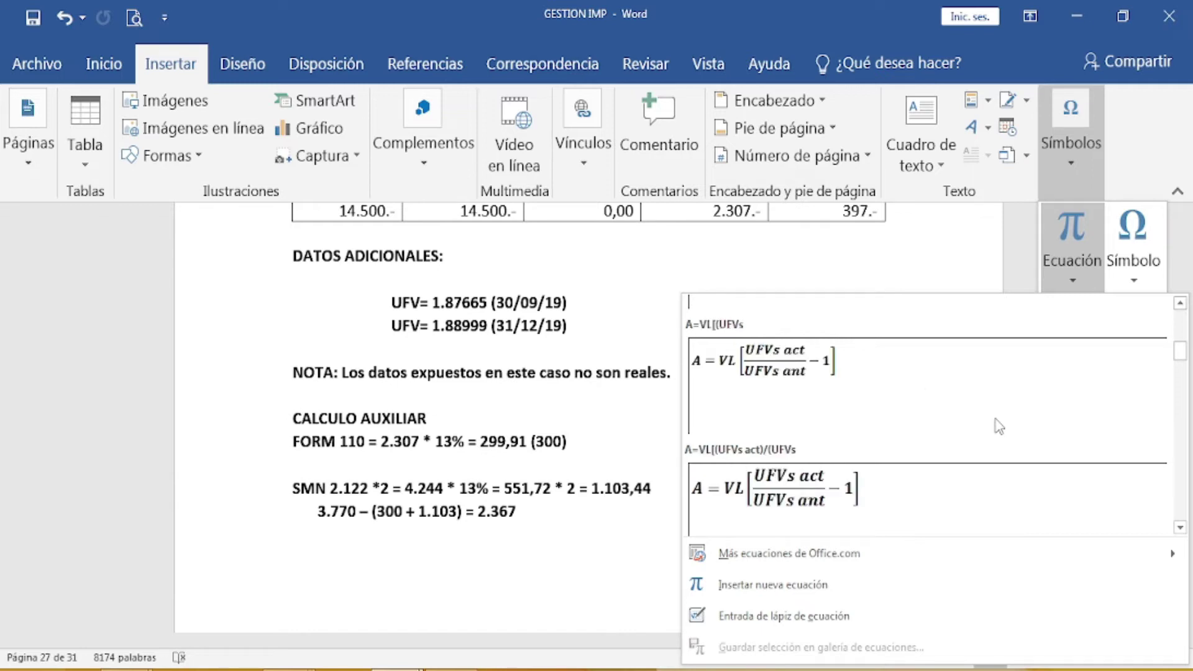
pyautogui.click(944, 507)
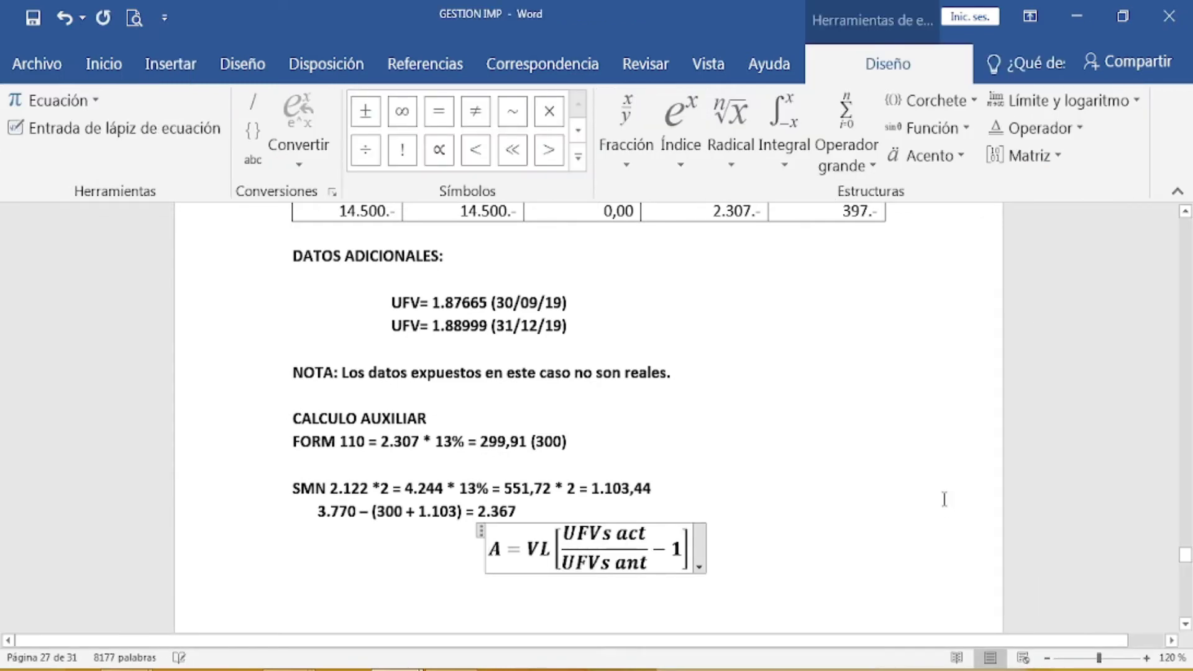
pyautogui.scroll(-1, 944, 499)
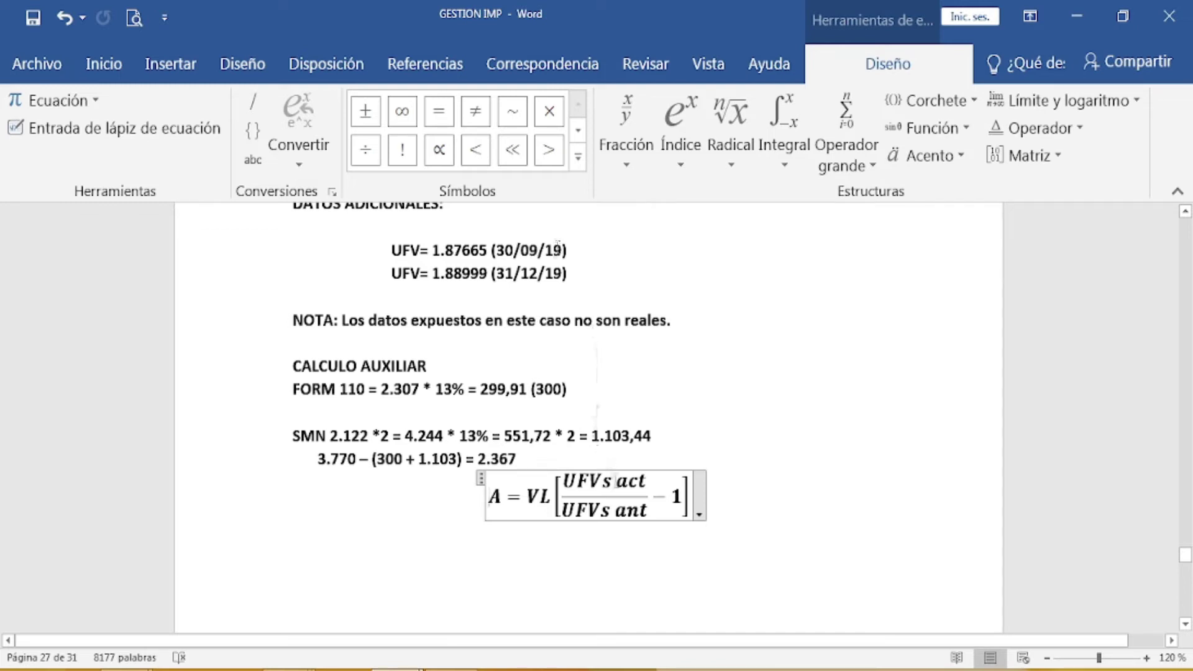
# Step: Replace the VL term in the equation with 397
pyautogui.click(538, 497)
pyautogui.press('BackSpace')
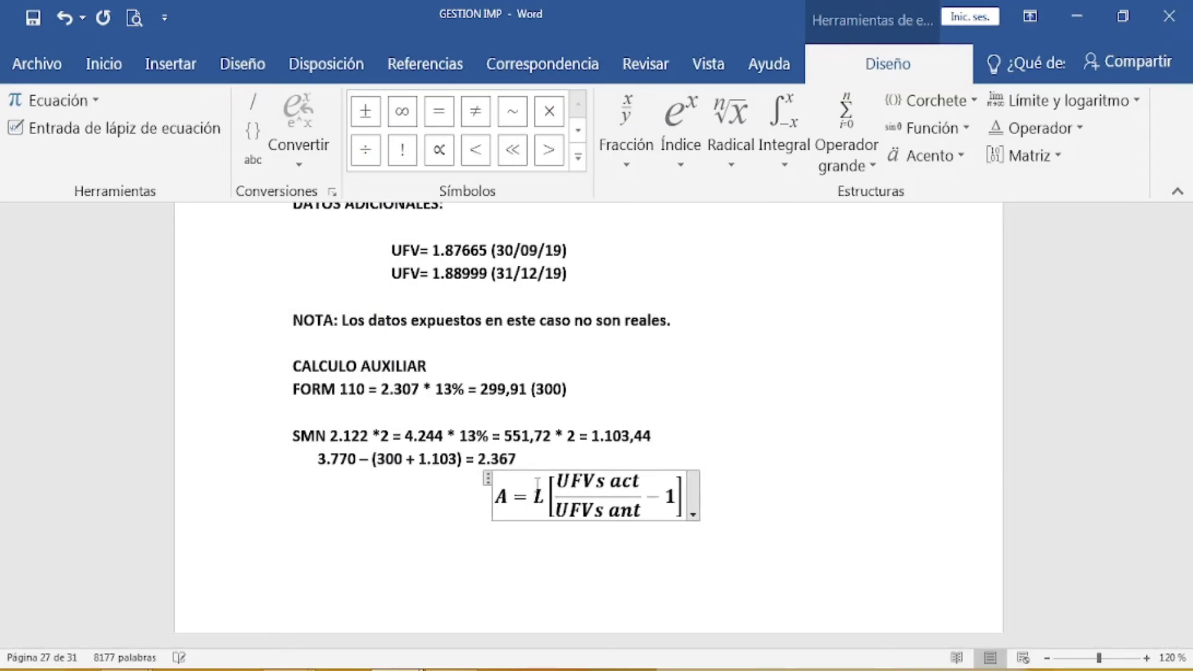
pyautogui.press('Delete')
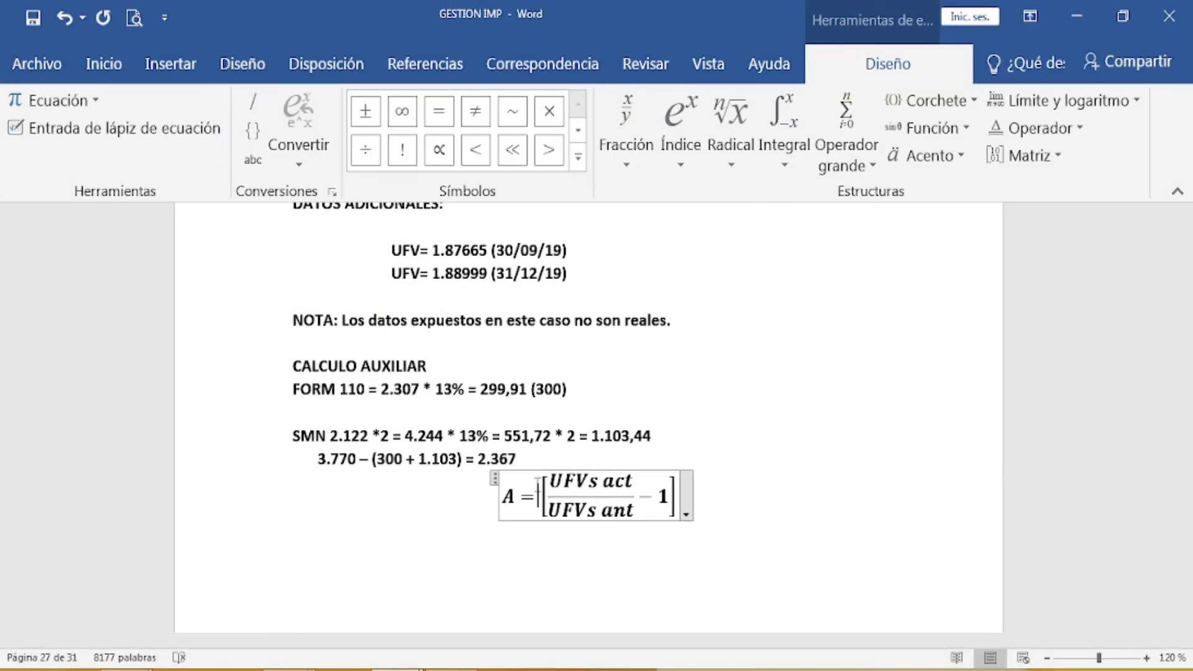
pyautogui.scroll(4, 590, 459)
pyautogui.scroll(-3, 836, 349)
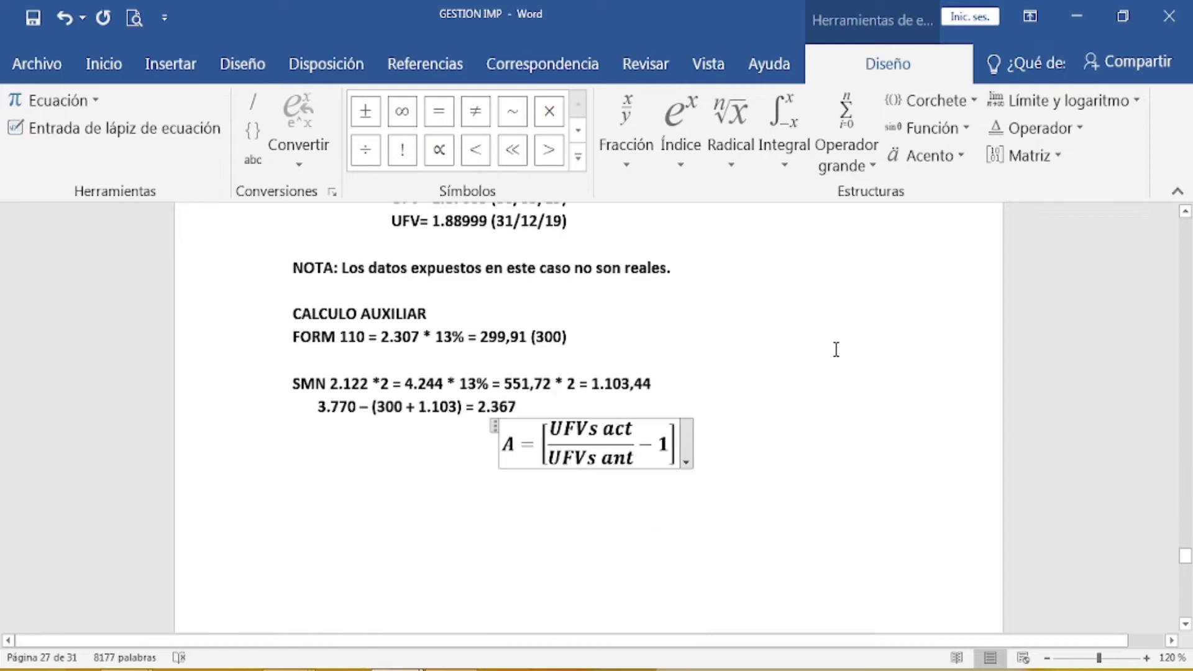
pyautogui.write('38')
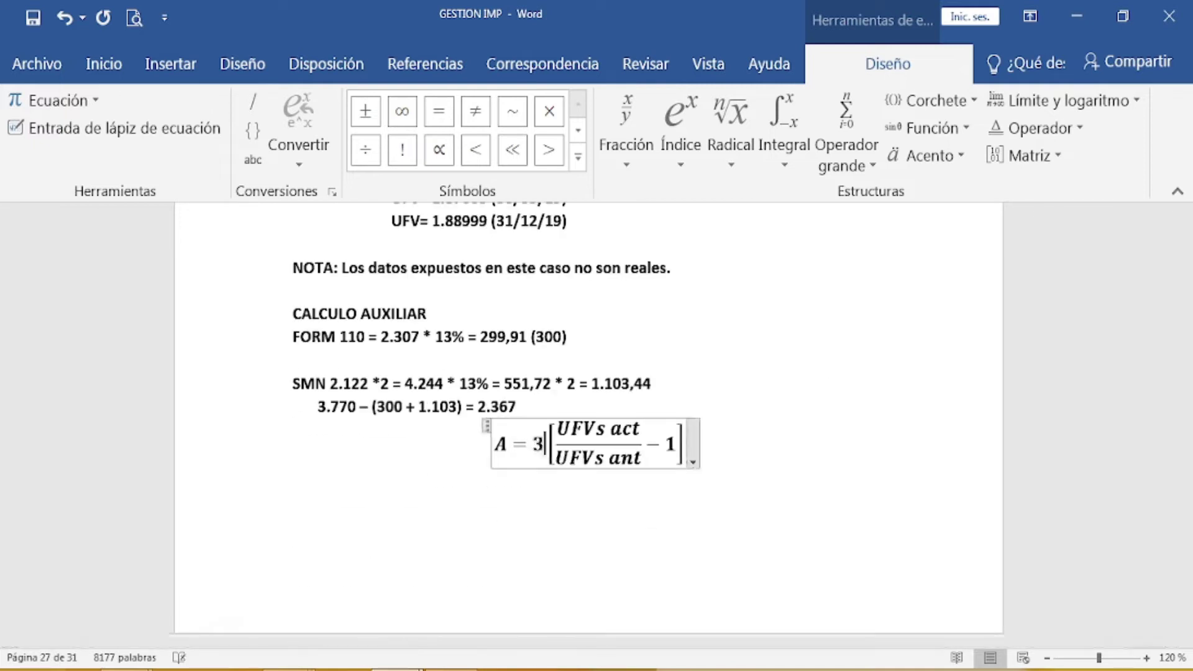
pyautogui.press('BackSpace')
pyautogui.write('97')
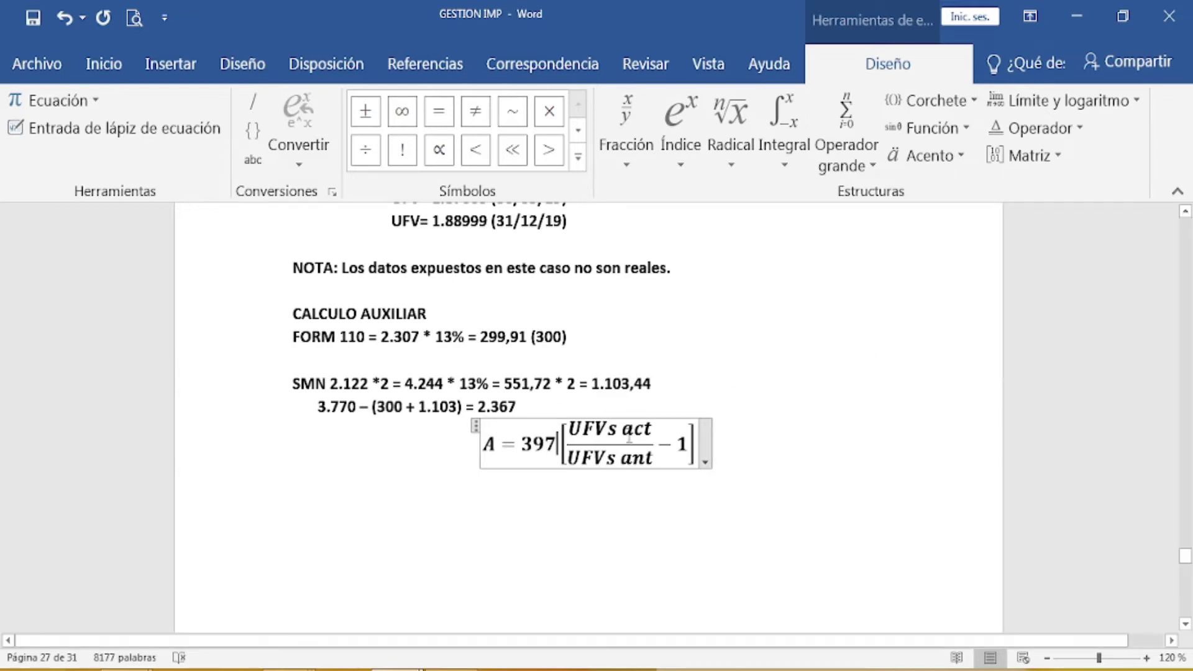
# Step: Replace 'UFVs act' with 1.88999 and 'UFVs ant' with 1.97665 in the fraction
pyautogui.click(658, 430)
pyautogui.press('BackSpace')
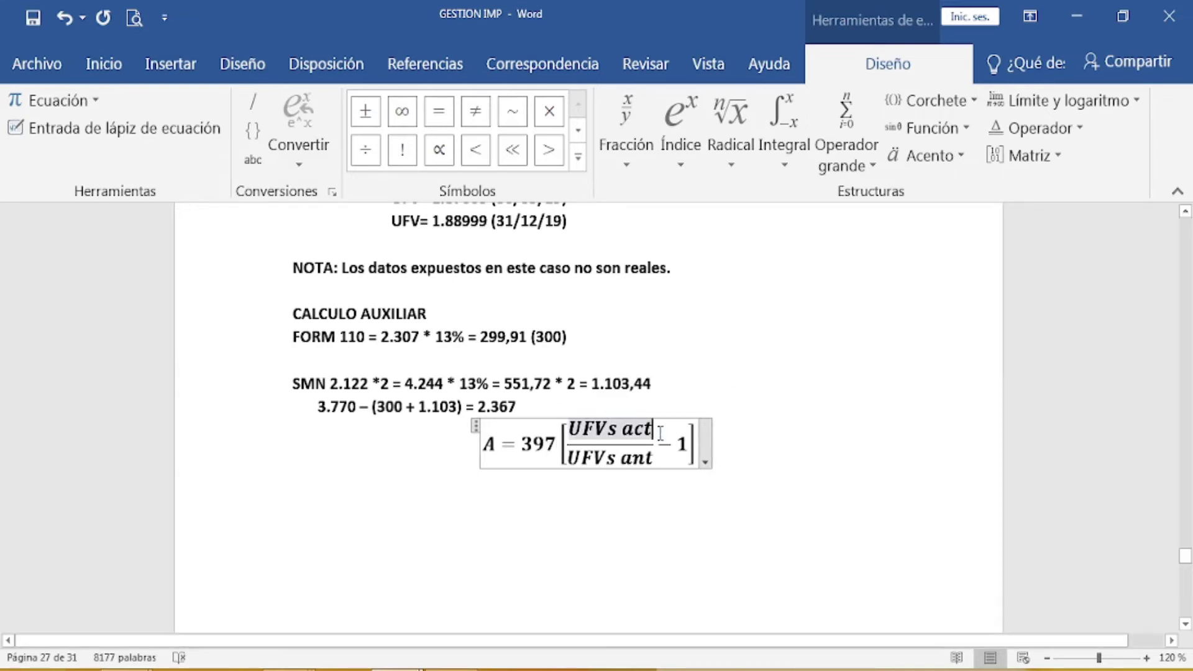
pyautogui.press('BackSpace')
pyautogui.press('BackSpace')
pyautogui.press('BackSpace')
pyautogui.press('BackSpace')
pyautogui.press('BackSpace')
pyautogui.press('BackSpace')
pyautogui.press('BackSpace')
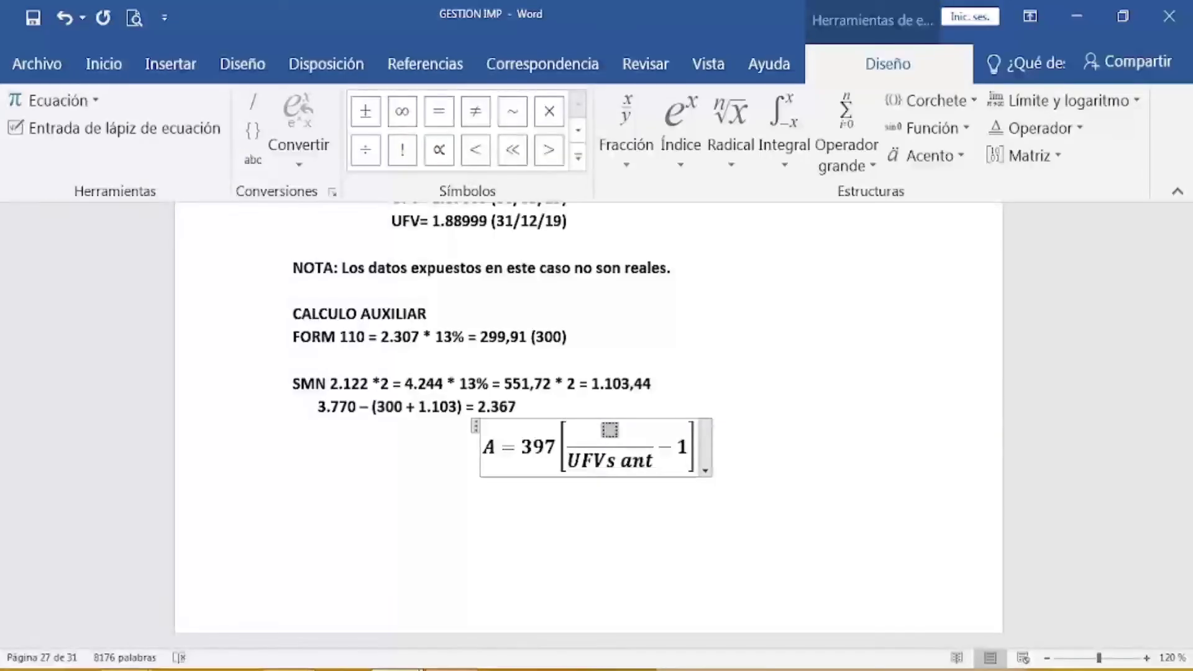
pyautogui.write('1')
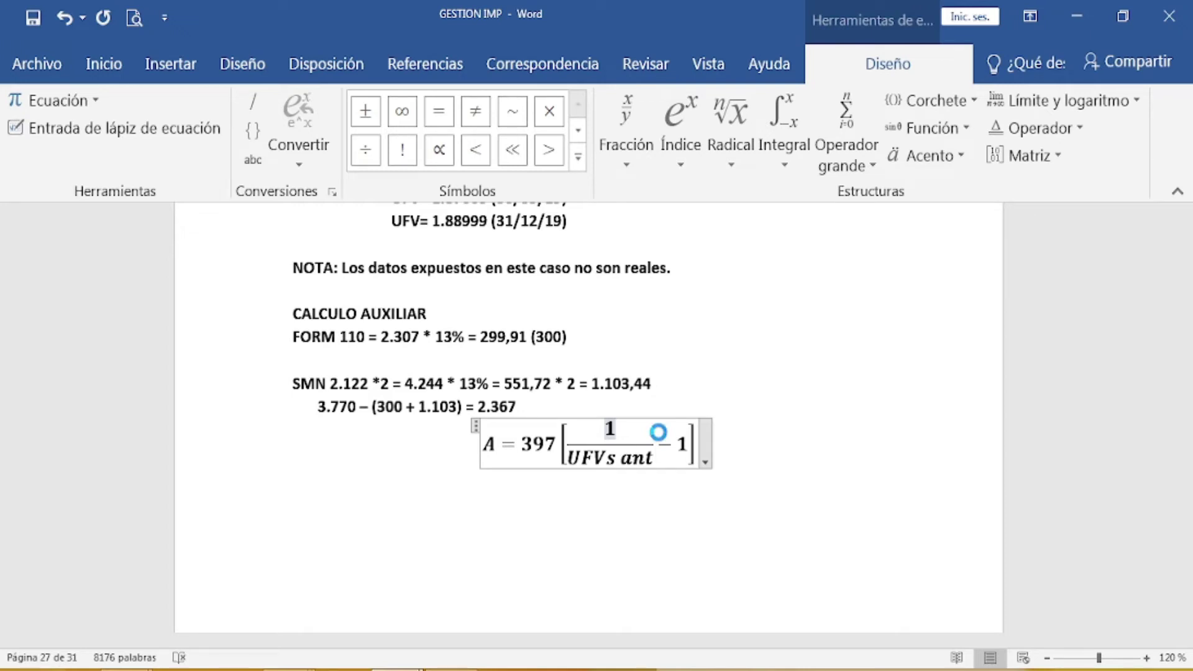
pyautogui.write('.88')
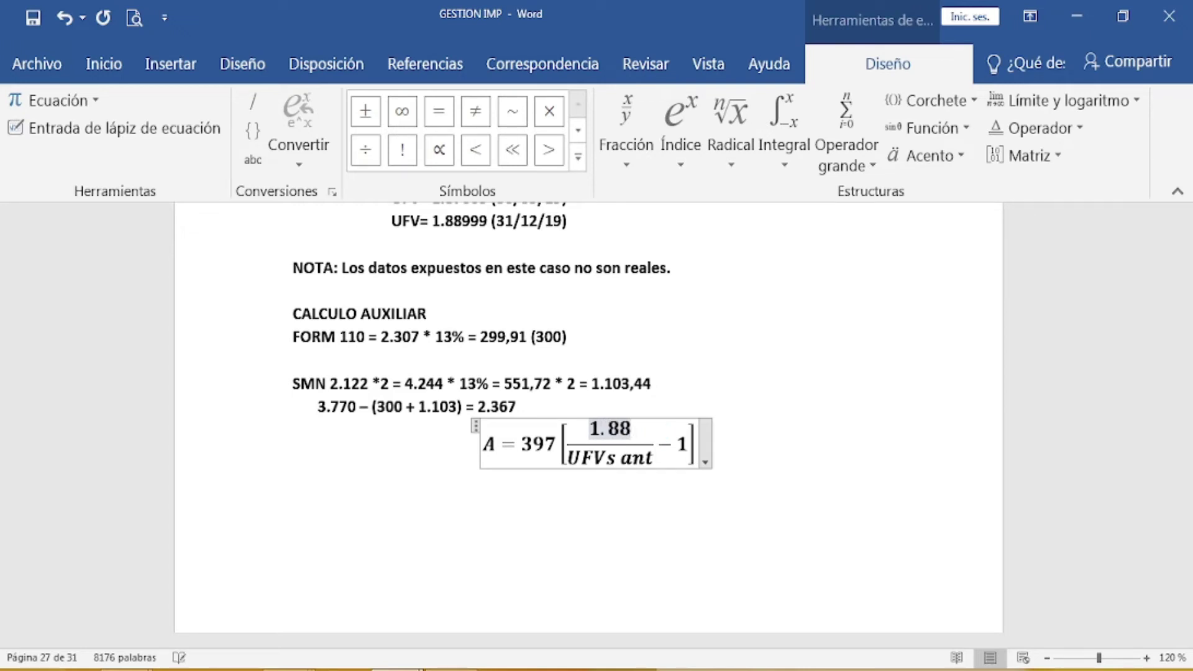
pyautogui.write('999')
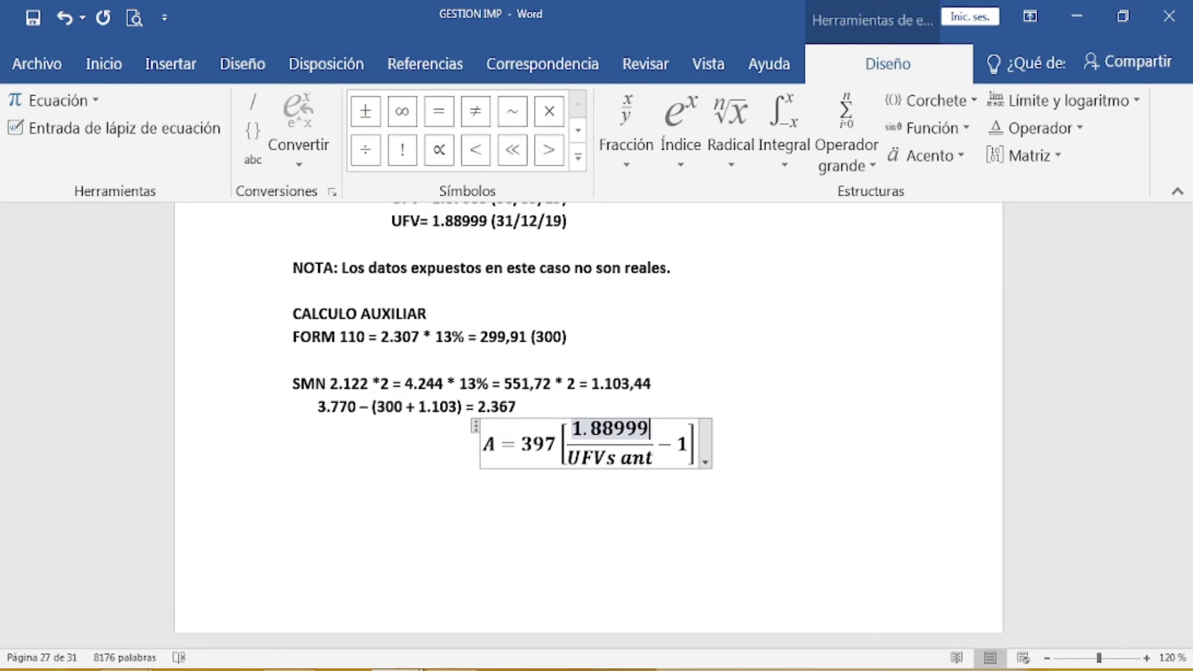
pyautogui.click(657, 454)
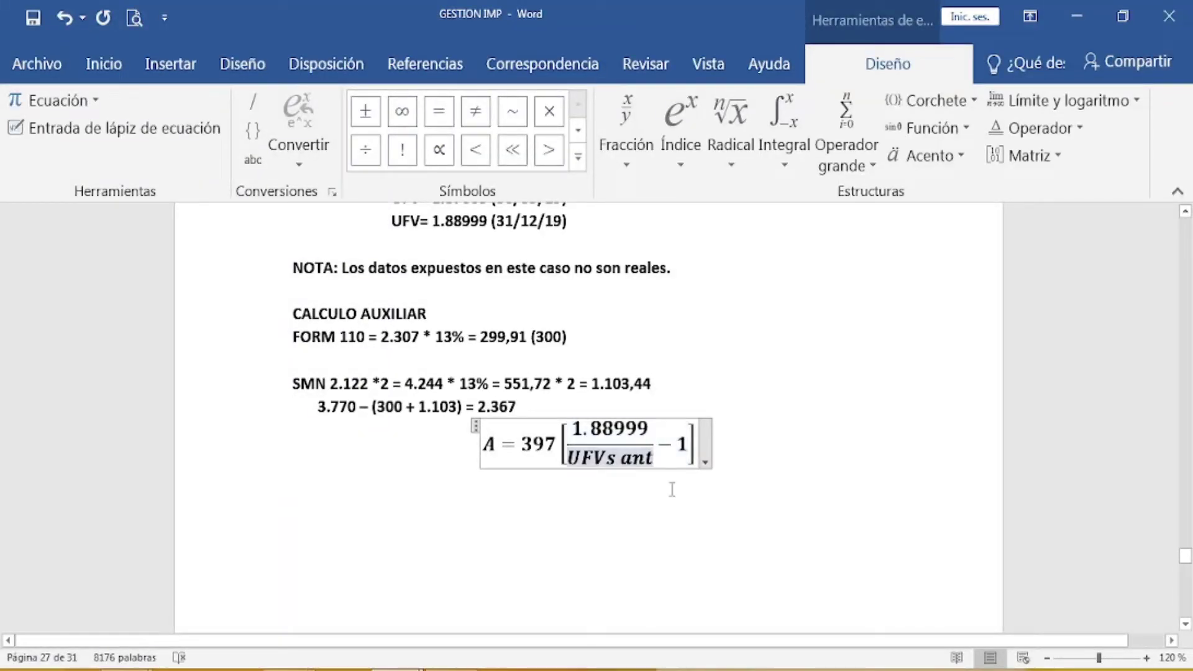
pyautogui.press('BackSpace')
pyautogui.press('BackSpace')
pyautogui.press('BackSpace')
pyautogui.press('BackSpace')
pyautogui.press('BackSpace')
pyautogui.press('BackSpace')
pyautogui.press('BackSpace')
pyautogui.press('BackSpace')
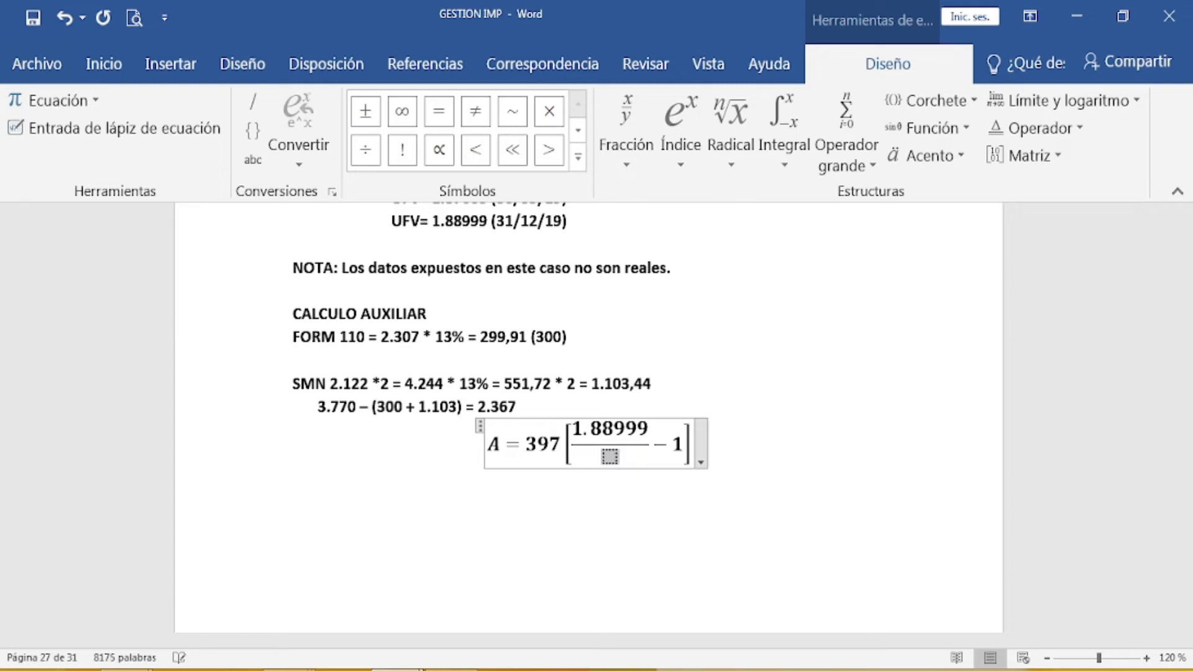
pyautogui.scroll(1, 692, 427)
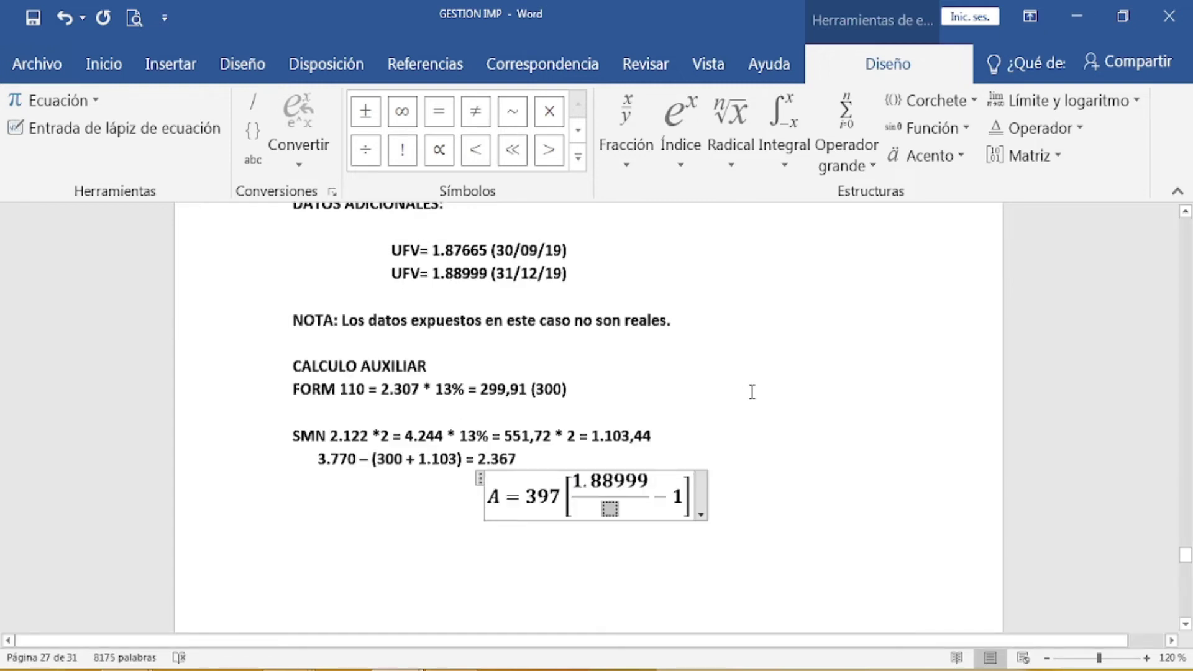
pyautogui.write('1.97')
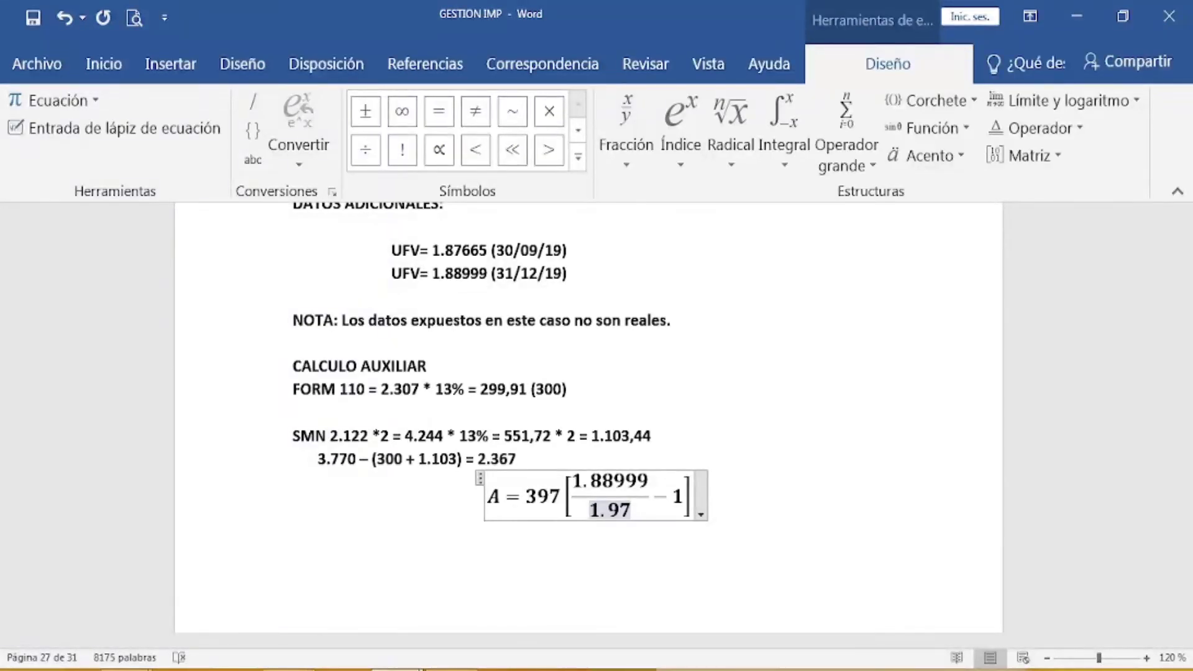
pyautogui.write('665')
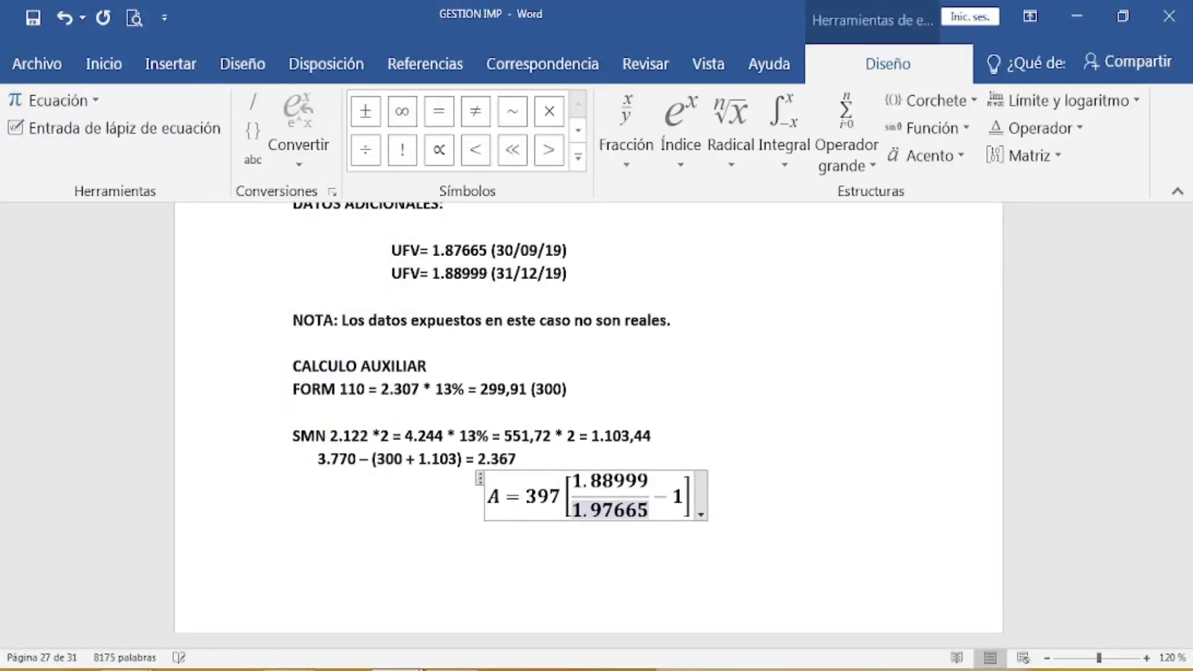
pyautogui.click(754, 498)
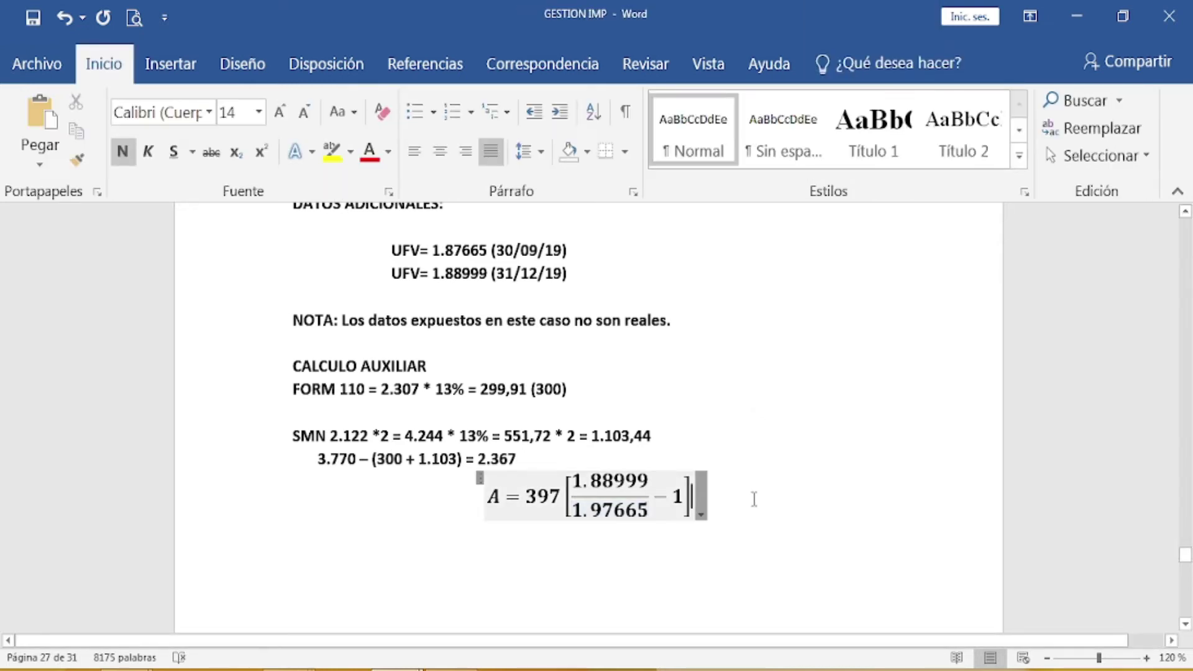
# Step: Type 'A =' on the empty line directly below the UFV equation
pyautogui.click(599, 571)
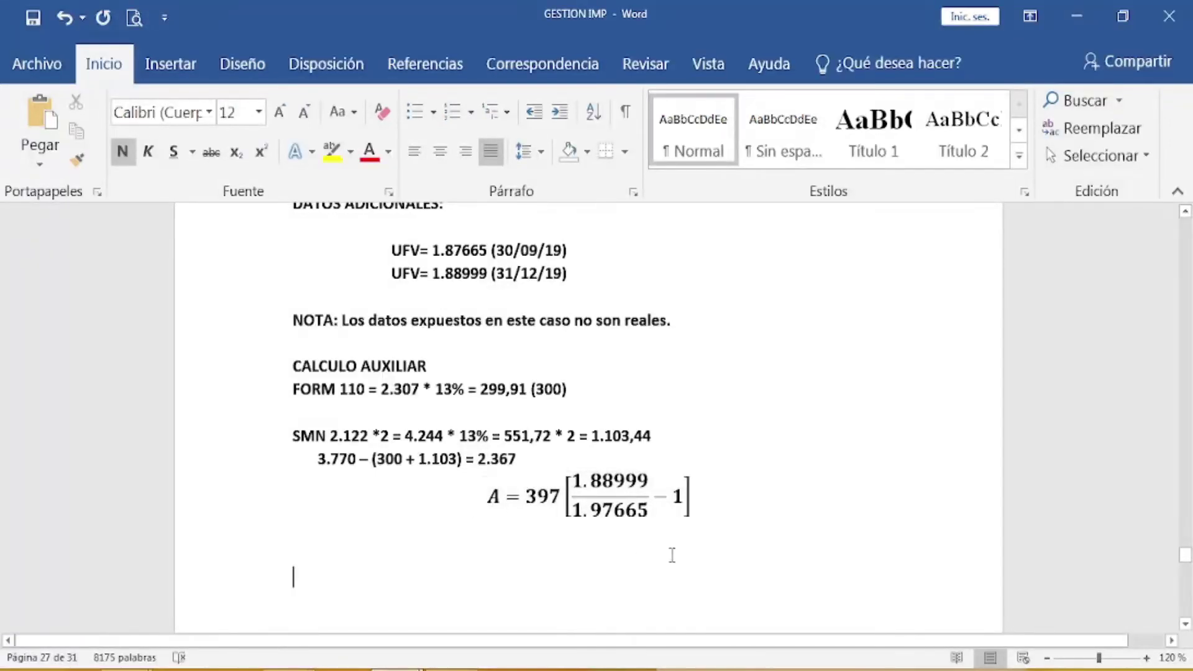
pyautogui.click(312, 547)
pyautogui.write('A ')
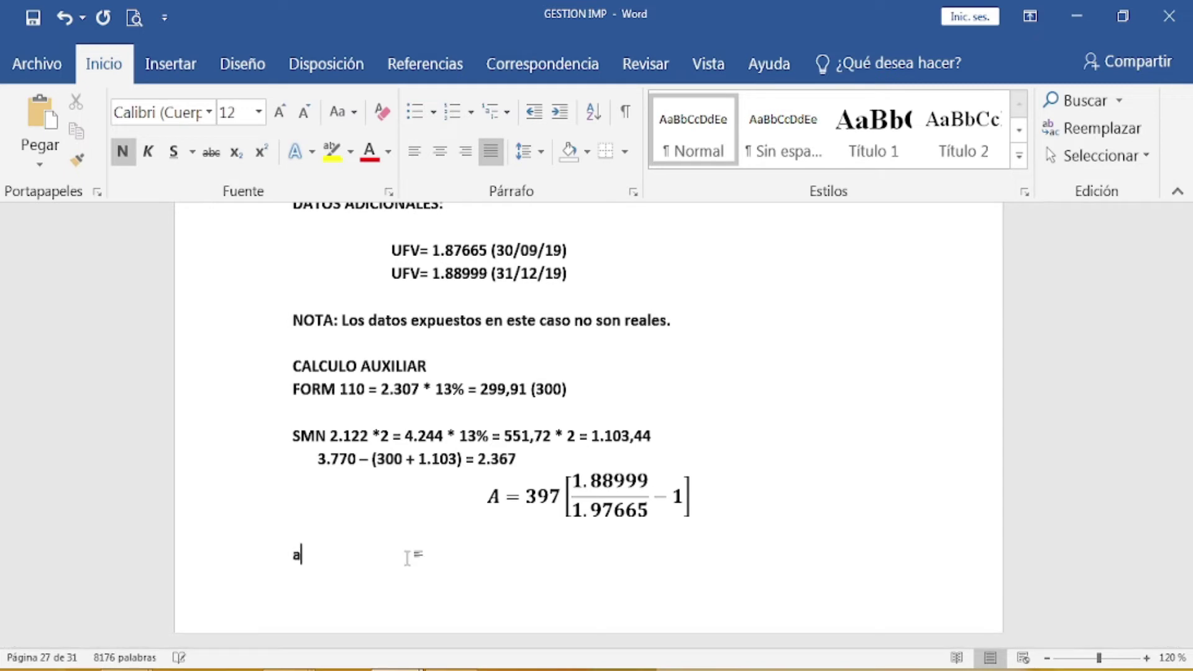
pyautogui.write('=')
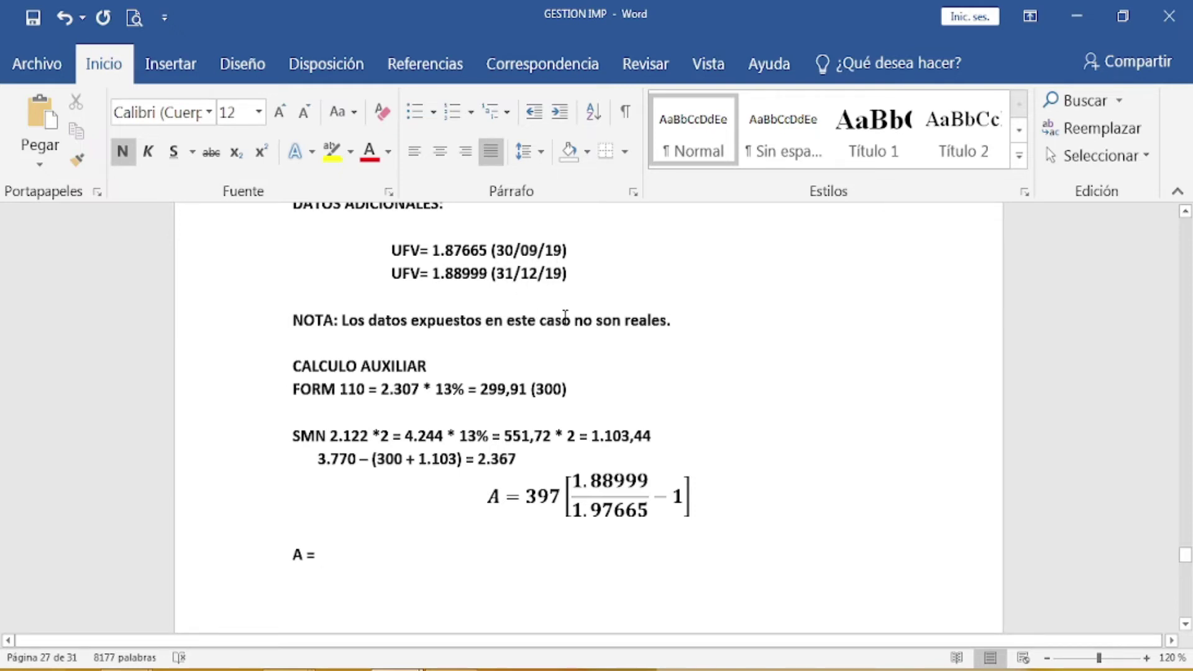
pyautogui.scroll(-1, 563, 320)
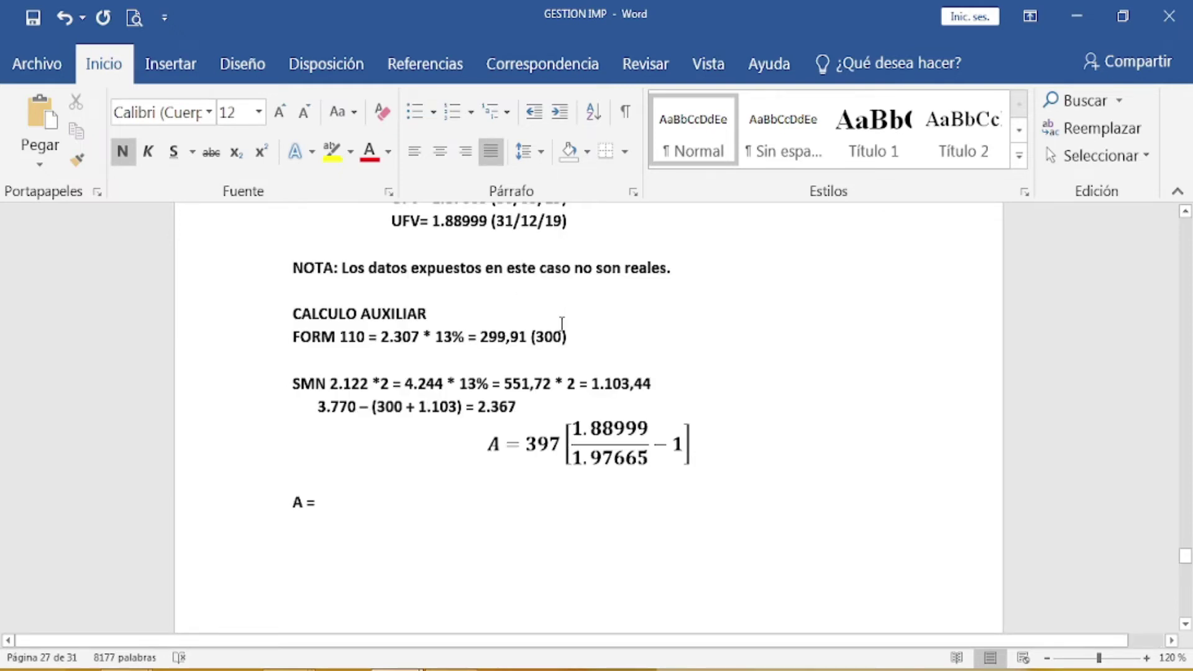
pyautogui.scroll(1, 619, 338)
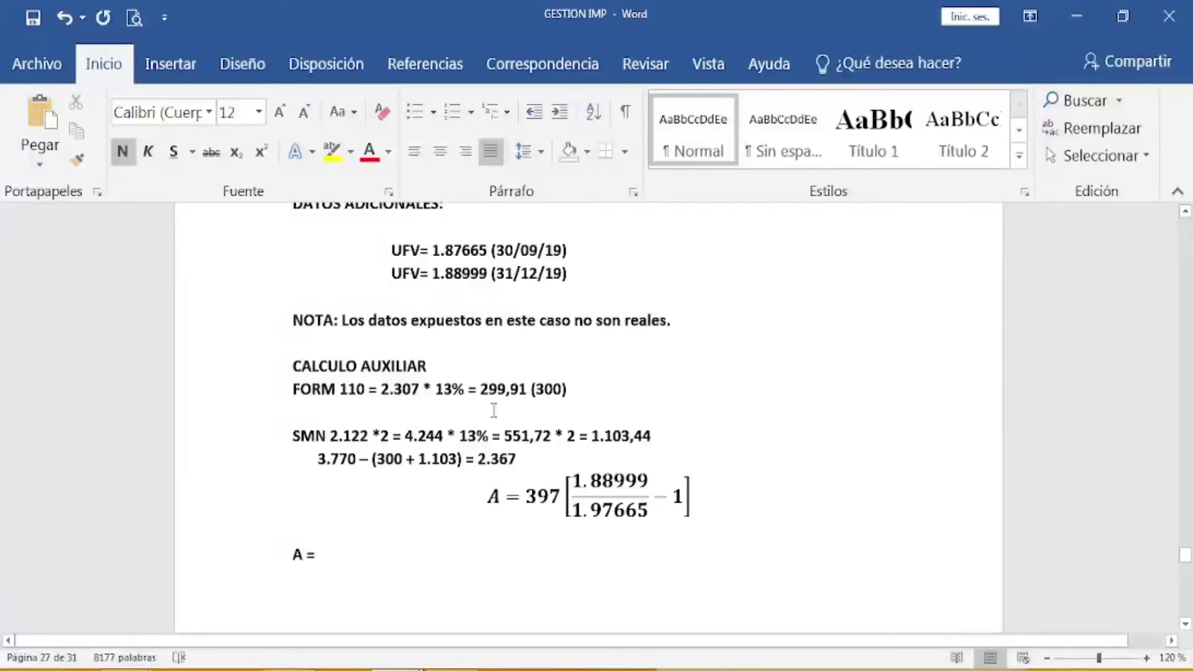
pyautogui.scroll(3, 689, 396)
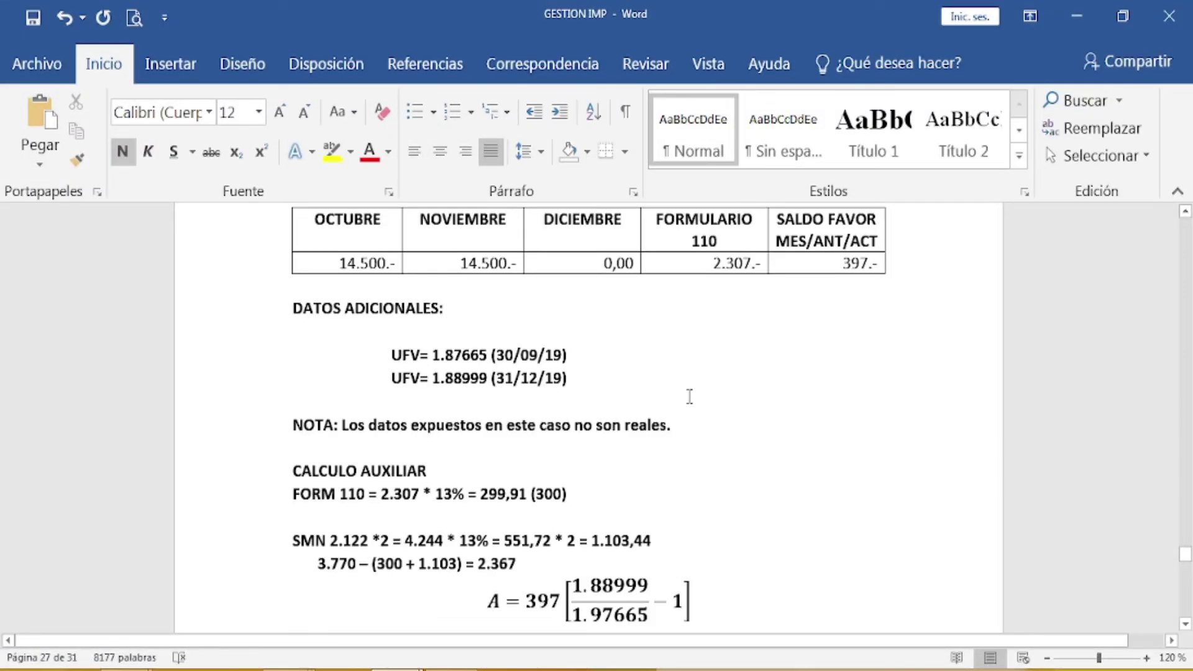
pyautogui.scroll(3, 700, 305)
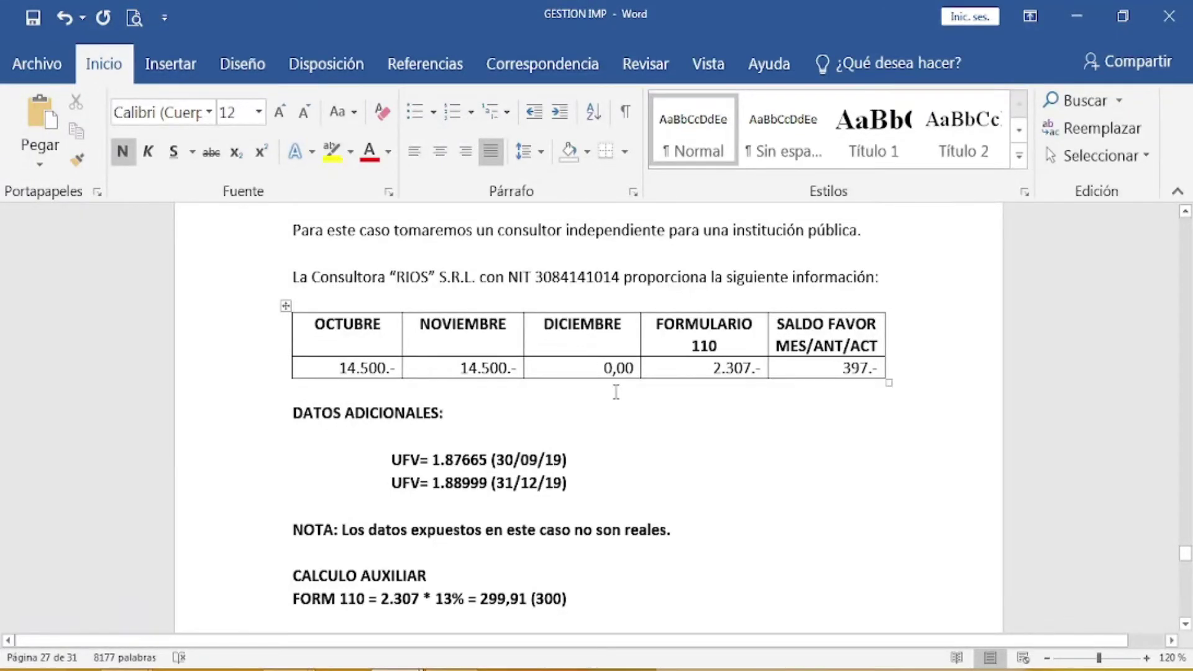
pyautogui.scroll(-3, 656, 483)
pyautogui.scroll(-1, 657, 482)
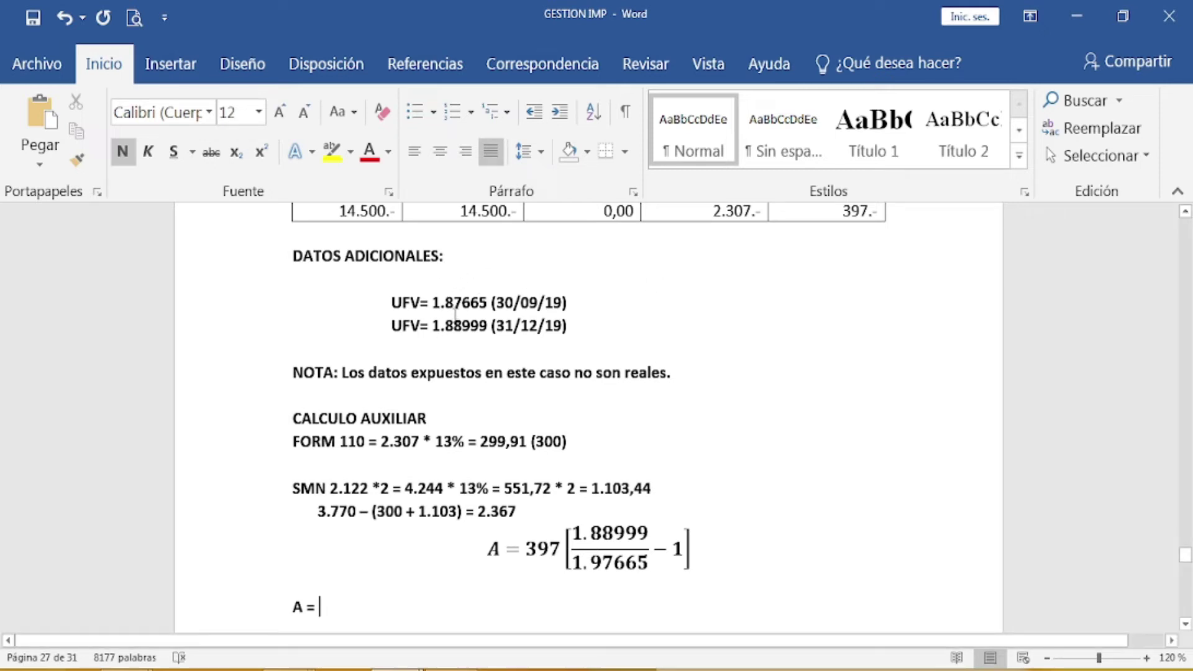
# Step: Correct the equation's denominator from 1.97665 to 1.87665
pyautogui.click(602, 562)
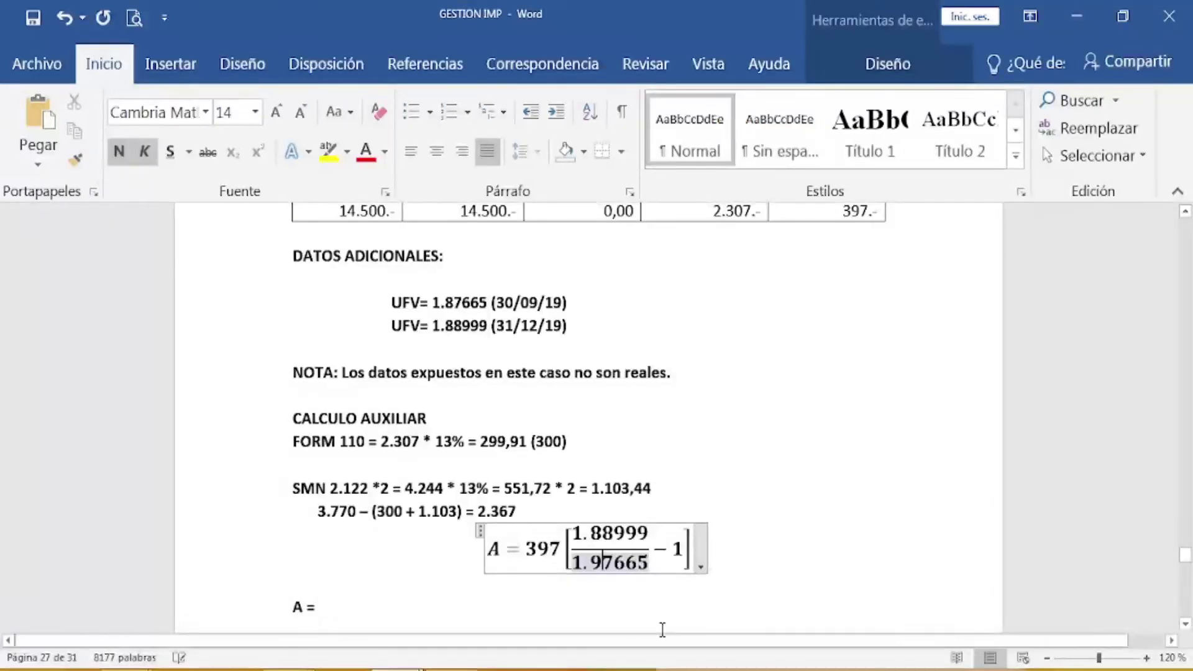
pyautogui.press('BackSpace')
pyautogui.write('8')
pyautogui.click(778, 453)
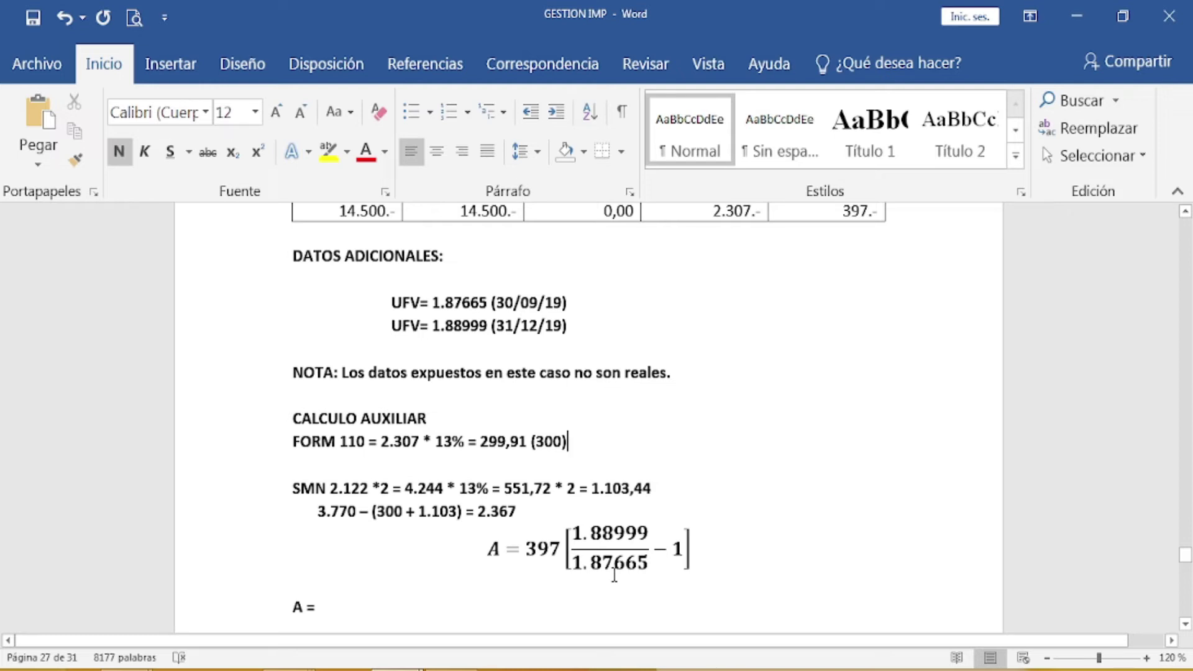
pyautogui.click(614, 573)
pyautogui.scroll(-1, 610, 568)
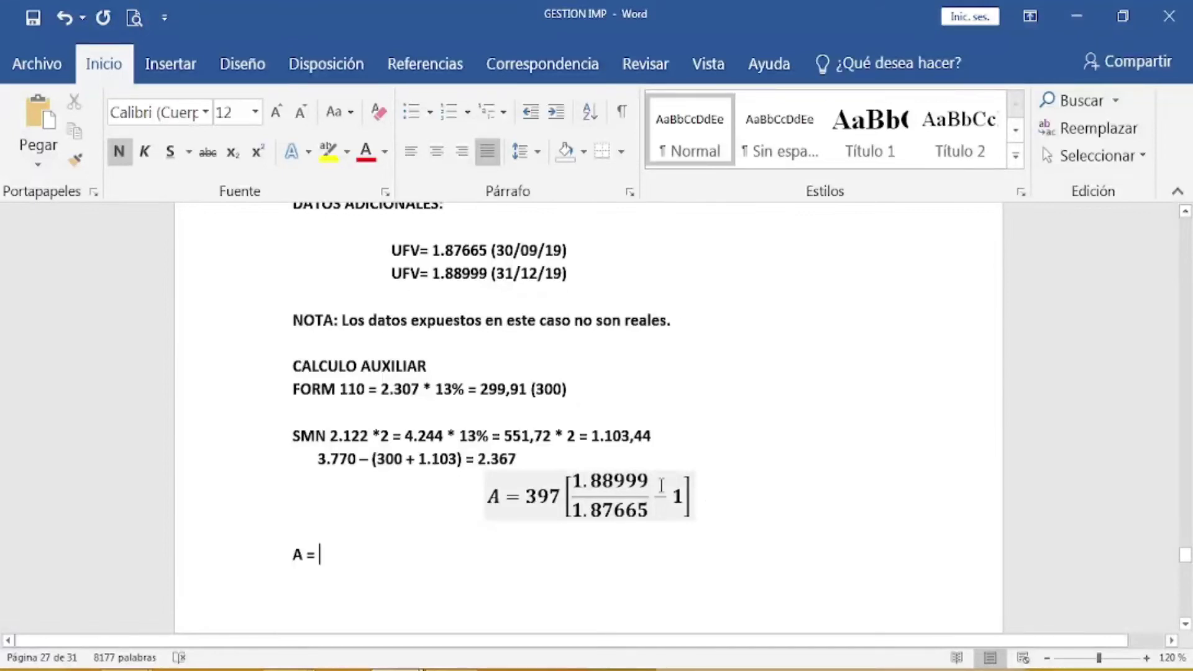
pyautogui.click(724, 504)
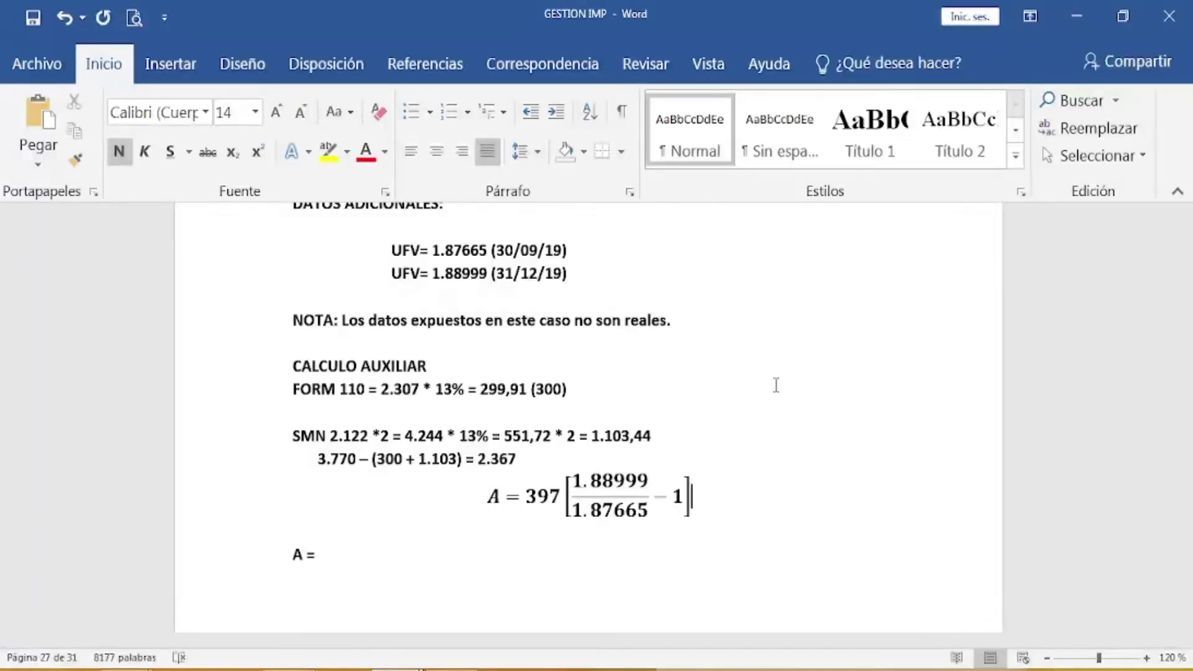
# Step: Type the result 2,82 (3) after 'A =' below the UFV equation
pyautogui.click(333, 553)
pyautogui.write('2,82 (3)')
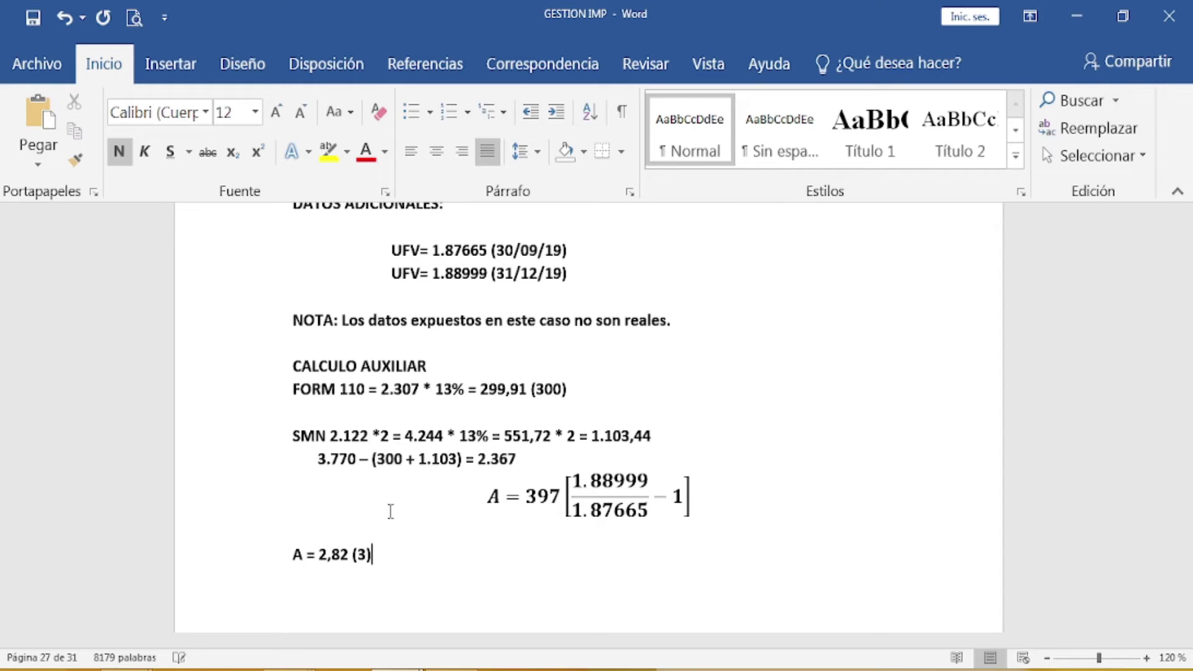
pyautogui.scroll(2, 517, 433)
# Step: After checking the 2,82 UFV result in Word, switch to the formulario_610_v2 workbook
pyautogui.scroll(1, 517, 433)
pyautogui.scroll(-3, 517, 433)
pyautogui.moveTo(289, 669)
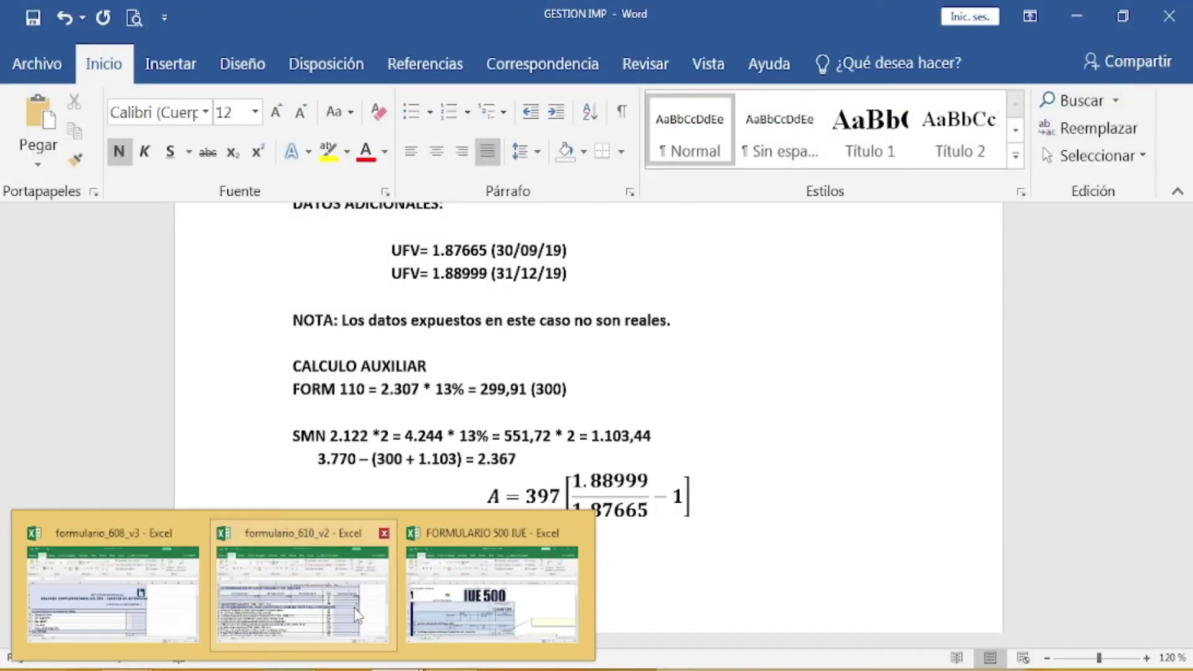
pyautogui.scroll(3, 756, 368)
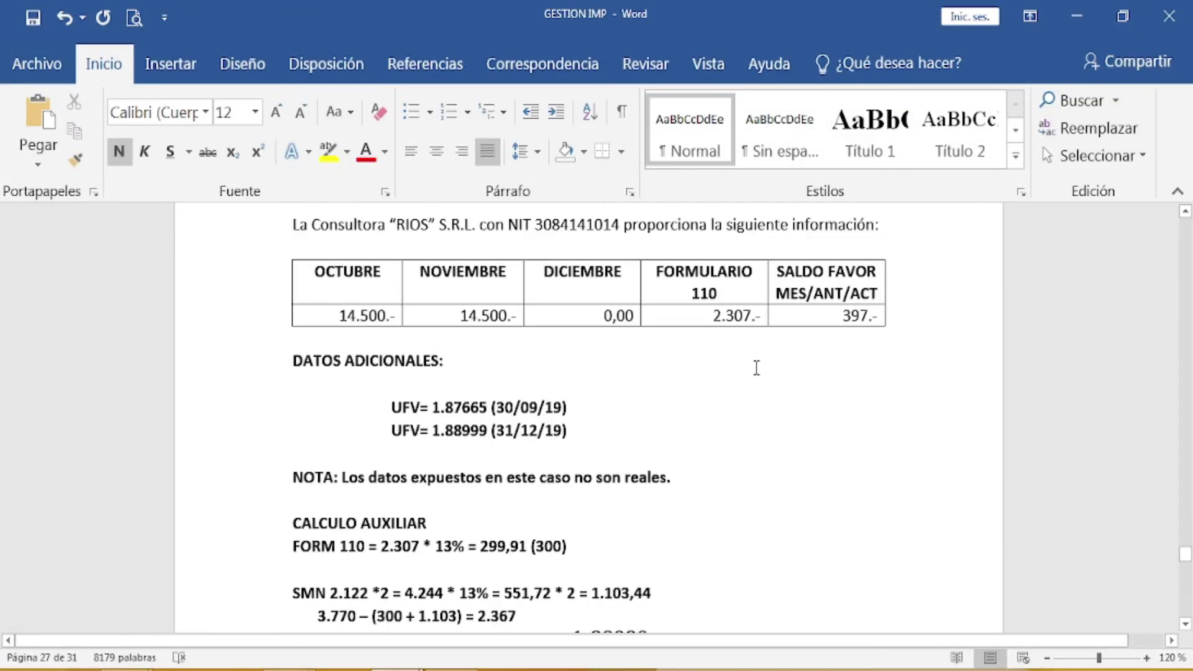
pyautogui.scroll(-3, 835, 333)
pyautogui.scroll(2, 826, 342)
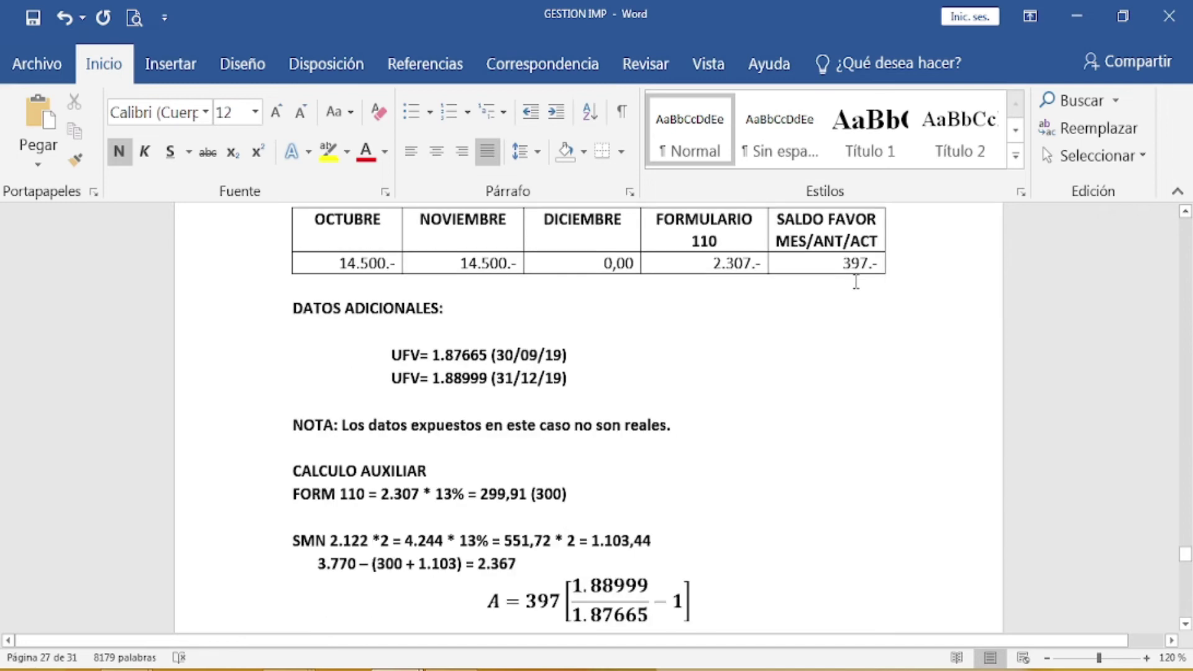
pyautogui.scroll(-1, 855, 280)
pyautogui.scroll(-1, 854, 274)
pyautogui.scroll(1, 854, 253)
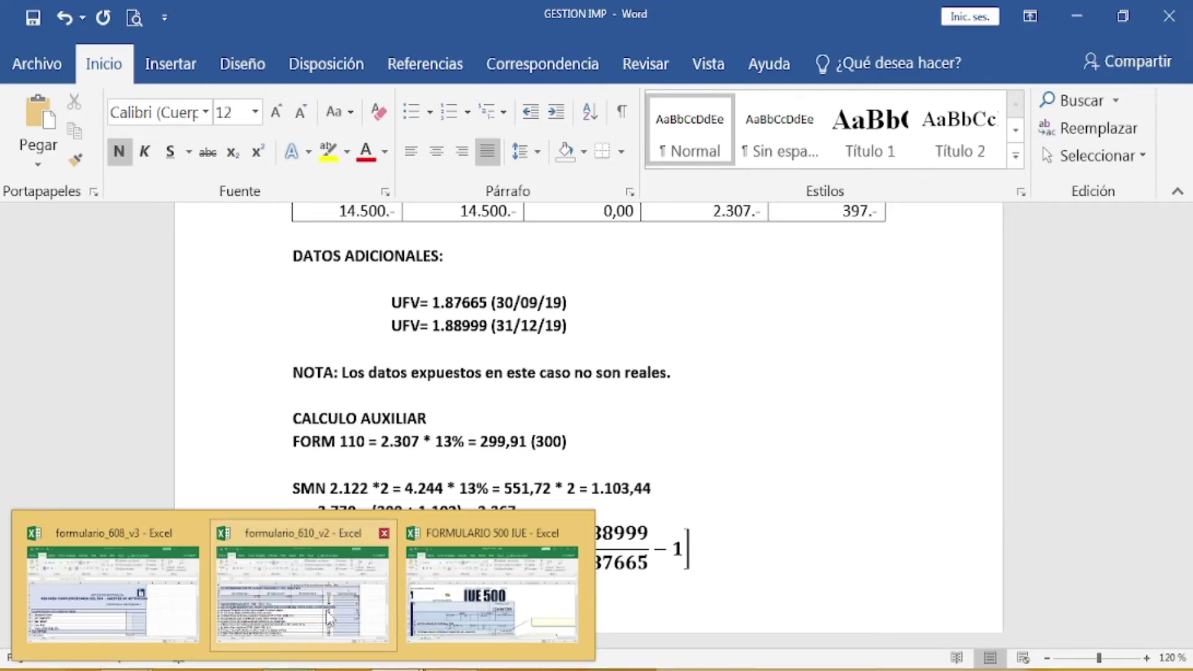
pyautogui.click(328, 617)
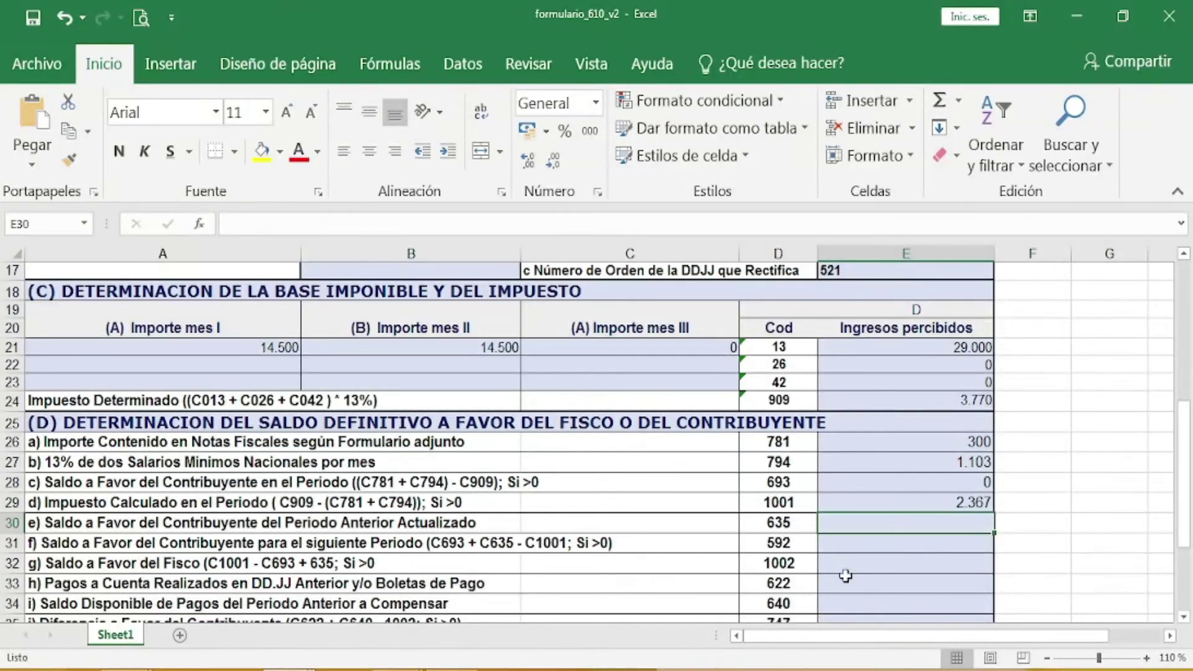
# Step: Enter 400 in cell E30 as the updated prior-period balance, code 635
pyautogui.write('400')
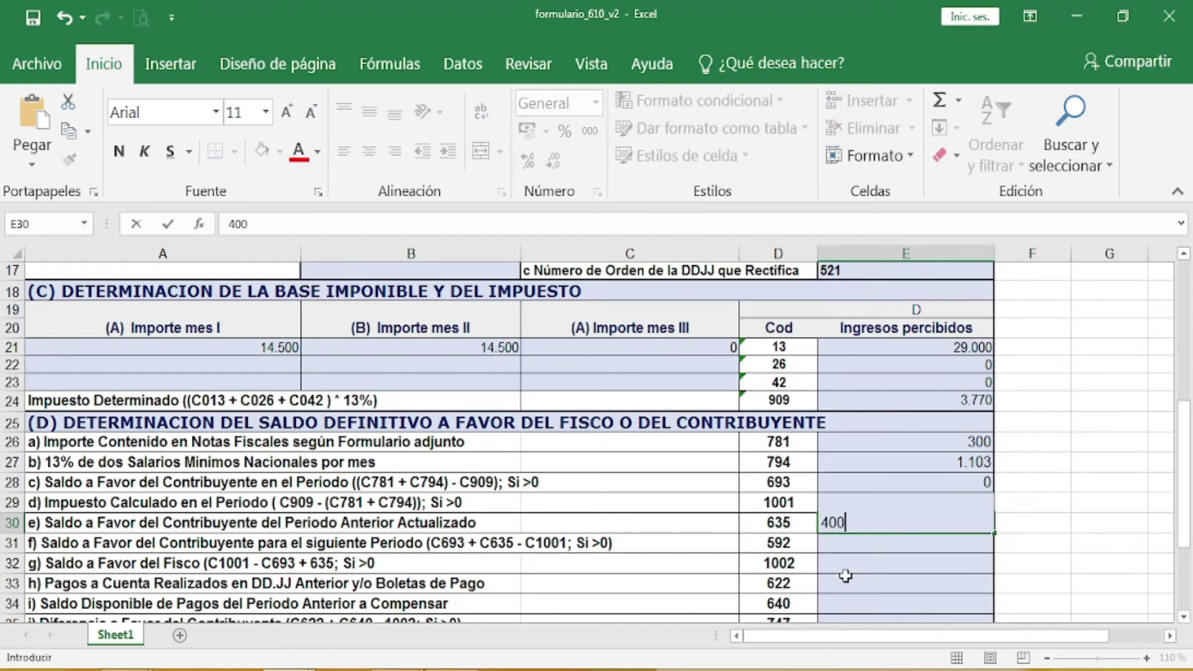
pyautogui.press('Return')
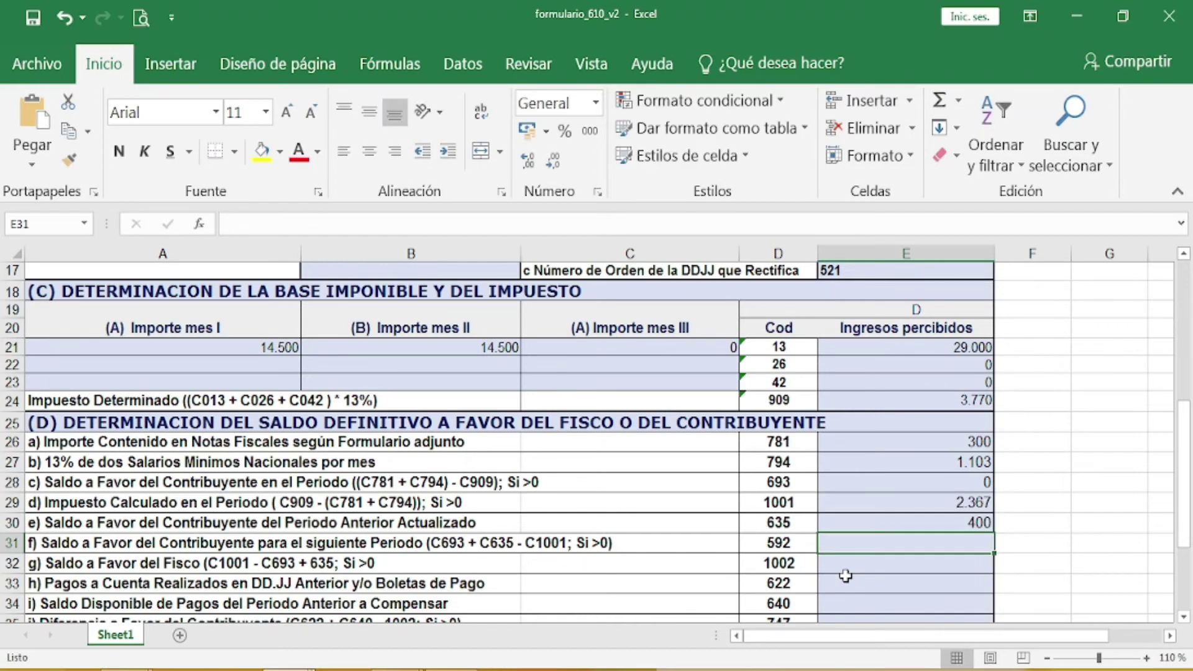
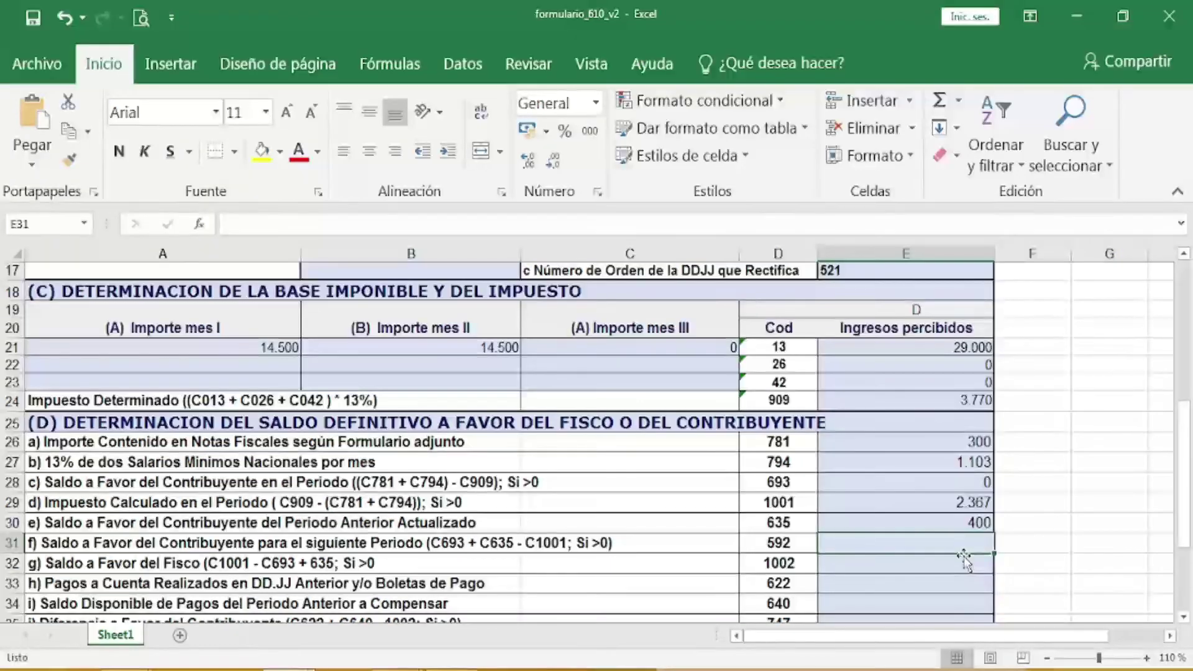
# Step: Fill E31, E32 and E33 with 0, 1.967 and 0 for codes 592, 1002 and 622
pyautogui.write('0')
pyautogui.press('Return')
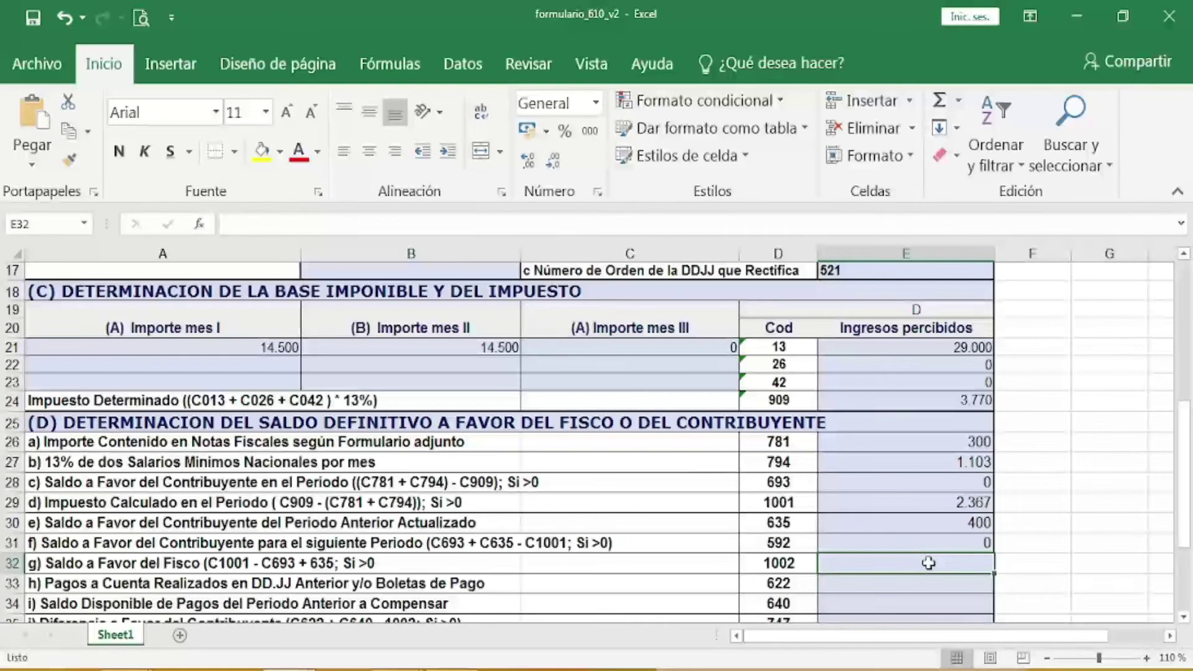
pyautogui.write('1.967')
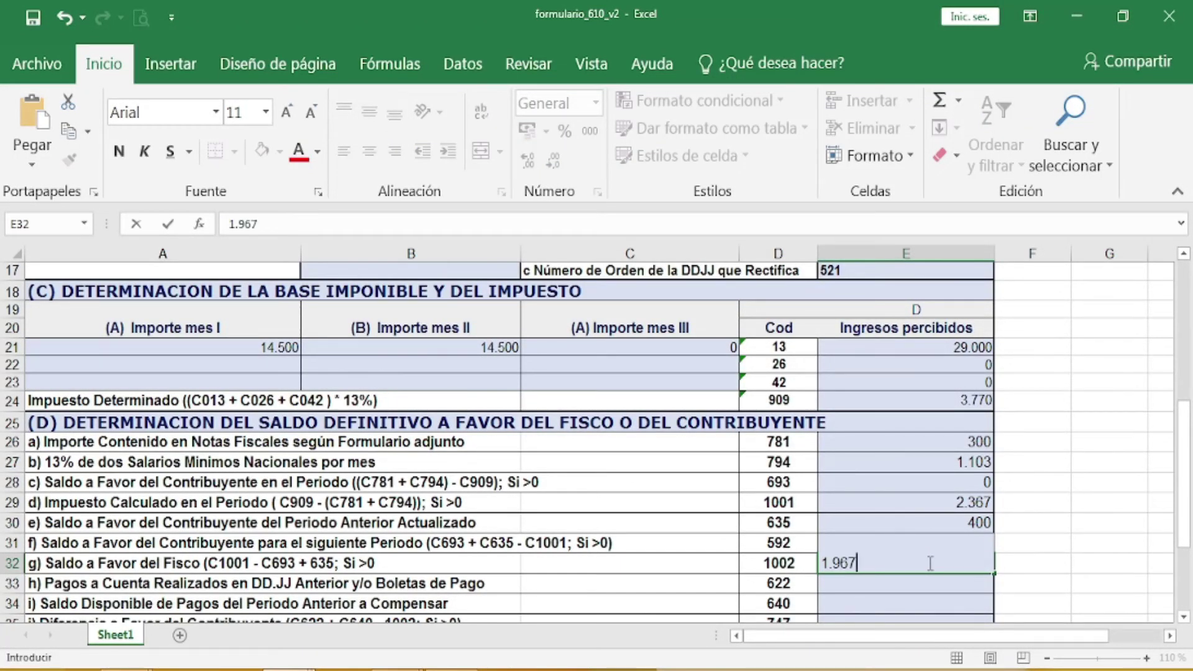
pyautogui.press('Return')
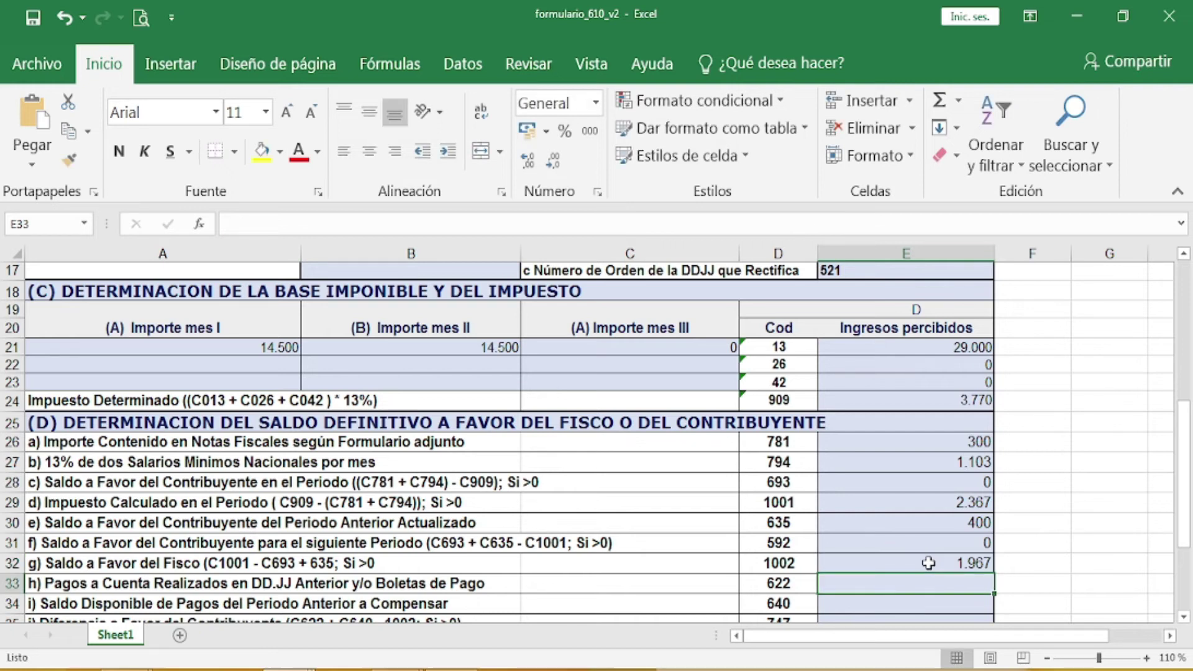
pyautogui.scroll(-1, 928, 562)
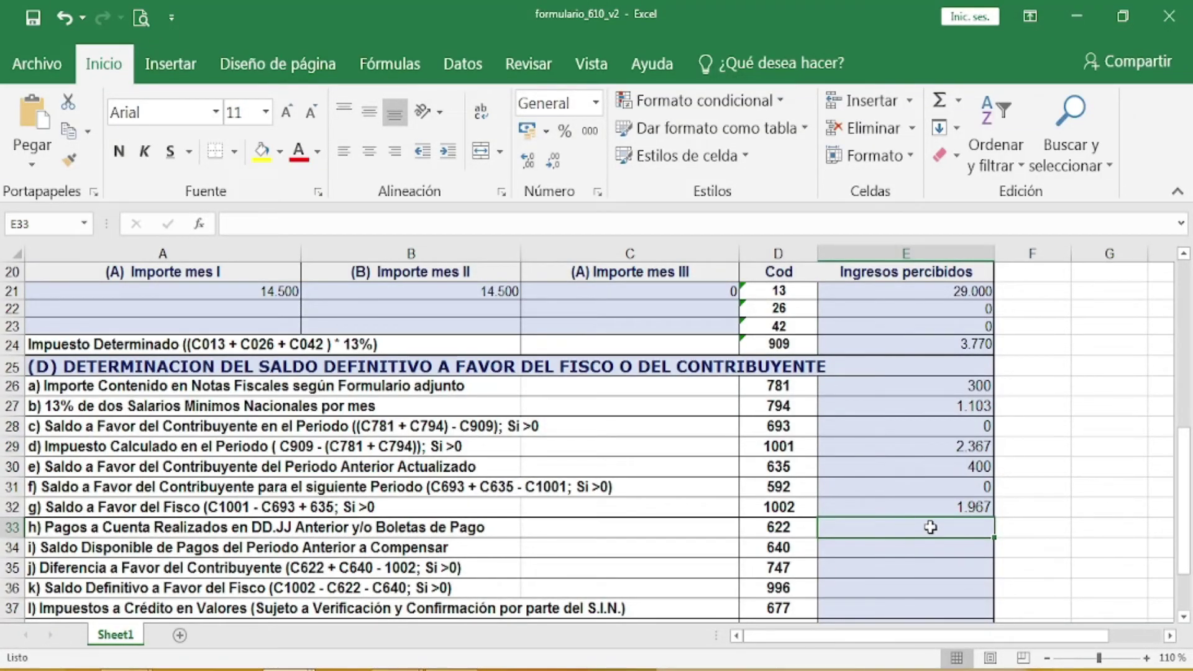
pyautogui.write('0')
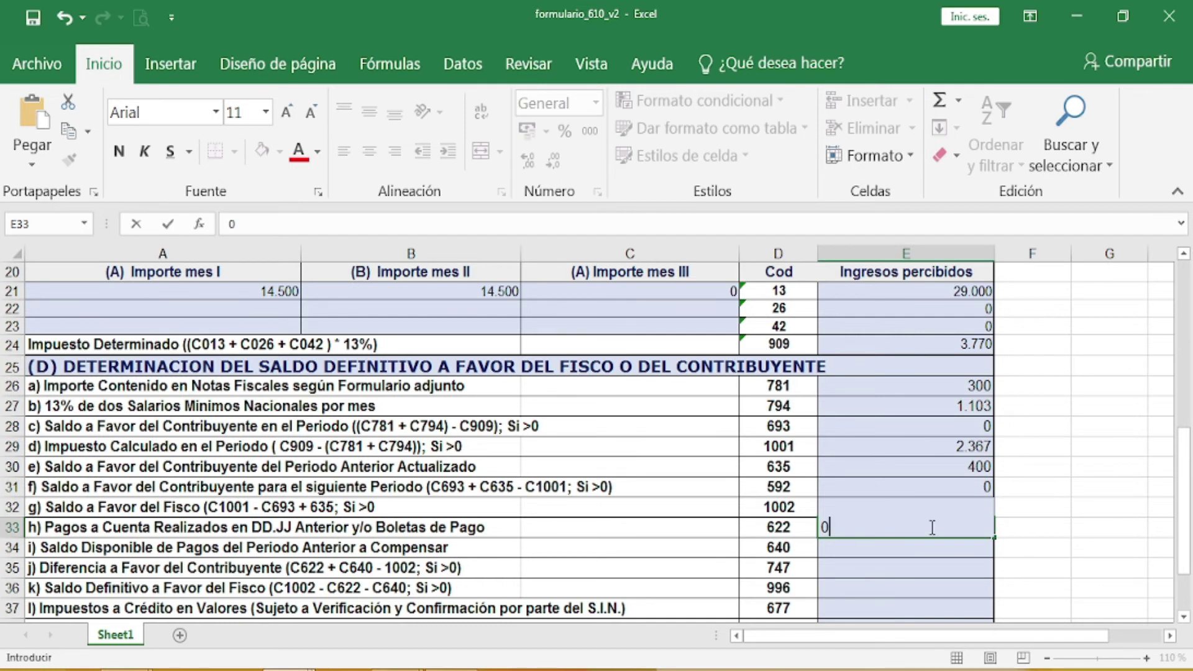
pyautogui.press('Return')
pyautogui.scroll(-1, 779, 562)
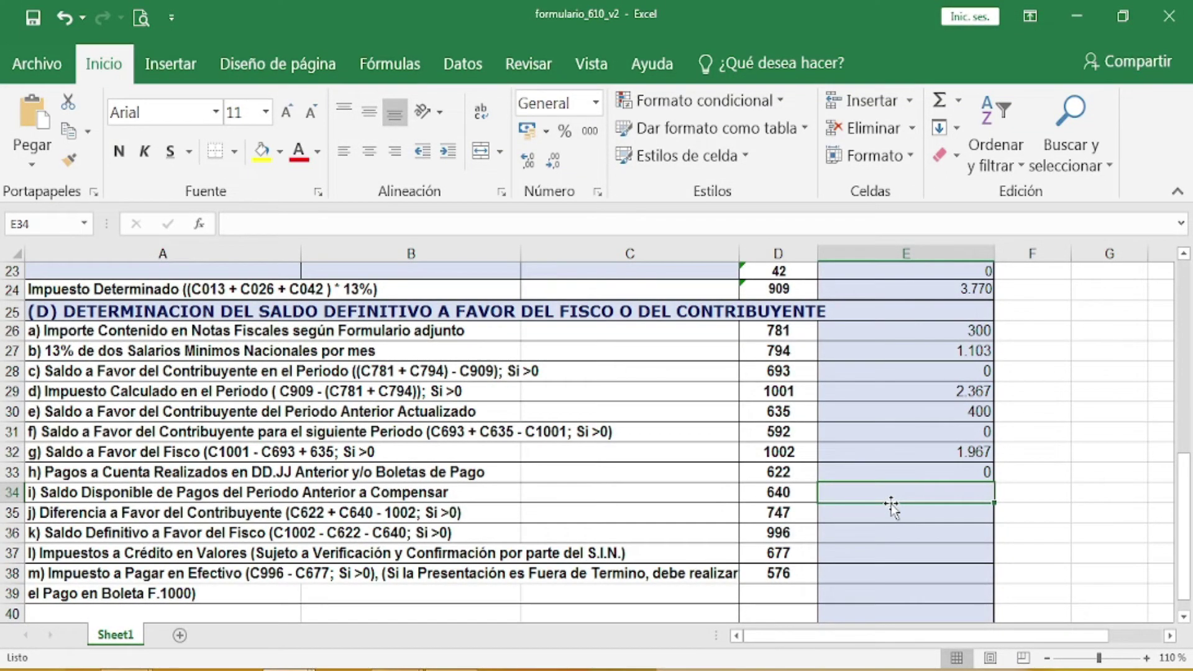
# Step: Fill E34–E38 with 0, 0, 1.967, 0 and 1.967 for codes 640, 747, 996, 677 and 576
pyautogui.write('0')
pyautogui.press('Return')
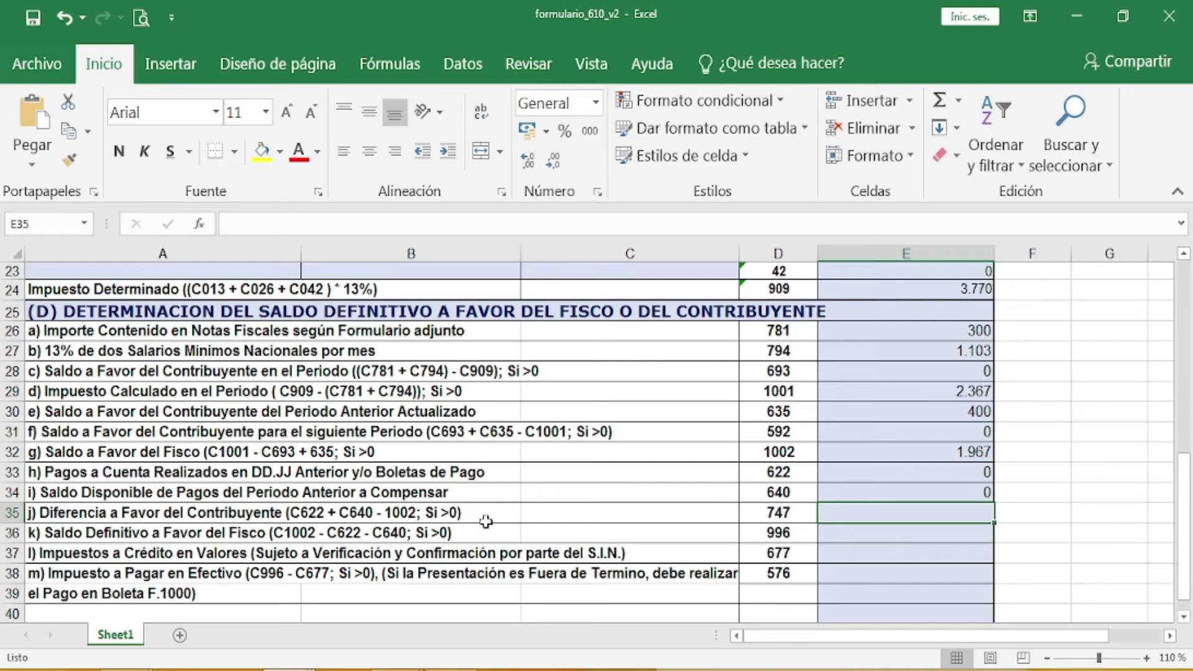
pyautogui.write('0')
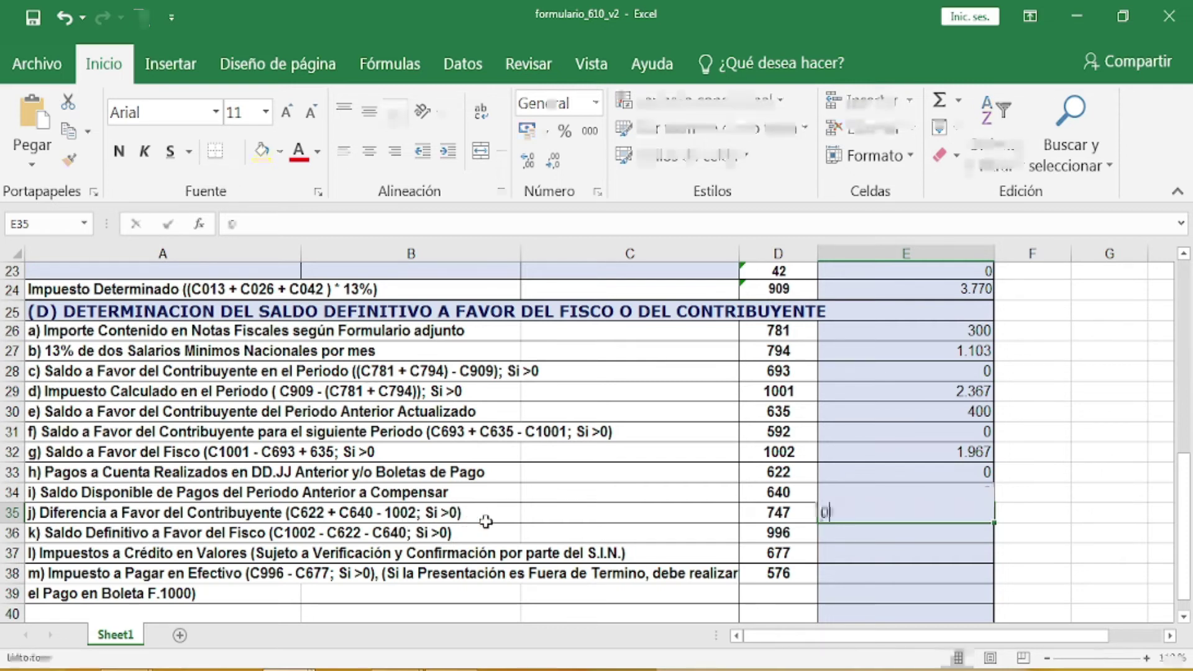
pyautogui.press('Return')
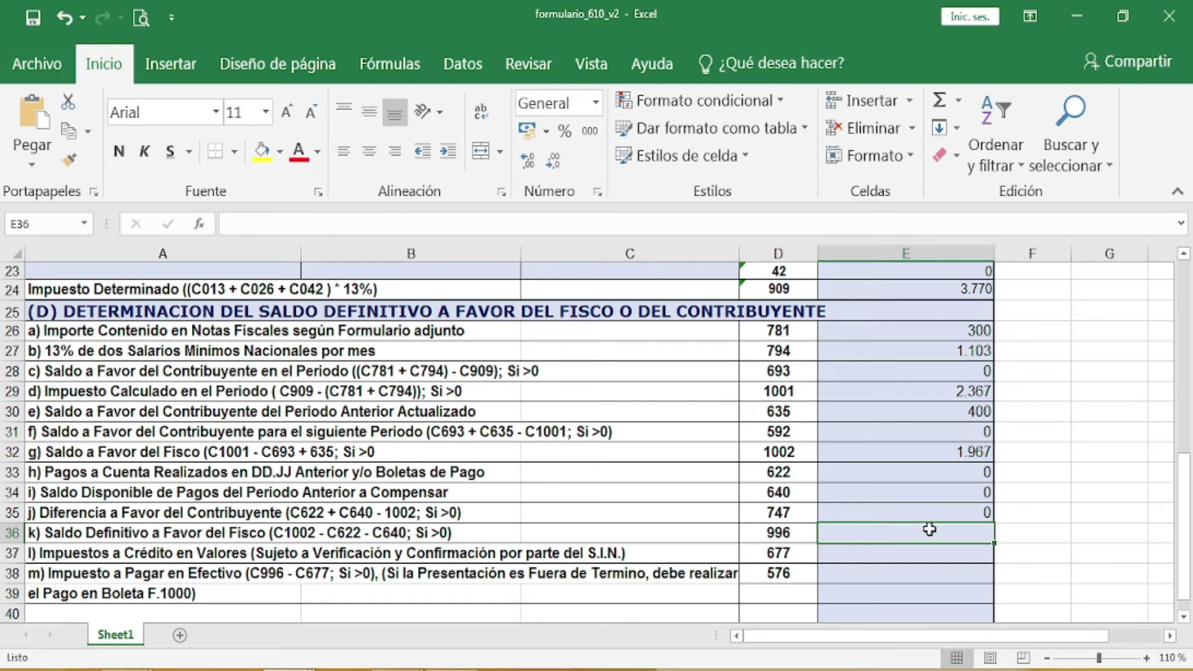
pyautogui.write('1')
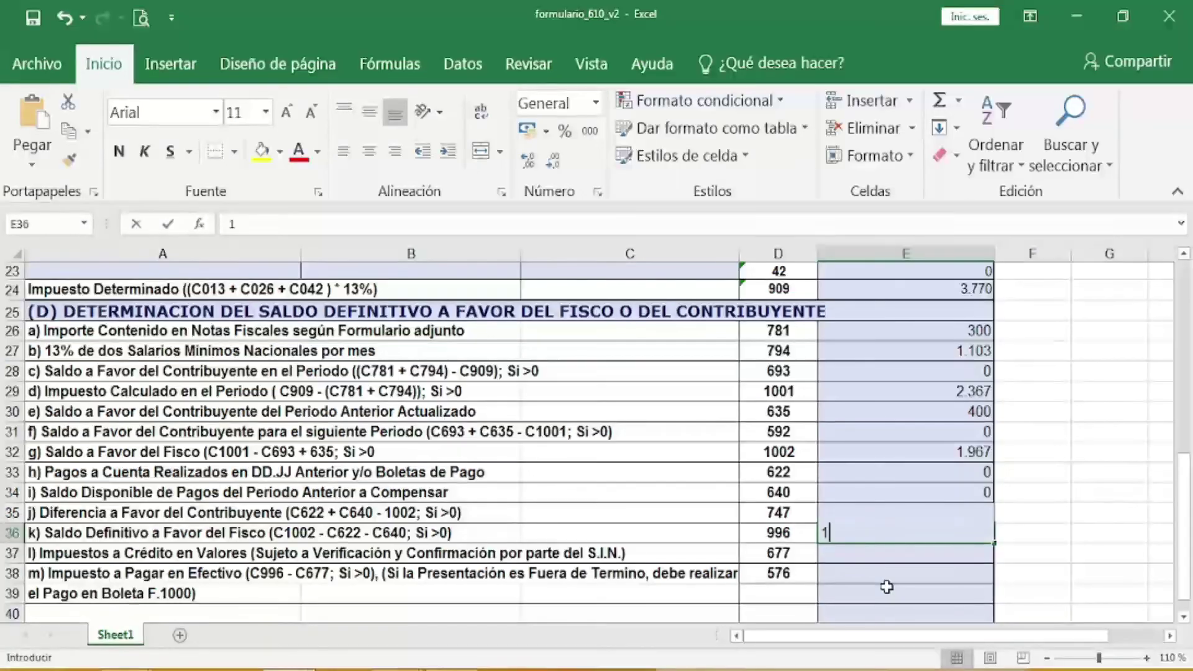
pyautogui.write('.967')
pyautogui.press('Return')
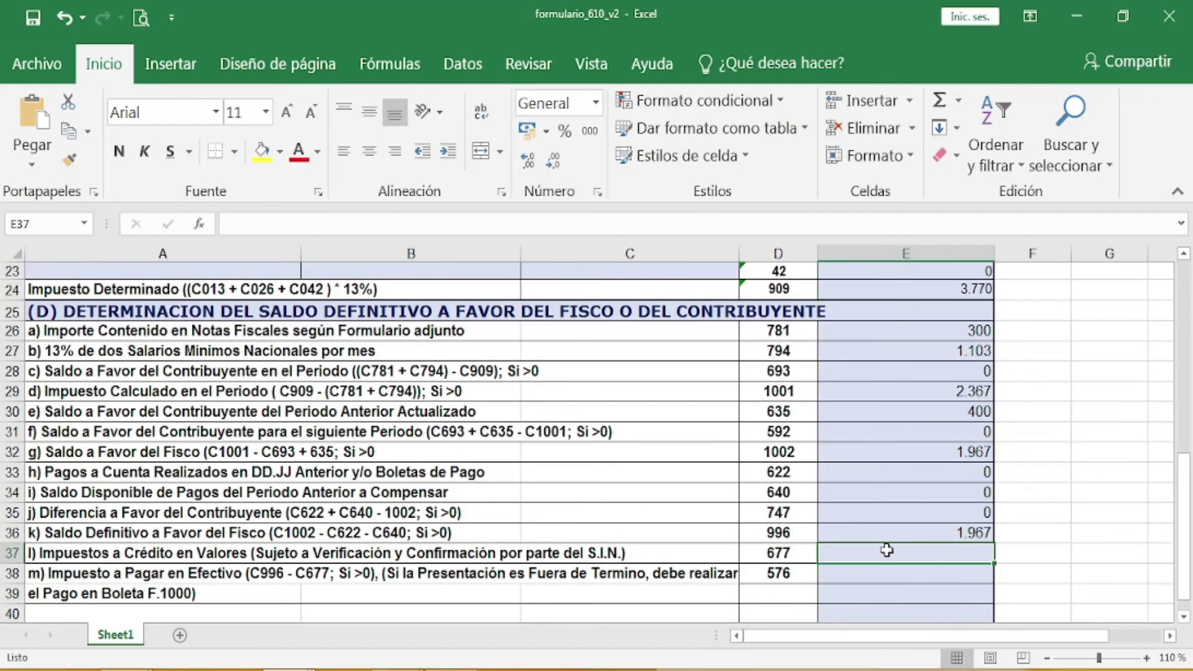
pyautogui.write('0')
pyautogui.press('Return')
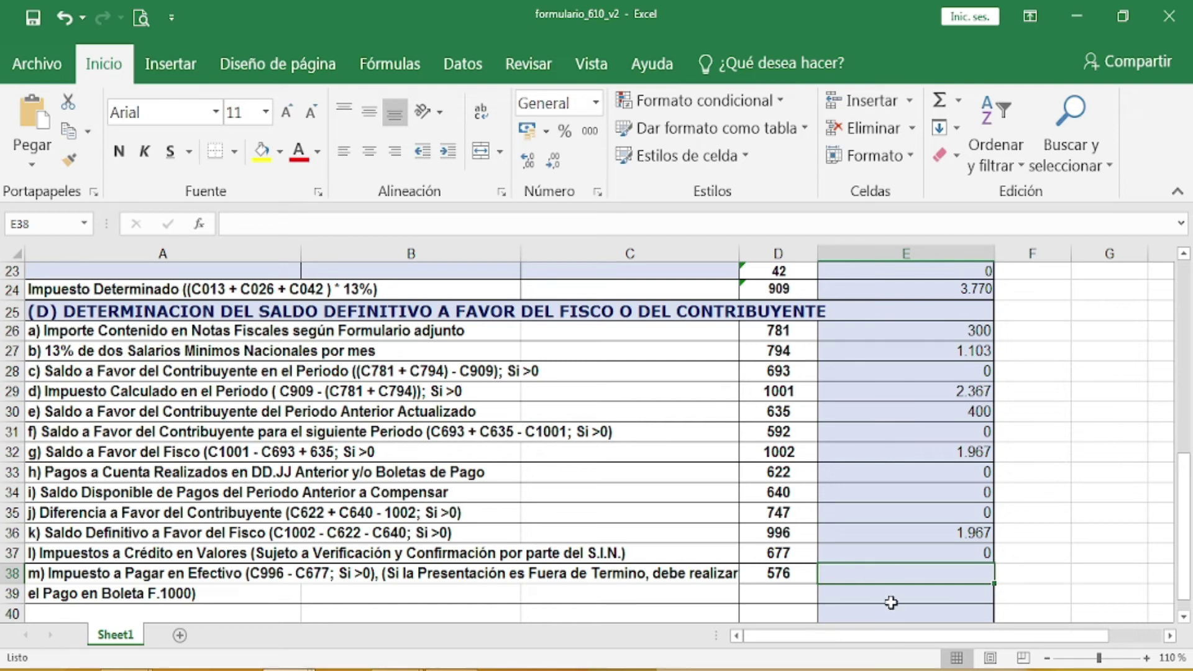
pyautogui.write('1.967')
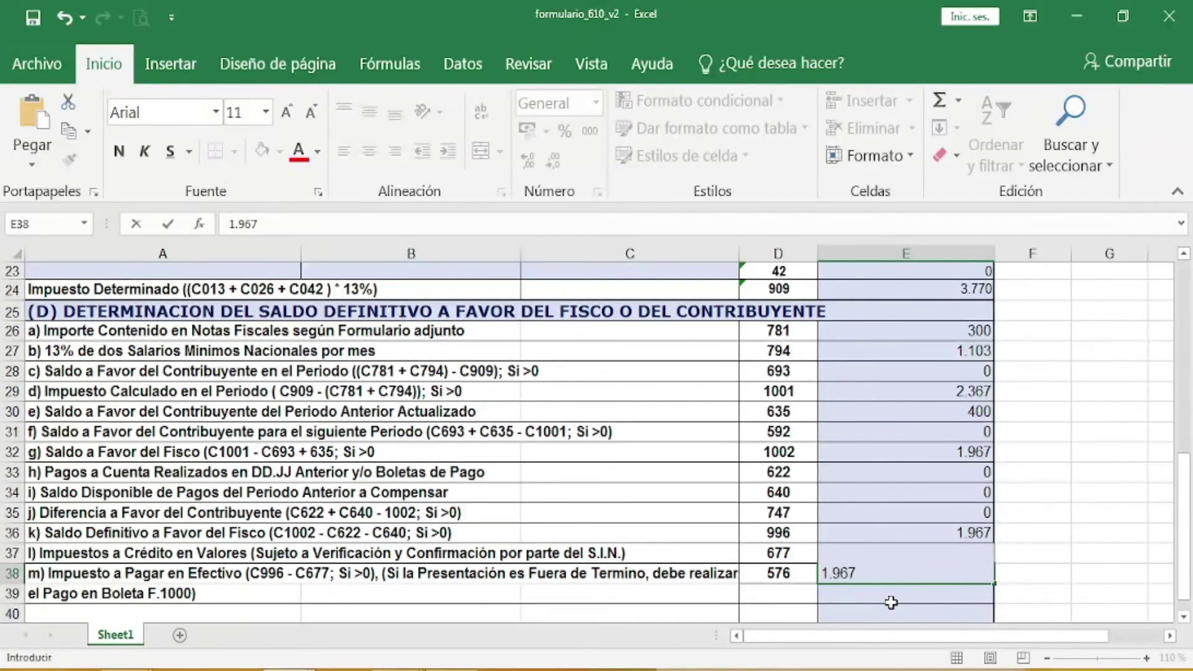
pyautogui.press('Return')
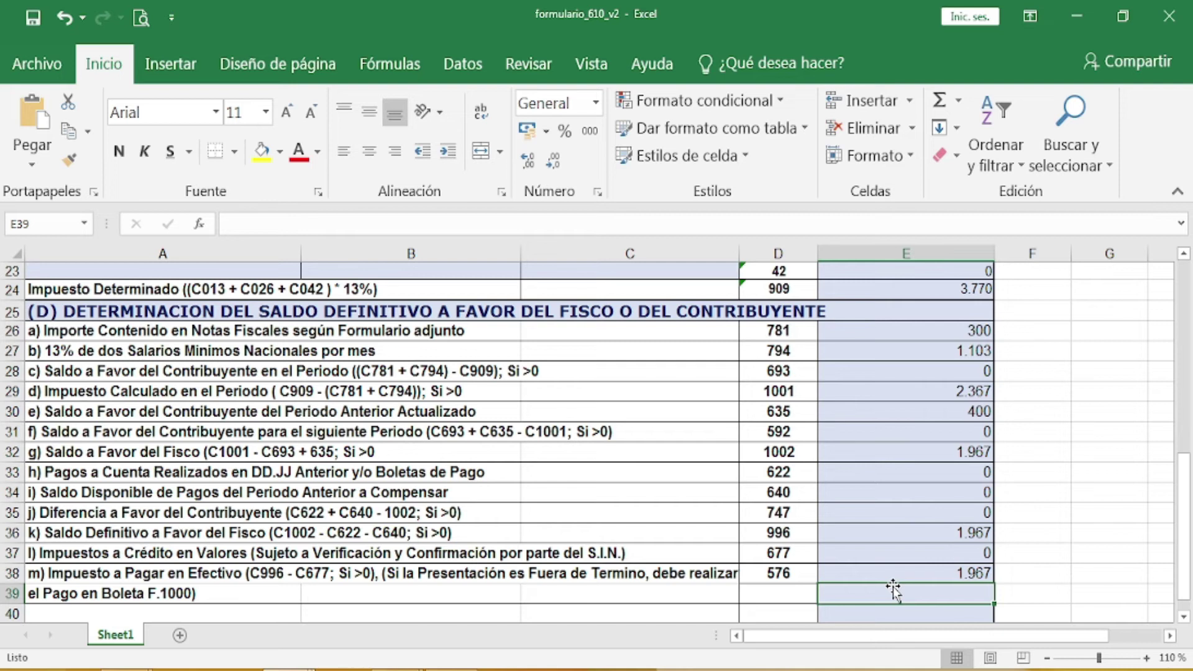
pyautogui.scroll(-2, 846, 586)
pyautogui.scroll(1, 846, 587)
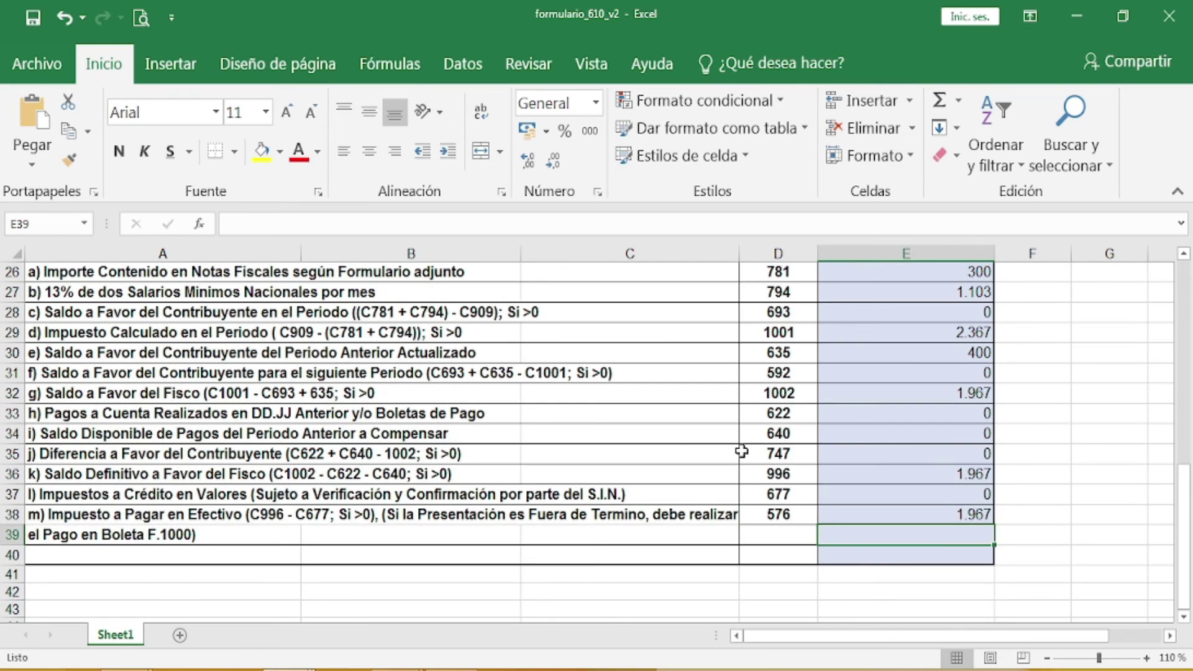
pyautogui.scroll(1, 700, 401)
pyautogui.scroll(1, 700, 402)
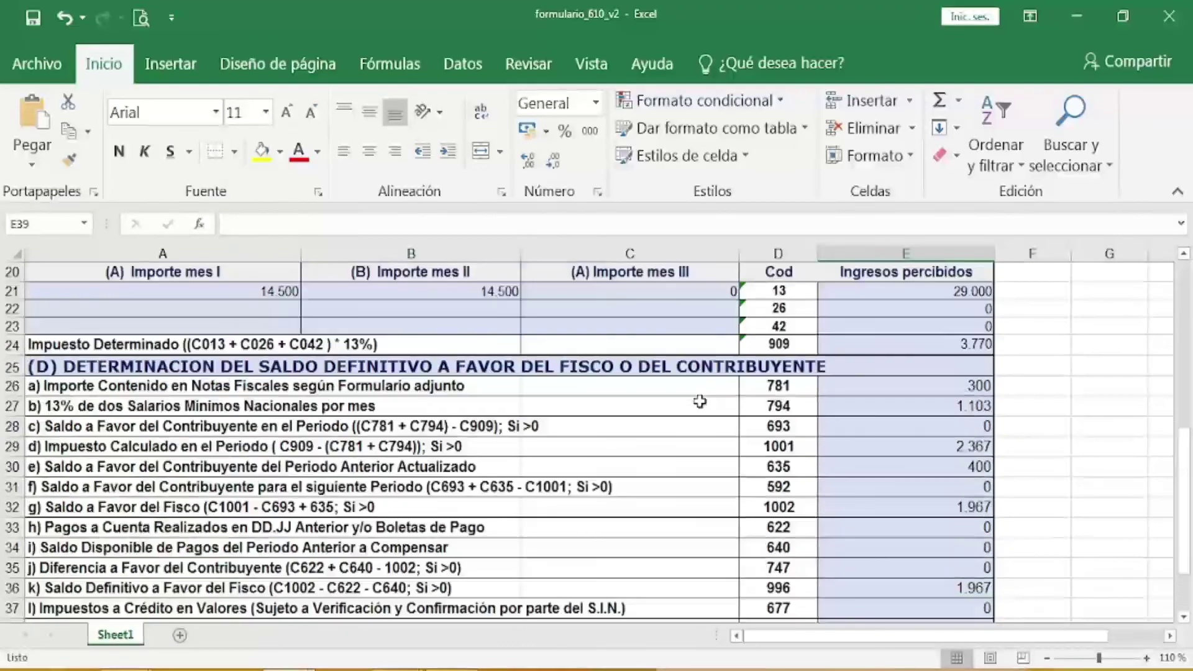
pyautogui.scroll(-1, 699, 401)
pyautogui.scroll(1, 700, 401)
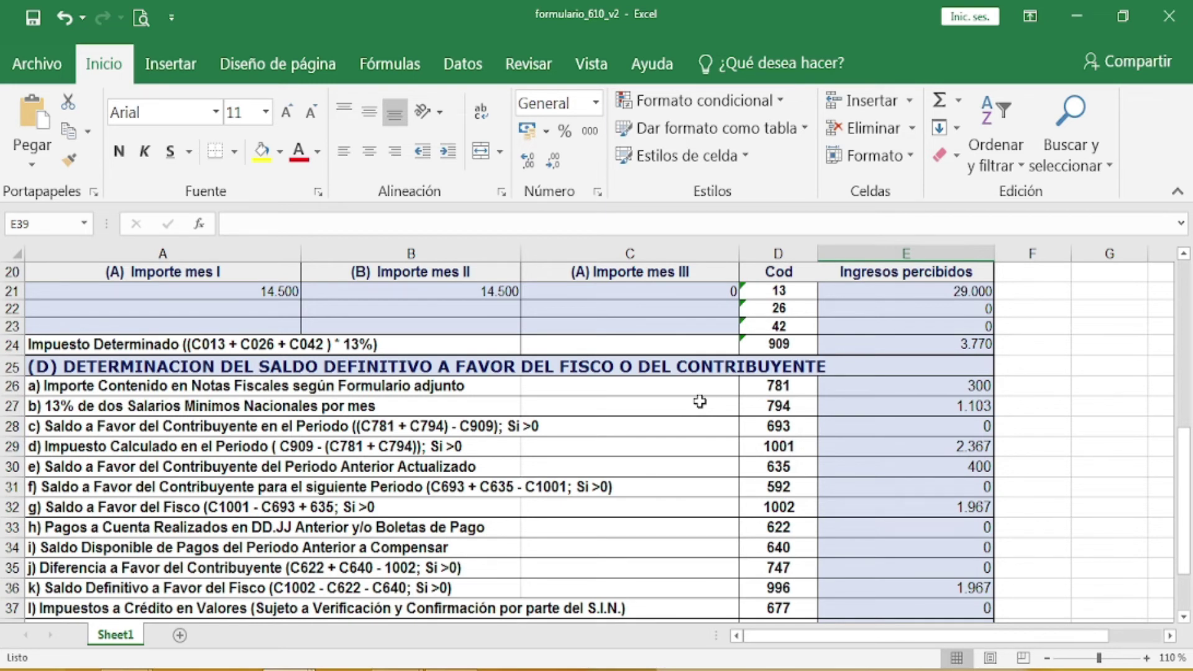
pyautogui.scroll(-1, 699, 401)
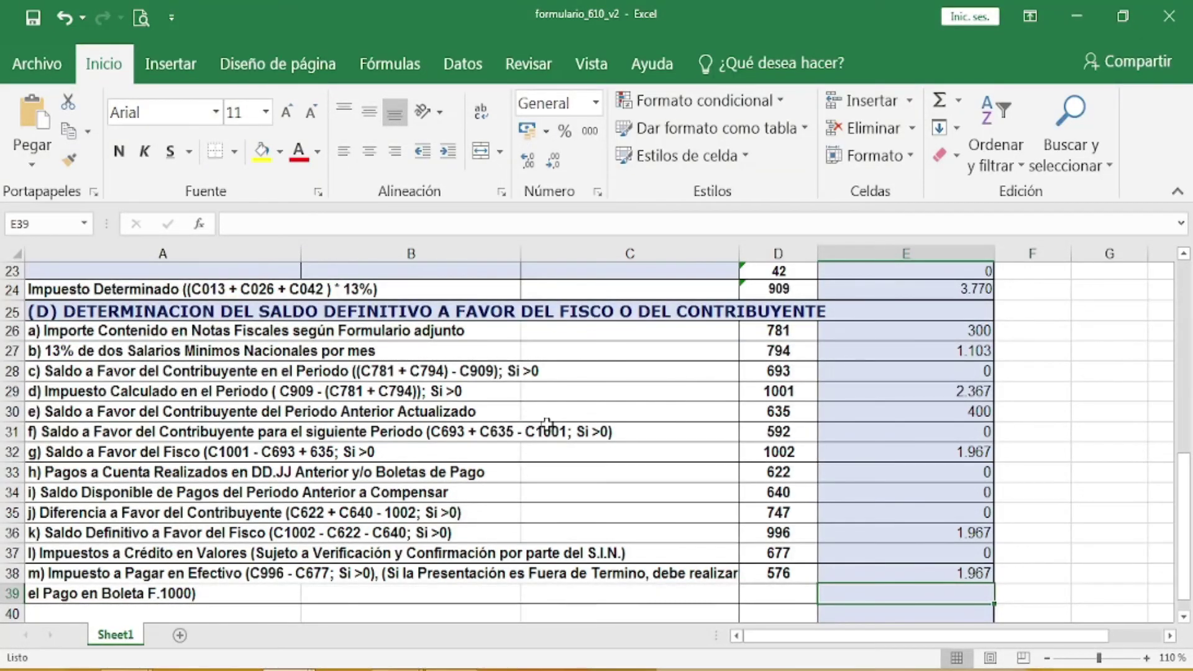
pyautogui.moveTo(291, 670)
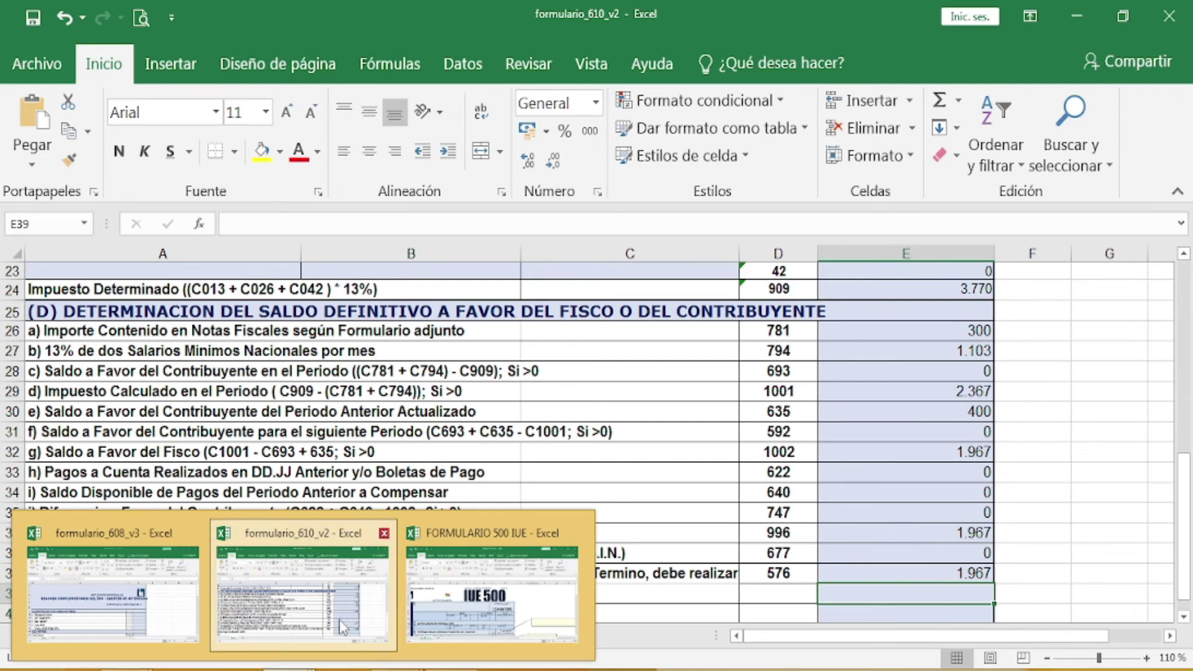
pyautogui.moveTo(403, 669)
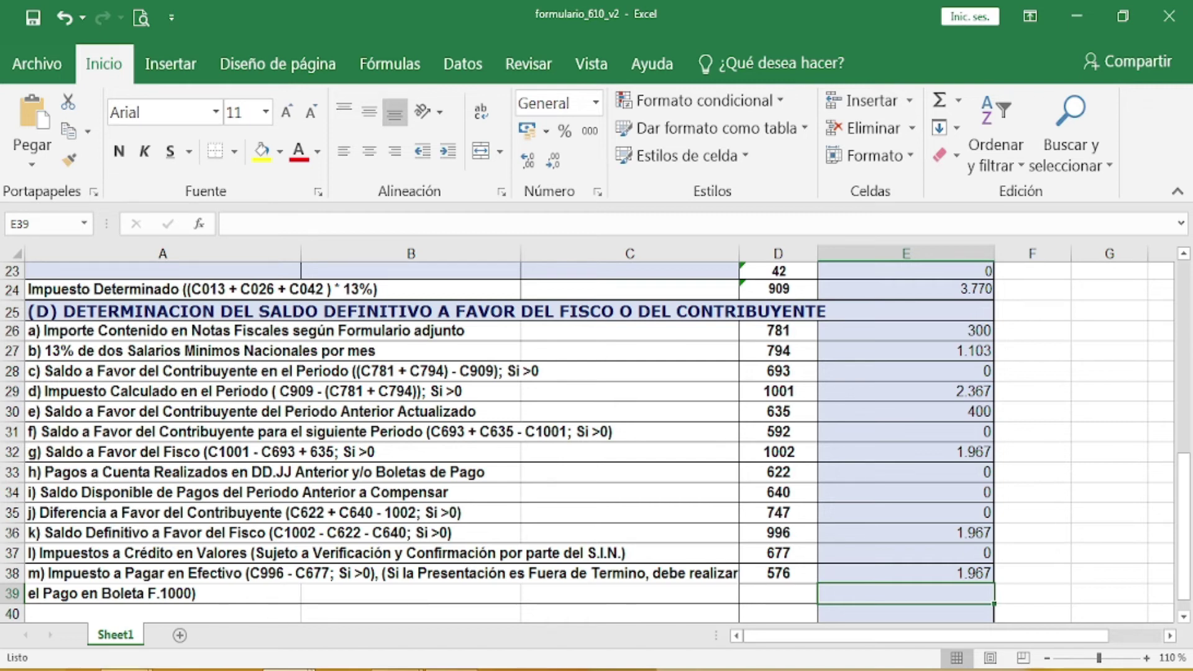
pyautogui.moveTo(127, 669)
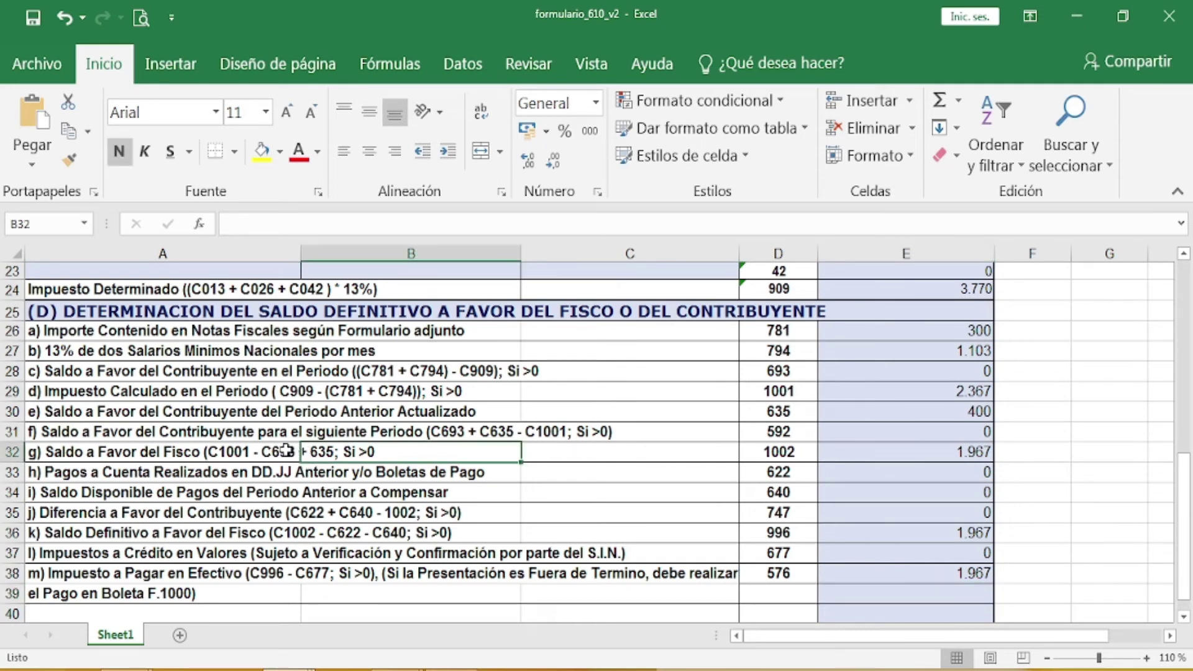
# Step: Correct the row g label formula so code 635 is subtracted instead of added
pyautogui.click(281, 451)
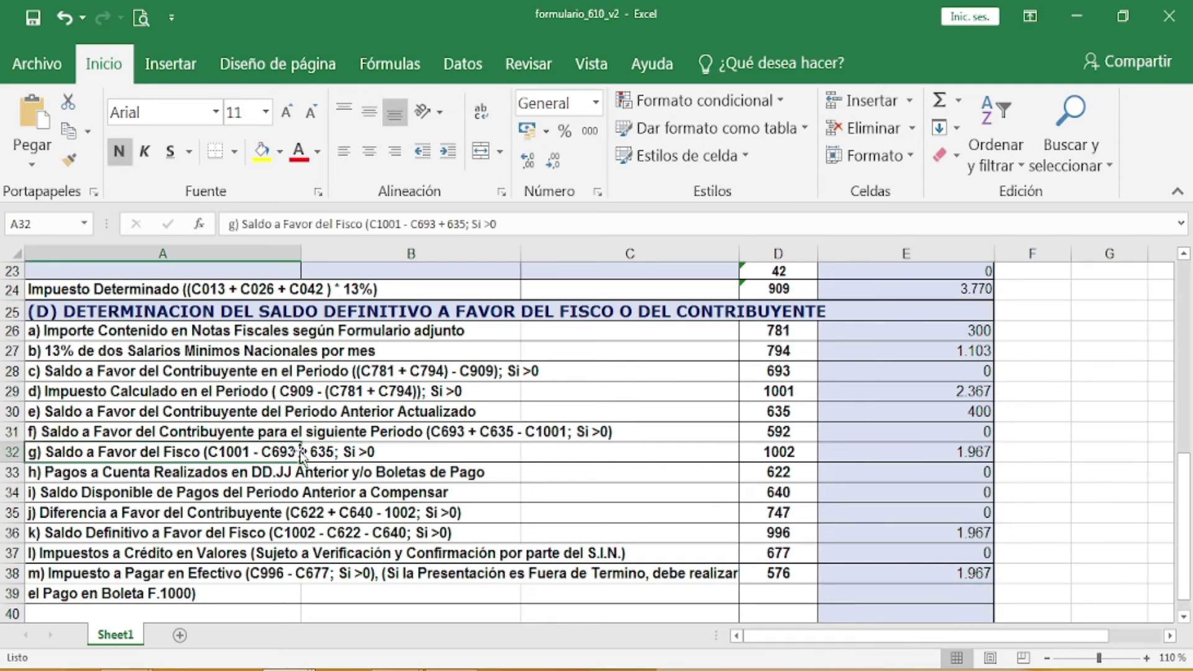
pyautogui.doubleClick(291, 454)
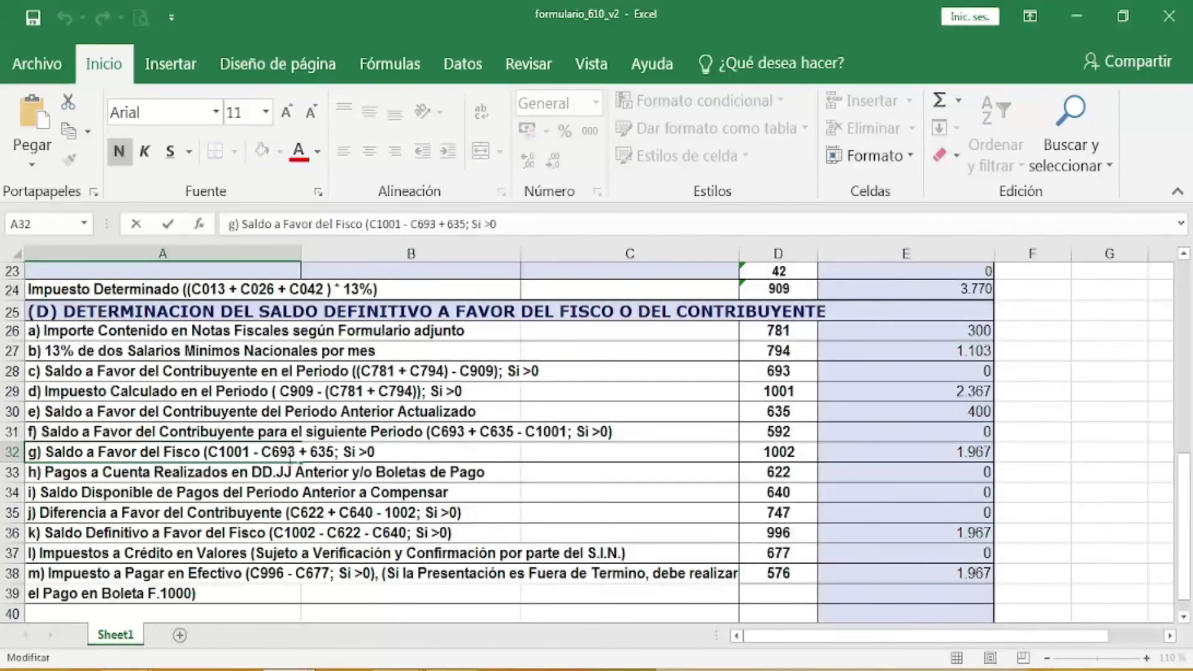
pyautogui.press('Right')
pyautogui.press('Delete')
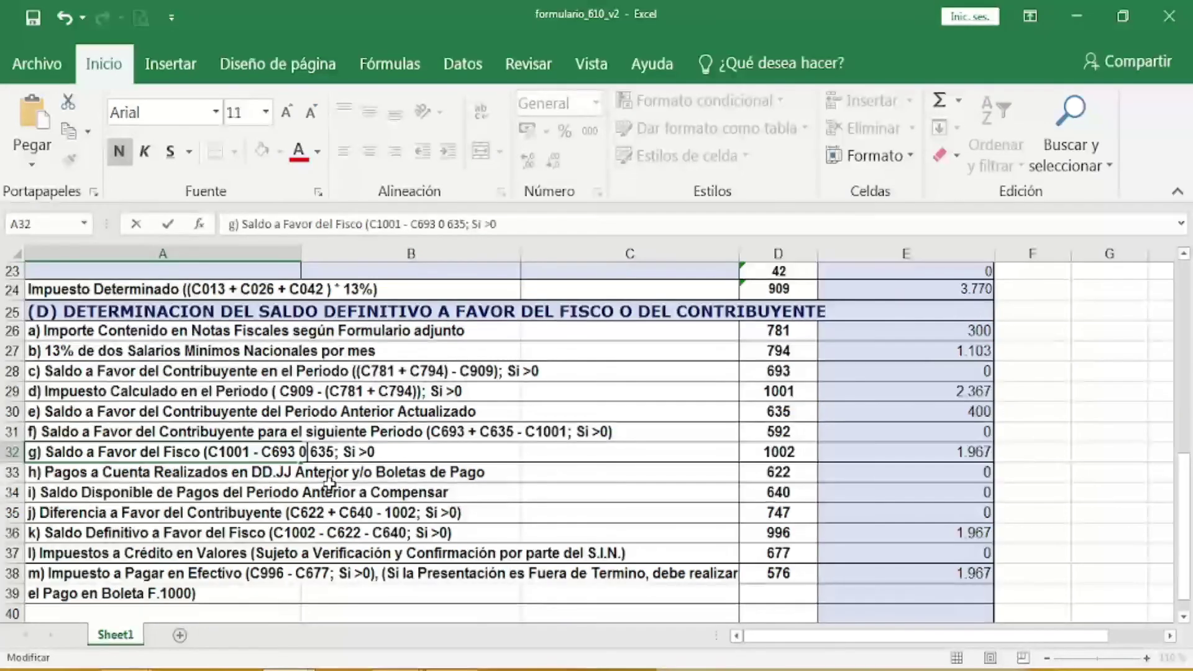
pyautogui.write('-')
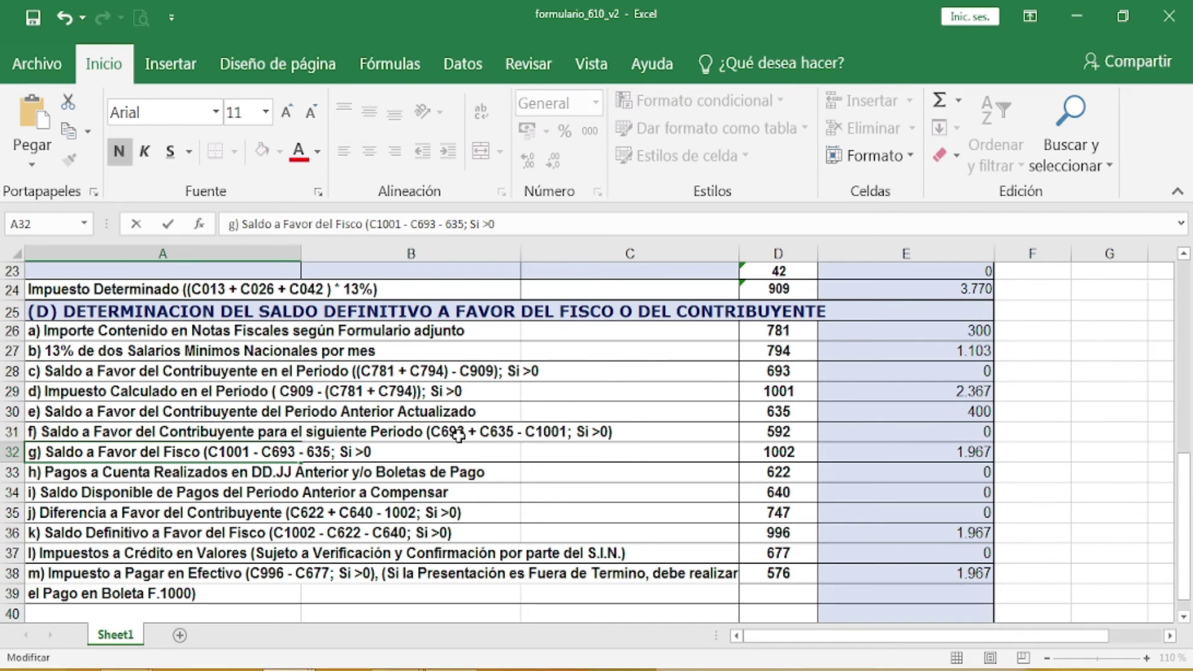
pyautogui.click(479, 435)
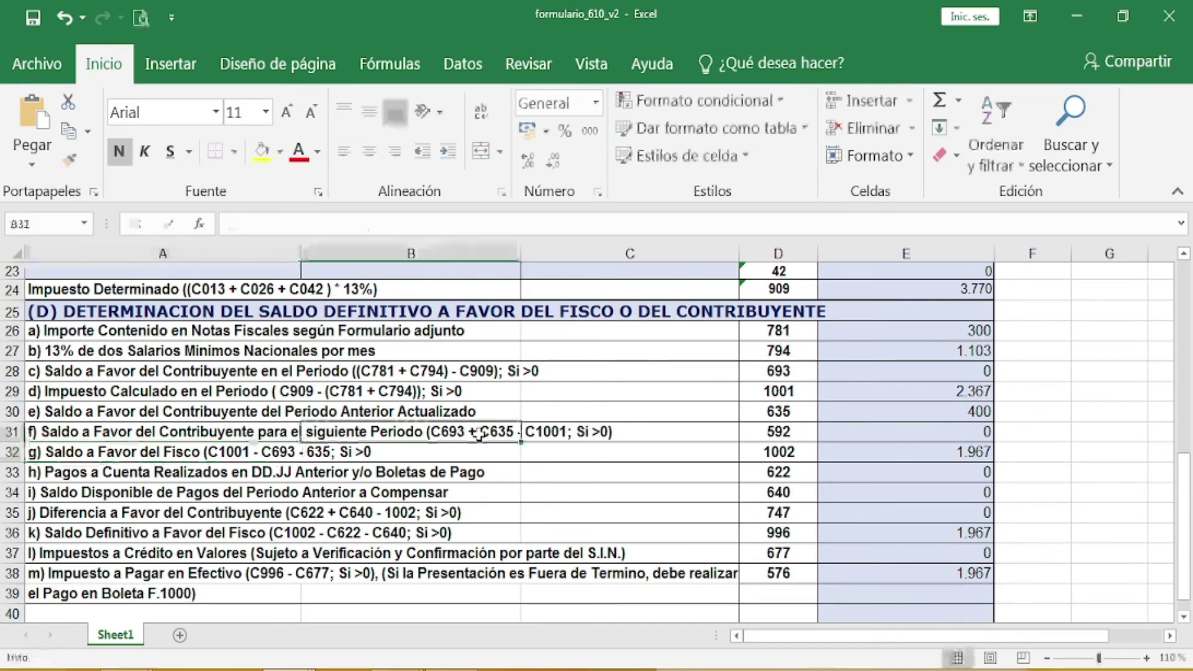
pyautogui.doubleClick(479, 435)
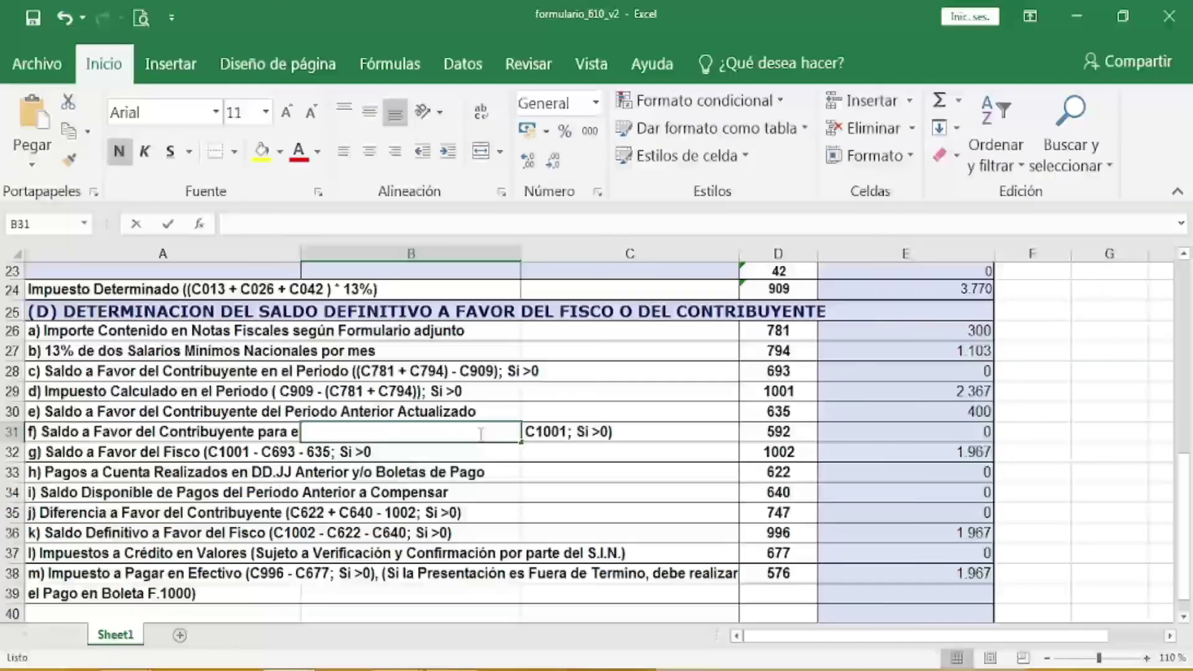
# Step: Edit the formula part of the row f description label
pyautogui.click(292, 429)
pyautogui.doubleClick(291, 428)
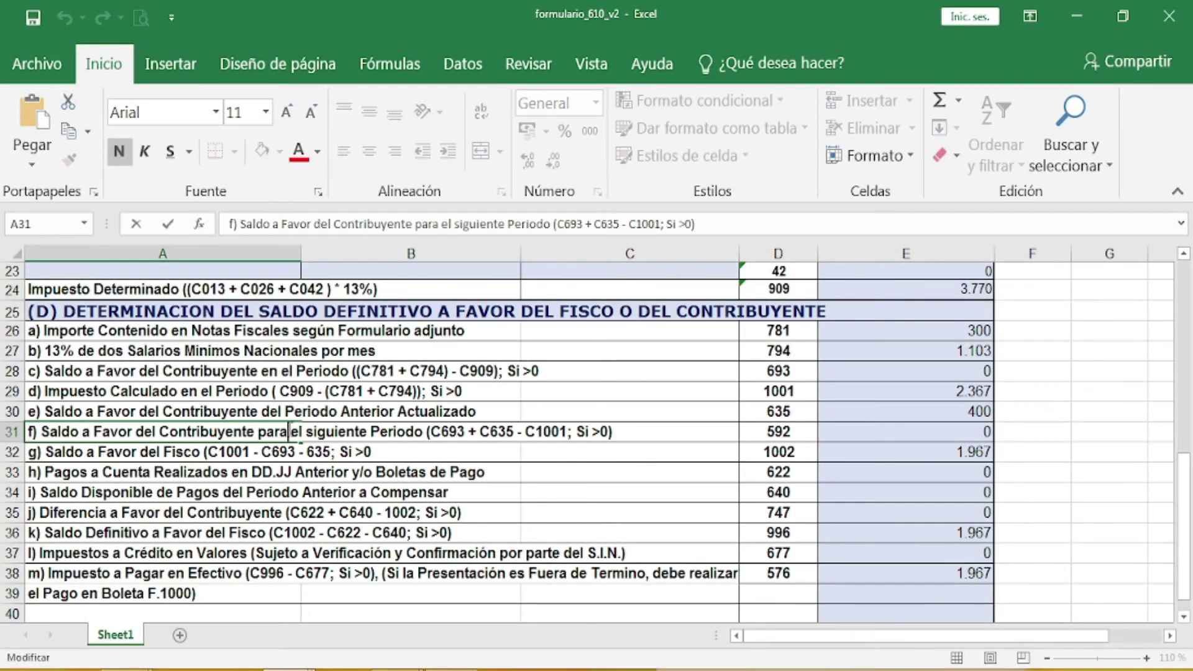
pyautogui.press('Right')
pyautogui.press('Right')
pyautogui.press('Right')
pyautogui.press('Right')
pyautogui.press('Right')
pyautogui.press('Right')
pyautogui.press('Right')
pyautogui.press('Right')
pyautogui.press('Right')
pyautogui.press('Right')
pyautogui.press('Right')
pyautogui.press('Right')
pyautogui.press('Right')
pyautogui.press('Right')
pyautogui.press('Right')
pyautogui.press('Right')
pyautogui.press('Right')
pyautogui.press('Right')
pyautogui.press('Right')
pyautogui.press('Right')
pyautogui.press('Right')
pyautogui.press('Right')
pyautogui.press('Right')
pyautogui.press('Right')
pyautogui.press('Right')
pyautogui.press('Right')
pyautogui.click(393, 453)
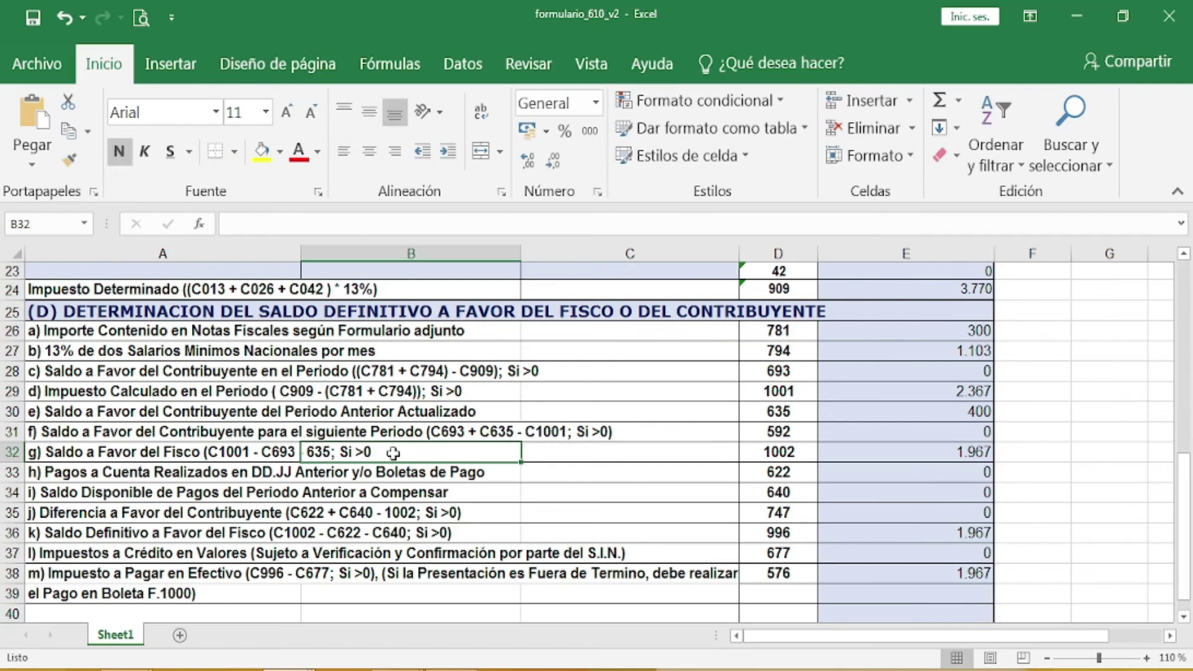
pyautogui.click(629, 460)
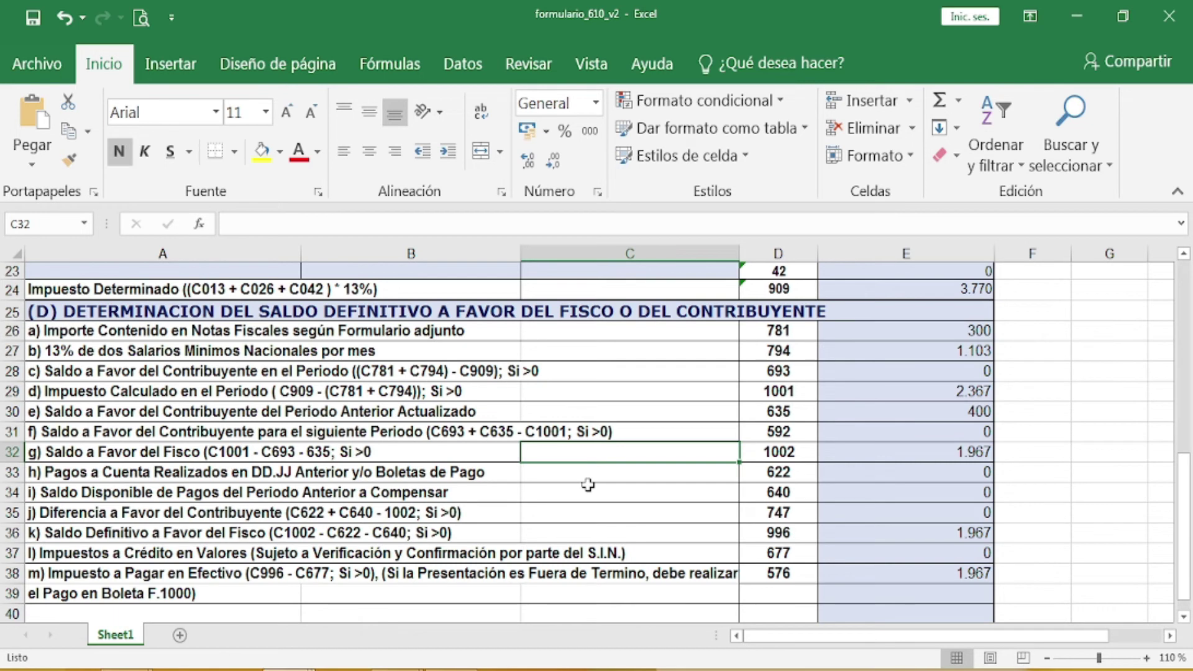
# Step: Bring up GESTION IMP in Word and scroll to the CASO PRACTICO income statement
pyautogui.moveTo(397, 668)
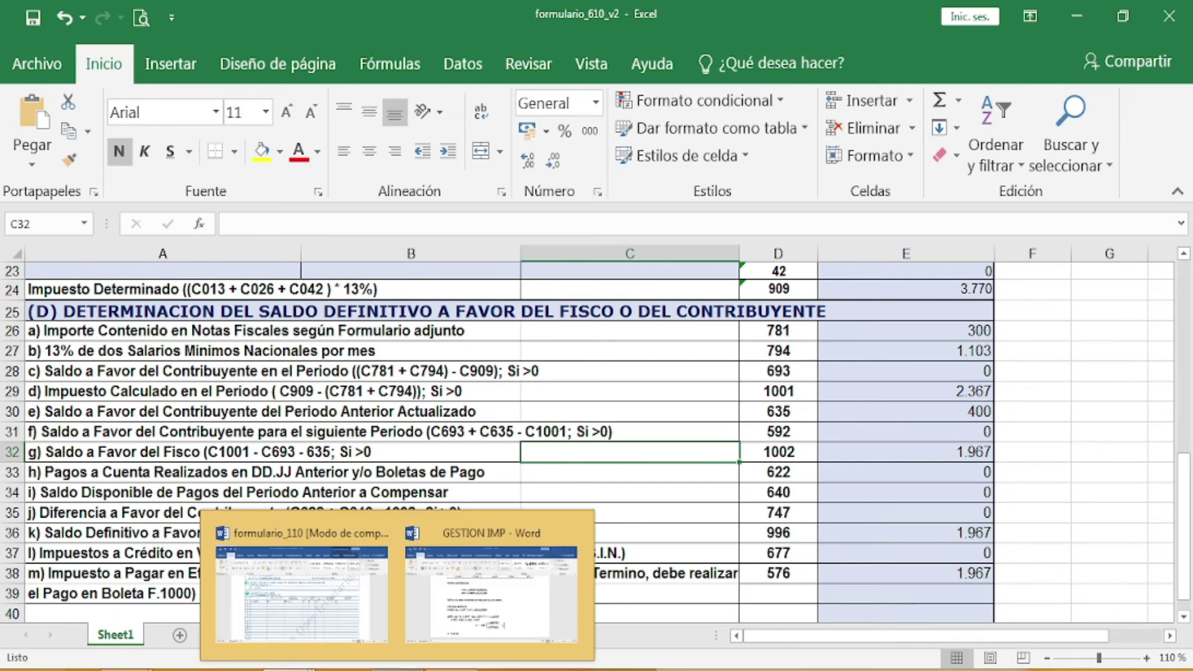
pyautogui.click(501, 599)
pyautogui.scroll(-7, 653, 461)
pyautogui.scroll(-7, 654, 462)
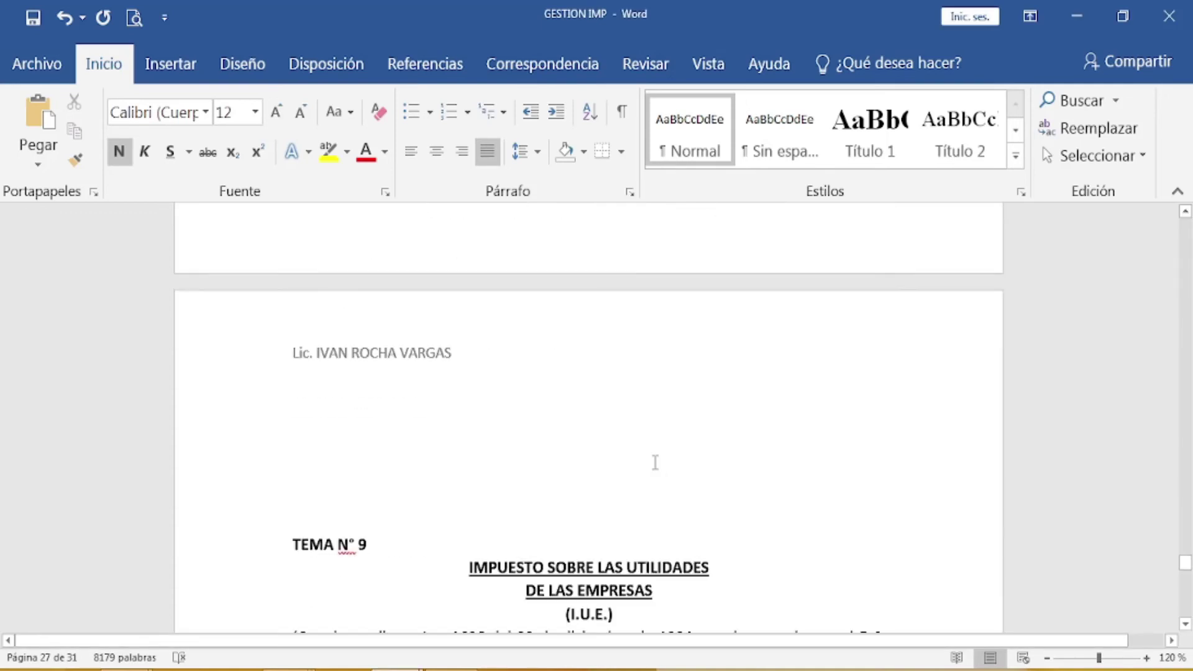
pyautogui.scroll(-15, 655, 462)
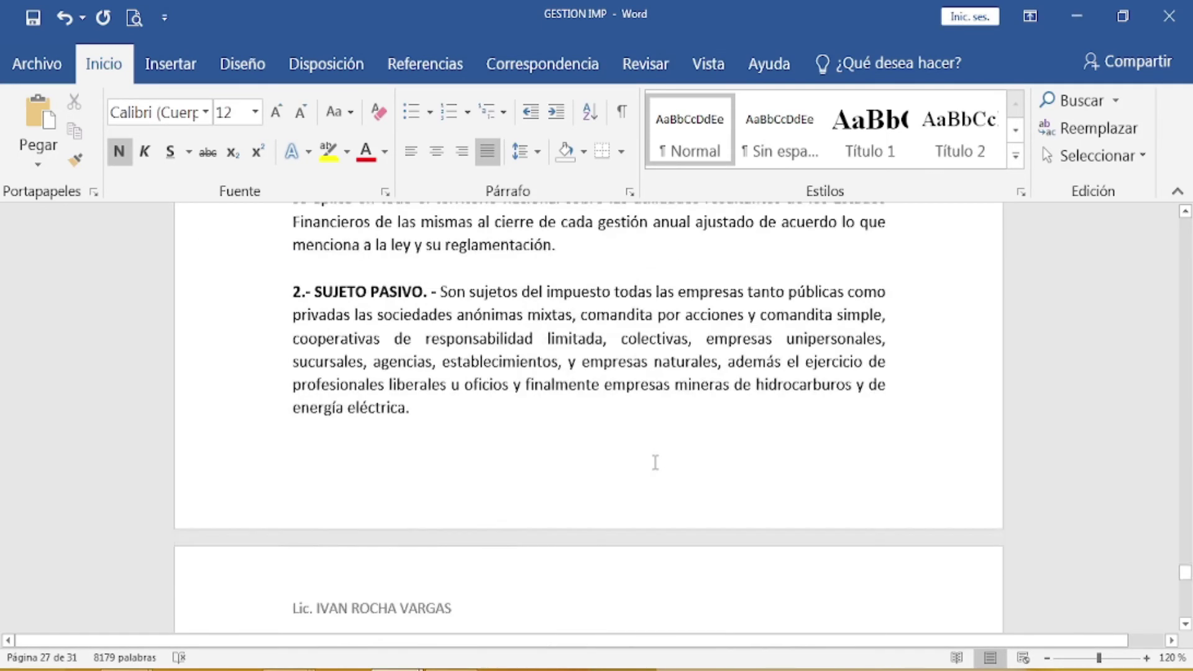
pyautogui.scroll(-15, 654, 463)
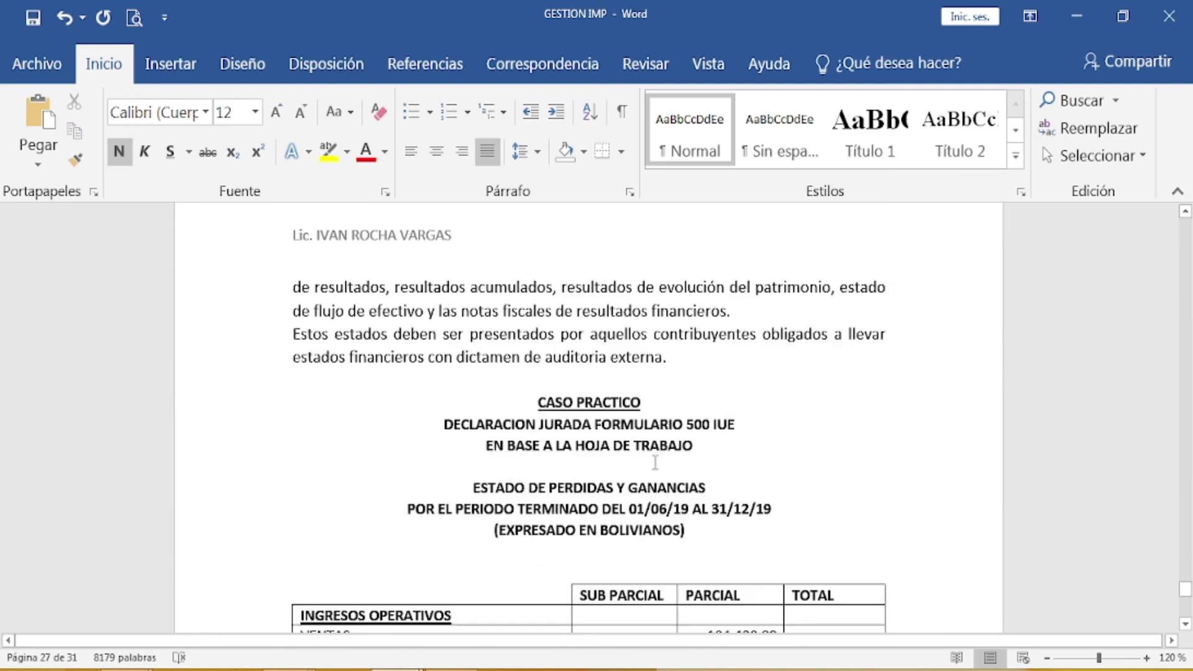
pyautogui.scroll(2, 655, 462)
pyautogui.scroll(-3, 655, 462)
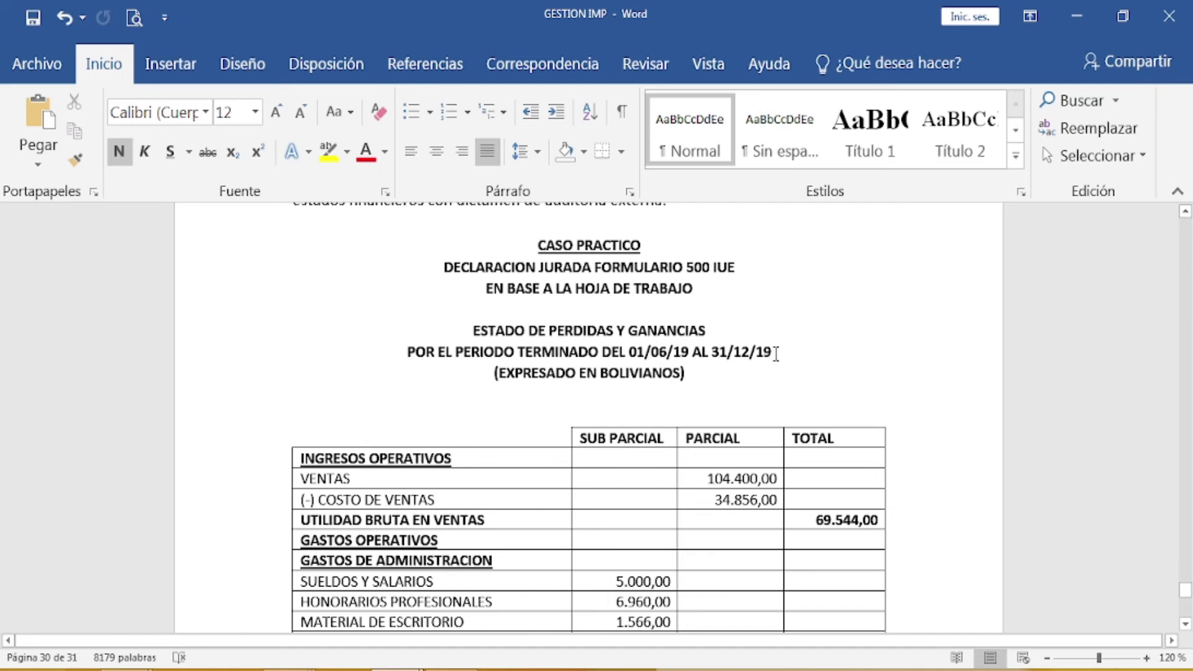
pyautogui.scroll(-1, 775, 354)
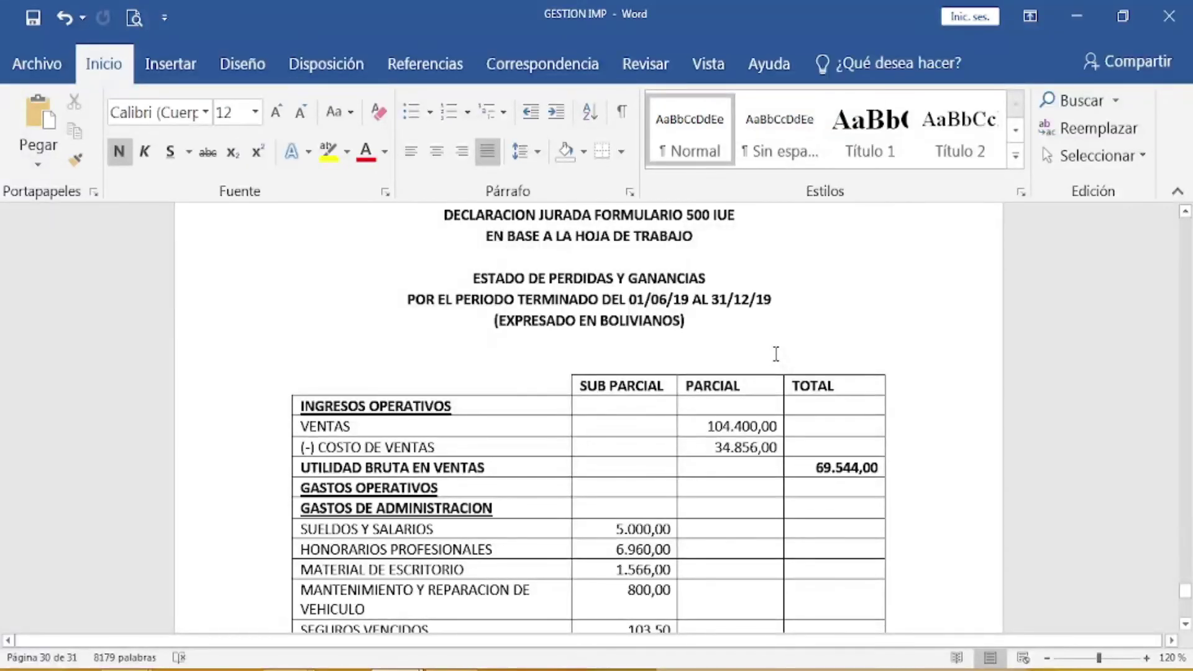
pyautogui.scroll(-2, 776, 354)
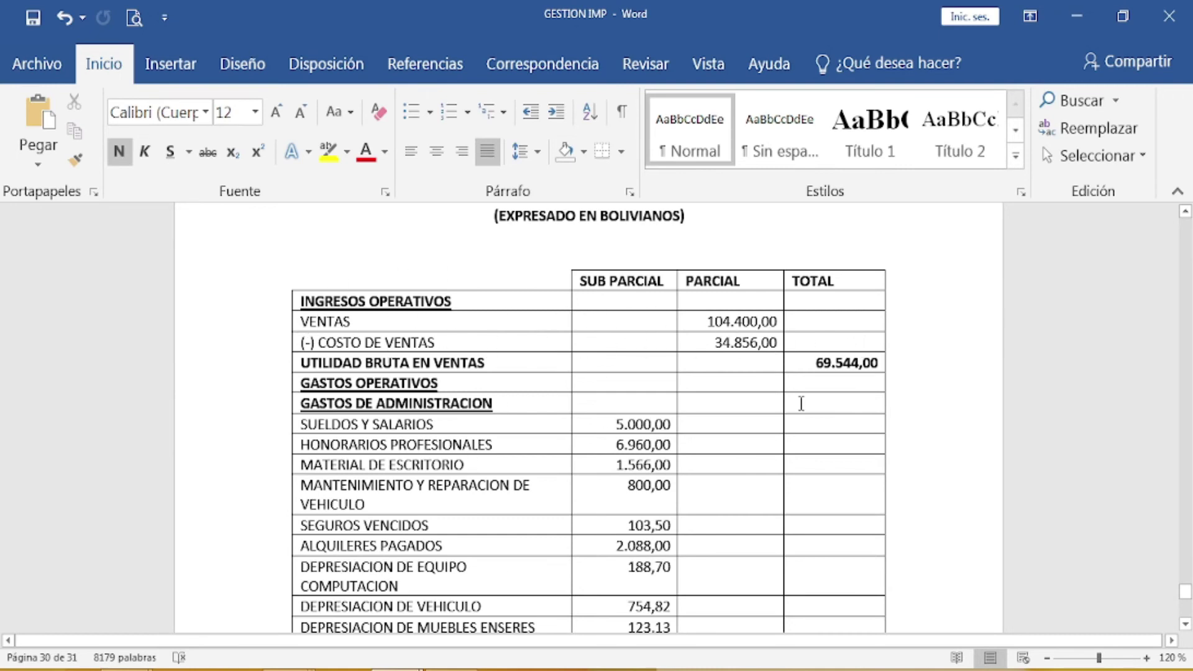
pyautogui.scroll(1, 801, 403)
pyautogui.scroll(-1, 799, 403)
pyautogui.scroll(-1, 799, 404)
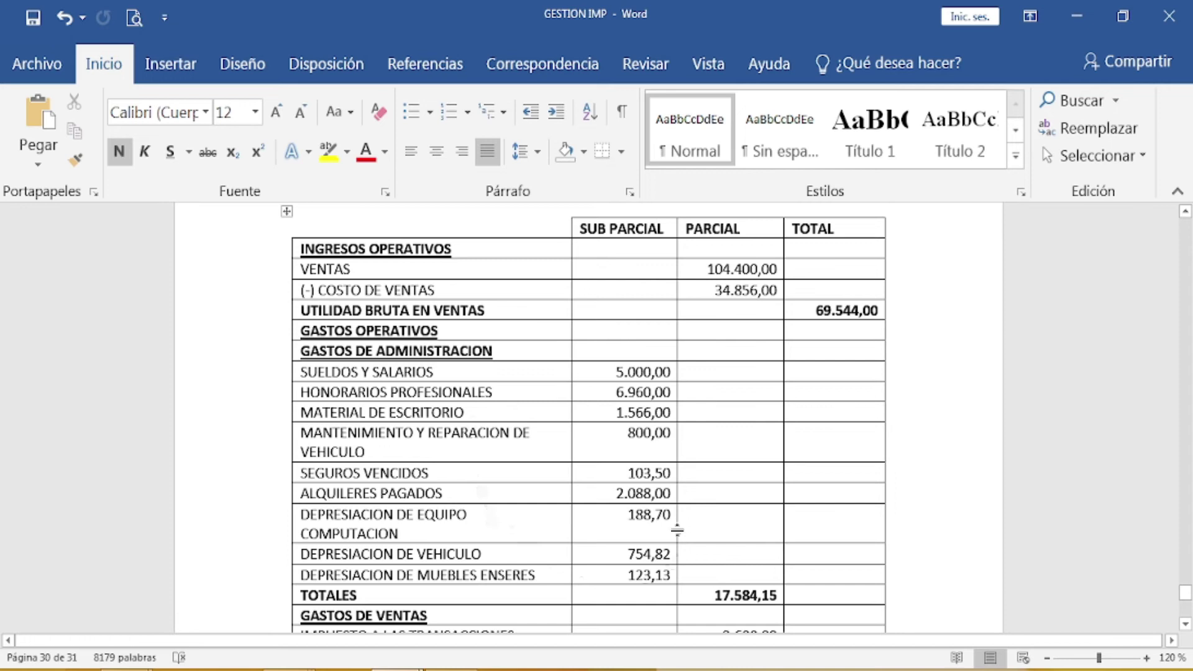
# Step: Review the statement down to pre-tax profit 34.269,28, then return to the FORMULARIO 500 IUE workbook
pyautogui.scroll(-1, 667, 356)
pyautogui.scroll(-1, 667, 356)
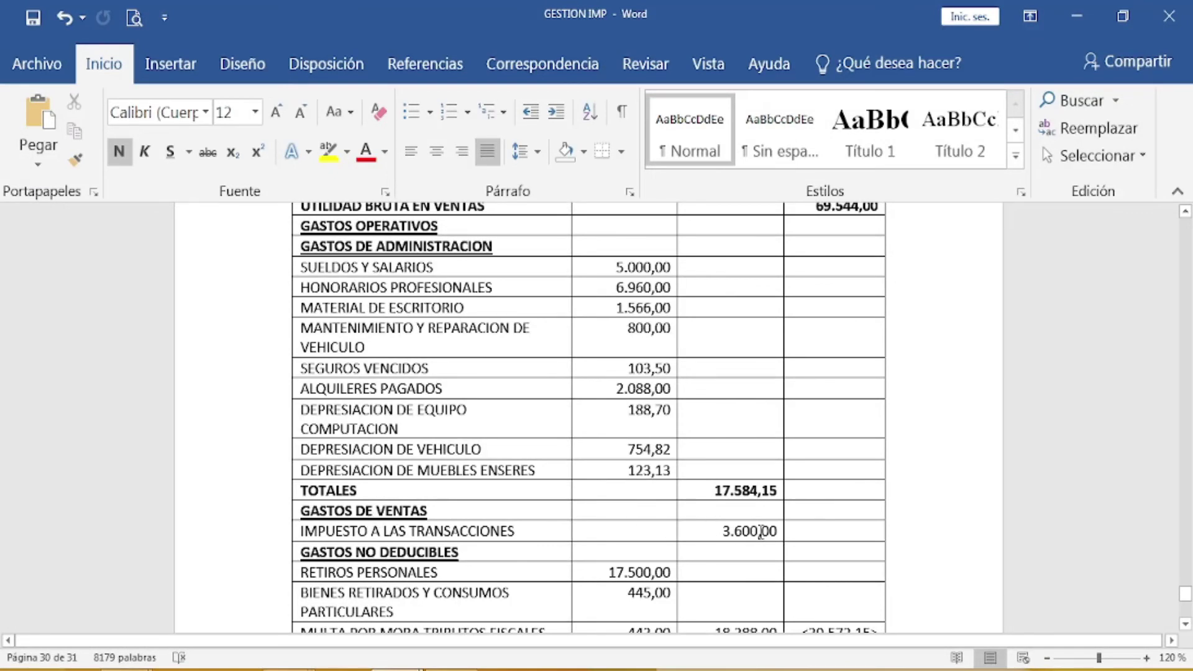
pyautogui.scroll(-1, 761, 531)
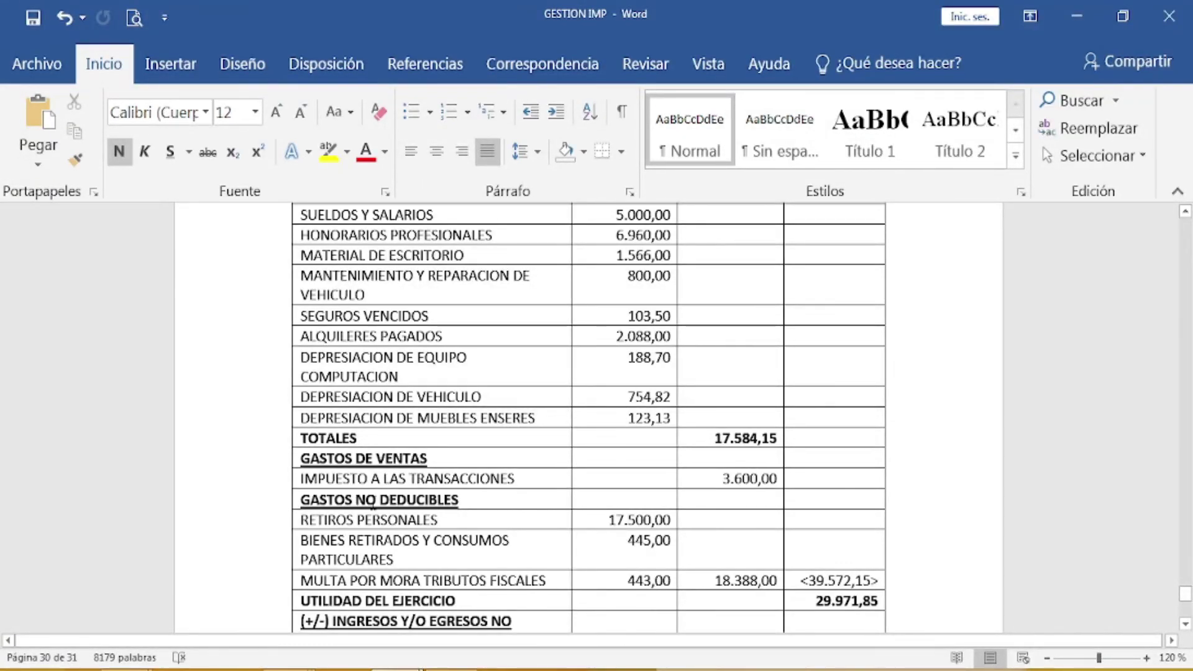
pyautogui.scroll(-1, 559, 466)
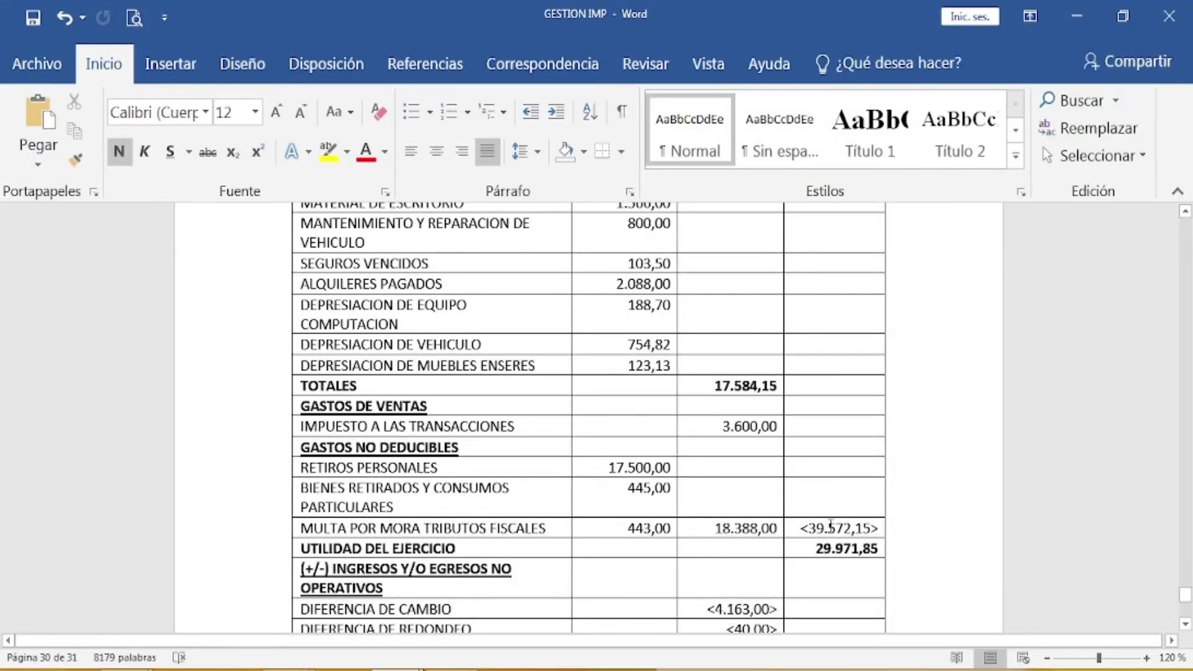
pyautogui.scroll(5, 831, 430)
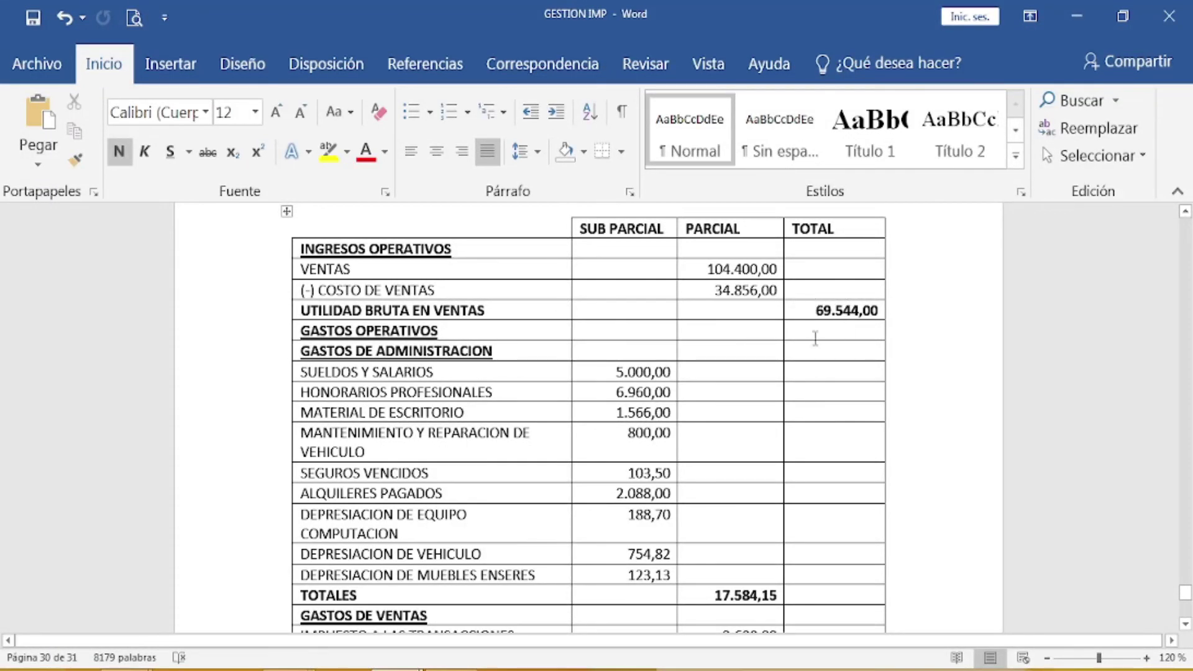
pyautogui.scroll(-5, 863, 347)
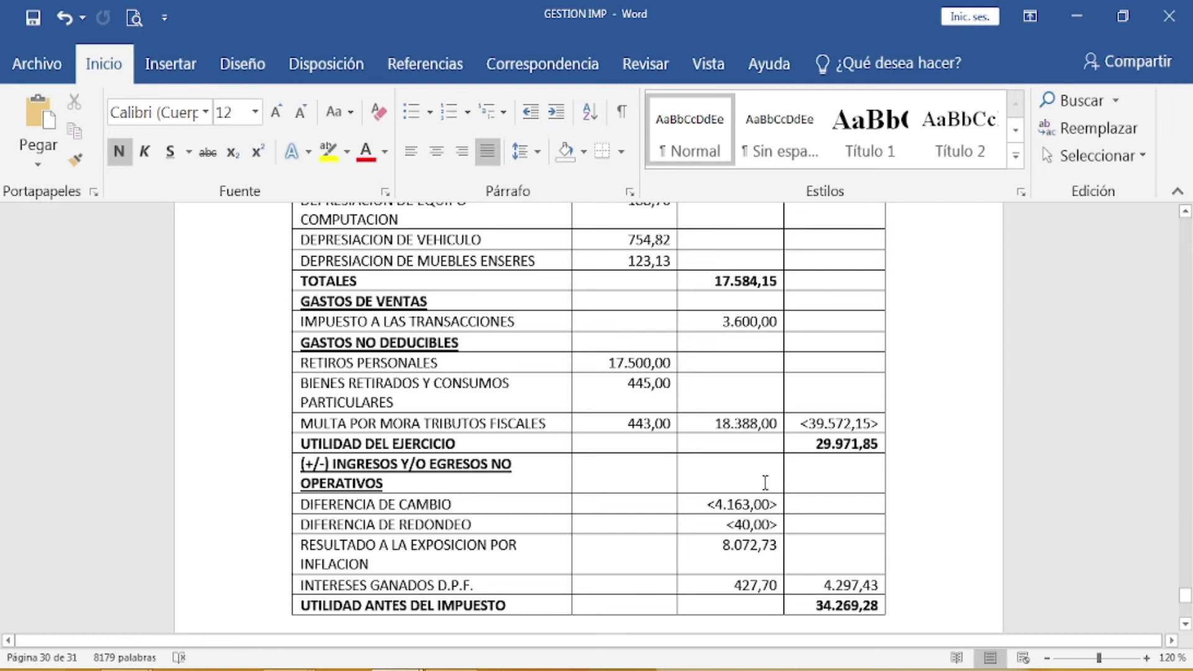
pyautogui.scroll(-1, 710, 479)
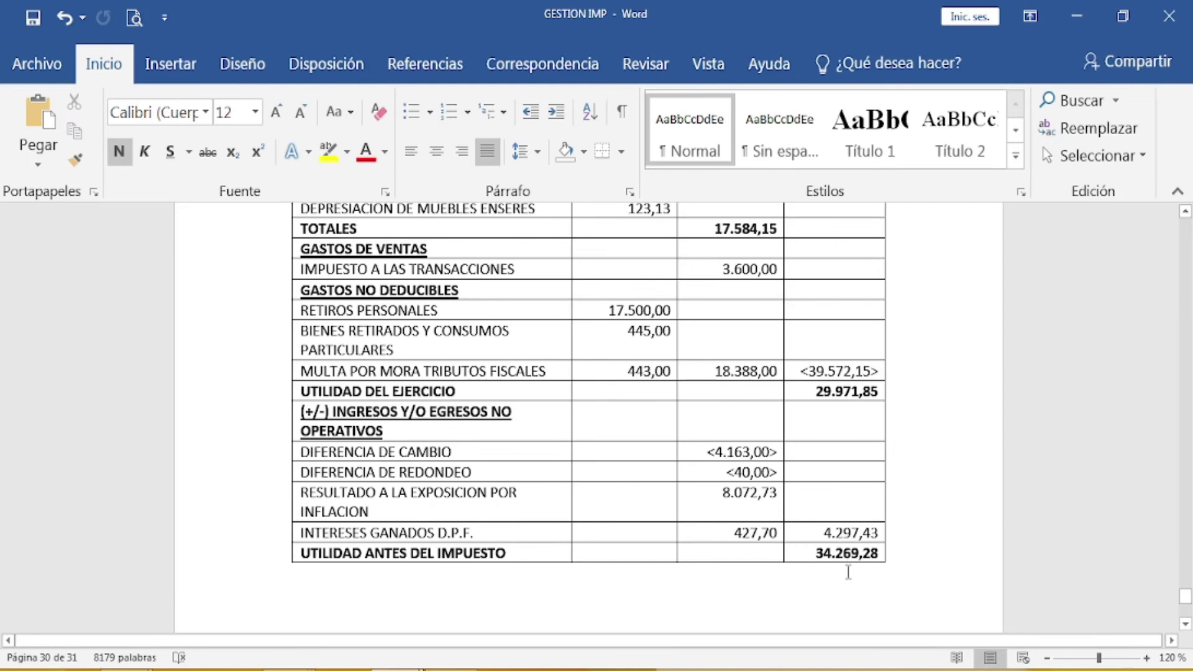
pyautogui.scroll(8, 853, 462)
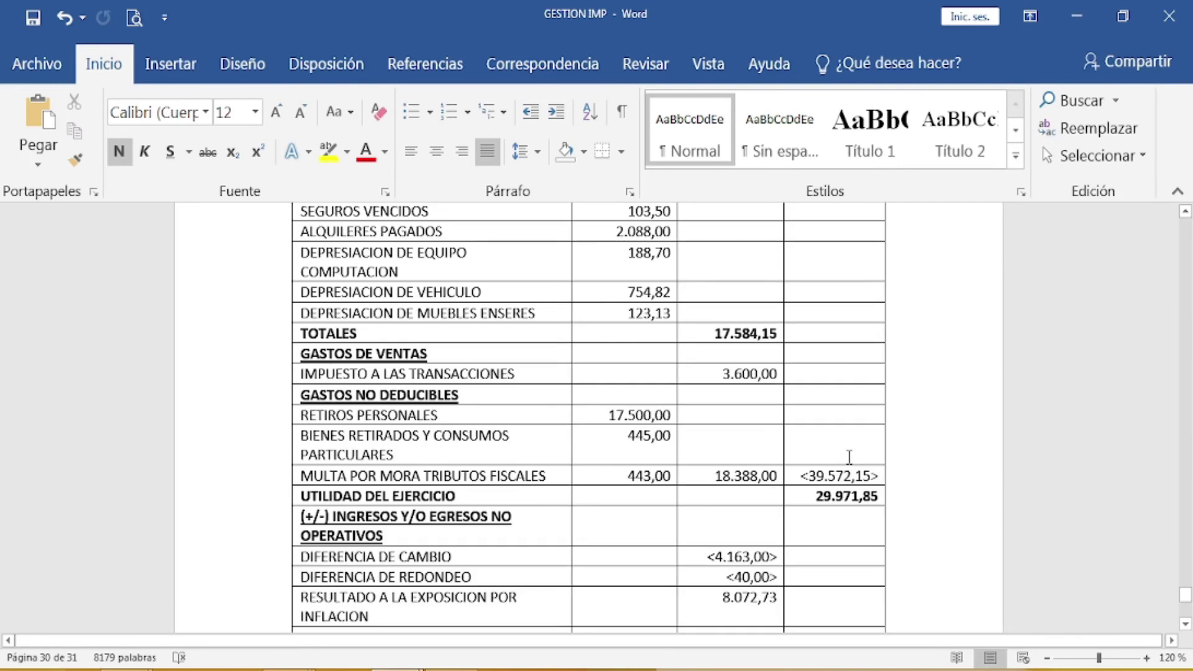
pyautogui.scroll(-8, 849, 457)
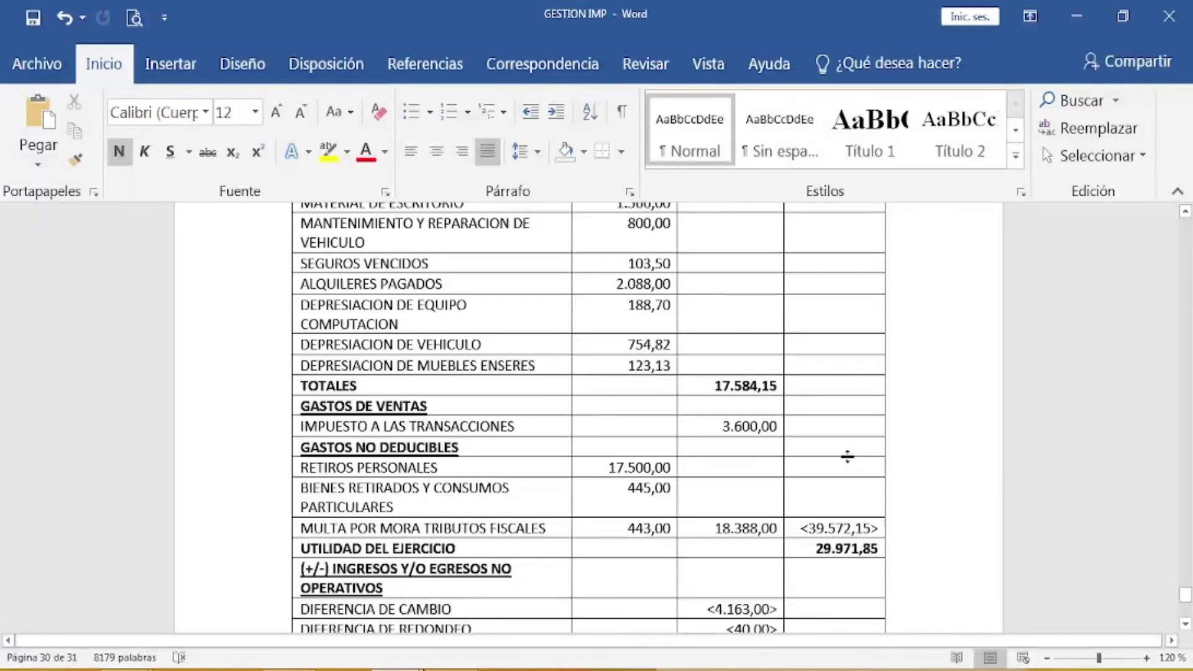
pyautogui.scroll(1, 849, 457)
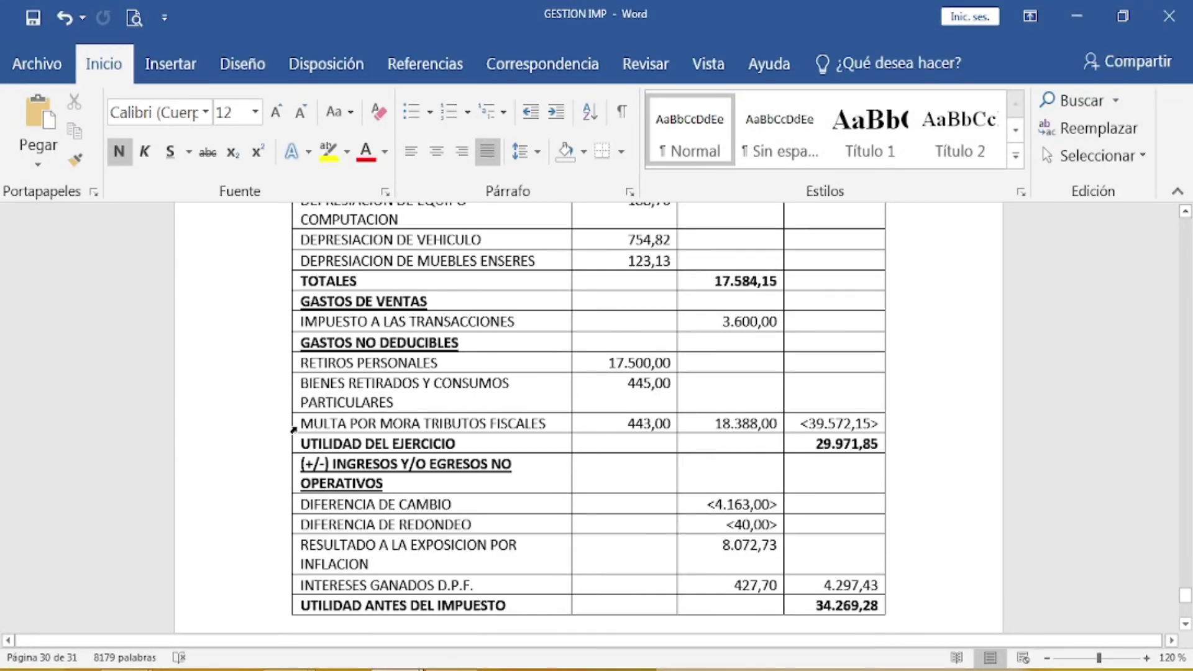
pyautogui.moveTo(304, 668)
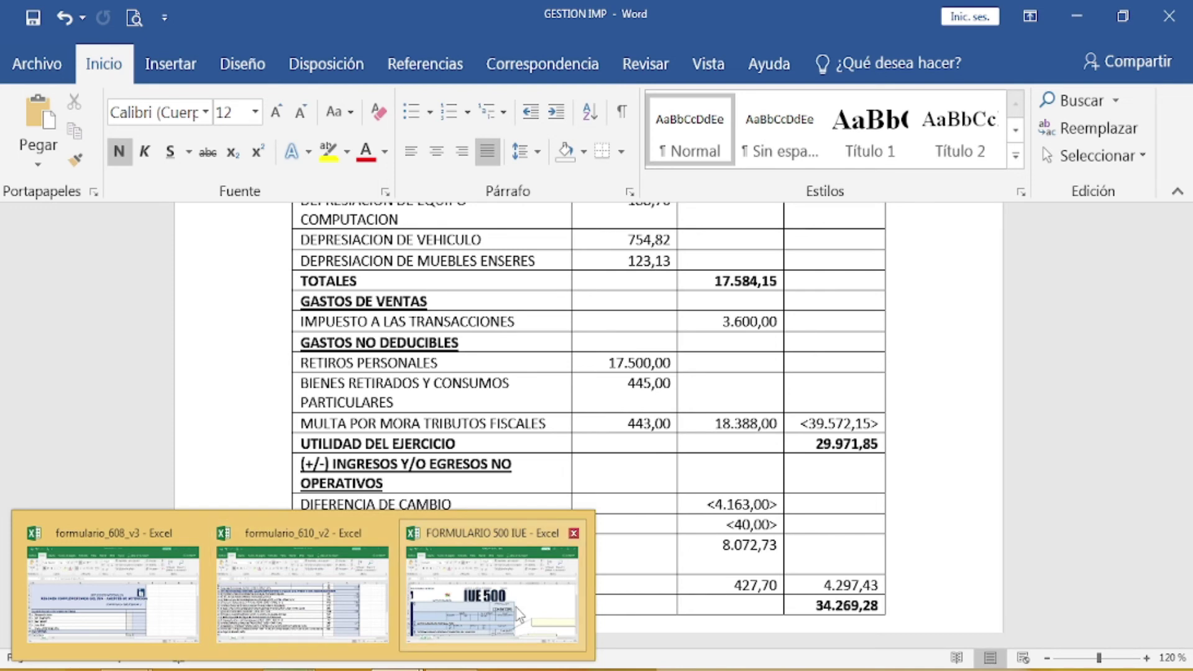
pyautogui.click(516, 609)
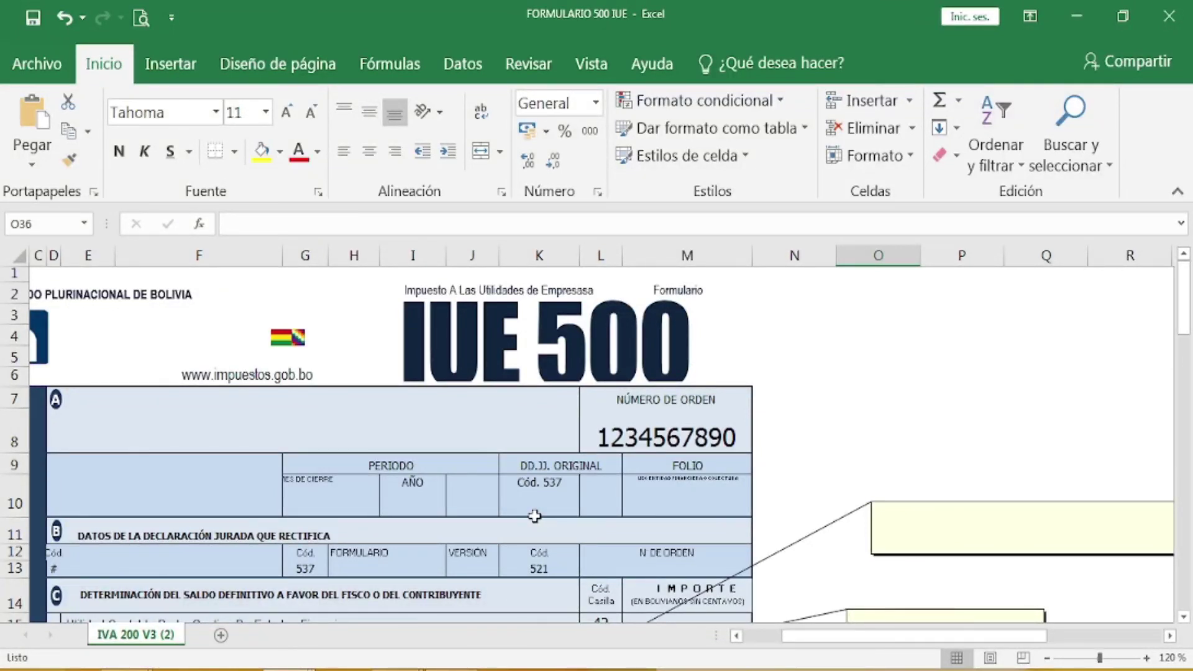
# Step: Enter the taxpayer's full name and tax ID, clearing the sample order number
pyautogui.click(82, 408)
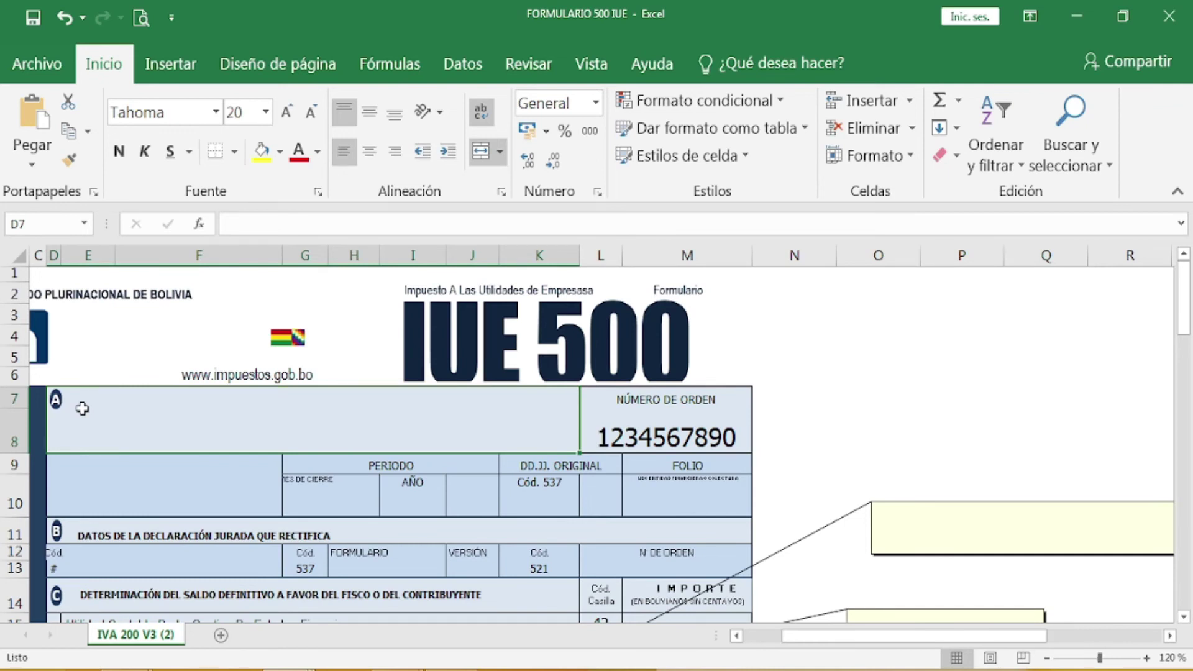
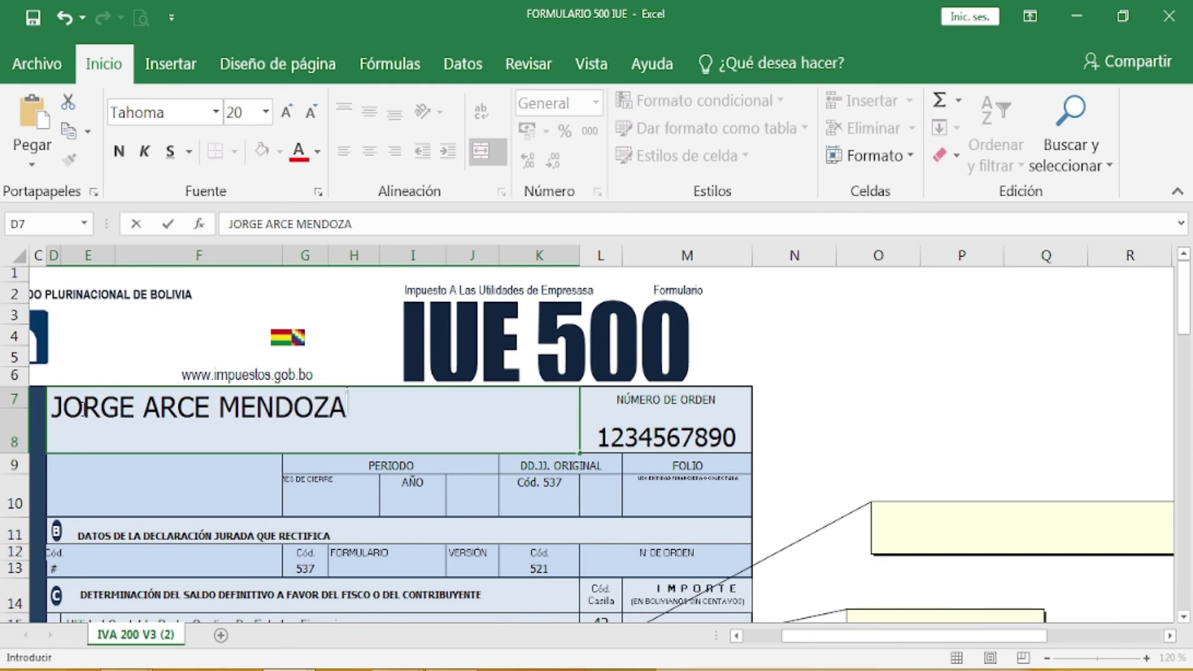
pyautogui.click(670, 426)
pyautogui.press('Delete')
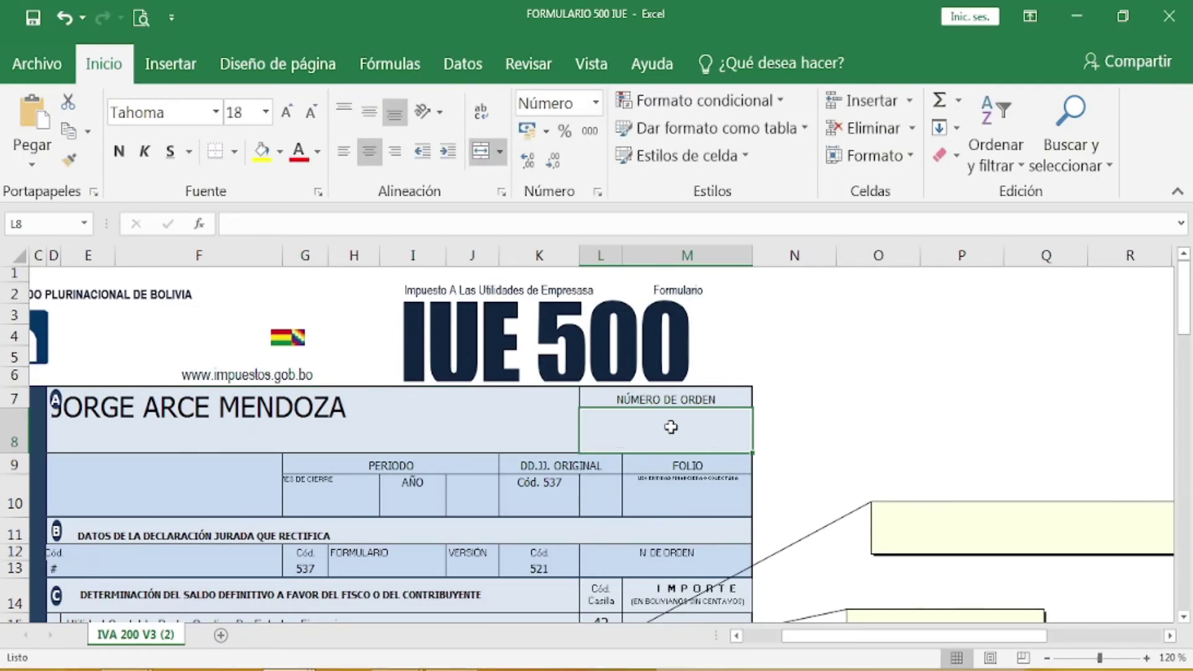
pyautogui.click(195, 497)
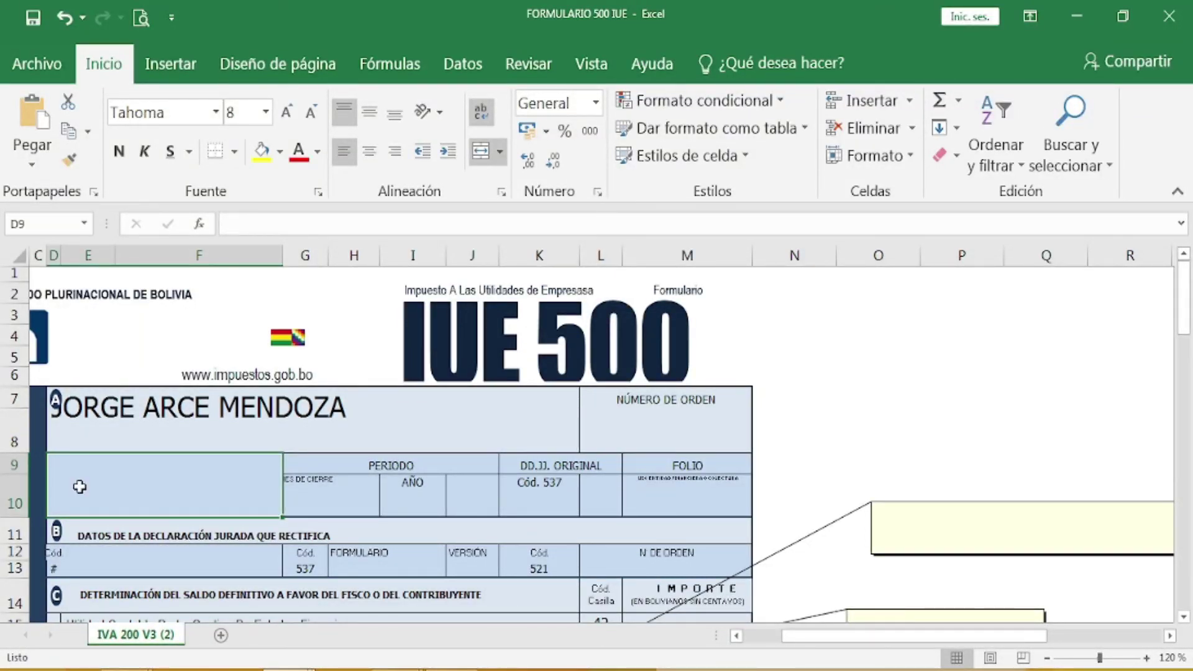
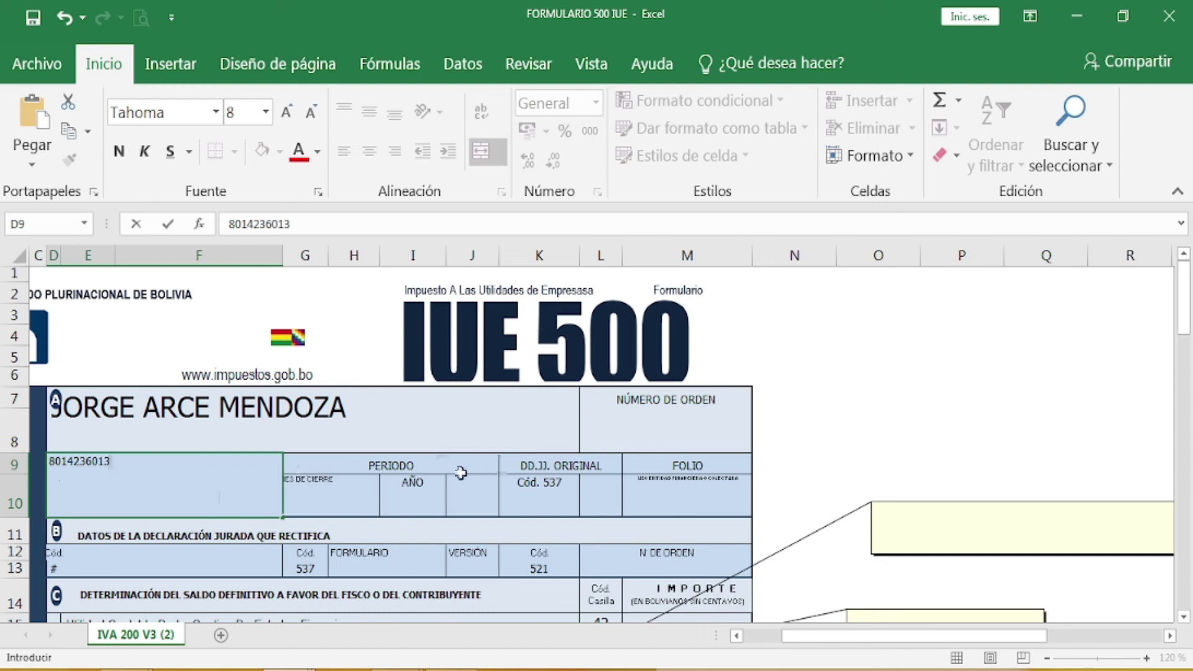
pyautogui.click(322, 505)
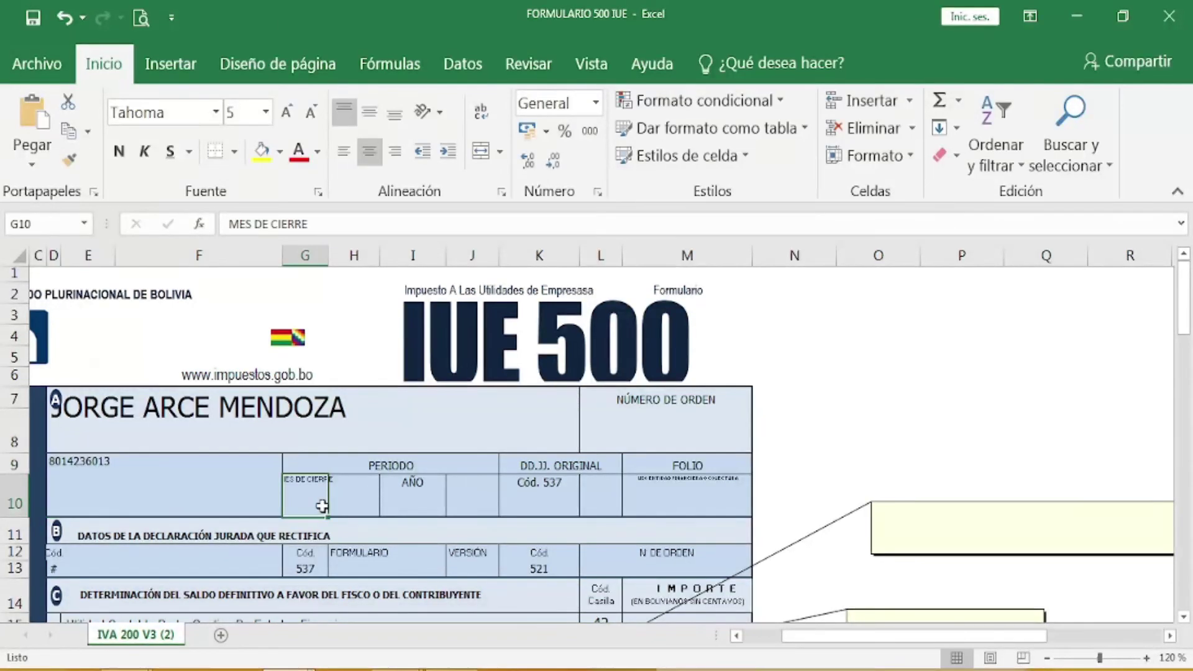
# Step: Set the closing period to month 12, year 2019, and mark the original declaration with X
pyautogui.click(356, 501)
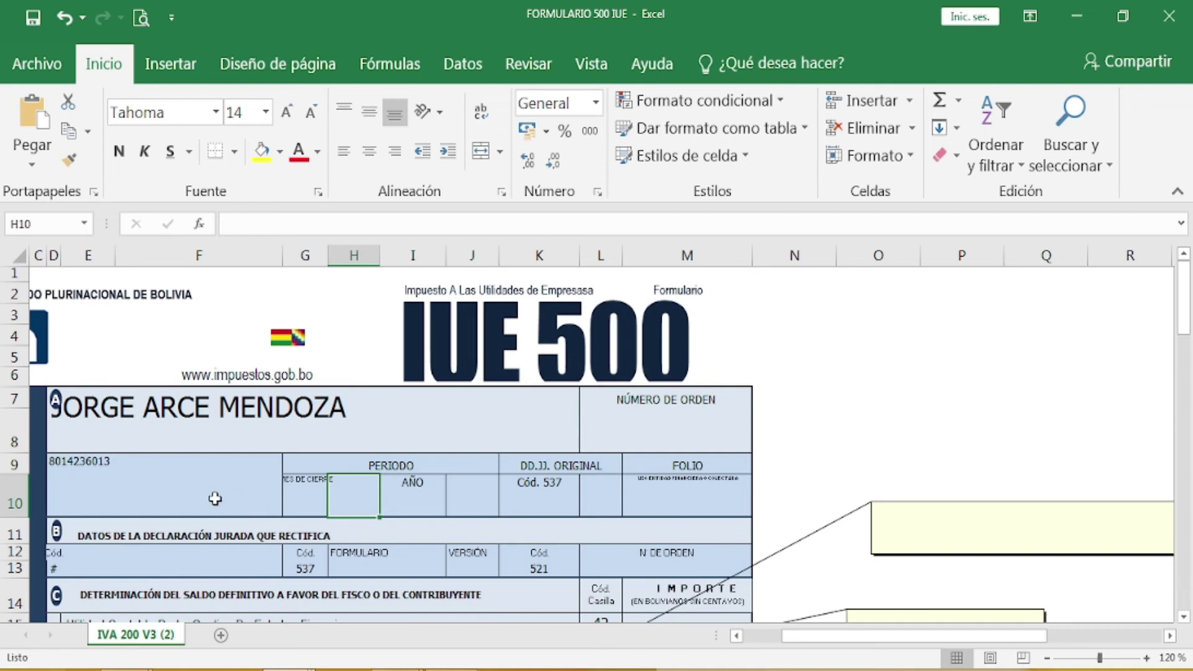
pyautogui.write('12')
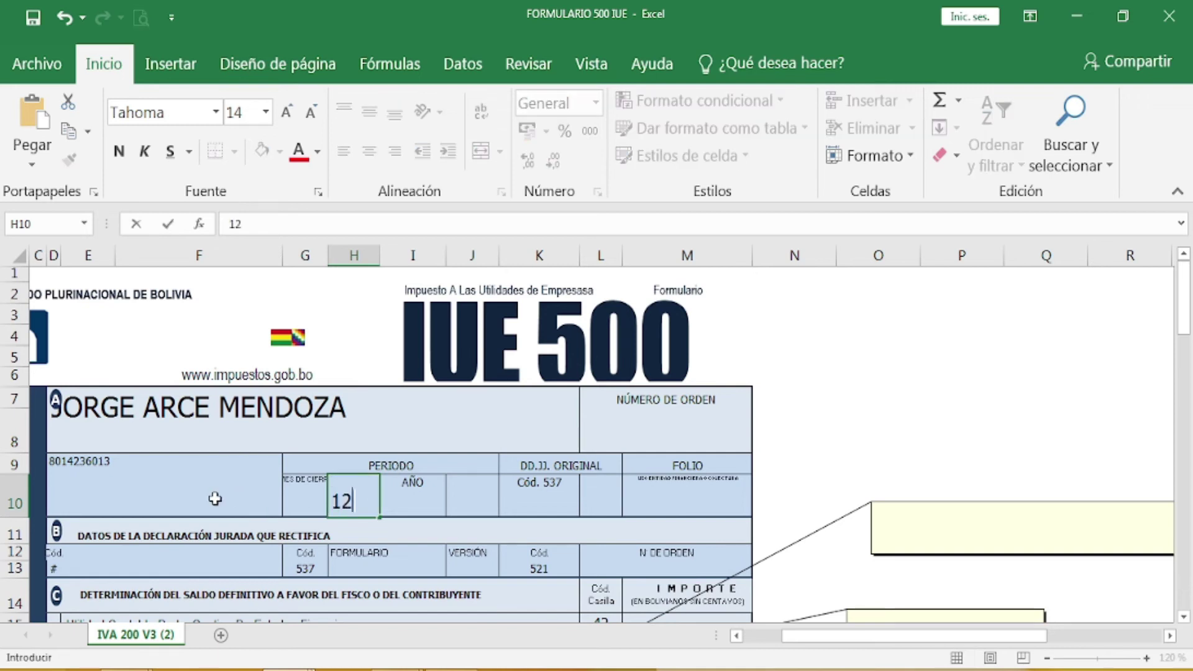
pyautogui.click(412, 487)
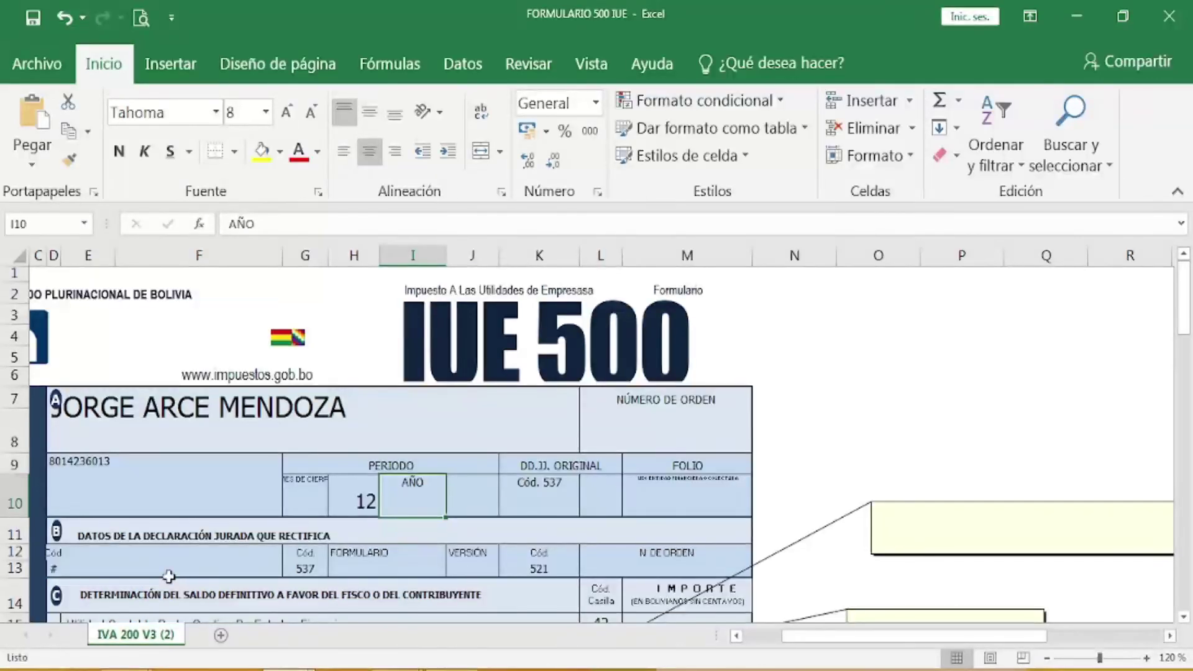
pyautogui.write('20')
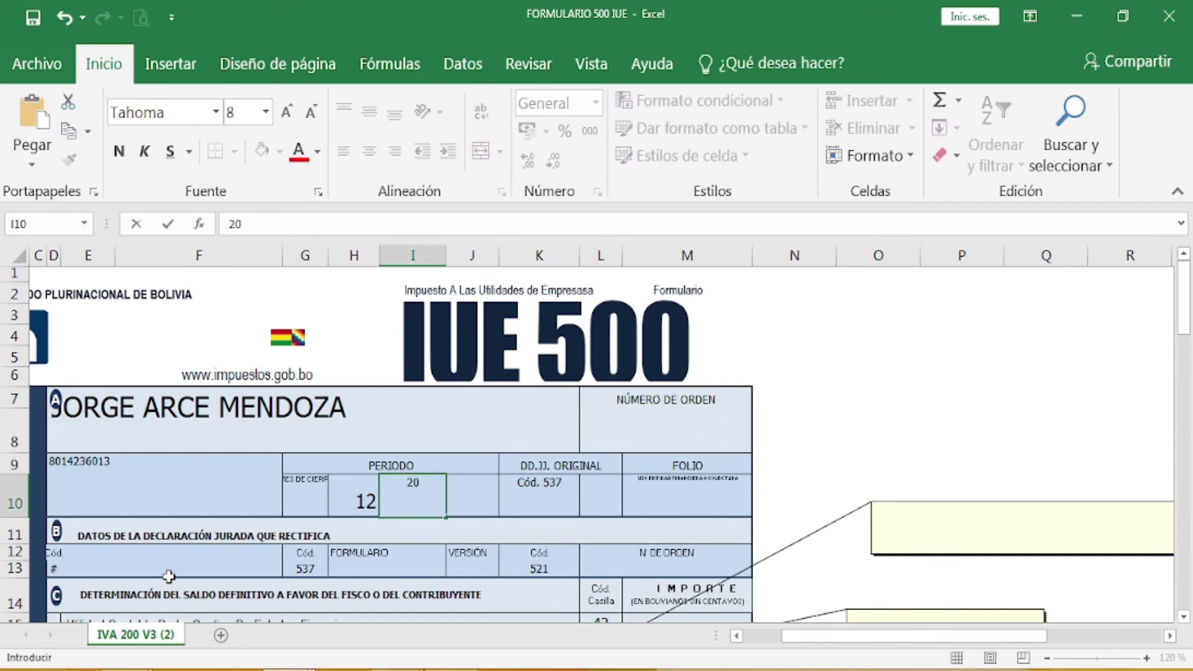
pyautogui.write('19')
pyautogui.click(602, 505)
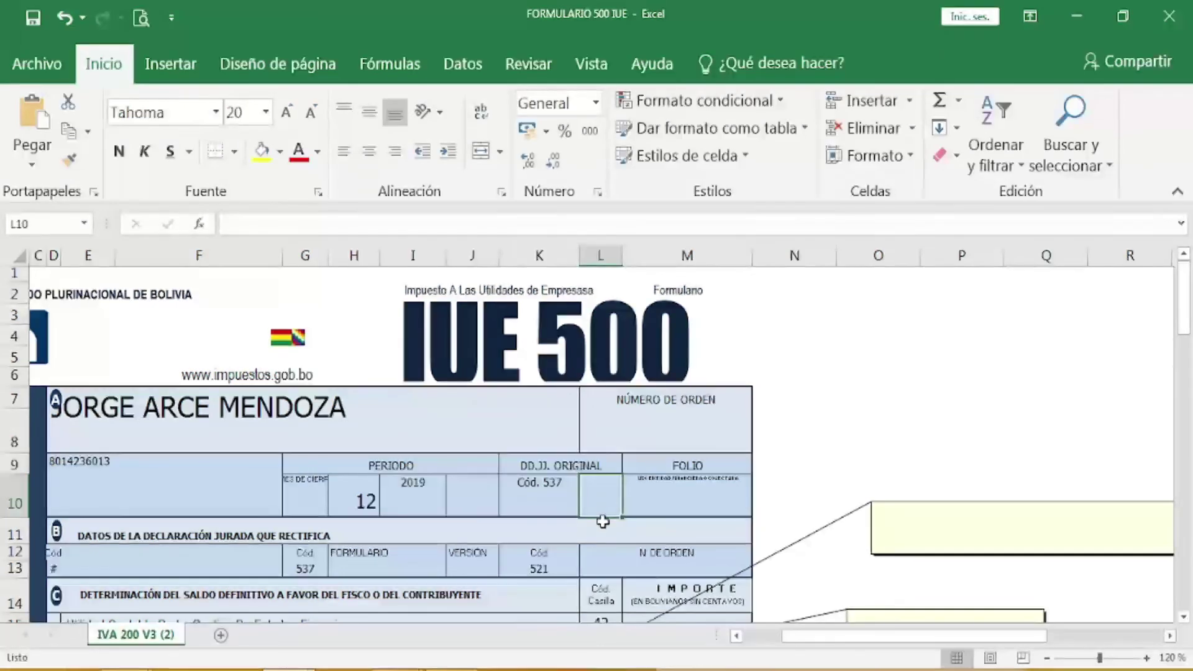
pyautogui.write('X')
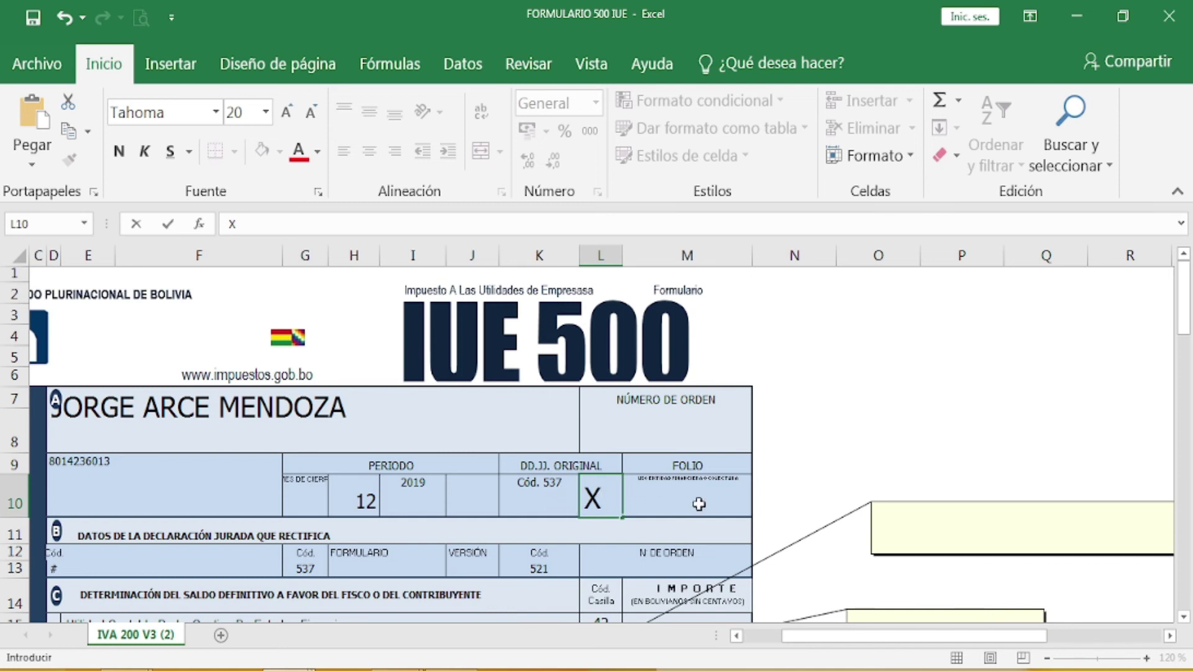
# Step: Commit the original-declaration X in M15's area and bring up the GESTION IMP document
pyautogui.scroll(-2, 512, 530)
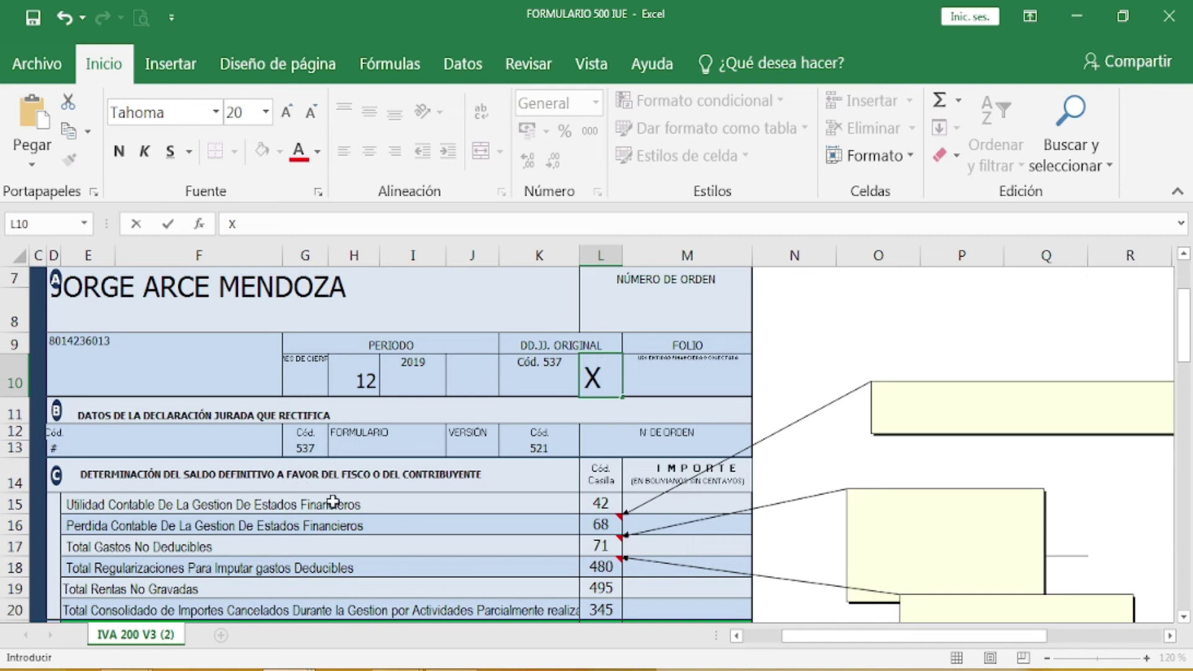
pyautogui.scroll(-1, 569, 510)
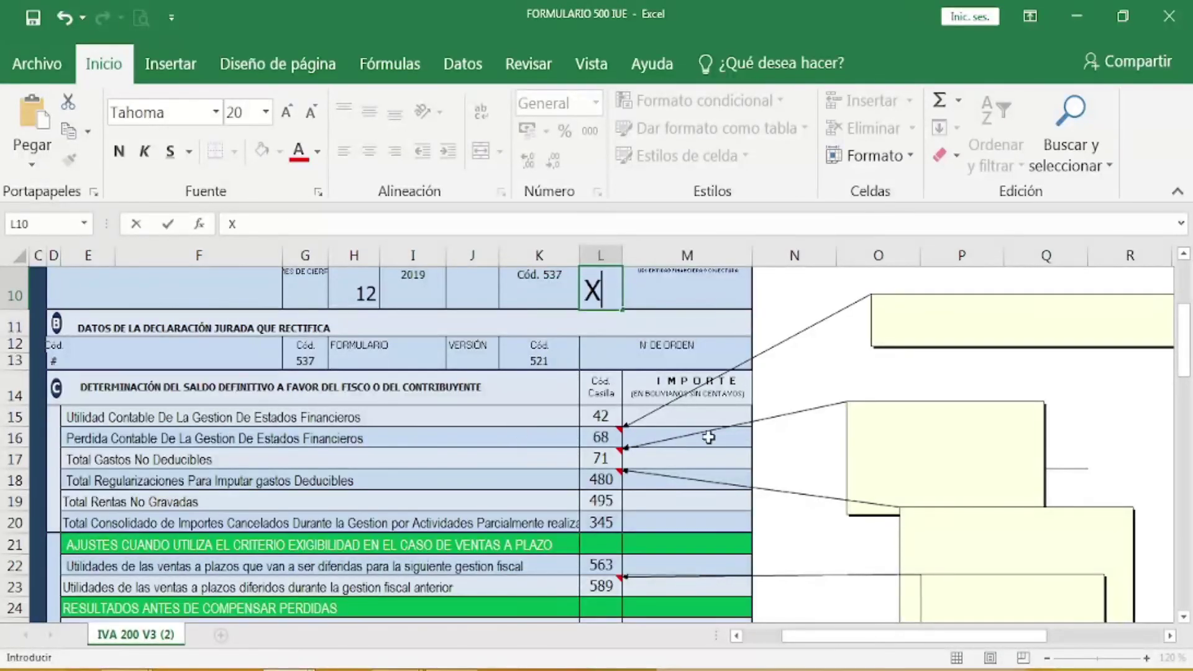
pyautogui.click(704, 415)
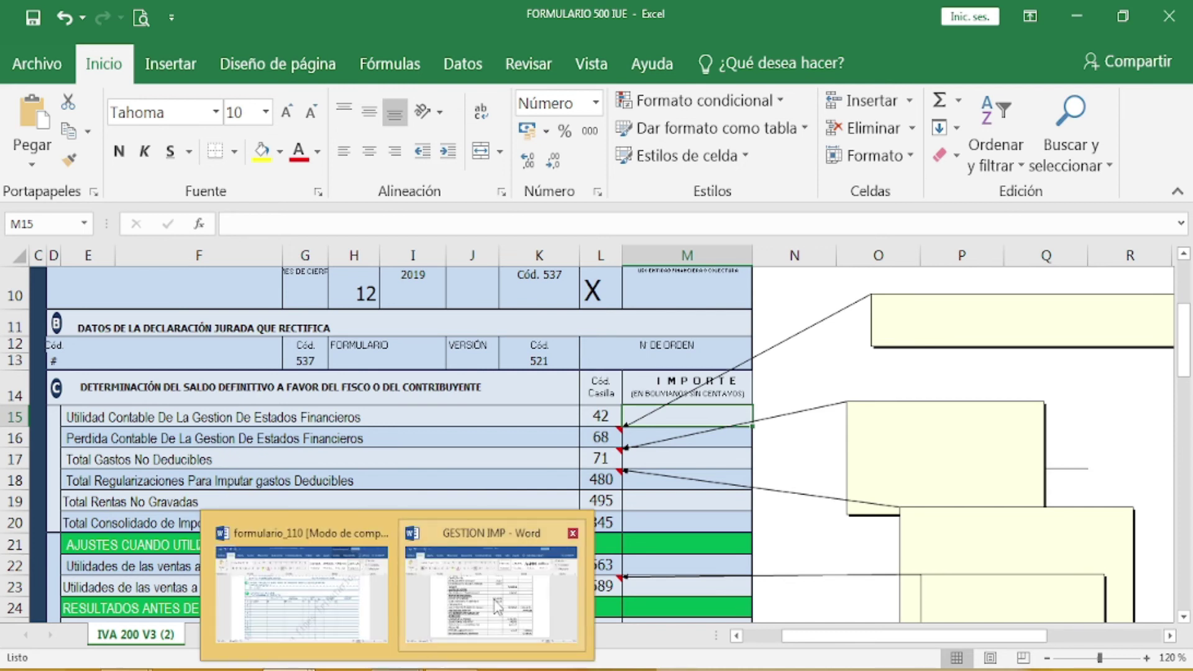
pyautogui.click(497, 606)
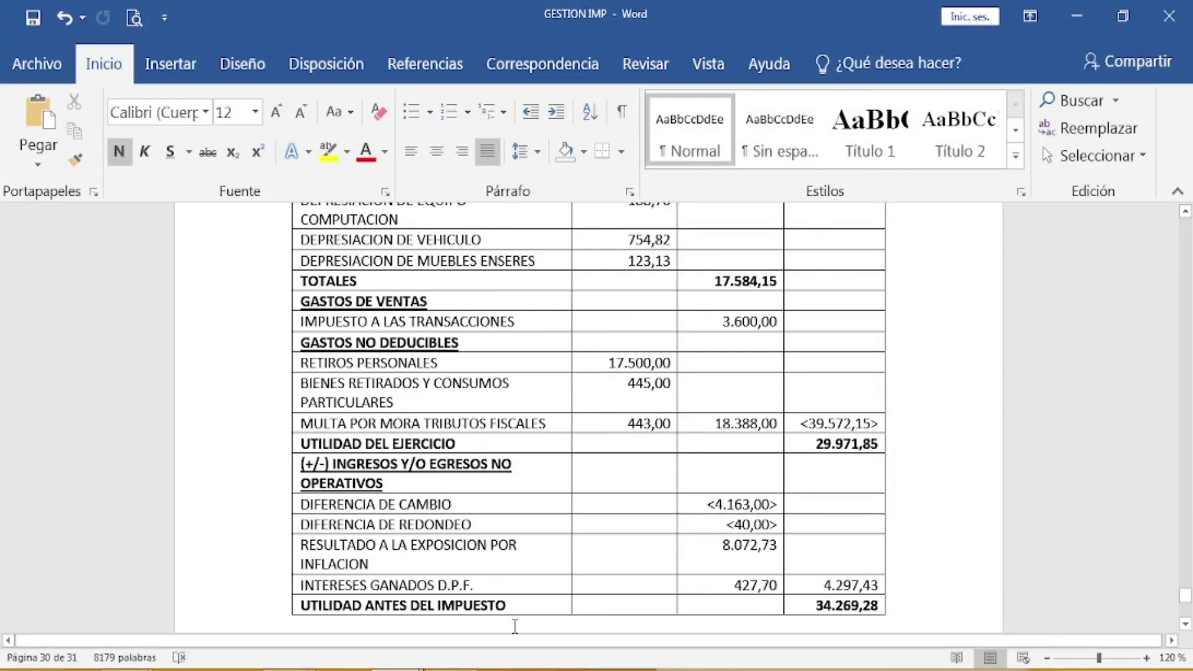
# Step: After checking pre-tax profit 34.269,28 in Word, return to the FORMULARIO 500 IUE workbook
pyautogui.moveTo(397, 669)
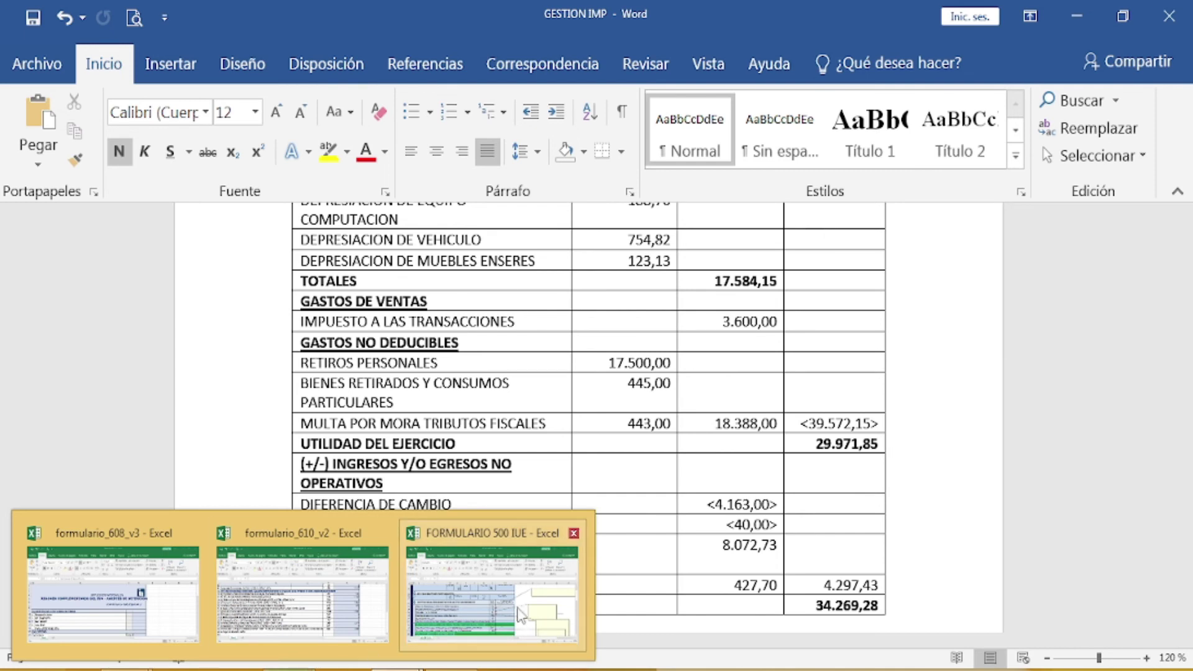
pyautogui.click(522, 615)
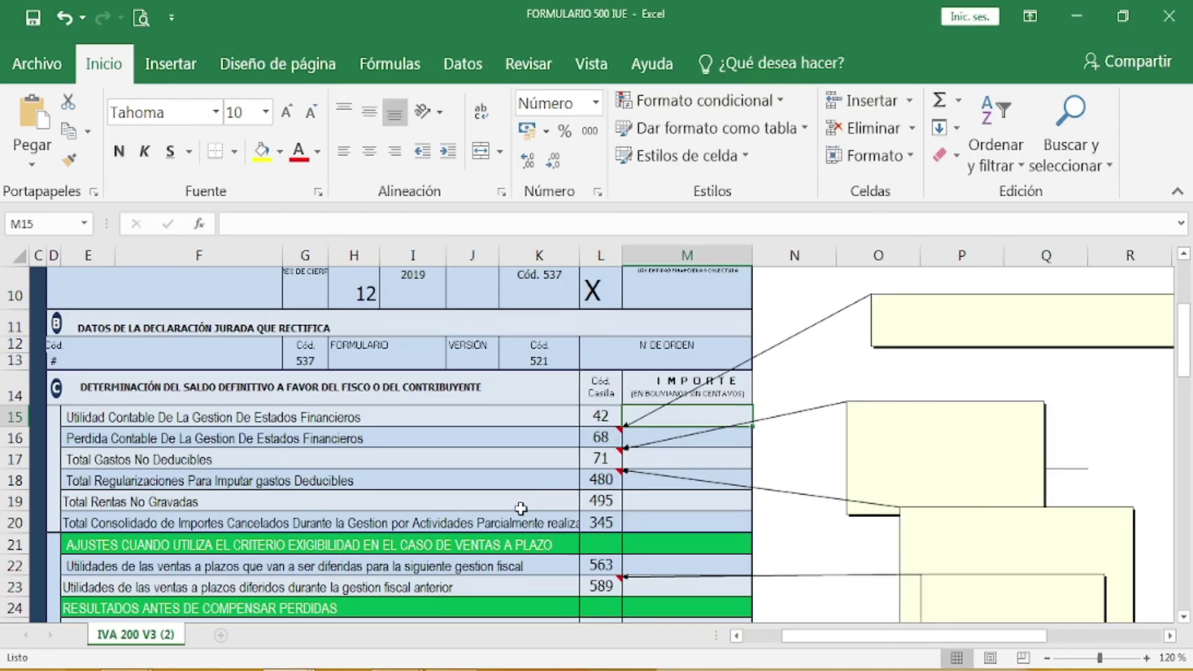
# Step: Enter accounting profit 34.269 in box 42 and loss 0 in box 68, then switch to GESTION IMP
pyautogui.write('34')
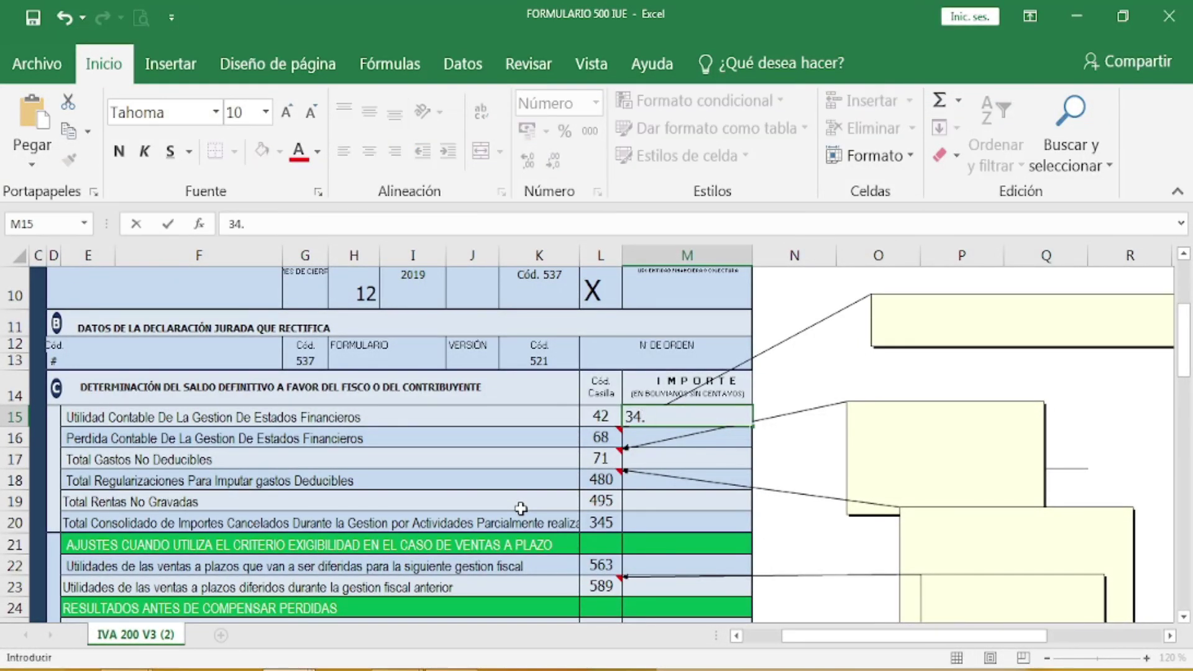
pyautogui.write('.269')
pyautogui.press('Return')
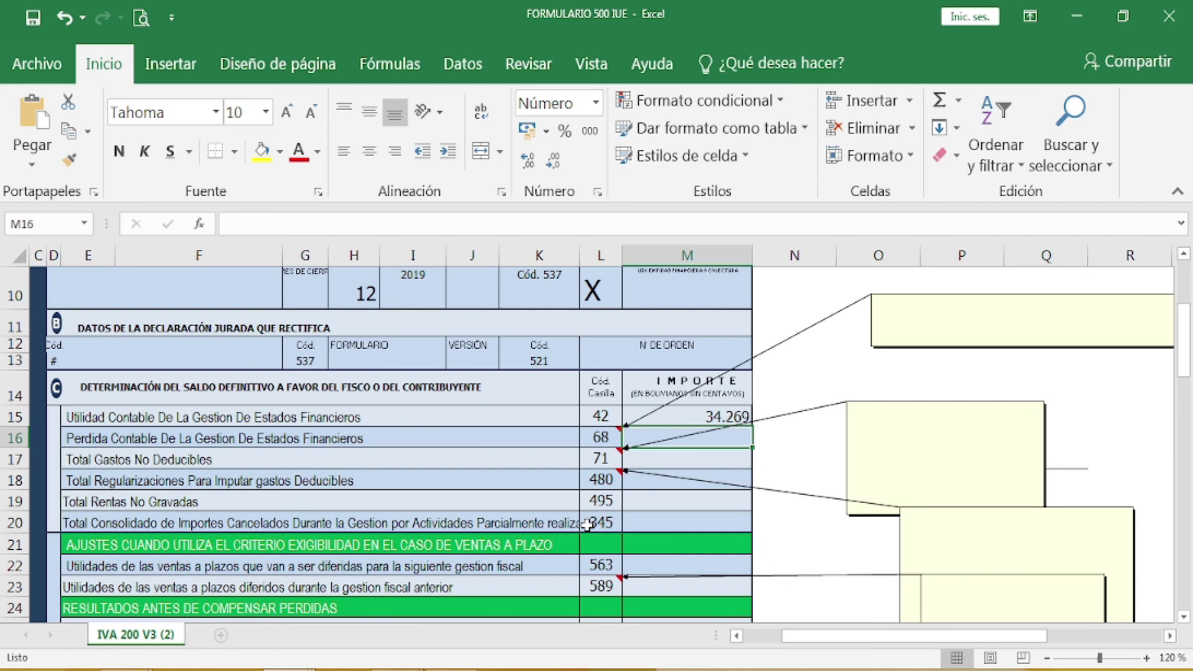
pyautogui.write('0')
pyautogui.press('Return')
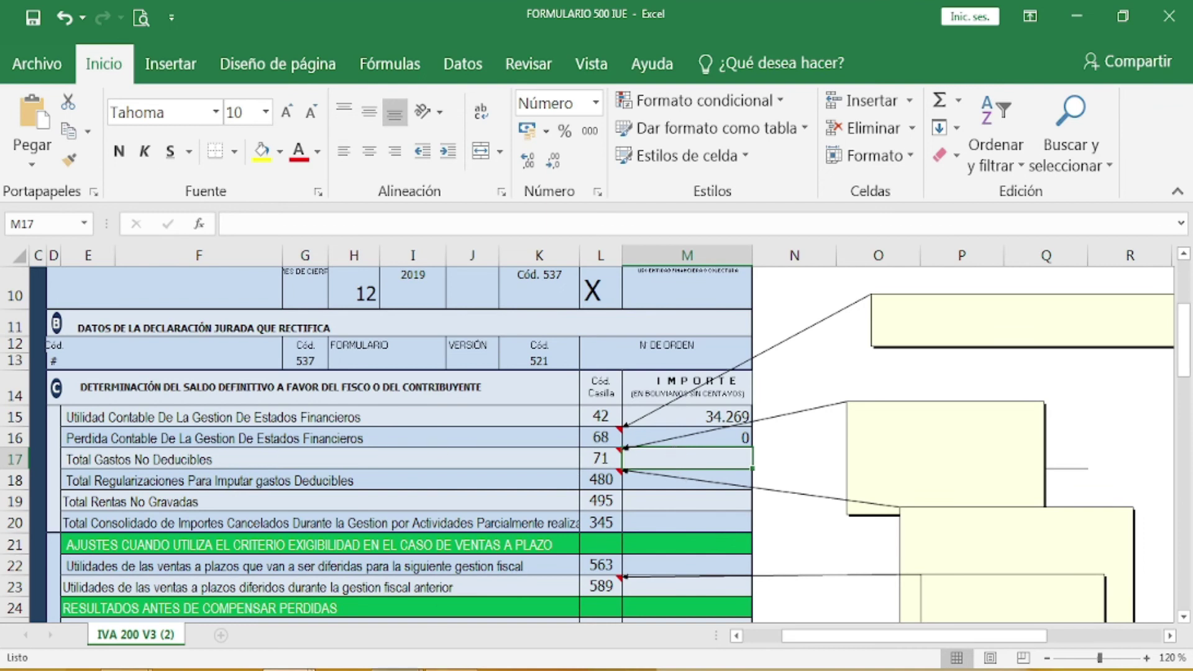
pyautogui.moveTo(416, 669)
pyautogui.click(490, 594)
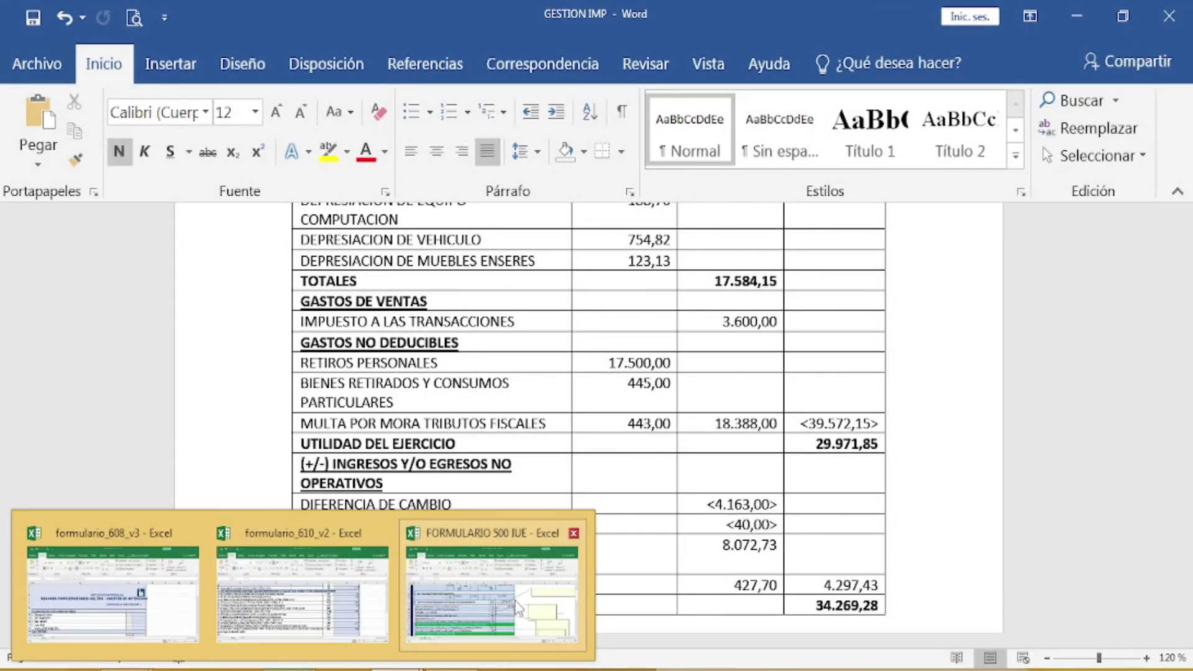
# Step: After finding non-deductible expenses of 18.388,00, return to the FORMULARIO 500 IUE workbook
pyautogui.click(516, 590)
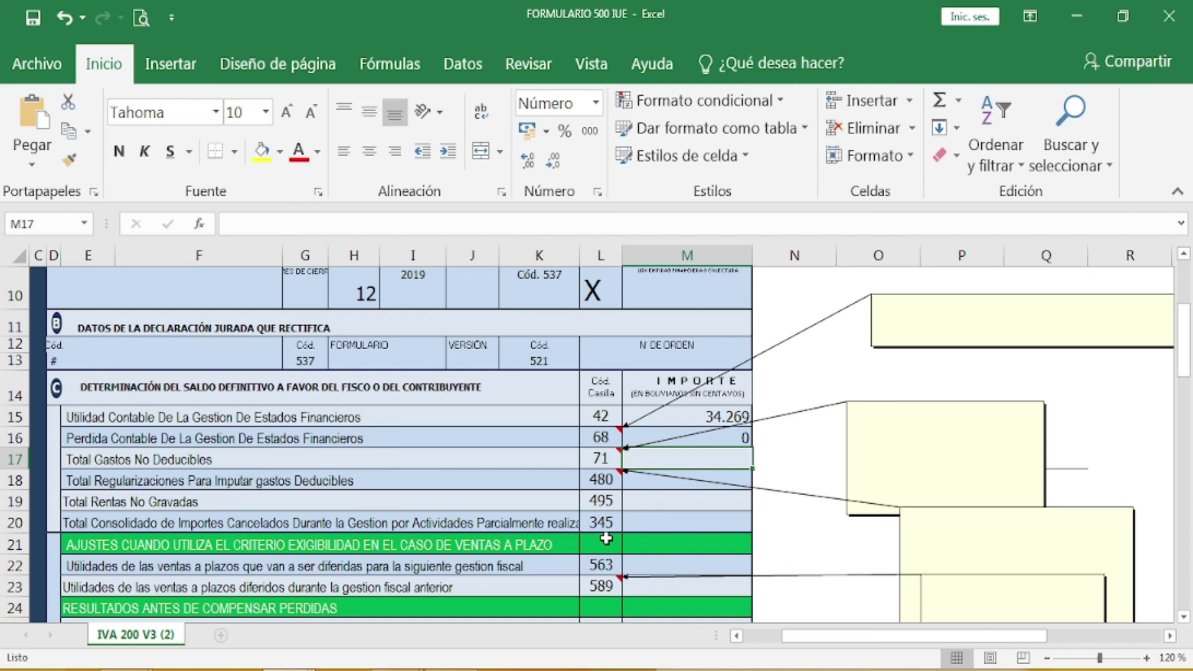
# Step: Enter 18.388 in M17 (box 71) and 0 in M18–M20 (boxes 480, 495, 345)
pyautogui.write('18.3')
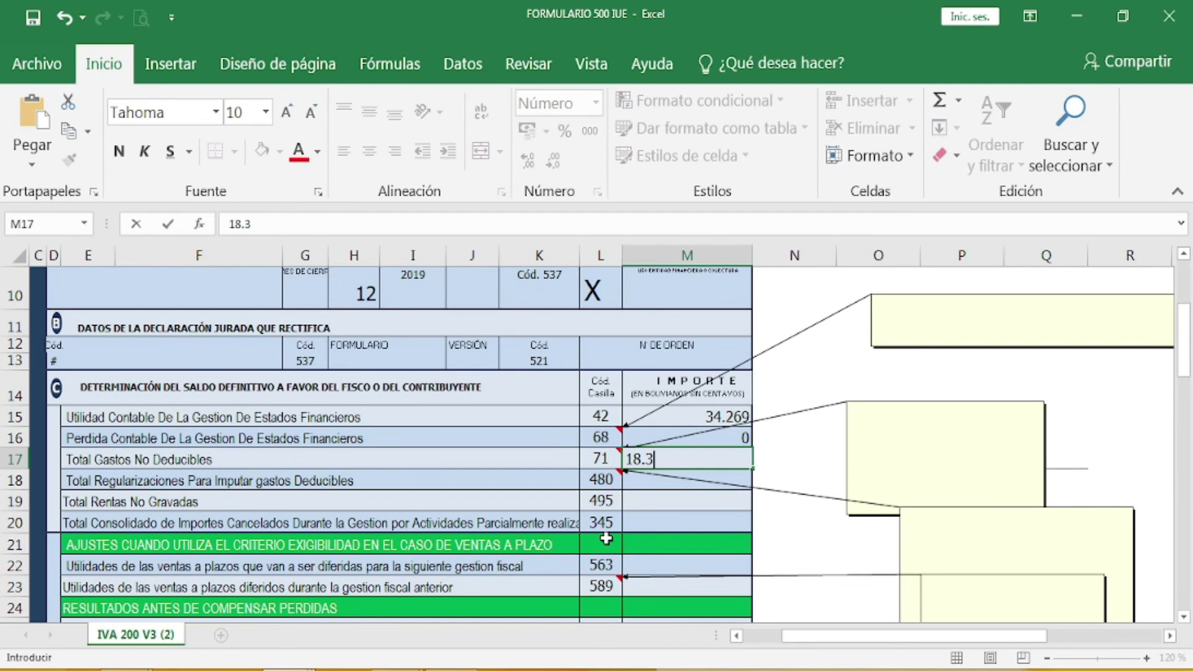
pyautogui.write('88')
pyautogui.press('Return')
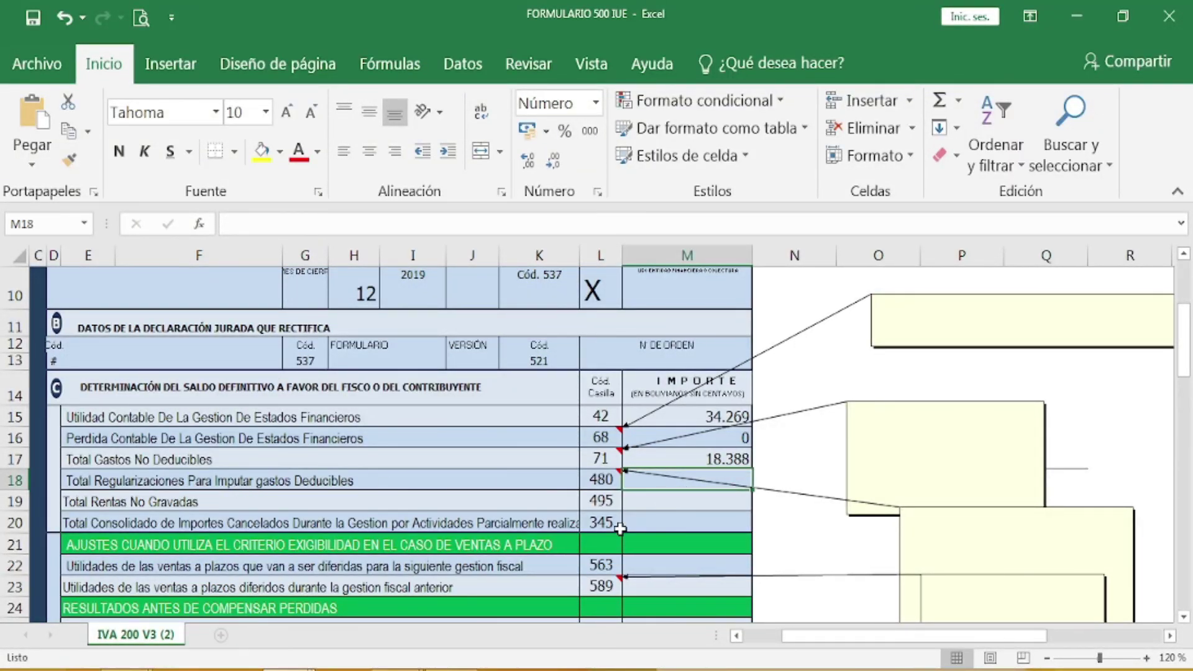
pyautogui.write('0')
pyautogui.press('Return')
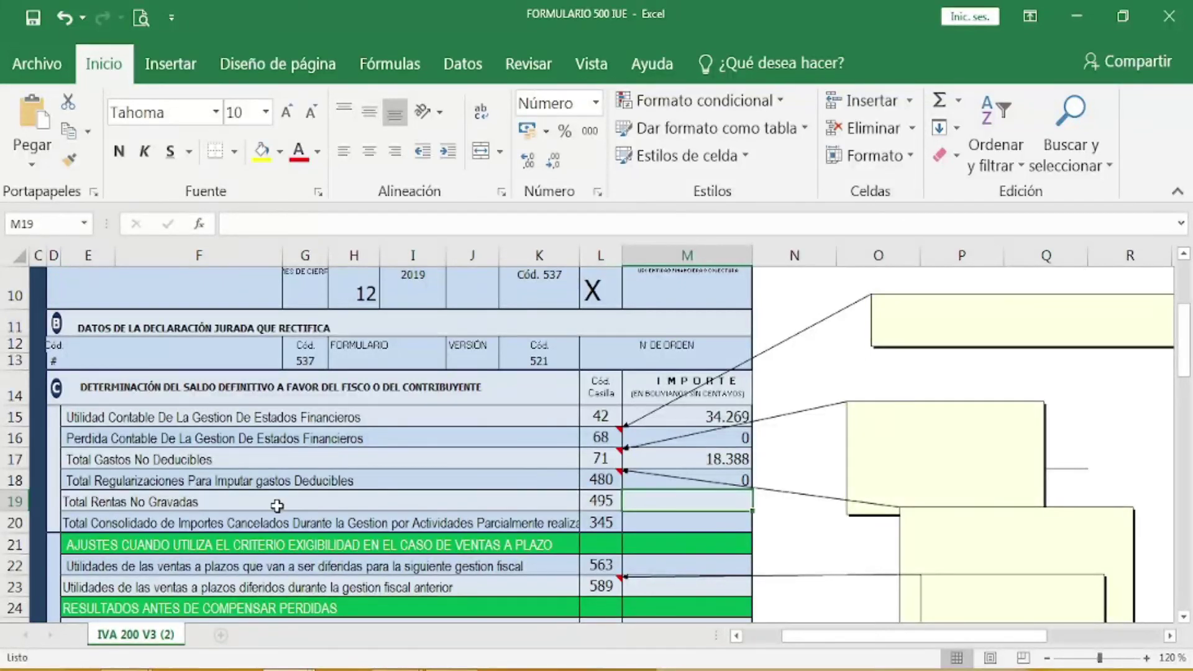
pyautogui.write('0')
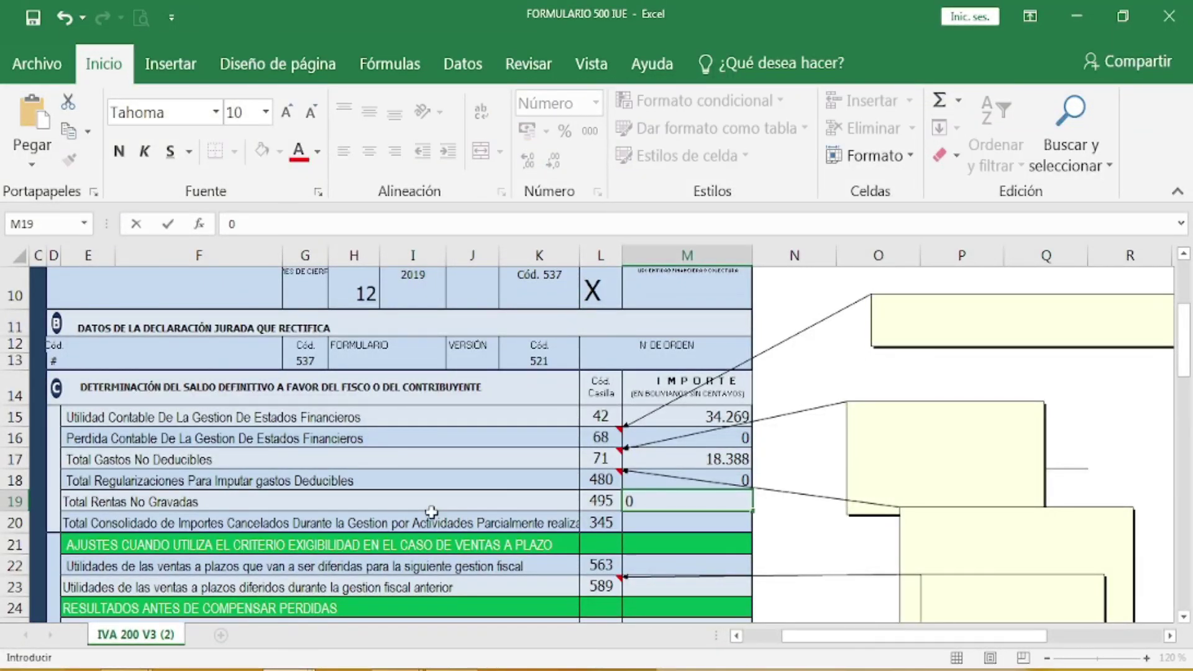
pyautogui.press('Return')
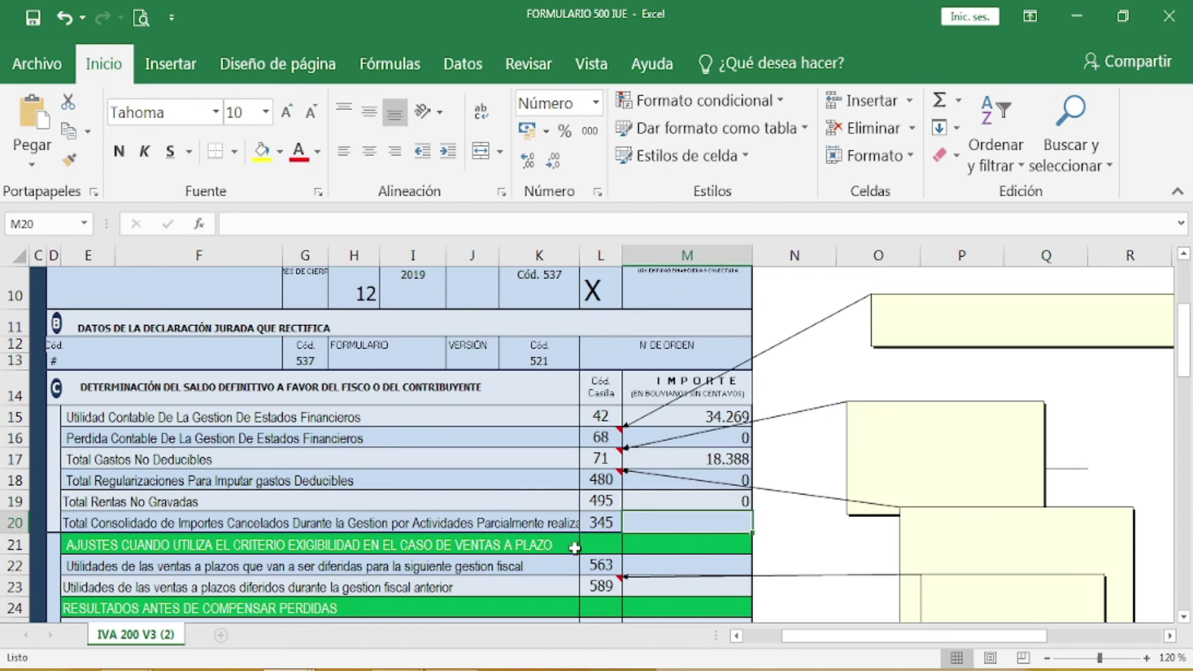
pyautogui.write('0')
pyautogui.press('Return')
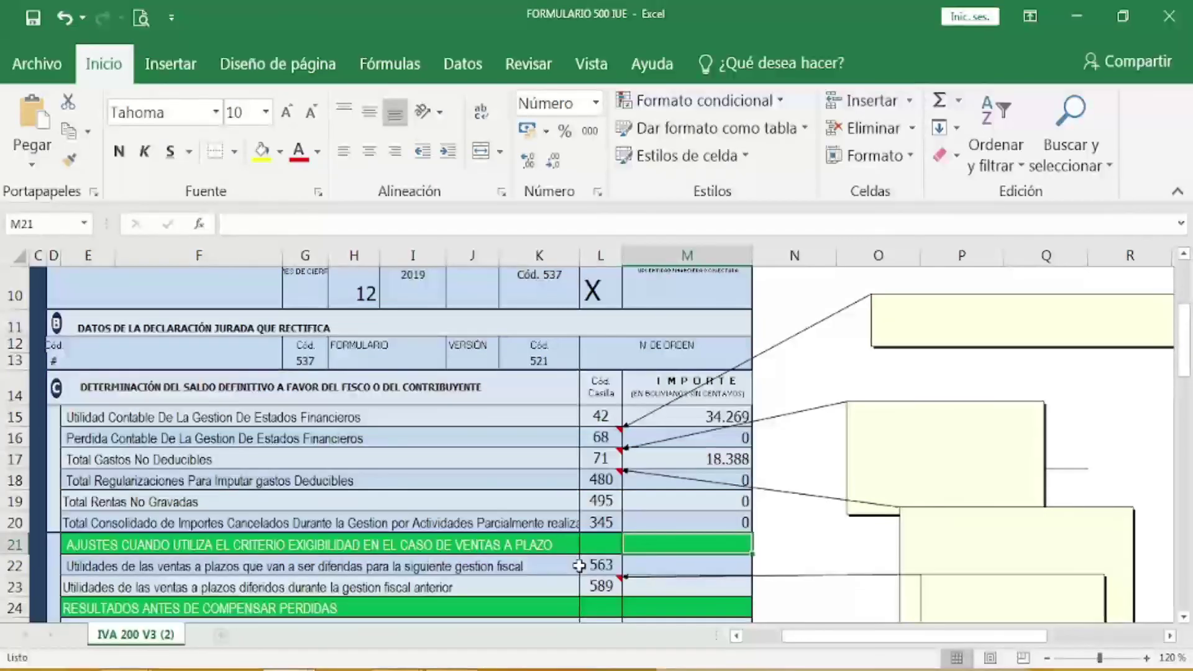
pyautogui.scroll(-1, 579, 565)
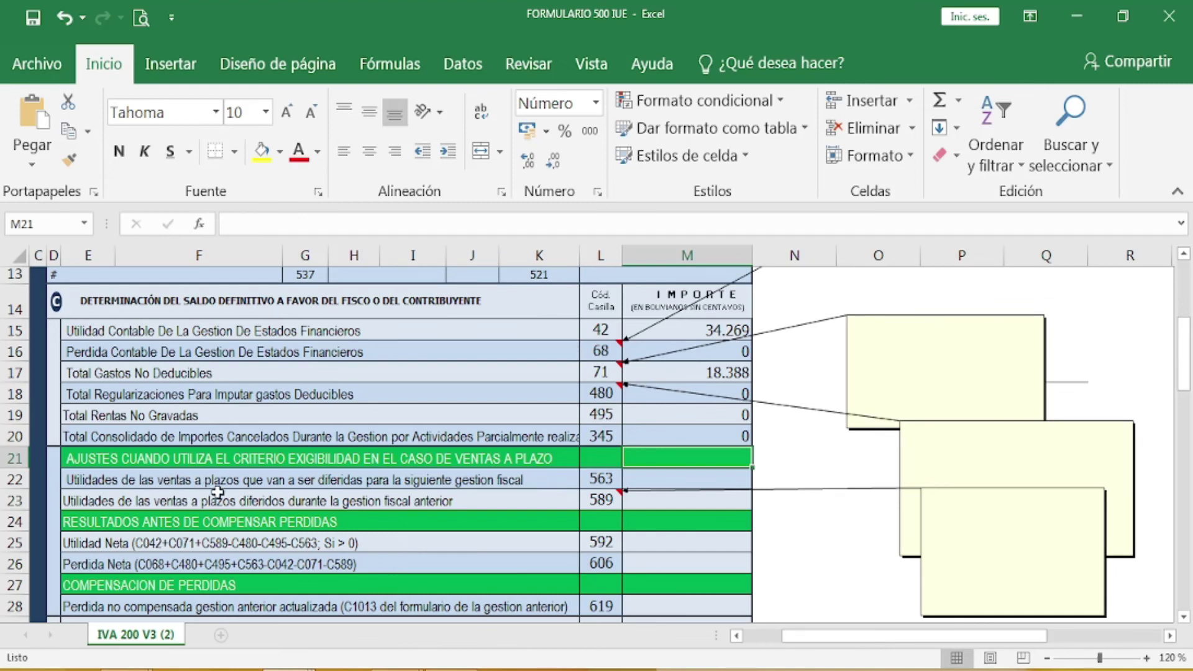
pyautogui.click(724, 491)
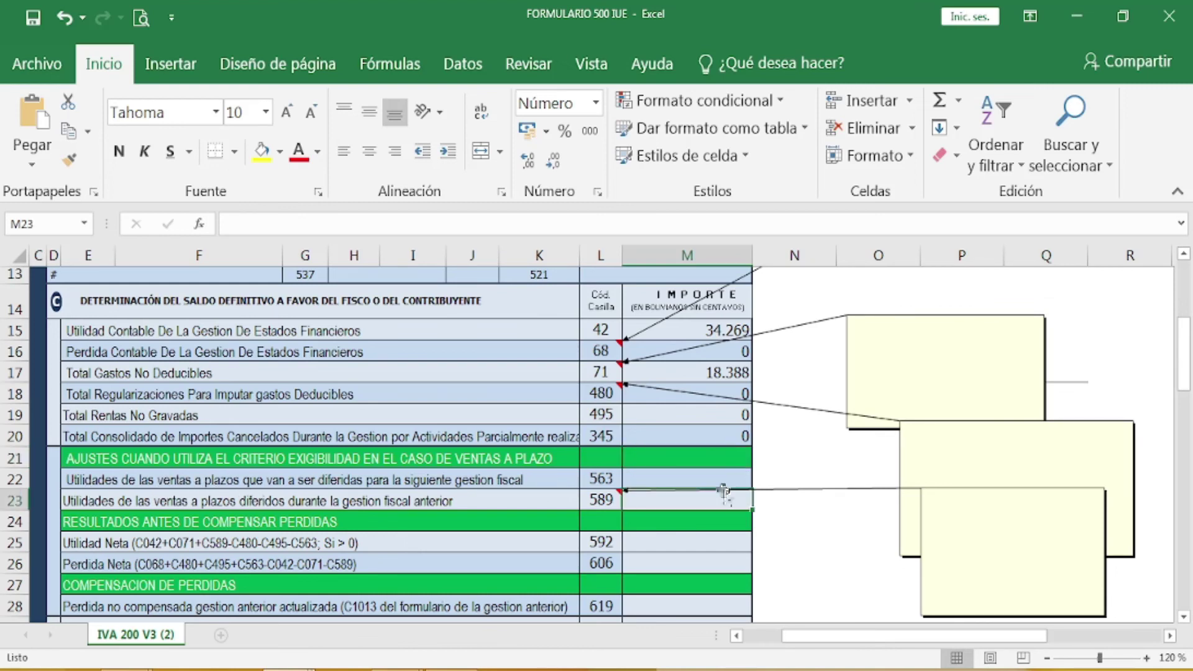
pyautogui.click(715, 475)
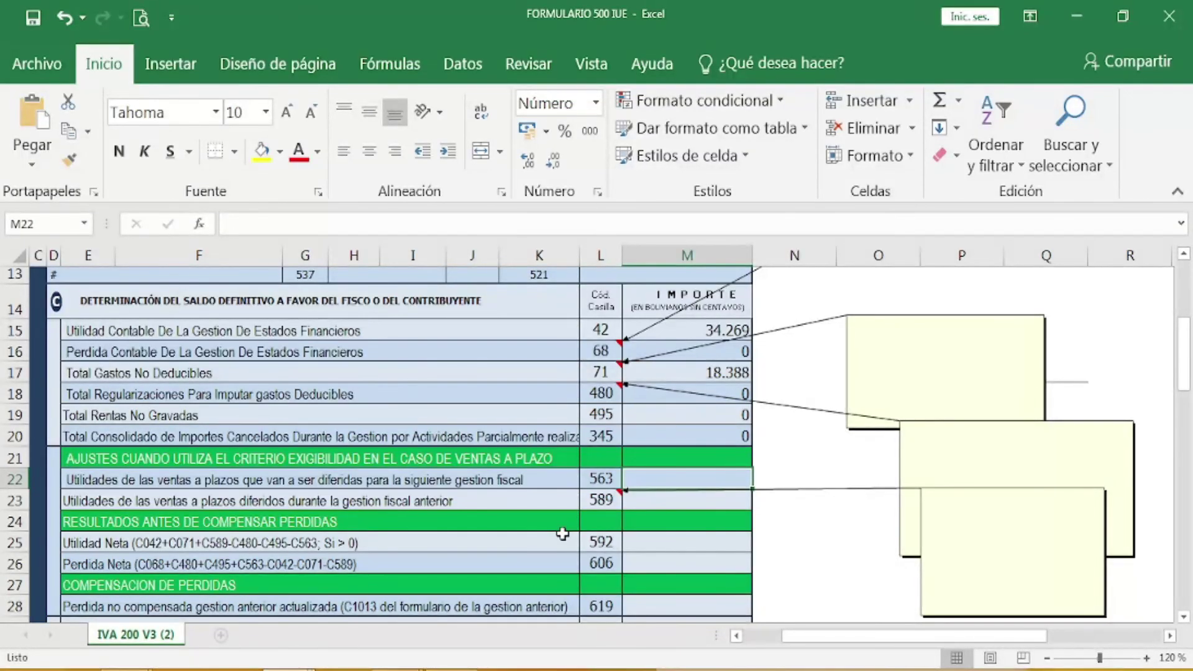
pyautogui.moveTo(397, 669)
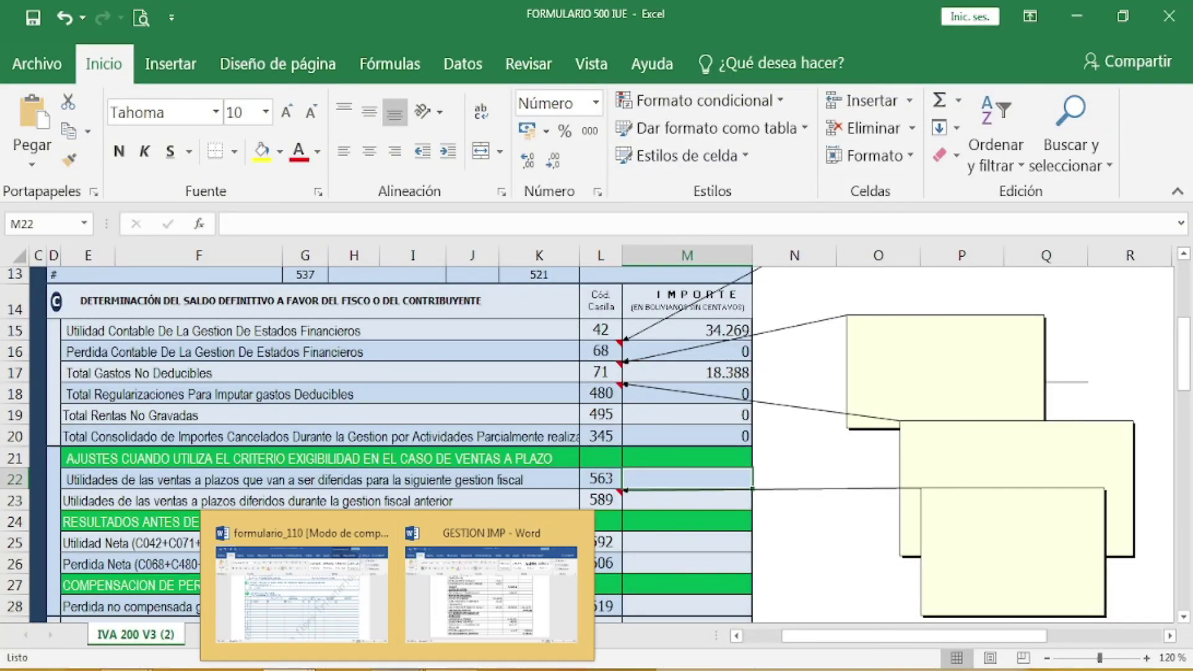
# Step: Check the GESTION IMP statement in Word, then return to the FORMULARIO 500 IUE workbook
pyautogui.click(510, 606)
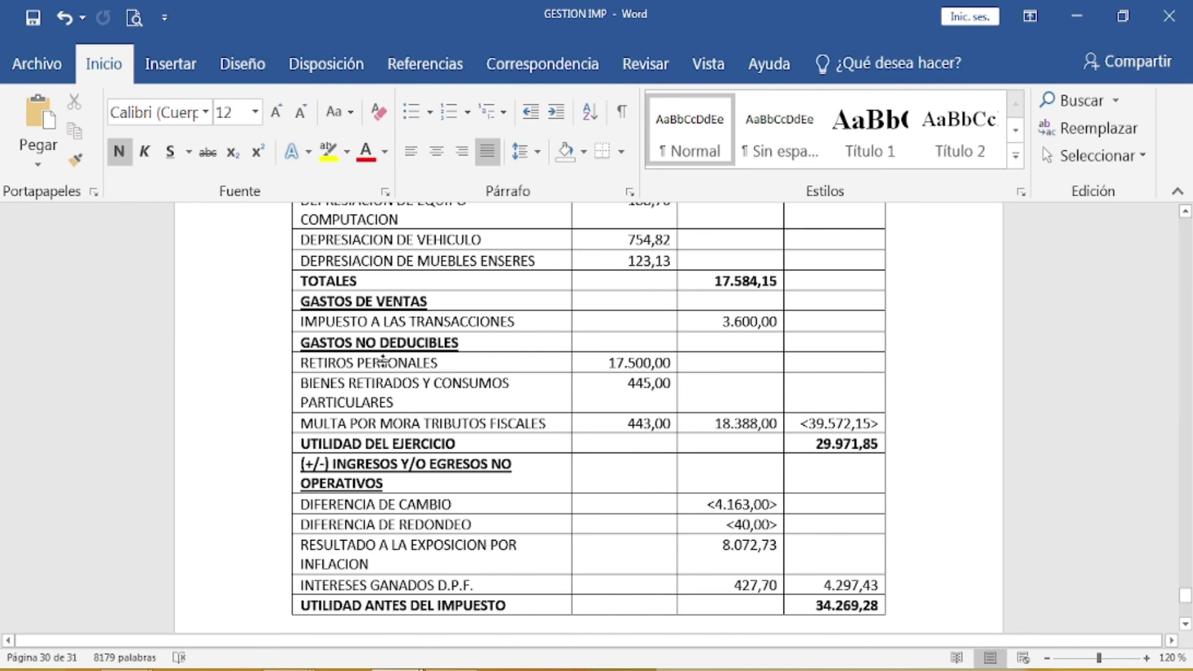
pyautogui.scroll(1, 389, 329)
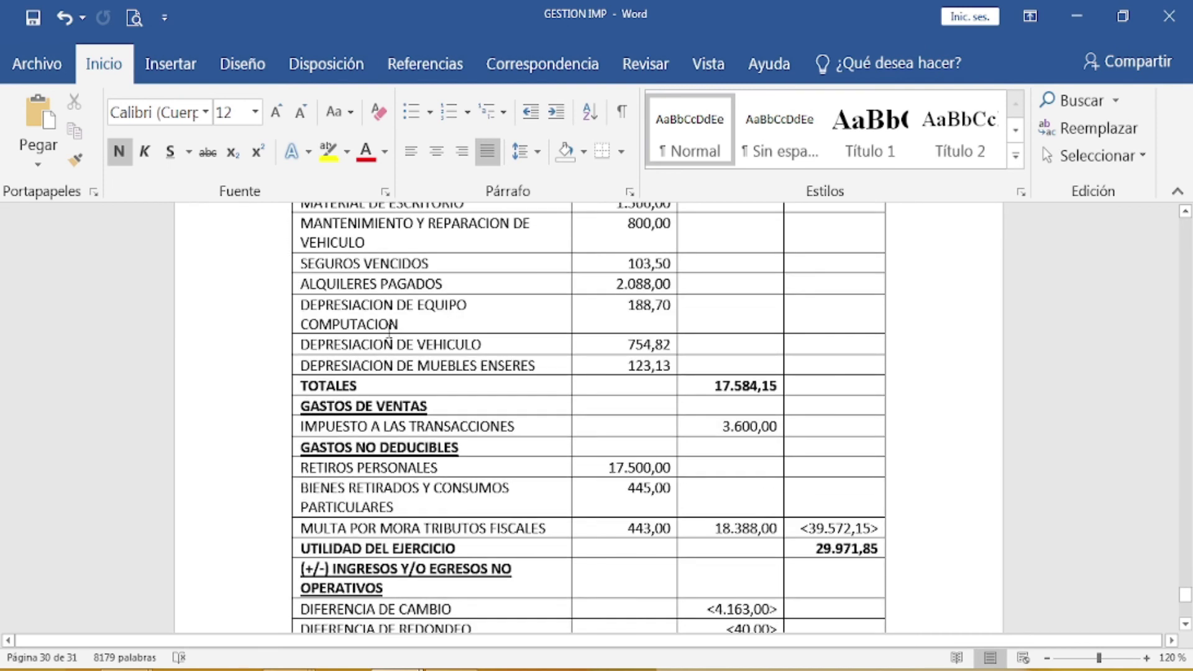
pyautogui.scroll(-1, 389, 330)
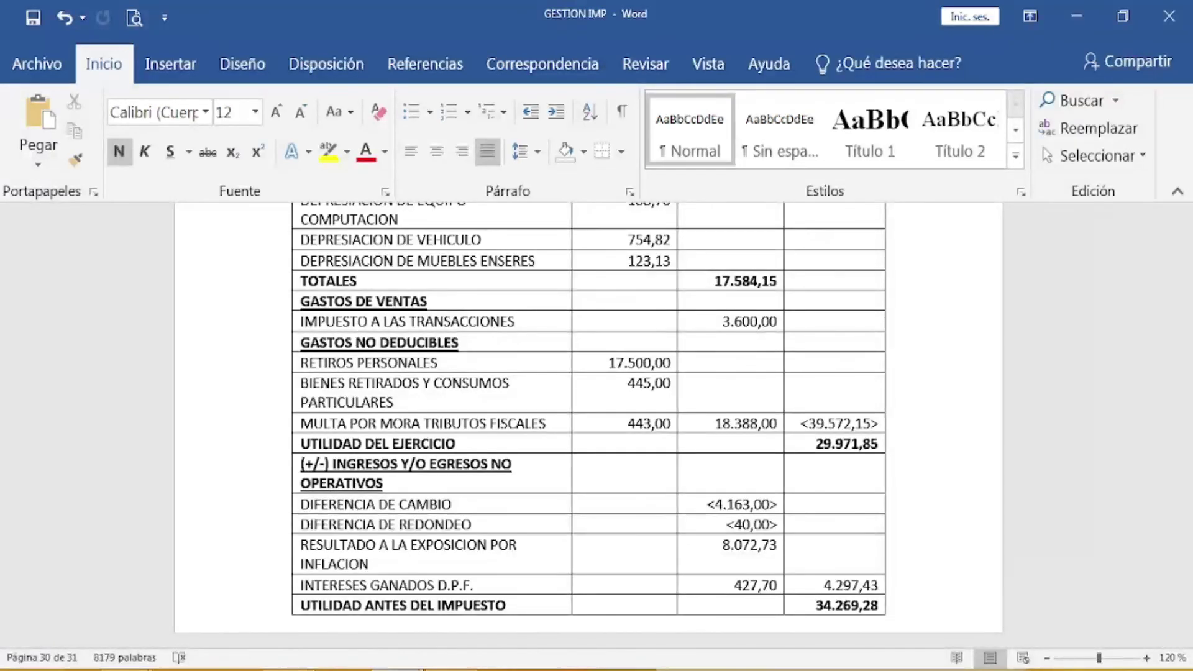
pyautogui.moveTo(398, 669)
pyautogui.moveTo(289, 669)
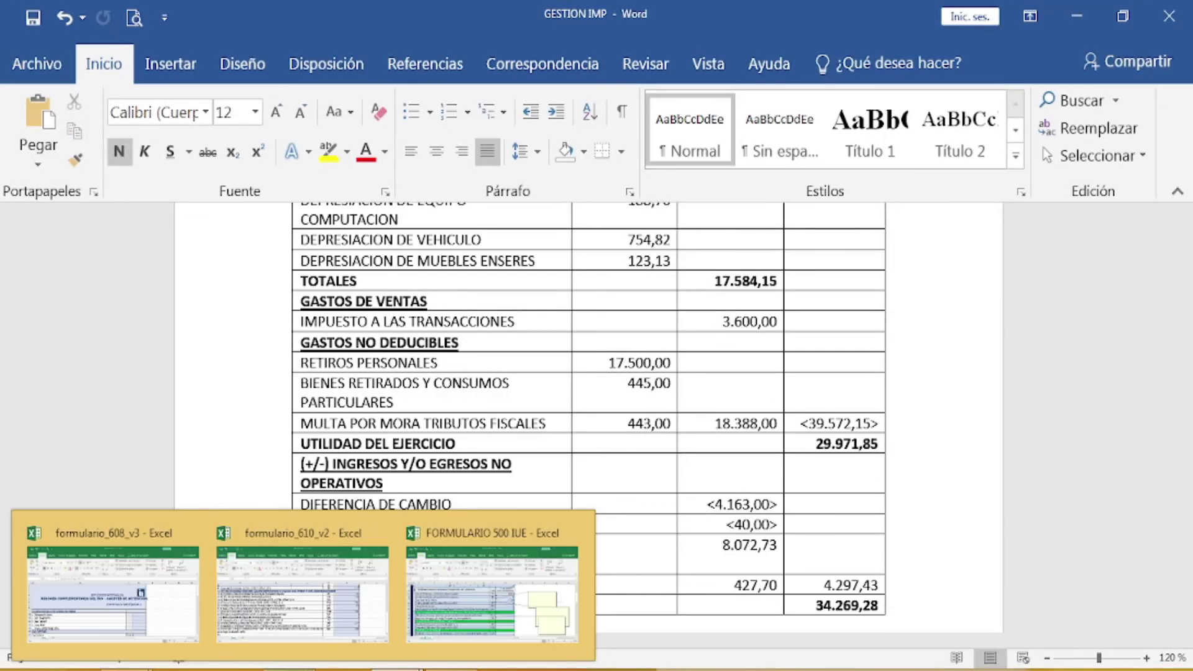
pyautogui.click(498, 580)
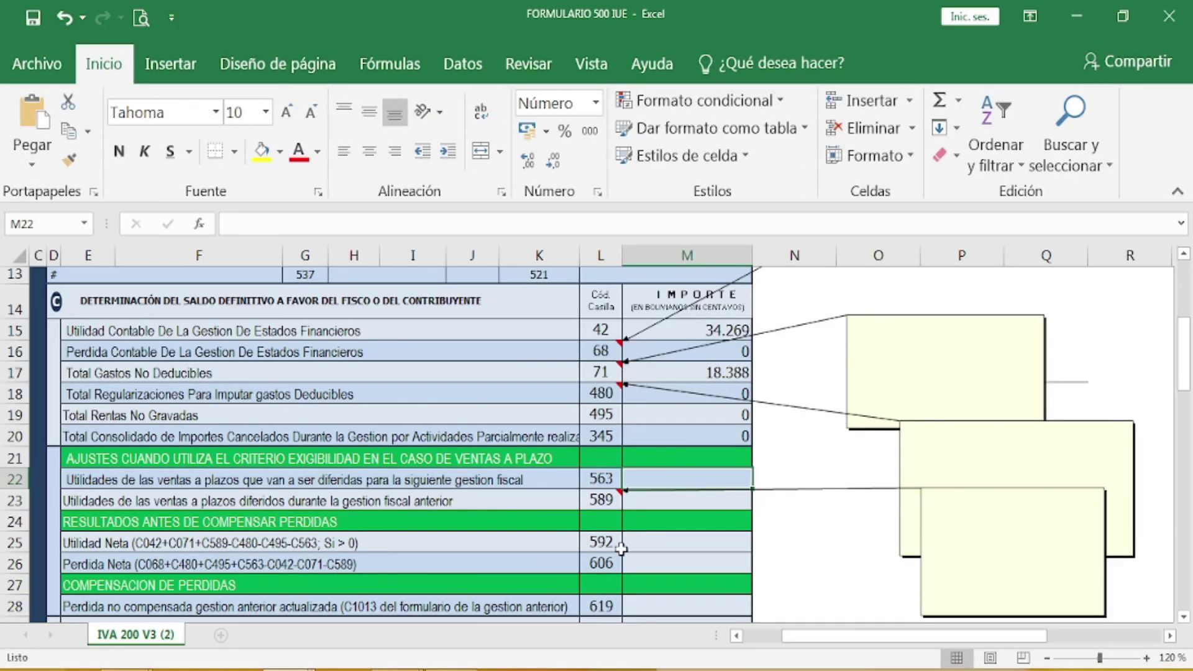
# Step: Enter 0 for both installment-sale profit boxes, 563 and 589 (M22 and M23)
pyautogui.write('0')
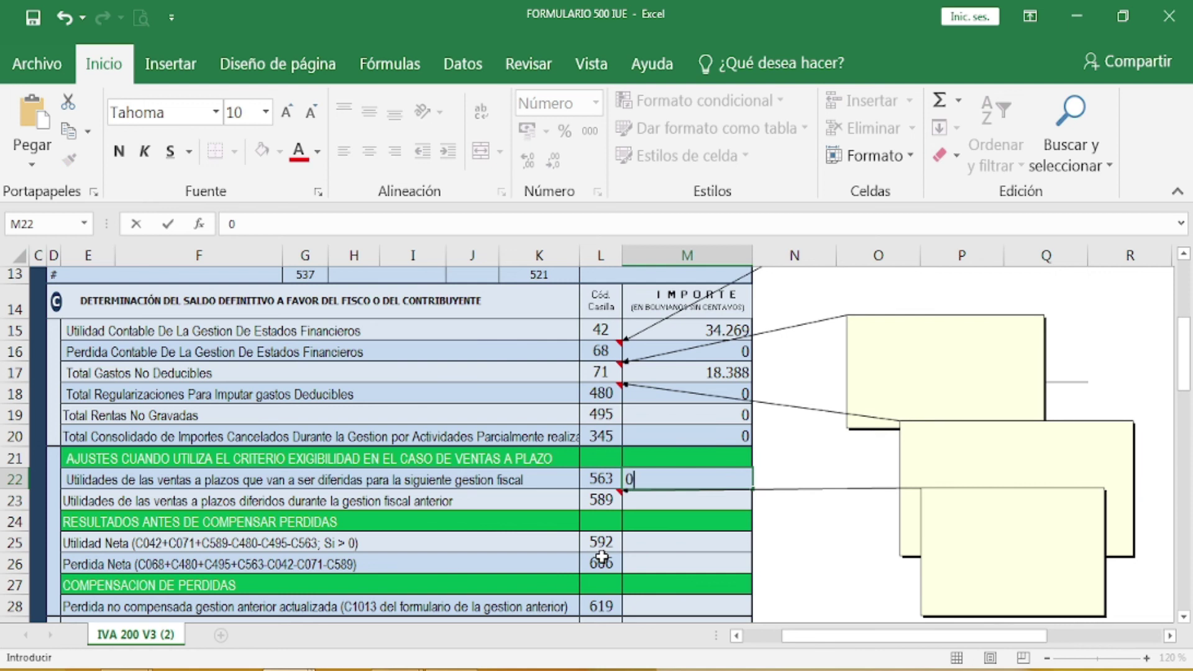
pyautogui.press('Return')
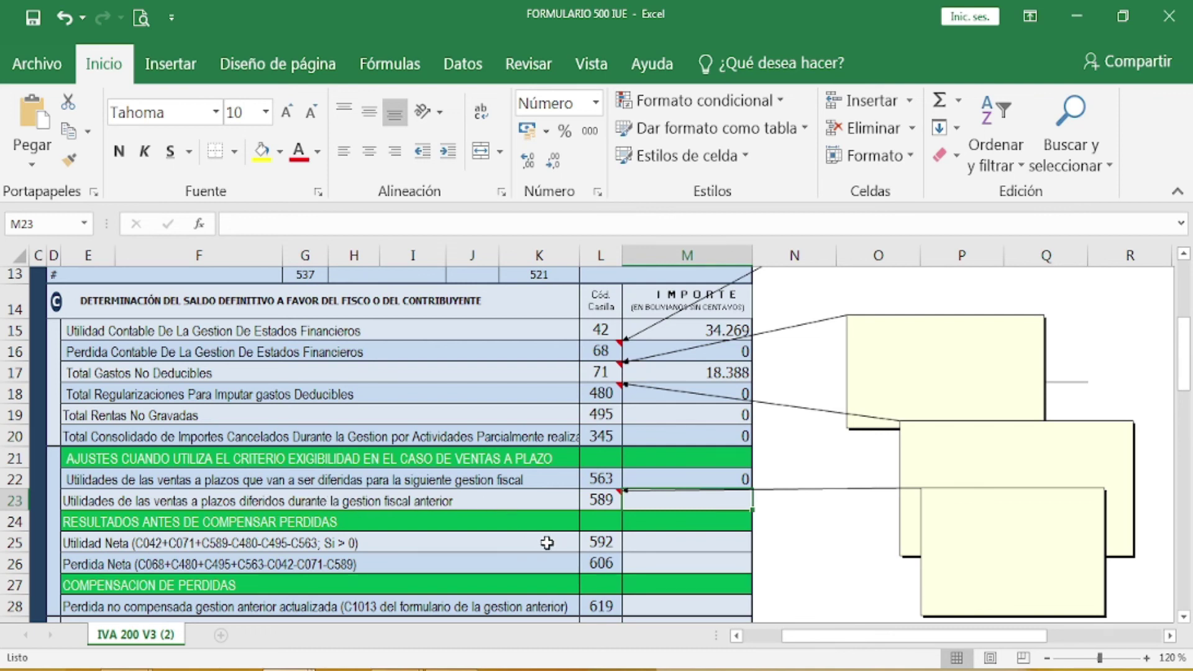
pyautogui.write('0')
pyautogui.press('Return')
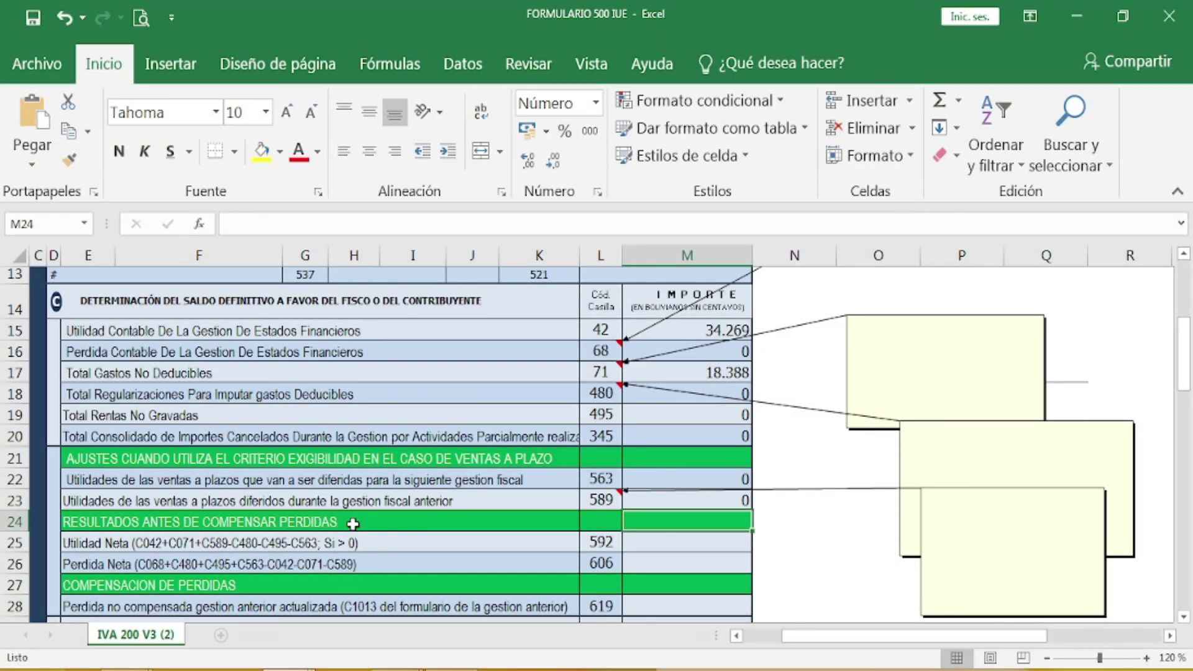
pyautogui.click(661, 544)
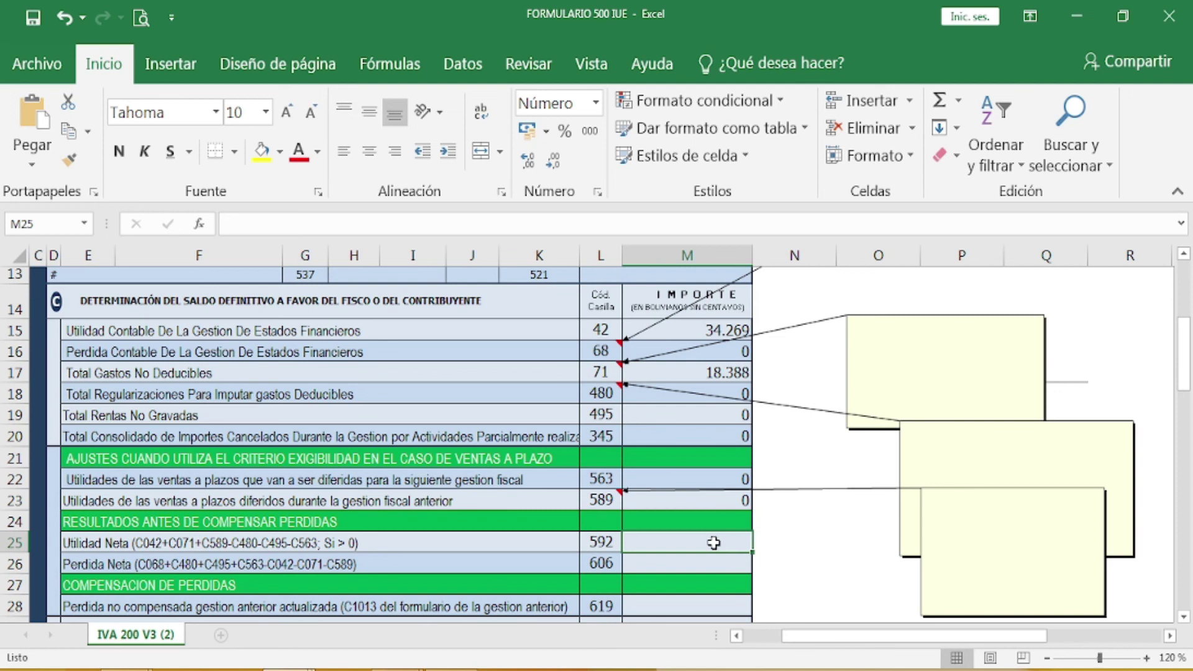
# Step: Enter 52.657 as net profit in box 592 and 0 as net loss in box 606
pyautogui.write('5')
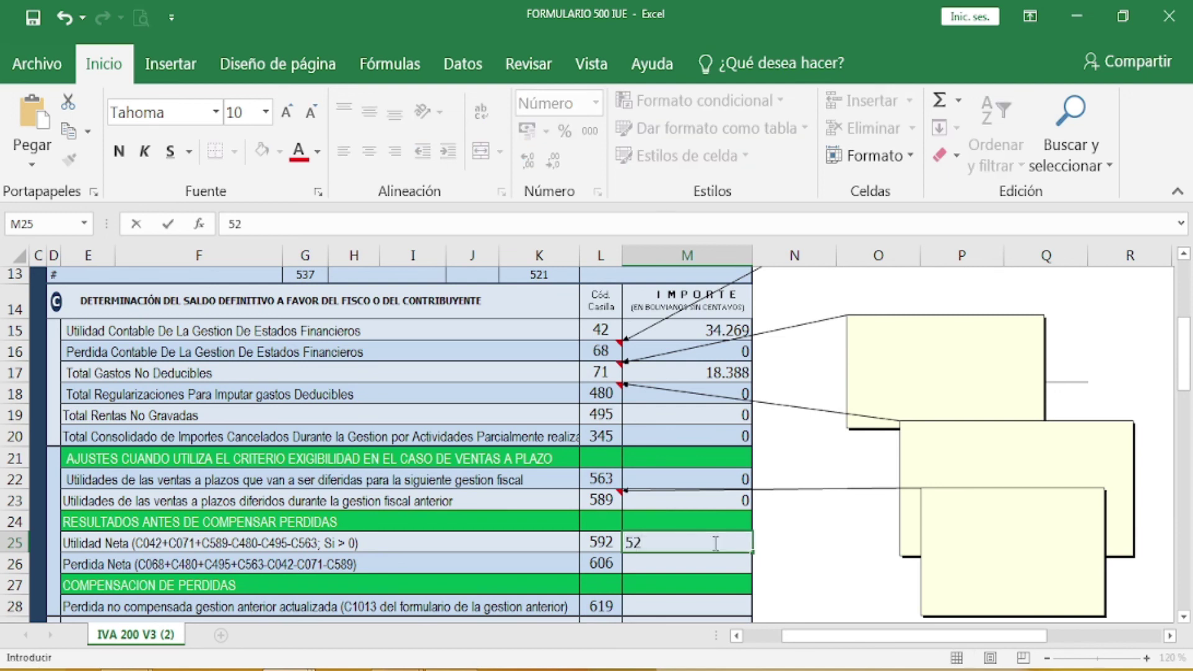
pyautogui.write('2.657')
pyautogui.press('Return')
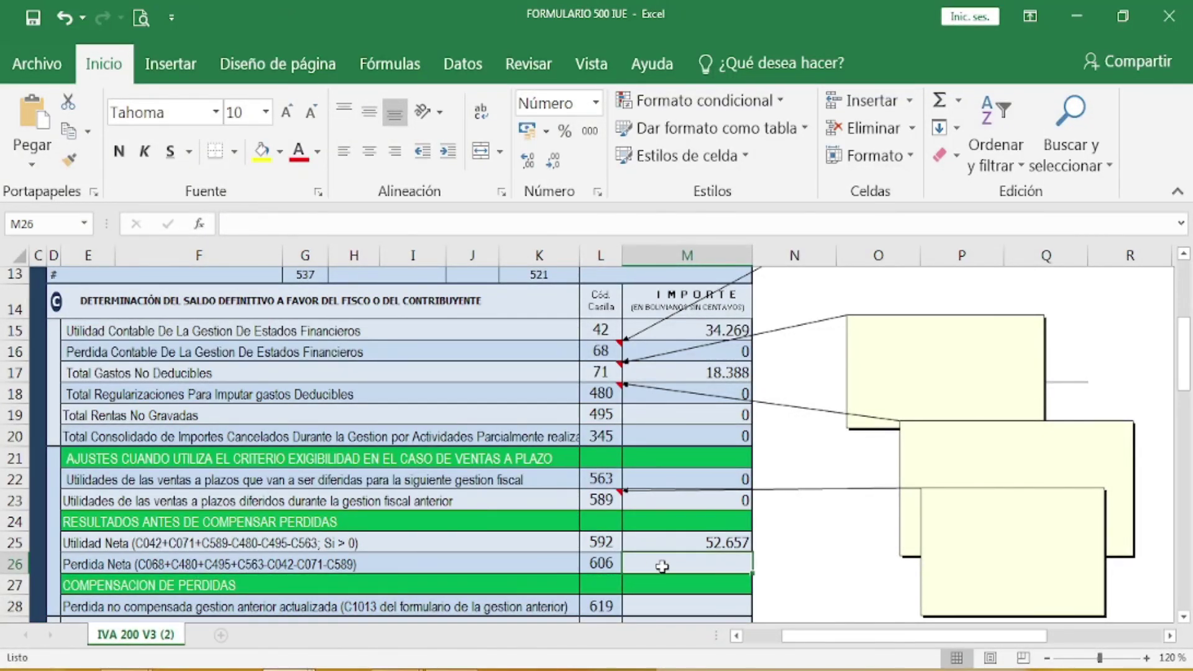
pyautogui.write('0')
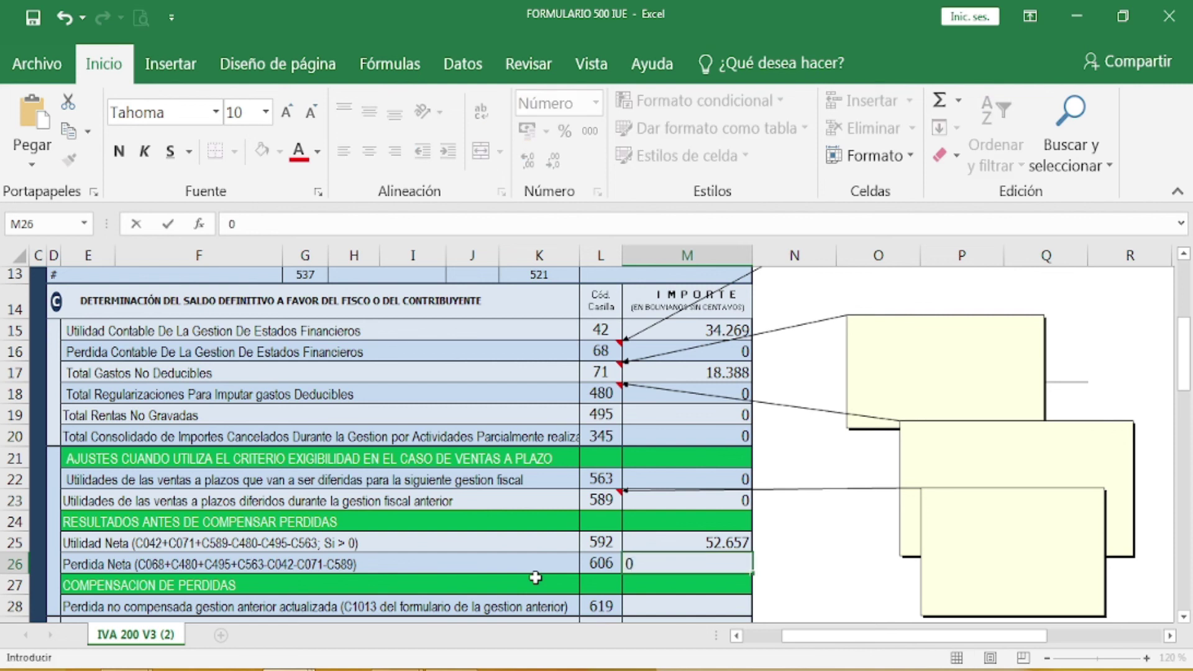
pyautogui.press('Return')
# Step: Enter 0 for the uncompensated losses in boxes 619 and 1013 (M28 and M29)
pyautogui.scroll(-2, 482, 516)
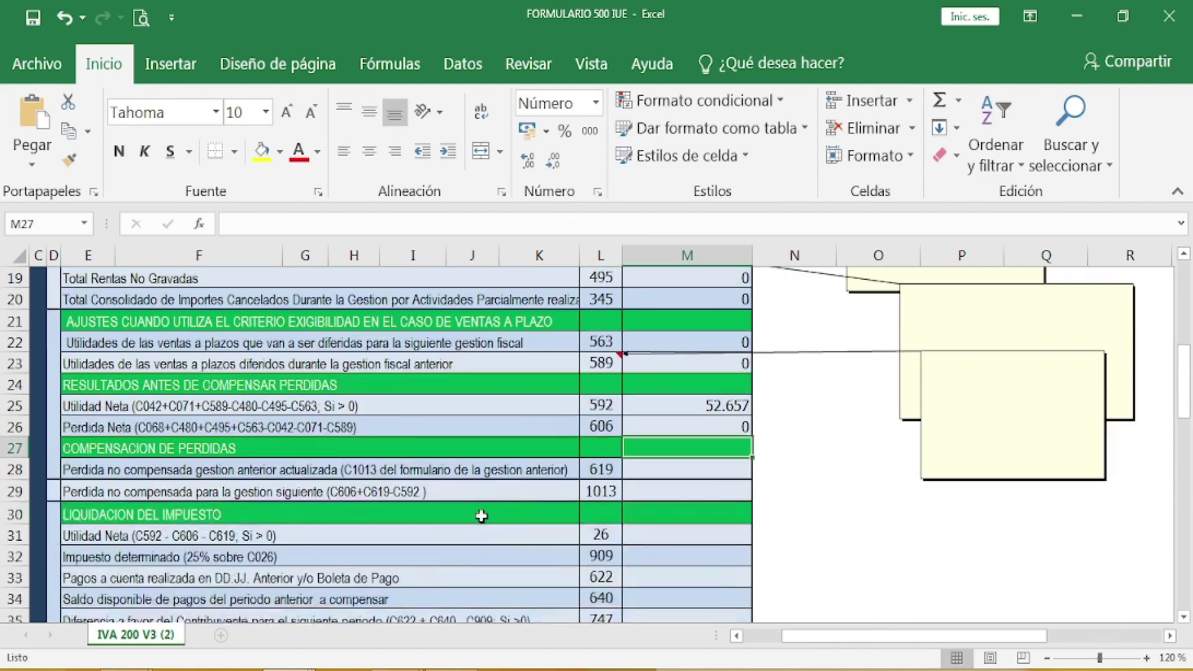
pyautogui.scroll(-1, 482, 516)
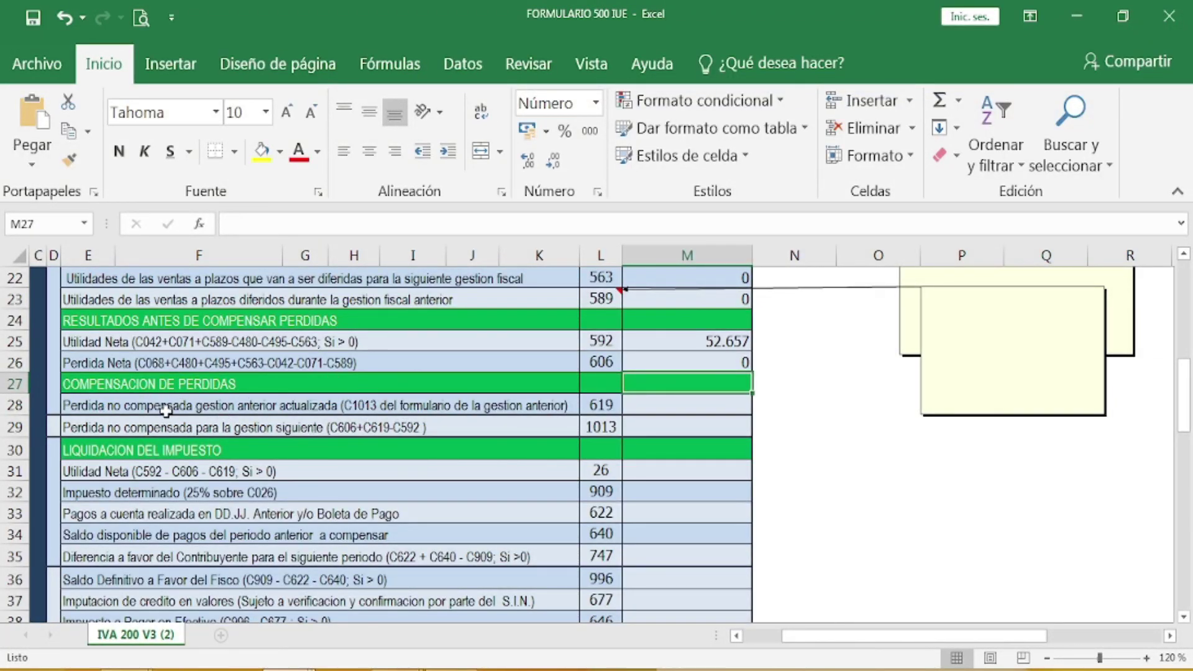
pyautogui.click(696, 400)
pyautogui.write('0')
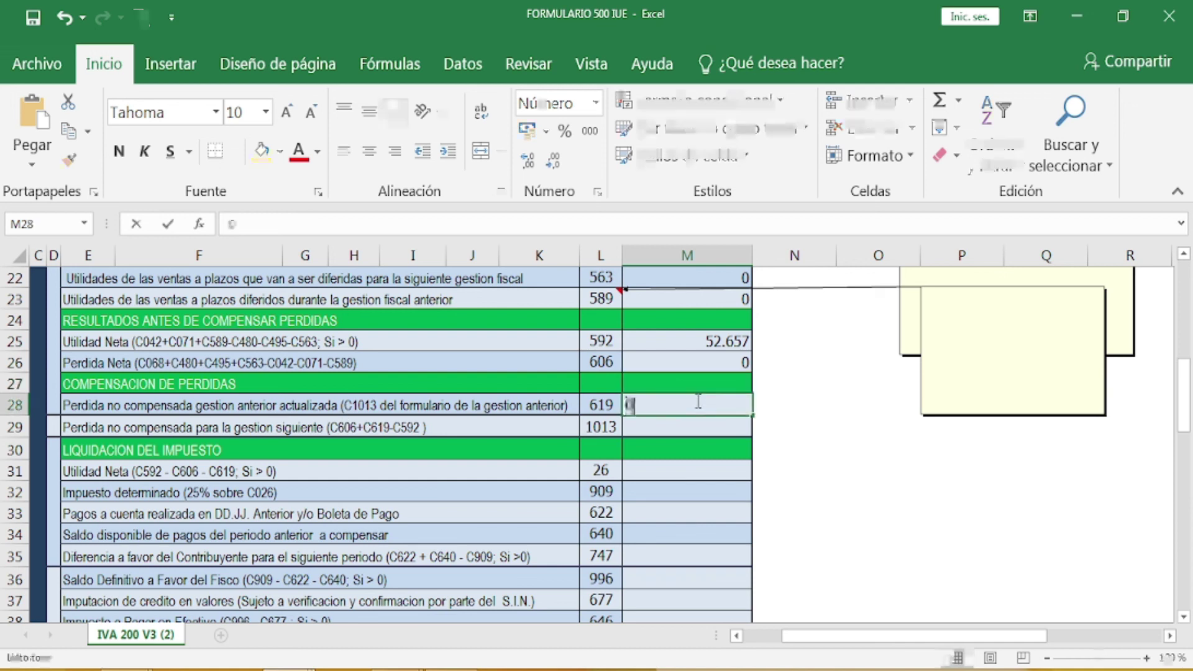
pyautogui.press('Return')
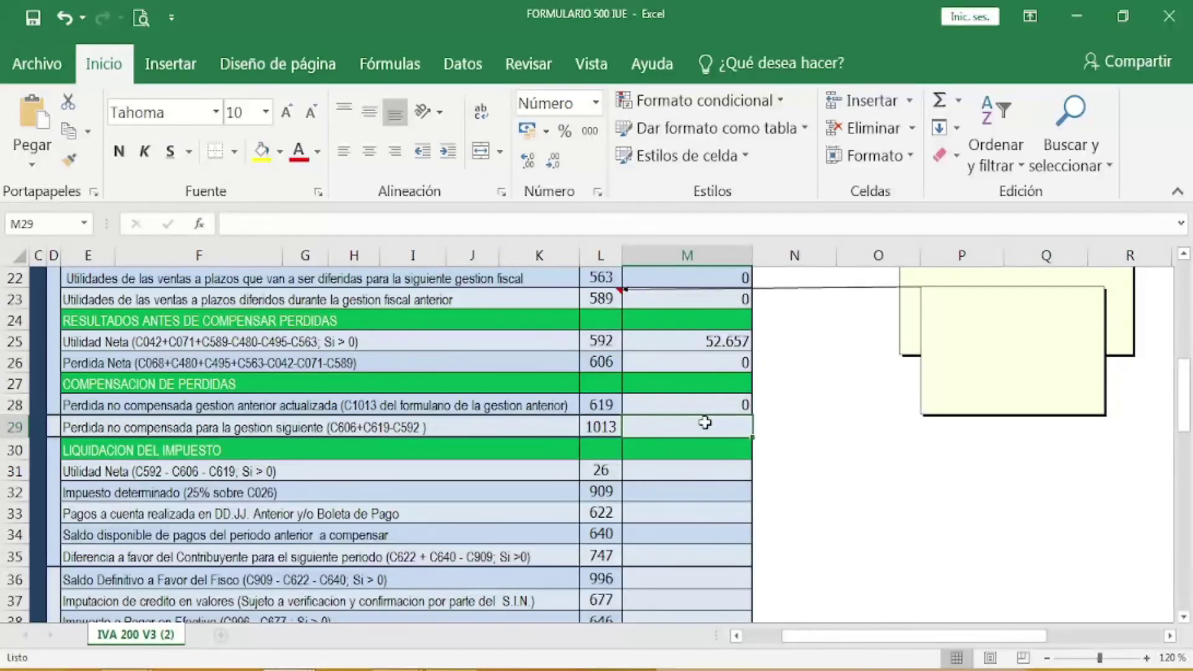
pyautogui.write('0')
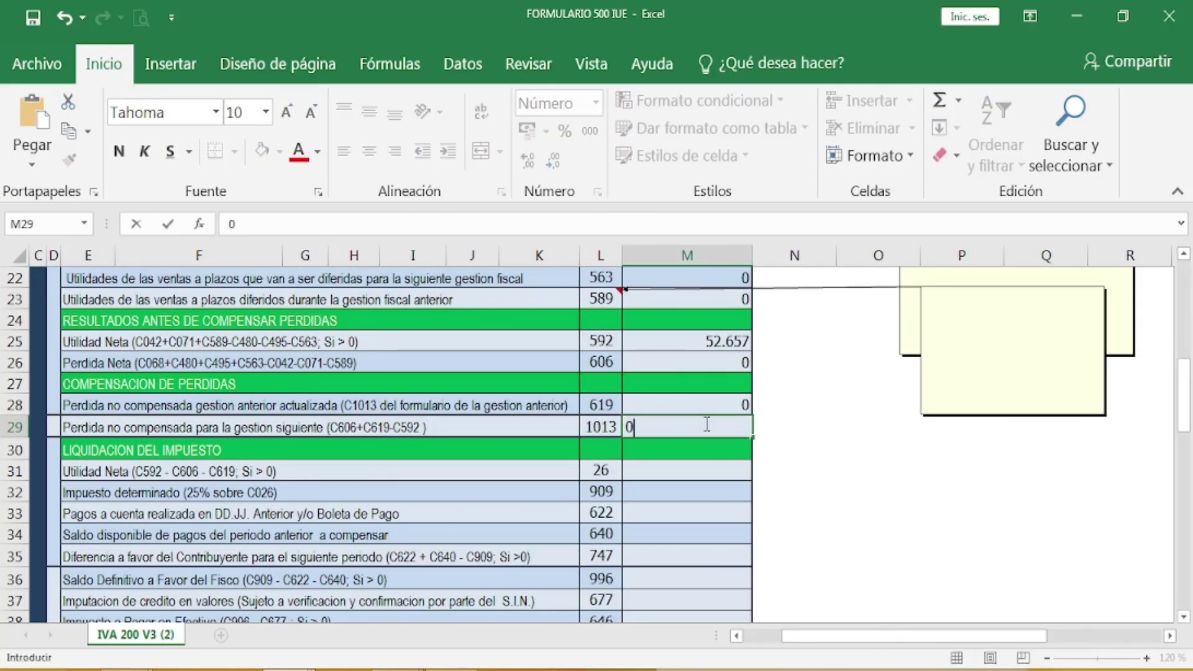
pyautogui.press('Return')
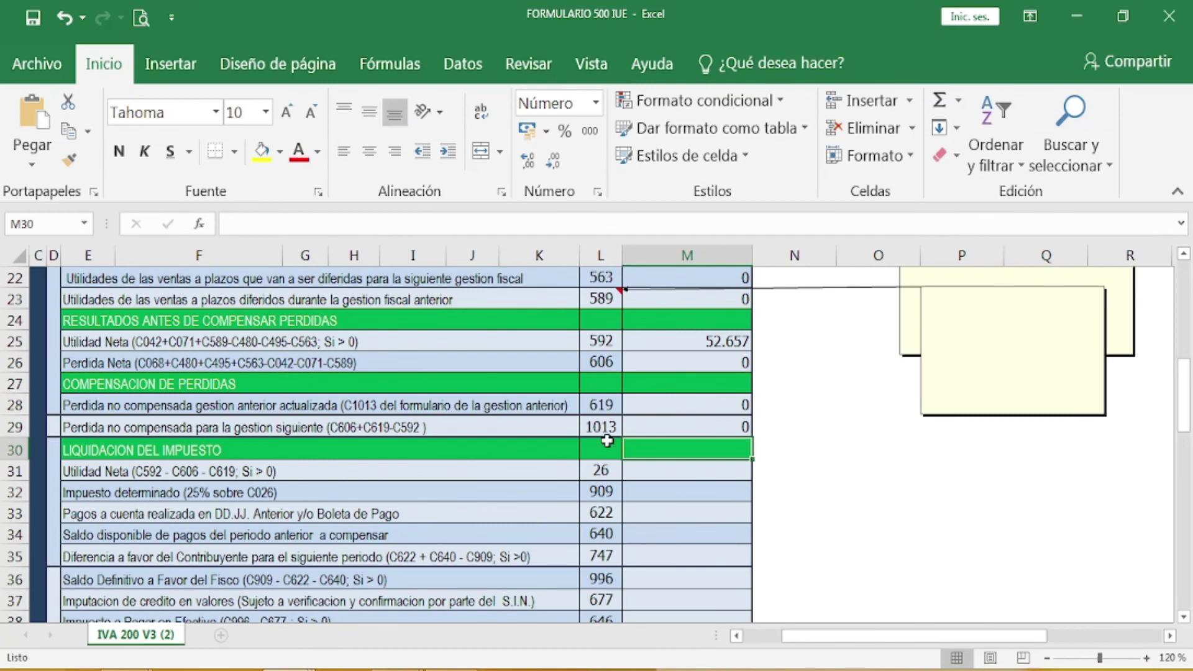
# Step: Enter 52.657 as the tax settlement's net profit in box 26 (M31)
pyautogui.click(717, 470)
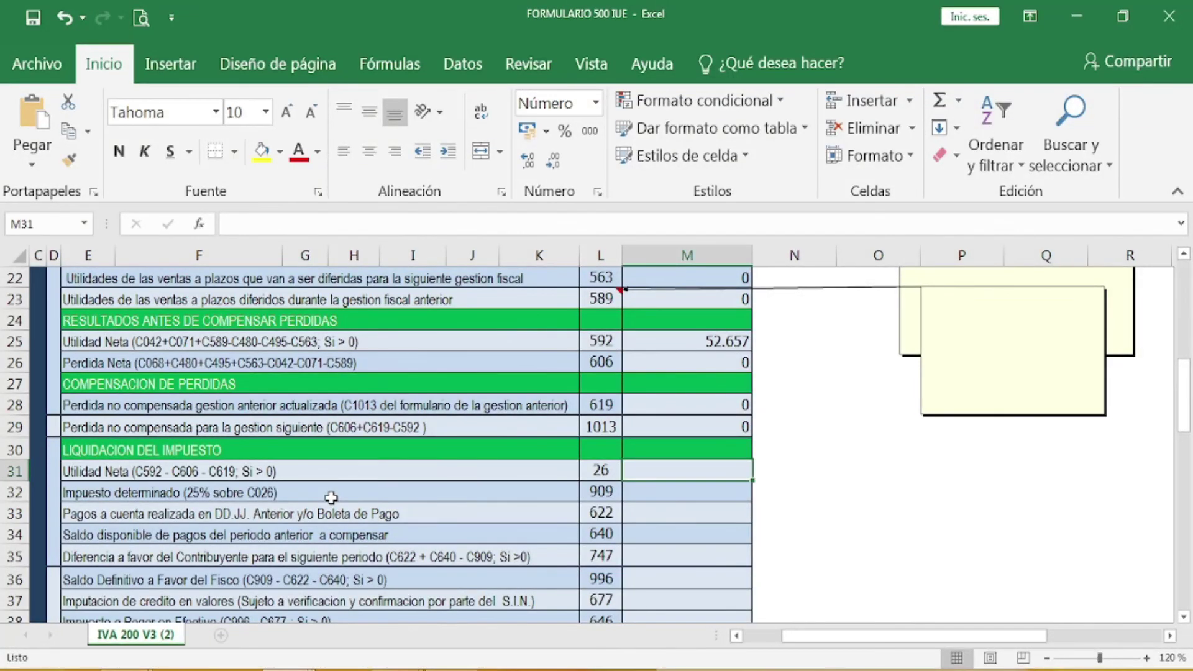
pyautogui.write('52')
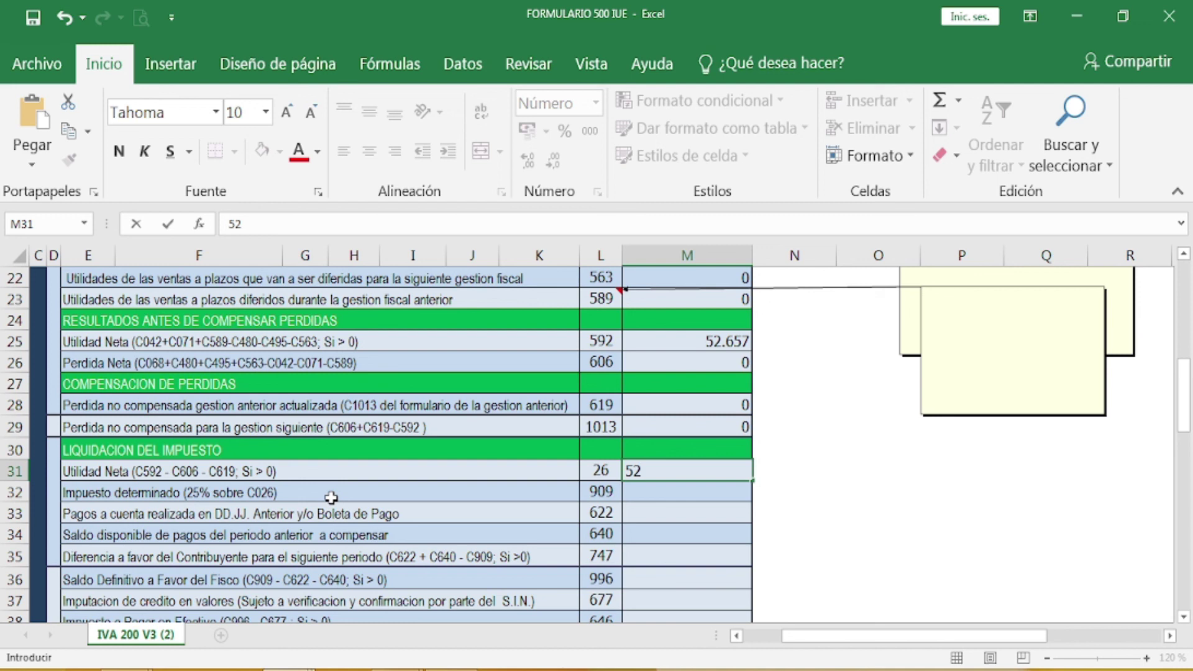
pyautogui.write('.657')
pyautogui.press('Return')
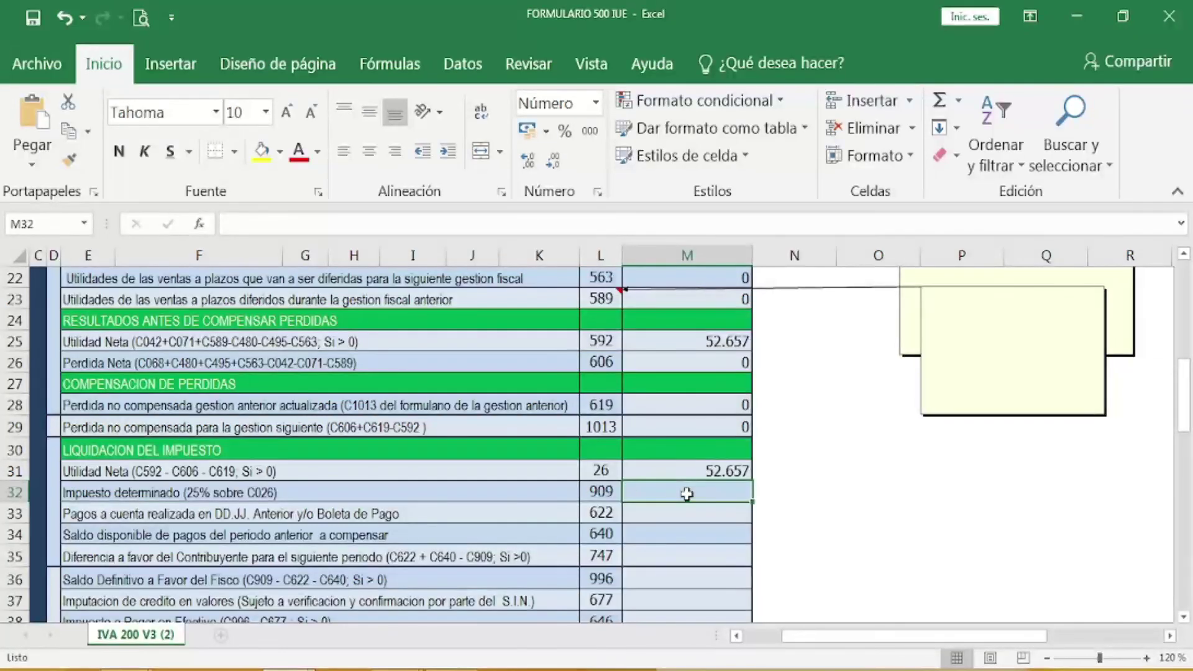
# Step: Compute box 909 tax as =M31*25% (13.164) and enter 0 for payments in box 622
pyautogui.write('=')
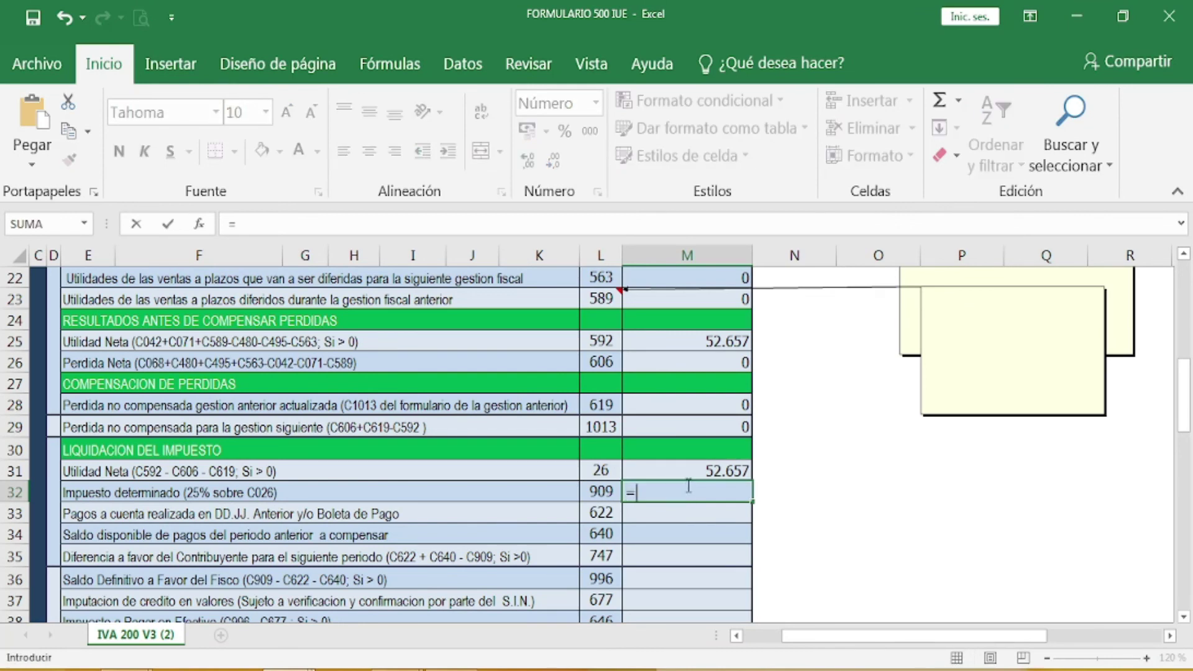
pyautogui.click(687, 470)
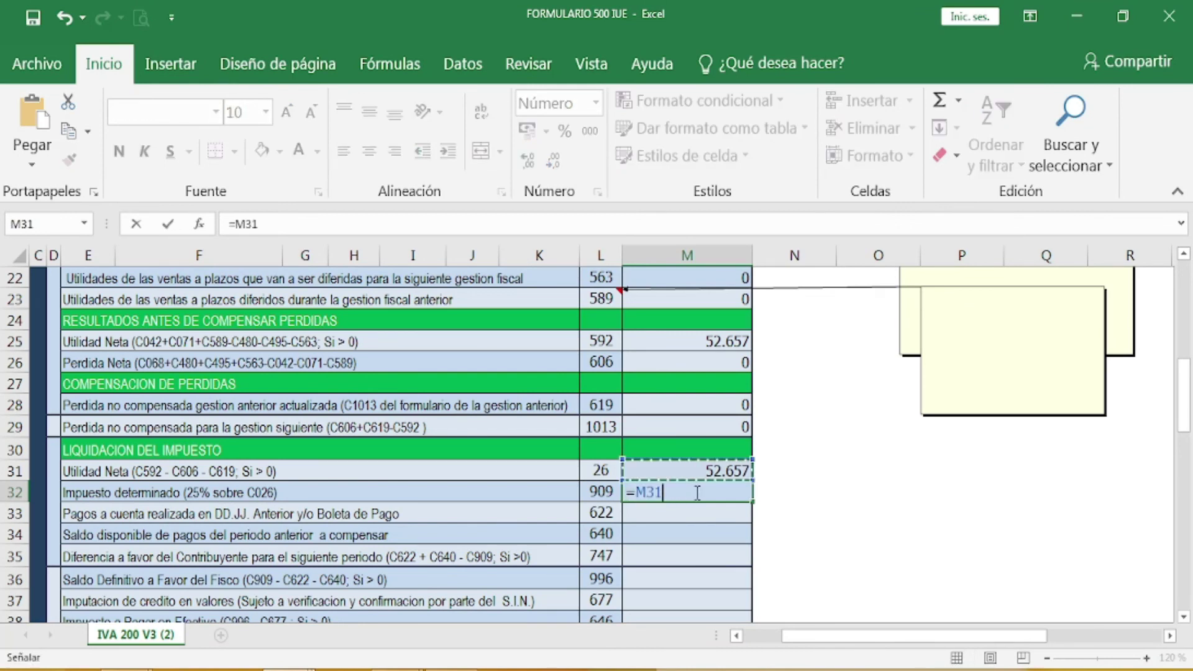
pyautogui.write('*')
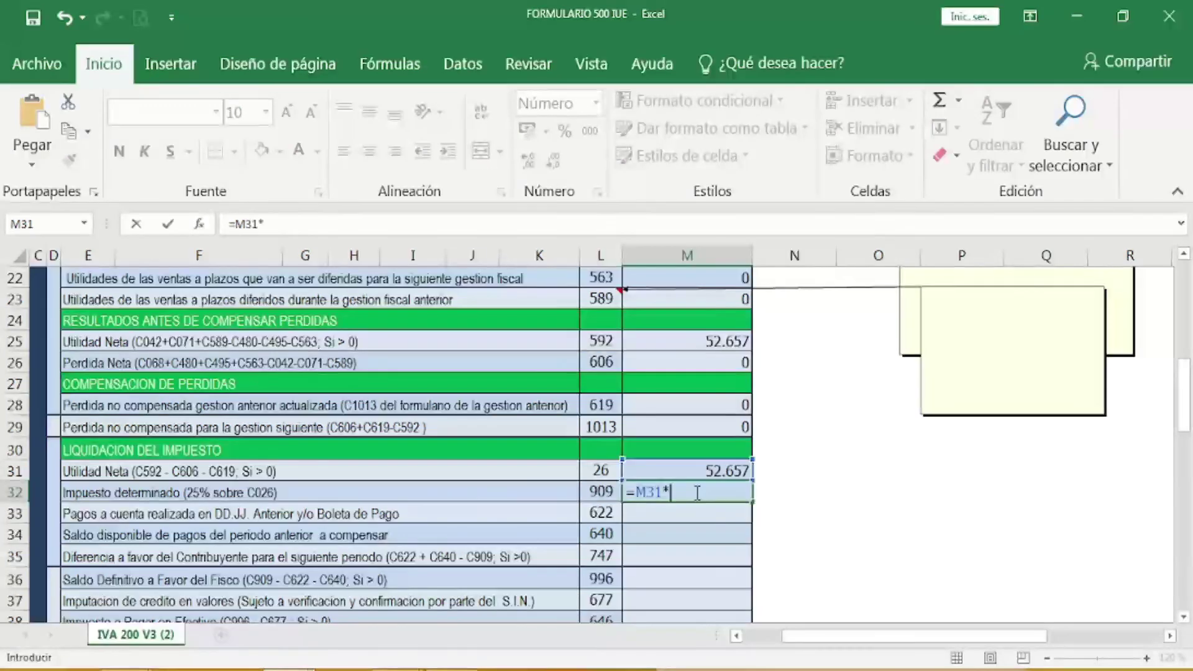
pyautogui.write('25%')
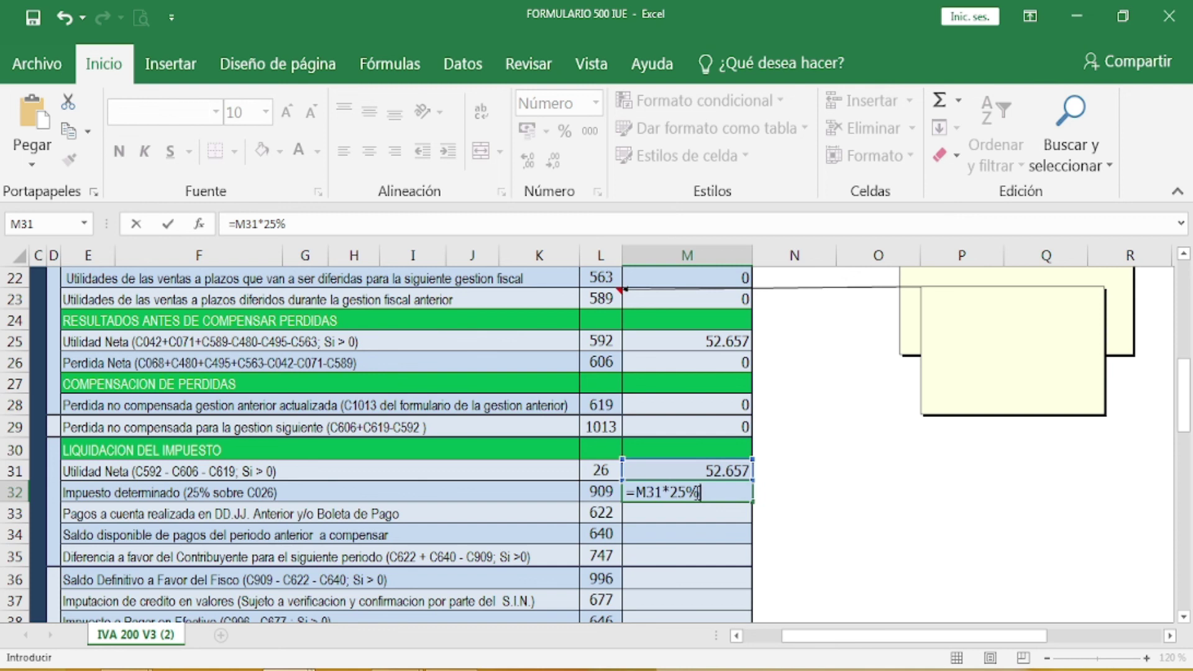
pyautogui.press('Return')
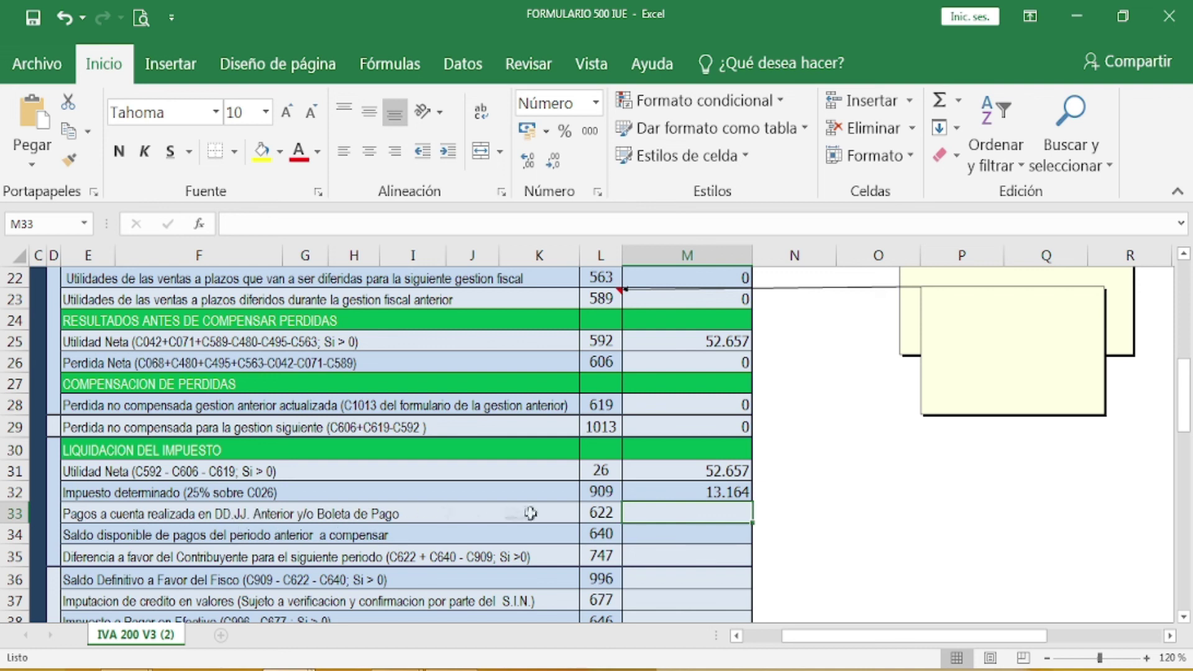
pyautogui.write('0')
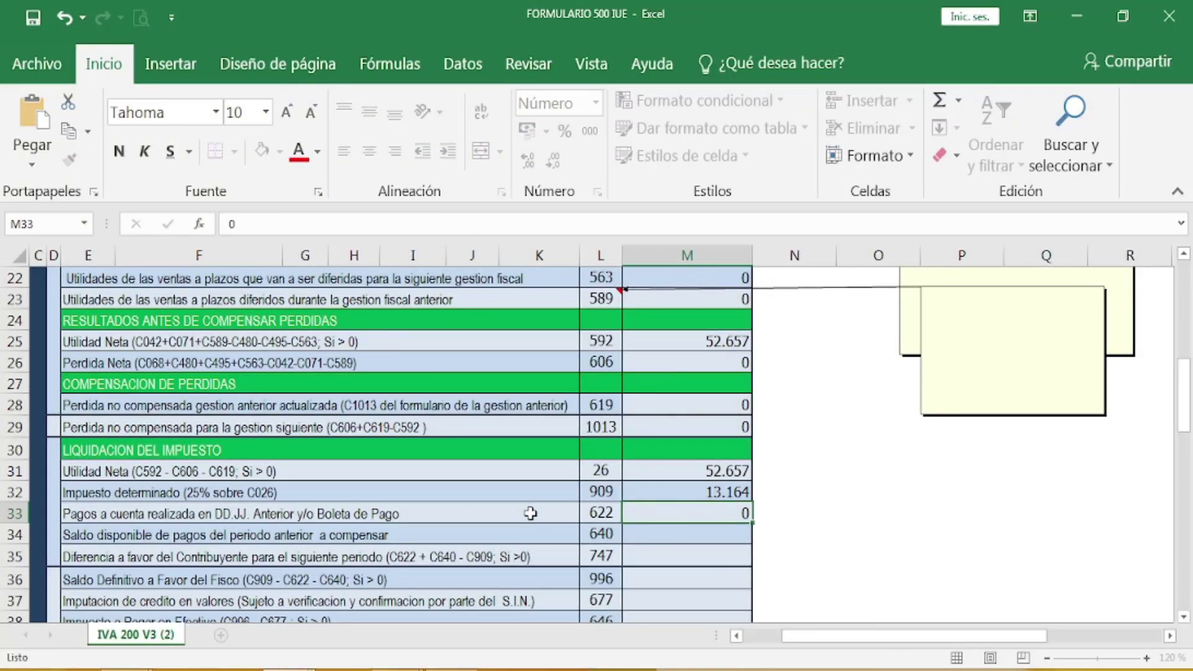
pyautogui.press('Return')
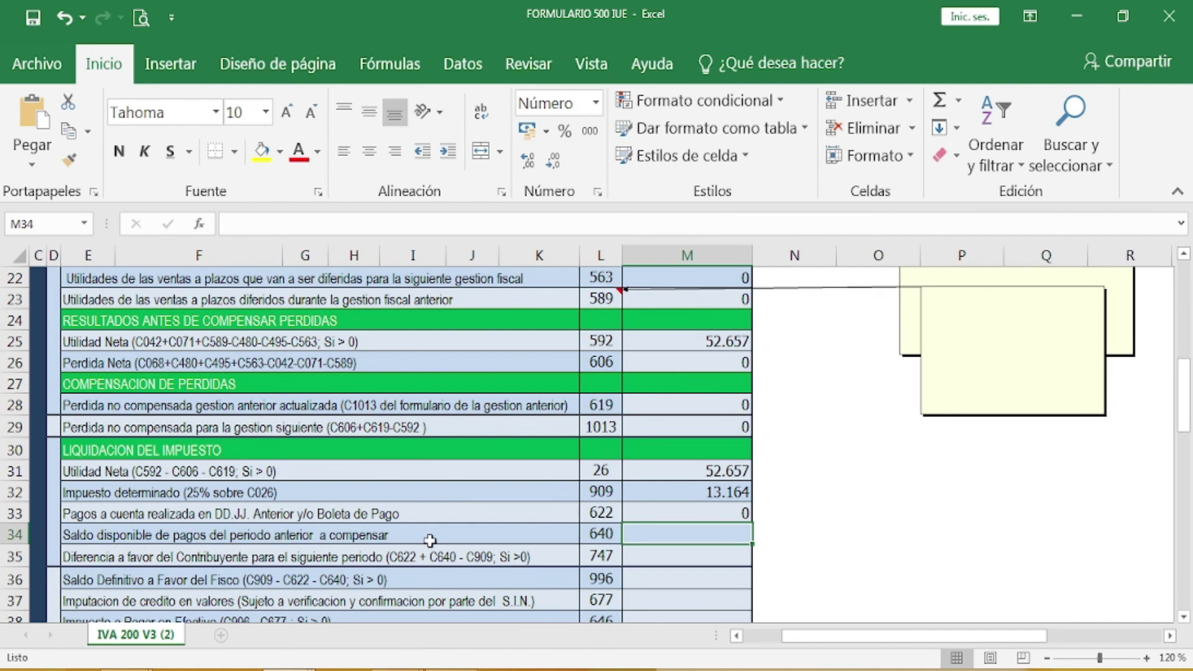
# Step: Enter 0 in boxes 640 and 747, and 13.154 as the final balance in box 996
pyautogui.write('0')
pyautogui.press('Return')
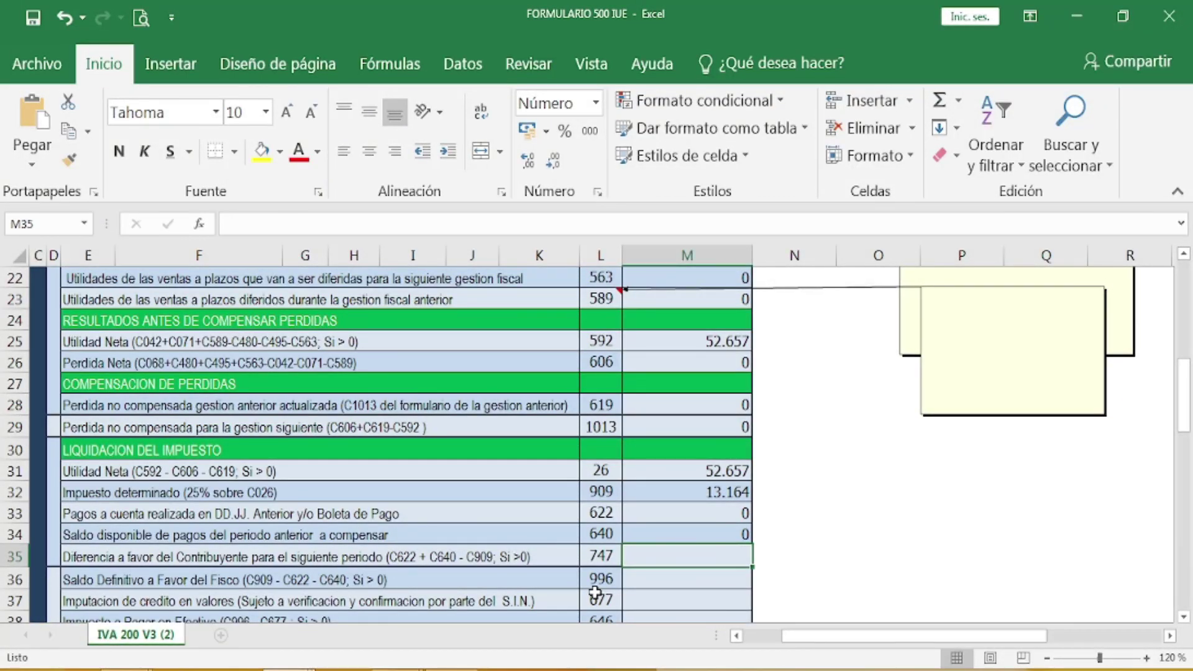
pyautogui.write('0')
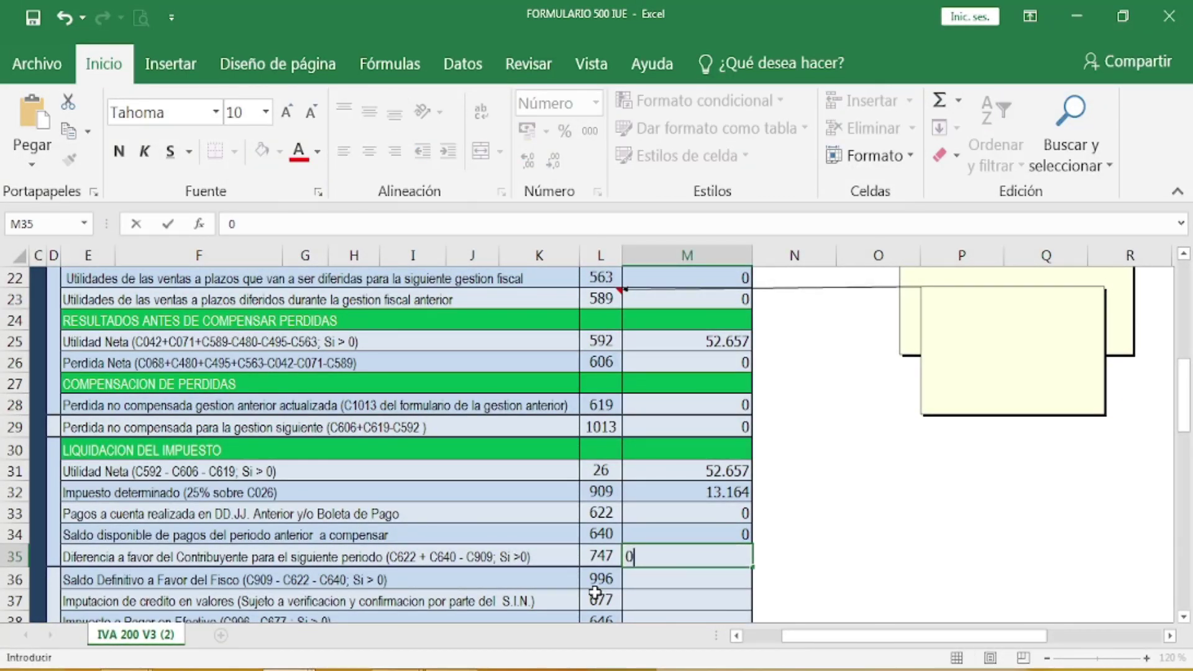
pyautogui.press('Return')
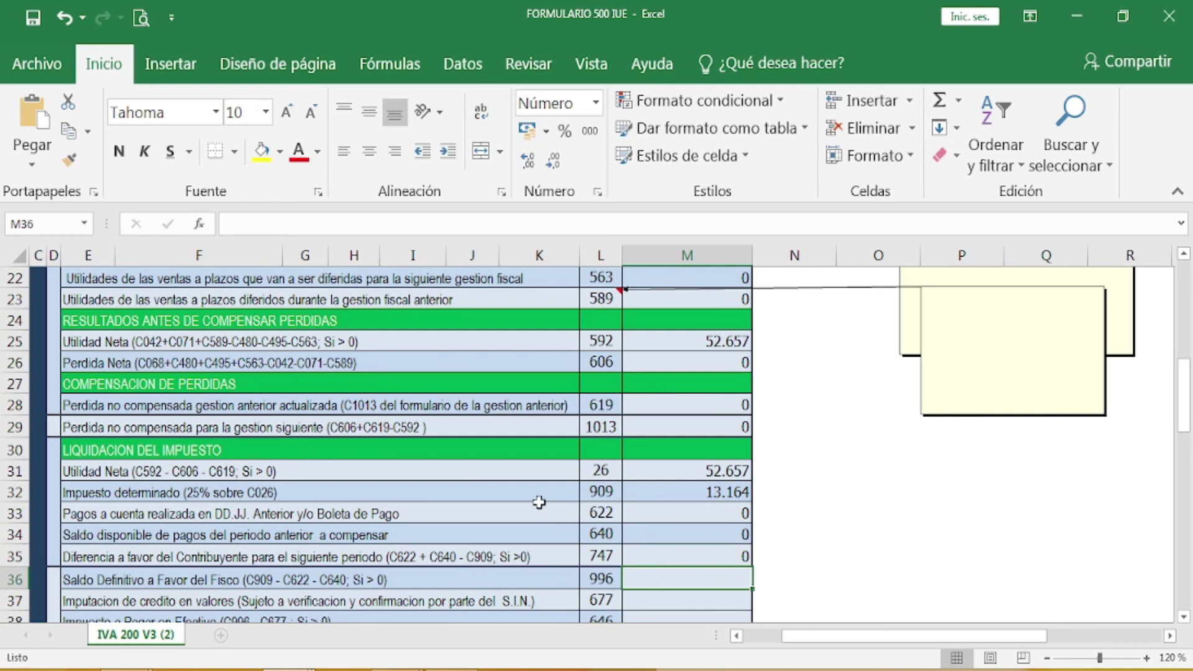
pyautogui.write('13')
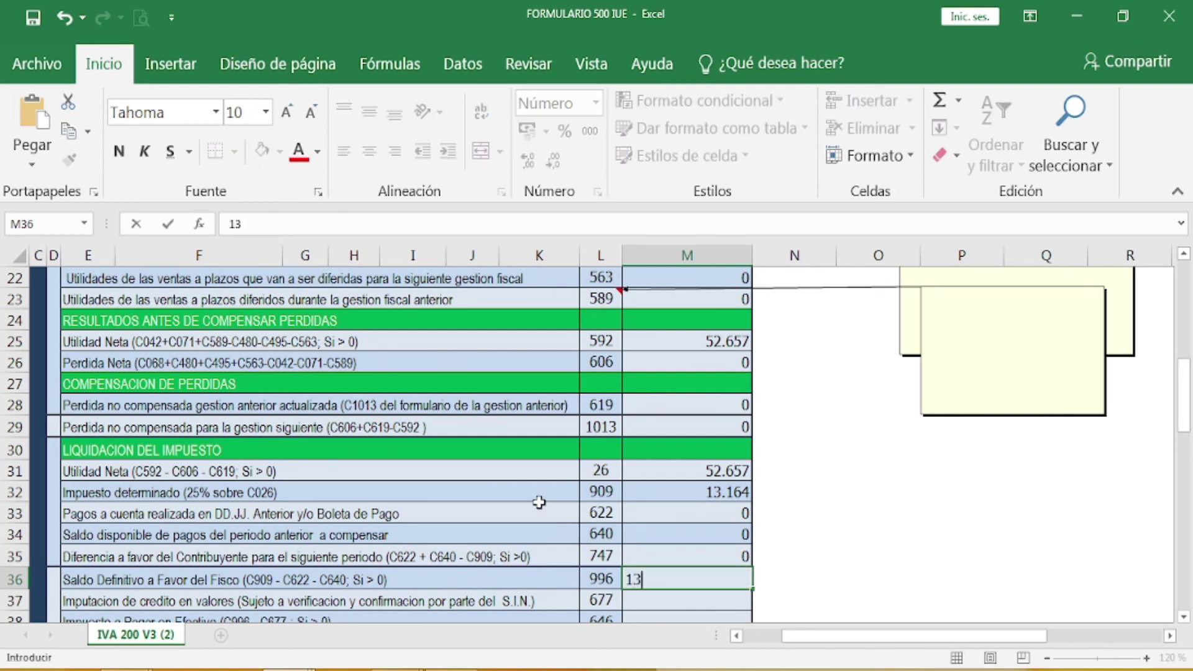
pyautogui.write('.154')
pyautogui.press('Return')
# Step: Enter 0 for credit imputation in box 677 and 13.154 as cash tax payable in box 646
pyautogui.scroll(-1, 487, 450)
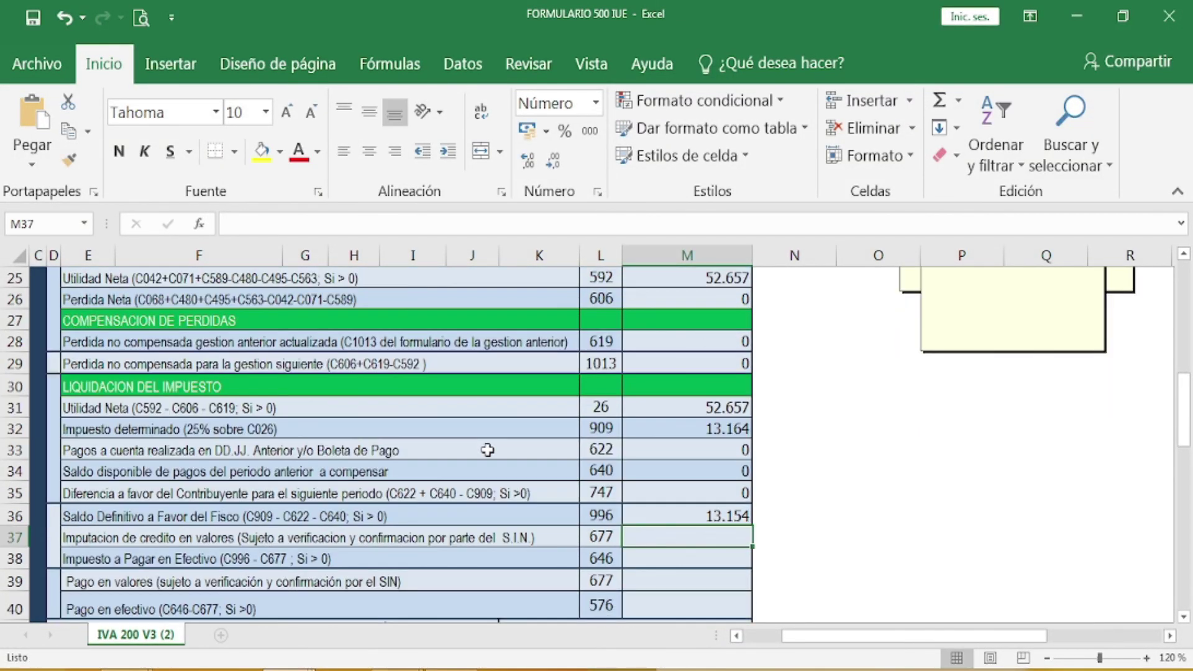
pyautogui.scroll(-1, 635, 536)
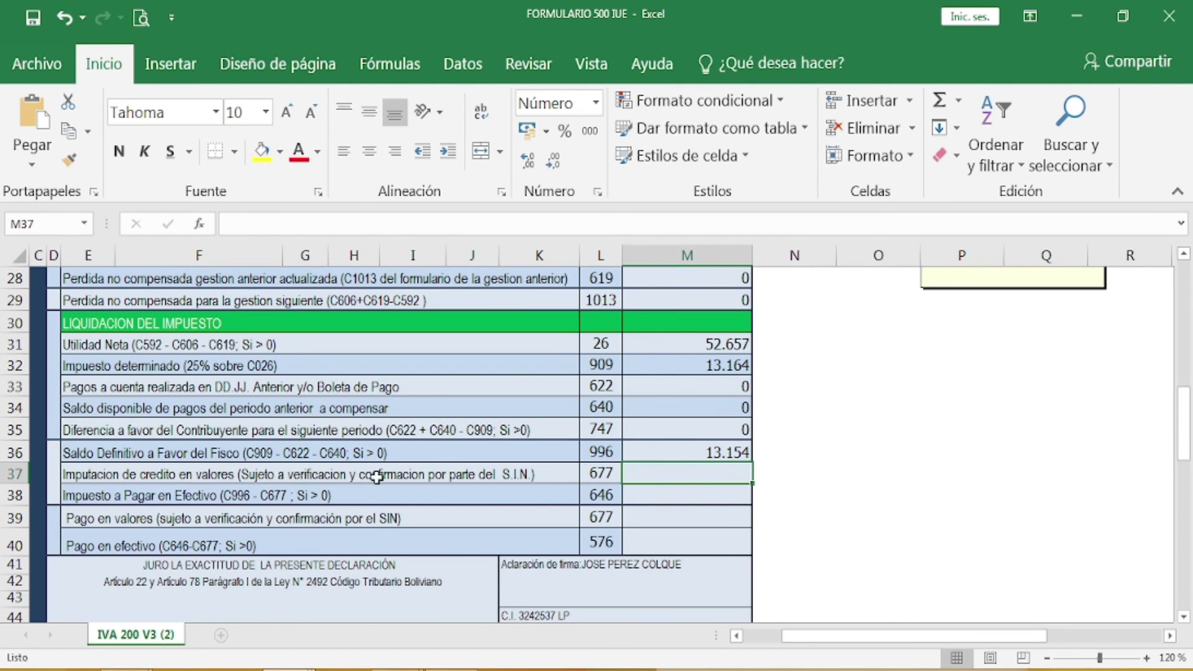
pyautogui.write('0')
pyautogui.press('Return')
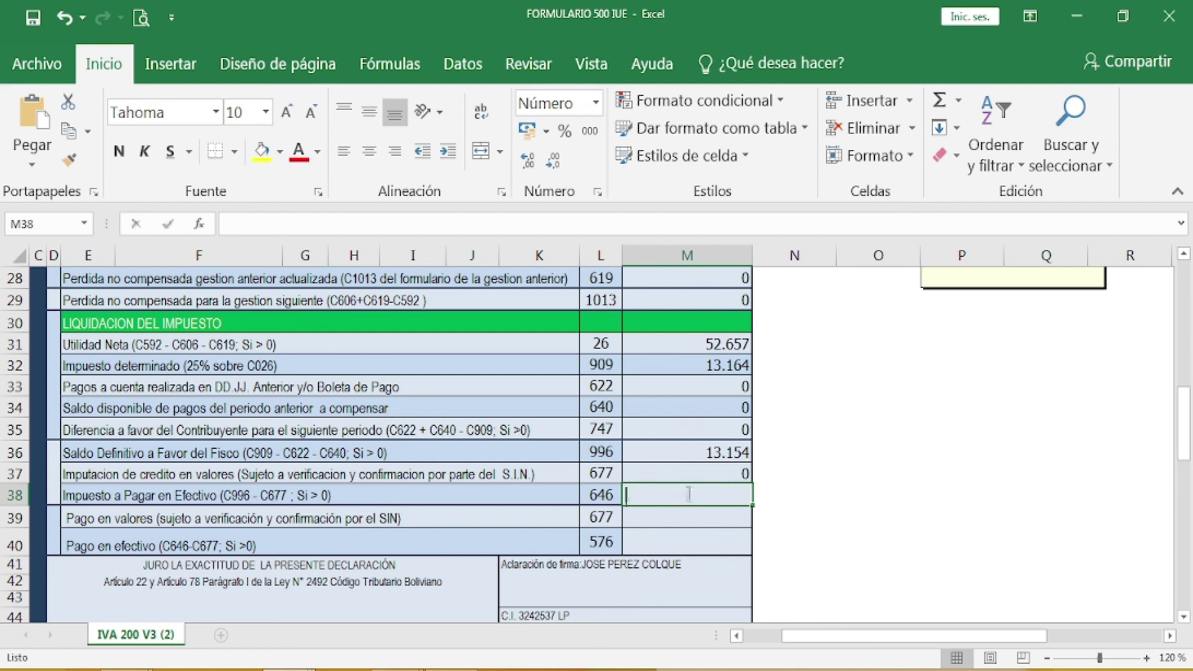
pyautogui.write('13.154')
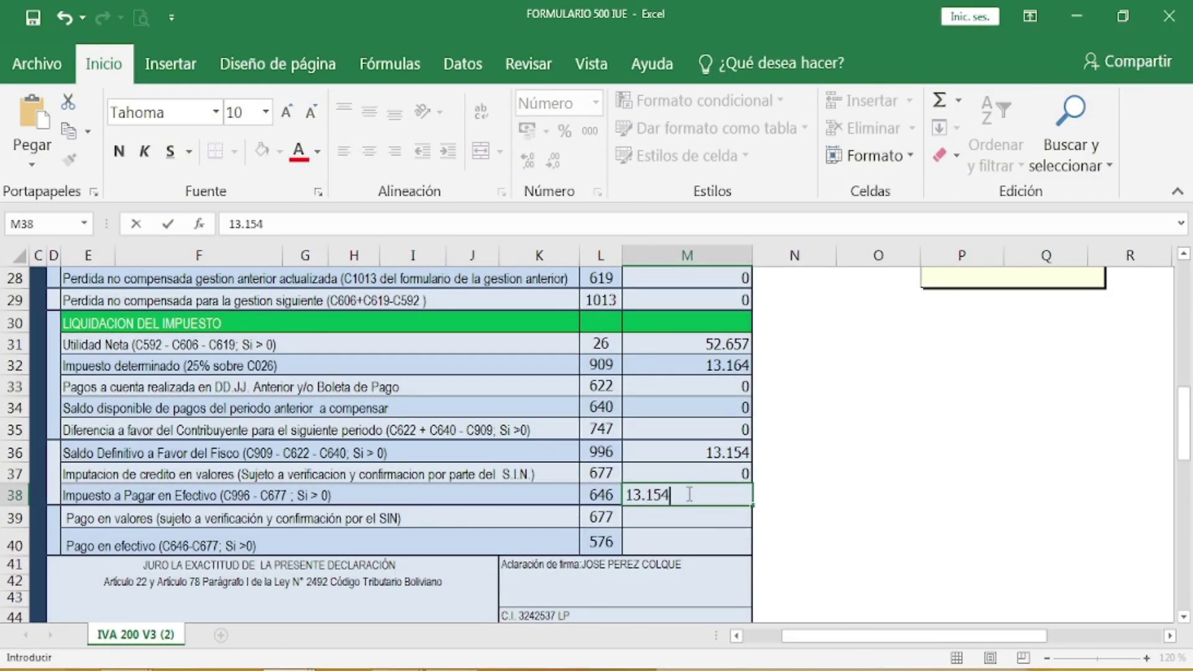
pyautogui.press('Return')
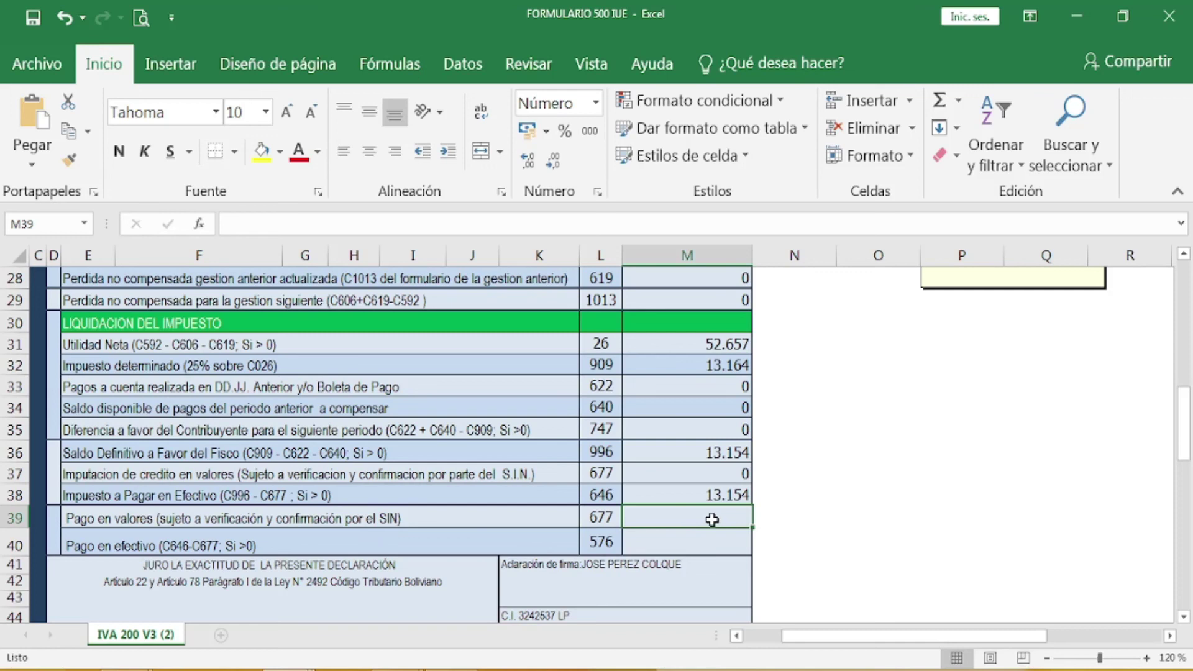
pyautogui.write('0')
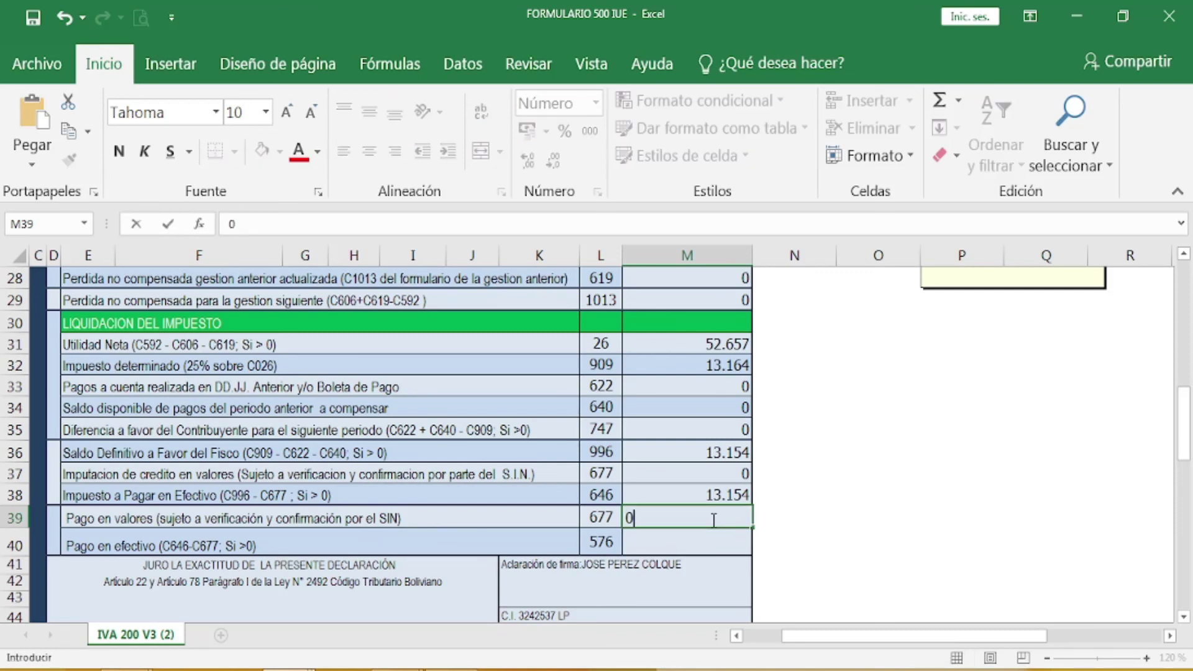
# Step: Commit 0 in M39 and correct the final balance in M36 to 13.164
pyautogui.click(738, 453)
pyautogui.press('F2')
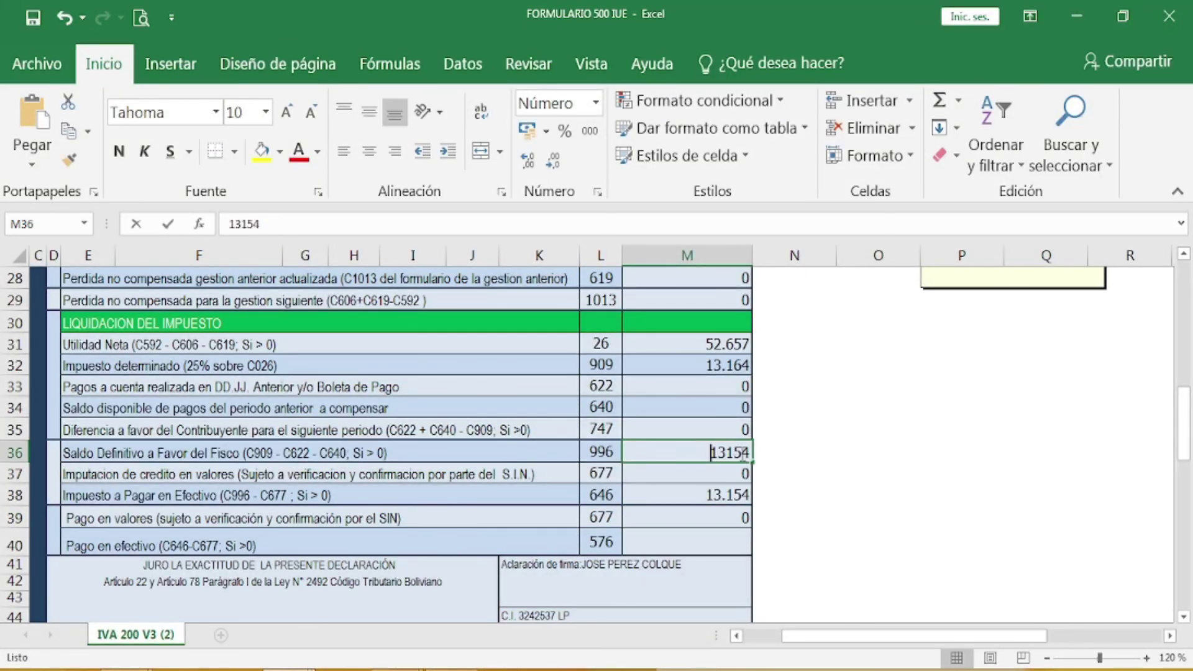
pyautogui.press('BackSpace')
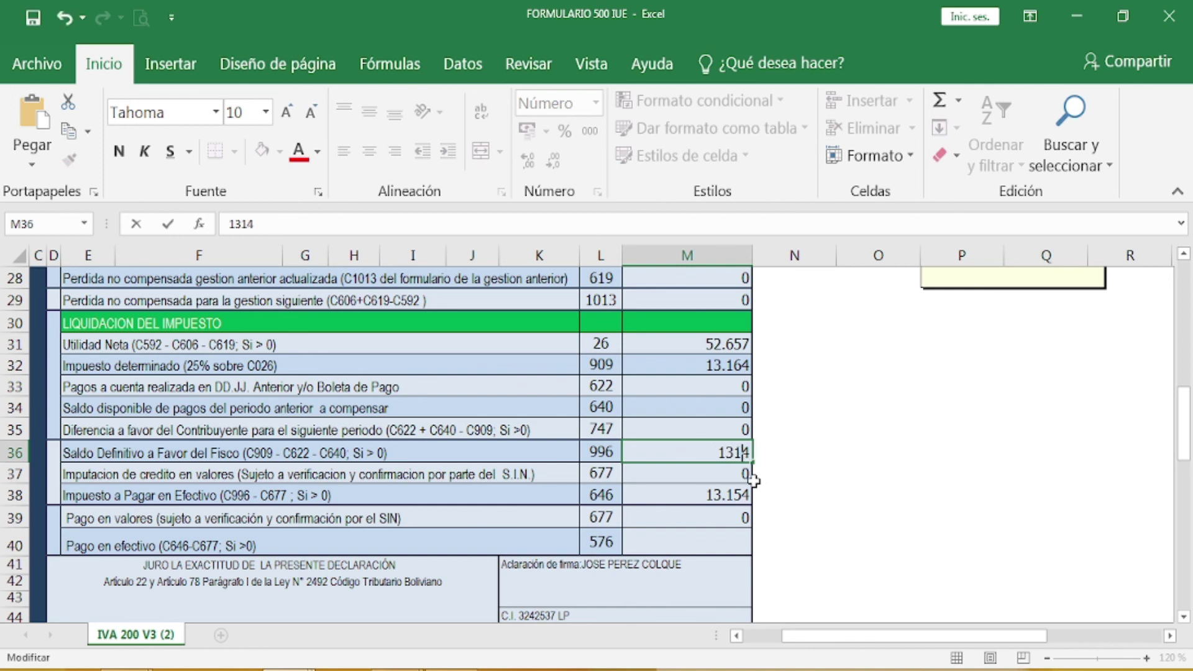
pyautogui.write('6')
pyautogui.click(736, 495)
# Step: Correct cash tax payable in M38 to 13.164 and enter 13.164 as the cash payment in M40
pyautogui.doubleClick(737, 495)
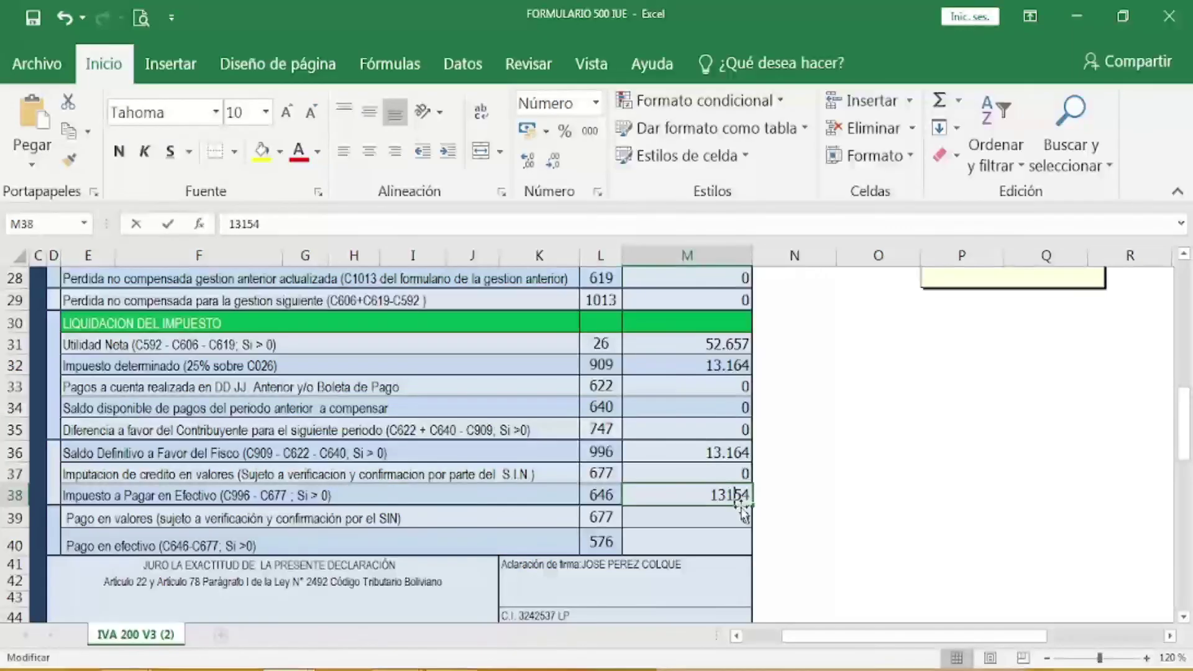
pyautogui.press('Delete')
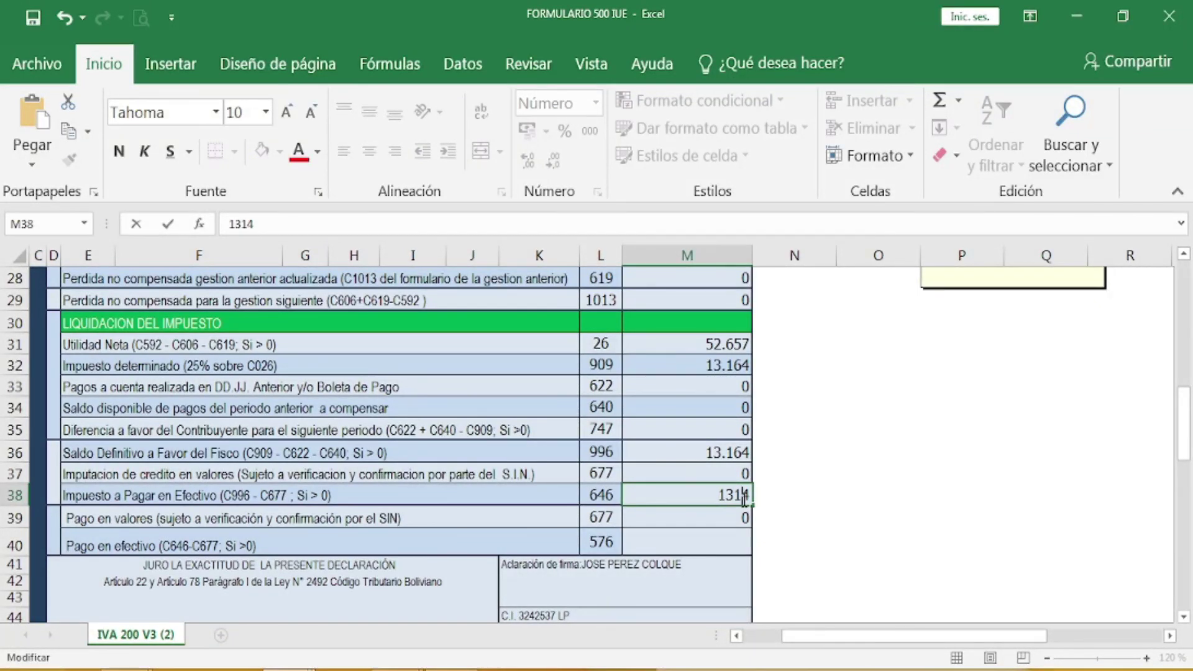
pyautogui.write('6')
pyautogui.click(728, 545)
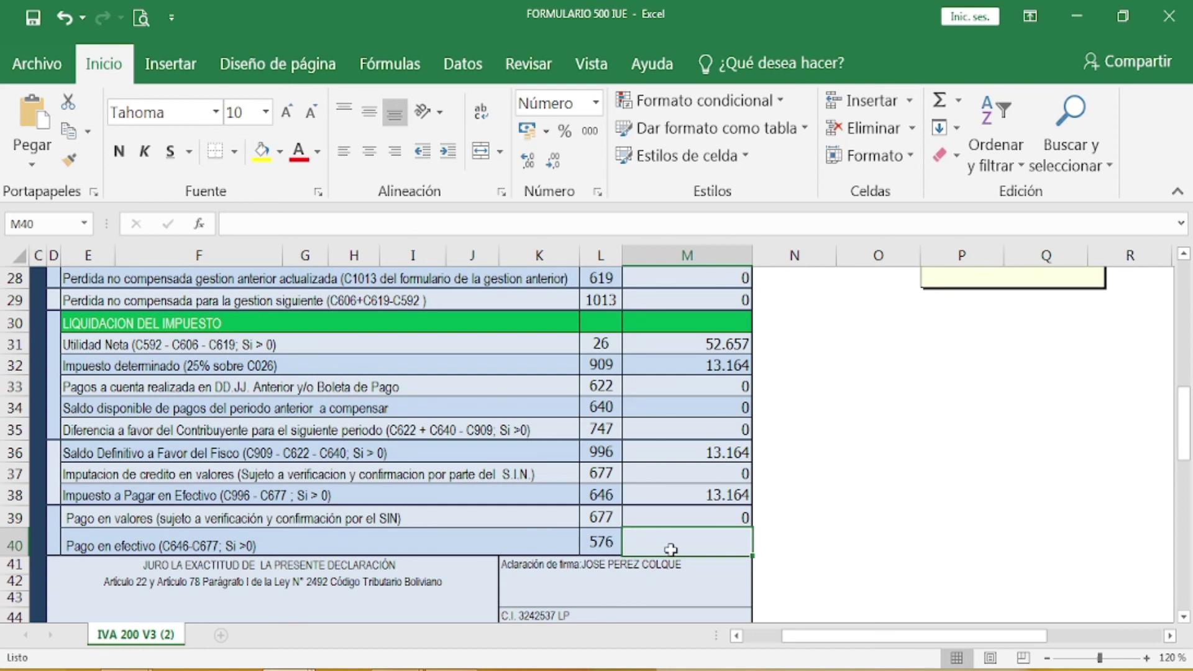
pyautogui.write('13')
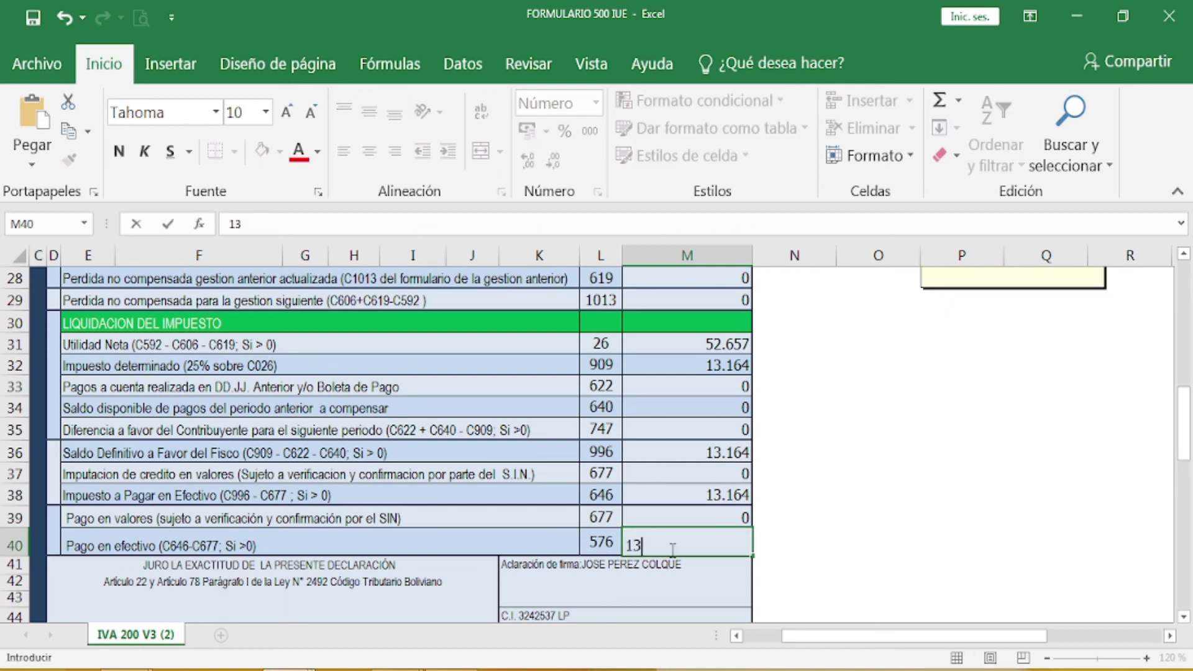
pyautogui.write('.164')
pyautogui.press('Return')
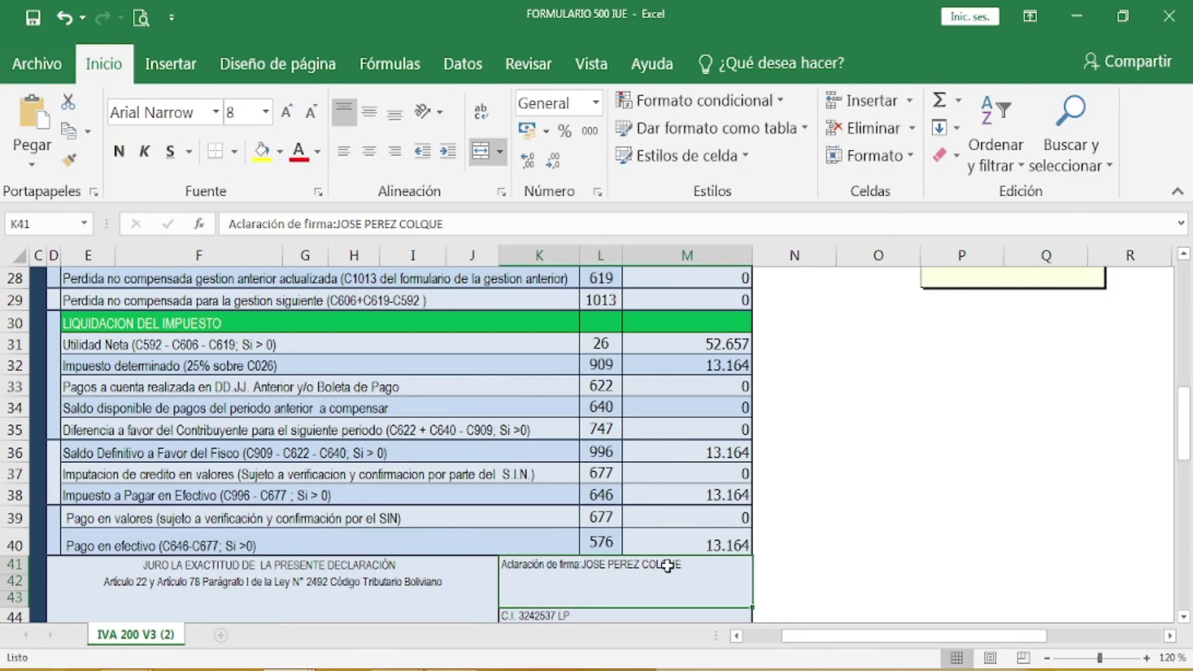
pyautogui.scroll(-2, 667, 566)
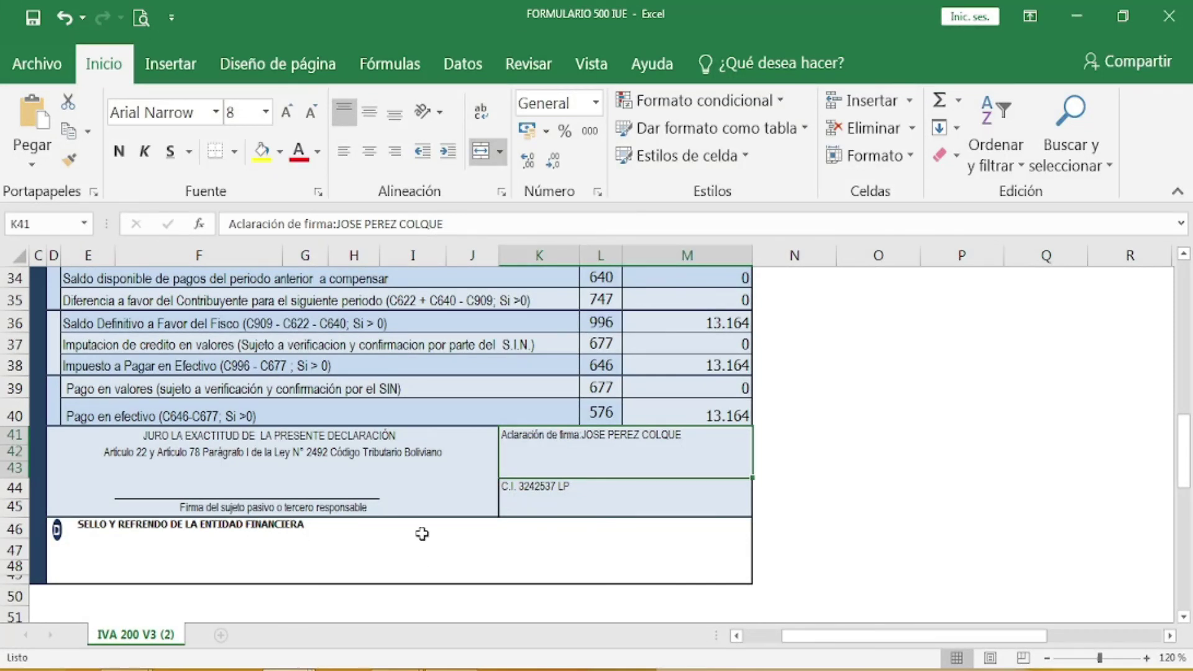
pyautogui.scroll(8, 422, 534)
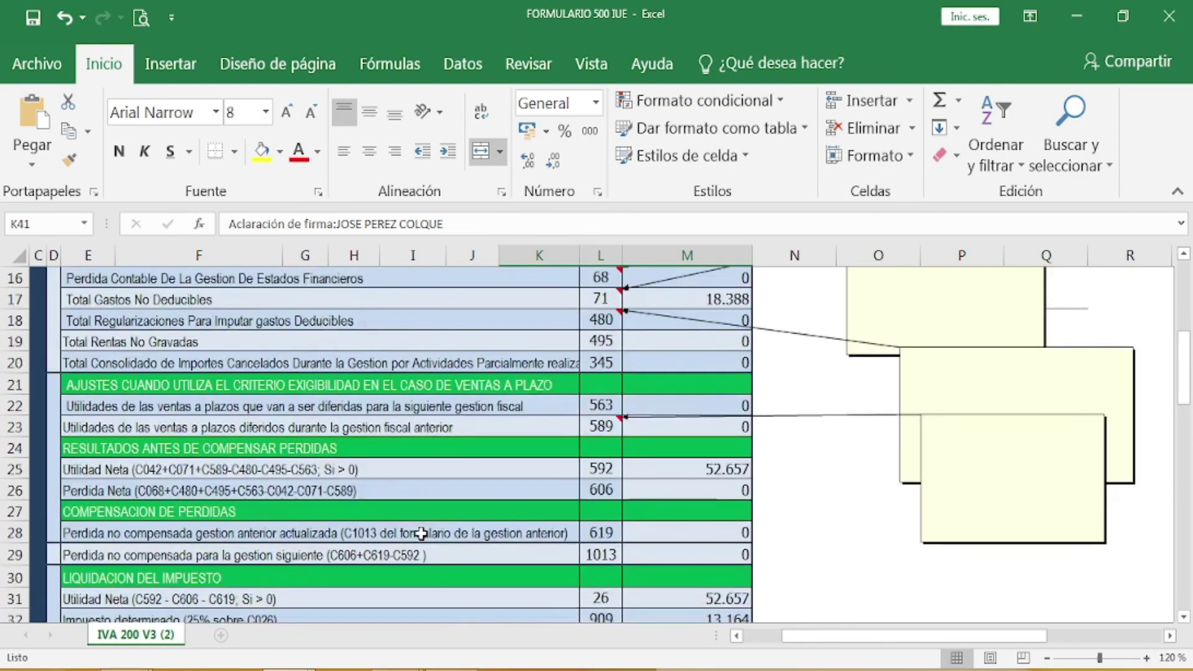
pyautogui.scroll(-6, 422, 534)
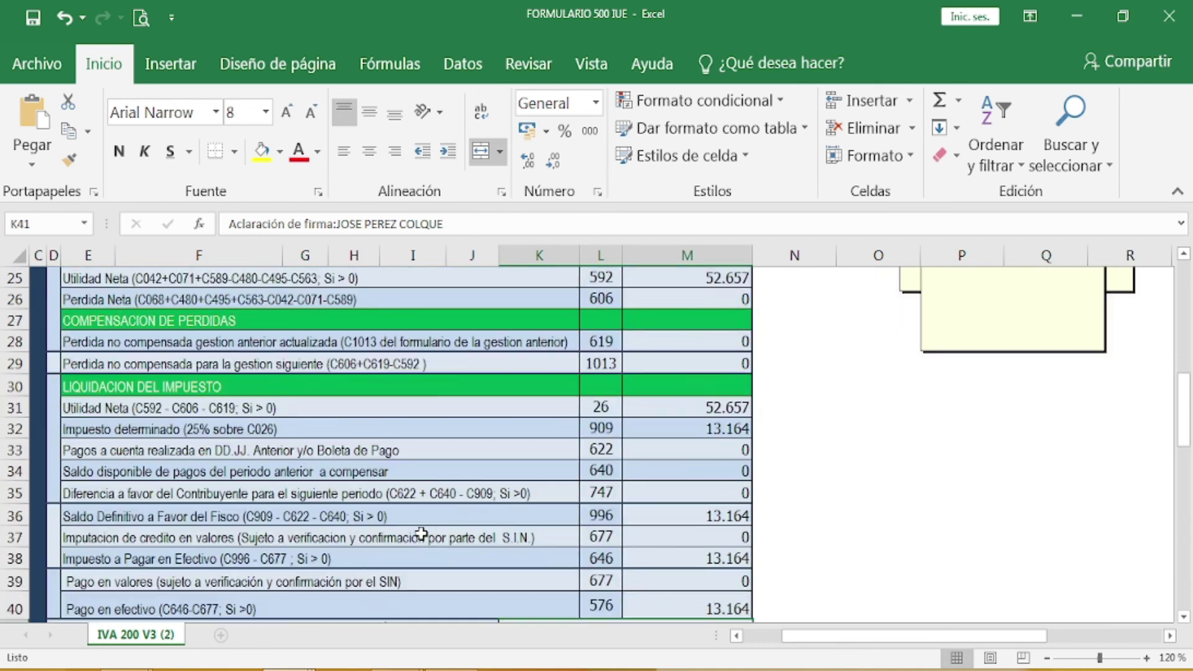
pyautogui.scroll(5, 422, 534)
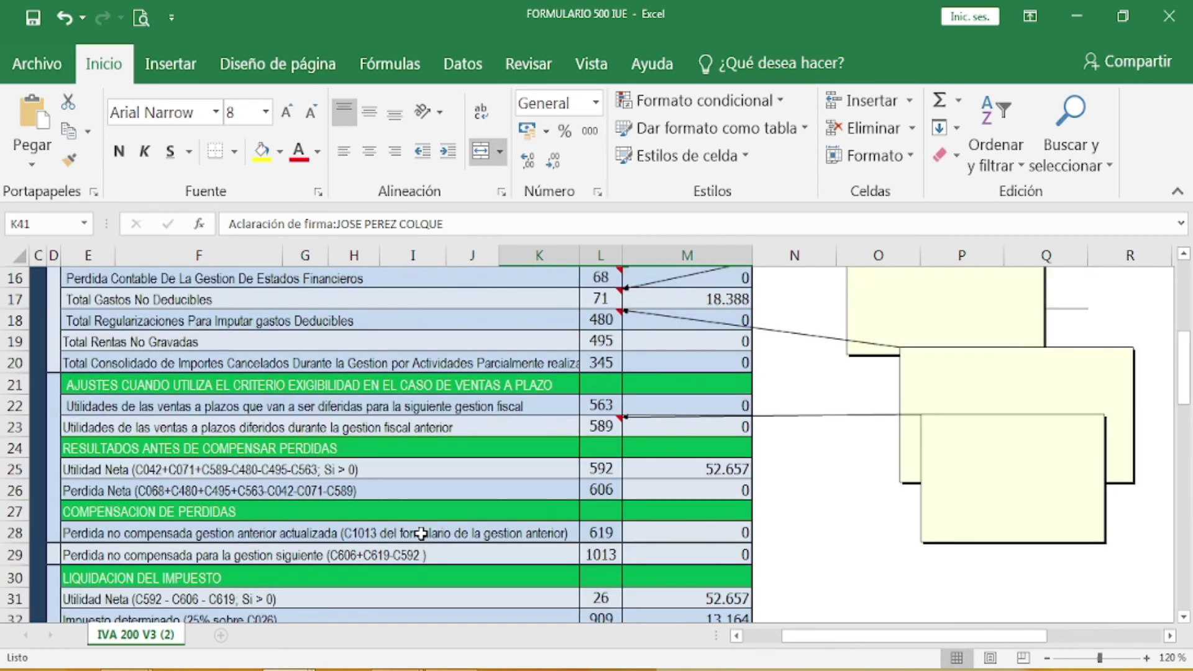
pyautogui.scroll(1, 422, 534)
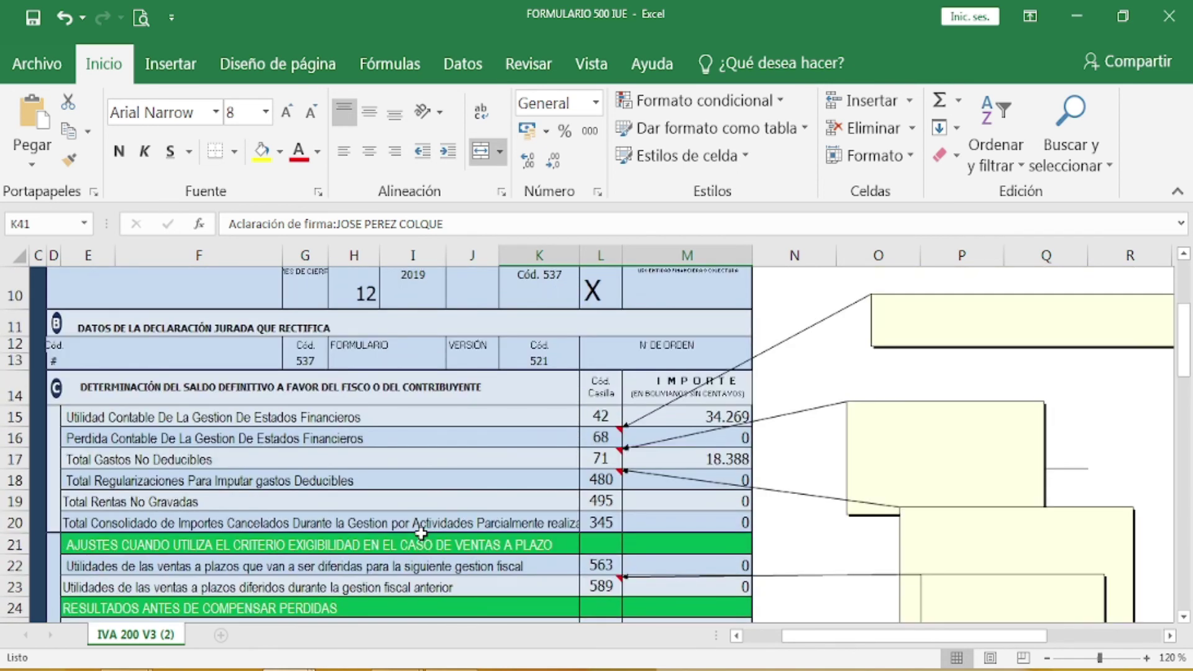
pyautogui.scroll(2, 422, 534)
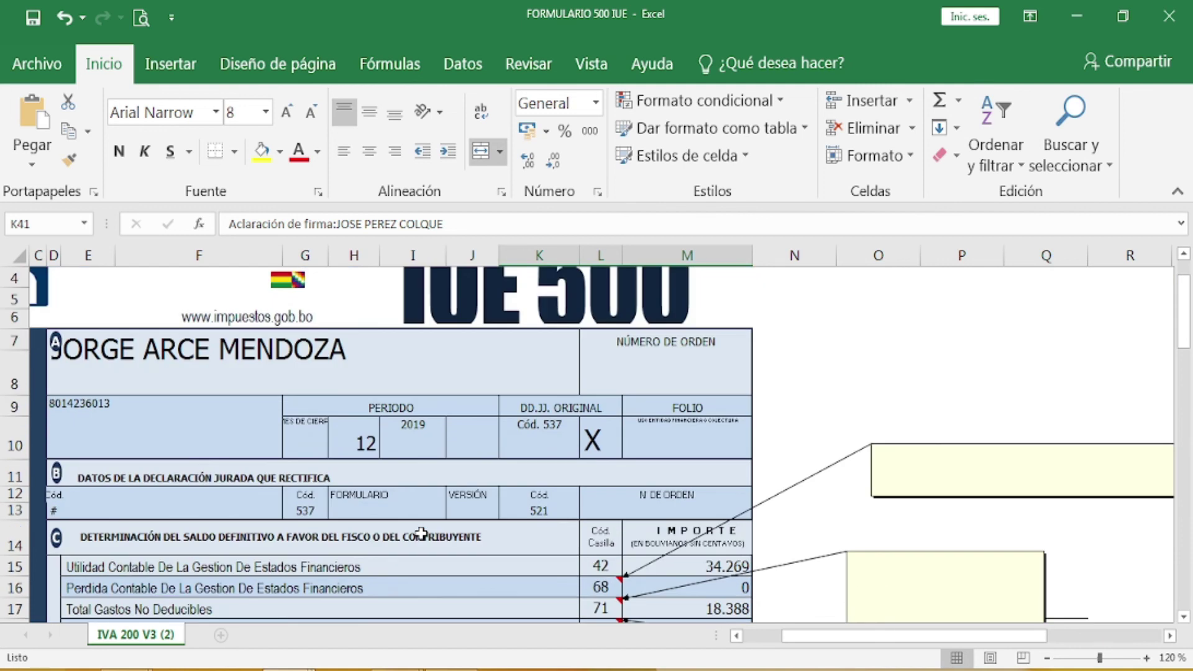
pyautogui.scroll(-10, 422, 533)
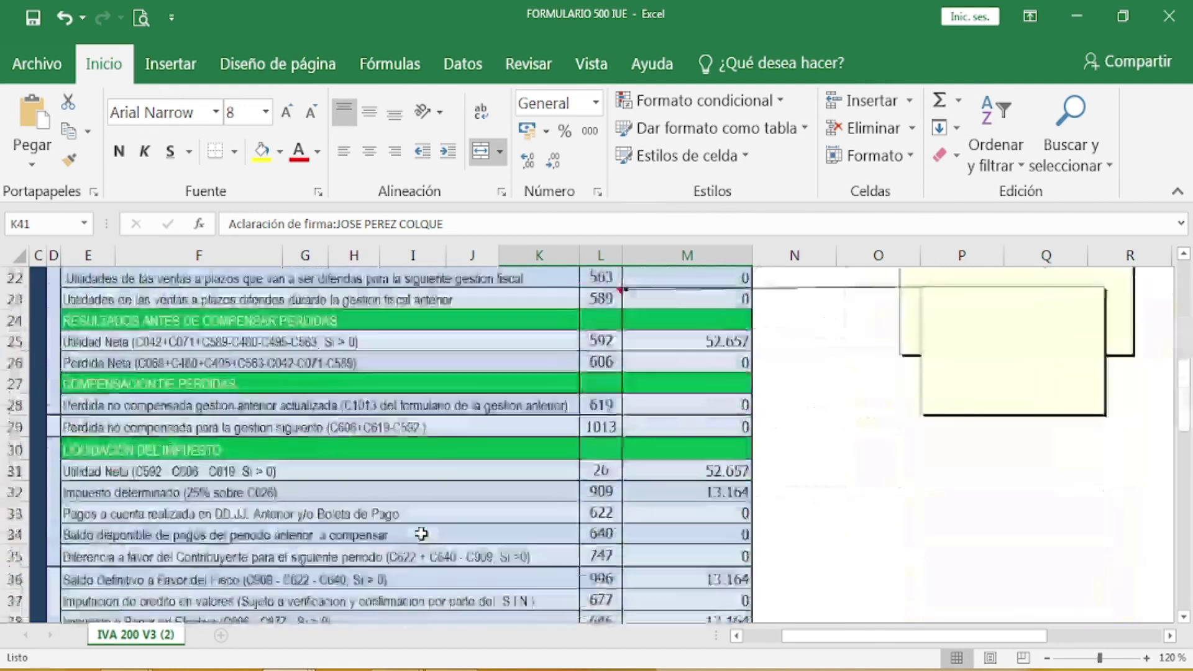
pyautogui.scroll(8, 422, 534)
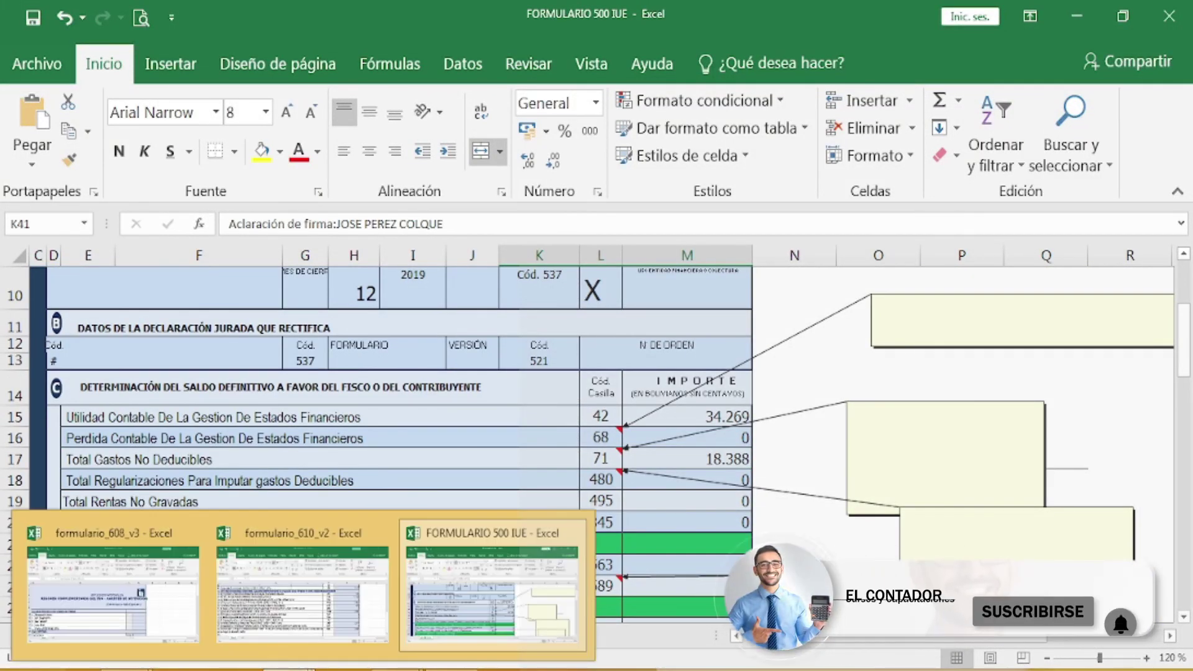
# Step: Review the GESTION IMP income statement in Word, then bring the Google Meet call forward
pyautogui.click(491, 590)
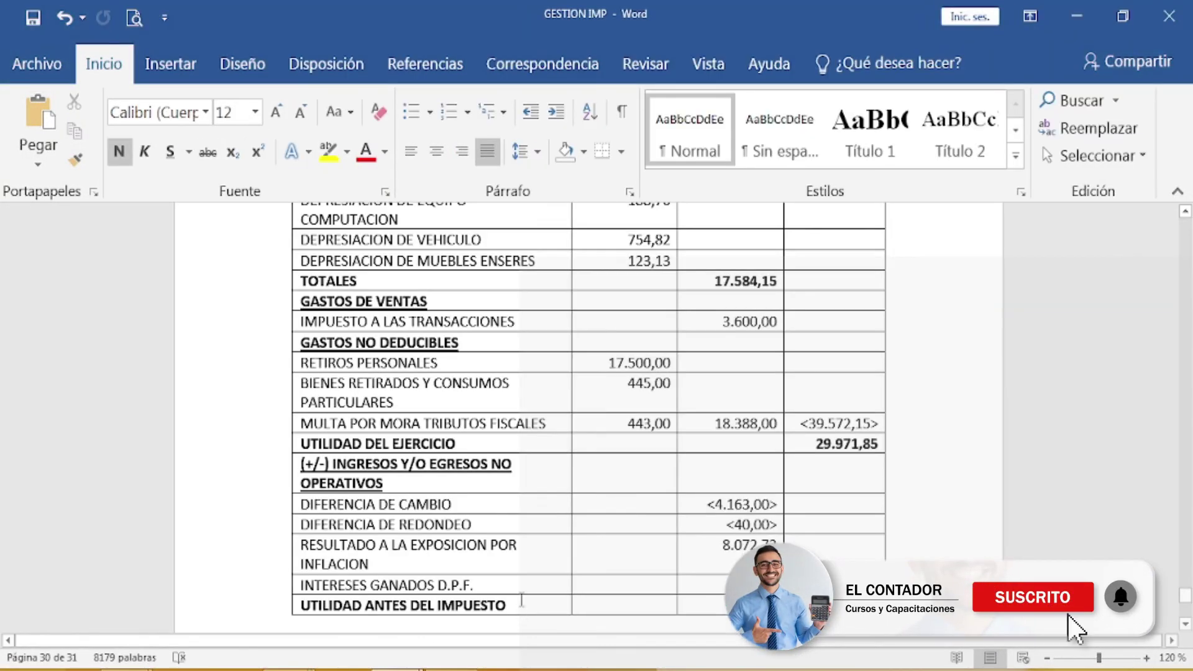
pyautogui.scroll(7, 589, 511)
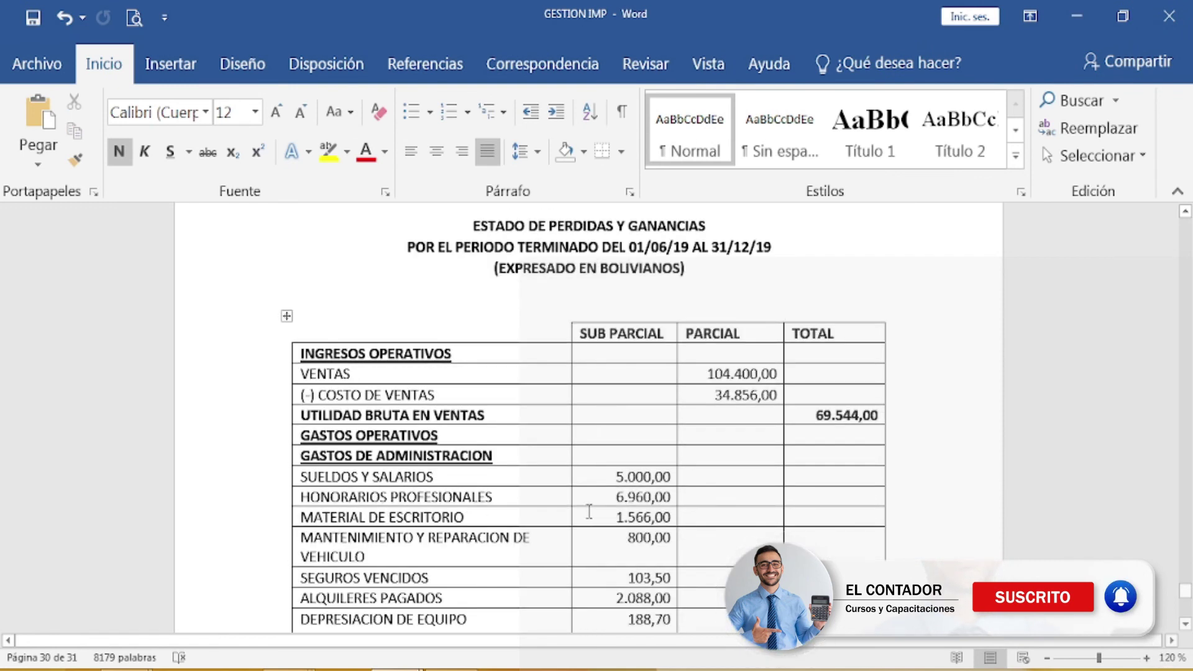
pyautogui.scroll(-4, 589, 510)
pyautogui.scroll(-5, 588, 511)
pyautogui.scroll(2, 588, 510)
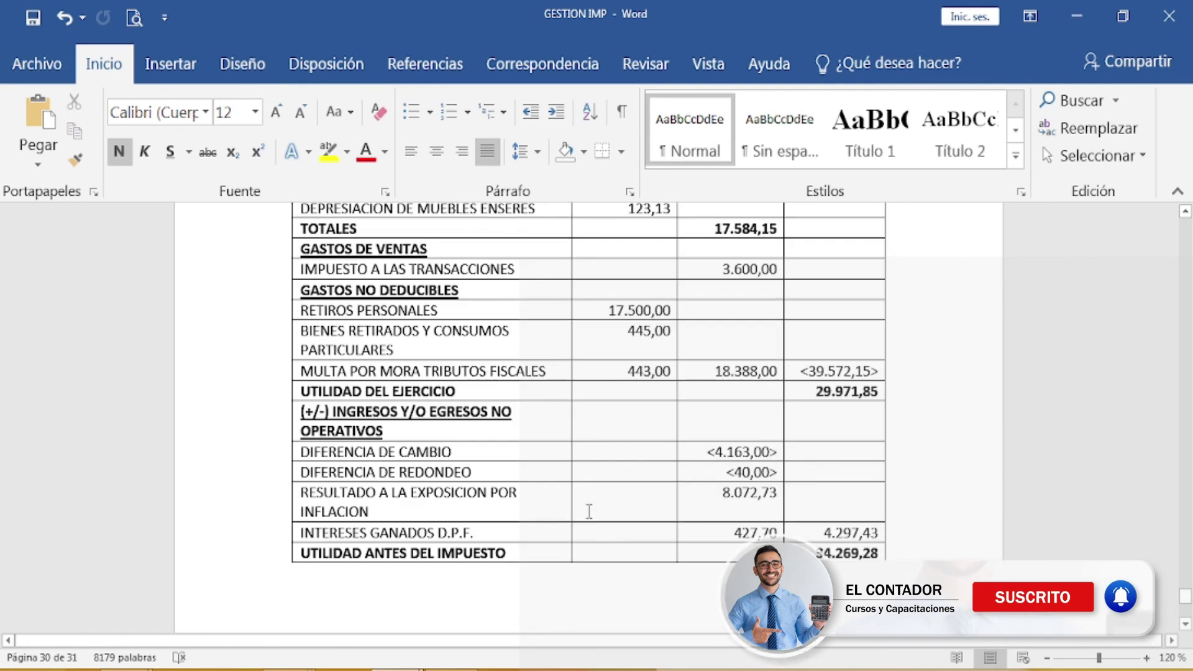
pyautogui.scroll(-10, 589, 510)
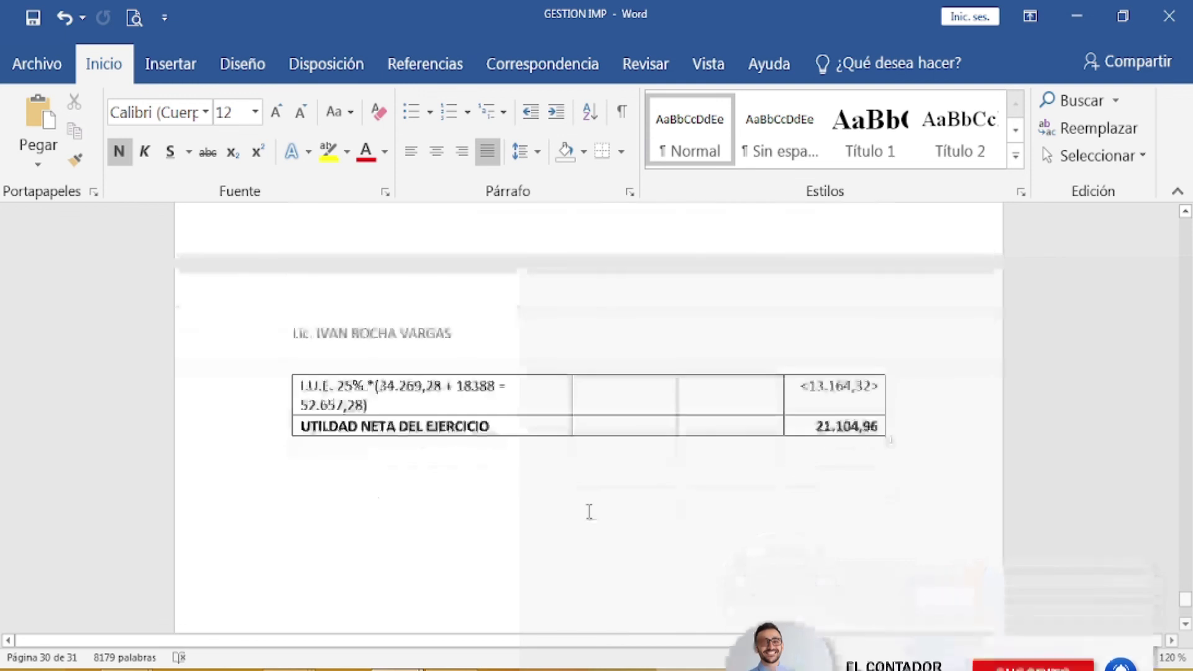
pyautogui.scroll(-1, 589, 510)
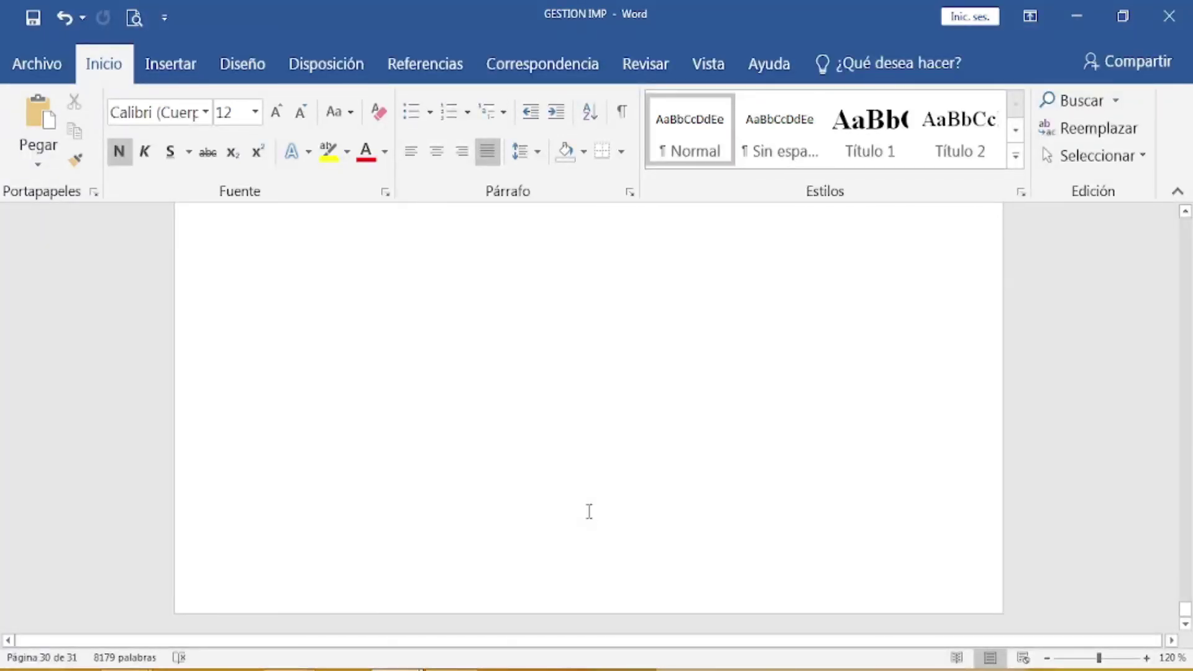
pyautogui.scroll(8, 589, 510)
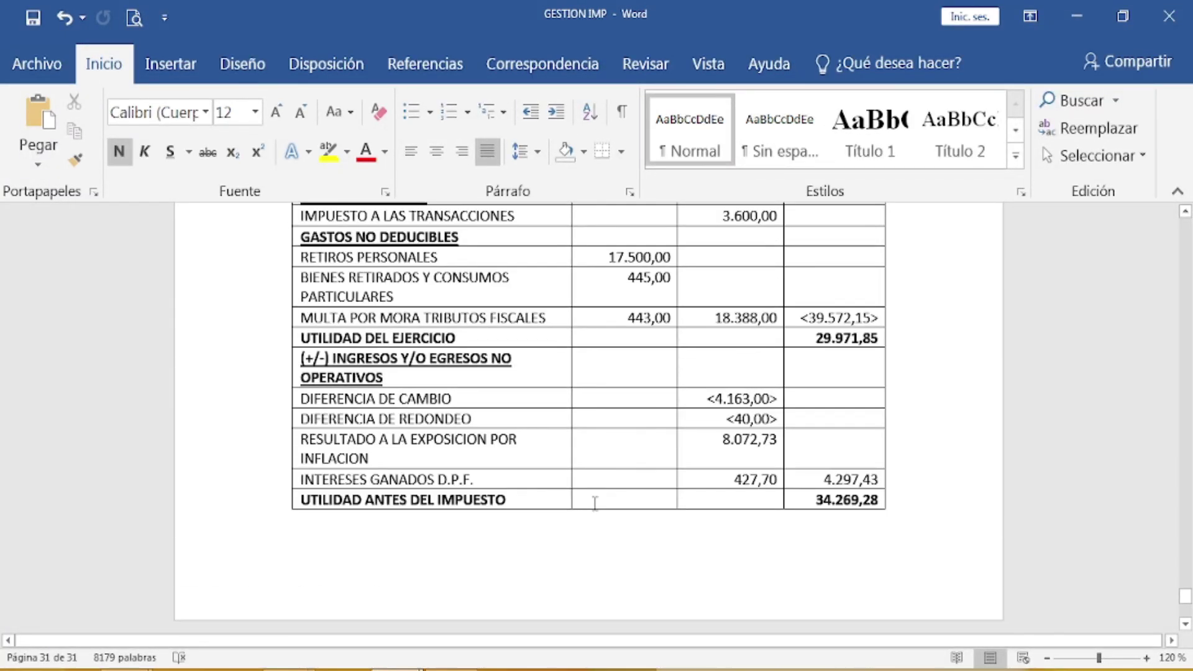
pyautogui.scroll(-3, 595, 503)
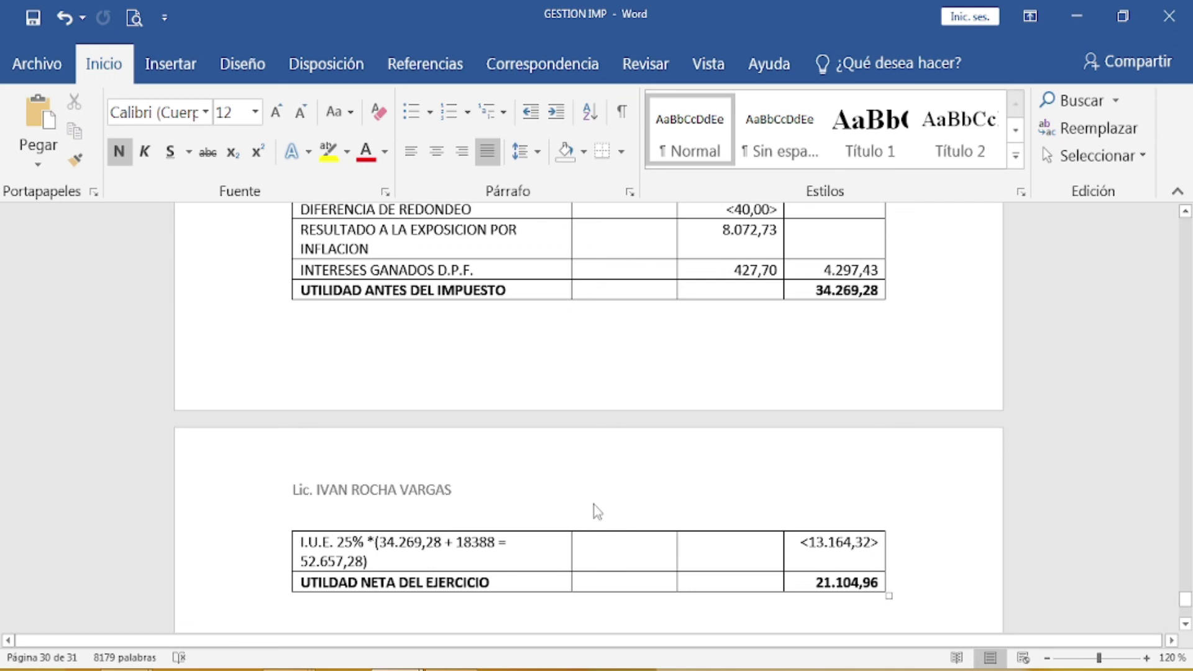
pyautogui.scroll(12, 596, 511)
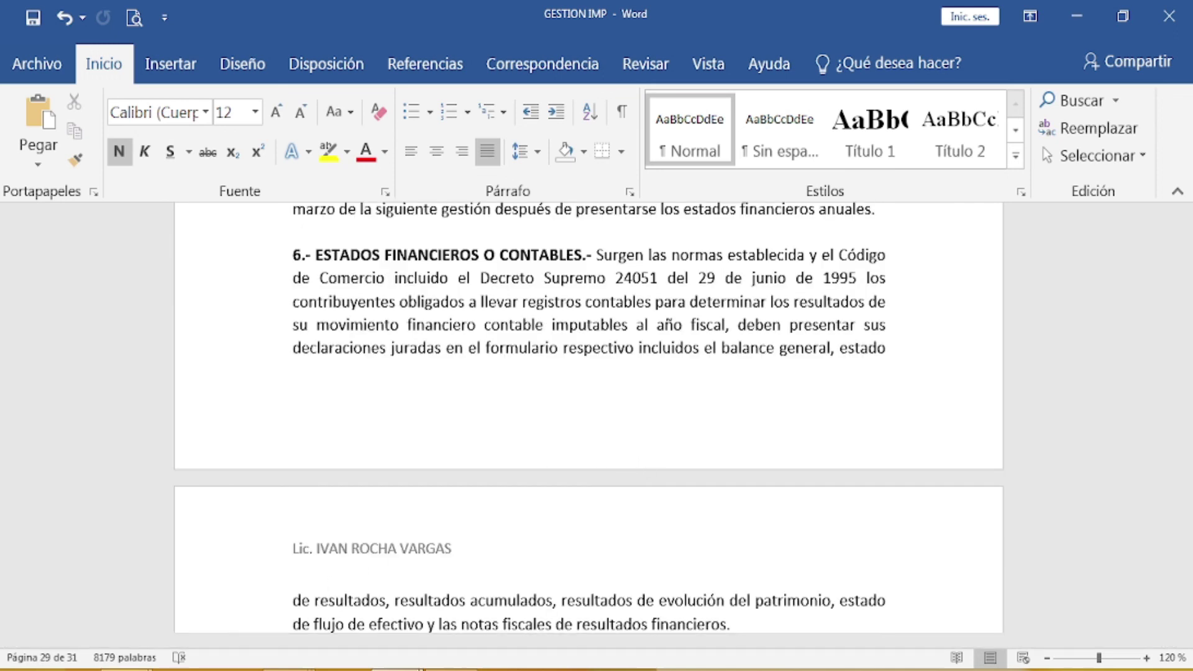
pyautogui.moveTo(123, 660)
pyautogui.click(162, 589)
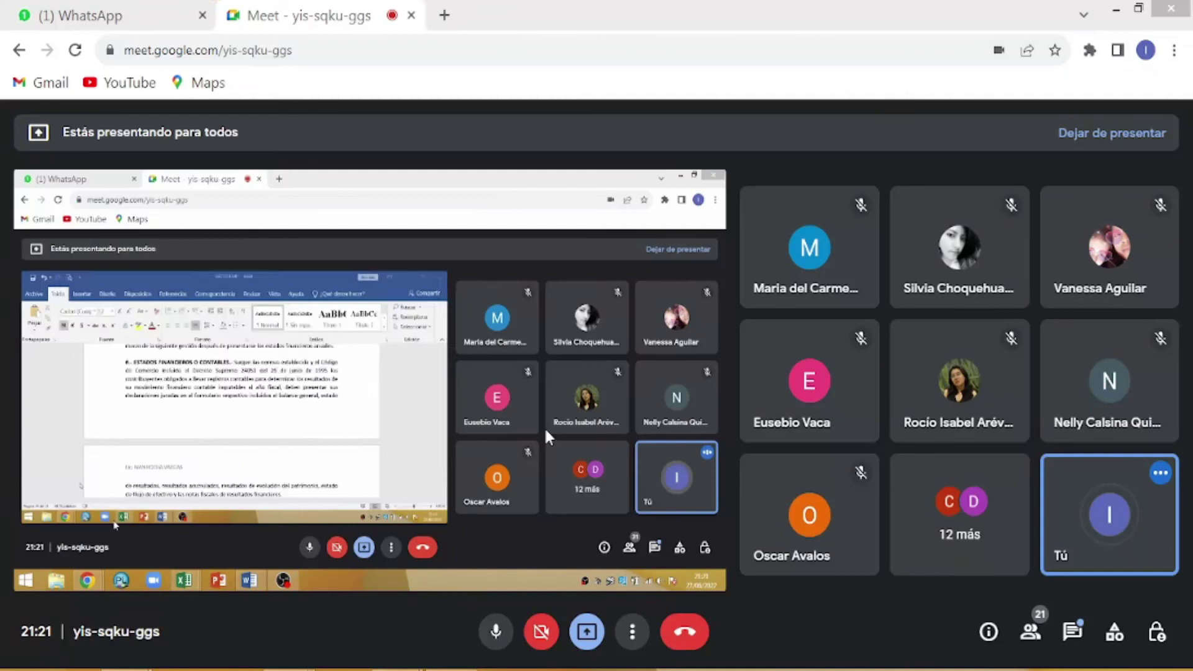